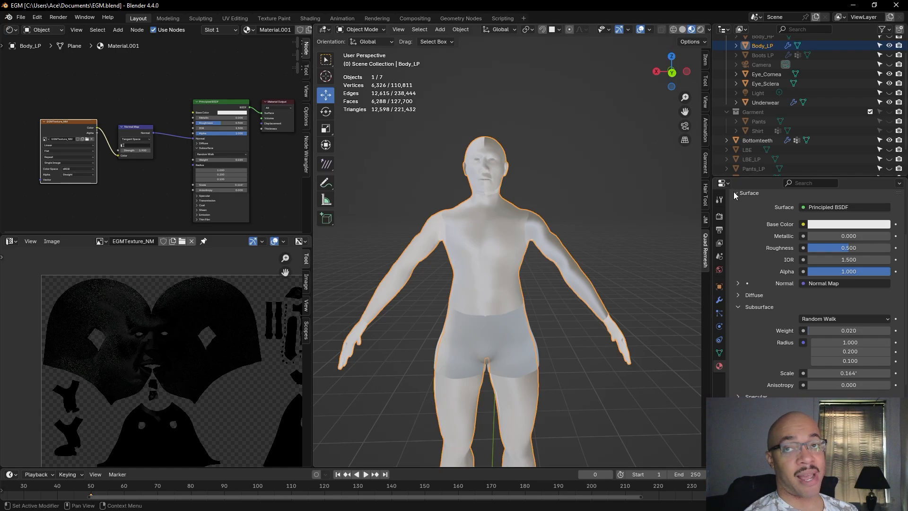
- Widen the node and image editor areas and show the whole EGMTexture_NM image
{"action": "scroll", "coordinate": [590, 148], "scroll_direction": "down", "scroll_amount": 2}
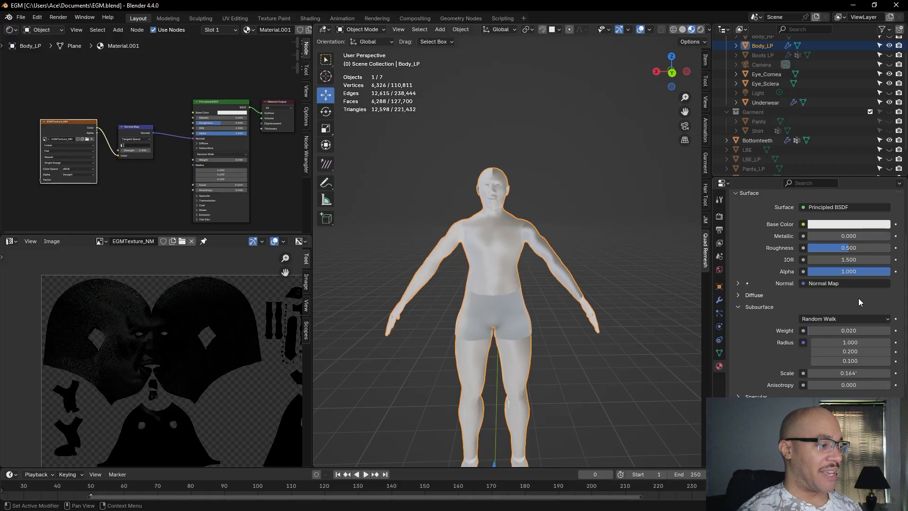
{"action": "left_click_drag", "start_coordinate": [311, 271], "coordinate": [377, 272]}
{"action": "scroll", "coordinate": [323, 342], "scroll_direction": "down", "scroll_amount": 3}
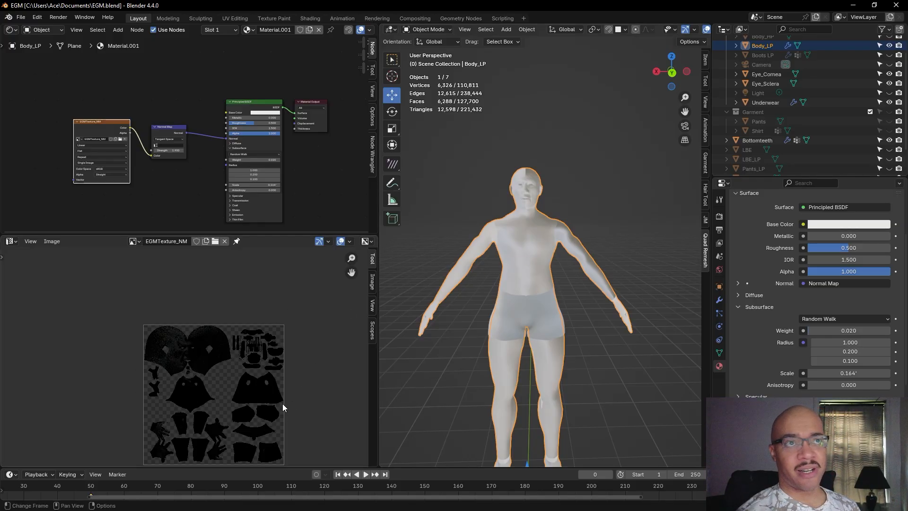
- Check the Multires modifier on Body_LP and enable Bake from Multires in the Cycles bake settings
{"action": "left_click", "coordinate": [719, 200]}
{"action": "left_click", "coordinate": [719, 216]}
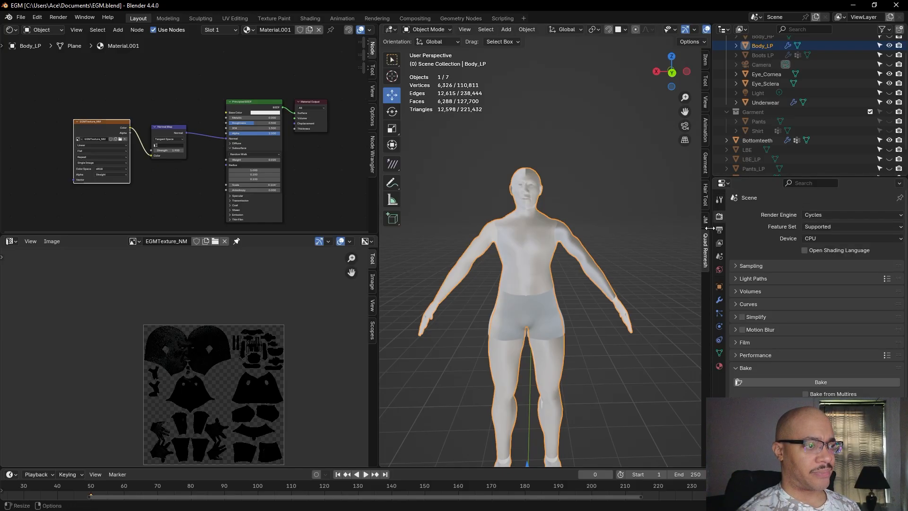
{"action": "left_click", "coordinate": [720, 300]}
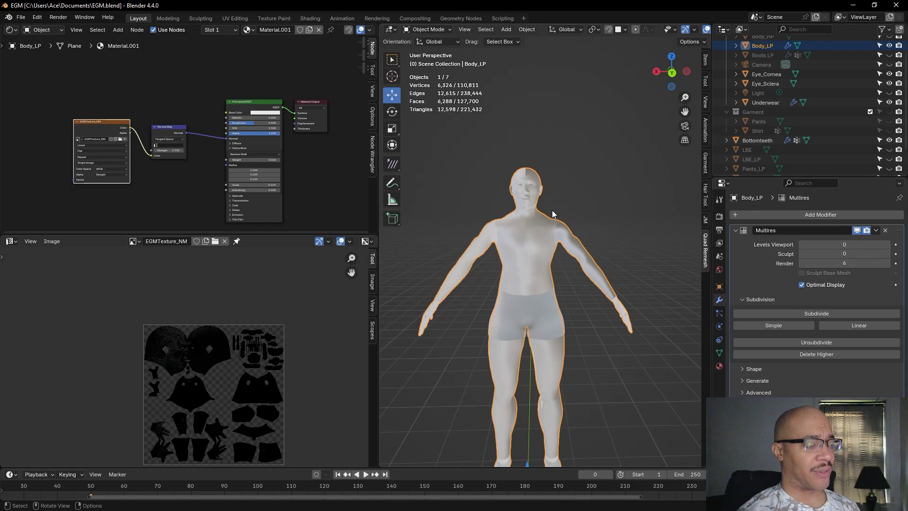
{"action": "scroll", "coordinate": [558, 203], "scroll_direction": "up", "scroll_amount": 3}
{"action": "scroll", "coordinate": [562, 195], "scroll_direction": "down", "scroll_amount": 3}
{"action": "middle_click_drag", "start_coordinate": [558, 166], "coordinate": [667, 113]}
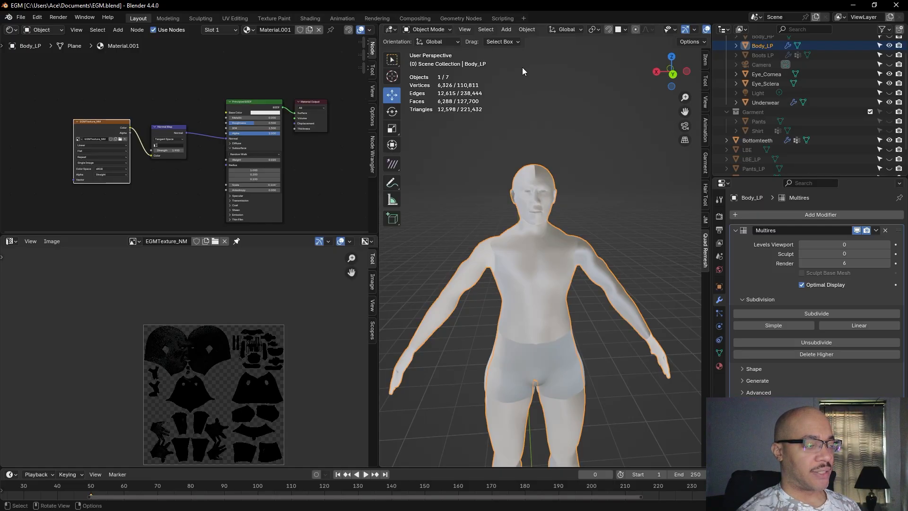
{"action": "left_click", "coordinate": [719, 216]}
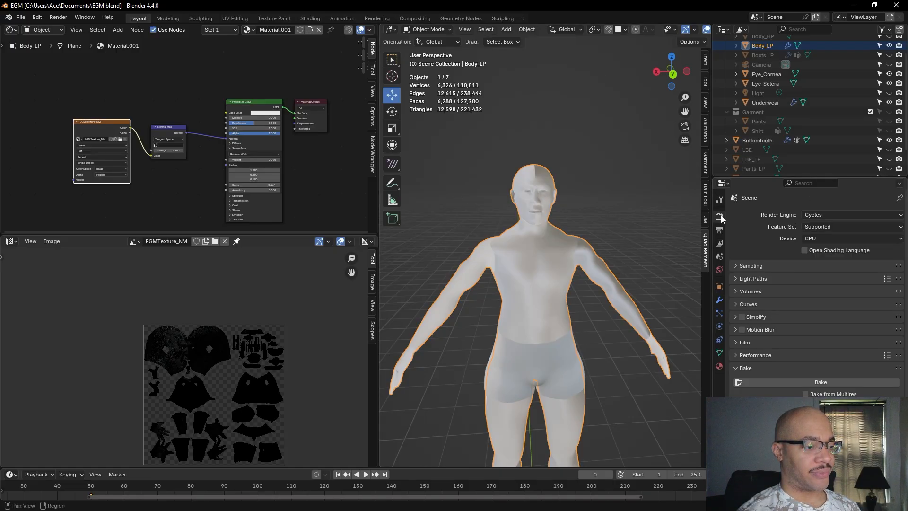
{"action": "left_click", "coordinate": [805, 394]}
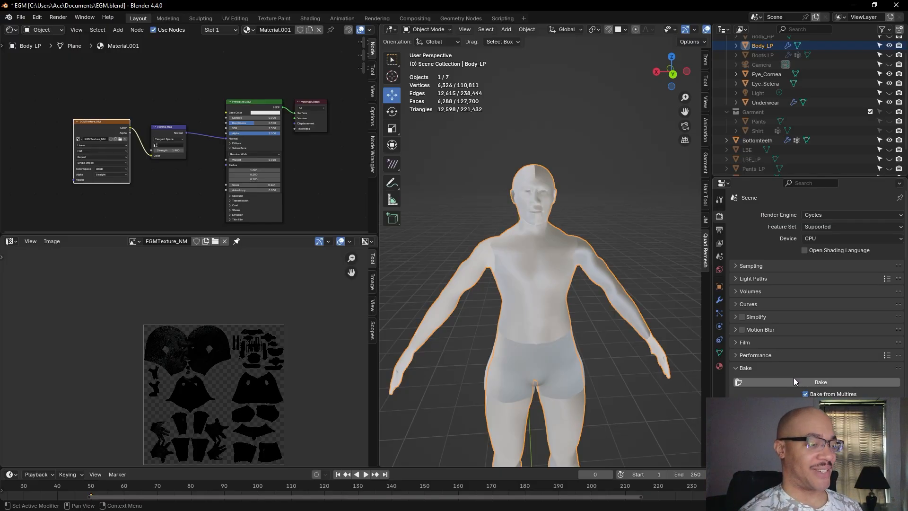
- Examine the shading of Body_LP's head, face and shoulders up close in the Back Orthographic view
{"action": "mouse_move", "coordinate": [630, 349]}
{"action": "middle_mouse_down"}
{"action": "mouse_move", "coordinate": [622, 331]}
{"action": "mouse_move", "coordinate": [628, 342]}
{"action": "middle_mouse_up"}
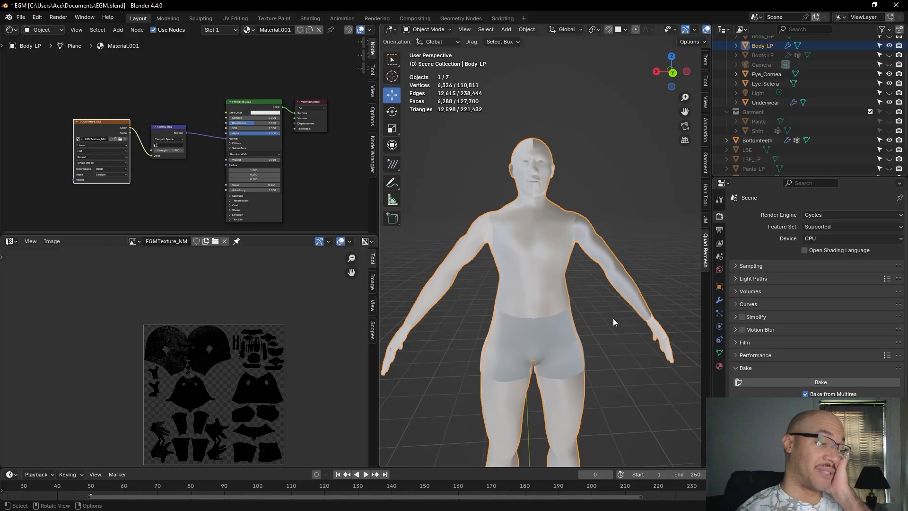
{"action": "middle_click_drag", "start_coordinate": [617, 235], "coordinate": [636, 200], "text": "ctrl"}
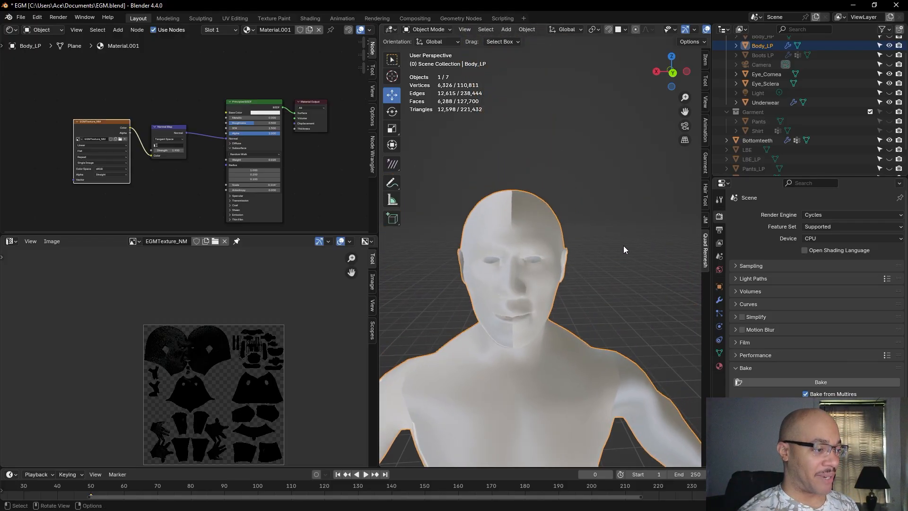
{"action": "left_click_drag", "start_coordinate": [677, 79], "coordinate": [676, 77]}
{"action": "left_click", "coordinate": [674, 74]}
{"action": "scroll", "coordinate": [581, 242], "scroll_direction": "up", "scroll_amount": 4}
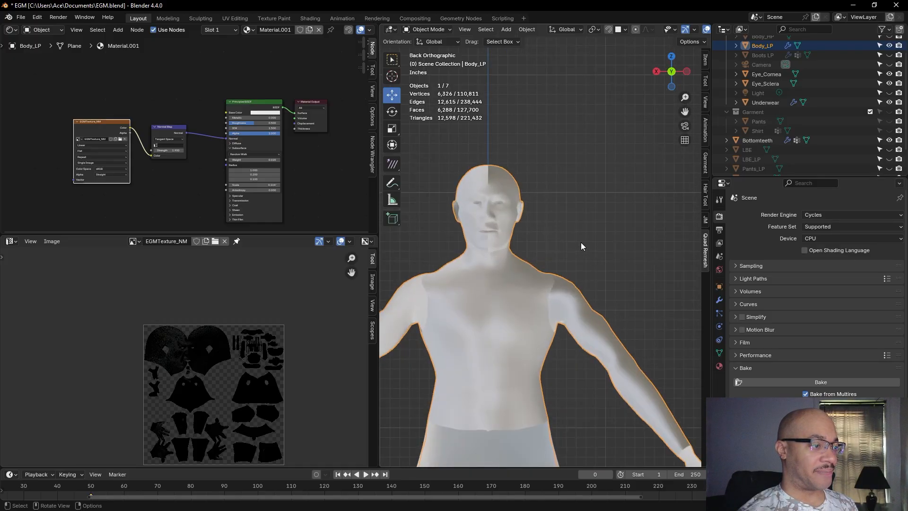
{"action": "scroll", "coordinate": [639, 256], "scroll_direction": "up", "scroll_amount": 6}
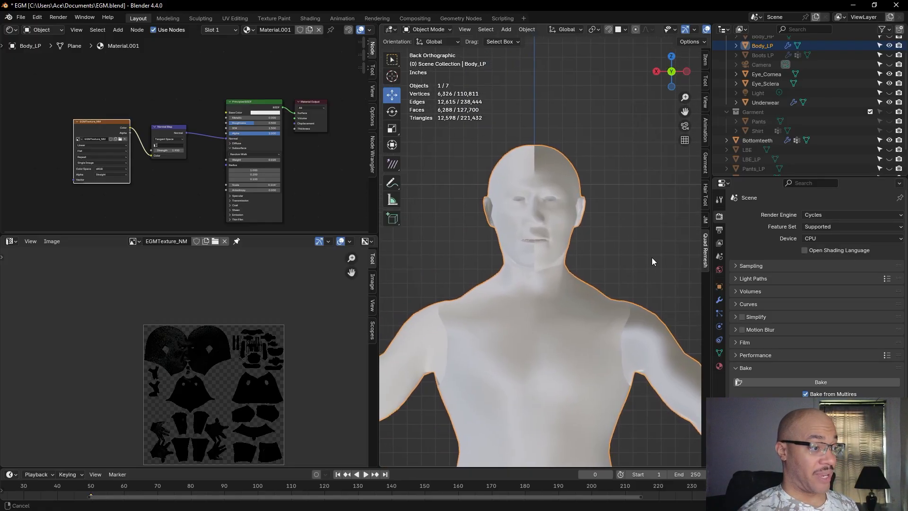
{"action": "scroll", "coordinate": [665, 277], "scroll_direction": "down", "scroll_amount": 3}
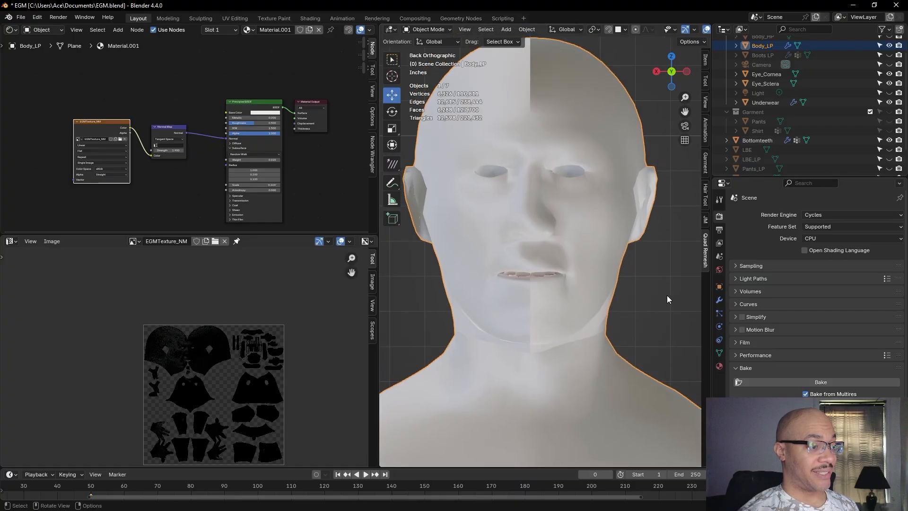
{"action": "scroll", "coordinate": [662, 288], "scroll_direction": "down", "scroll_amount": 1}
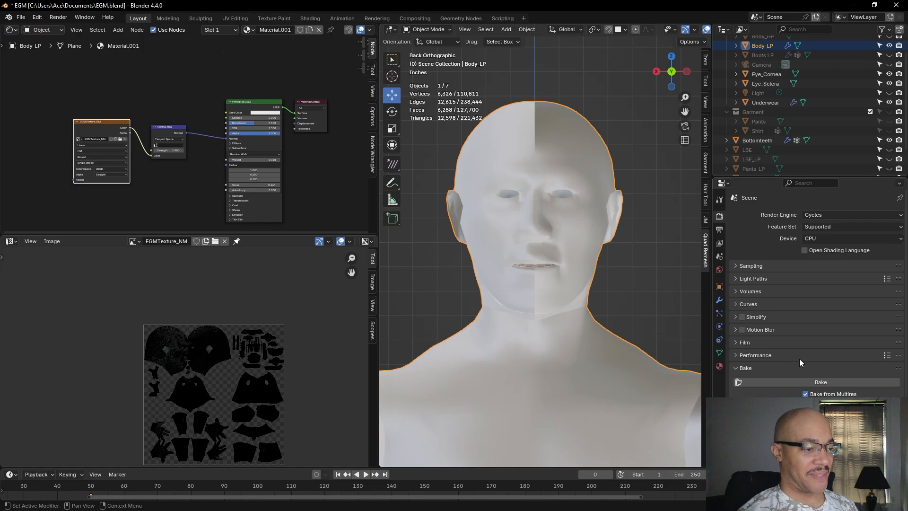
- Bake the multires detail of Body_LP into the EGMTexture_NM image
{"action": "left_click", "coordinate": [797, 382]}
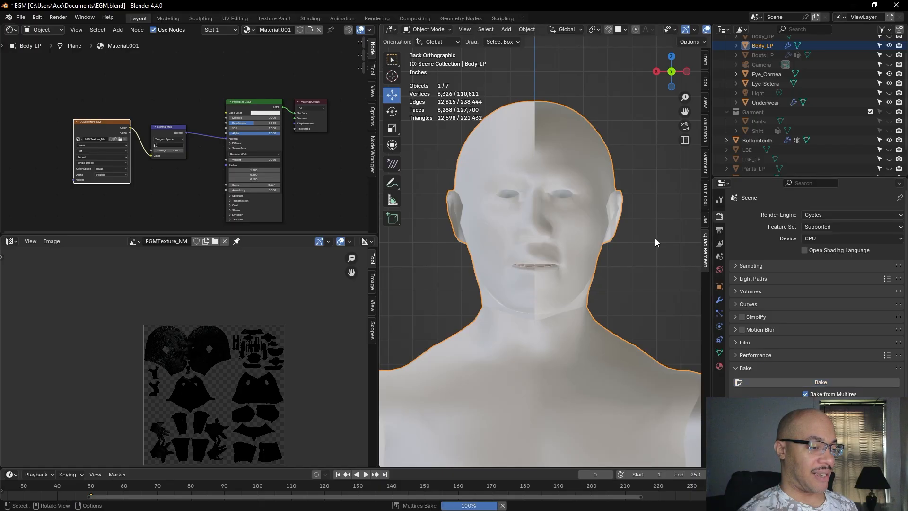
{"action": "scroll", "coordinate": [655, 240], "scroll_direction": "down", "scroll_amount": 3}
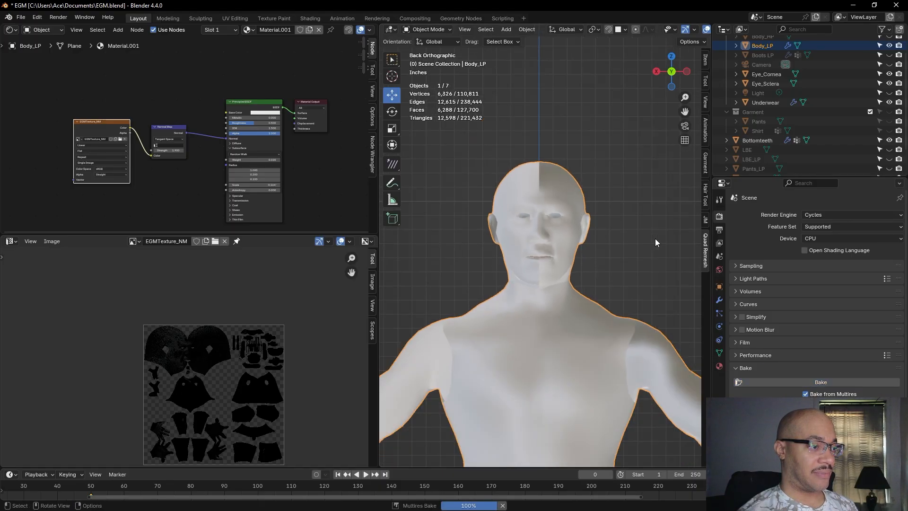
{"action": "scroll", "coordinate": [655, 238], "scroll_direction": "down", "scroll_amount": 1}
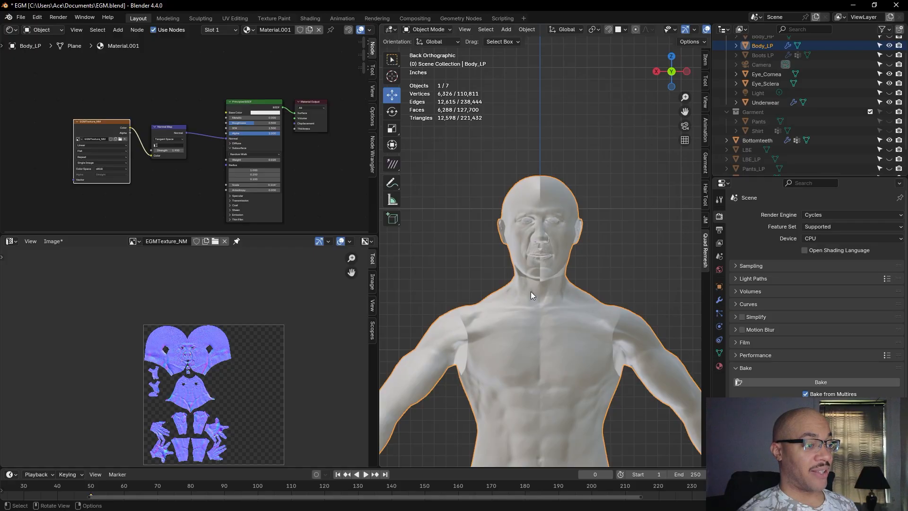
- Examine the baked normal detail on Body_LP's torso, arms and head from several angles
{"action": "scroll", "coordinate": [595, 230], "scroll_direction": "up", "scroll_amount": 3}
{"action": "middle_click_drag", "start_coordinate": [595, 229], "coordinate": [620, 274]}
{"action": "scroll", "coordinate": [593, 255], "scroll_direction": "down", "scroll_amount": 7}
{"action": "scroll", "coordinate": [635, 234], "scroll_direction": "up", "scroll_amount": 10}
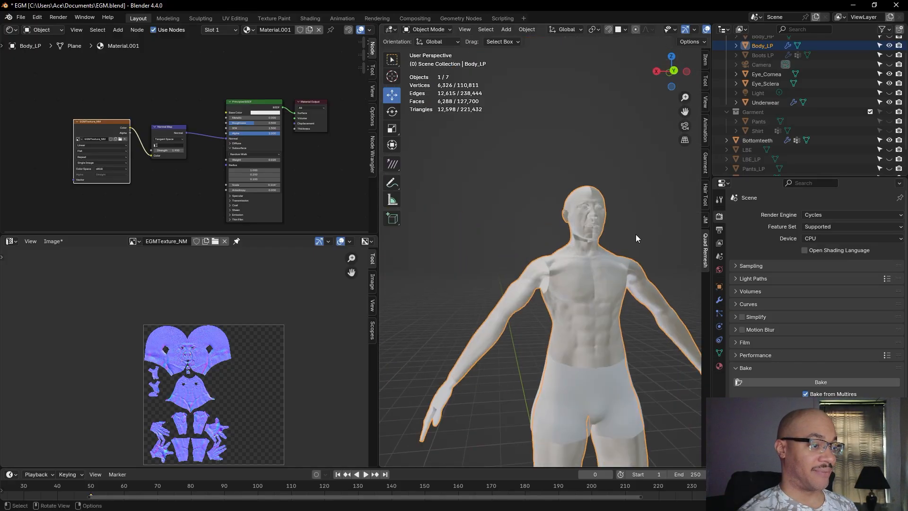
{"action": "scroll", "coordinate": [504, 280], "scroll_direction": "down", "scroll_amount": 5}
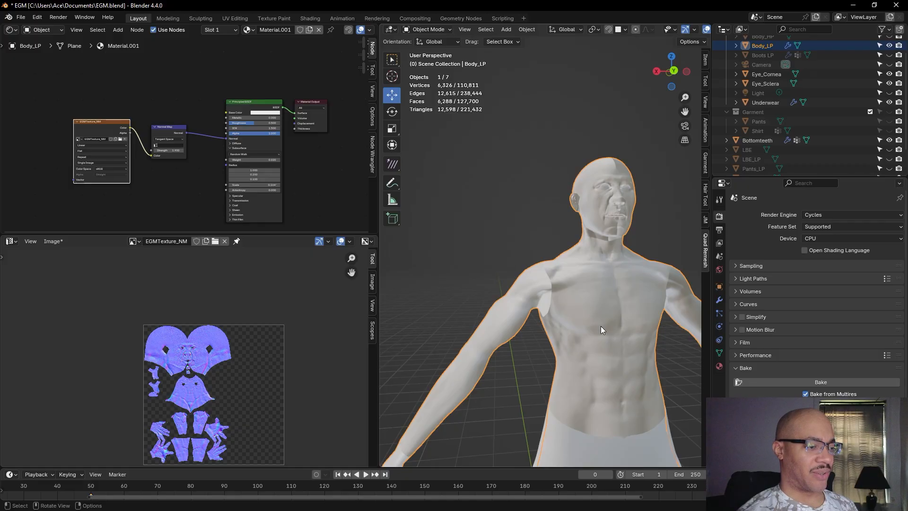
{"action": "scroll", "coordinate": [600, 325], "scroll_direction": "down", "scroll_amount": 5}
{"action": "mouse_move", "coordinate": [631, 208]}
{"action": "middle_mouse_down"}
{"action": "mouse_move", "coordinate": [697, 221]}
{"action": "mouse_move", "coordinate": [478, 215]}
{"action": "mouse_move", "coordinate": [662, 211]}
{"action": "mouse_move", "coordinate": [611, 211]}
{"action": "mouse_move", "coordinate": [629, 214]}
{"action": "middle_mouse_up"}
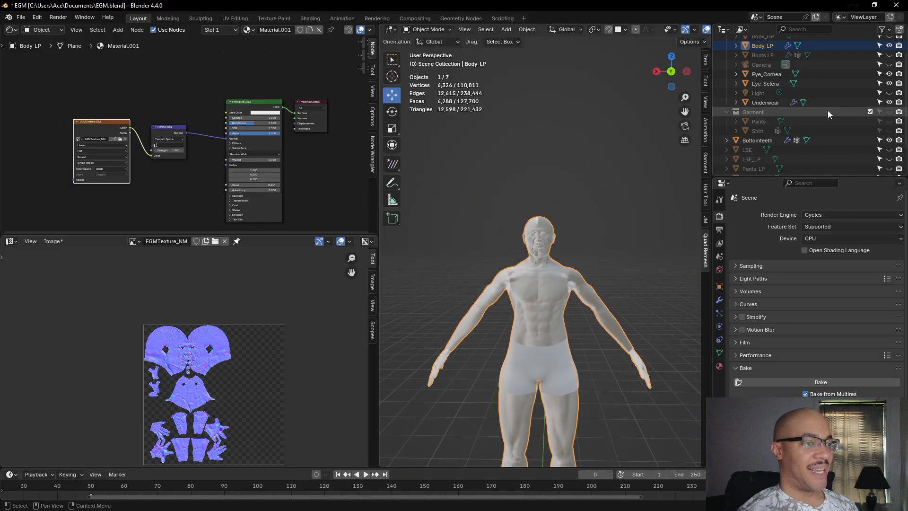
{"action": "scroll", "coordinate": [790, 55], "scroll_direction": "up", "scroll_amount": 2}
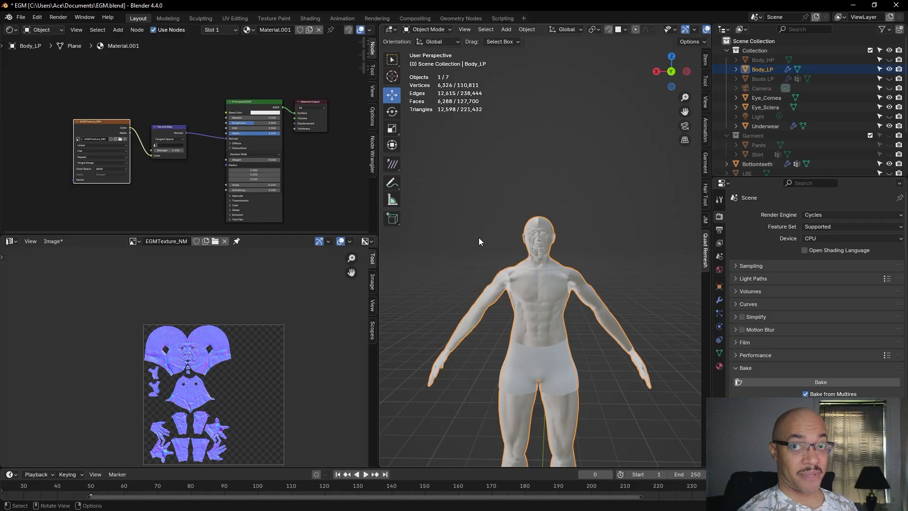
{"action": "scroll", "coordinate": [609, 258], "scroll_direction": "up", "scroll_amount": 5}
{"action": "middle_click_drag", "start_coordinate": [628, 219], "coordinate": [590, 250]}
{"action": "scroll", "coordinate": [541, 246], "scroll_direction": "down", "scroll_amount": 2}
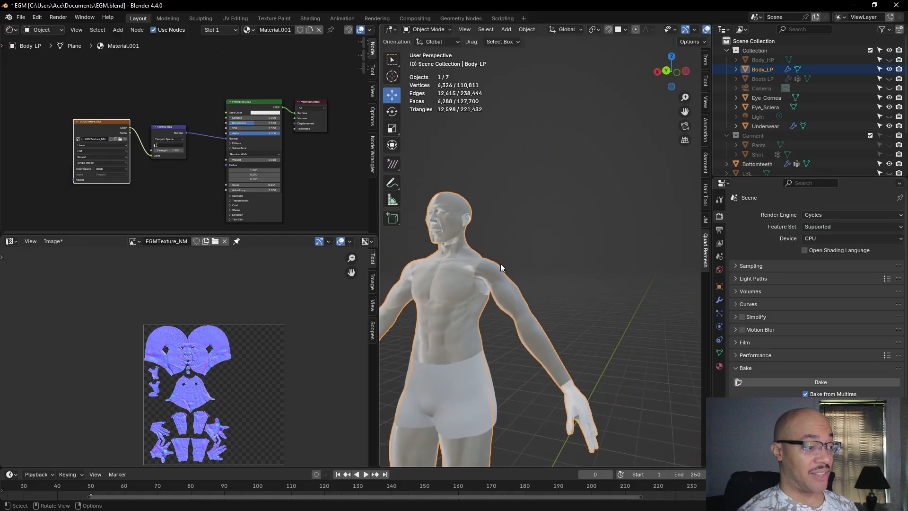
{"action": "middle_click_drag", "start_coordinate": [530, 221], "coordinate": [564, 231]}
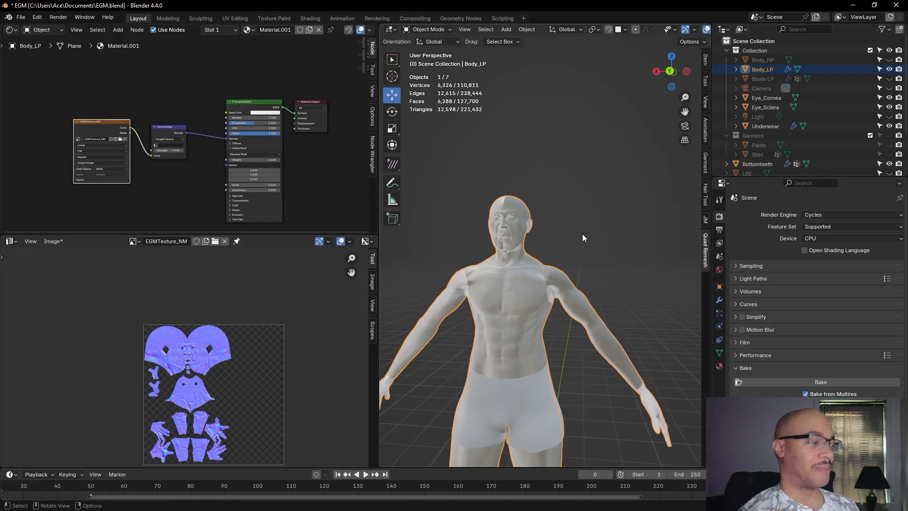
- Inspect the baked normal detail and the center seam on Body_LP's face up close
{"action": "scroll", "coordinate": [581, 237], "scroll_direction": "up", "scroll_amount": 2}
{"action": "mouse_move", "coordinate": [581, 226]}
{"action": "middle_mouse_down"}
{"action": "mouse_move", "coordinate": [595, 207]}
{"action": "mouse_move", "coordinate": [590, 217]}
{"action": "middle_mouse_up"}
{"action": "scroll", "coordinate": [580, 217], "scroll_direction": "up", "scroll_amount": 2}
{"action": "scroll", "coordinate": [590, 217], "scroll_direction": "up", "scroll_amount": 1}
{"action": "scroll", "coordinate": [591, 217], "scroll_direction": "up", "scroll_amount": 3}
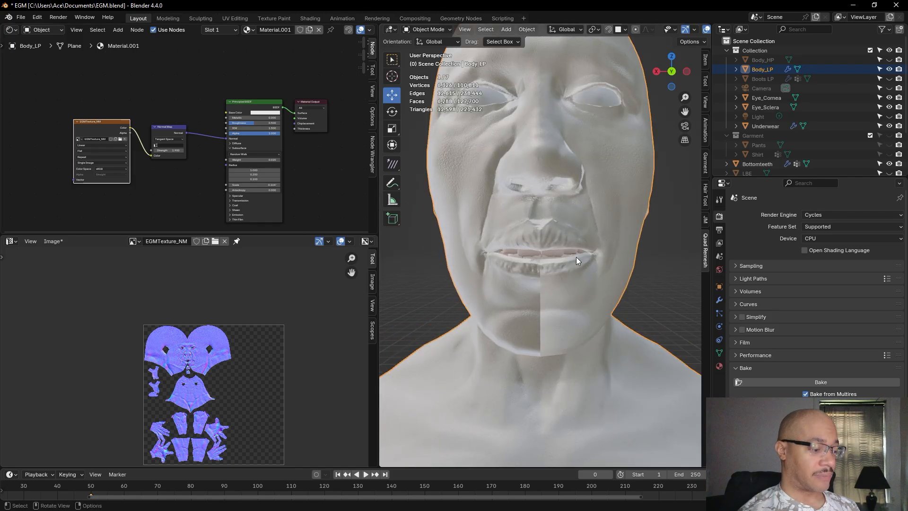
{"action": "scroll", "coordinate": [542, 230], "scroll_direction": "down", "scroll_amount": 6}
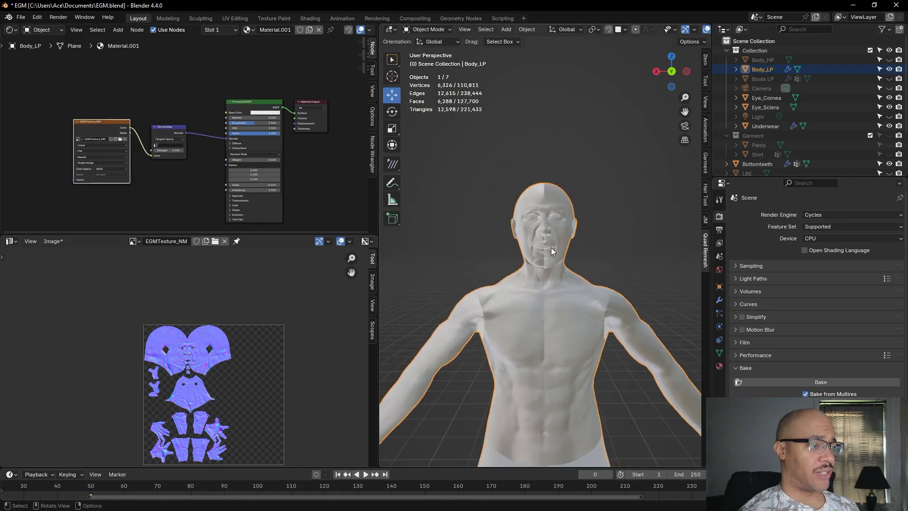
{"action": "scroll", "coordinate": [597, 256], "scroll_direction": "down", "scroll_amount": 3}
{"action": "scroll", "coordinate": [592, 251], "scroll_direction": "up", "scroll_amount": 6}
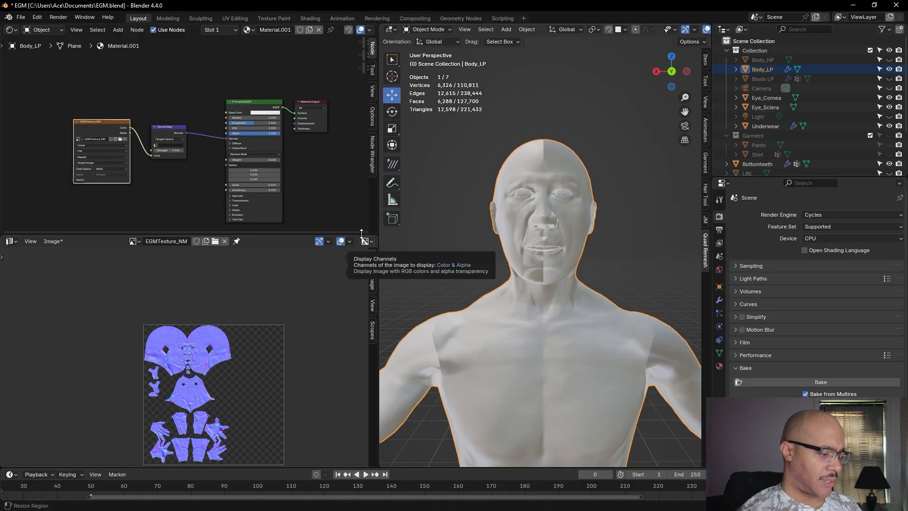
- Save the baked EGMTexture_NM image to its existing file
{"action": "left_click", "coordinate": [52, 242]}
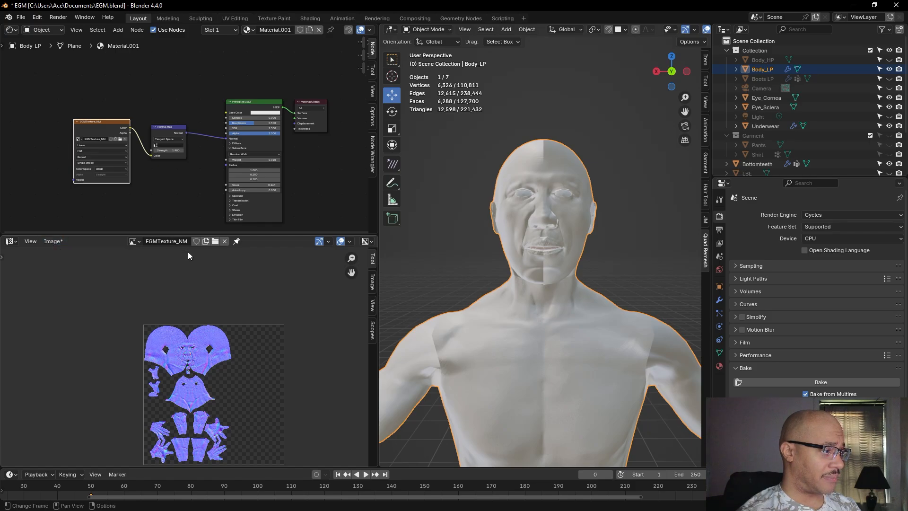
{"action": "left_click", "coordinate": [60, 242]}
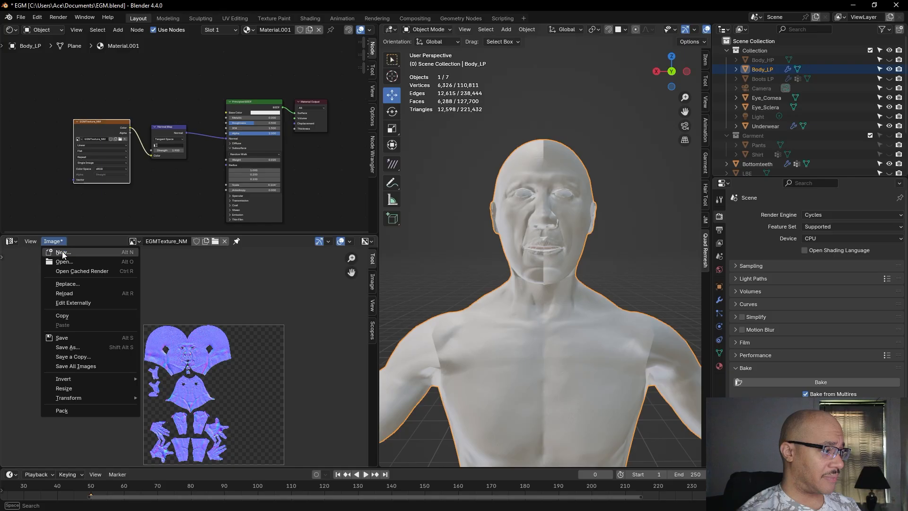
{"action": "left_click", "coordinate": [70, 337]}
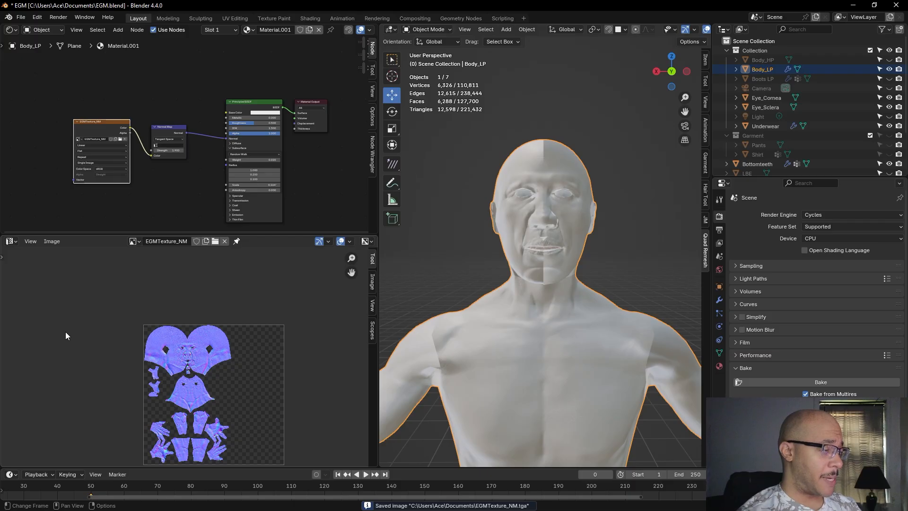
- Save the project under the name EGM1.blend in the Documents folder, overwriting the existing file
{"action": "left_click", "coordinate": [21, 18]}
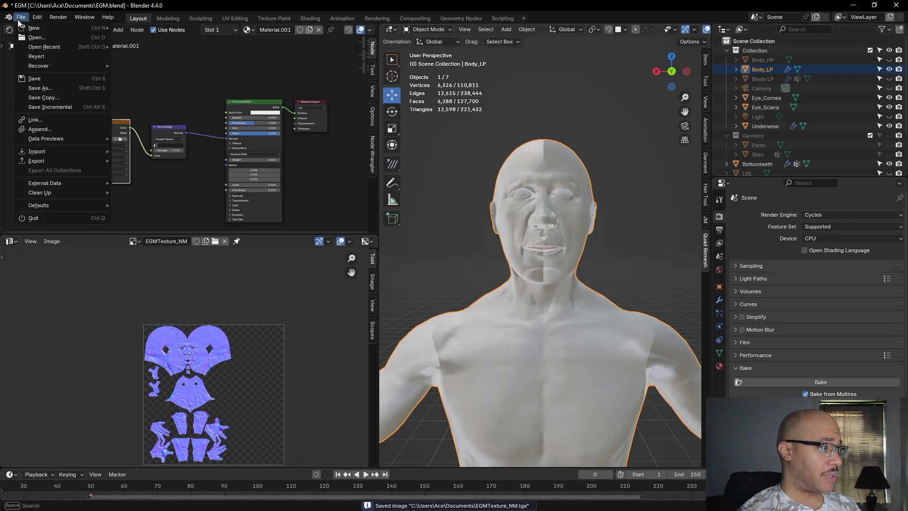
{"action": "left_click", "coordinate": [37, 88]}
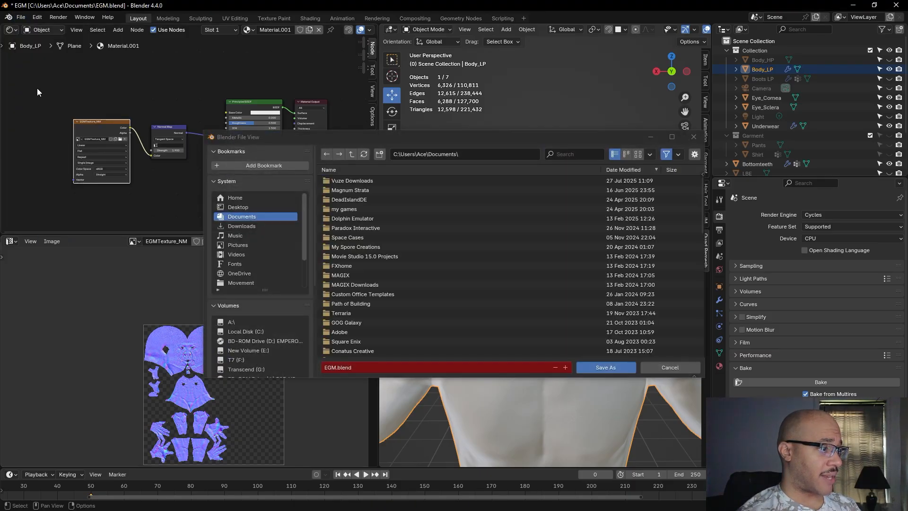
{"action": "scroll", "coordinate": [401, 292], "scroll_direction": "down", "scroll_amount": 8}
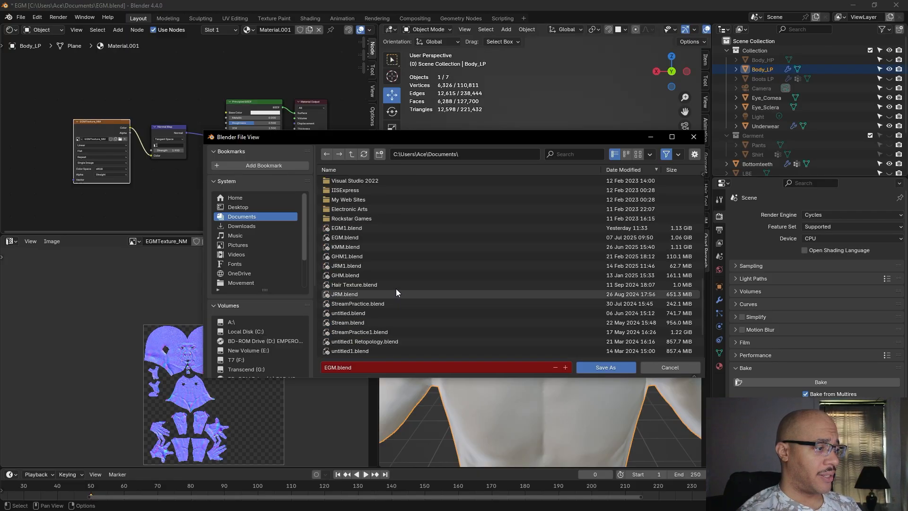
{"action": "left_click", "coordinate": [368, 228]}
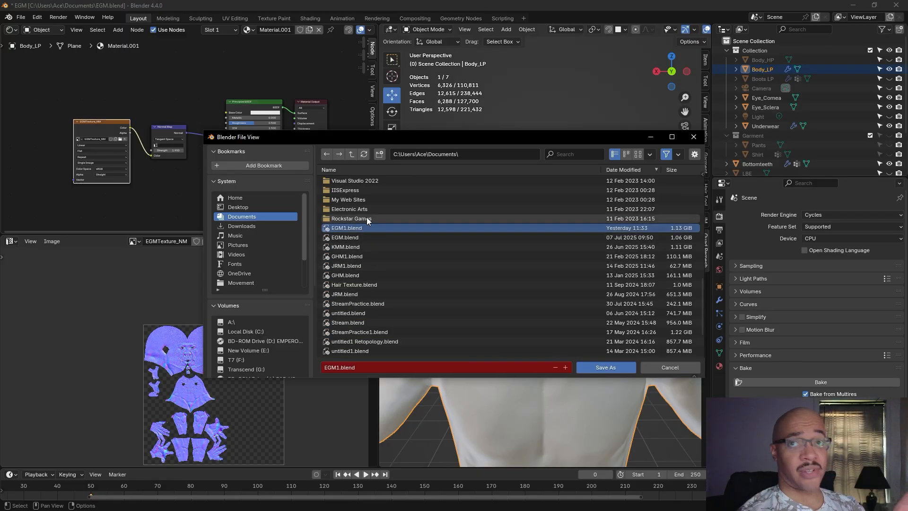
{"action": "left_click", "coordinate": [591, 368]}
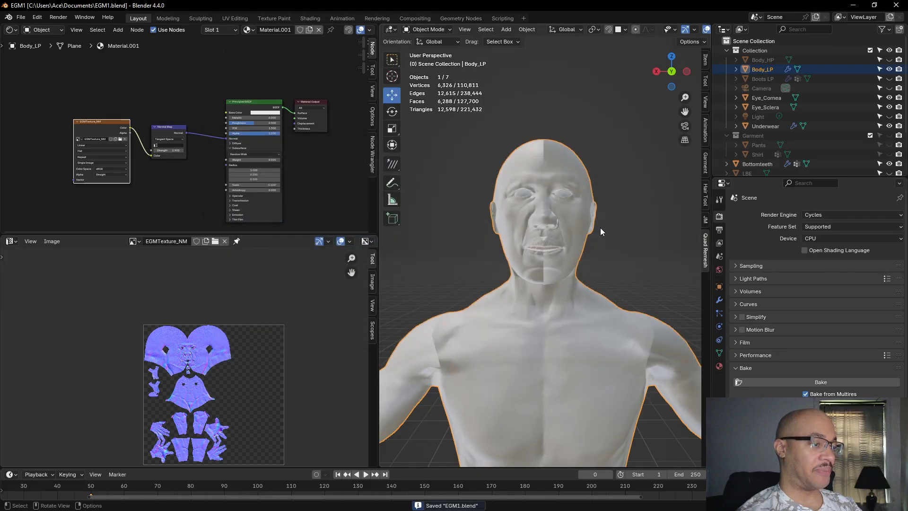
- Unlink the EGMTexture_NM image from the image editor
{"action": "scroll", "coordinate": [601, 230], "scroll_direction": "down", "scroll_amount": 3}
{"action": "scroll", "coordinate": [602, 228], "scroll_direction": "up", "scroll_amount": 2}
{"action": "scroll", "coordinate": [601, 228], "scroll_direction": "down", "scroll_amount": 2}
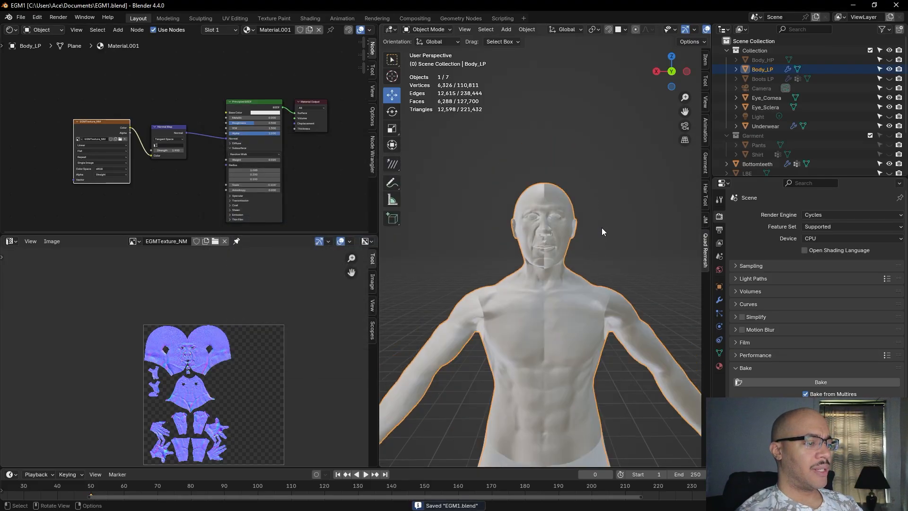
{"action": "left_click", "coordinate": [225, 241]}
{"action": "left_click", "coordinate": [172, 242]}
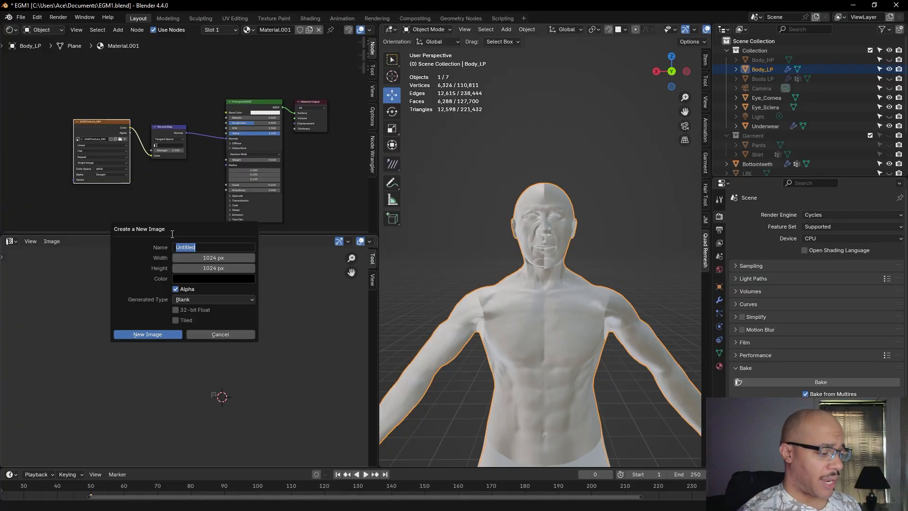
{"action": "type", "text": "Col"}
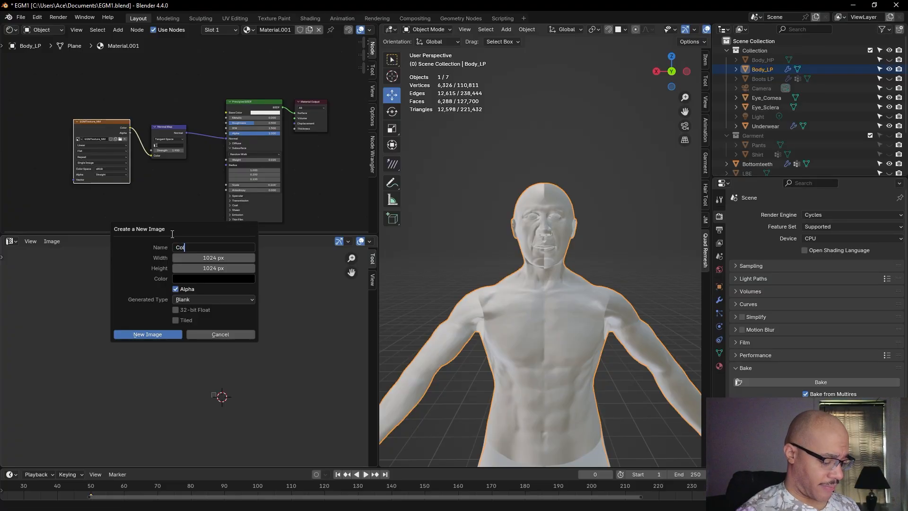
{"action": "type", "text": "or_Map"}
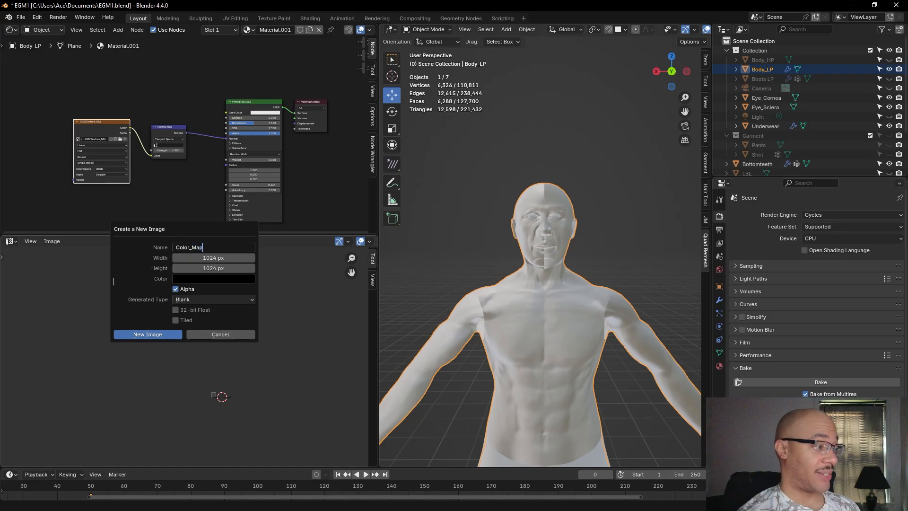
{"action": "key", "text": "Return"}
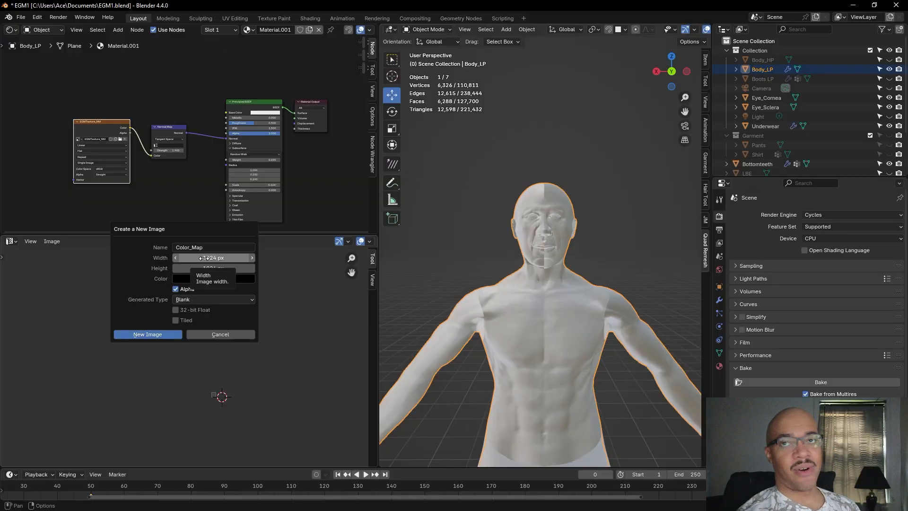
{"action": "left_click_drag", "start_coordinate": [203, 258], "coordinate": [217, 258]}
{"action": "left_click", "coordinate": [207, 257]}
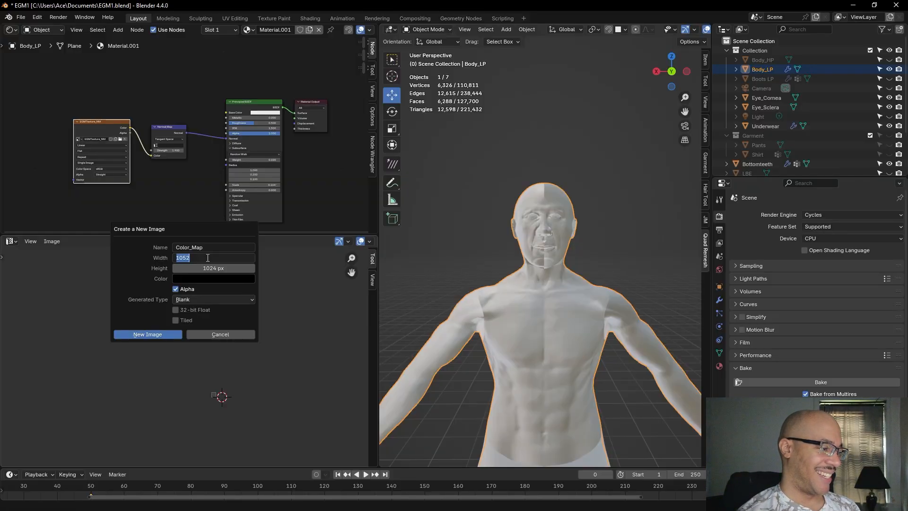
{"action": "type", "text": "8192"}
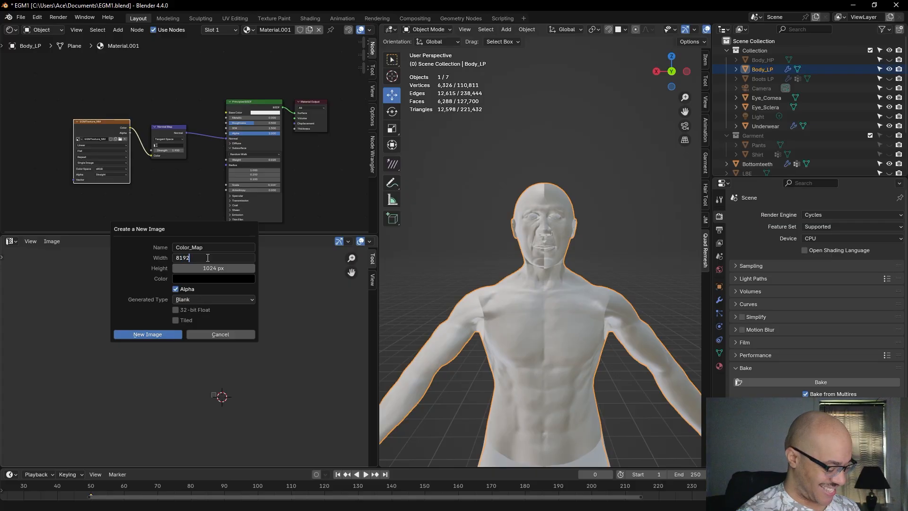
{"action": "key", "text": "Return"}
{"action": "left_click", "coordinate": [235, 268]}
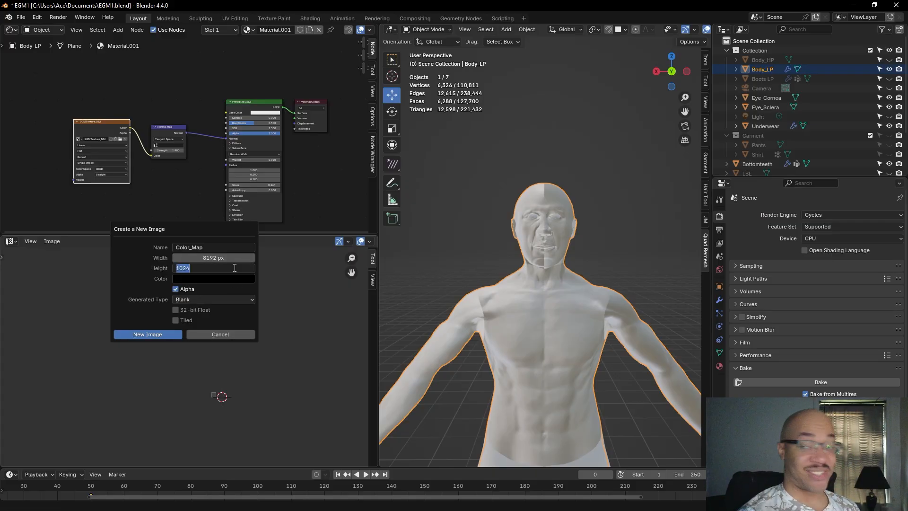
{"action": "type", "text": "8192"}
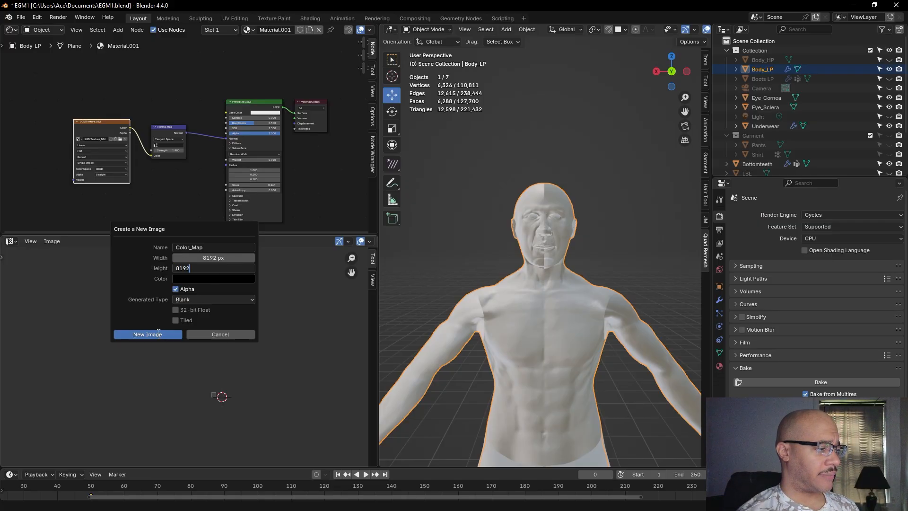
{"action": "key", "text": "Return"}
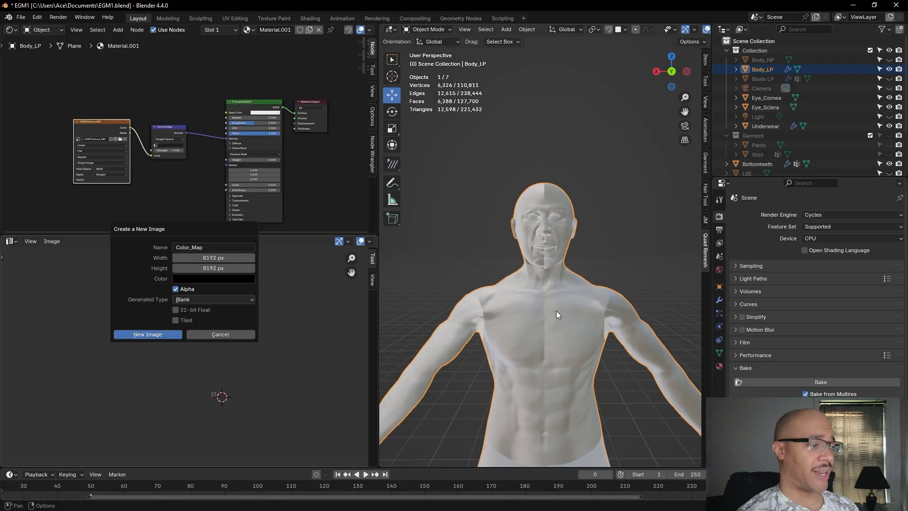
- Examine the normal detail on Body_LP's face and upper body from close up and further away
{"action": "scroll", "coordinate": [639, 203], "scroll_direction": "down", "scroll_amount": 3}
{"action": "middle_click_drag", "start_coordinate": [639, 203], "coordinate": [648, 219]}
{"action": "scroll", "coordinate": [646, 220], "scroll_direction": "up", "scroll_amount": 6}
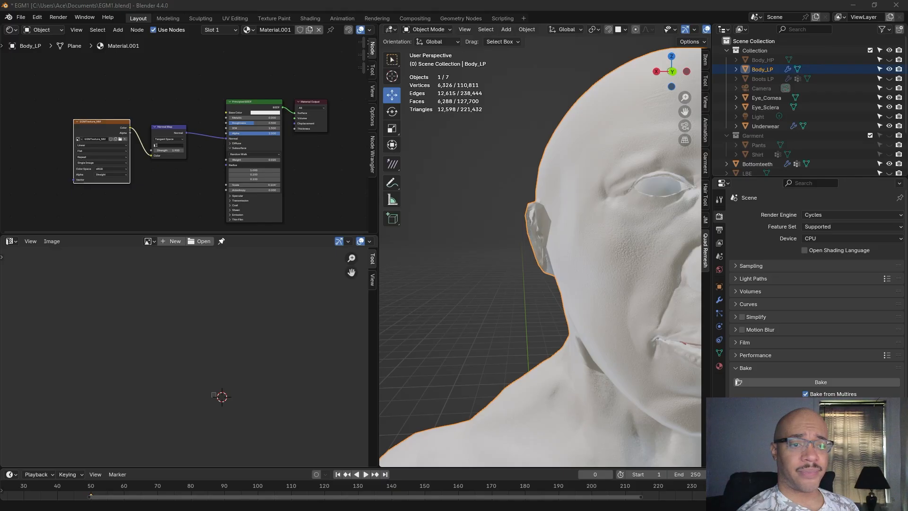
{"action": "scroll", "coordinate": [440, 263], "scroll_direction": "down", "scroll_amount": 9}
{"action": "mouse_move", "coordinate": [487, 271]}
{"action": "middle_mouse_down"}
{"action": "mouse_move", "coordinate": [465, 265]}
{"action": "mouse_move", "coordinate": [481, 263]}
{"action": "mouse_move", "coordinate": [475, 225]}
{"action": "mouse_move", "coordinate": [480, 257]}
{"action": "middle_mouse_up"}
{"action": "scroll", "coordinate": [481, 263], "scroll_direction": "up", "scroll_amount": 3}
{"action": "scroll", "coordinate": [484, 256], "scroll_direction": "up", "scroll_amount": 3}
{"action": "scroll", "coordinate": [476, 233], "scroll_direction": "down", "scroll_amount": 2}
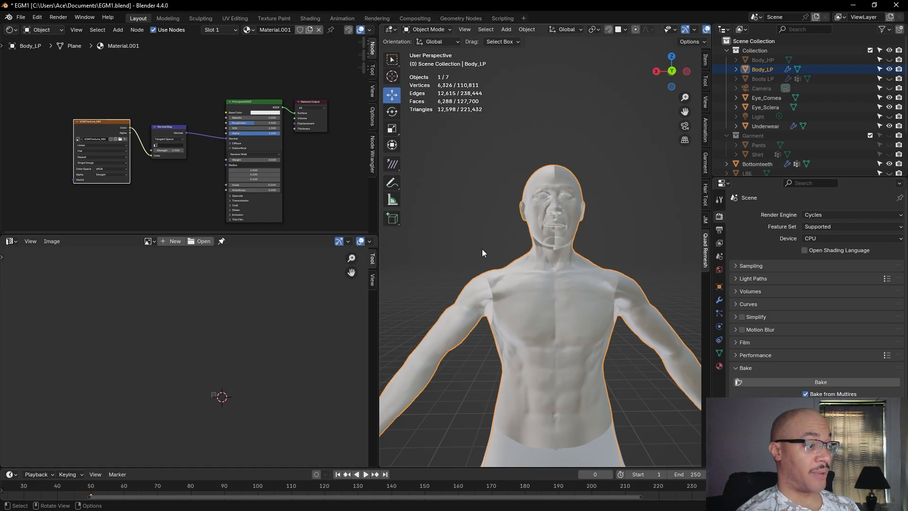
- Bring the empty image canvas into full view in the image editor
{"action": "scroll", "coordinate": [173, 434], "scroll_direction": "up", "scroll_amount": 4}
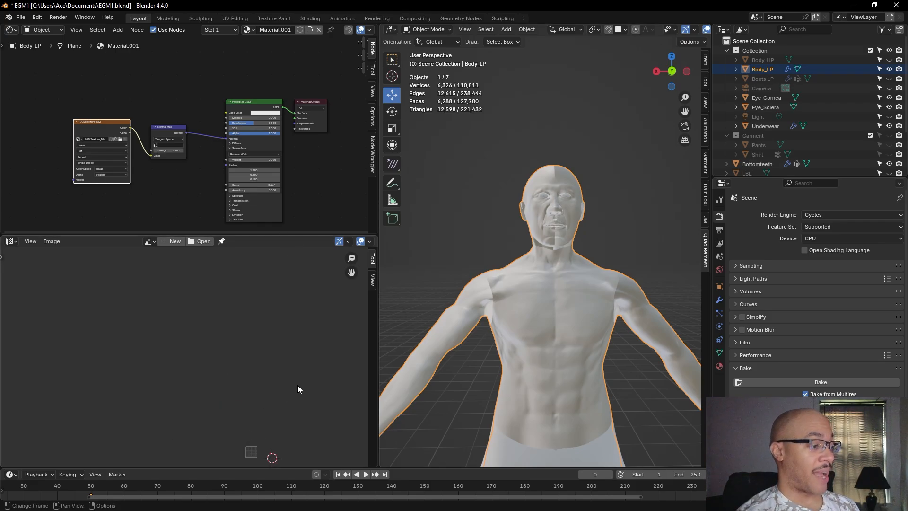
{"action": "middle_click_drag", "start_coordinate": [279, 369], "coordinate": [216, 245]}
{"action": "scroll", "coordinate": [203, 333], "scroll_direction": "up", "scroll_amount": 5}
{"action": "middle_click_drag", "start_coordinate": [201, 327], "coordinate": [152, 466]}
{"action": "scroll", "coordinate": [219, 409], "scroll_direction": "up", "scroll_amount": 4}
{"action": "scroll", "coordinate": [300, 304], "scroll_direction": "up", "scroll_amount": 1}
{"action": "scroll", "coordinate": [300, 303], "scroll_direction": "up", "scroll_amount": 1}
{"action": "scroll", "coordinate": [300, 303], "scroll_direction": "up", "scroll_amount": 1}
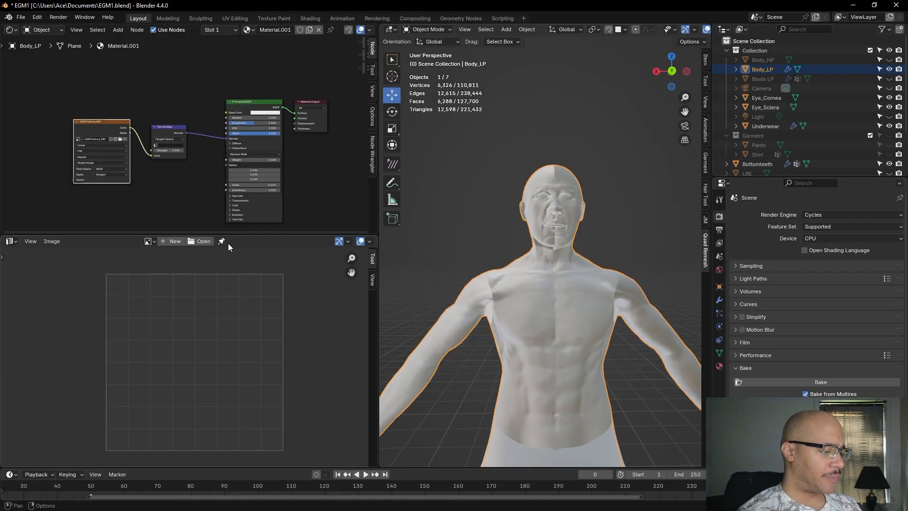
{"action": "scroll", "coordinate": [455, 203], "scroll_direction": "down", "scroll_amount": 2}
{"action": "scroll", "coordinate": [492, 202], "scroll_direction": "up", "scroll_amount": 2}
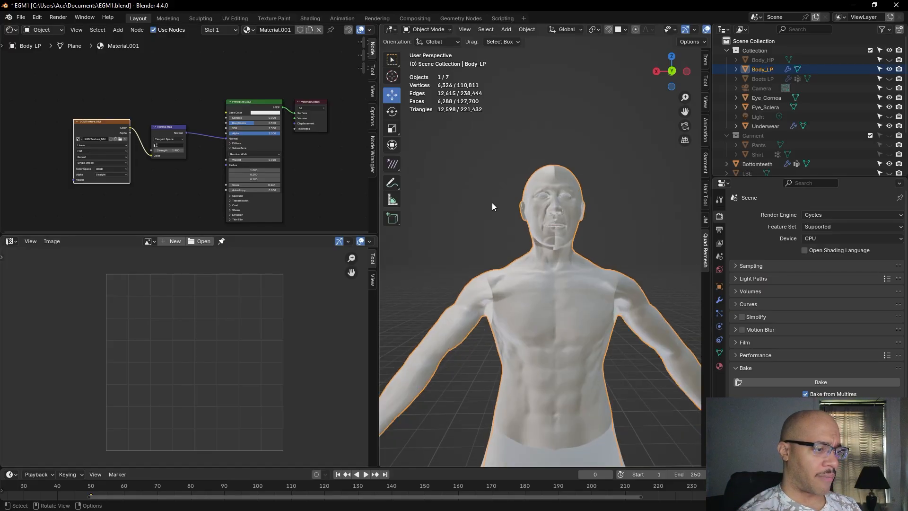
{"action": "scroll", "coordinate": [489, 200], "scroll_direction": "down", "scroll_amount": 2}
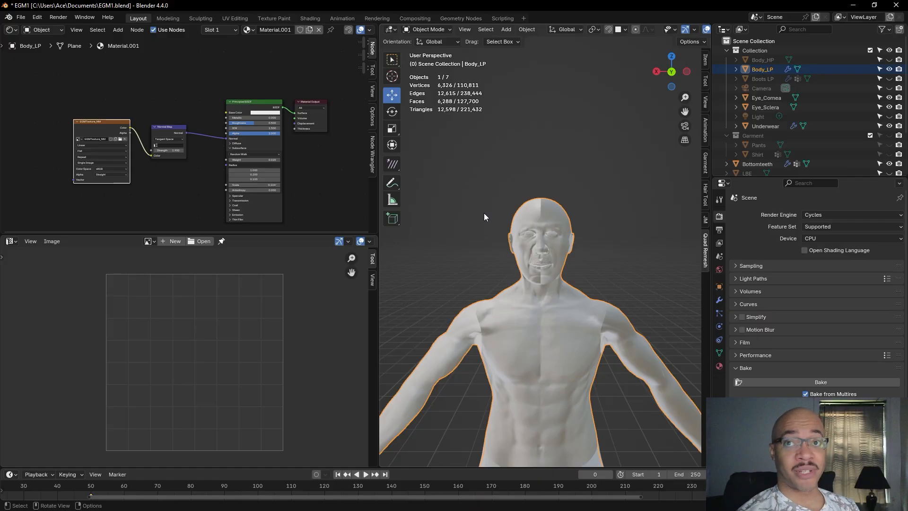
{"action": "scroll", "coordinate": [494, 241], "scroll_direction": "up", "scroll_amount": 3}
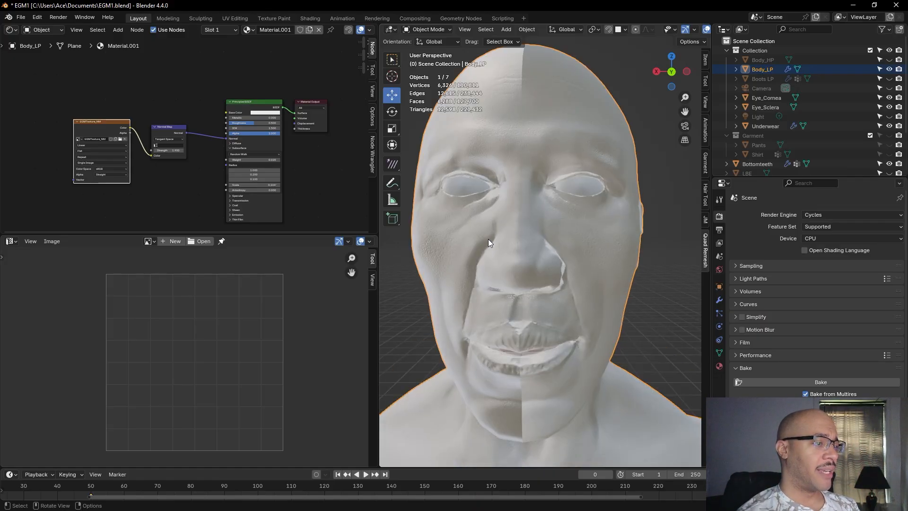
{"action": "scroll", "coordinate": [488, 239], "scroll_direction": "down", "scroll_amount": 2}
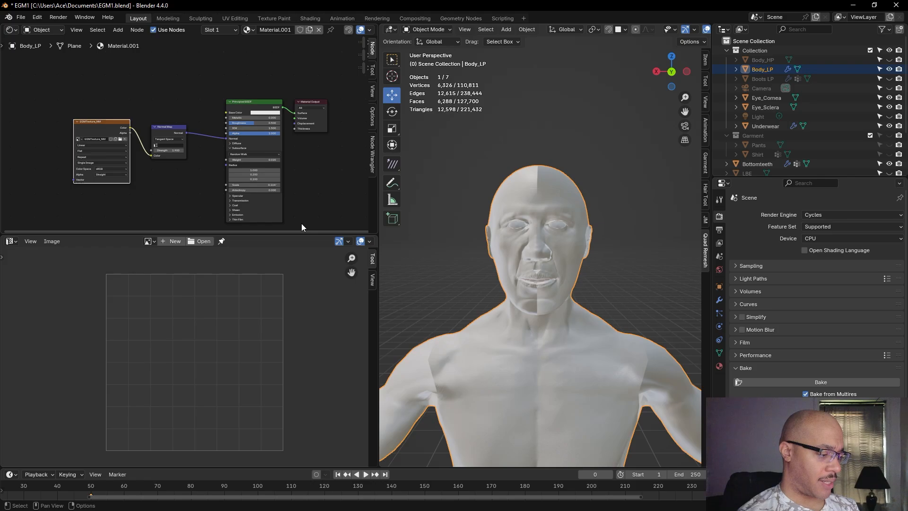
- Add an Image Texture node to Material.001 and place it above the existing normal map texture node
{"action": "scroll", "coordinate": [150, 85], "scroll_direction": "down", "scroll_amount": 1}
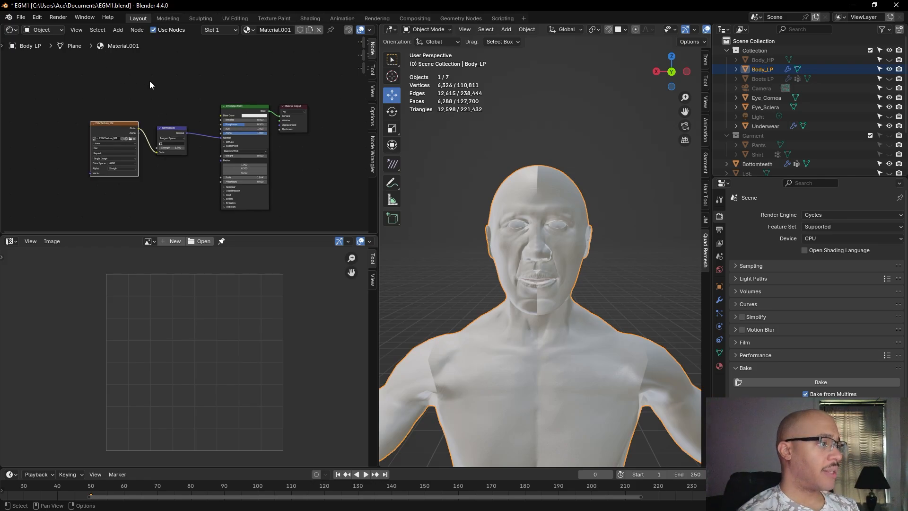
{"action": "left_click", "coordinate": [149, 84]}
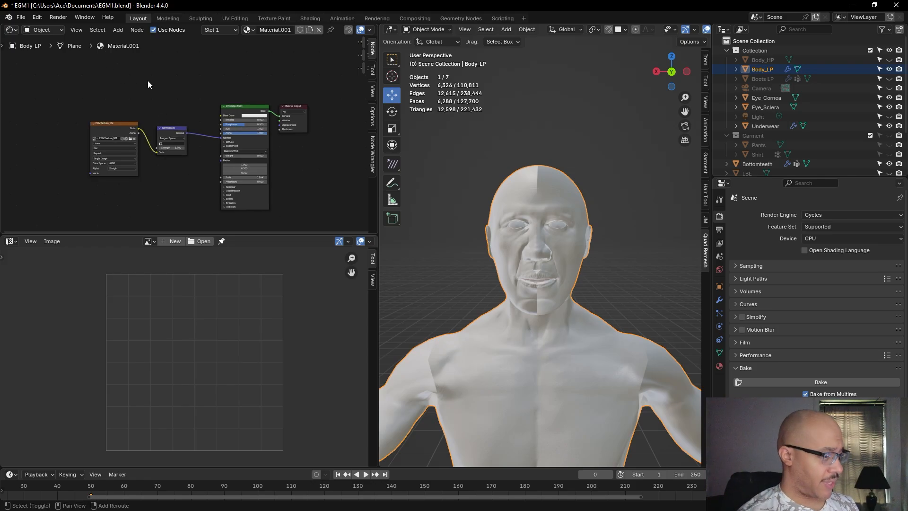
{"action": "key", "text": "shift+a"}
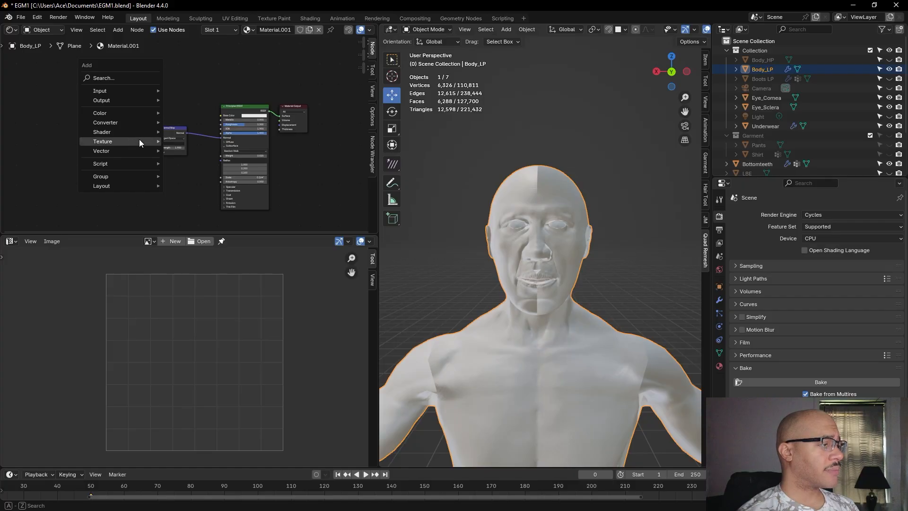
{"action": "mouse_move", "coordinate": [139, 140]}
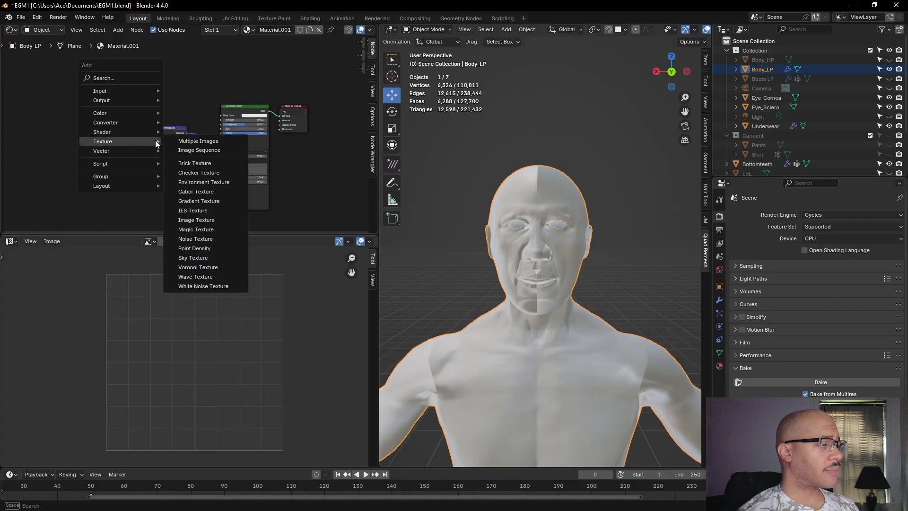
{"action": "left_click", "coordinate": [211, 218]}
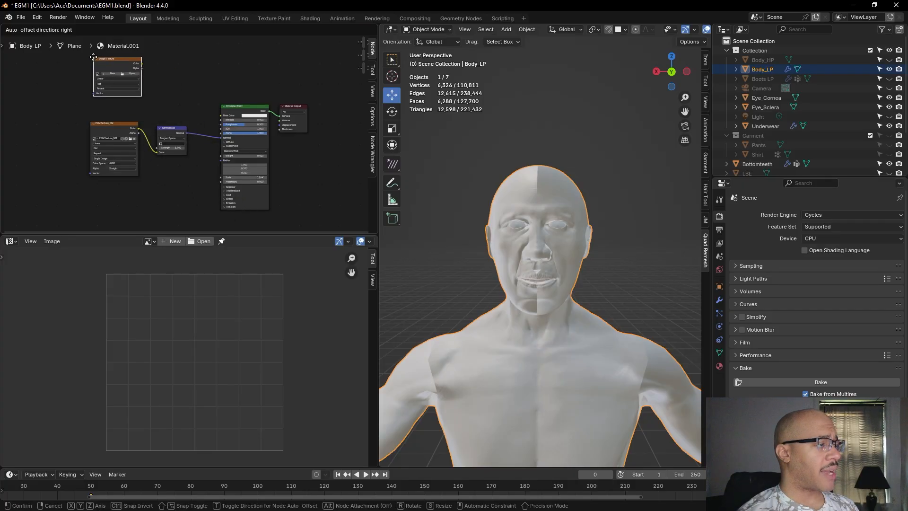
{"action": "left_click", "coordinate": [94, 58]}
- Check the new Image Texture node's list of existing images for the color map
{"action": "scroll", "coordinate": [71, 78], "scroll_direction": "up", "scroll_amount": 3}
{"action": "middle_click_drag", "start_coordinate": [159, 80], "coordinate": [303, 170]}
{"action": "scroll", "coordinate": [242, 155], "scroll_direction": "up", "scroll_amount": 3}
{"action": "scroll", "coordinate": [240, 153], "scroll_direction": "up", "scroll_amount": 1}
{"action": "scroll", "coordinate": [303, 170], "scroll_direction": "up", "scroll_amount": 2}
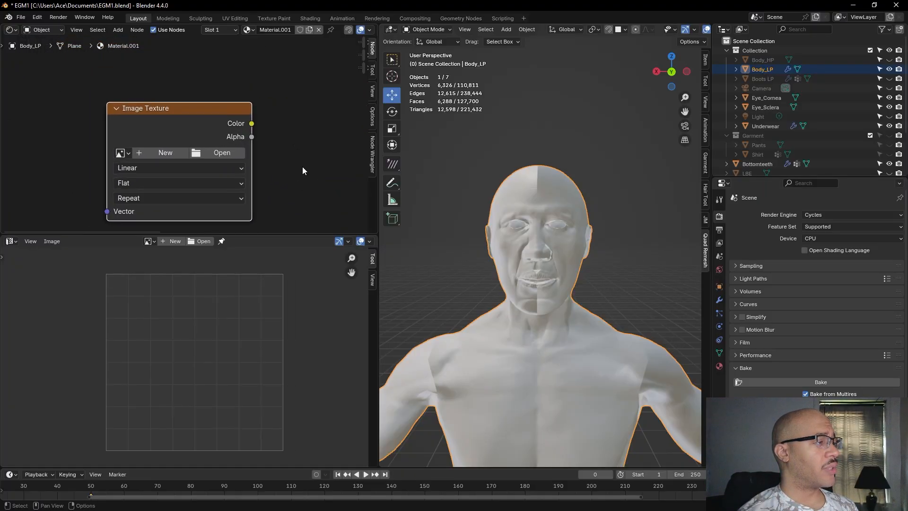
{"action": "left_click", "coordinate": [122, 153]}
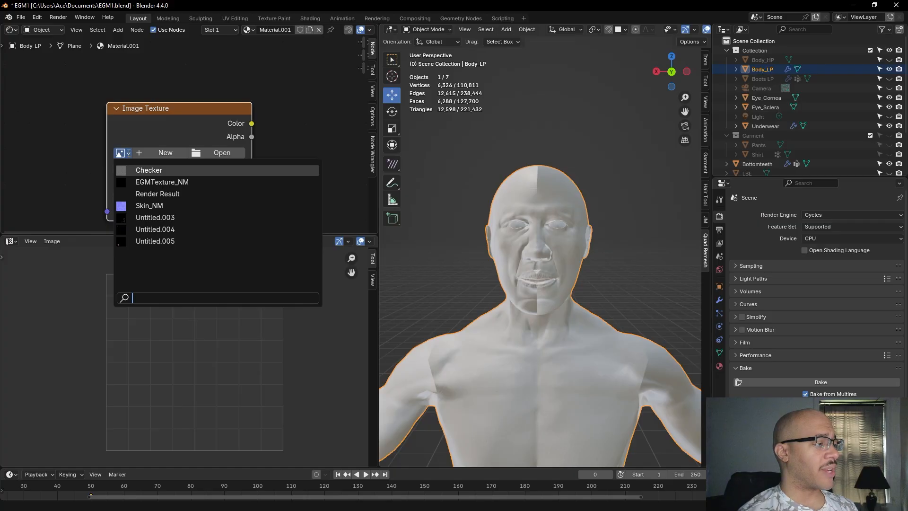
{"action": "left_click", "coordinate": [10, 30]}
{"action": "left_click", "coordinate": [11, 33]}
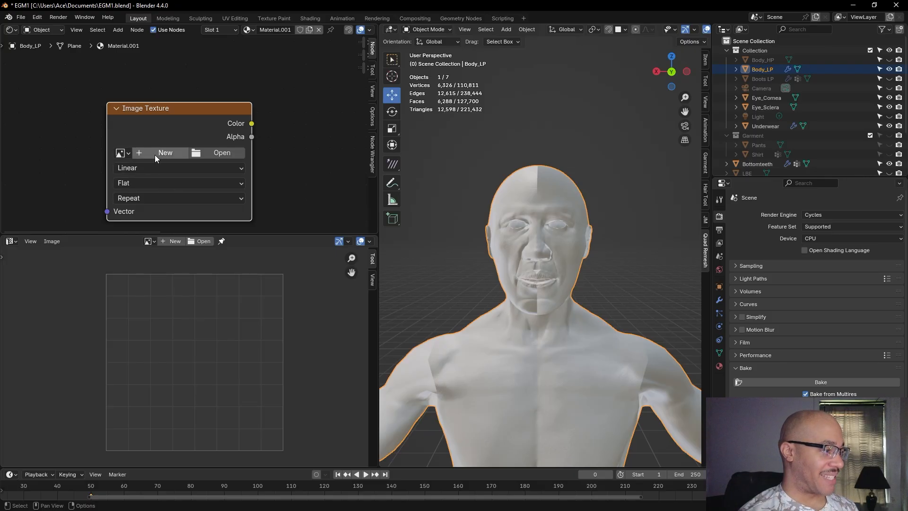
{"action": "left_click", "coordinate": [122, 153]}
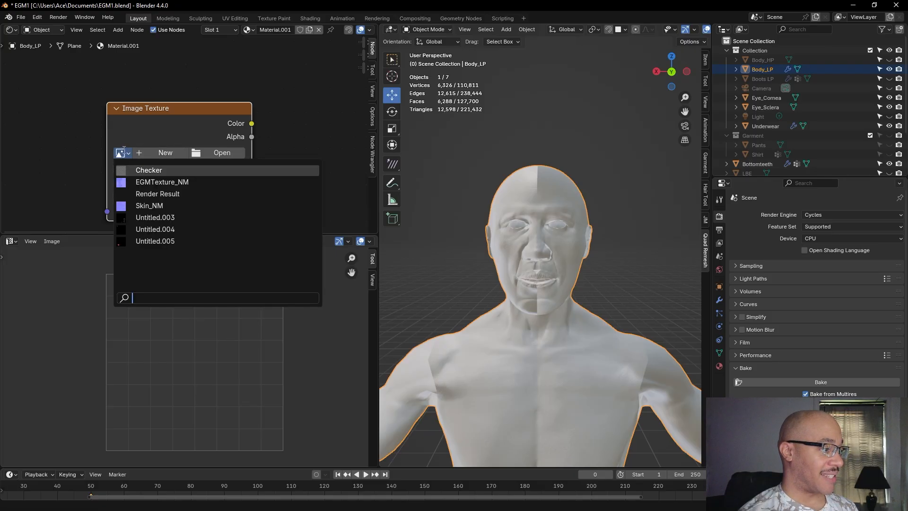
{"action": "left_click", "coordinate": [124, 151]}
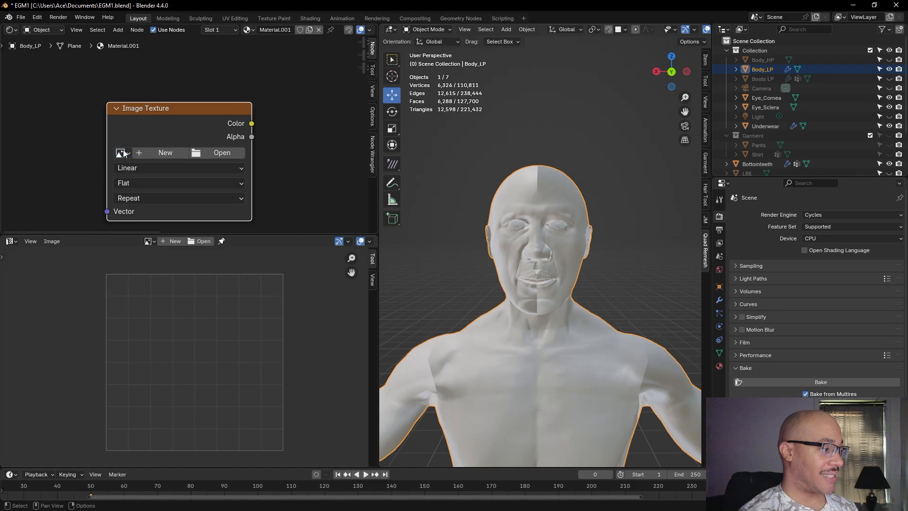
{"action": "left_click", "coordinate": [122, 153]}
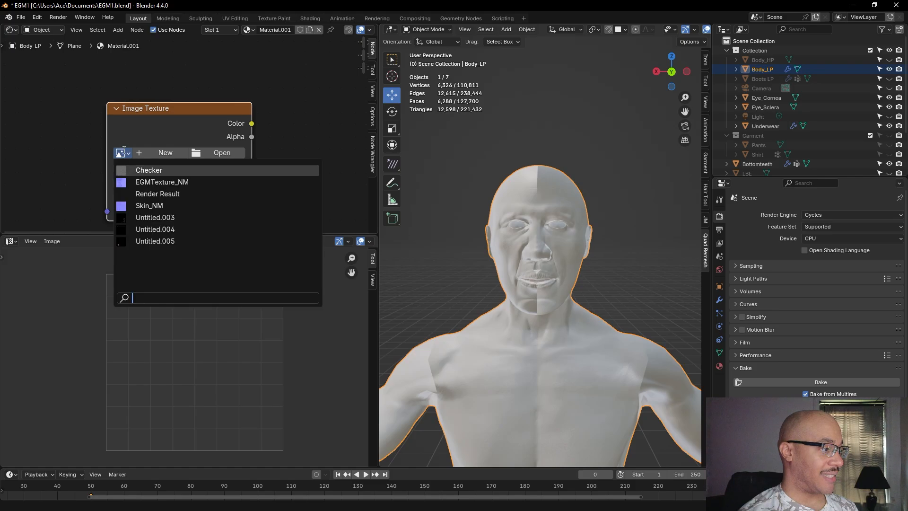
{"action": "left_click", "coordinate": [123, 151]}
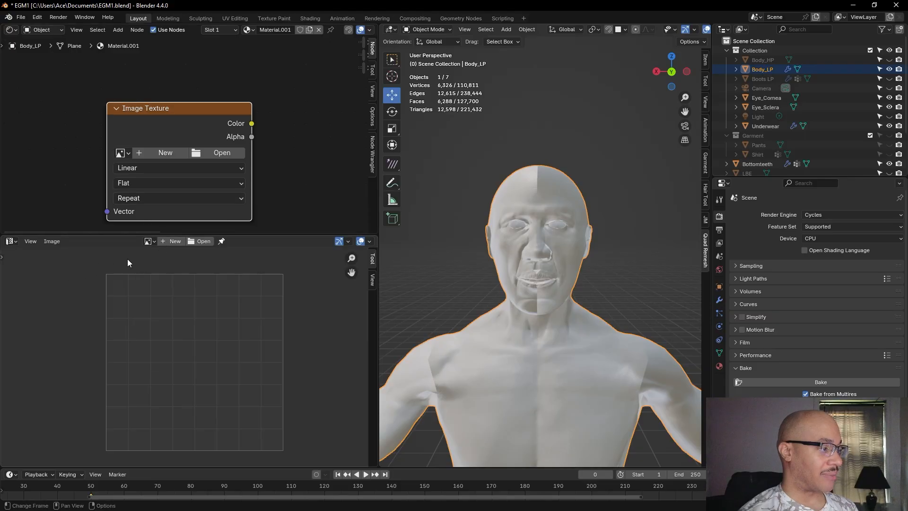
- Create a new blank image named Color_Map in the image editor, 8192 px wide and 8192 px high
{"action": "left_click", "coordinate": [182, 241]}
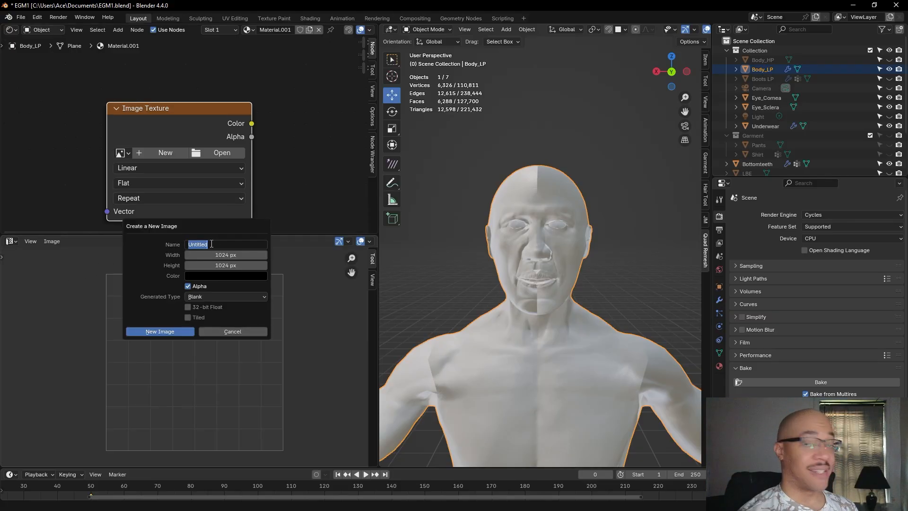
{"action": "type", "text": "Color_Map"}
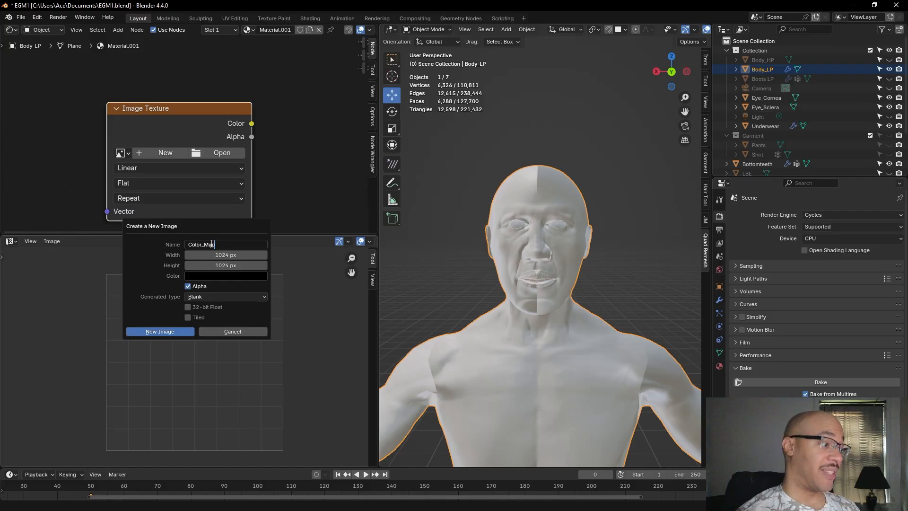
{"action": "left_click", "coordinate": [231, 258]}
{"action": "type", "text": "8192"}
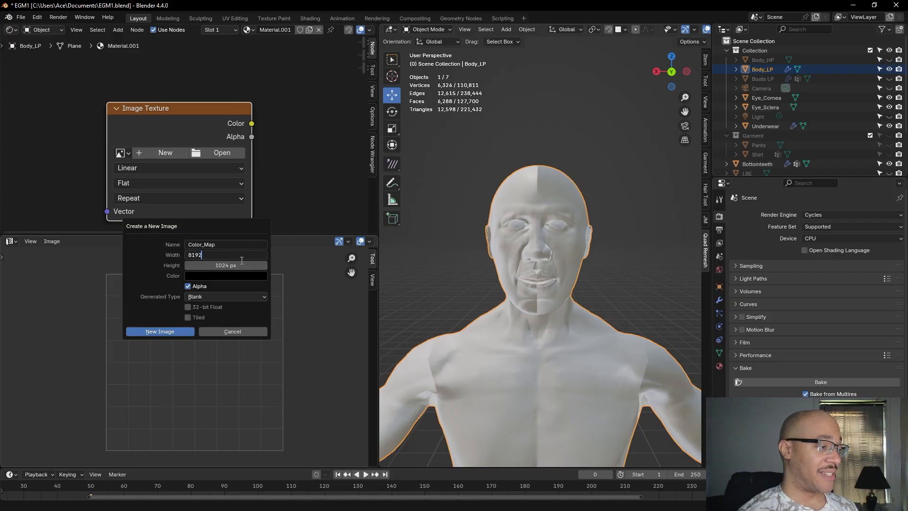
{"action": "key", "text": "Return"}
{"action": "left_click", "coordinate": [240, 266]}
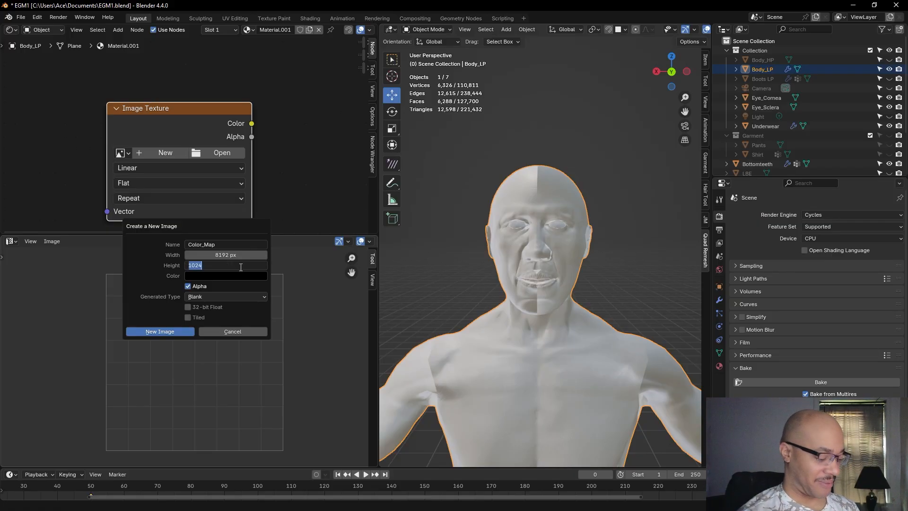
{"action": "type", "text": "8"}
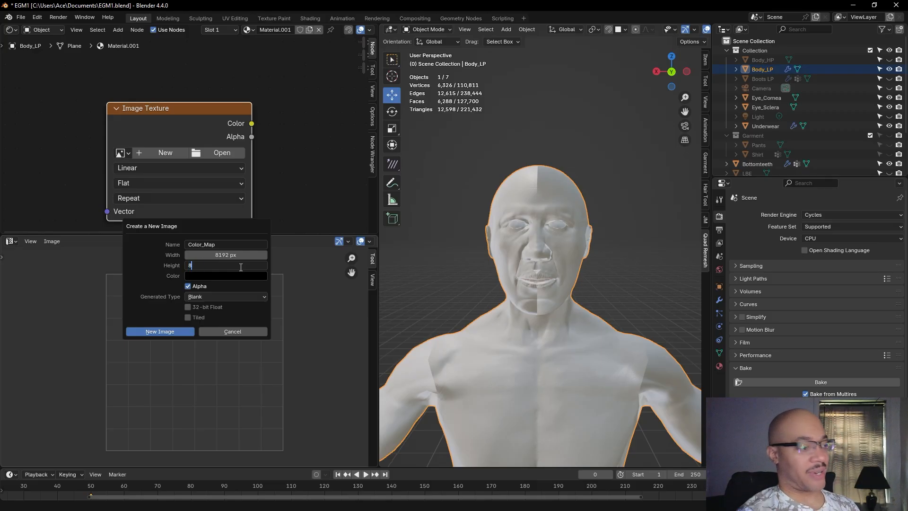
{"action": "type", "text": "192"}
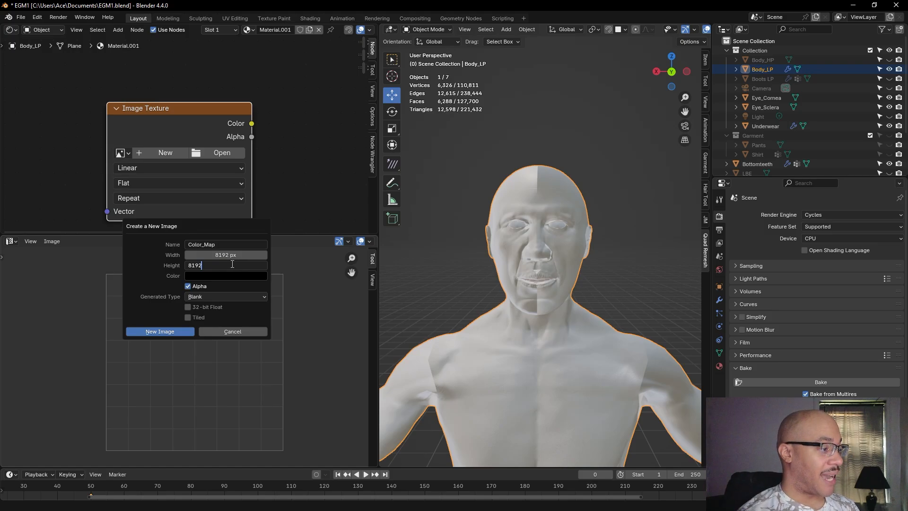
{"action": "left_click", "coordinate": [158, 334]}
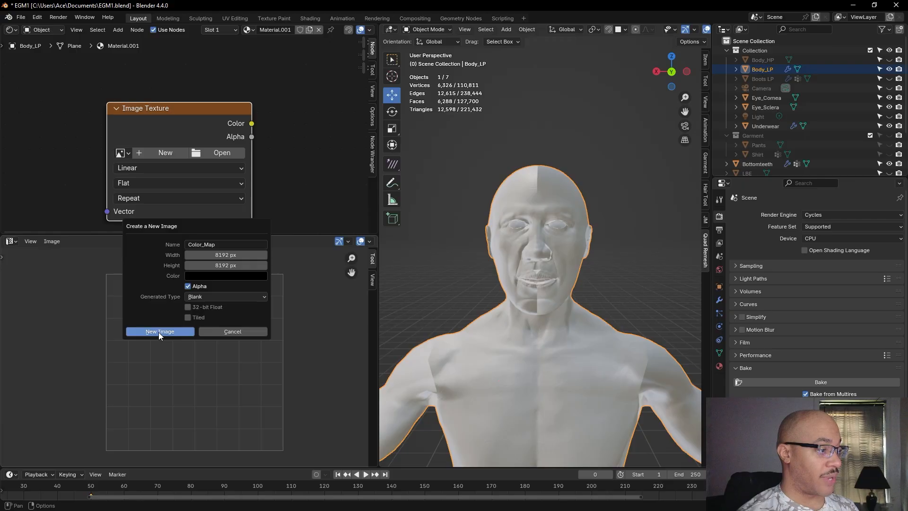
{"action": "left_click", "coordinate": [159, 332]}
- Widen the 3D viewport into the editors on both of its sides
{"action": "scroll", "coordinate": [217, 354], "scroll_direction": "down", "scroll_amount": 11}
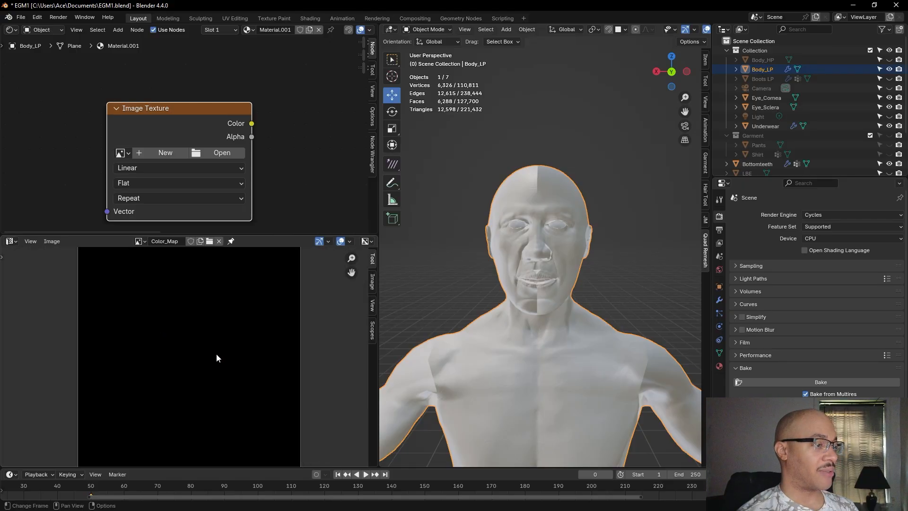
{"action": "scroll", "coordinate": [214, 351], "scroll_direction": "up", "scroll_amount": 1}
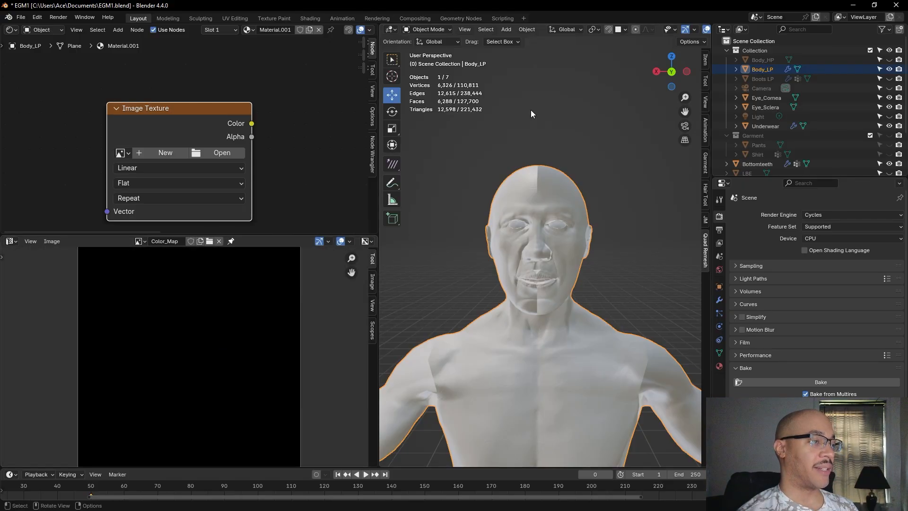
{"action": "left_click_drag", "start_coordinate": [712, 45], "coordinate": [760, 45]}
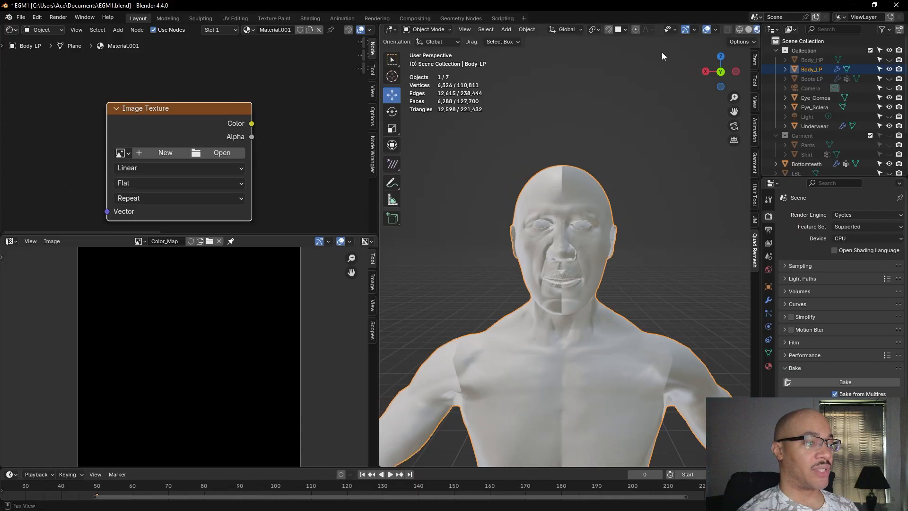
{"action": "mouse_move", "coordinate": [379, 136]}
{"action": "left_mouse_down"}
{"action": "mouse_move", "coordinate": [251, 135]}
{"action": "mouse_move", "coordinate": [298, 136]}
{"action": "left_mouse_up"}
- Preview Body_LP in Rendered viewport shading from several distances, and return the viewport to Material Preview shading
{"action": "left_click", "coordinate": [742, 31]}
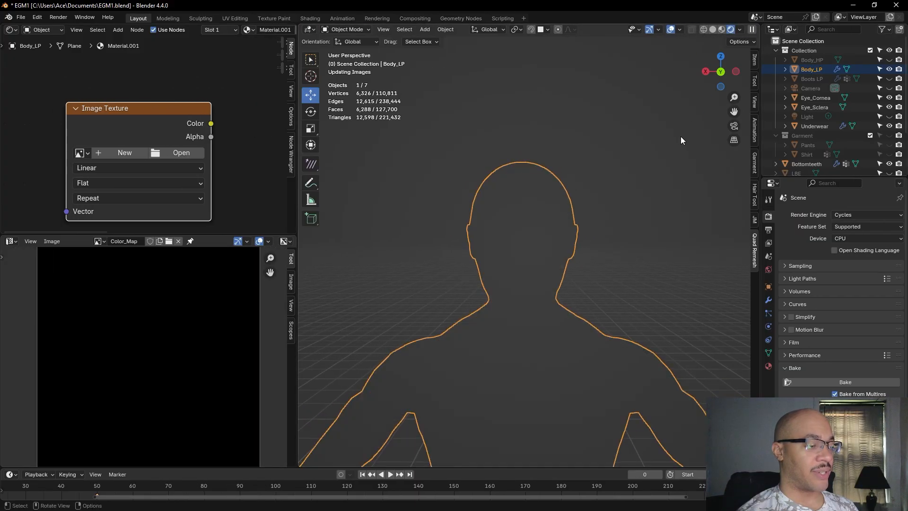
{"action": "scroll", "coordinate": [635, 243], "scroll_direction": "down", "scroll_amount": 6}
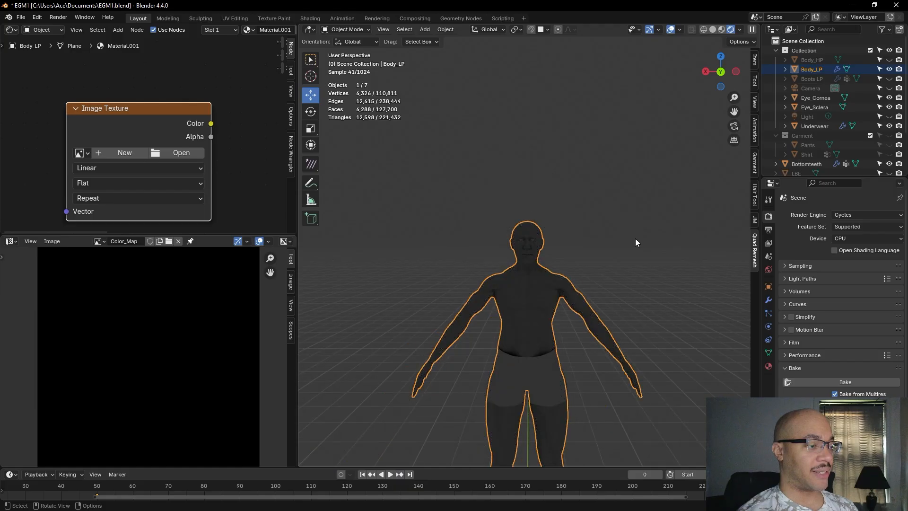
{"action": "scroll", "coordinate": [573, 272], "scroll_direction": "up", "scroll_amount": 10}
{"action": "scroll", "coordinate": [573, 273], "scroll_direction": "down", "scroll_amount": 7}
{"action": "scroll", "coordinate": [572, 268], "scroll_direction": "down", "scroll_amount": 2}
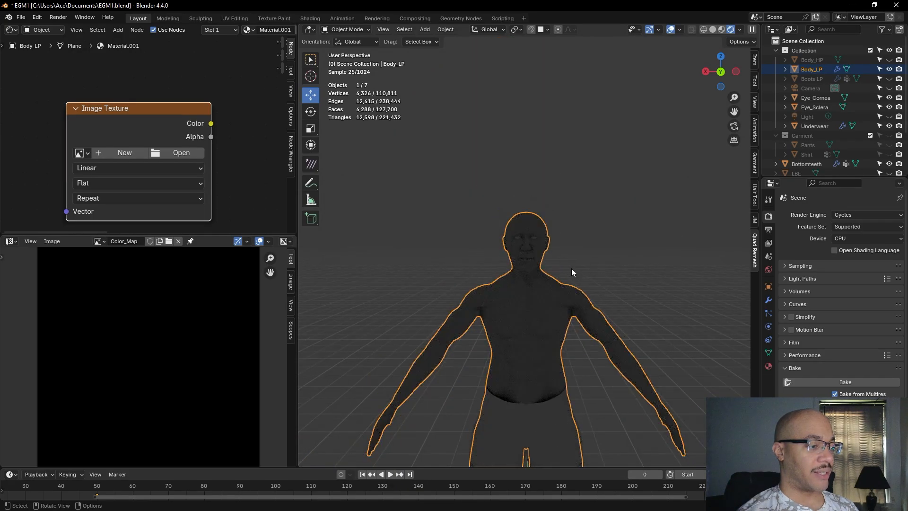
{"action": "scroll", "coordinate": [572, 274], "scroll_direction": "up", "scroll_amount": 2}
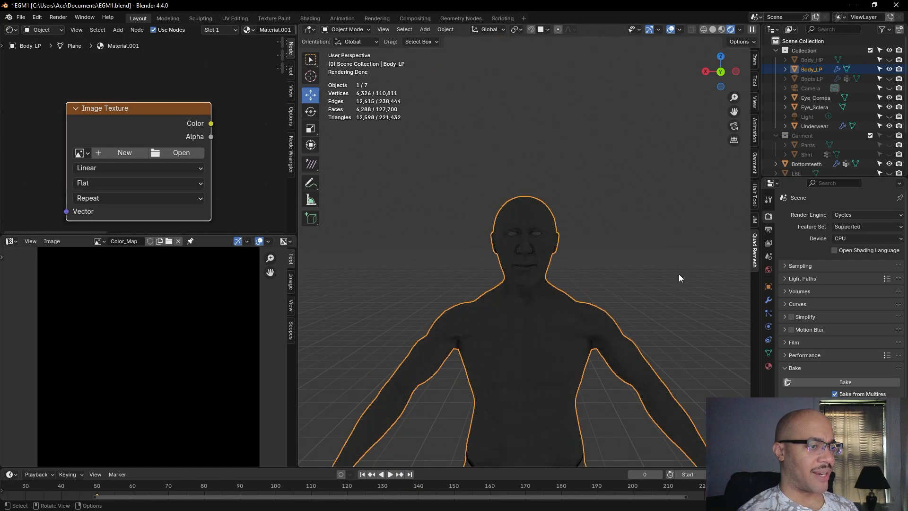
{"action": "middle_click_drag", "start_coordinate": [608, 307], "coordinate": [616, 275], "text": "shift"}
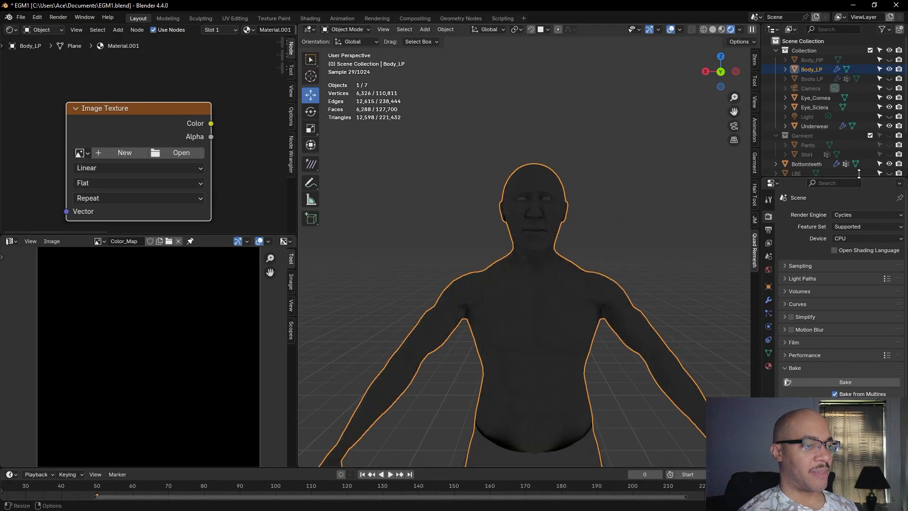
{"action": "middle_click_drag", "start_coordinate": [656, 234], "coordinate": [648, 232], "text": "shift"}
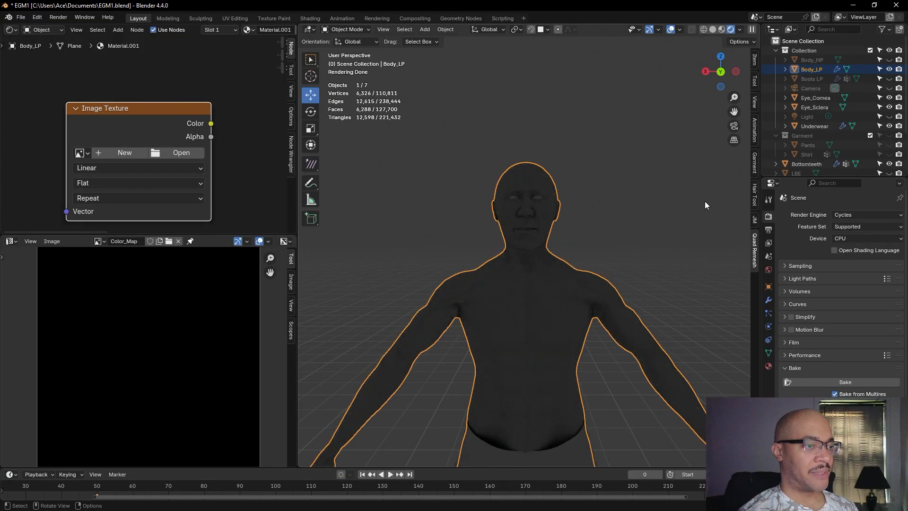
{"action": "scroll", "coordinate": [858, 117], "scroll_direction": "down", "scroll_amount": 5}
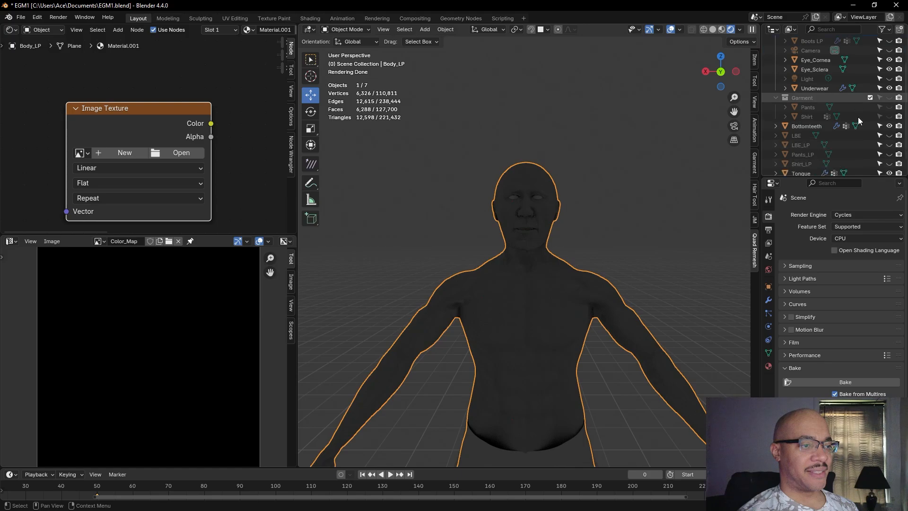
{"action": "scroll", "coordinate": [859, 116], "scroll_direction": "up", "scroll_amount": 5}
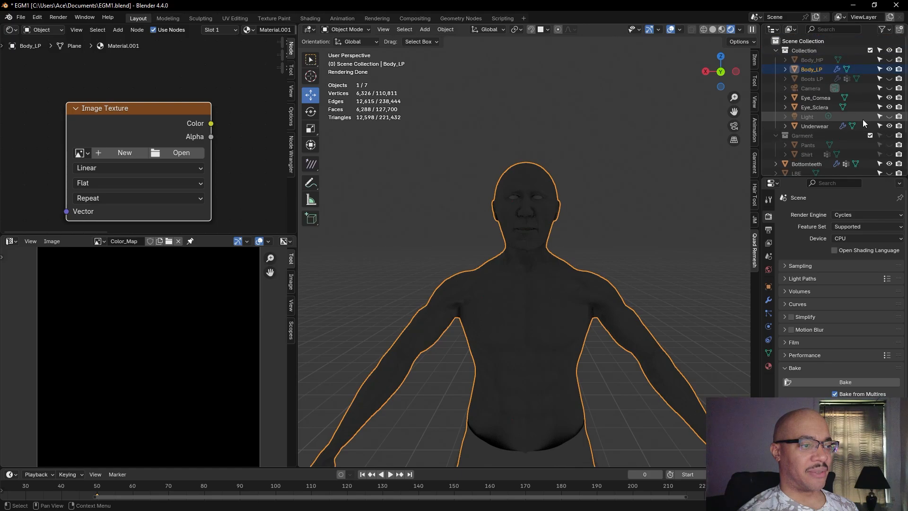
{"action": "left_click", "coordinate": [890, 126]}
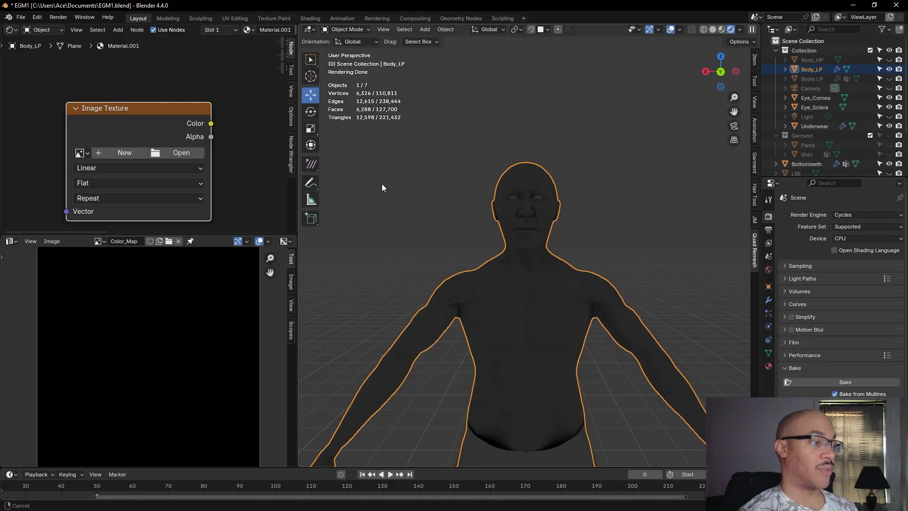
{"action": "middle_click_drag", "start_coordinate": [381, 183], "coordinate": [387, 197]}
{"action": "left_click", "coordinate": [722, 29]}
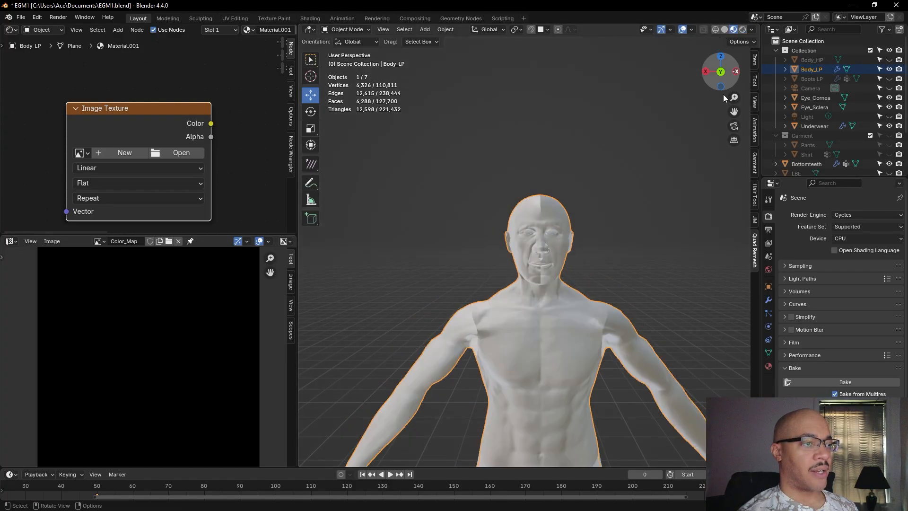
- Examine the normal detail on Body_LP's face in Material Preview shading, from close up and further away
{"action": "scroll", "coordinate": [662, 145], "scroll_direction": "up", "scroll_amount": 5}
{"action": "scroll", "coordinate": [665, 149], "scroll_direction": "down", "scroll_amount": 5}
{"action": "scroll", "coordinate": [597, 206], "scroll_direction": "up", "scroll_amount": 5}
{"action": "scroll", "coordinate": [596, 206], "scroll_direction": "down", "scroll_amount": 5}
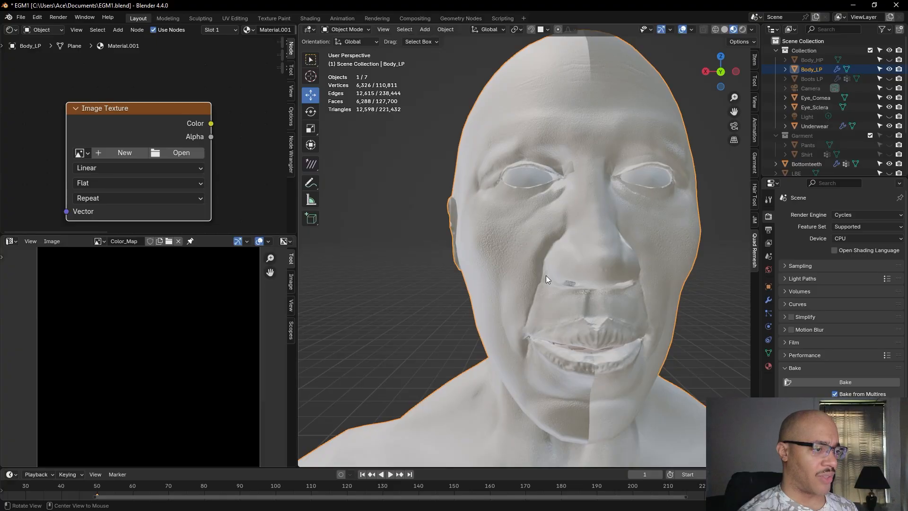
{"action": "mouse_move", "coordinate": [414, 289]}
{"action": "middle_mouse_down"}
{"action": "mouse_move", "coordinate": [404, 274]}
{"action": "mouse_move", "coordinate": [416, 274]}
{"action": "mouse_move", "coordinate": [411, 286]}
{"action": "middle_mouse_up"}
{"action": "scroll", "coordinate": [410, 279], "scroll_direction": "down", "scroll_amount": 6}
{"action": "middle_click_drag", "start_coordinate": [409, 274], "coordinate": [406, 283], "text": "shift"}
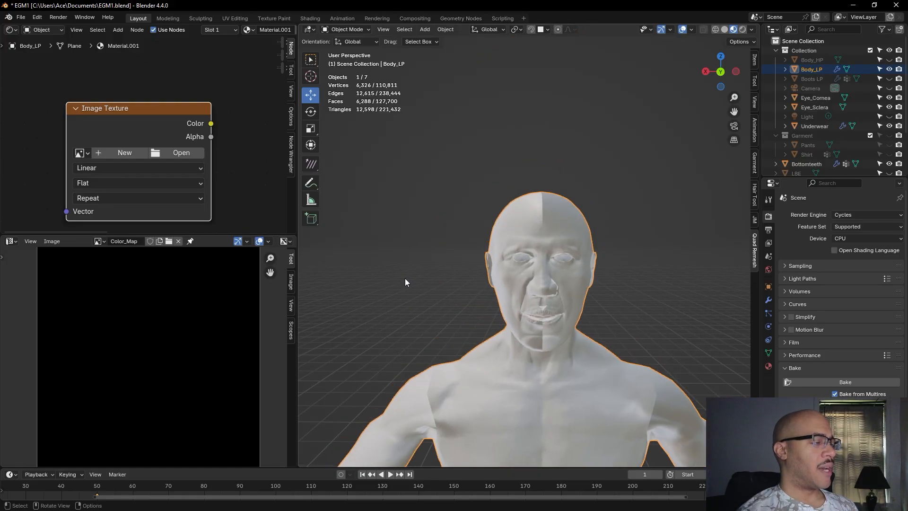
- Assign the Color_Map image to the new Image Texture node and connect its Color output to the Principled BSDF's Base Color
{"action": "left_click", "coordinate": [80, 153]}
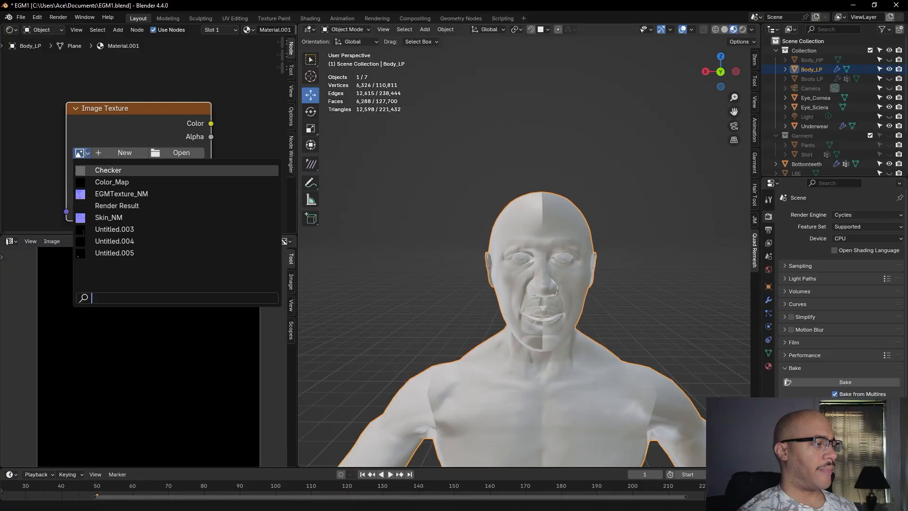
{"action": "left_click", "coordinate": [121, 182]}
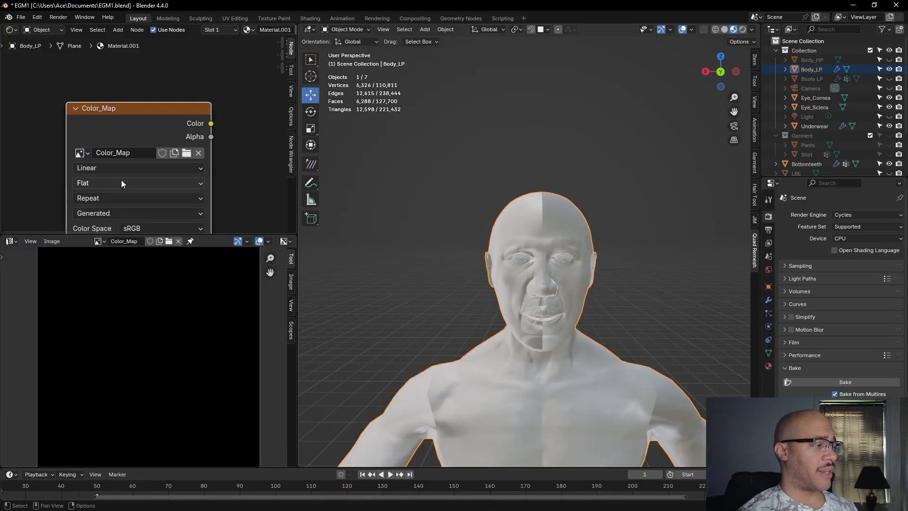
{"action": "scroll", "coordinate": [211, 178], "scroll_direction": "down", "scroll_amount": 1}
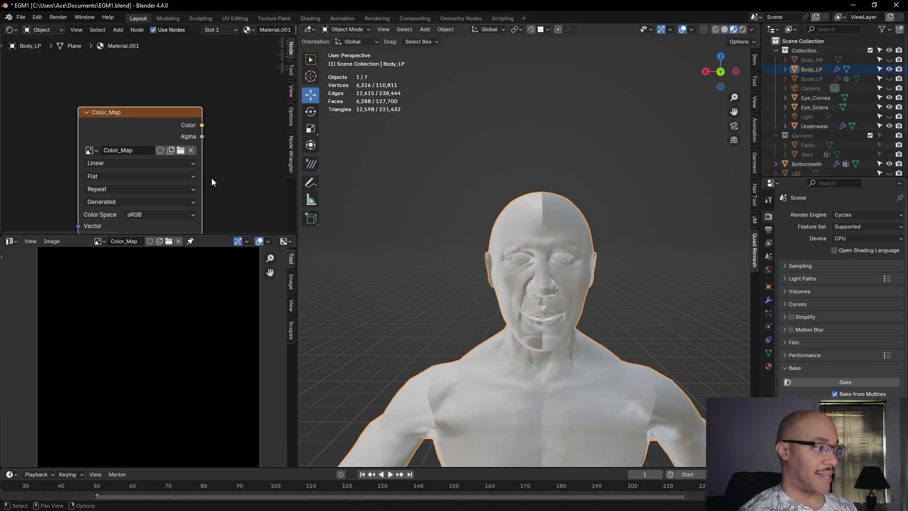
{"action": "scroll", "coordinate": [212, 178], "scroll_direction": "down", "scroll_amount": 2}
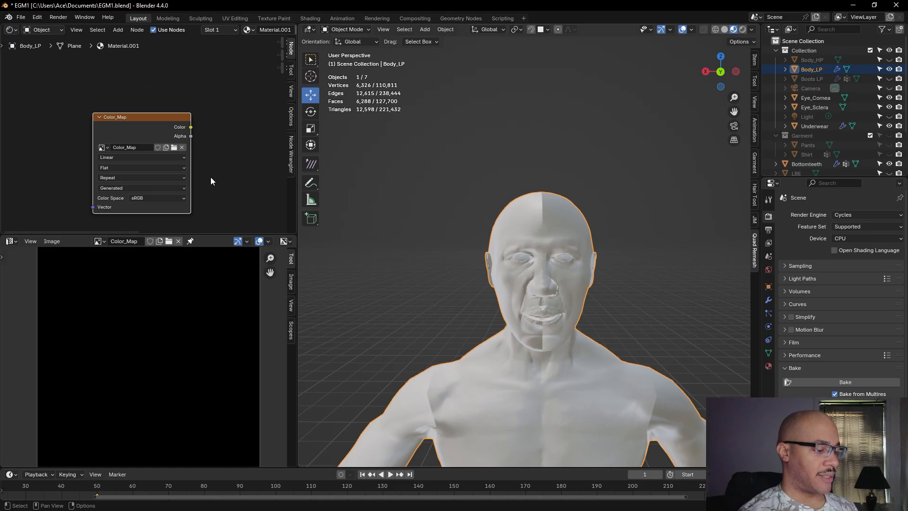
{"action": "scroll", "coordinate": [211, 181], "scroll_direction": "down", "scroll_amount": 3}
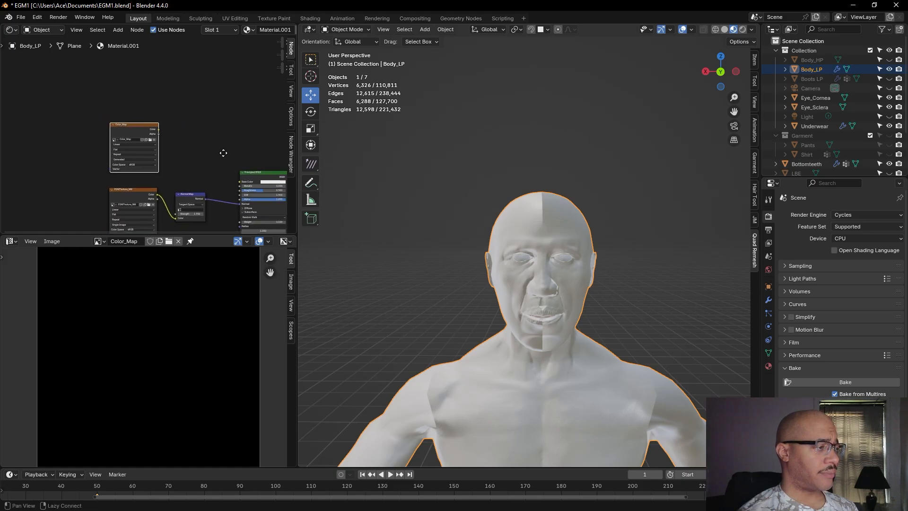
{"action": "scroll", "coordinate": [165, 138], "scroll_direction": "up", "scroll_amount": 4}
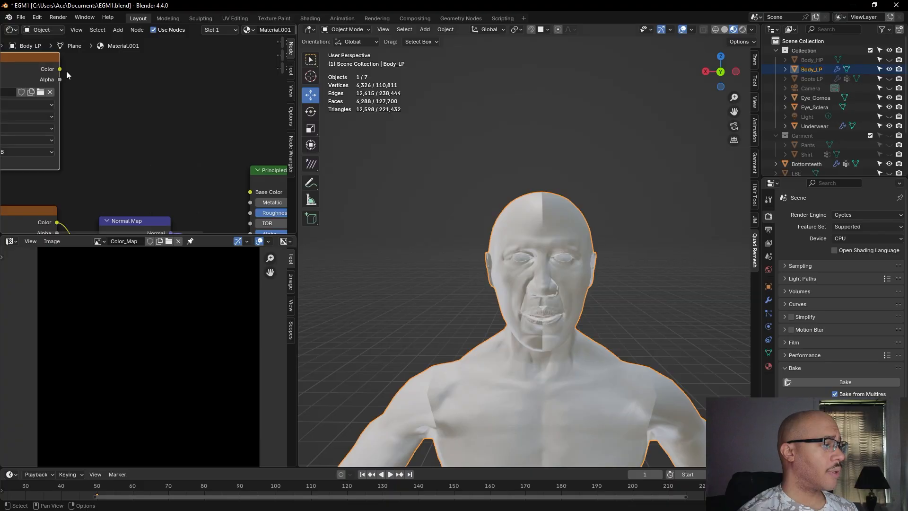
{"action": "left_click_drag", "start_coordinate": [59, 69], "coordinate": [251, 191]}
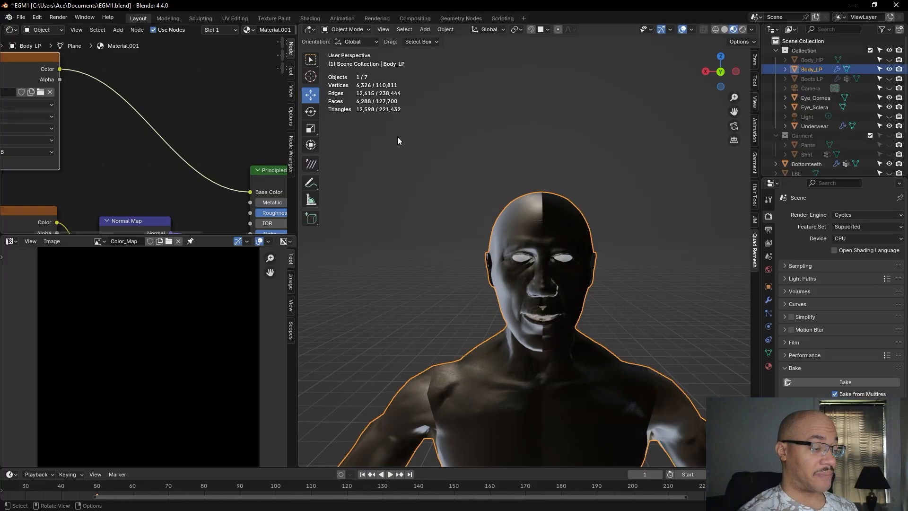
- Switch Body_LP from Object Mode to Texture Paint mode
{"action": "scroll", "coordinate": [397, 137], "scroll_direction": "down", "scroll_amount": 8}
{"action": "middle_click_drag", "start_coordinate": [421, 204], "coordinate": [428, 212]}
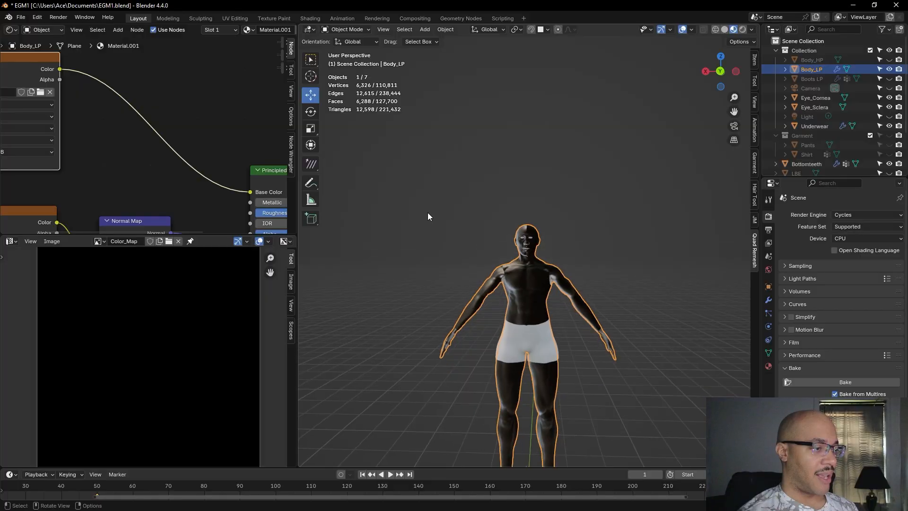
{"action": "left_click", "coordinate": [353, 30]}
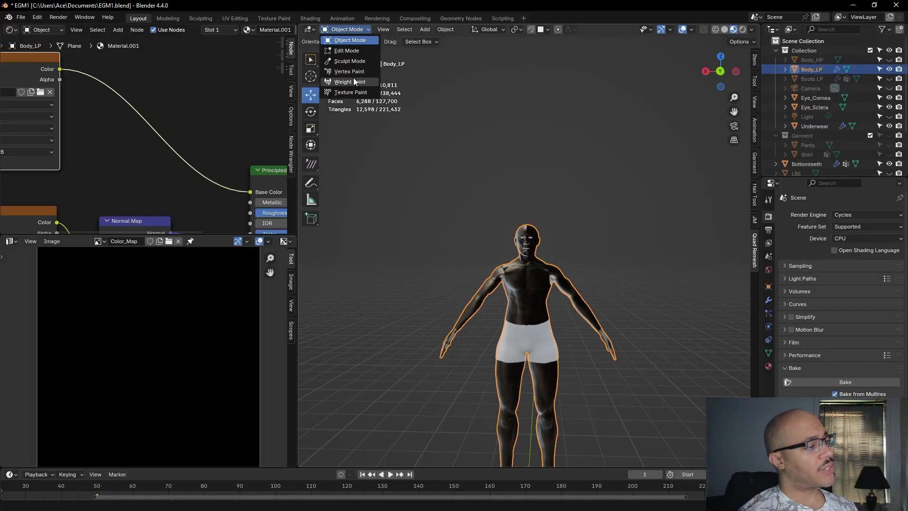
{"action": "left_click", "coordinate": [350, 92]}
- Look over Body_LP's head and upper body with the color map applied, from different angles and distances
{"action": "scroll", "coordinate": [574, 211], "scroll_direction": "up", "scroll_amount": 8}
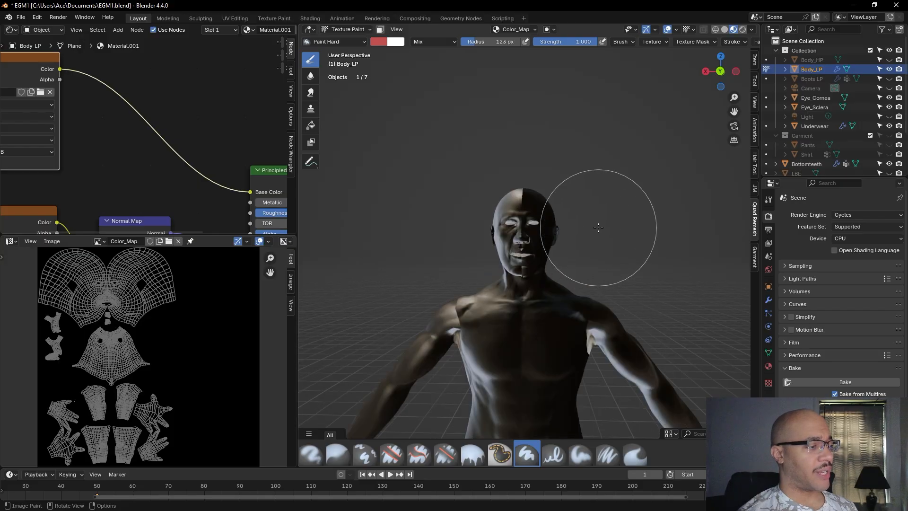
{"action": "scroll", "coordinate": [599, 228], "scroll_direction": "down", "scroll_amount": 8}
{"action": "middle_click_drag", "start_coordinate": [608, 222], "coordinate": [461, 217]}
{"action": "scroll", "coordinate": [624, 223], "scroll_direction": "down", "scroll_amount": 6}
{"action": "scroll", "coordinate": [466, 221], "scroll_direction": "up", "scroll_amount": 9}
{"action": "scroll", "coordinate": [638, 204], "scroll_direction": "down", "scroll_amount": 5}
{"action": "middle_click_drag", "start_coordinate": [588, 203], "coordinate": [666, 225], "text": "shift"}
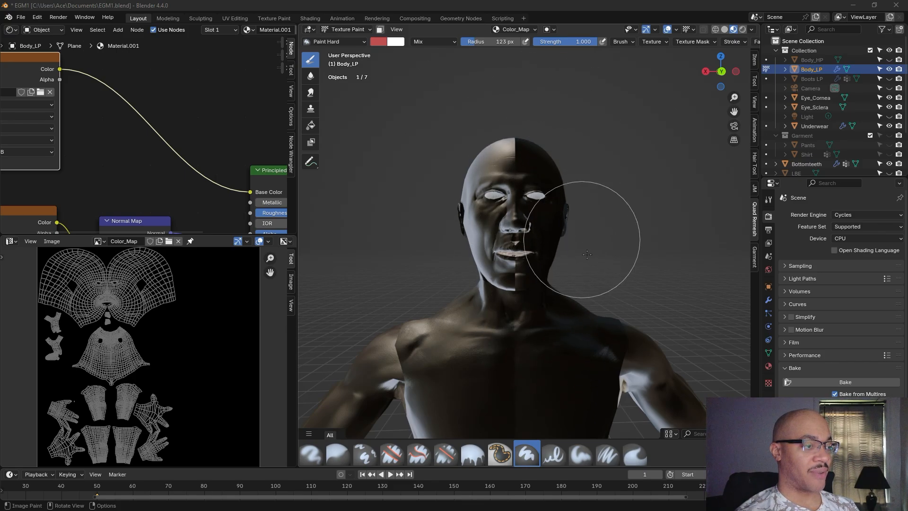
{"action": "scroll", "coordinate": [610, 284], "scroll_direction": "up", "scroll_amount": 6}
{"action": "mouse_move", "coordinate": [650, 296]}
{"action": "middle_mouse_down"}
{"action": "mouse_move", "coordinate": [575, 292]}
{"action": "mouse_move", "coordinate": [643, 290]}
{"action": "middle_mouse_up"}
{"action": "scroll", "coordinate": [641, 291], "scroll_direction": "down", "scroll_amount": 6}
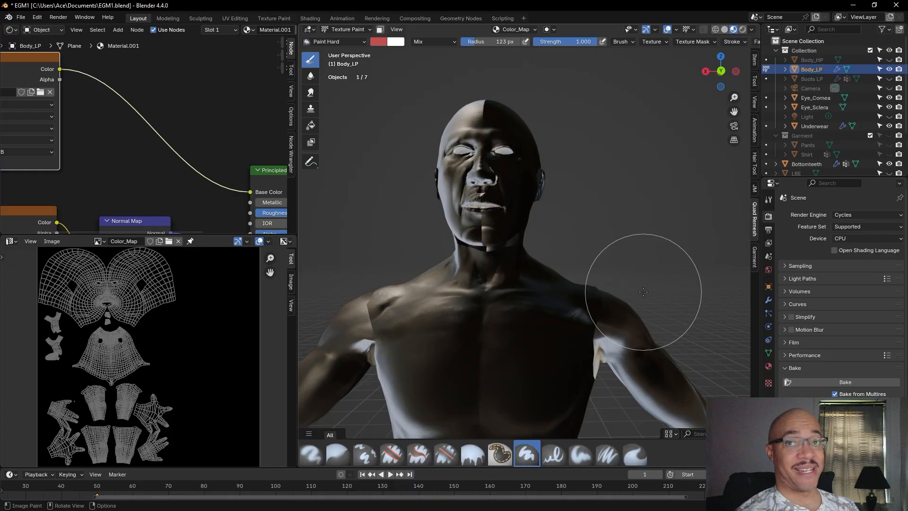
{"action": "middle_click_drag", "start_coordinate": [656, 233], "coordinate": [658, 235]}
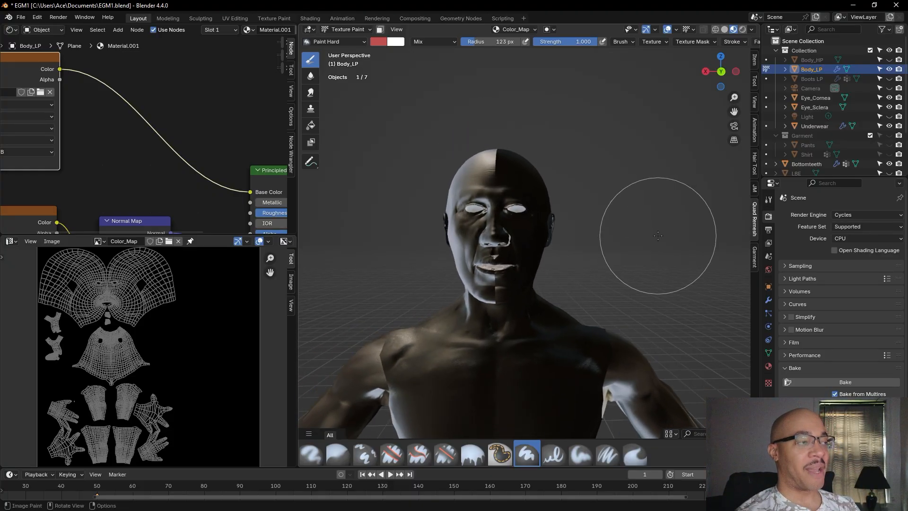
- Swap the Paint Hard brush's primary and secondary colors
{"action": "scroll", "coordinate": [658, 235], "scroll_direction": "up", "scroll_amount": 5}
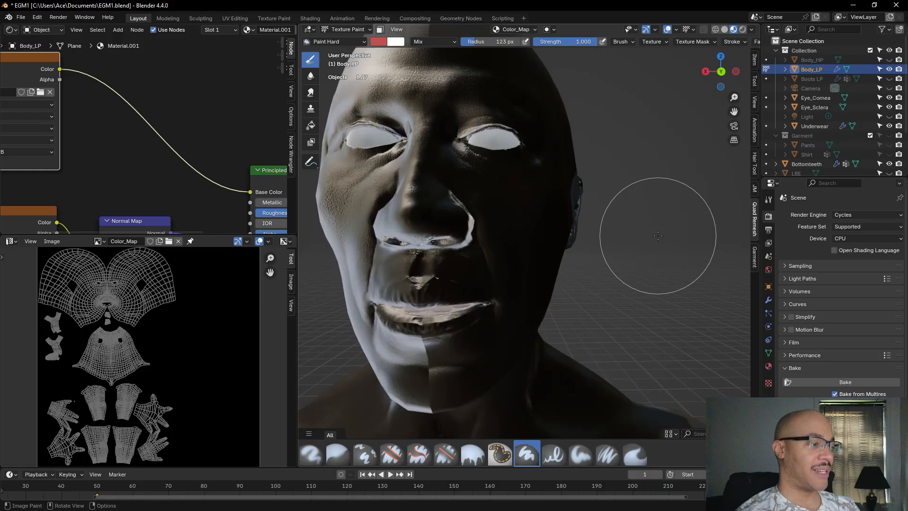
{"action": "scroll", "coordinate": [658, 237], "scroll_direction": "down", "scroll_amount": 5}
{"action": "middle_click_drag", "start_coordinate": [659, 238], "coordinate": [657, 236]}
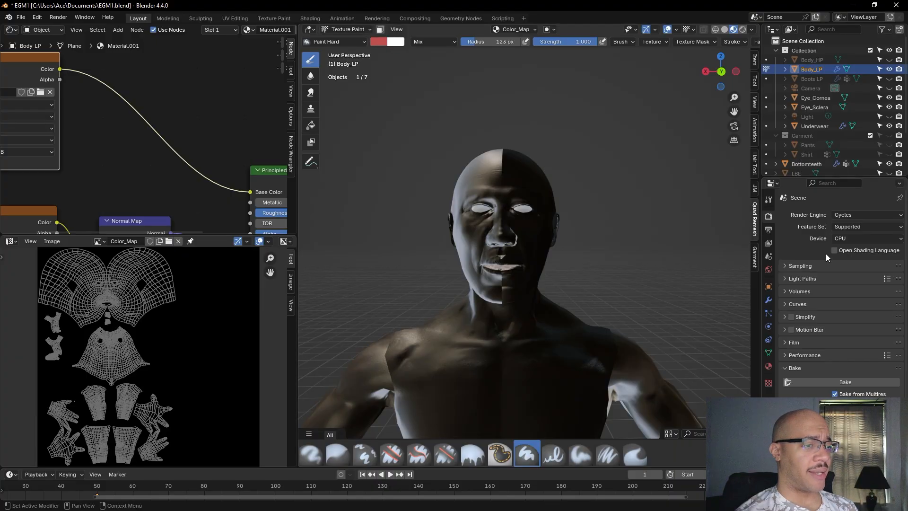
{"action": "left_click", "coordinate": [768, 200]}
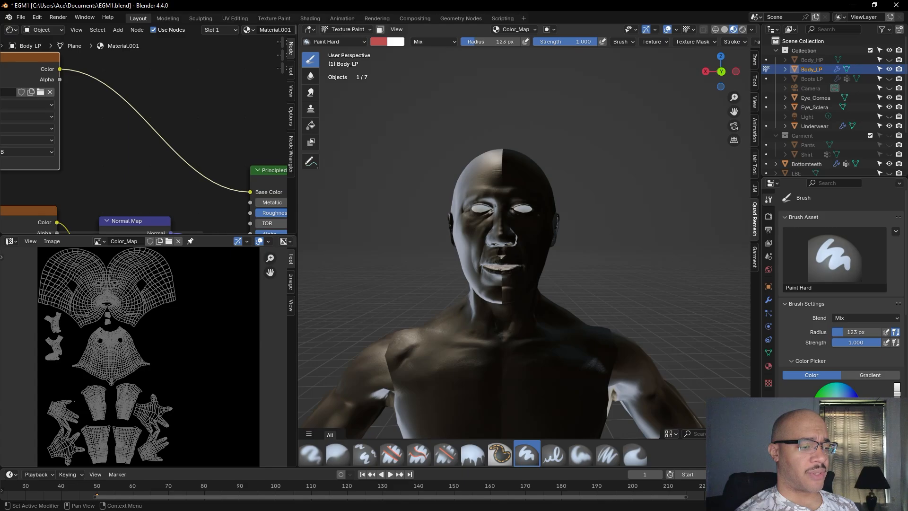
{"action": "key", "text": "x"}
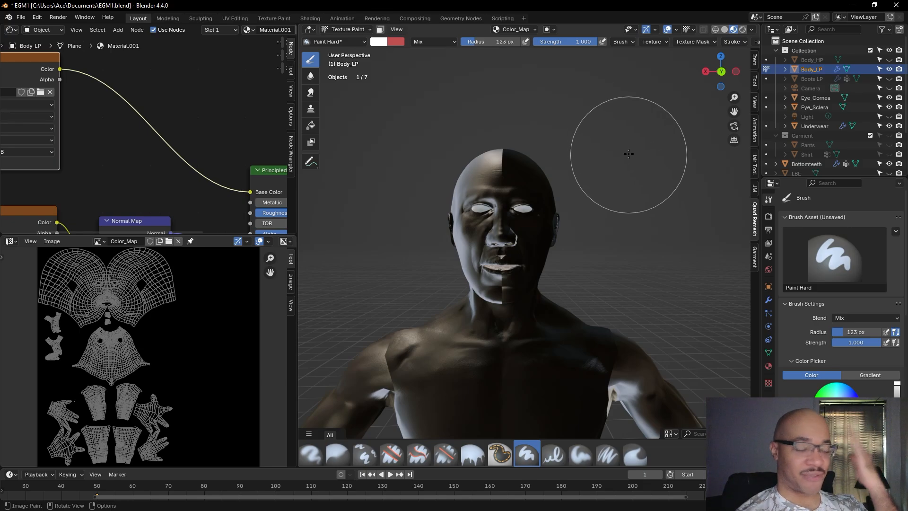
{"action": "left_click", "coordinate": [769, 216]}
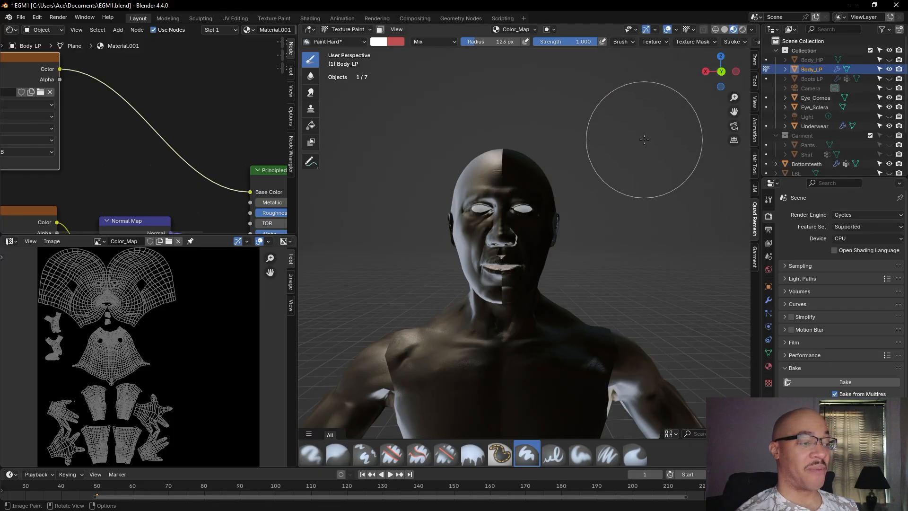
- Set the Paint Hard brush's primary color to a dark orange-brown, hex #8B3713
{"action": "scroll", "coordinate": [644, 139], "scroll_direction": "up", "scroll_amount": 5}
{"action": "middle_click_drag", "start_coordinate": [646, 139], "coordinate": [649, 138]}
{"action": "middle_click_drag", "start_coordinate": [649, 138], "coordinate": [649, 138]}
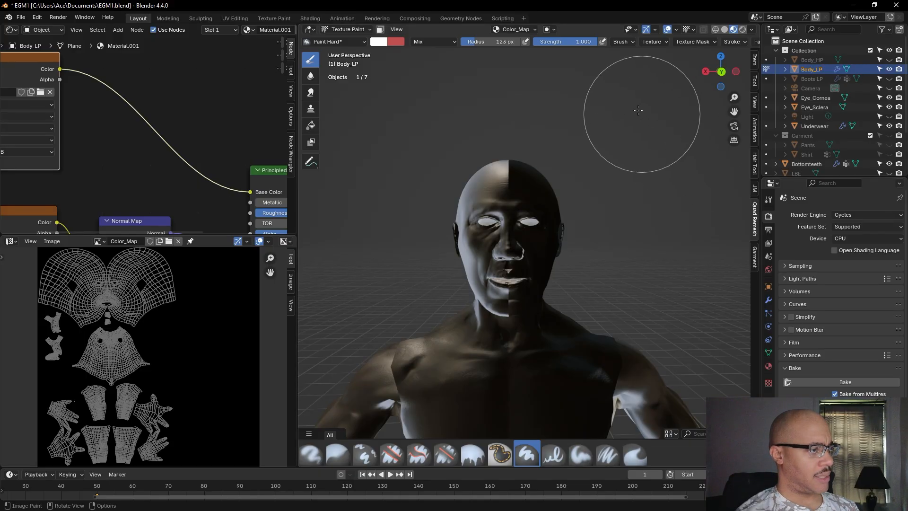
{"action": "left_click", "coordinate": [383, 42]}
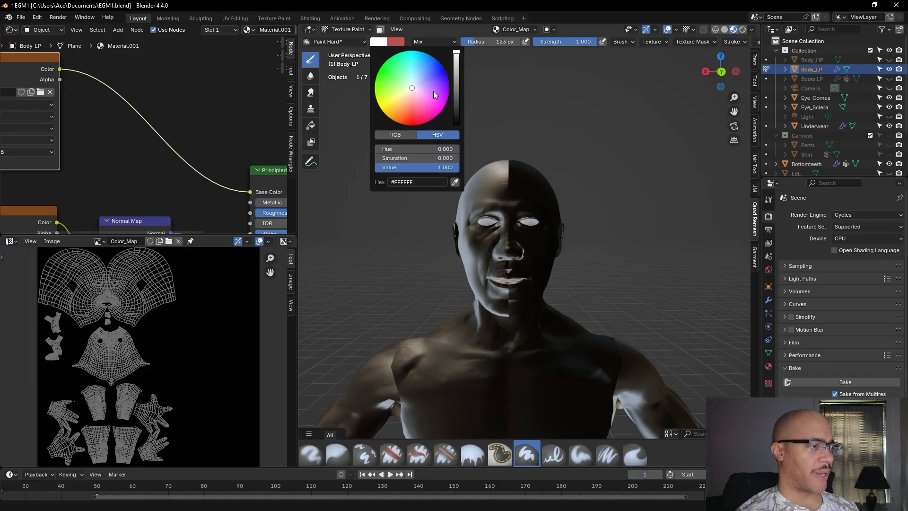
{"action": "left_click", "coordinate": [409, 87]}
{"action": "left_click_drag", "start_coordinate": [409, 87], "coordinate": [402, 118]}
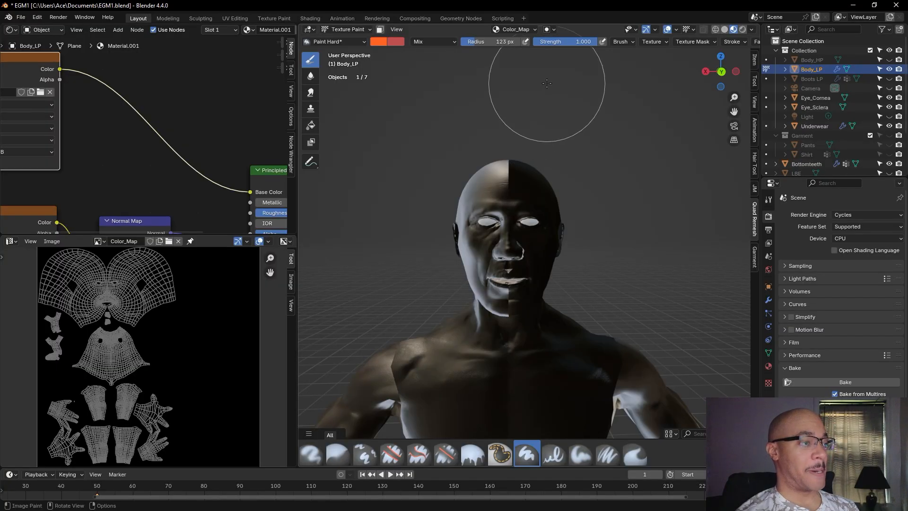
{"action": "left_click", "coordinate": [374, 40]}
{"action": "left_click_drag", "start_coordinate": [456, 54], "coordinate": [456, 78]}
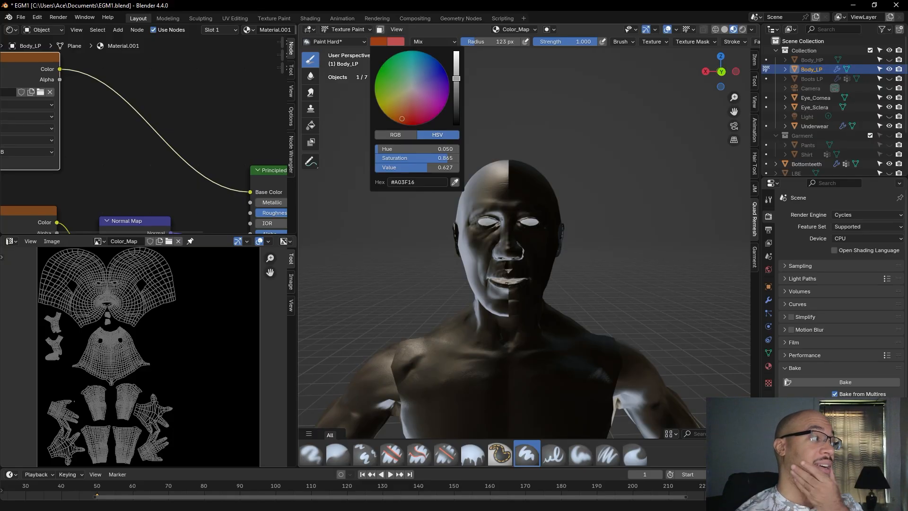
{"action": "left_click_drag", "start_coordinate": [456, 78], "coordinate": [456, 77]}
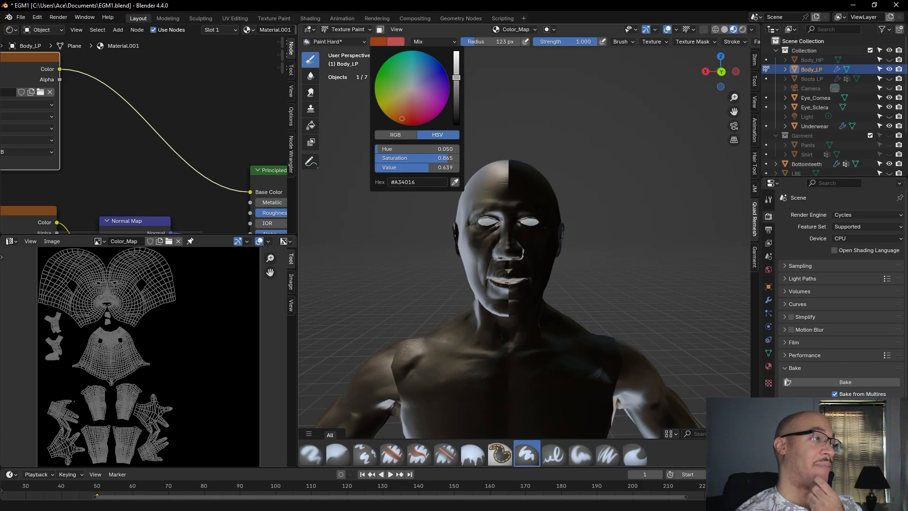
{"action": "left_click_drag", "start_coordinate": [456, 77], "coordinate": [456, 85]}
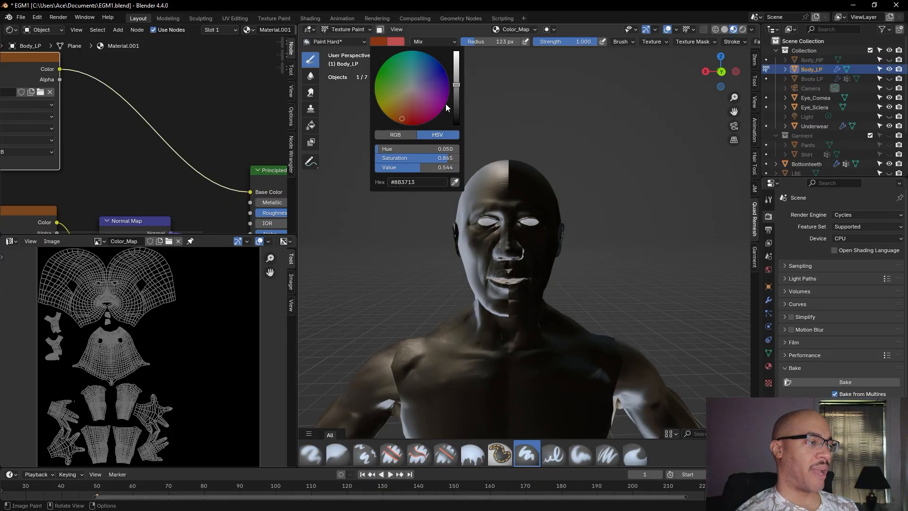
- Tune the brush color to a darker, less saturated skin brown, hex #6F3928
{"action": "left_click_drag", "start_coordinate": [402, 120], "coordinate": [404, 114]}
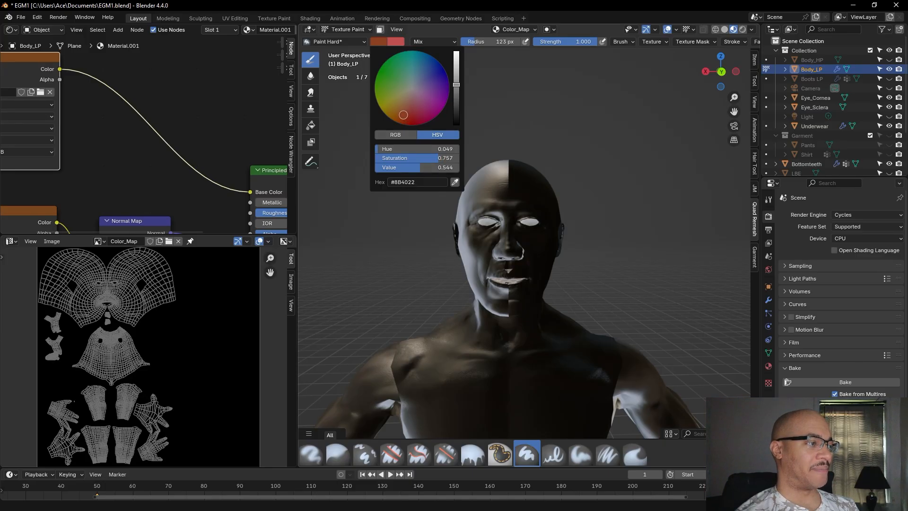
{"action": "left_click", "coordinate": [456, 86]}
{"action": "left_click_drag", "start_coordinate": [456, 87], "coordinate": [457, 88]}
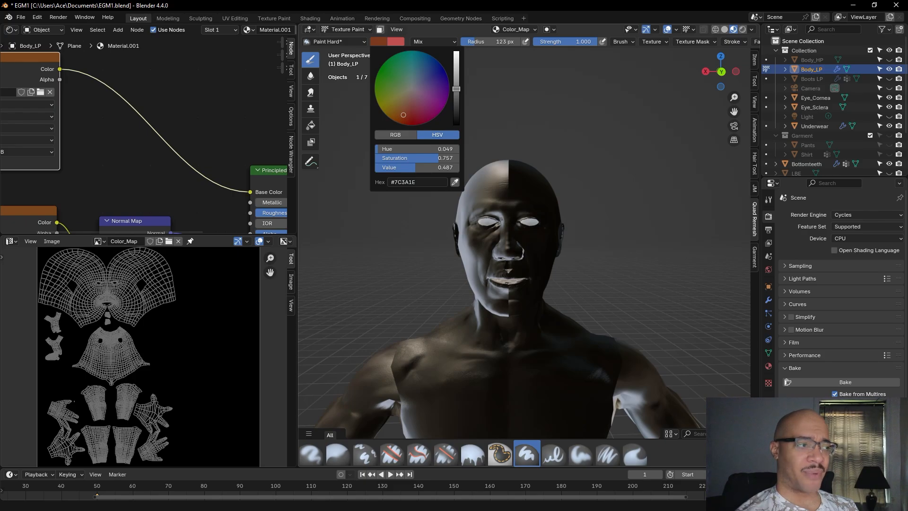
{"action": "left_click_drag", "start_coordinate": [456, 89], "coordinate": [457, 89]}
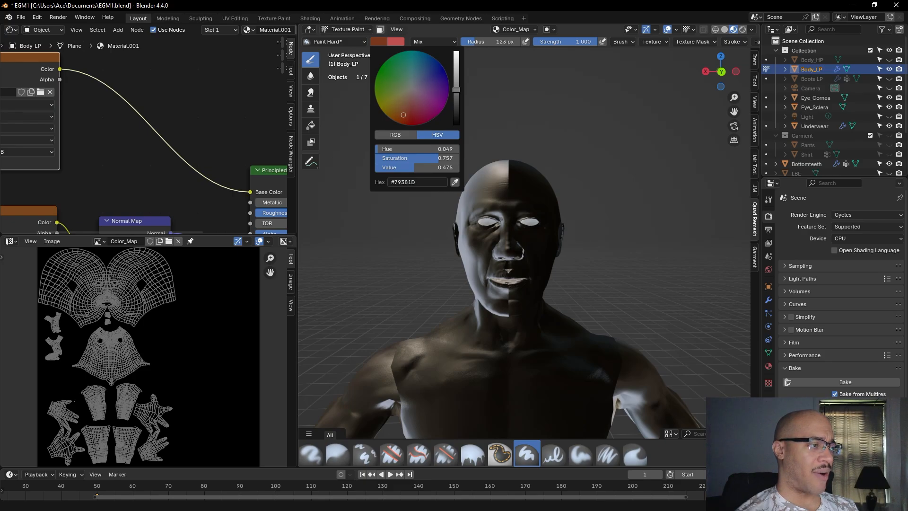
{"action": "left_click_drag", "start_coordinate": [403, 115], "coordinate": [407, 114]}
{"action": "left_click_drag", "start_coordinate": [457, 90], "coordinate": [456, 92]}
{"action": "left_click_drag", "start_coordinate": [410, 115], "coordinate": [407, 111]}
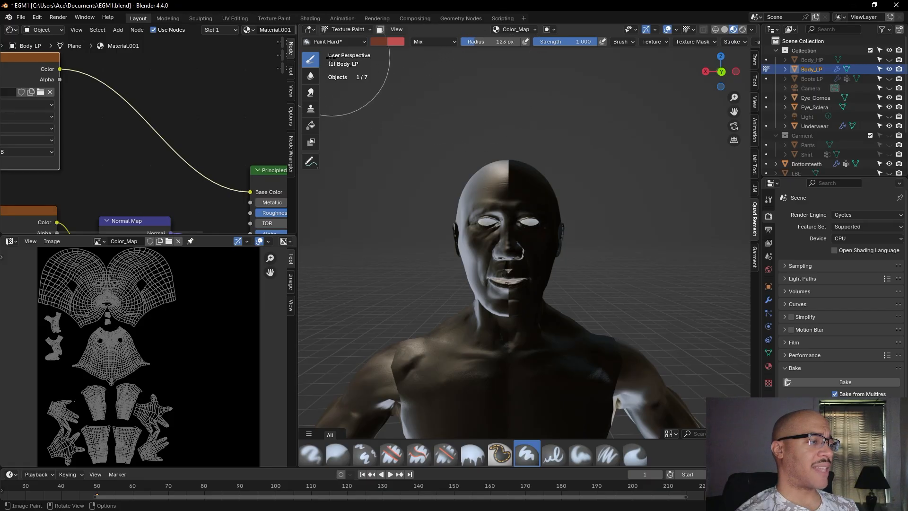
- Copy the hex code #6F3928 from the Paint Hard brush color
{"action": "left_click", "coordinate": [381, 44]}
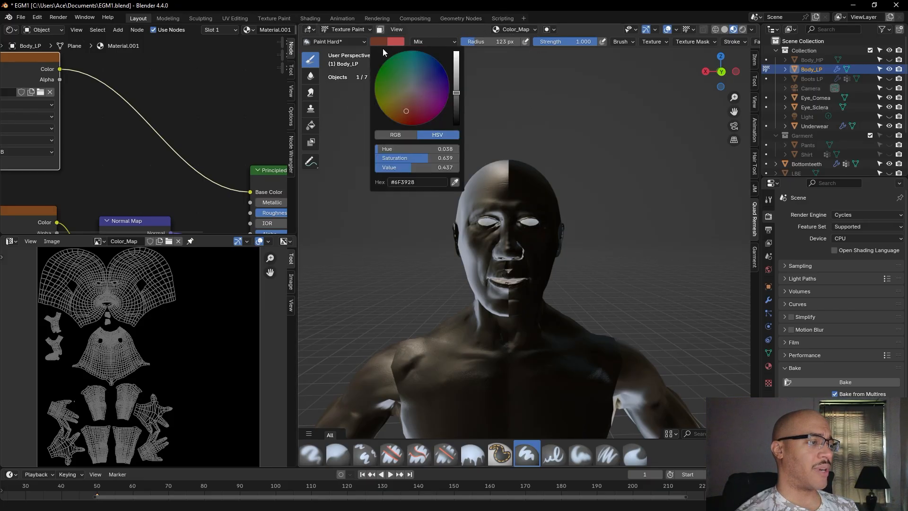
{"action": "left_click", "coordinate": [431, 181]}
{"action": "key", "text": "ctrl+c"}
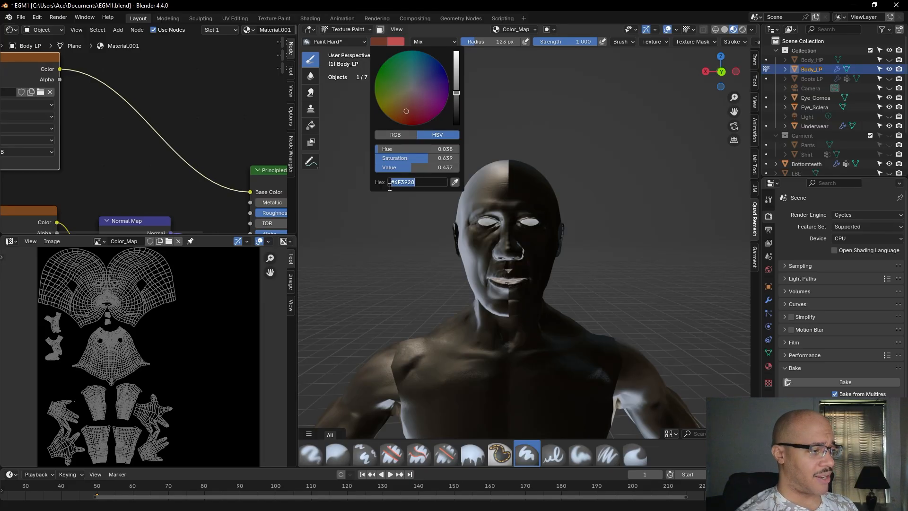
- Switch to the Fill tool, paste #6F3928 as its color, and fill Body_LP with it
{"action": "left_click", "coordinate": [311, 126]}
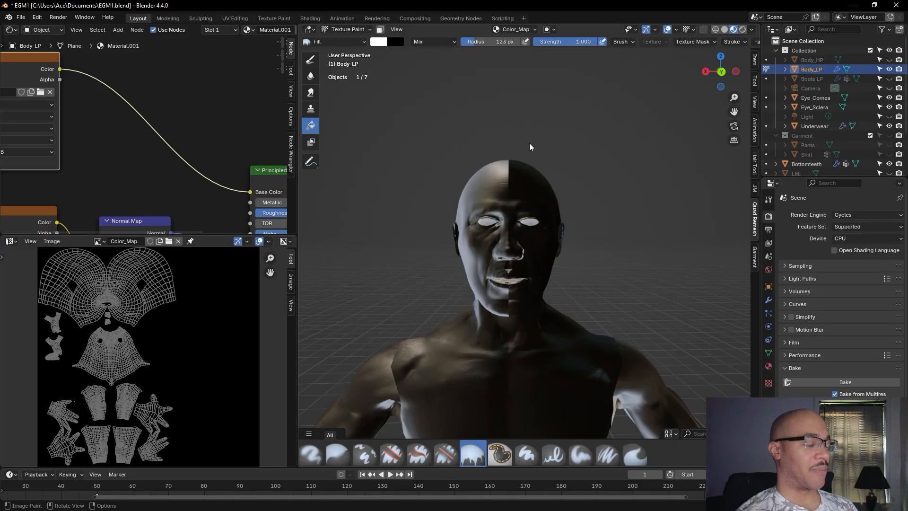
{"action": "left_click", "coordinate": [374, 43]}
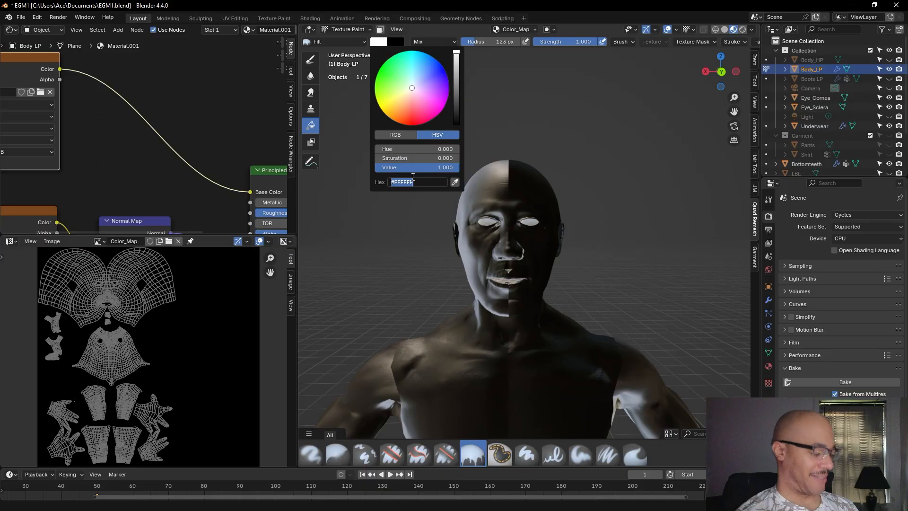
{"action": "key", "text": "ctrl+v"}
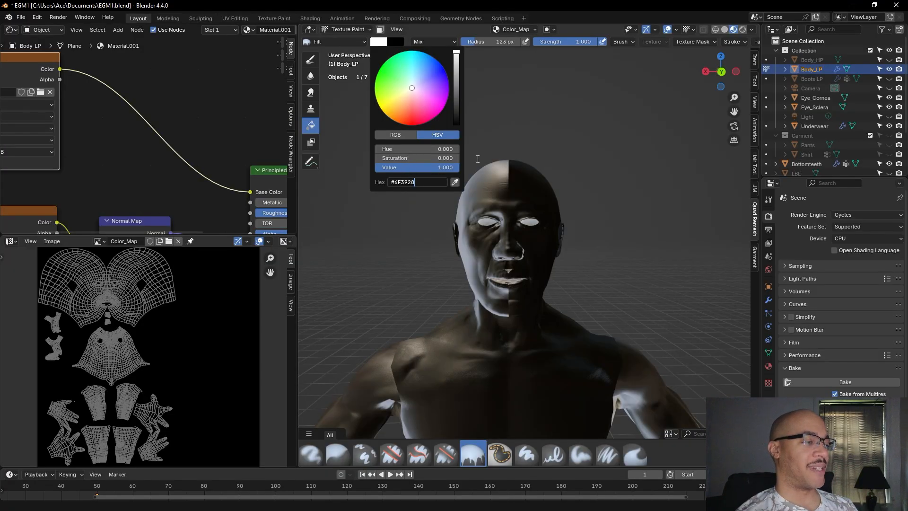
{"action": "key", "text": "Return"}
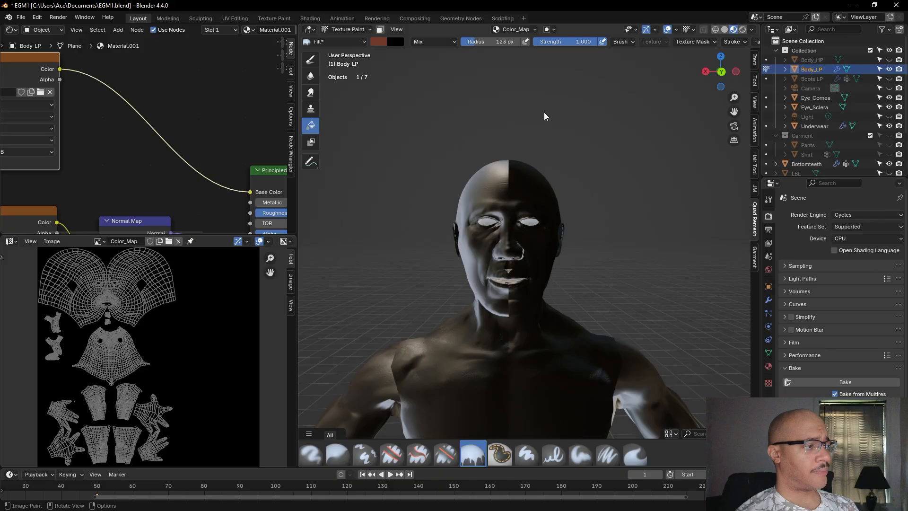
{"action": "left_click", "coordinate": [503, 177]}
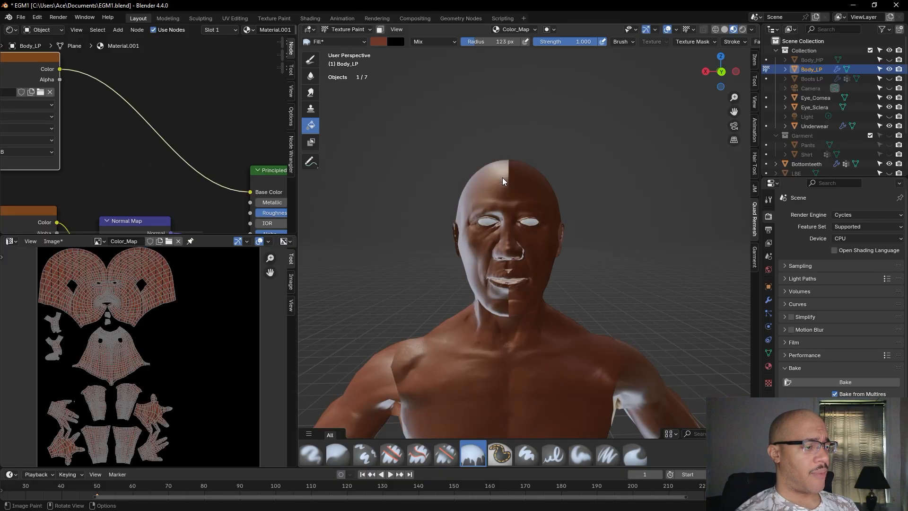
- Examine the filled skin color on Body_LP's head, torso and arms from several angles and distances
{"action": "mouse_move", "coordinate": [595, 176]}
{"action": "middle_mouse_down"}
{"action": "mouse_move", "coordinate": [571, 175]}
{"action": "mouse_move", "coordinate": [631, 177]}
{"action": "mouse_move", "coordinate": [603, 167]}
{"action": "mouse_move", "coordinate": [617, 179]}
{"action": "mouse_move", "coordinate": [597, 174]}
{"action": "mouse_move", "coordinate": [606, 188]}
{"action": "middle_mouse_up"}
{"action": "scroll", "coordinate": [615, 206], "scroll_direction": "up", "scroll_amount": 5}
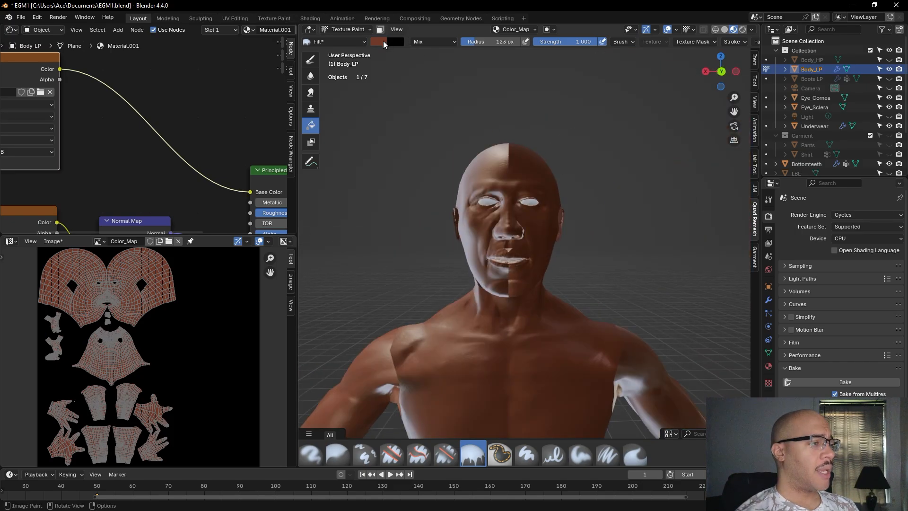
{"action": "scroll", "coordinate": [613, 199], "scroll_direction": "down", "scroll_amount": 4}
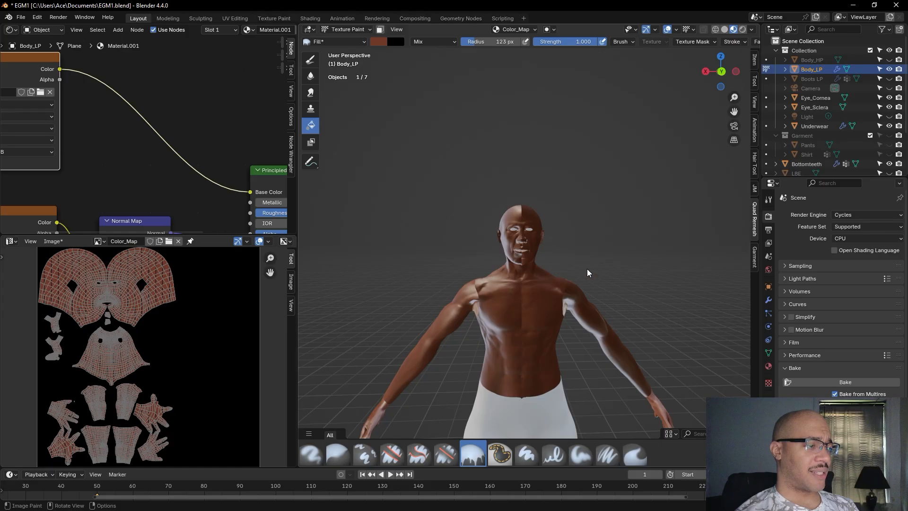
{"action": "middle_click_drag", "start_coordinate": [586, 270], "coordinate": [618, 269]}
{"action": "scroll", "coordinate": [558, 278], "scroll_direction": "up", "scroll_amount": 5}
{"action": "middle_click_drag", "start_coordinate": [552, 273], "coordinate": [456, 210], "text": "shift"}
{"action": "scroll", "coordinate": [455, 209], "scroll_direction": "up", "scroll_amount": 4}
{"action": "scroll", "coordinate": [464, 210], "scroll_direction": "down", "scroll_amount": 4}
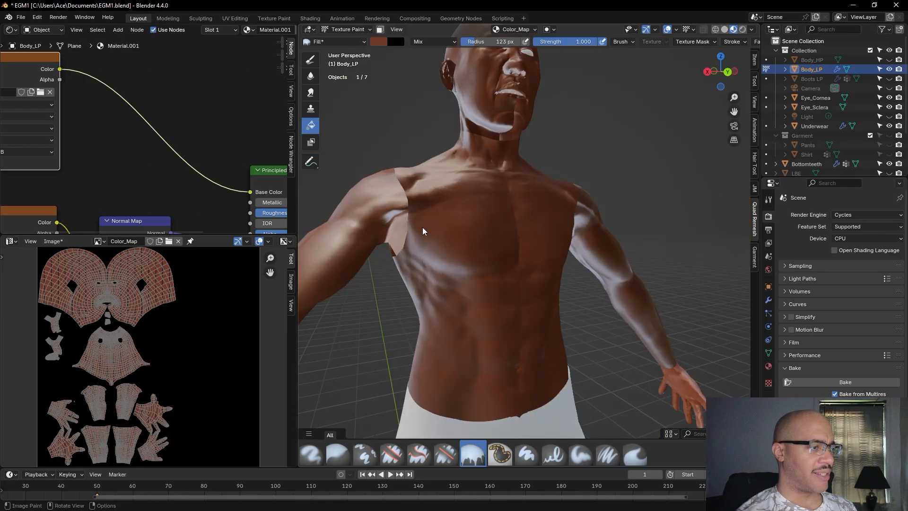
{"action": "middle_click_drag", "start_coordinate": [382, 137], "coordinate": [367, 148]}
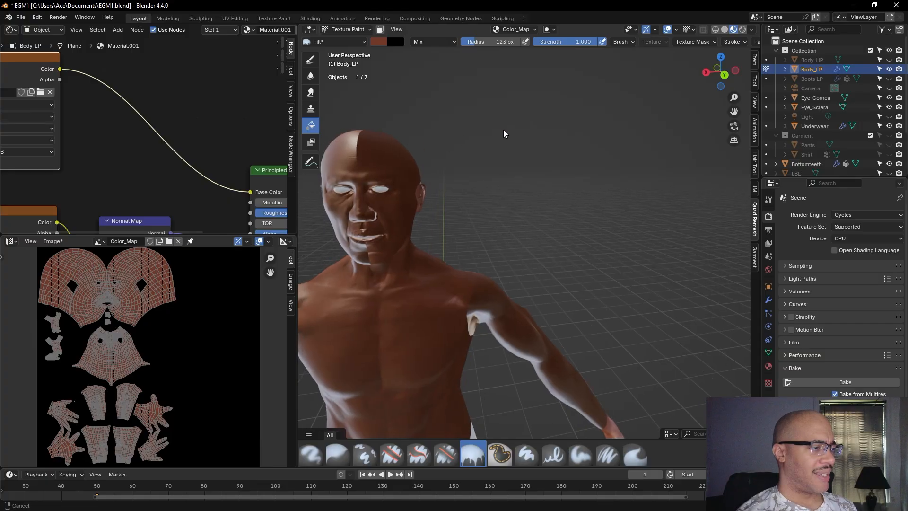
{"action": "middle_click_drag", "start_coordinate": [498, 130], "coordinate": [572, 139], "text": "shift"}
{"action": "scroll", "coordinate": [572, 139], "scroll_direction": "up", "scroll_amount": 2}
{"action": "mouse_move", "coordinate": [456, 200]}
{"action": "middle_mouse_down"}
{"action": "mouse_move", "coordinate": [443, 203]}
{"action": "mouse_move", "coordinate": [454, 210]}
{"action": "mouse_move", "coordinate": [439, 221]}
{"action": "mouse_move", "coordinate": [441, 192]}
{"action": "middle_mouse_up"}
{"action": "scroll", "coordinate": [517, 268], "scroll_direction": "down", "scroll_amount": 5}
{"action": "middle_click_drag", "start_coordinate": [517, 268], "coordinate": [629, 237]}
{"action": "scroll", "coordinate": [629, 235], "scroll_direction": "up", "scroll_amount": 5}
{"action": "mouse_move", "coordinate": [628, 202]}
{"action": "middle_mouse_down"}
{"action": "mouse_move", "coordinate": [613, 167]}
{"action": "mouse_move", "coordinate": [593, 170]}
{"action": "mouse_move", "coordinate": [610, 175]}
{"action": "mouse_move", "coordinate": [617, 162]}
{"action": "mouse_move", "coordinate": [645, 160]}
{"action": "mouse_move", "coordinate": [667, 143]}
{"action": "mouse_move", "coordinate": [750, 150]}
{"action": "mouse_move", "coordinate": [618, 171]}
{"action": "mouse_move", "coordinate": [517, 159]}
{"action": "mouse_move", "coordinate": [621, 196]}
{"action": "mouse_move", "coordinate": [674, 239]}
{"action": "mouse_move", "coordinate": [674, 254]}
{"action": "mouse_move", "coordinate": [662, 257]}
{"action": "mouse_move", "coordinate": [668, 230]}
{"action": "middle_mouse_up"}
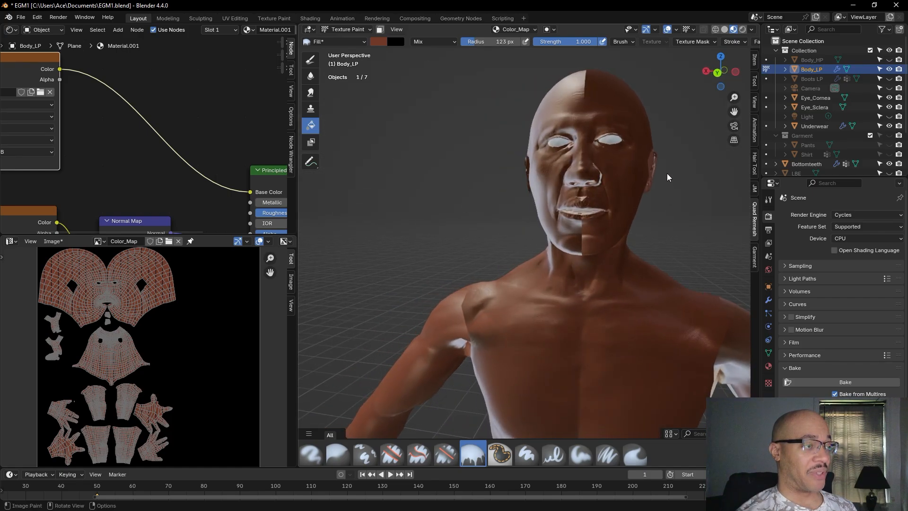
- Preview the body in Rendered shading and return to Material Preview
{"action": "left_click", "coordinate": [743, 29]}
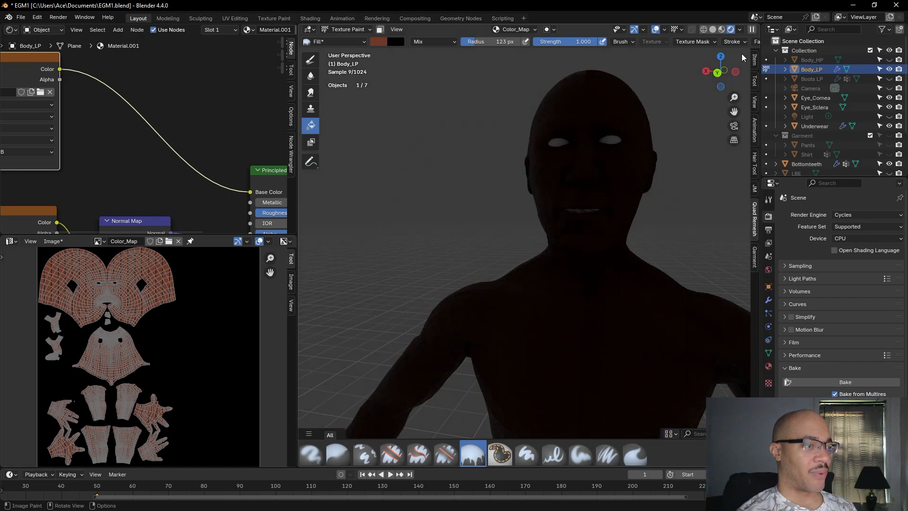
{"action": "scroll", "coordinate": [683, 151], "scroll_direction": "down", "scroll_amount": 2}
{"action": "mouse_move", "coordinate": [555, 286]}
{"action": "middle_mouse_down"}
{"action": "mouse_move", "coordinate": [660, 221]}
{"action": "mouse_move", "coordinate": [534, 244]}
{"action": "mouse_move", "coordinate": [575, 222]}
{"action": "middle_mouse_up"}
{"action": "left_click", "coordinate": [722, 29]}
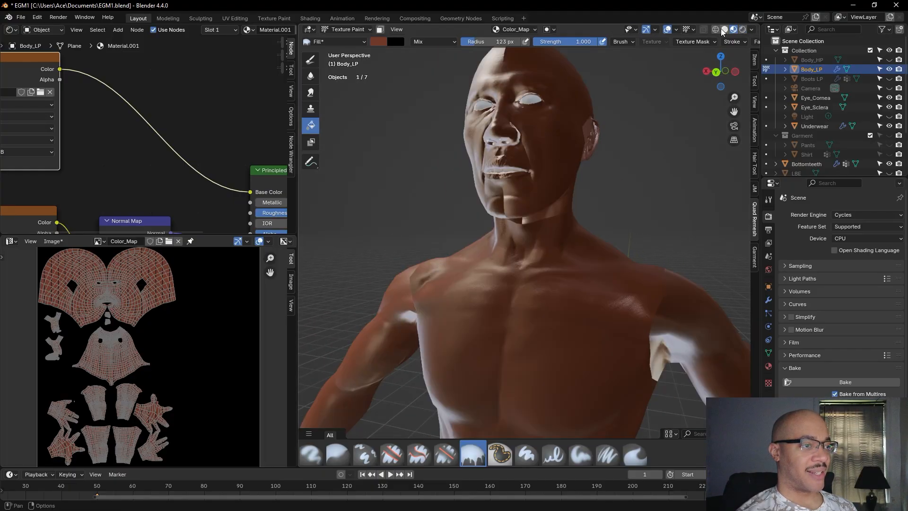
- Compare the skin color on Body_LP in Solid and Material Preview shading, ending in Material Preview
{"action": "left_click", "coordinate": [724, 30]}
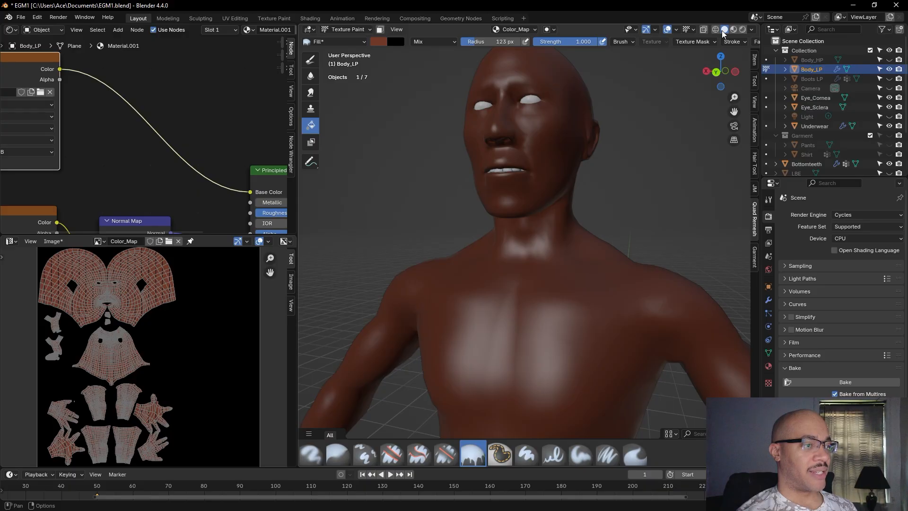
{"action": "middle_click_drag", "start_coordinate": [634, 185], "coordinate": [640, 188]}
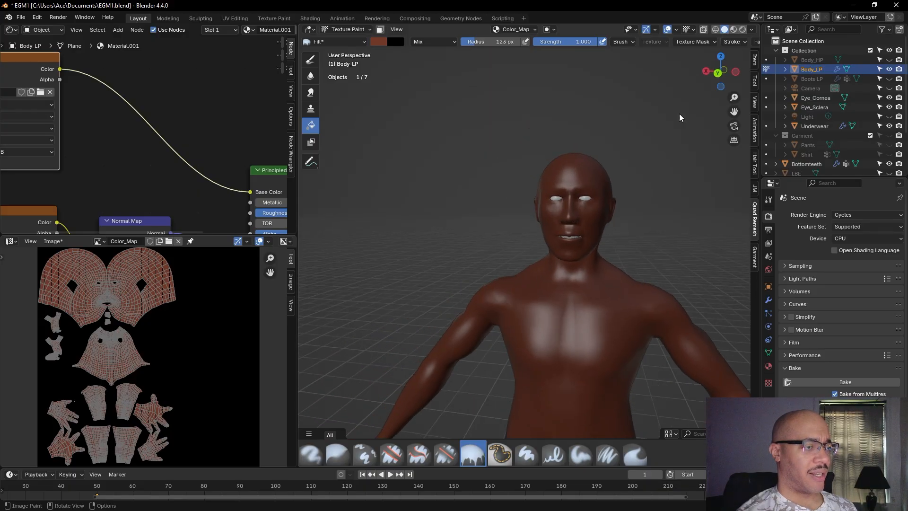
{"action": "left_click", "coordinate": [734, 30]}
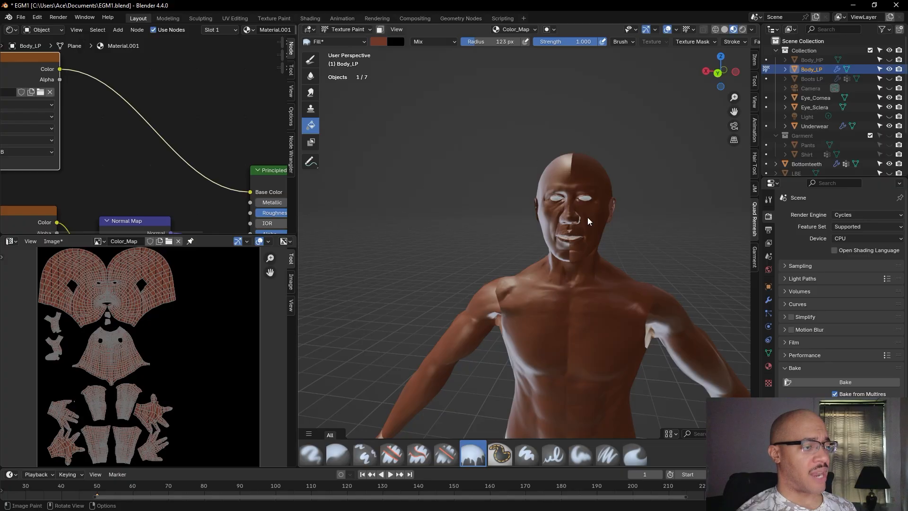
{"action": "left_click", "coordinate": [723, 29]}
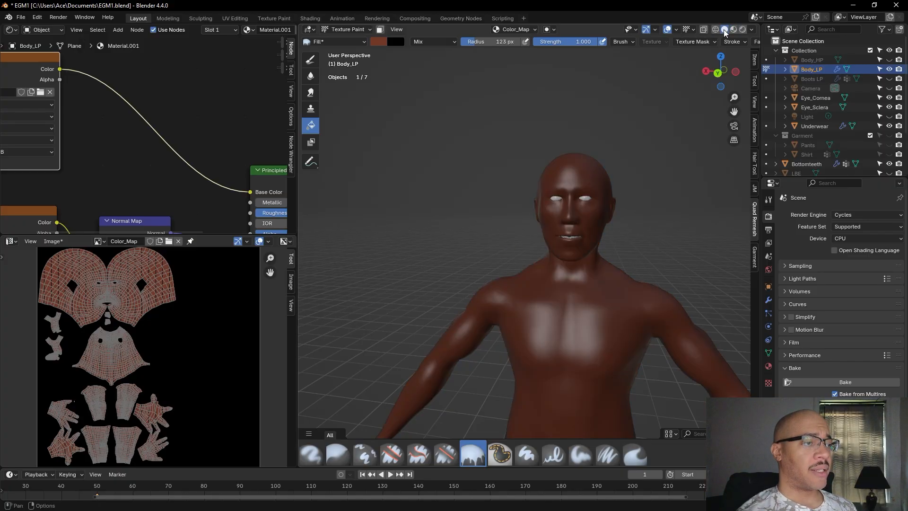
{"action": "middle_click_drag", "start_coordinate": [666, 185], "coordinate": [632, 176]}
{"action": "scroll", "coordinate": [633, 182], "scroll_direction": "up", "scroll_amount": 3}
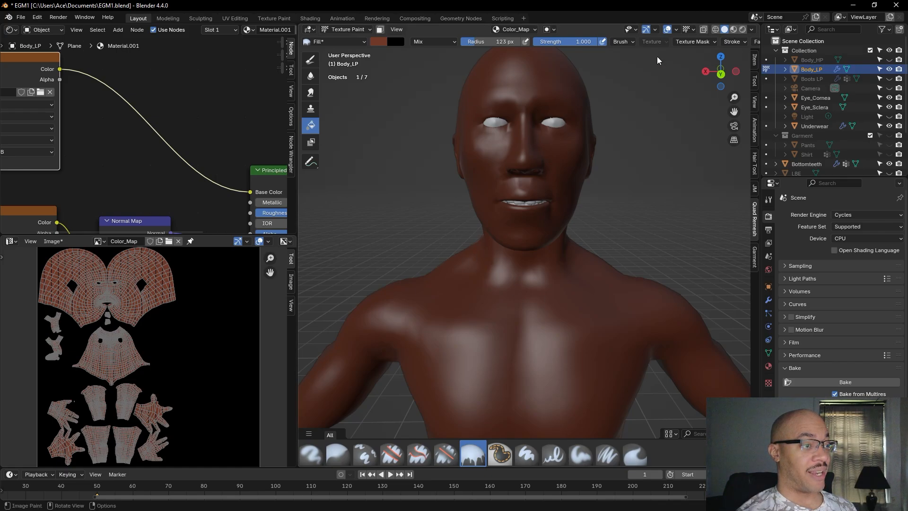
{"action": "left_click", "coordinate": [734, 29]}
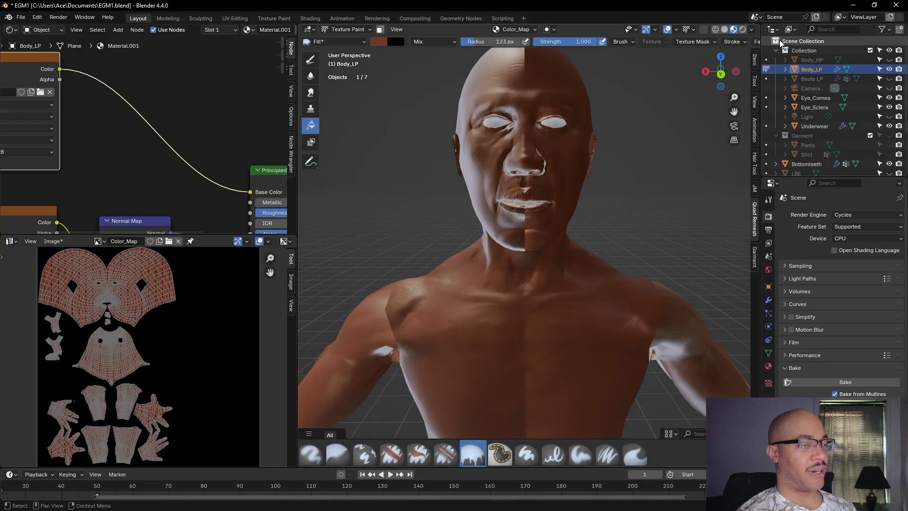
- Compare Body_LP's skin in Solid, Material Preview and Rendered shading, ending in Material Preview
{"action": "left_click", "coordinate": [724, 30]}
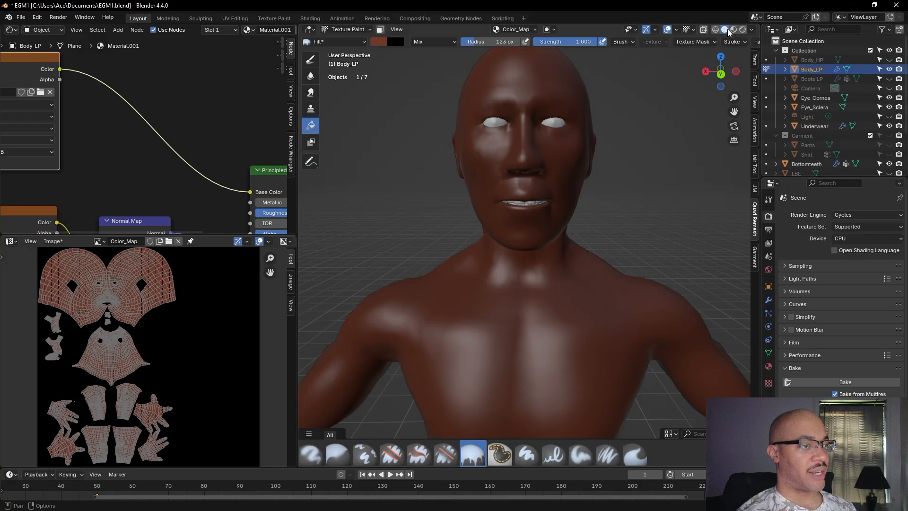
{"action": "left_click", "coordinate": [733, 29]}
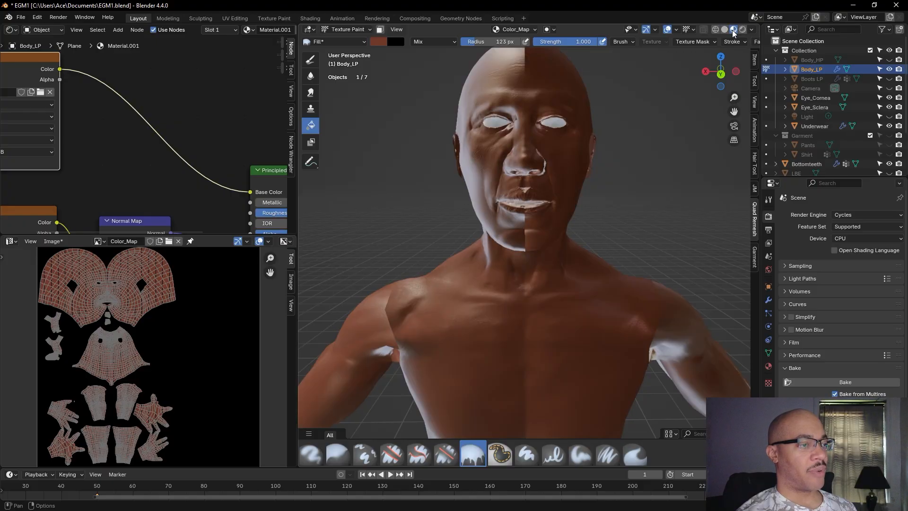
{"action": "left_click", "coordinate": [743, 30]}
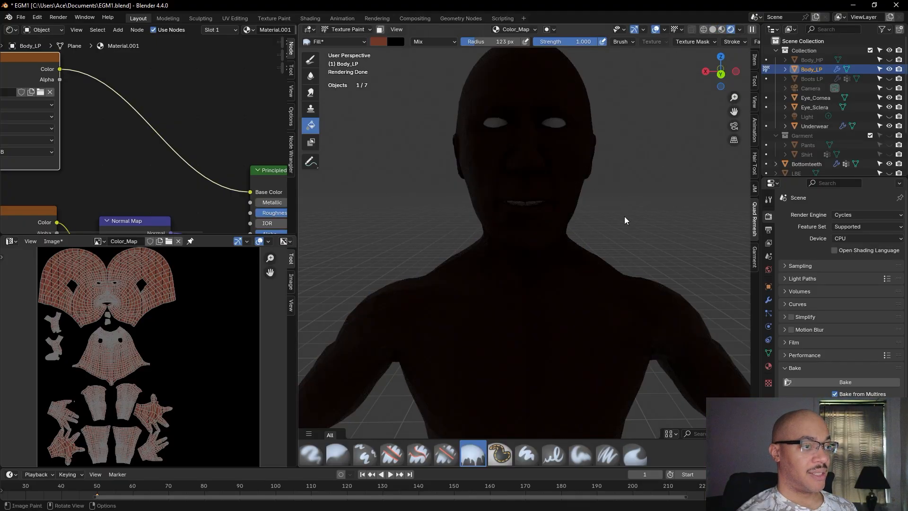
{"action": "left_click", "coordinate": [721, 29]}
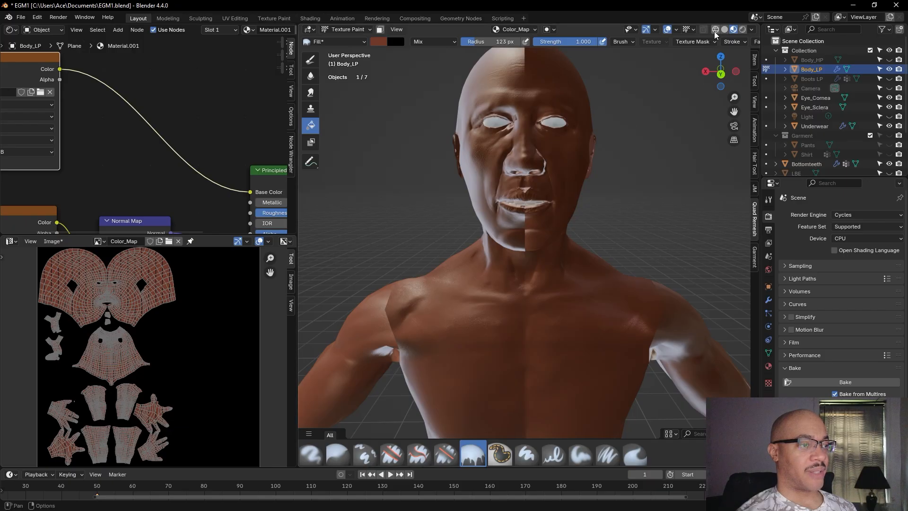
{"action": "left_click", "coordinate": [725, 29]}
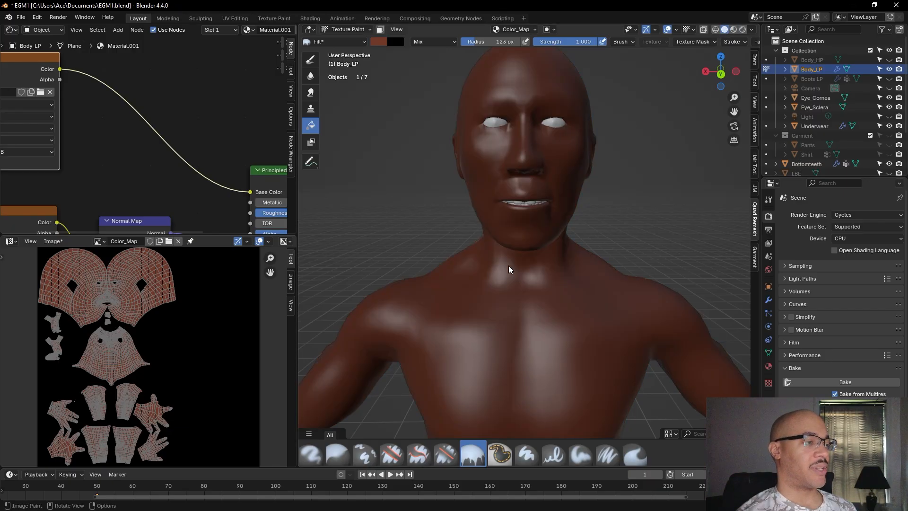
{"action": "scroll", "coordinate": [599, 192], "scroll_direction": "down", "scroll_amount": 4}
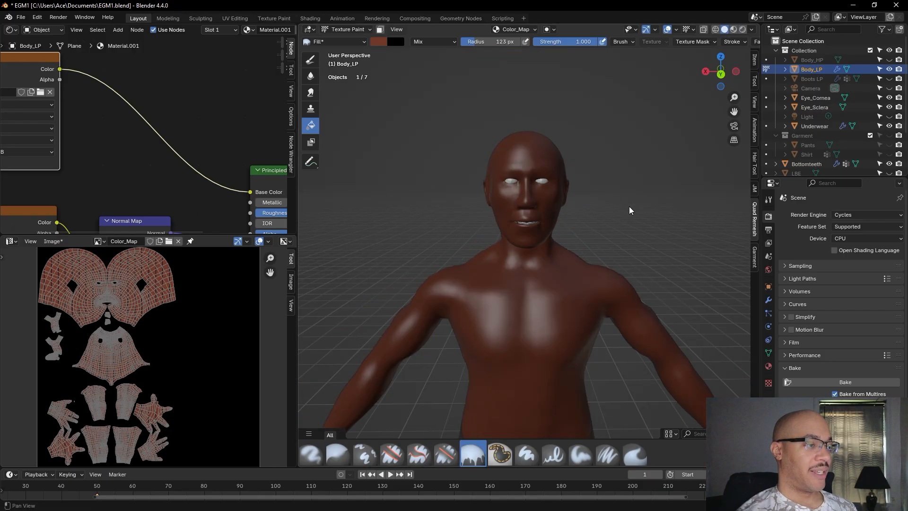
{"action": "left_click", "coordinate": [735, 30]}
- Examine the lips, chin and neck of Body_LP up close and from a distance in Material Preview
{"action": "scroll", "coordinate": [660, 203], "scroll_direction": "up", "scroll_amount": 5}
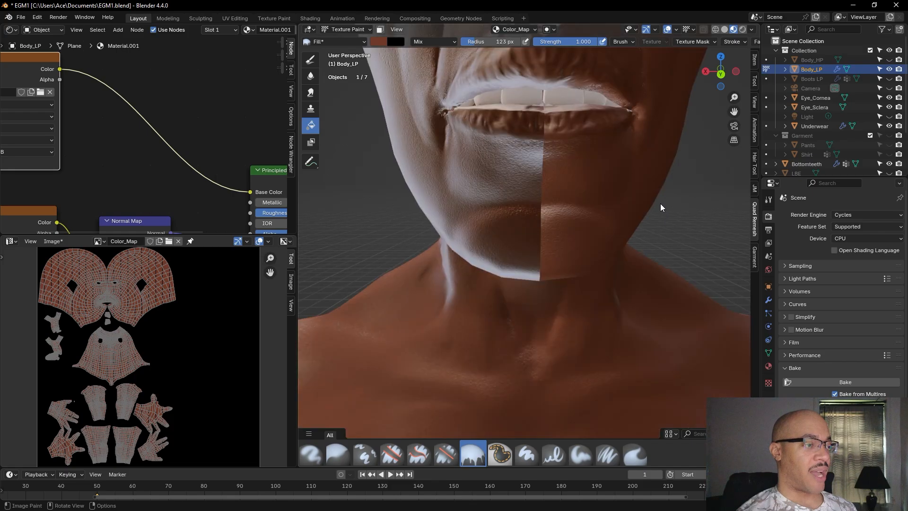
{"action": "scroll", "coordinate": [612, 202], "scroll_direction": "down", "scroll_amount": 3}
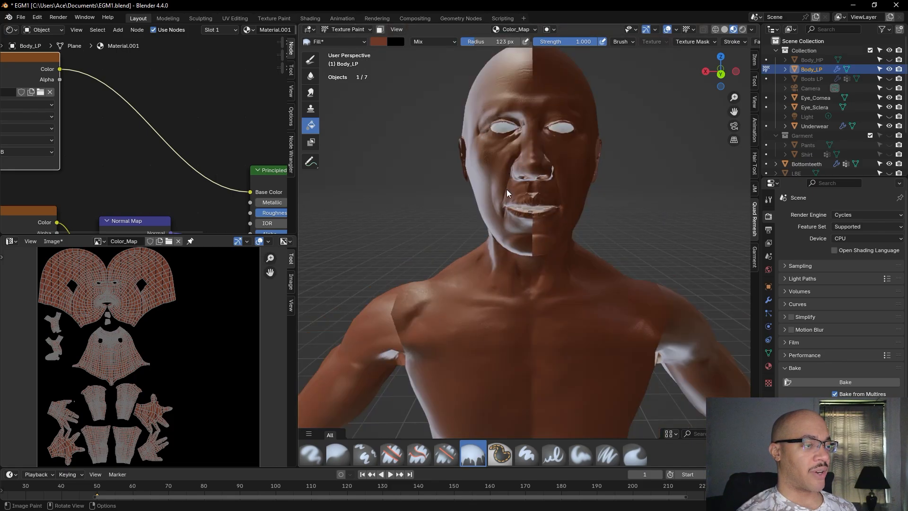
{"action": "scroll", "coordinate": [518, 203], "scroll_direction": "up", "scroll_amount": 4}
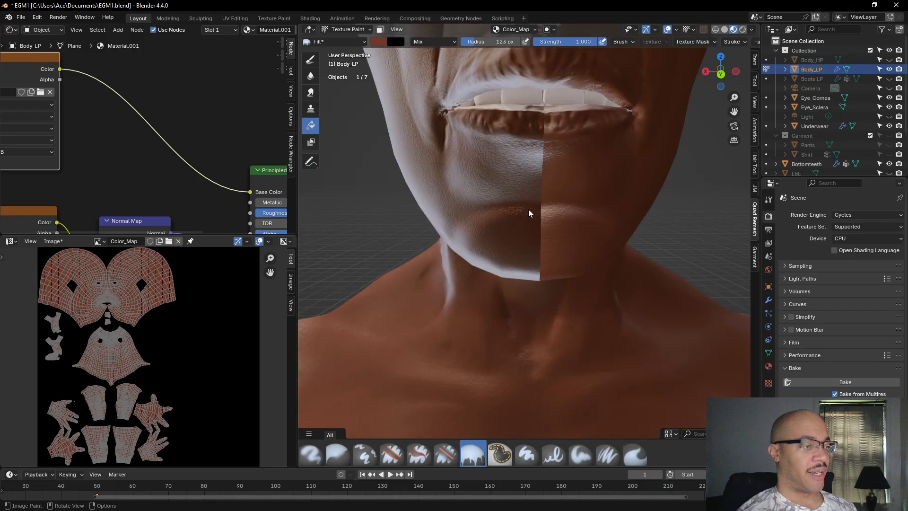
{"action": "middle_click_drag", "start_coordinate": [648, 162], "coordinate": [645, 190], "text": "shift"}
{"action": "scroll", "coordinate": [666, 214], "scroll_direction": "down", "scroll_amount": 4}
{"action": "middle_click_drag", "start_coordinate": [667, 222], "coordinate": [663, 210]}
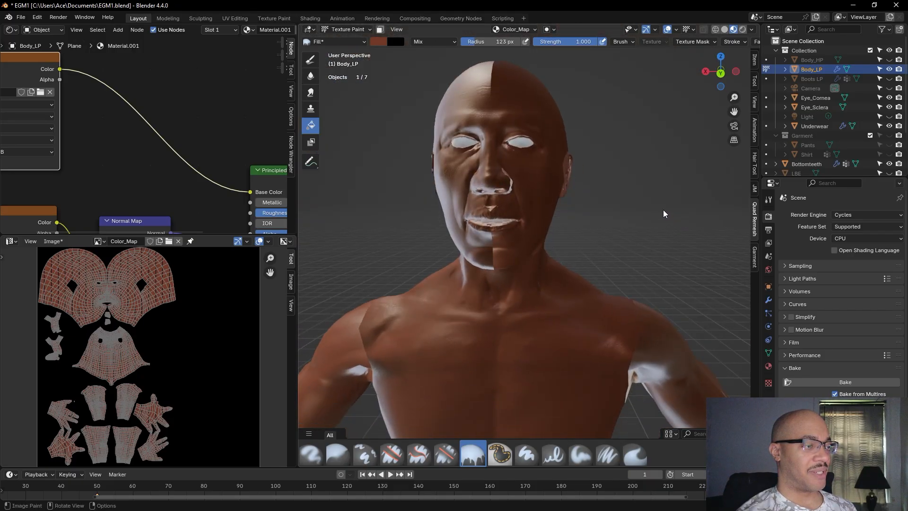
{"action": "scroll", "coordinate": [615, 212], "scroll_direction": "up", "scroll_amount": 4}
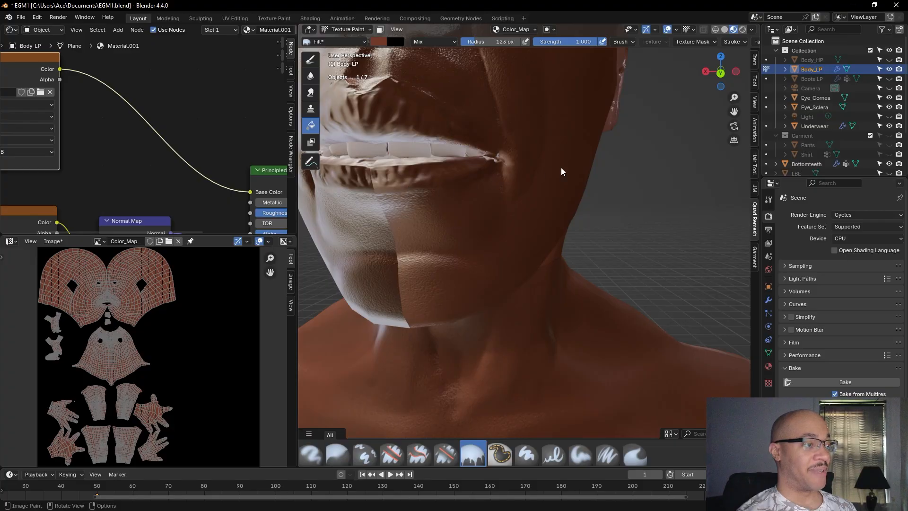
{"action": "scroll", "coordinate": [652, 176], "scroll_direction": "down", "scroll_amount": 4}
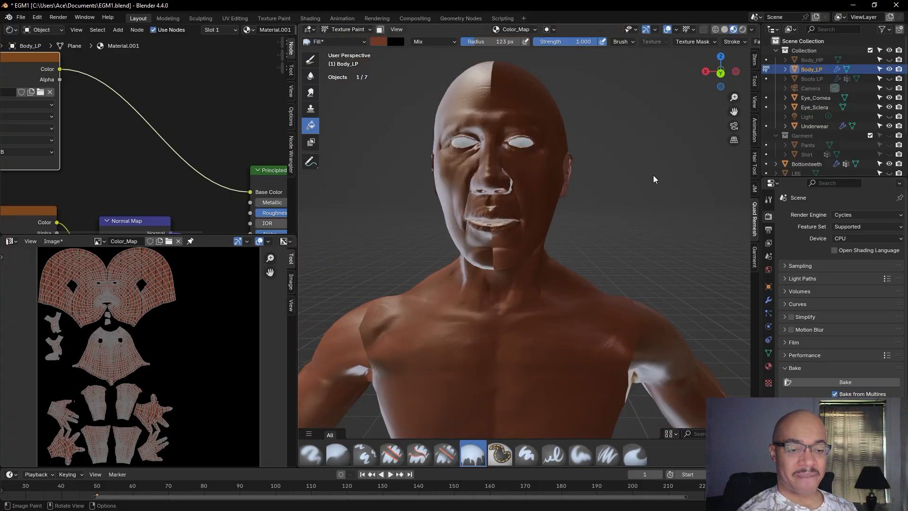
{"action": "middle_click_drag", "start_coordinate": [662, 186], "coordinate": [657, 205]}
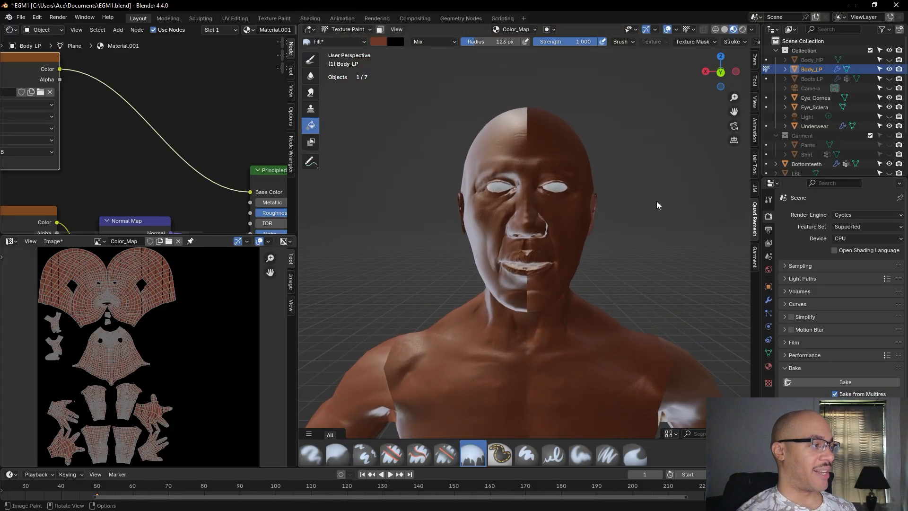
- Try a redder, less saturated Fill color, #6F372F, for Body_LP
{"action": "left_click", "coordinate": [378, 42]}
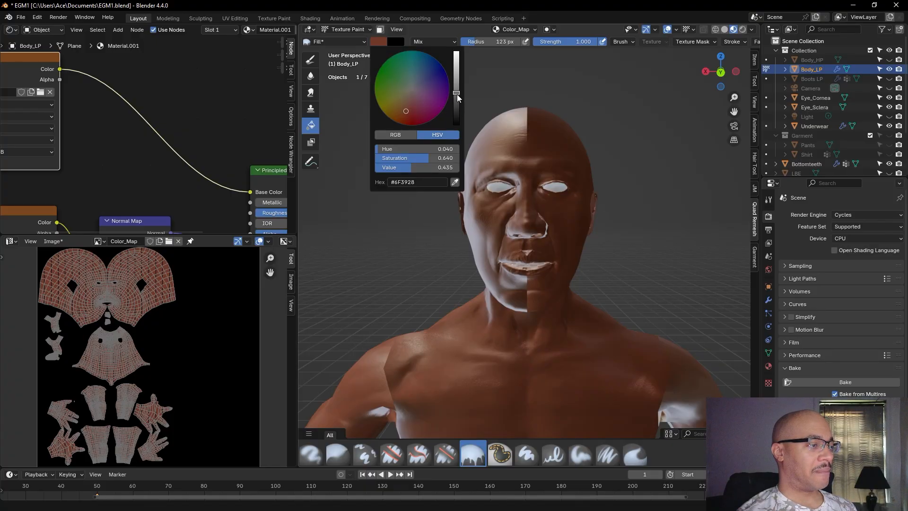
{"action": "left_click", "coordinate": [406, 110]}
{"action": "left_click_drag", "start_coordinate": [405, 109], "coordinate": [409, 109]}
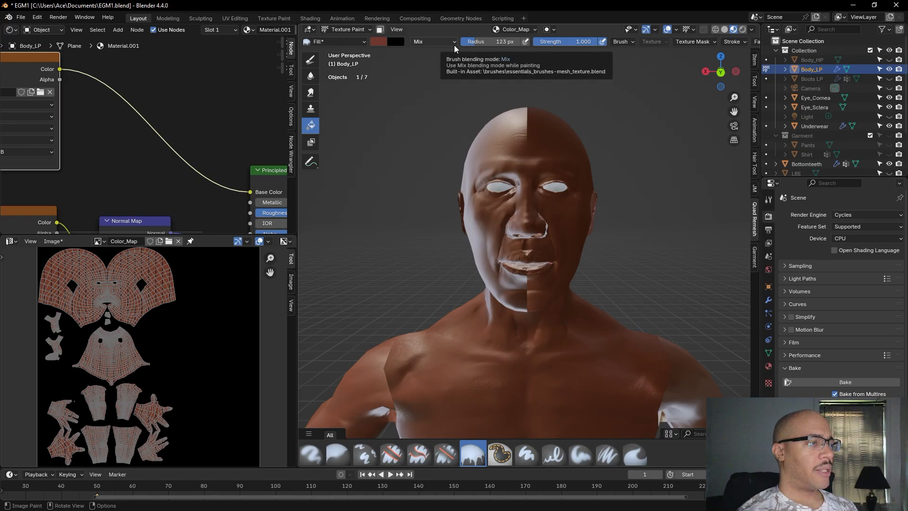
- Shift the Fill color back toward orange-brown, refill Body_LP with it and view the result in Solid shading
{"action": "left_click", "coordinate": [380, 42]}
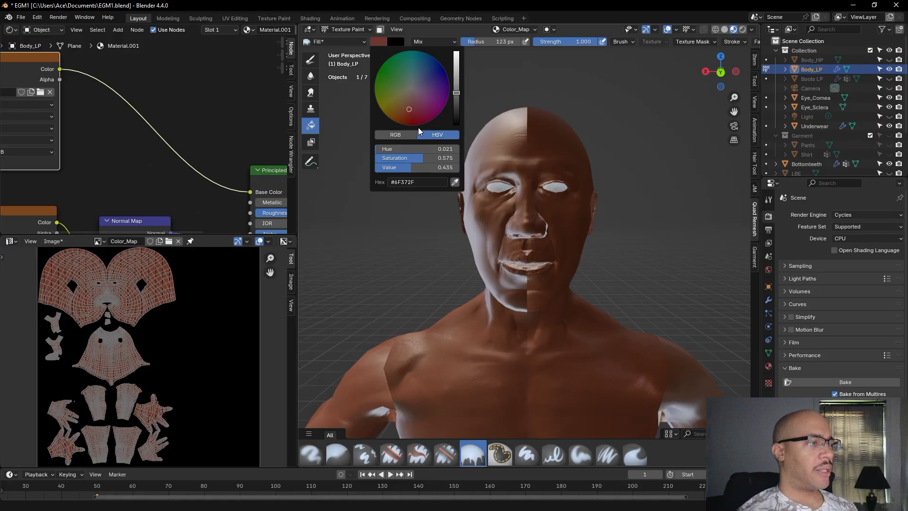
{"action": "left_click_drag", "start_coordinate": [410, 110], "coordinate": [406, 109]}
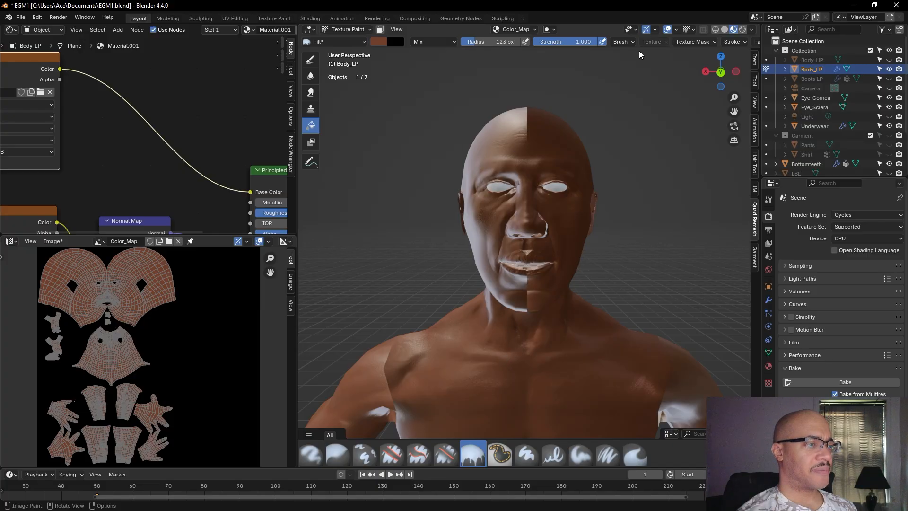
{"action": "left_click", "coordinate": [722, 32]}
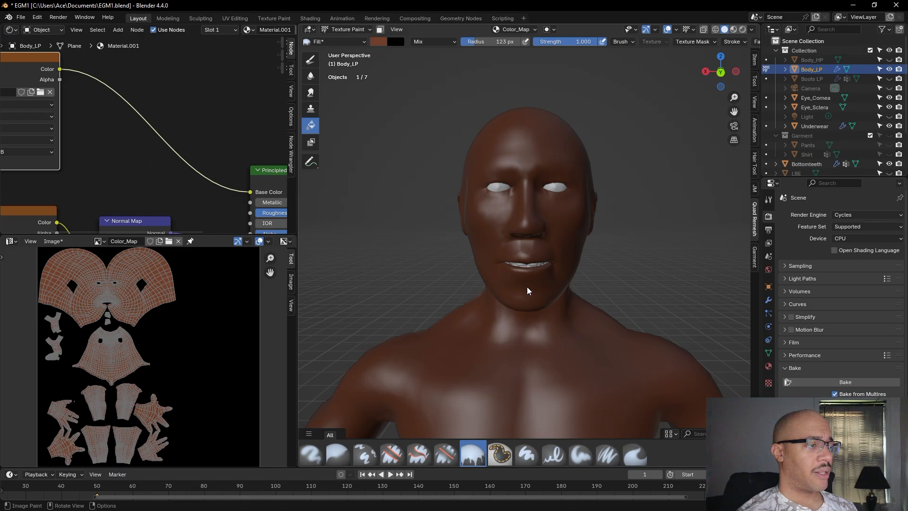
- Set the Fill color to the yellower brown #6F4329, refill Body_LP with it and return to Material Preview shading
{"action": "left_click", "coordinate": [376, 43]}
{"action": "left_click_drag", "start_coordinate": [406, 110], "coordinate": [404, 110]}
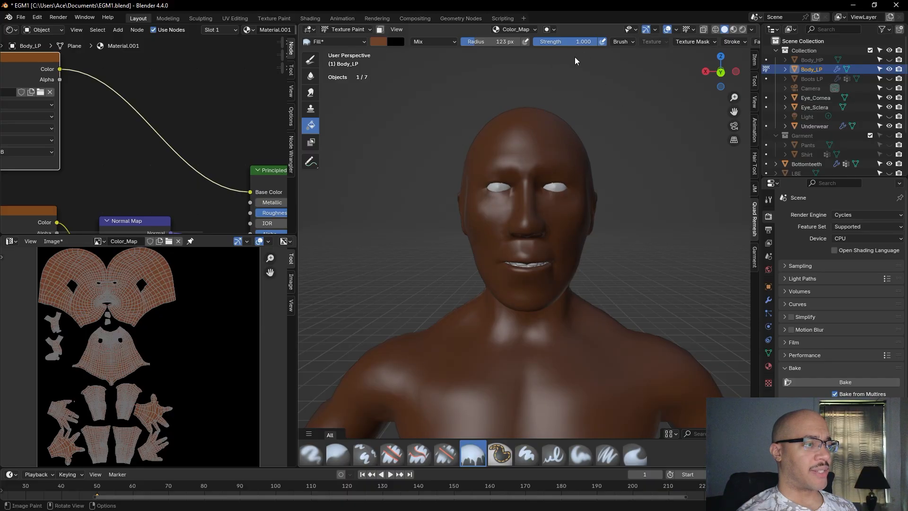
{"action": "left_click", "coordinate": [733, 30]}
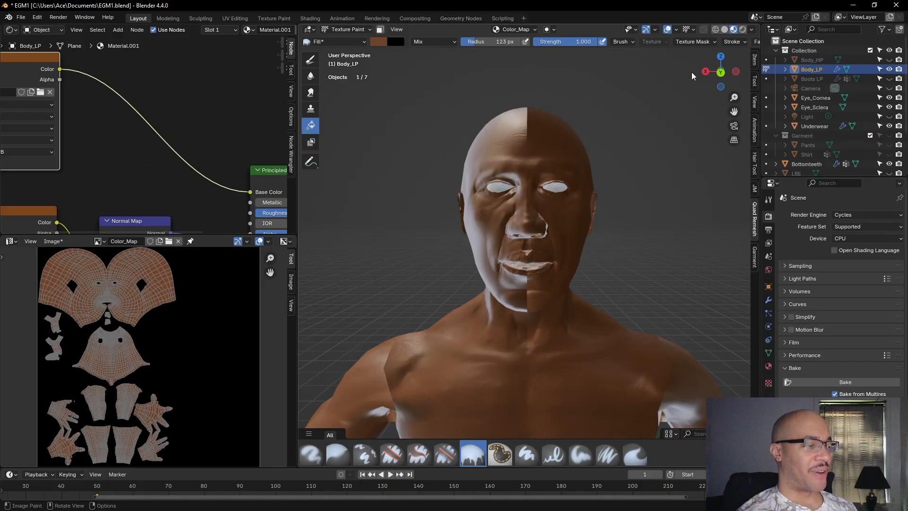
- Examine the refilled skin on Body_LP's face and torso in Material Preview, ending in Solid shading
{"action": "scroll", "coordinate": [648, 116], "scroll_direction": "down", "scroll_amount": 5}
{"action": "scroll", "coordinate": [645, 127], "scroll_direction": "up", "scroll_amount": 2}
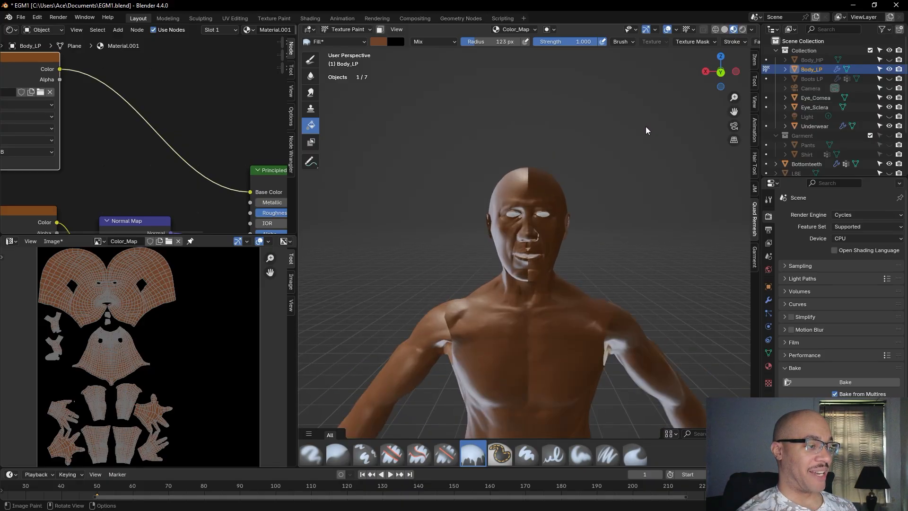
{"action": "mouse_move", "coordinate": [646, 126]}
{"action": "middle_mouse_down"}
{"action": "mouse_move", "coordinate": [607, 120]}
{"action": "mouse_move", "coordinate": [664, 122]}
{"action": "mouse_move", "coordinate": [632, 120]}
{"action": "middle_mouse_up"}
{"action": "scroll", "coordinate": [639, 141], "scroll_direction": "up", "scroll_amount": 5}
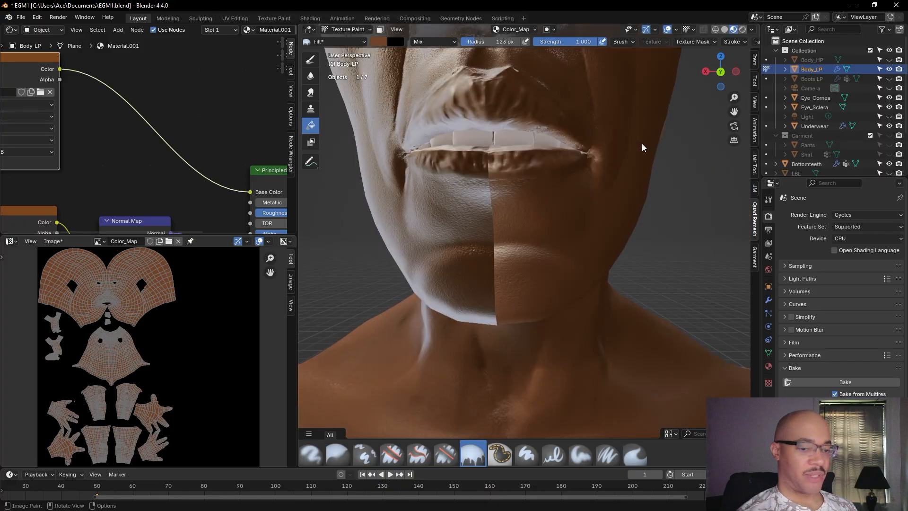
{"action": "scroll", "coordinate": [643, 141], "scroll_direction": "down", "scroll_amount": 5}
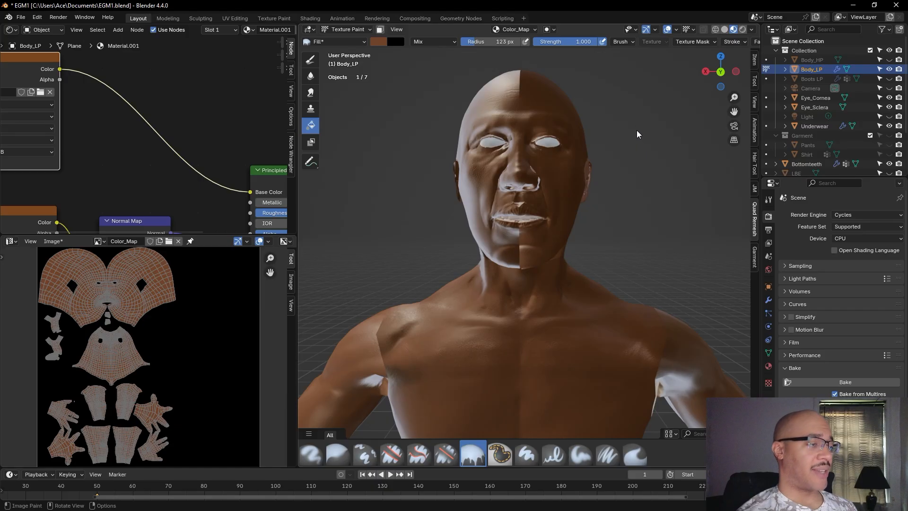
{"action": "left_click", "coordinate": [381, 43]}
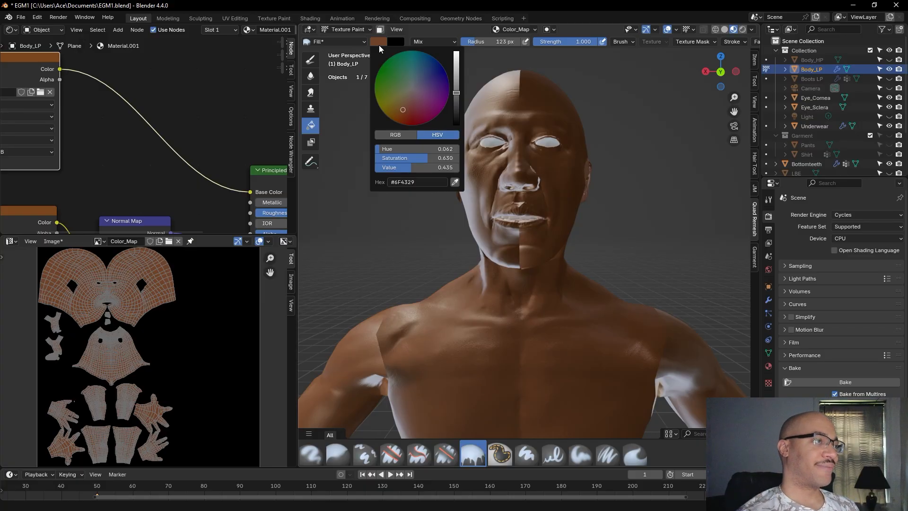
{"action": "middle_click_drag", "start_coordinate": [676, 165], "coordinate": [671, 174]}
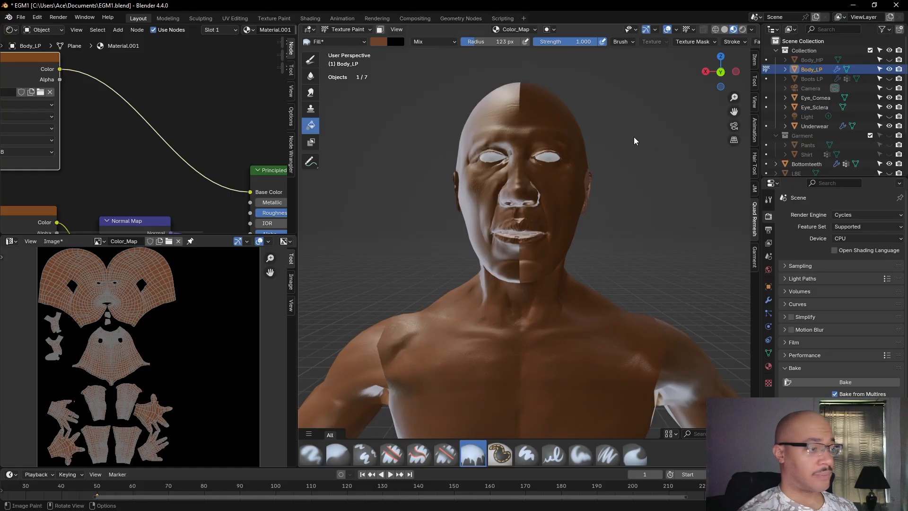
{"action": "middle_click_drag", "start_coordinate": [637, 161], "coordinate": [641, 173]}
{"action": "left_click", "coordinate": [724, 30]}
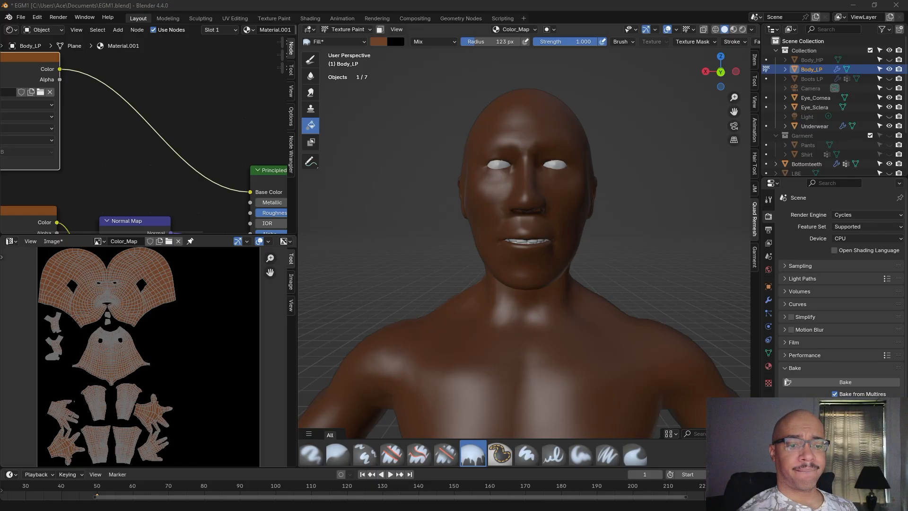
- Show the active tool's settings and switch from the Fill brush to the Paint Hard brush
{"action": "left_click", "coordinate": [767, 205]}
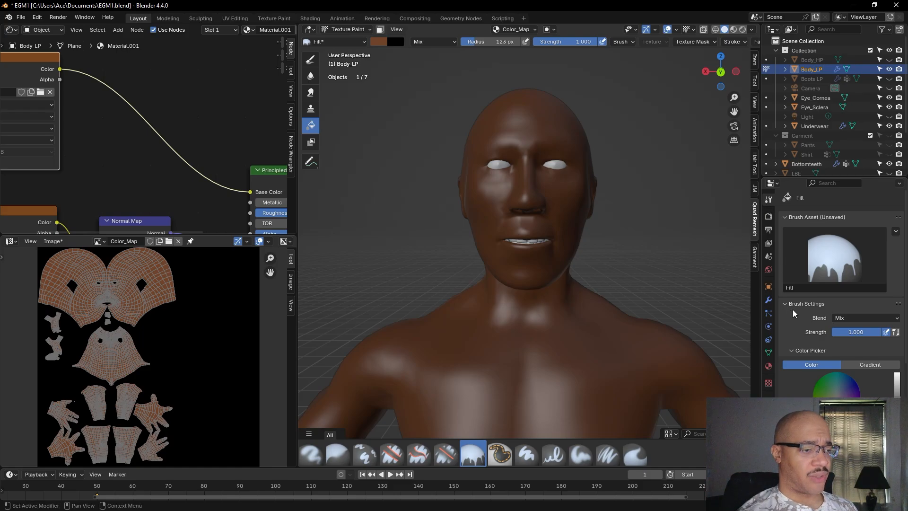
{"action": "left_click", "coordinate": [310, 61]}
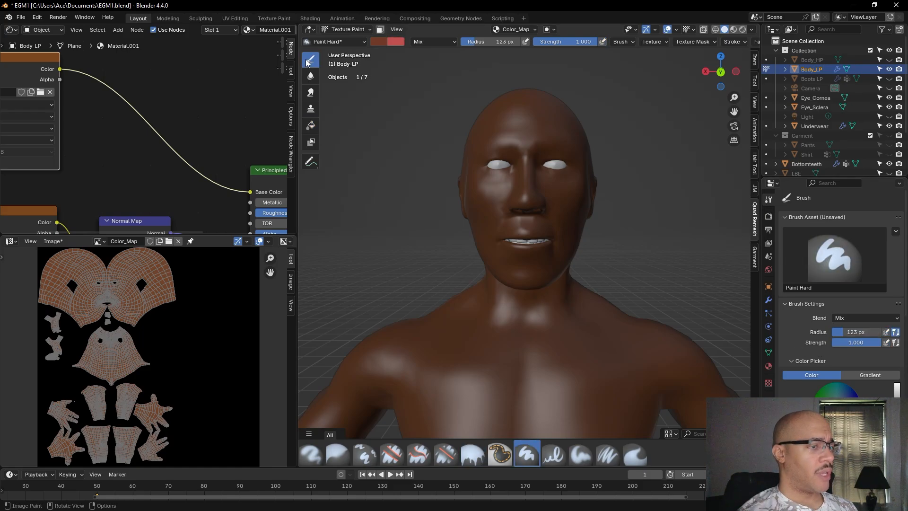
- Examine the Paint Hard brush's settings, including its Advanced, Texture, Stroke and Stabilize Stroke options
{"action": "scroll", "coordinate": [799, 309], "scroll_direction": "down", "scroll_amount": 10}
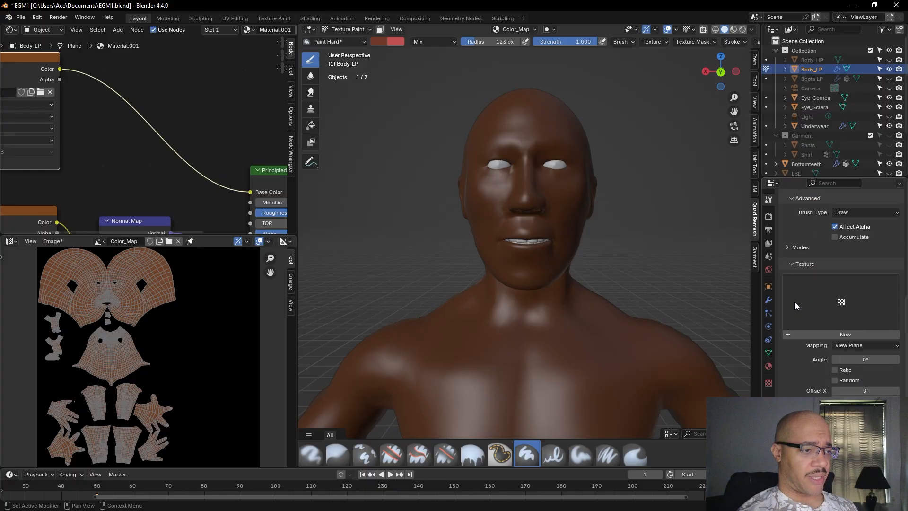
{"action": "scroll", "coordinate": [789, 311], "scroll_direction": "down", "scroll_amount": 2}
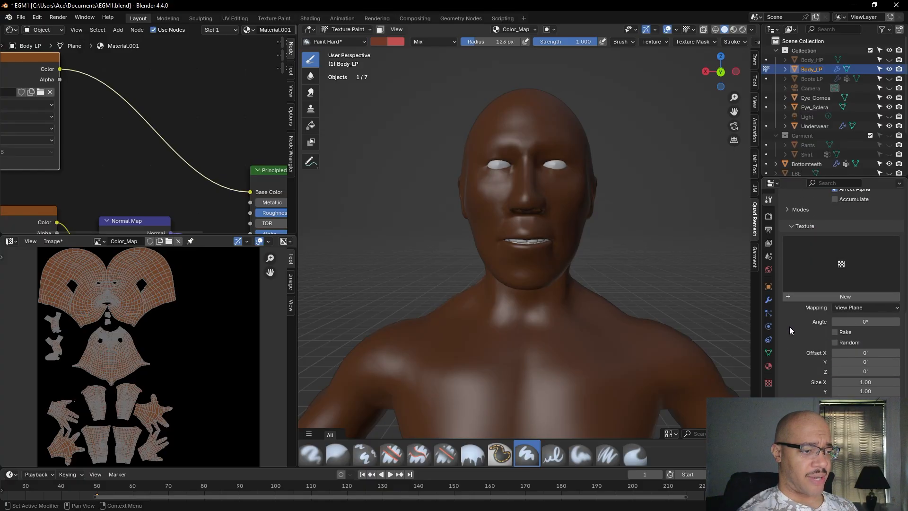
{"action": "scroll", "coordinate": [790, 330], "scroll_direction": "down", "scroll_amount": 7}
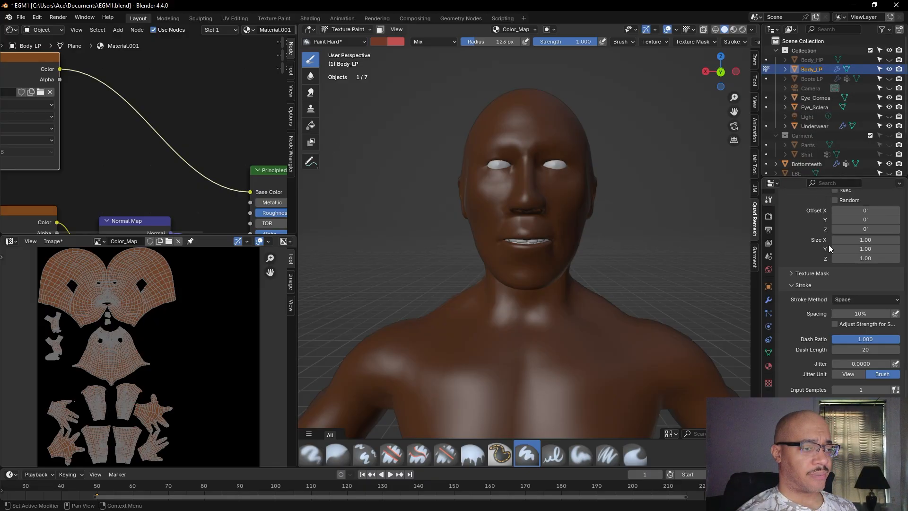
{"action": "scroll", "coordinate": [858, 315], "scroll_direction": "up", "scroll_amount": 8}
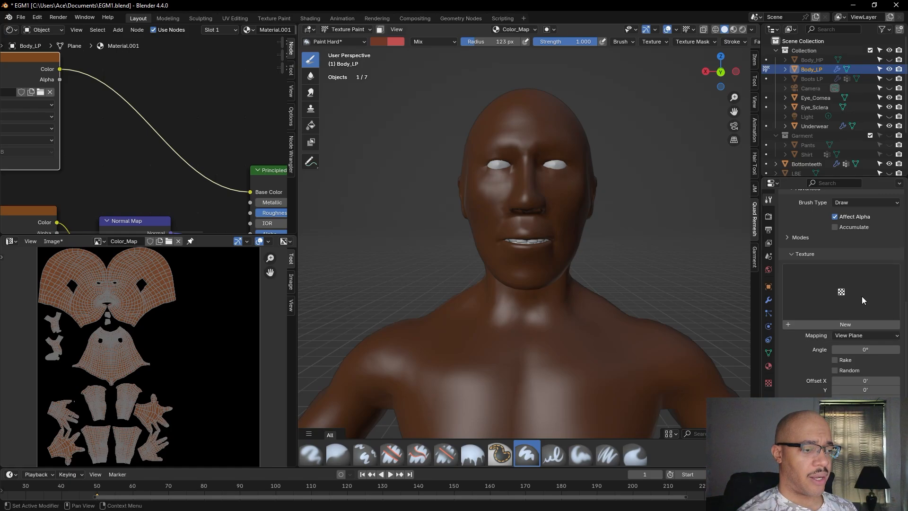
{"action": "scroll", "coordinate": [862, 296], "scroll_direction": "down", "scroll_amount": 4}
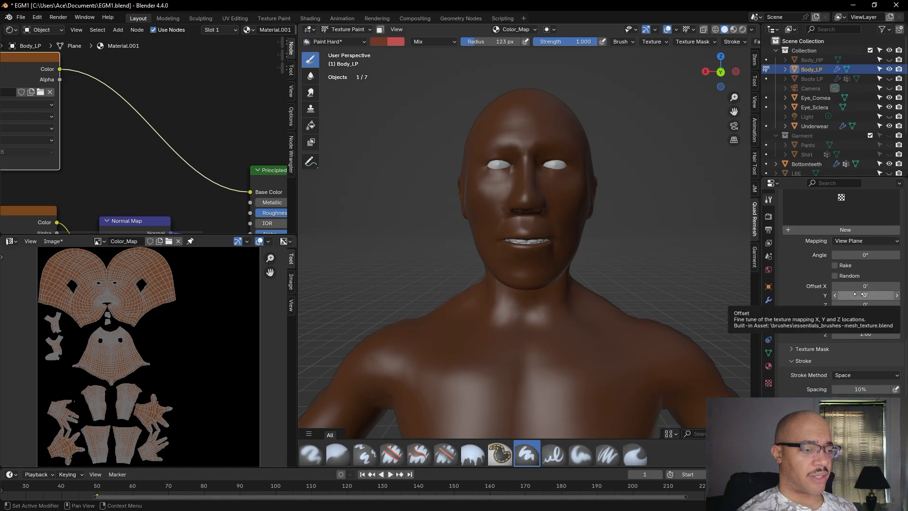
{"action": "scroll", "coordinate": [859, 295], "scroll_direction": "down", "scroll_amount": 4}
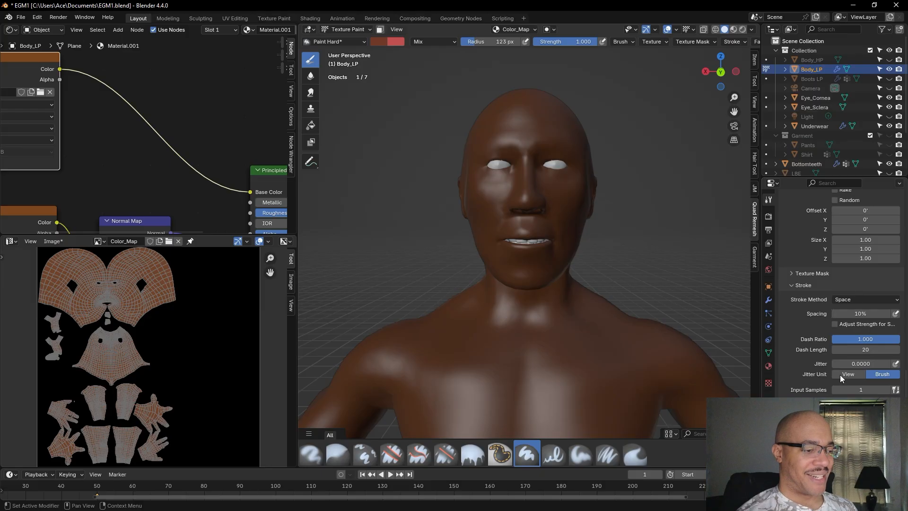
{"action": "scroll", "coordinate": [848, 350], "scroll_direction": "down", "scroll_amount": 1}
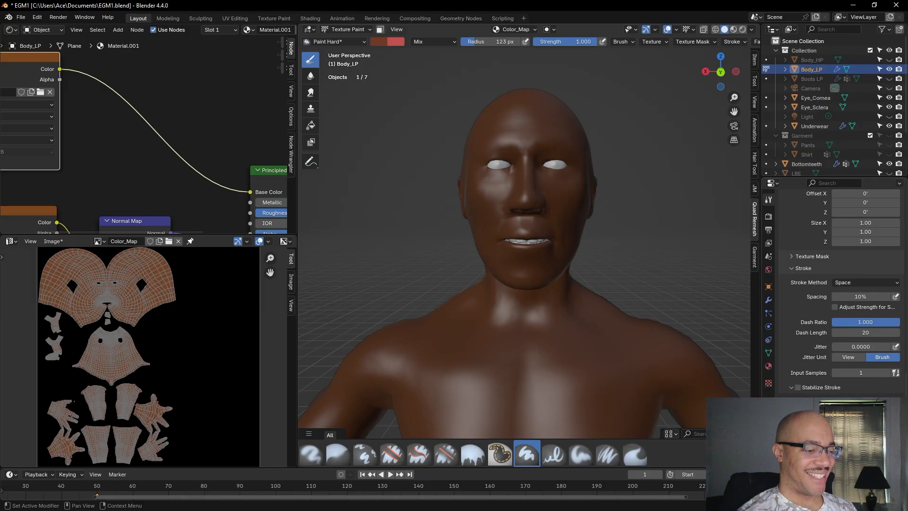
{"action": "scroll", "coordinate": [848, 331], "scroll_direction": "down", "scroll_amount": 3}
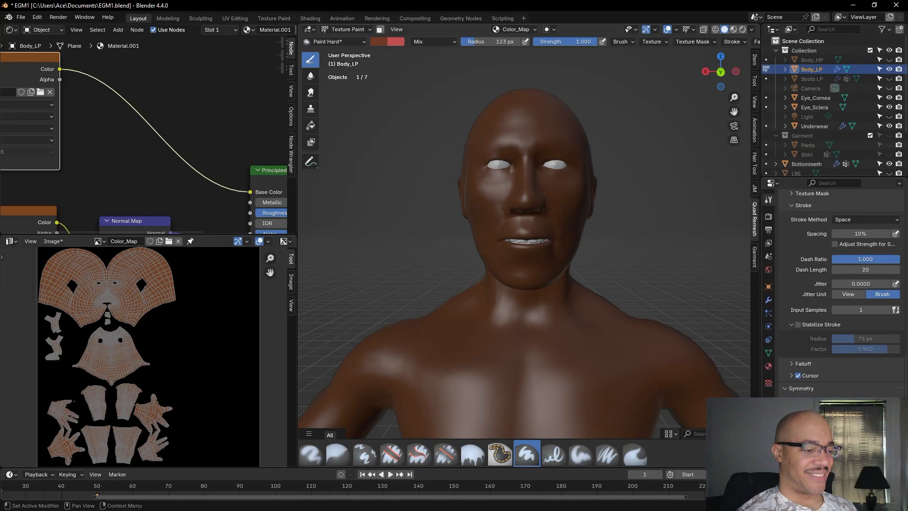
{"action": "scroll", "coordinate": [842, 291], "scroll_direction": "down", "scroll_amount": 5}
{"action": "scroll", "coordinate": [811, 355], "scroll_direction": "up", "scroll_amount": 15}
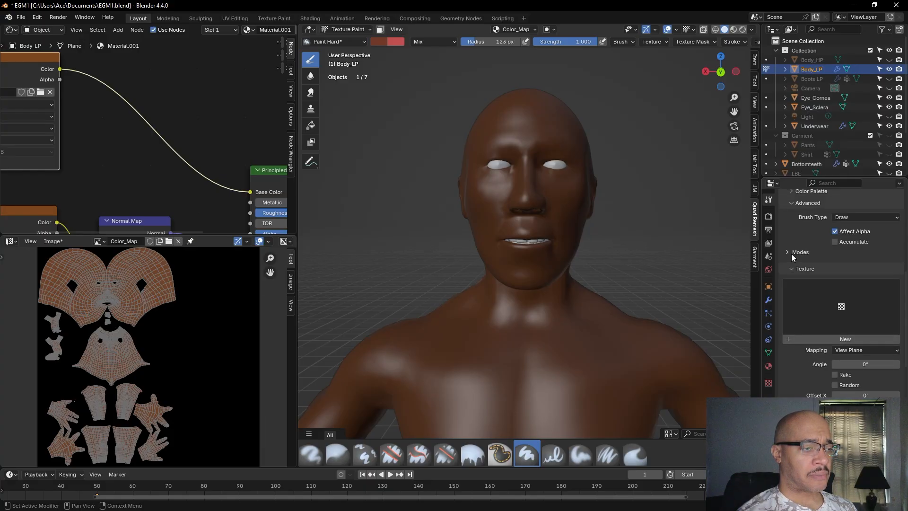
{"action": "scroll", "coordinate": [791, 253], "scroll_direction": "up", "scroll_amount": 6}
{"action": "scroll", "coordinate": [799, 243], "scroll_direction": "up", "scroll_amount": 4}
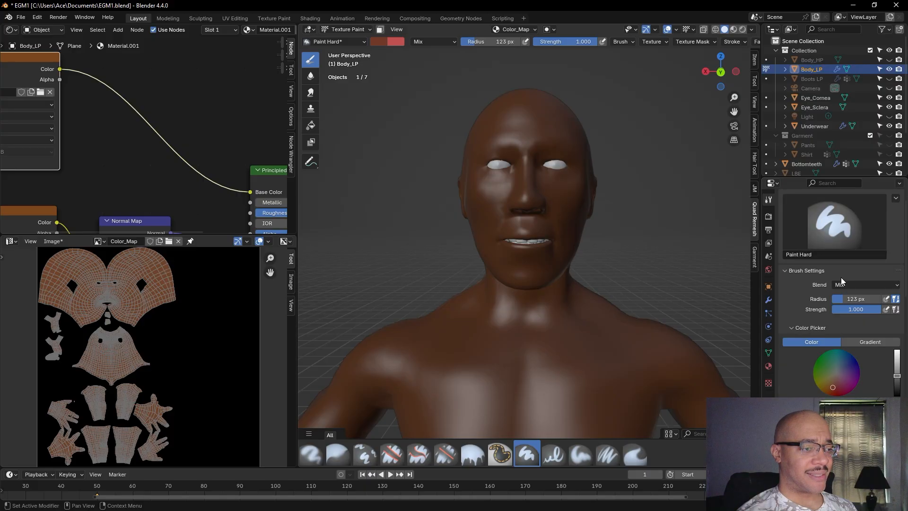
{"action": "scroll", "coordinate": [841, 277], "scroll_direction": "up", "scroll_amount": 2}
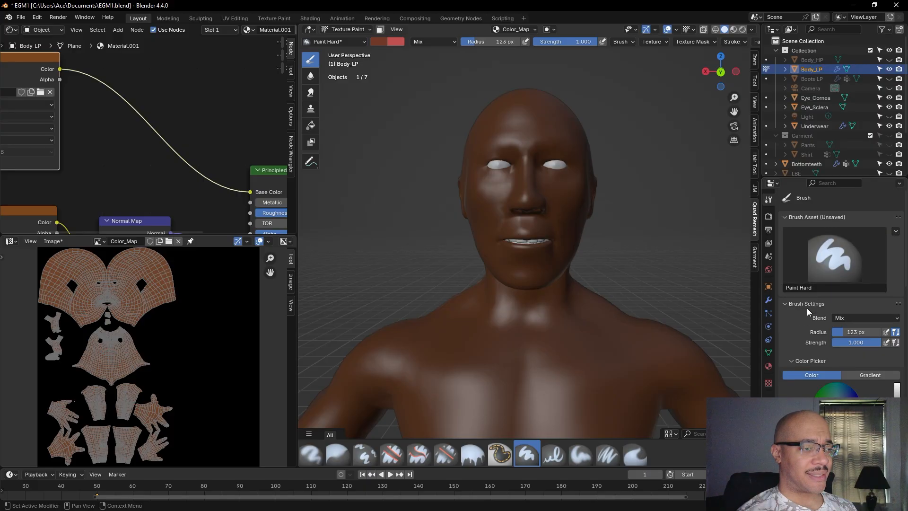
- Add a new texture to the Paint Hard brush and check its mapping options
{"action": "scroll", "coordinate": [793, 321], "scroll_direction": "down", "scroll_amount": 10}
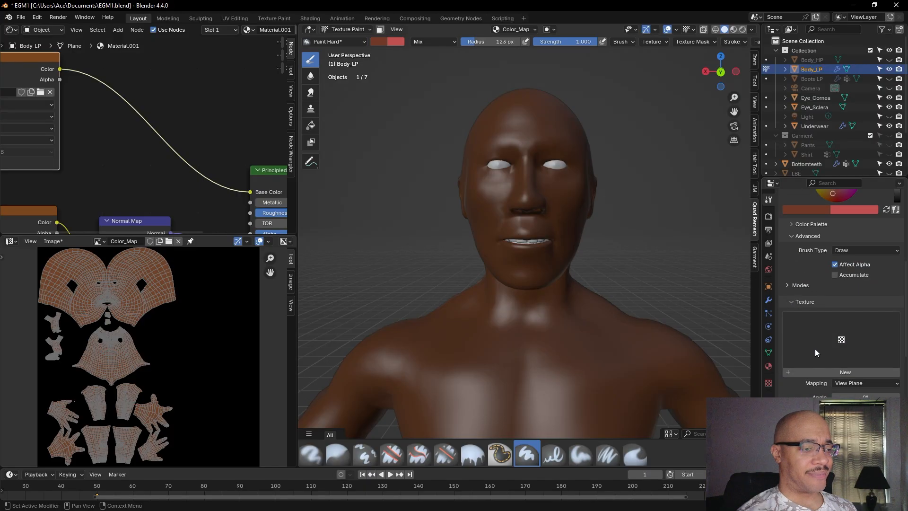
{"action": "left_click", "coordinate": [839, 373]}
{"action": "scroll", "coordinate": [833, 333], "scroll_direction": "down", "scroll_amount": 2}
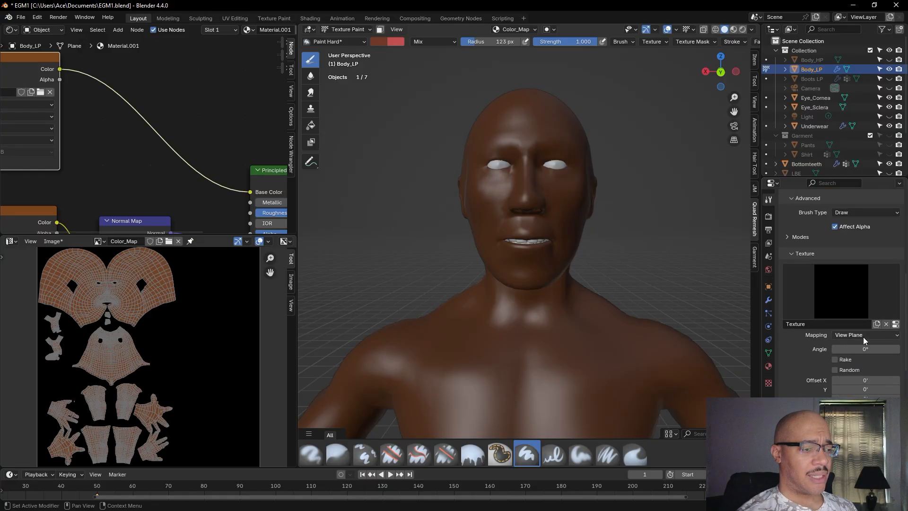
{"action": "left_click", "coordinate": [864, 335]}
{"action": "left_click", "coordinate": [867, 335]}
- Examine the textured brush's stroke settings, available brush types, and blend, radius and strength settings
{"action": "scroll", "coordinate": [782, 372], "scroll_direction": "down", "scroll_amount": 2}
{"action": "scroll", "coordinate": [781, 372], "scroll_direction": "down", "scroll_amount": 2}
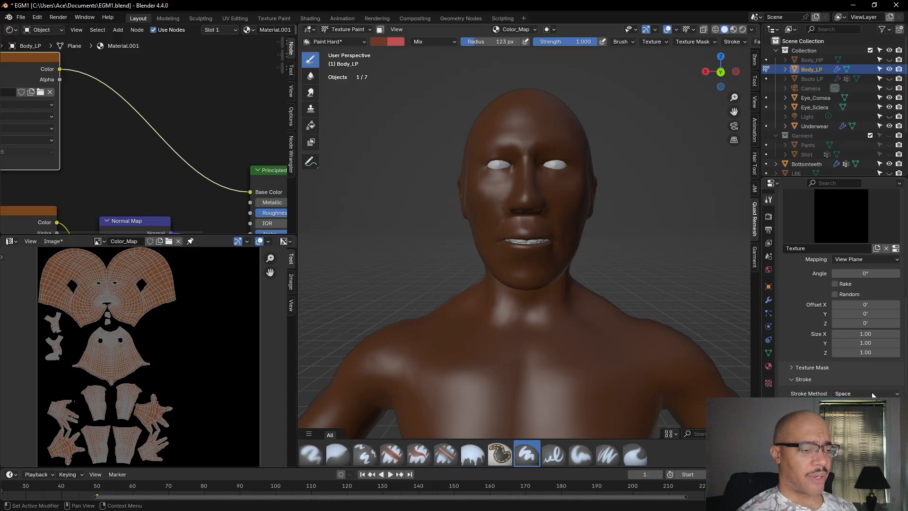
{"action": "scroll", "coordinate": [795, 382], "scroll_direction": "down", "scroll_amount": 2}
{"action": "scroll", "coordinate": [795, 382], "scroll_direction": "down", "scroll_amount": 10}
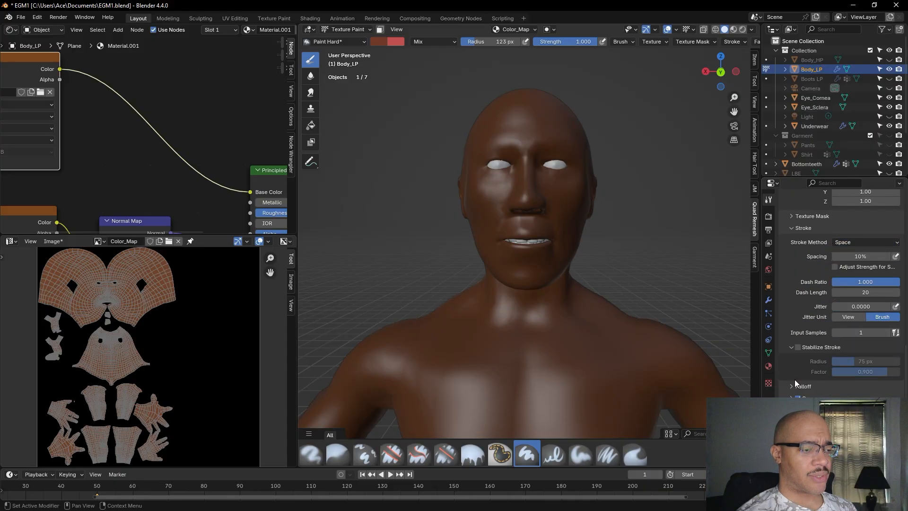
{"action": "scroll", "coordinate": [794, 380], "scroll_direction": "up", "scroll_amount": 15}
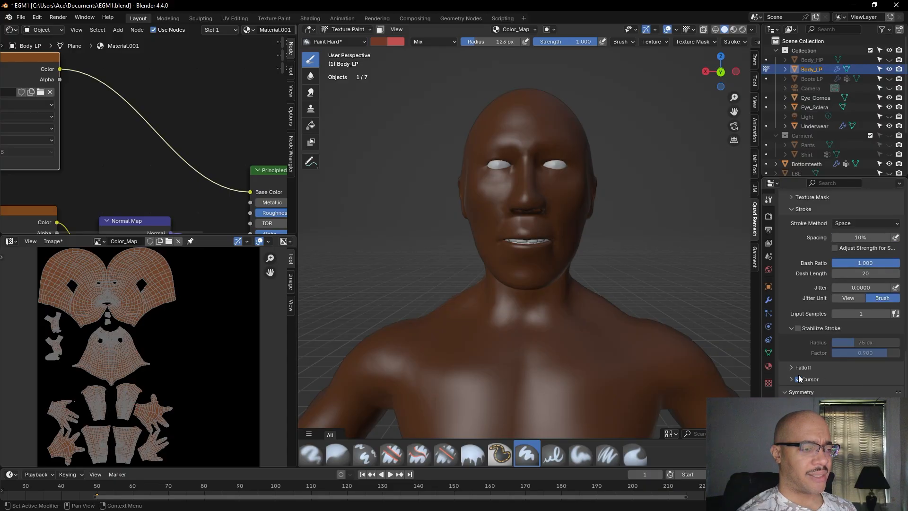
{"action": "scroll", "coordinate": [793, 370], "scroll_direction": "up", "scroll_amount": 8}
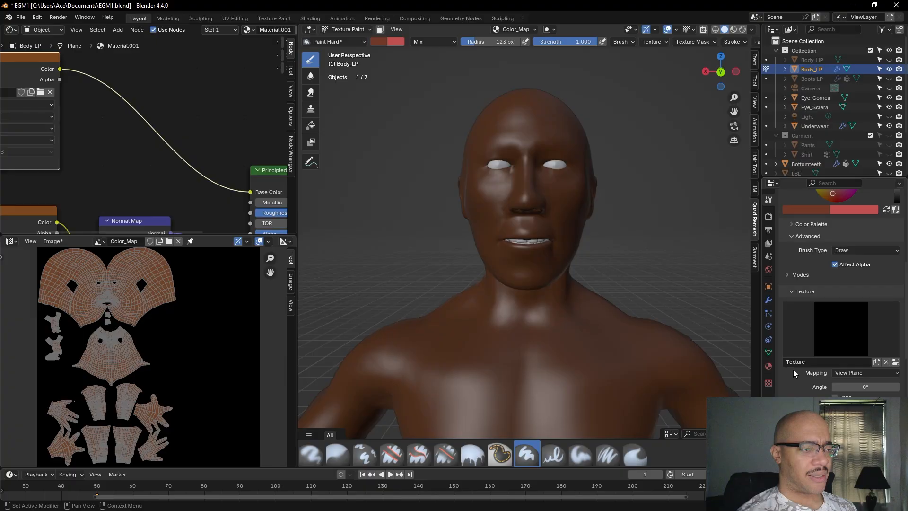
{"action": "left_click", "coordinate": [857, 326]}
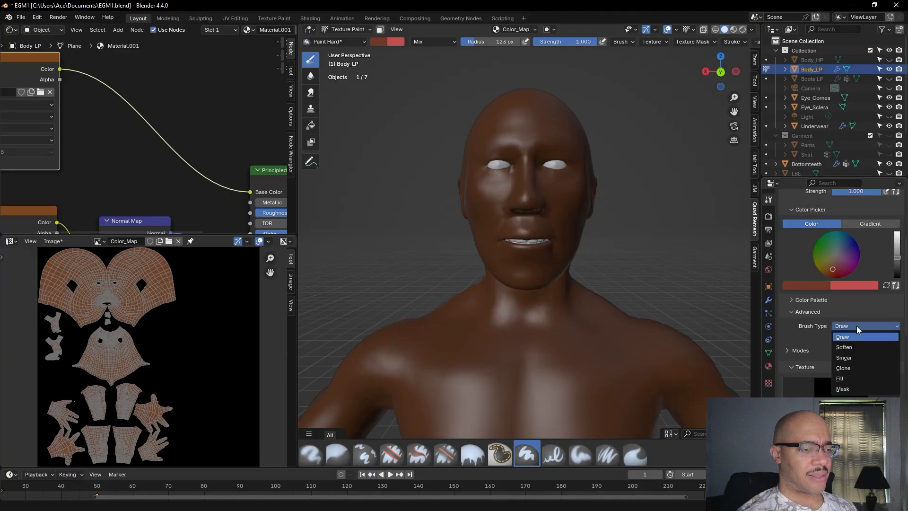
{"action": "left_click", "coordinate": [858, 326]}
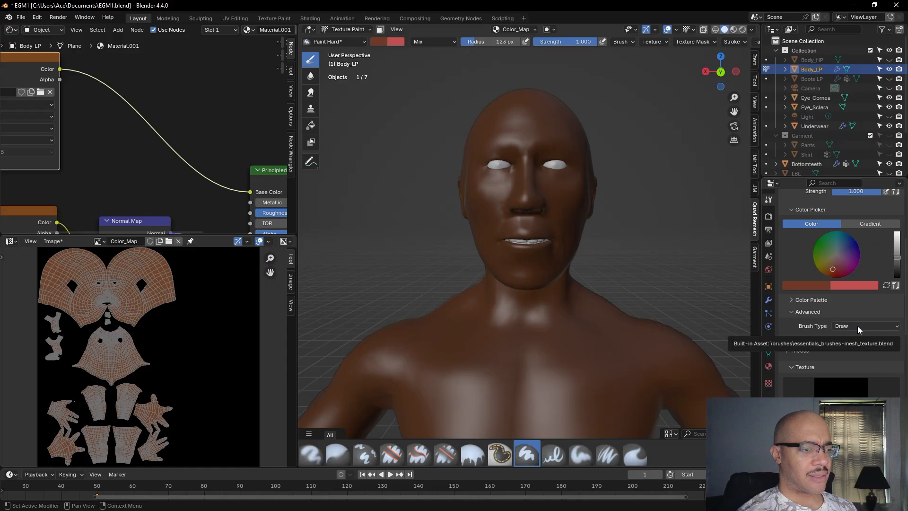
{"action": "left_click", "coordinate": [858, 326]}
{"action": "left_click", "coordinate": [858, 325]}
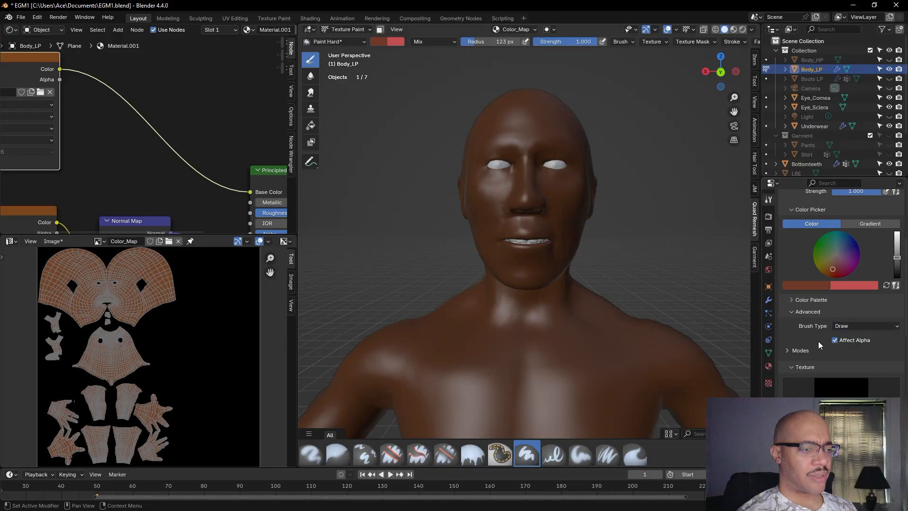
{"action": "scroll", "coordinate": [818, 342], "scroll_direction": "up", "scroll_amount": 4}
{"action": "scroll", "coordinate": [818, 341], "scroll_direction": "up", "scroll_amount": 3}
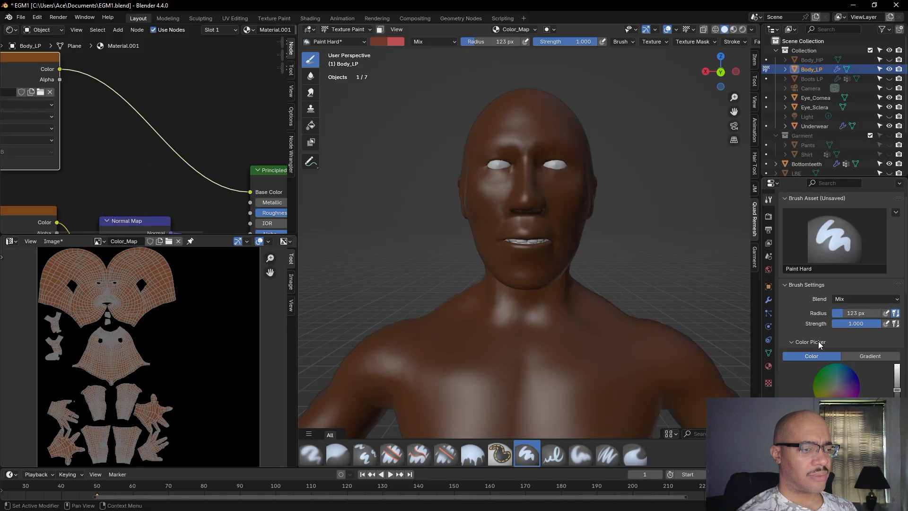
{"action": "scroll", "coordinate": [819, 341], "scroll_direction": "up", "scroll_amount": 1}
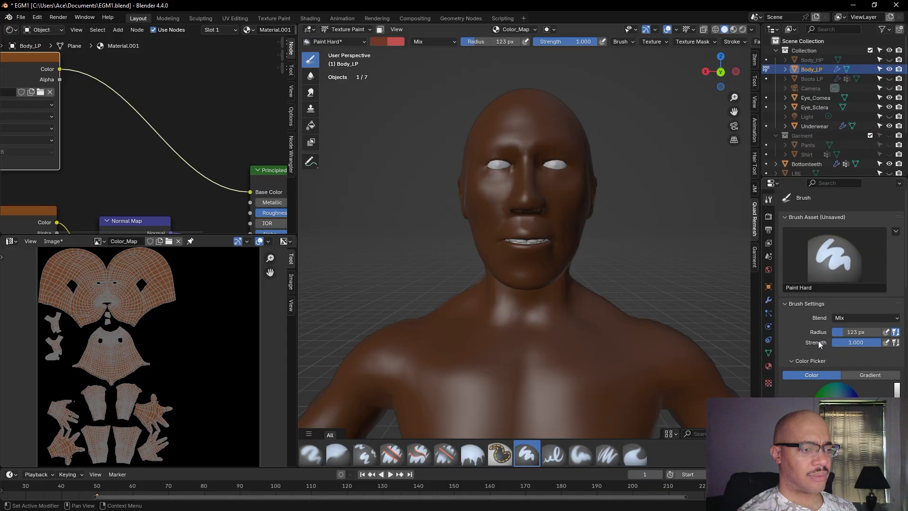
{"action": "scroll", "coordinate": [818, 343], "scroll_direction": "down", "scroll_amount": 5}
{"action": "scroll", "coordinate": [810, 341], "scroll_direction": "down", "scroll_amount": 6}
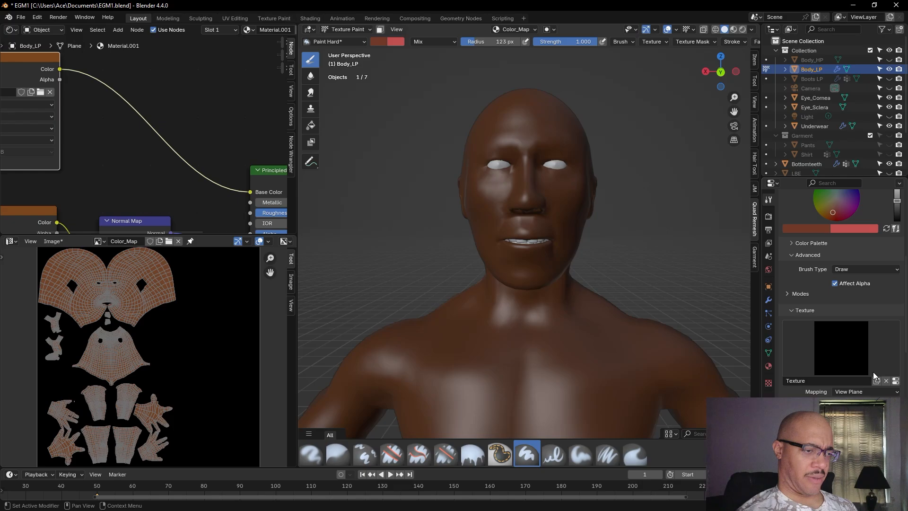
- Duplicate the brush's texture and create a new texture for its Texture Mask
{"action": "left_click", "coordinate": [878, 380]}
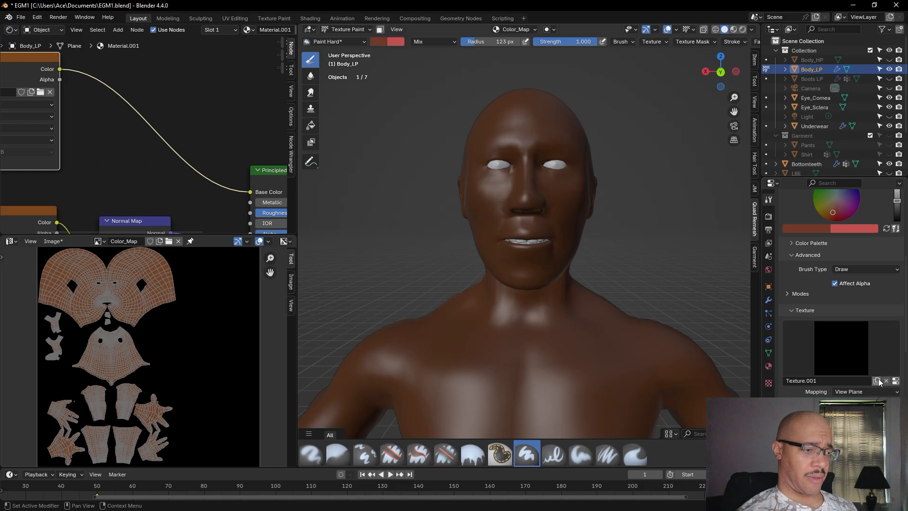
{"action": "scroll", "coordinate": [856, 391], "scroll_direction": "down", "scroll_amount": 4}
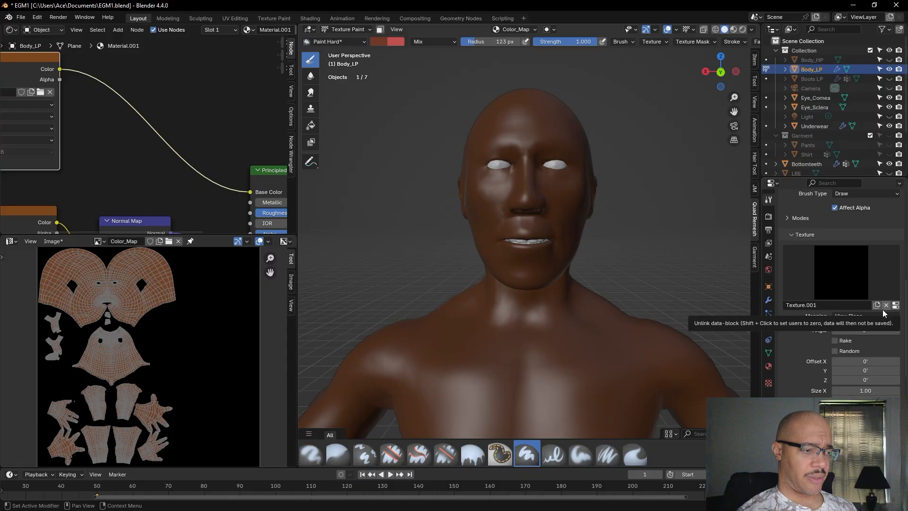
{"action": "scroll", "coordinate": [811, 340], "scroll_direction": "down", "scroll_amount": 3}
{"action": "scroll", "coordinate": [800, 344], "scroll_direction": "down", "scroll_amount": 2}
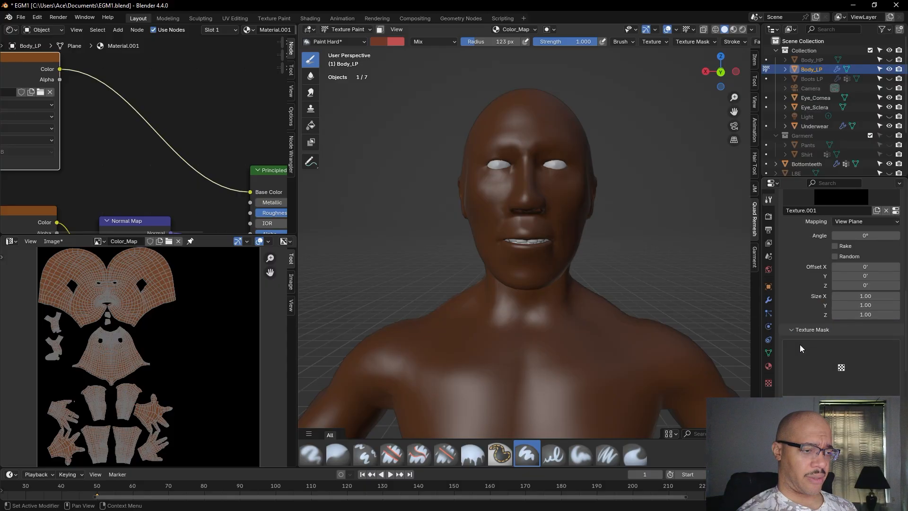
{"action": "scroll", "coordinate": [799, 344], "scroll_direction": "down", "scroll_amount": 3}
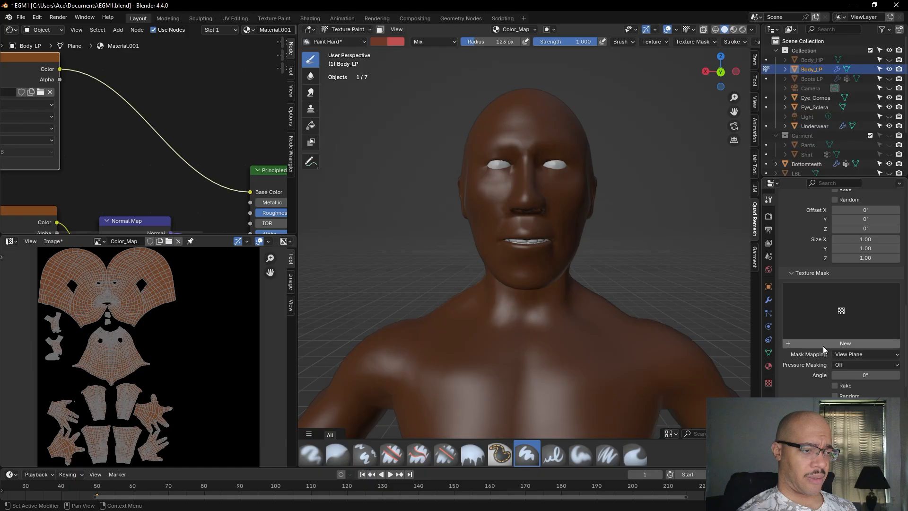
{"action": "left_click", "coordinate": [823, 345]}
{"action": "left_click", "coordinate": [845, 355]}
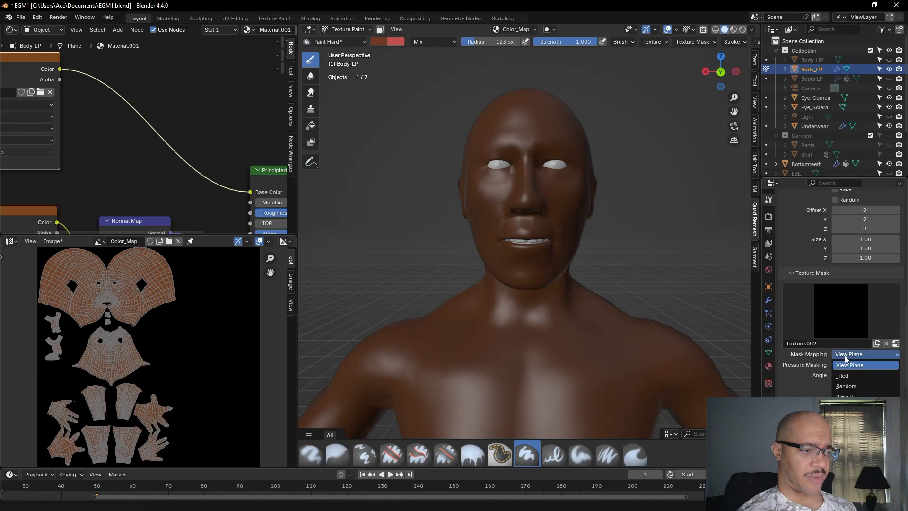
{"action": "scroll", "coordinate": [795, 371], "scroll_direction": "down", "scroll_amount": 4}
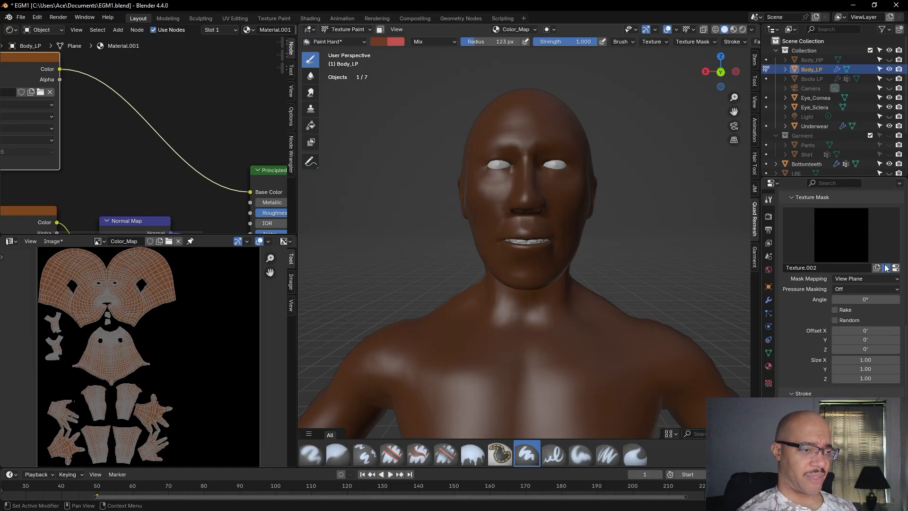
{"action": "scroll", "coordinate": [800, 319], "scroll_direction": "up", "scroll_amount": 4}
{"action": "left_click", "coordinate": [791, 274]}
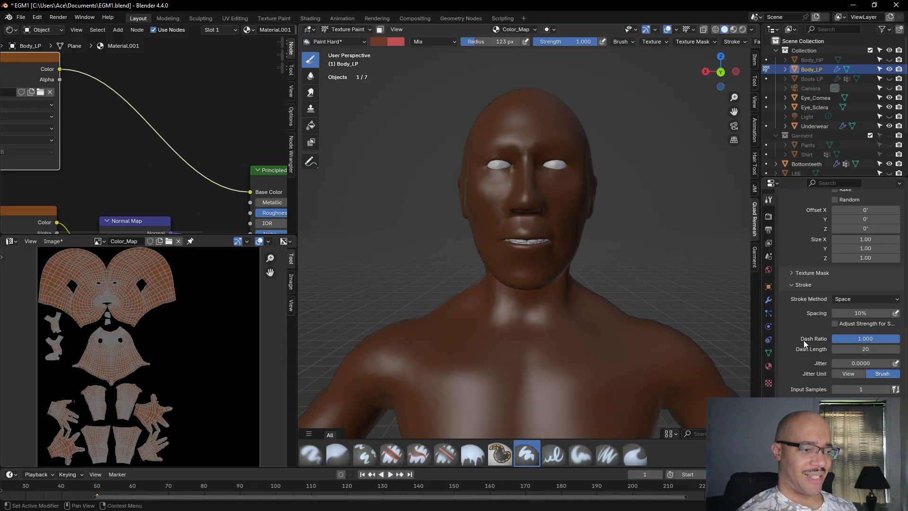
- Examine the Paint Hard brush's Falloff curve and the options that follow it
{"action": "scroll", "coordinate": [802, 340], "scroll_direction": "up", "scroll_amount": 1}
{"action": "scroll", "coordinate": [803, 327], "scroll_direction": "down", "scroll_amount": 4}
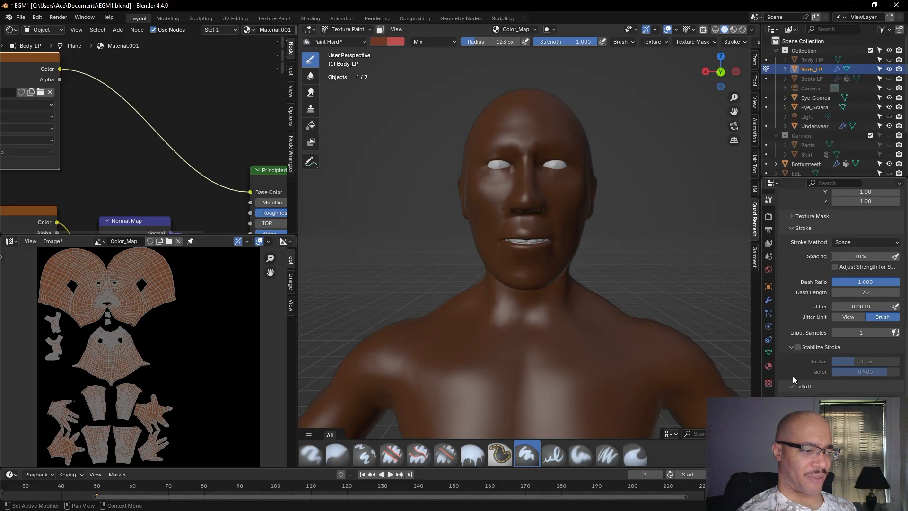
{"action": "left_click", "coordinate": [793, 384]}
{"action": "scroll", "coordinate": [799, 346], "scroll_direction": "down", "scroll_amount": 8}
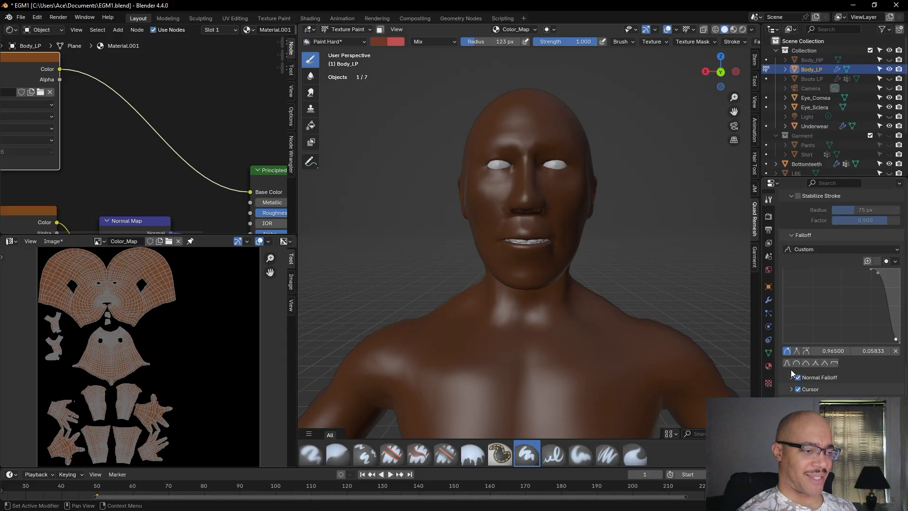
{"action": "left_click", "coordinate": [792, 235]}
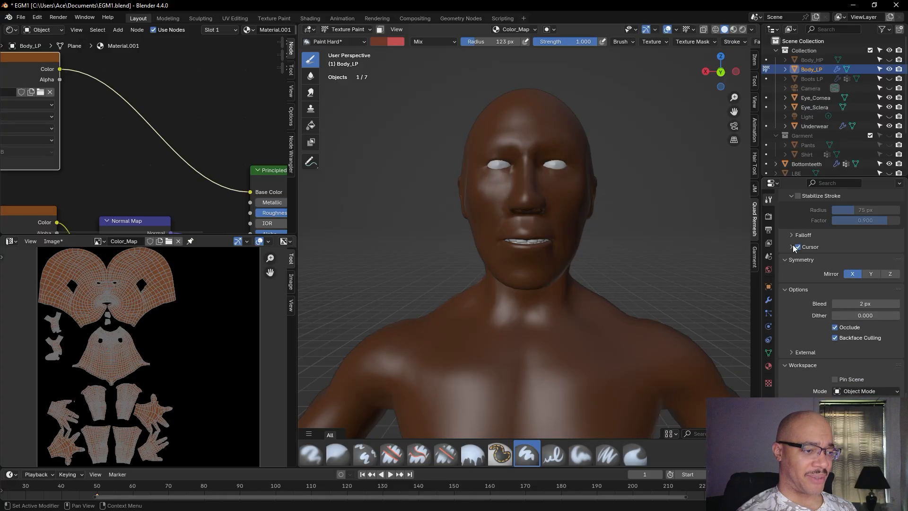
- Review the Paint Hard brush's symmetry, options and workspace settings, as well as its stroke and color settings
{"action": "scroll", "coordinate": [811, 306], "scroll_direction": "down", "scroll_amount": 1}
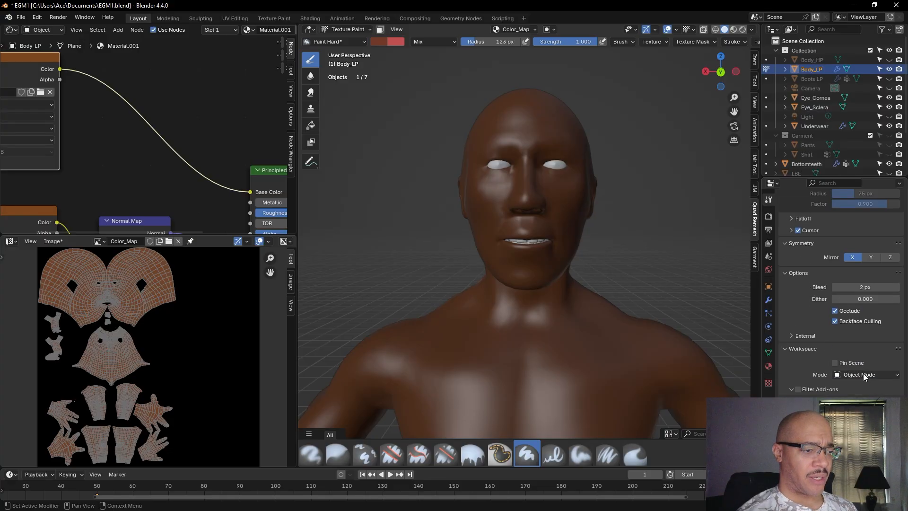
{"action": "scroll", "coordinate": [794, 367], "scroll_direction": "up", "scroll_amount": 10}
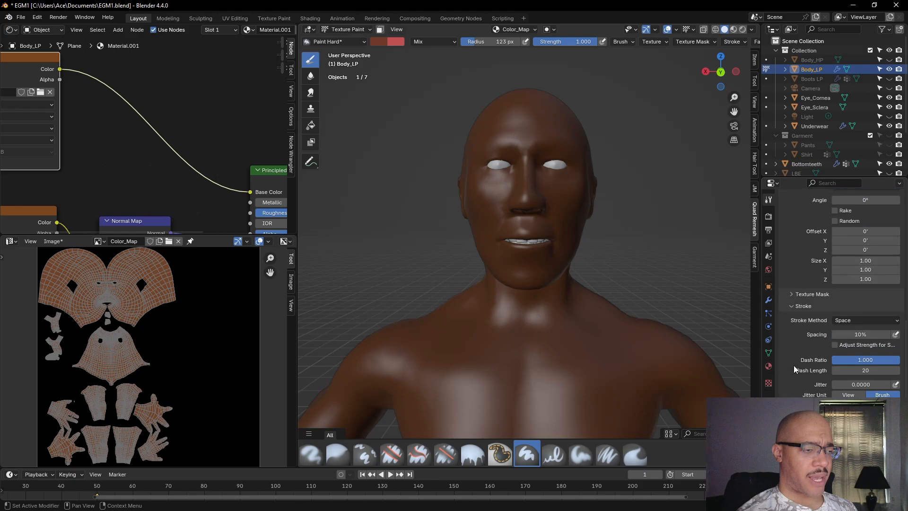
{"action": "scroll", "coordinate": [794, 362], "scroll_direction": "down", "scroll_amount": 4}
{"action": "scroll", "coordinate": [797, 359], "scroll_direction": "up", "scroll_amount": 6}
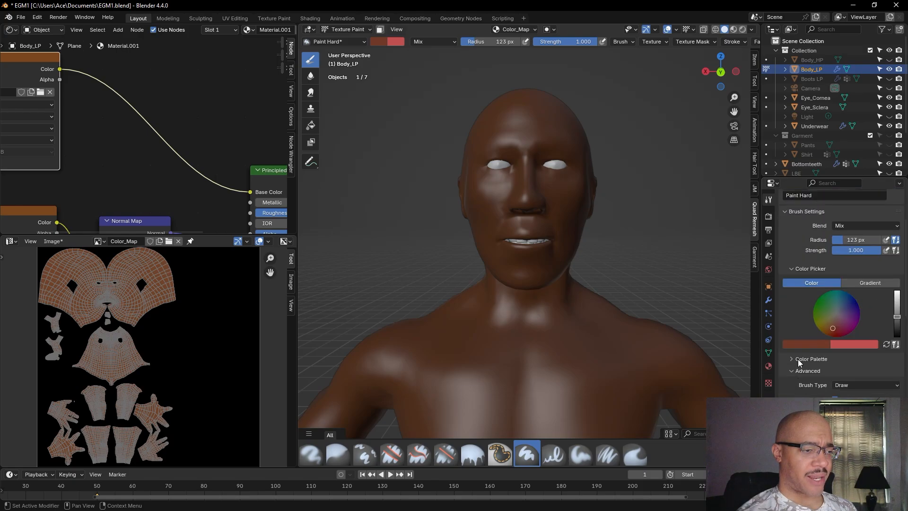
{"action": "scroll", "coordinate": [798, 362], "scroll_direction": "down", "scroll_amount": 5}
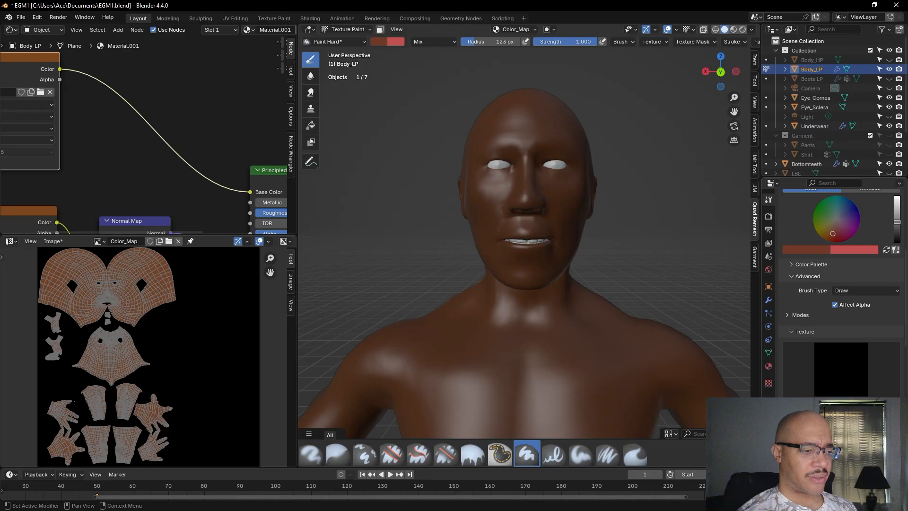
- Examine the available brush assets, the asset commands, the blend modes and the Color Palette of the Paint Hard brush
{"action": "scroll", "coordinate": [886, 350], "scroll_direction": "up", "scroll_amount": 10}
{"action": "left_click", "coordinate": [828, 253]}
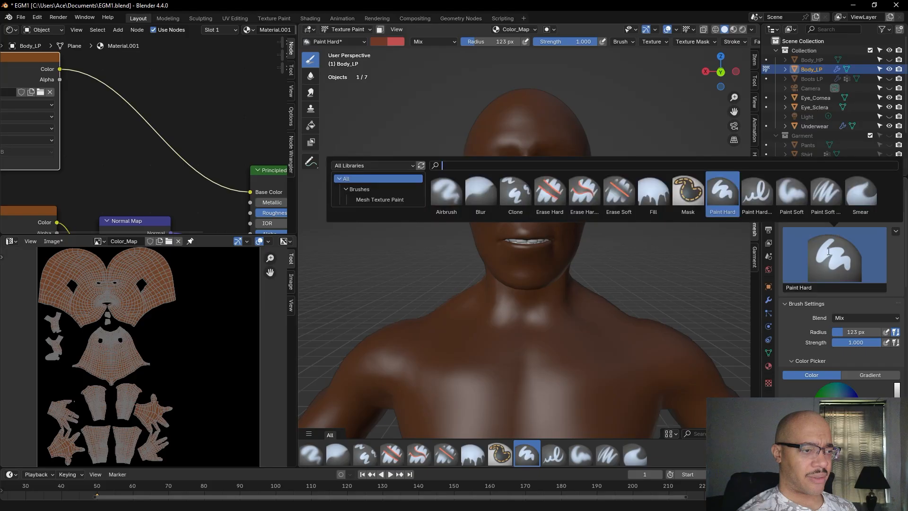
{"action": "left_click", "coordinate": [896, 231]}
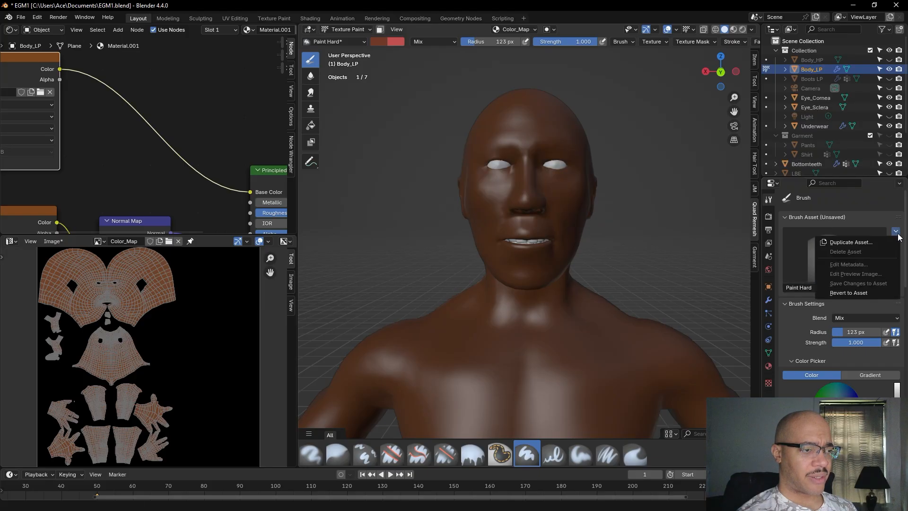
{"action": "left_click", "coordinate": [850, 319]}
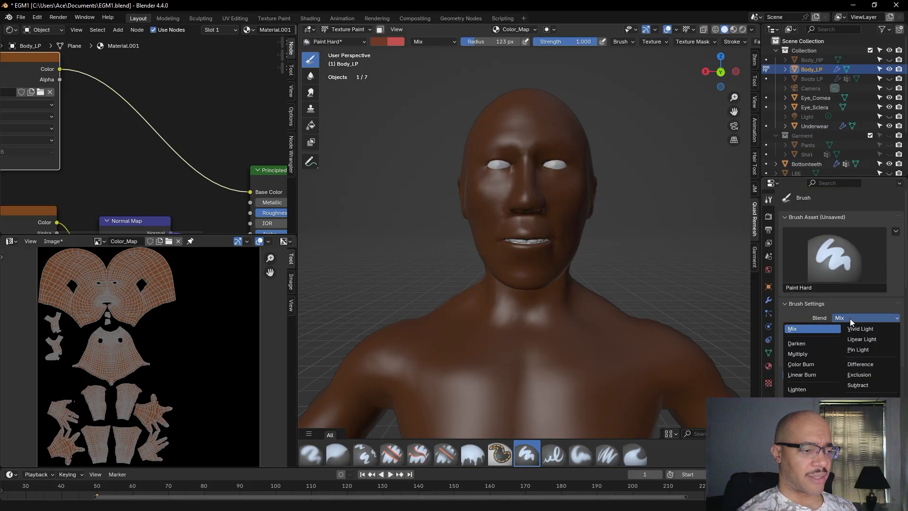
{"action": "scroll", "coordinate": [830, 323], "scroll_direction": "down", "scroll_amount": 5}
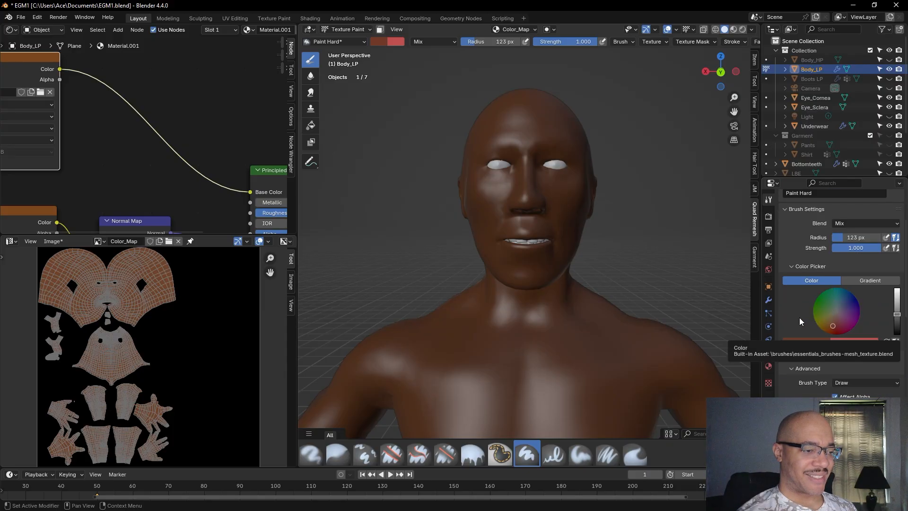
{"action": "scroll", "coordinate": [800, 316], "scroll_direction": "down", "scroll_amount": 2}
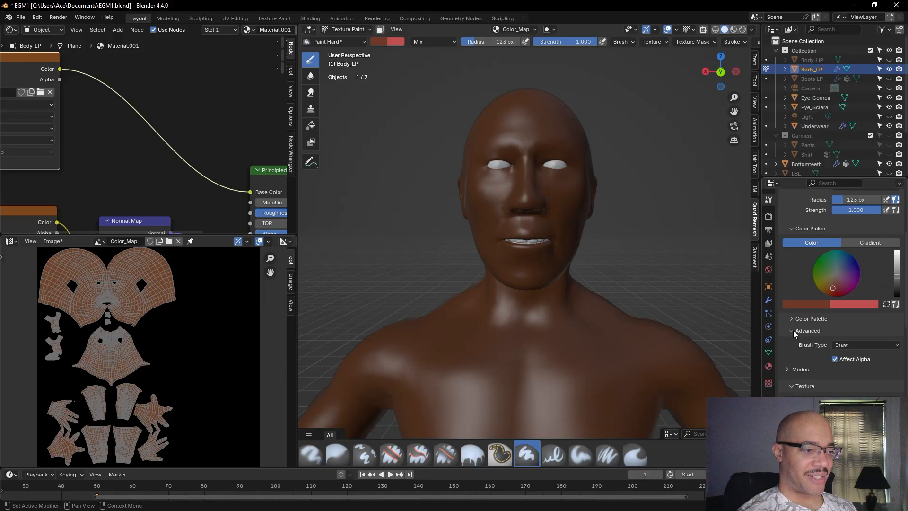
{"action": "left_click", "coordinate": [791, 322]}
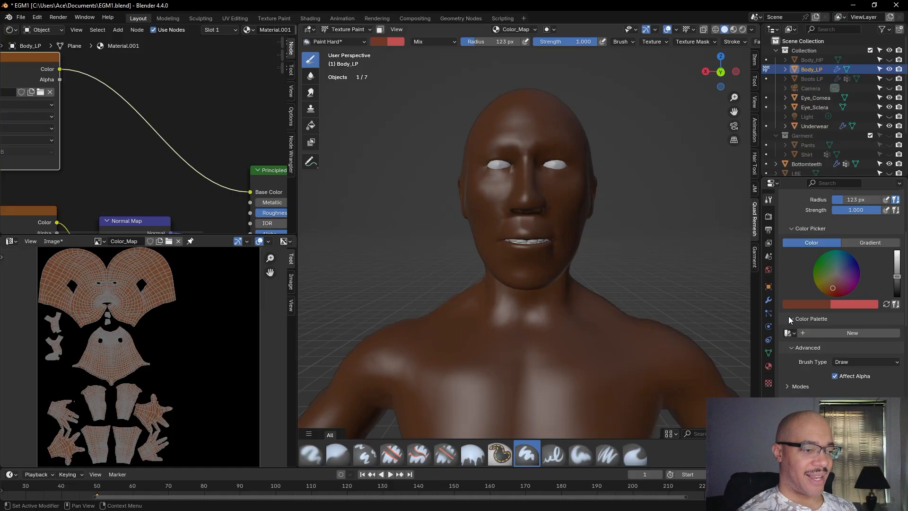
{"action": "left_click", "coordinate": [792, 318]}
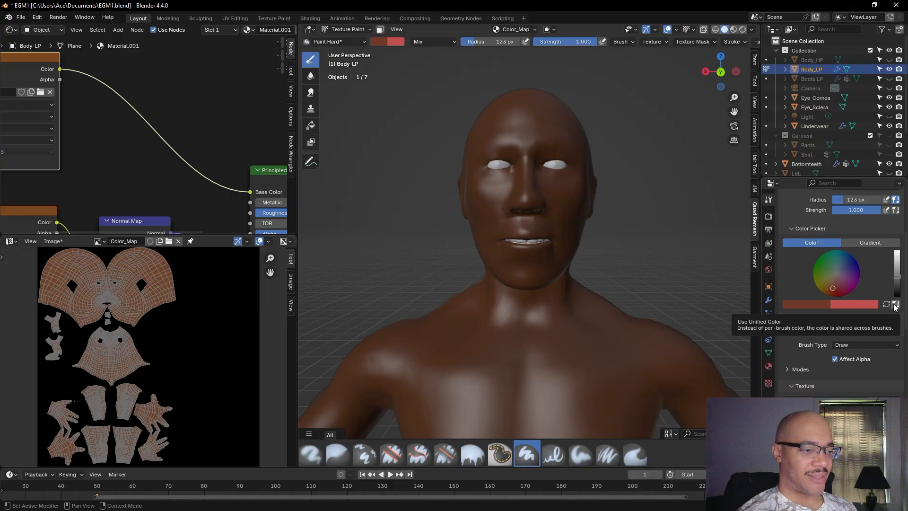
- Examine the brush's Texture settings and its list of mapping options
{"action": "scroll", "coordinate": [854, 322], "scroll_direction": "down", "scroll_amount": 4}
{"action": "scroll", "coordinate": [846, 302], "scroll_direction": "down", "scroll_amount": 2}
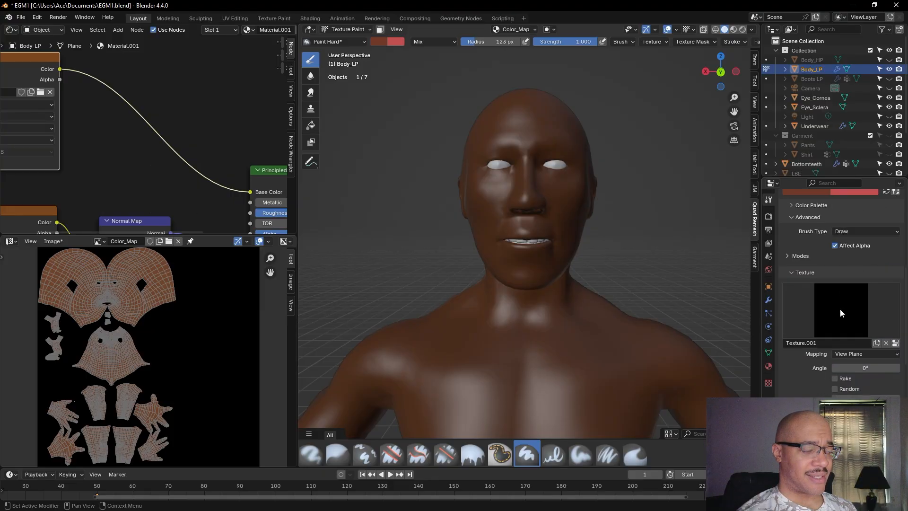
{"action": "left_click", "coordinate": [768, 217]}
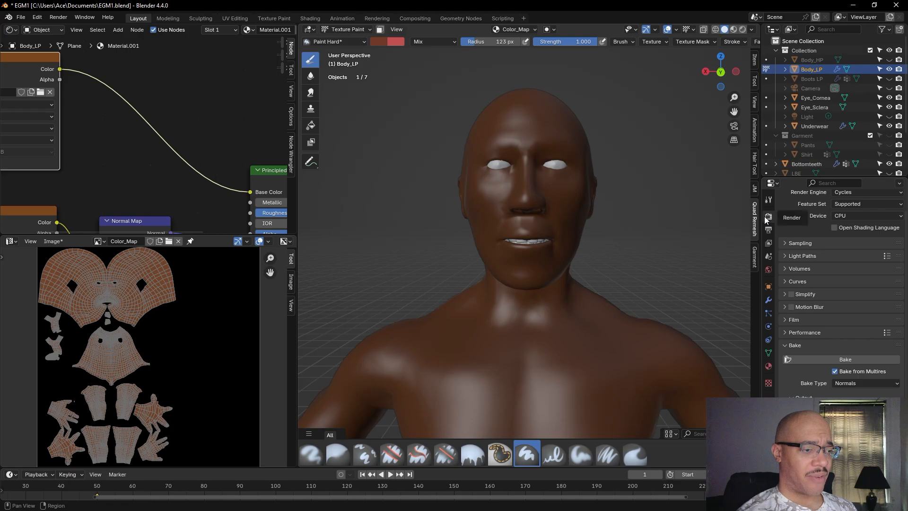
{"action": "left_click", "coordinate": [769, 199]}
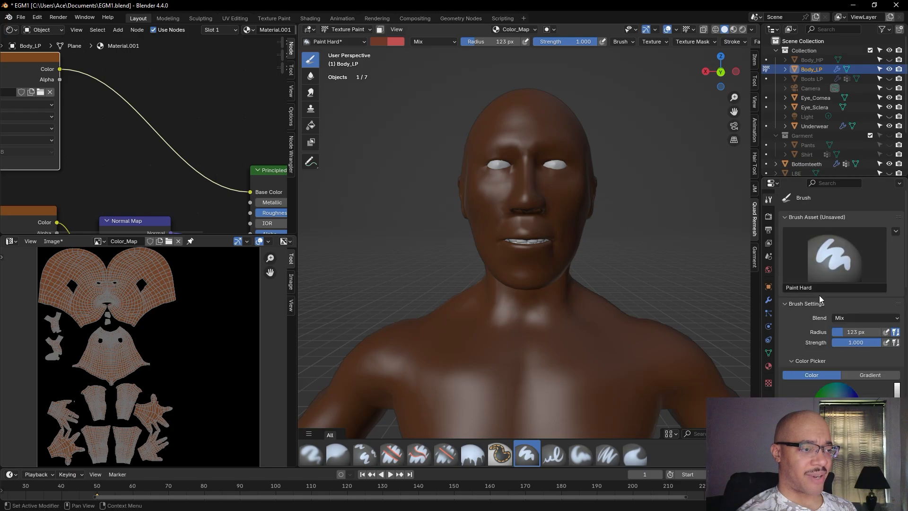
{"action": "scroll", "coordinate": [802, 372], "scroll_direction": "down", "scroll_amount": 8}
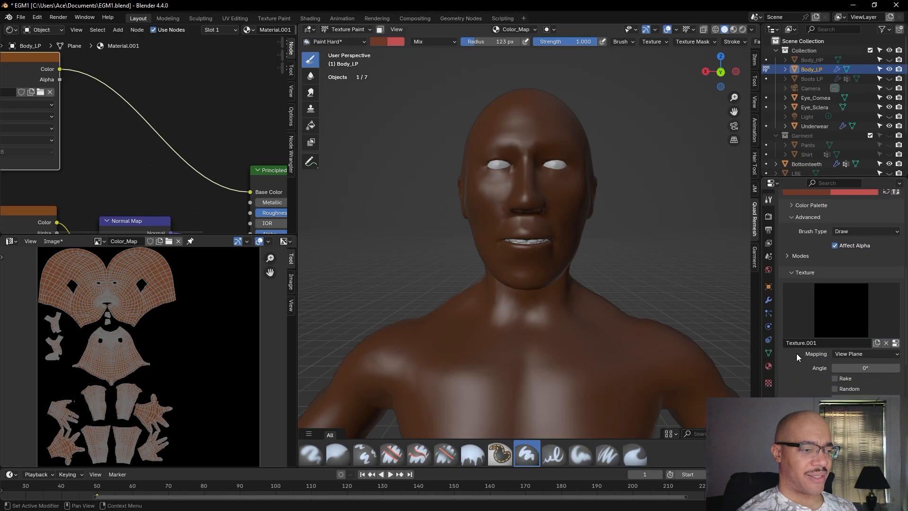
{"action": "scroll", "coordinate": [797, 353], "scroll_direction": "down", "scroll_amount": 2}
{"action": "left_click", "coordinate": [845, 319]}
{"action": "left_click", "coordinate": [845, 319]}
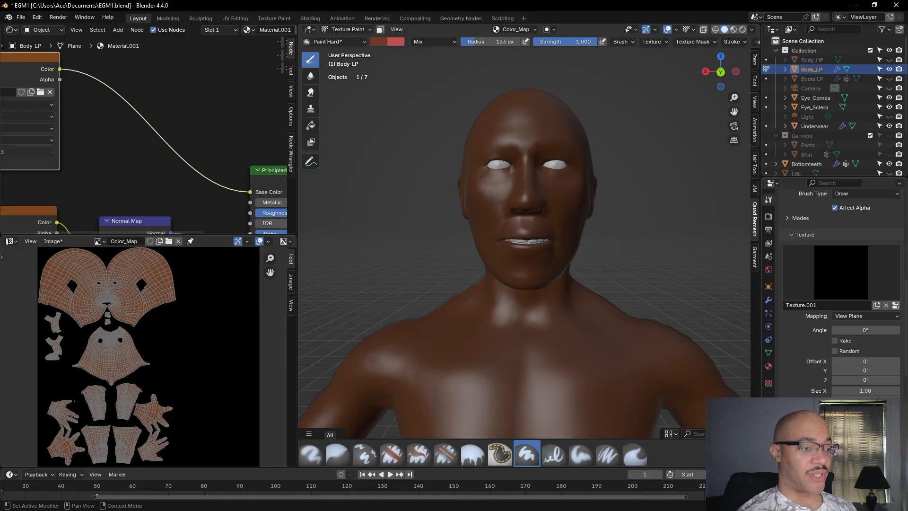
- Examine the available stroke methods and the spacing, dash, jitter and stabilize settings of the brush
{"action": "scroll", "coordinate": [842, 293], "scroll_direction": "down", "scroll_amount": 1}
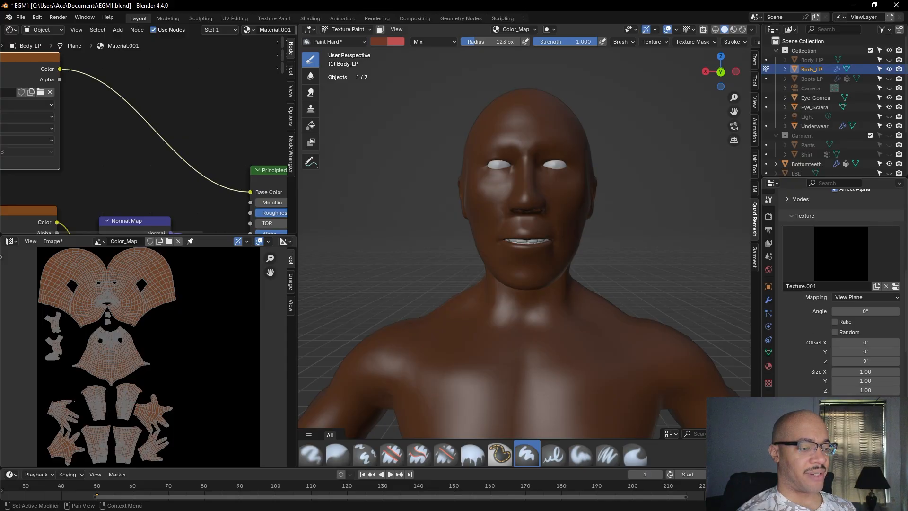
{"action": "scroll", "coordinate": [800, 385], "scroll_direction": "down", "scroll_amount": 4}
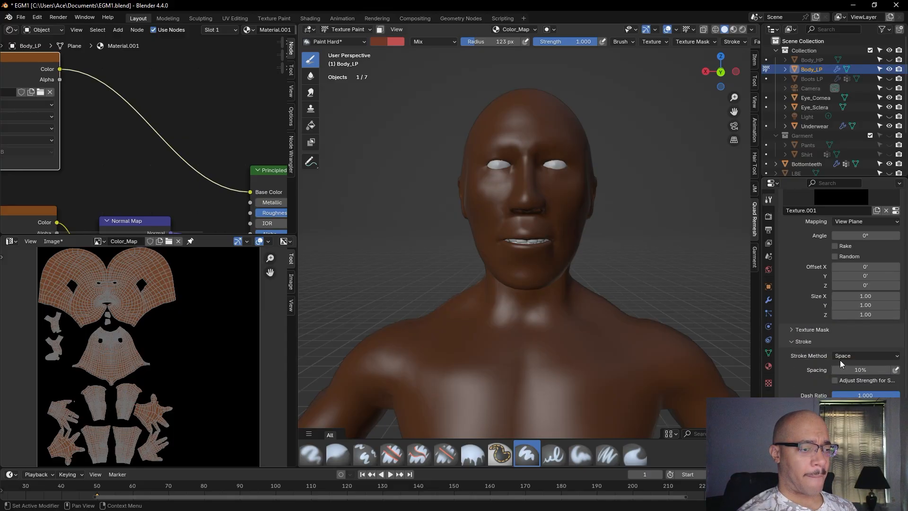
{"action": "left_click", "coordinate": [841, 357]}
{"action": "left_click", "coordinate": [840, 356]}
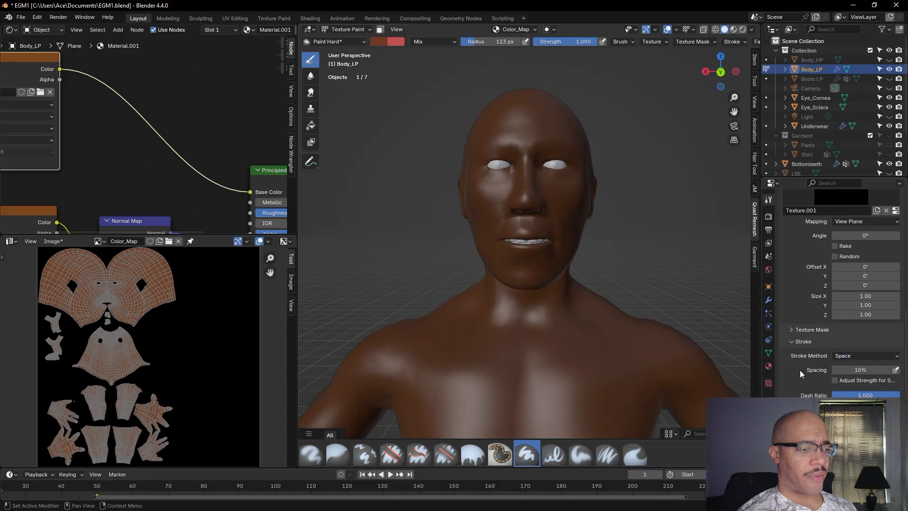
{"action": "scroll", "coordinate": [799, 370], "scroll_direction": "down", "scroll_amount": 4}
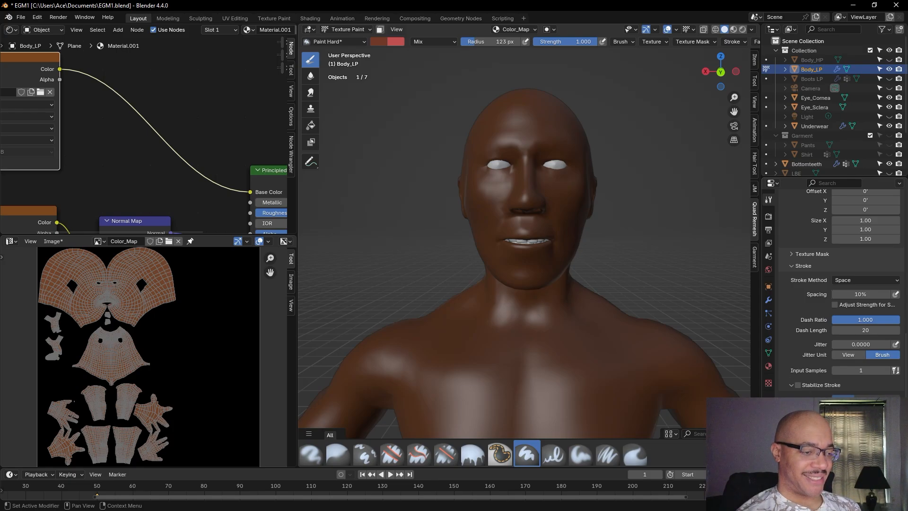
{"action": "scroll", "coordinate": [795, 378], "scroll_direction": "down", "scroll_amount": 3}
- Expand the brush's Falloff curve and review it with the symmetry, bleed and culling options
{"action": "left_click", "coordinate": [789, 365]}
{"action": "scroll", "coordinate": [797, 351], "scroll_direction": "down", "scroll_amount": 10}
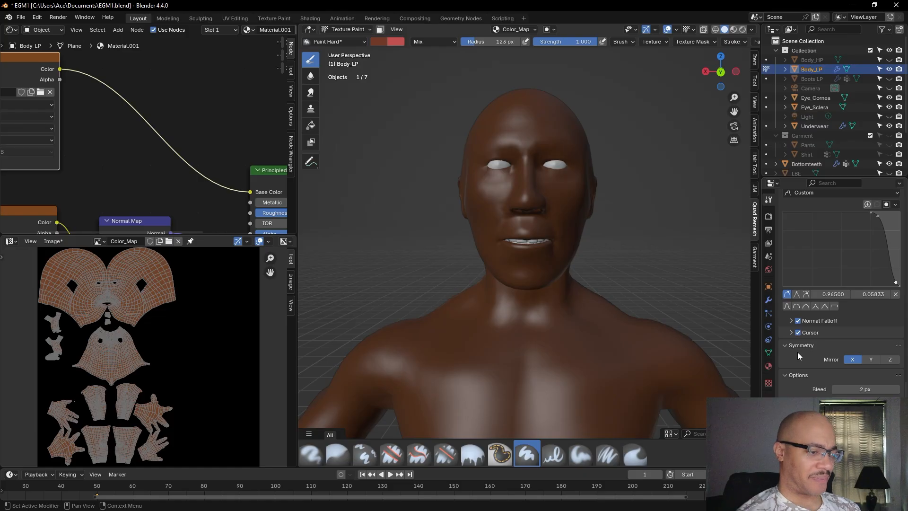
{"action": "scroll", "coordinate": [798, 352], "scroll_direction": "down", "scroll_amount": 3}
{"action": "scroll", "coordinate": [795, 352], "scroll_direction": "up", "scroll_amount": 1}
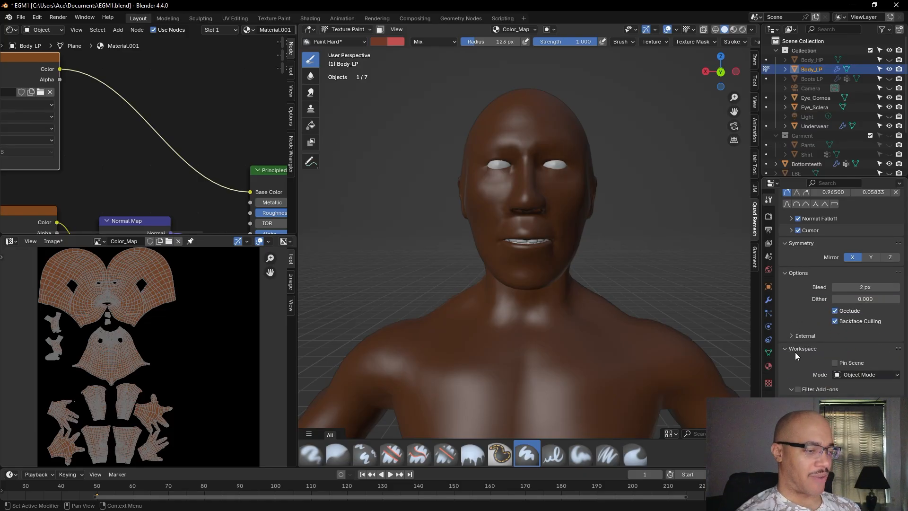
{"action": "scroll", "coordinate": [796, 352], "scroll_direction": "up", "scroll_amount": 2}
{"action": "scroll", "coordinate": [807, 344], "scroll_direction": "up", "scroll_amount": 10}
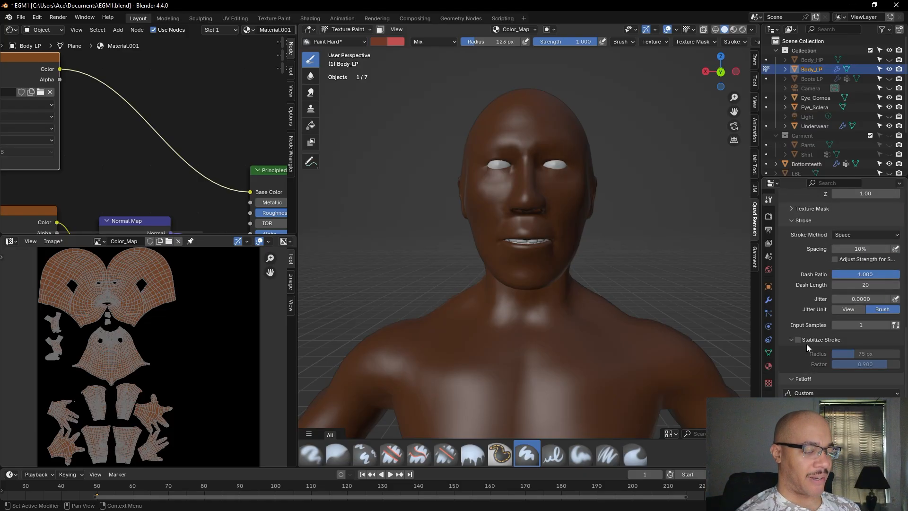
- Remove the texture from the Paint Hard brush and check which existing textures can be assigned
{"action": "scroll", "coordinate": [807, 344], "scroll_direction": "up", "scroll_amount": 10}
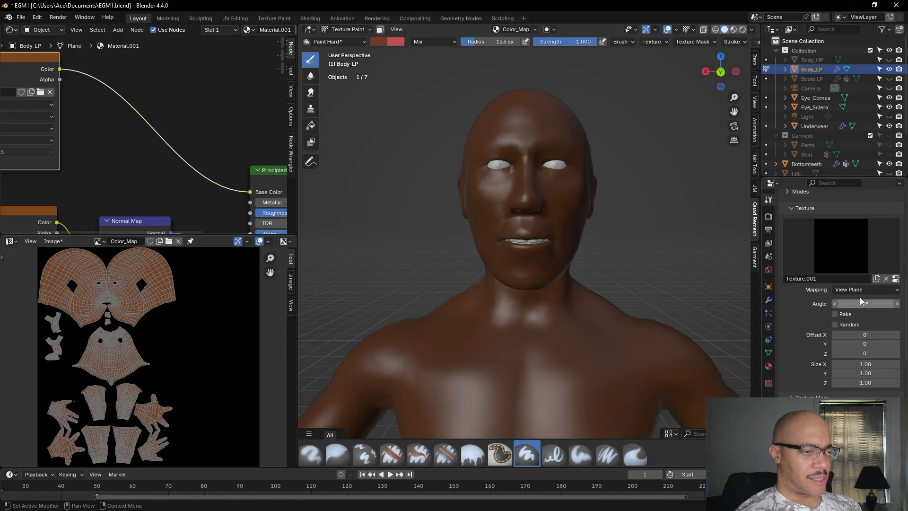
{"action": "left_click", "coordinate": [885, 279]}
{"action": "left_click", "coordinate": [858, 258]}
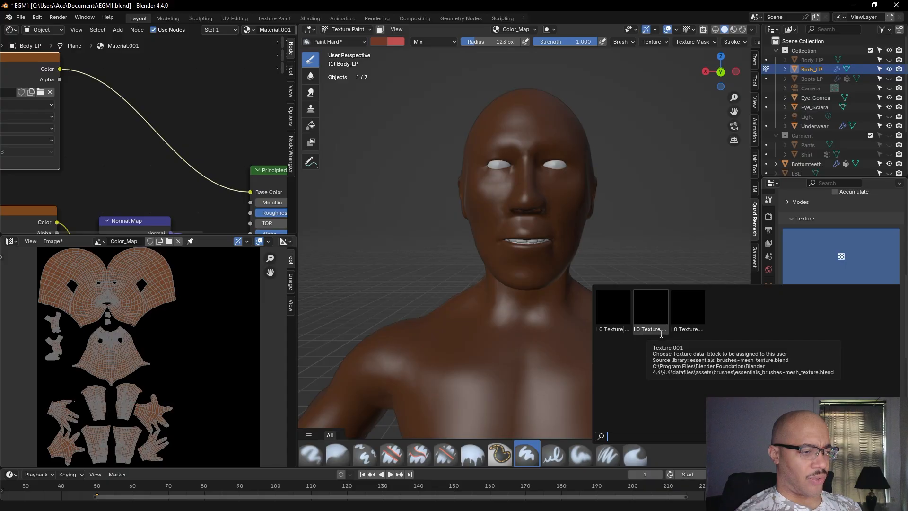
{"action": "left_click", "coordinate": [634, 314]}
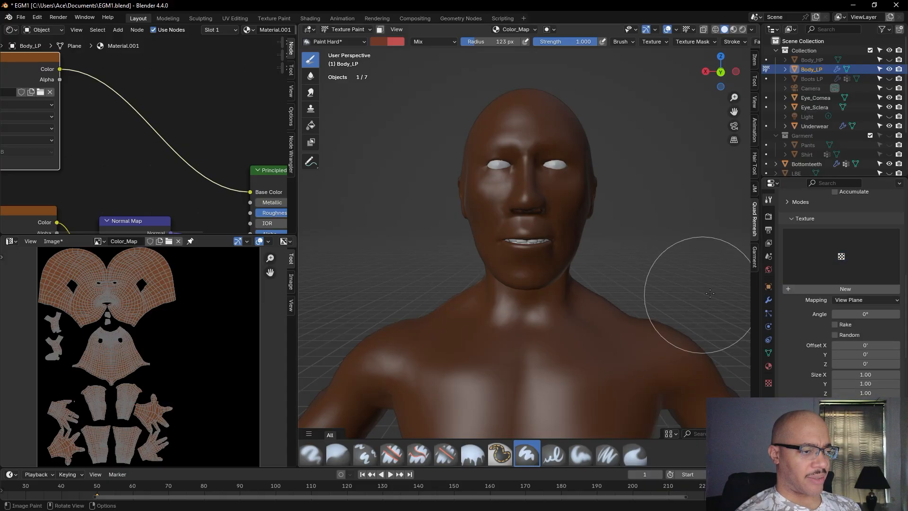
{"action": "left_click", "coordinate": [853, 290]}
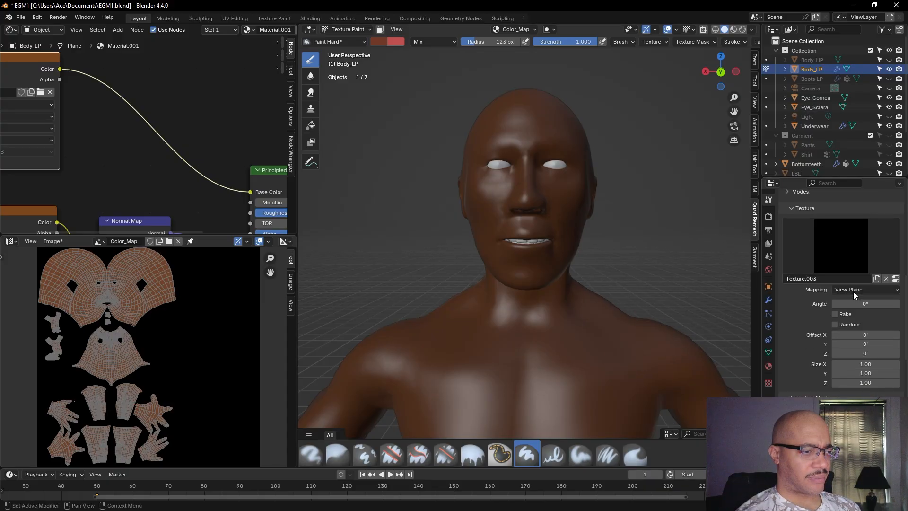
{"action": "left_click", "coordinate": [886, 279]}
{"action": "left_click", "coordinate": [848, 268]}
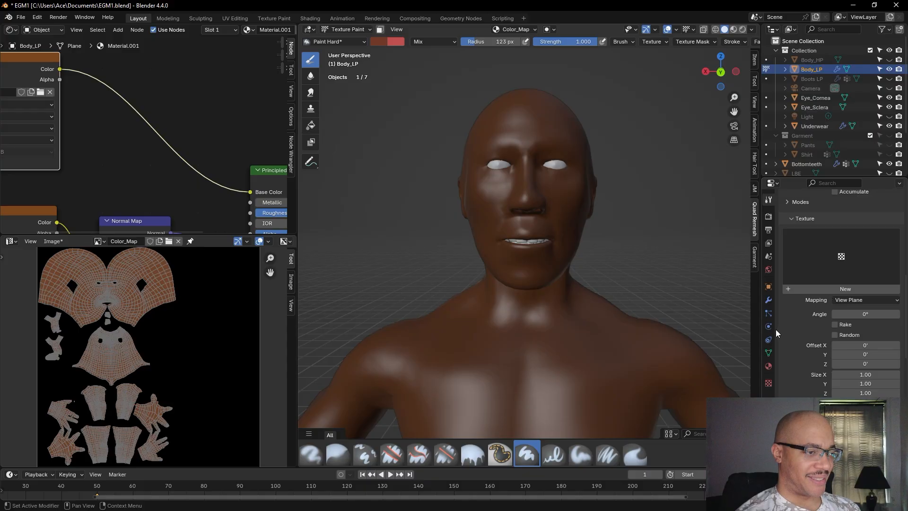
- Give the brush's Texture Mask a new texture and check its Pressure Masking options
{"action": "scroll", "coordinate": [802, 314], "scroll_direction": "down", "scroll_amount": 3}
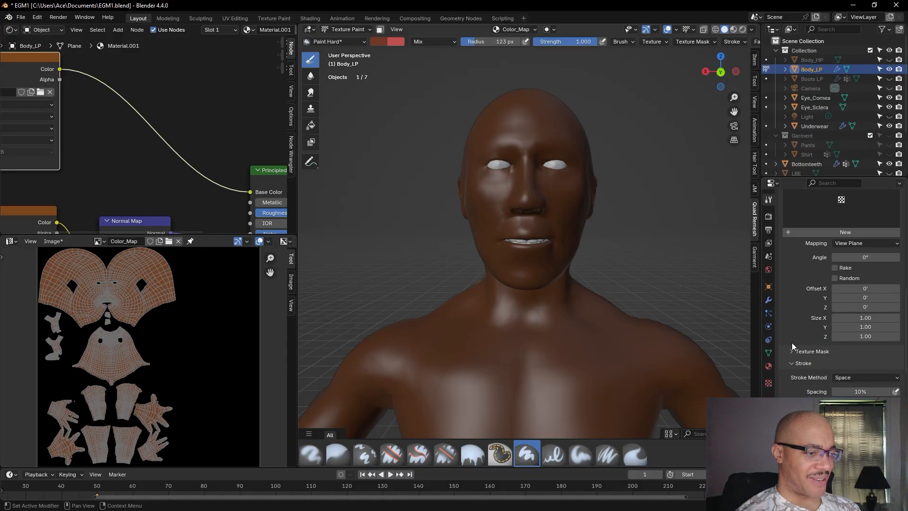
{"action": "left_click", "coordinate": [790, 351]}
{"action": "scroll", "coordinate": [813, 336], "scroll_direction": "down", "scroll_amount": 3}
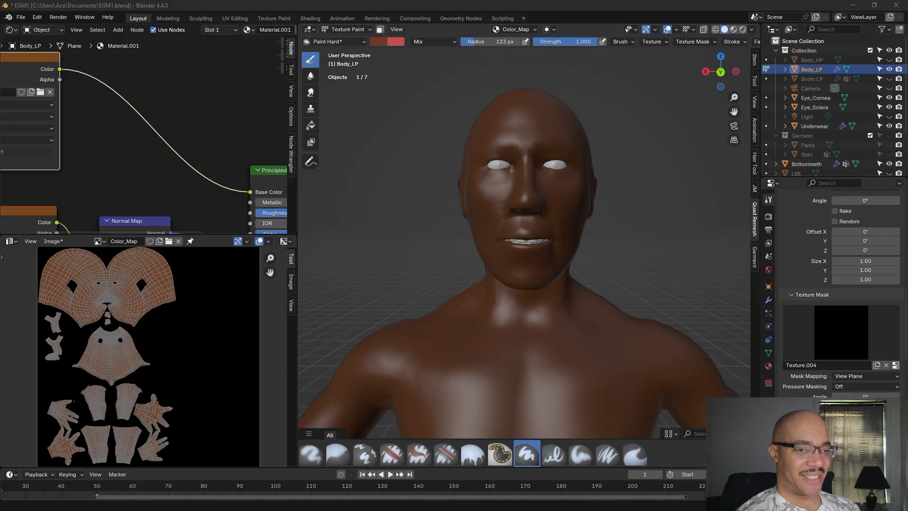
{"action": "scroll", "coordinate": [838, 359], "scroll_direction": "down", "scroll_amount": 2}
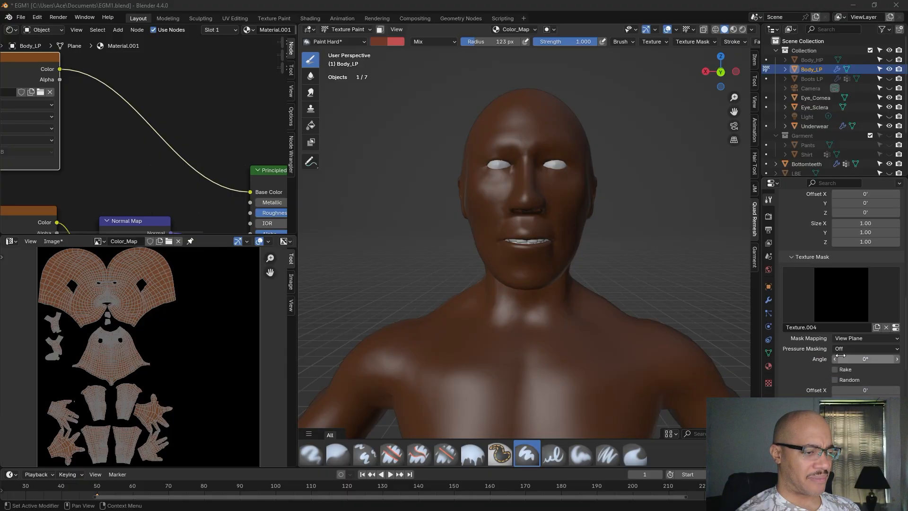
{"action": "left_click", "coordinate": [846, 349]}
{"action": "left_click", "coordinate": [847, 348]}
{"action": "scroll", "coordinate": [817, 331], "scroll_direction": "up", "scroll_amount": 8}
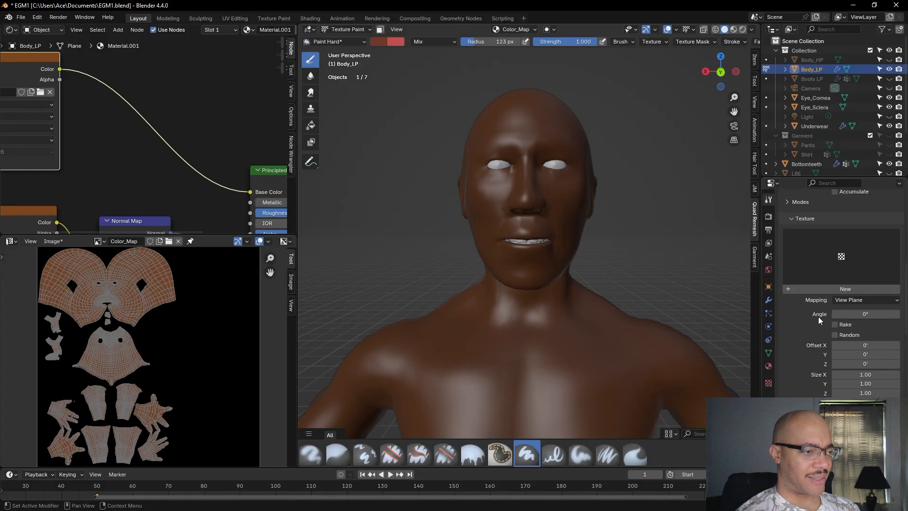
- Create a new Image or Movie texture for the brush in the texture properties
{"action": "left_click", "coordinate": [831, 248]}
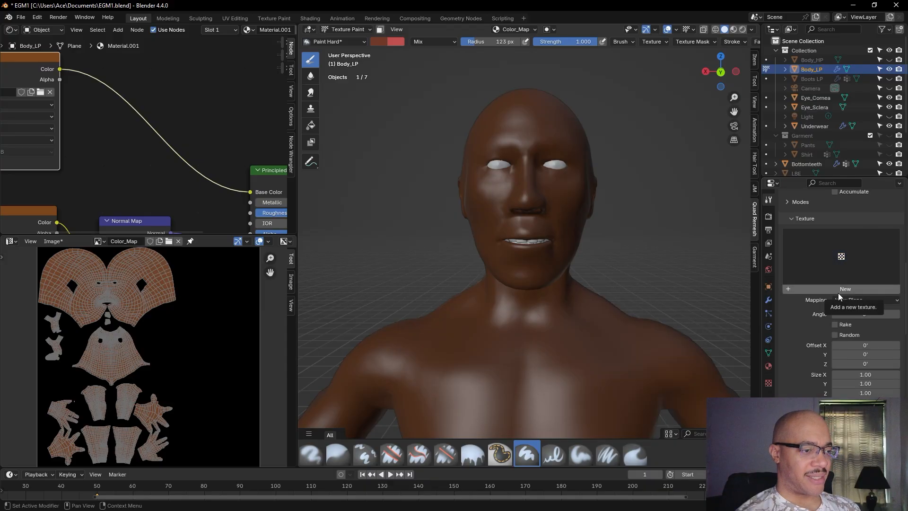
{"action": "left_click", "coordinate": [768, 383]}
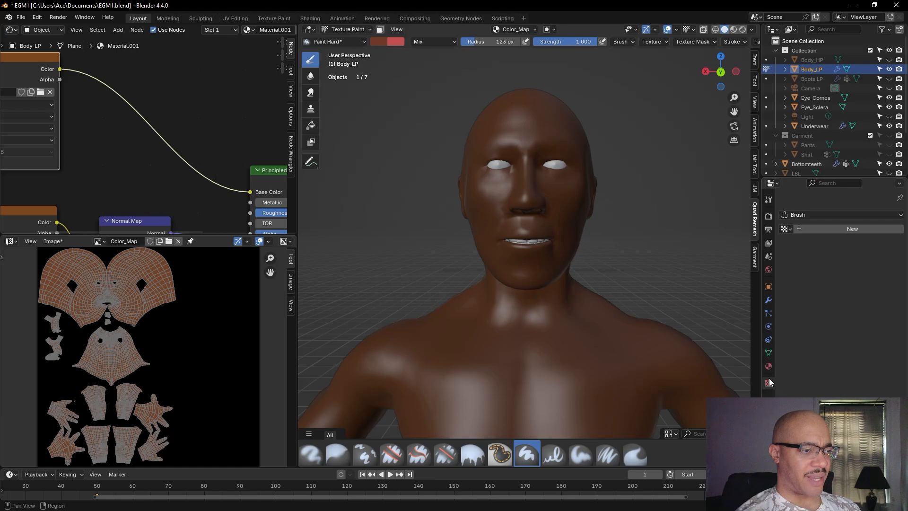
{"action": "left_click", "coordinate": [846, 228]}
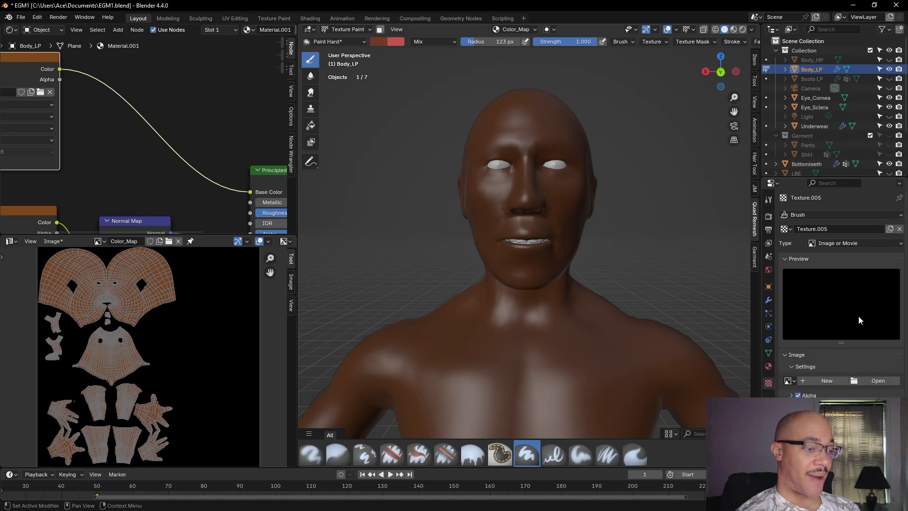
- Create a new 8192 x 8192 px image named Untitled for the brush texture, with the generated type Blank
{"action": "left_click", "coordinate": [827, 380]}
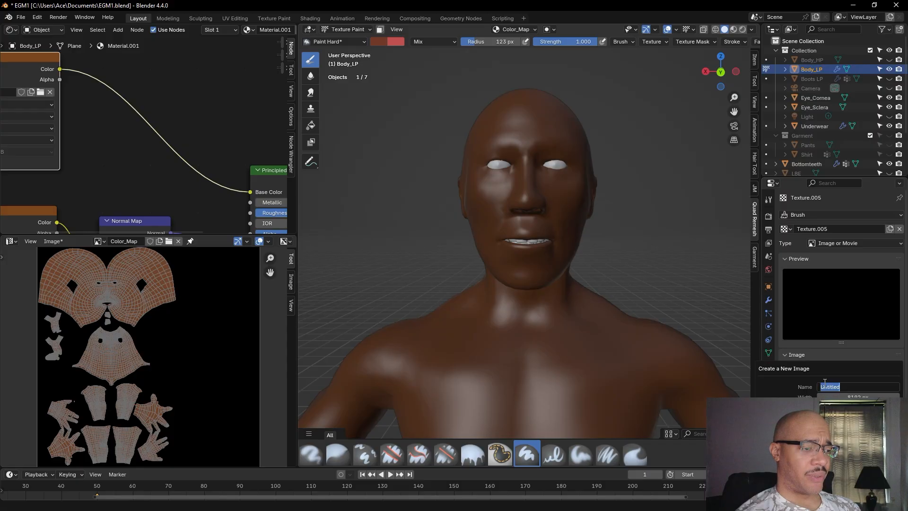
{"action": "left_click", "coordinate": [841, 336]}
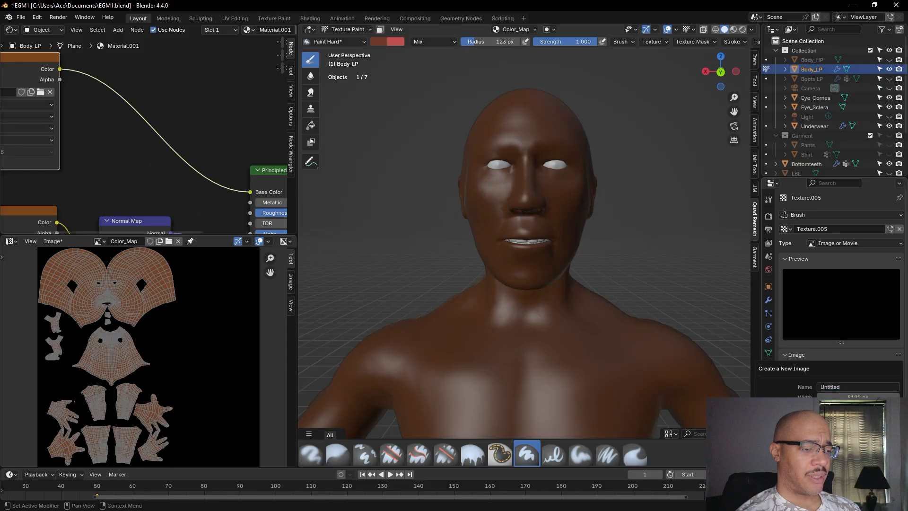
{"action": "scroll", "coordinate": [854, 331], "scroll_direction": "down", "scroll_amount": 1}
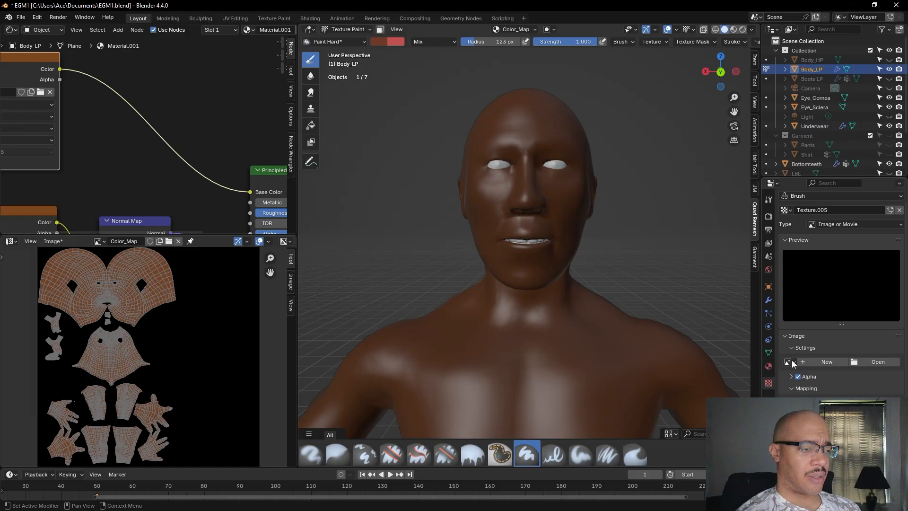
{"action": "left_click", "coordinate": [819, 361]}
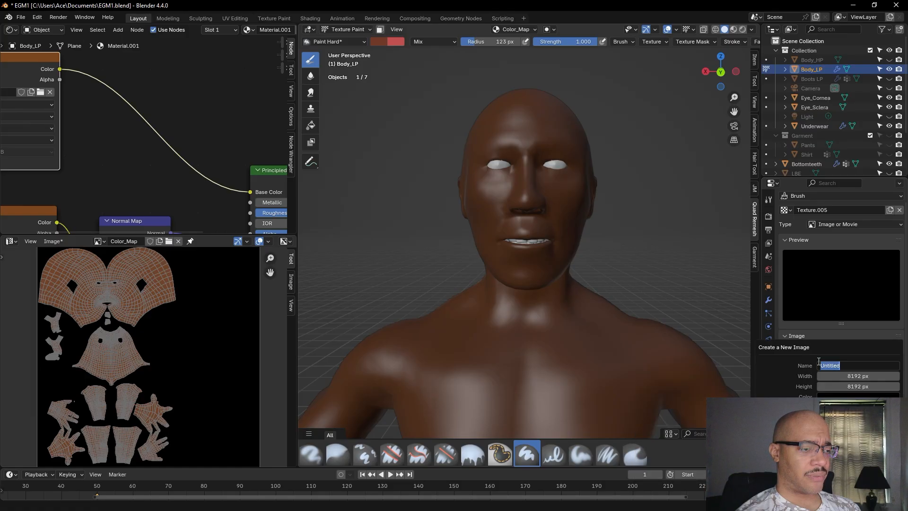
{"action": "key", "text": "Return"}
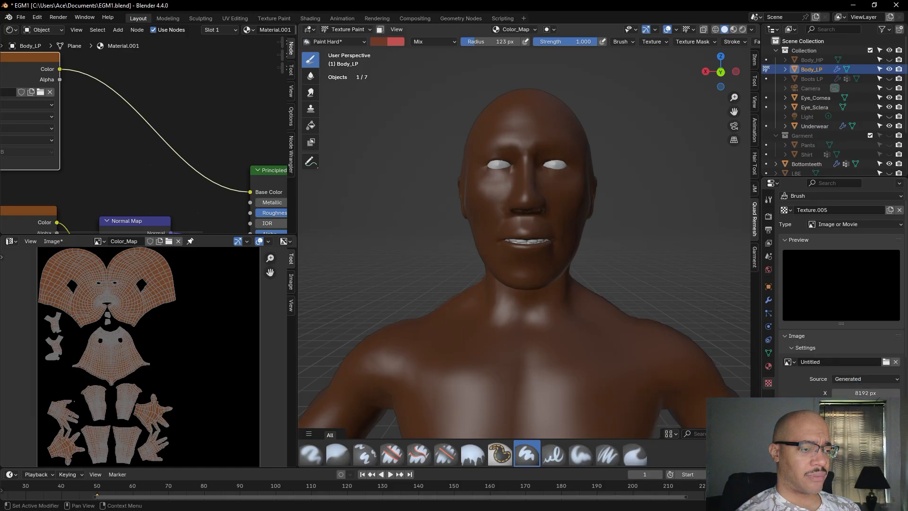
{"action": "scroll", "coordinate": [818, 379], "scroll_direction": "down", "scroll_amount": 3}
{"action": "left_click", "coordinate": [842, 370]}
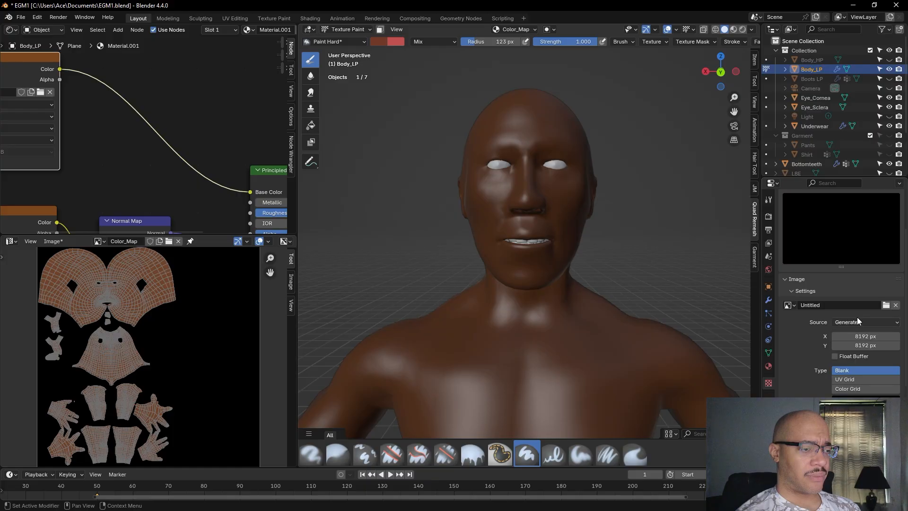
- Review the new image's source, color space, alpha, mapping and color settings in the texture properties
{"action": "scroll", "coordinate": [804, 353], "scroll_direction": "down", "scroll_amount": 2}
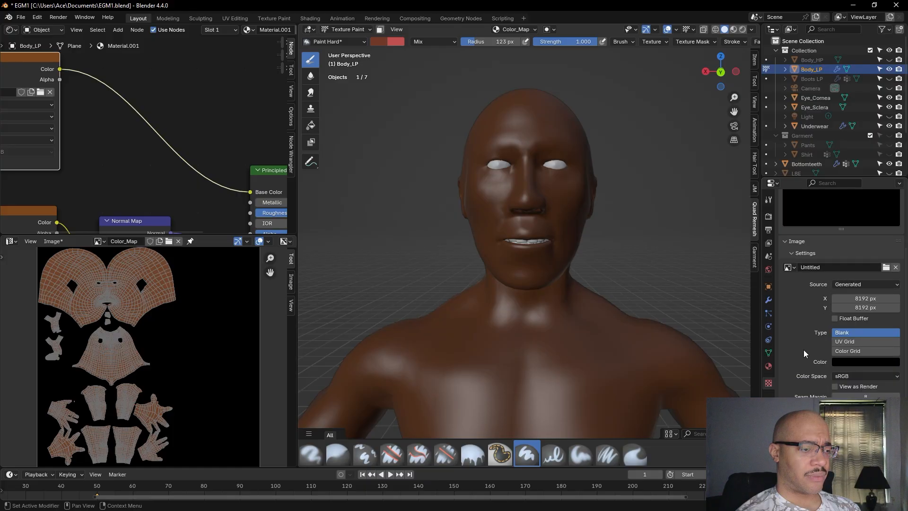
{"action": "scroll", "coordinate": [804, 350], "scroll_direction": "down", "scroll_amount": 4}
{"action": "scroll", "coordinate": [805, 351], "scroll_direction": "down", "scroll_amount": 6}
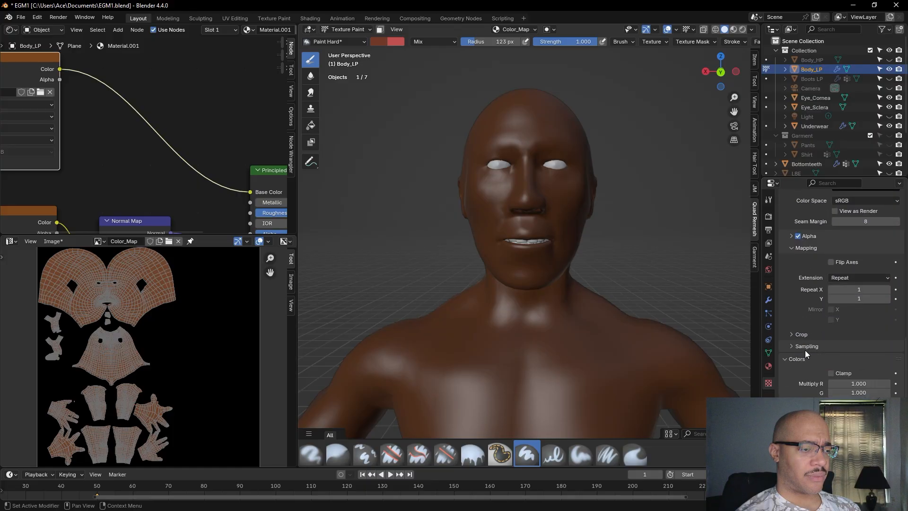
{"action": "scroll", "coordinate": [805, 351], "scroll_direction": "up", "scroll_amount": 5}
{"action": "scroll", "coordinate": [805, 350], "scroll_direction": "up", "scroll_amount": 4}
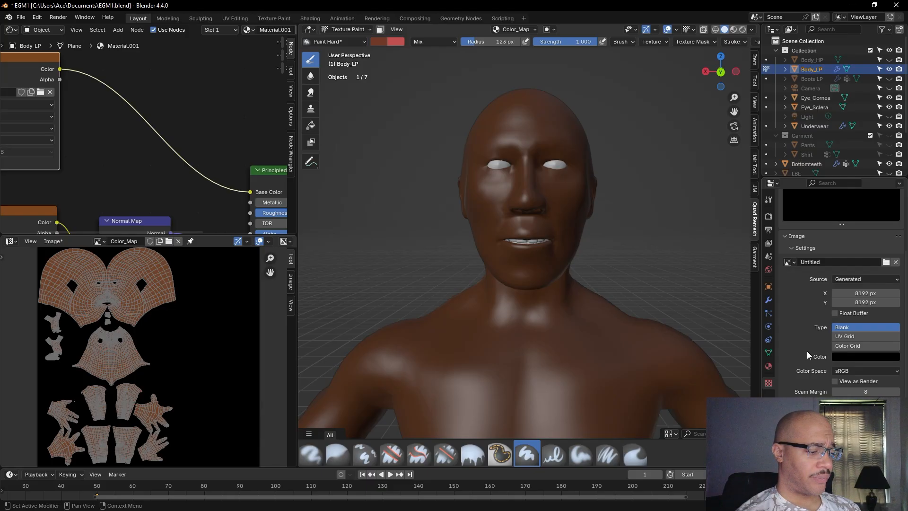
{"action": "scroll", "coordinate": [828, 313], "scroll_direction": "up", "scroll_amount": 3}
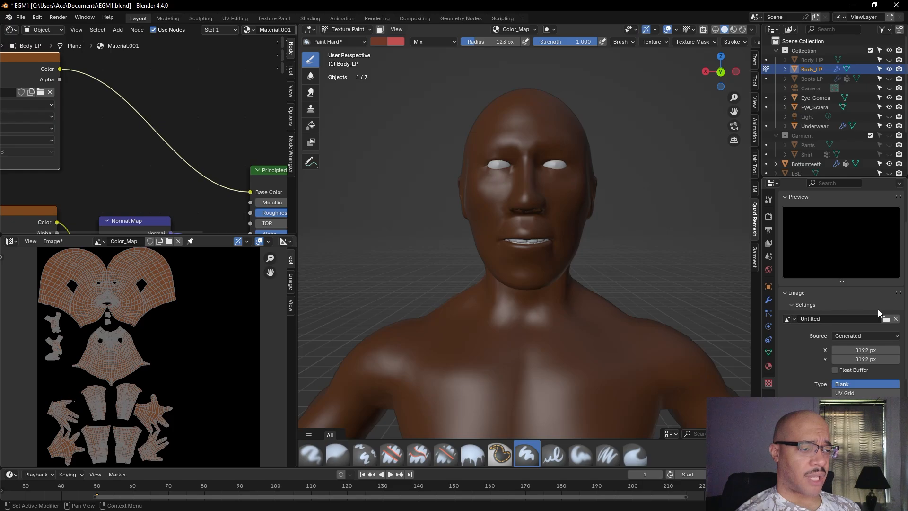
- Check the mapping modes for the texture in the Paint Hard brush settings and collapse the Texture Mask section
{"action": "left_click", "coordinate": [769, 217]}
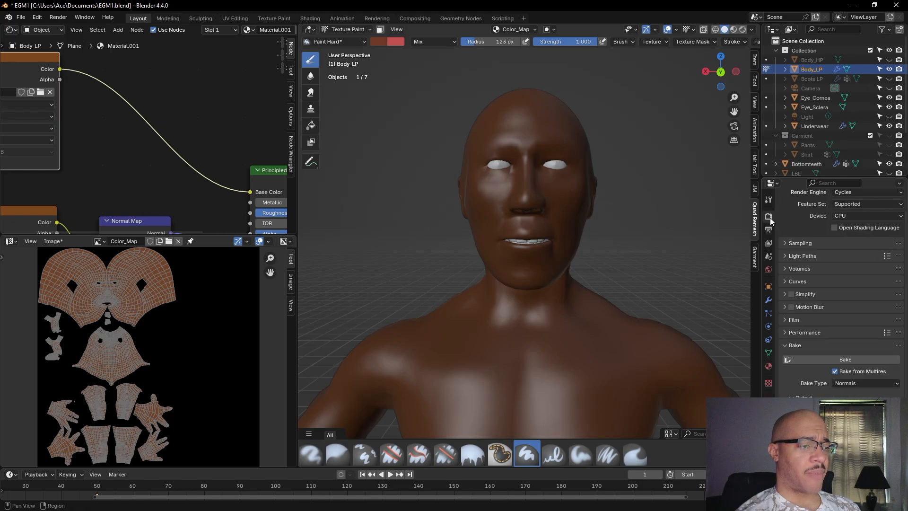
{"action": "left_click", "coordinate": [769, 199]}
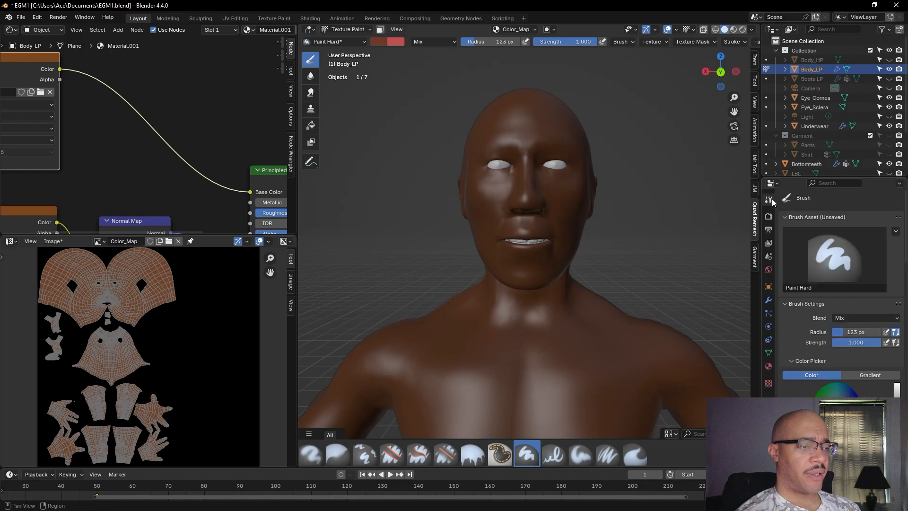
{"action": "scroll", "coordinate": [864, 316], "scroll_direction": "down", "scroll_amount": 10}
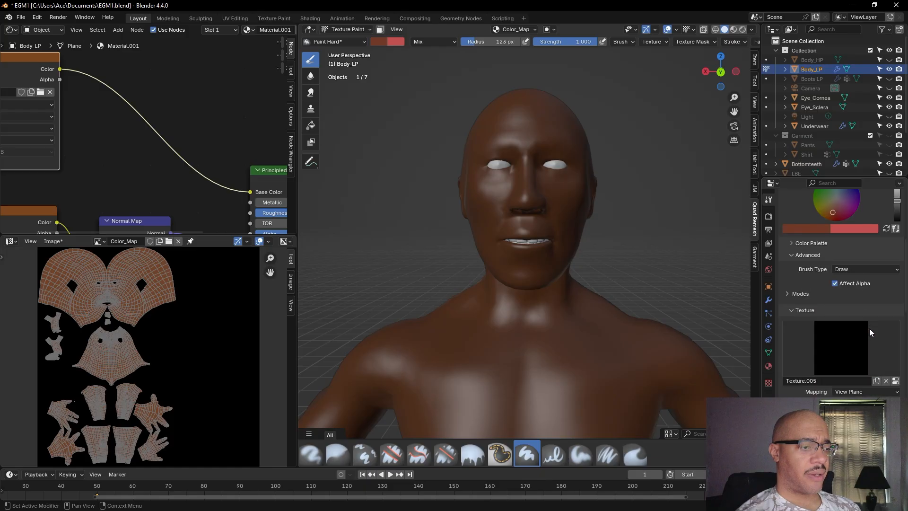
{"action": "left_click", "coordinate": [860, 337]}
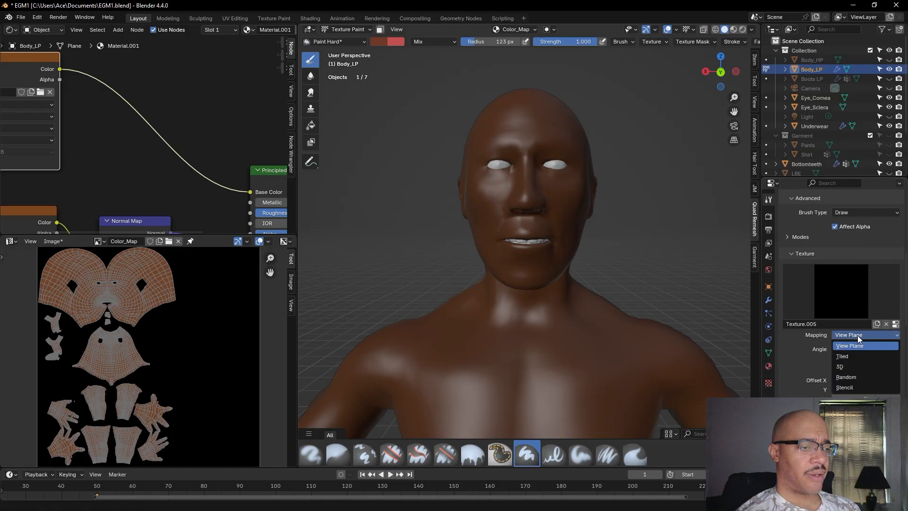
{"action": "scroll", "coordinate": [815, 365], "scroll_direction": "down", "scroll_amount": 5}
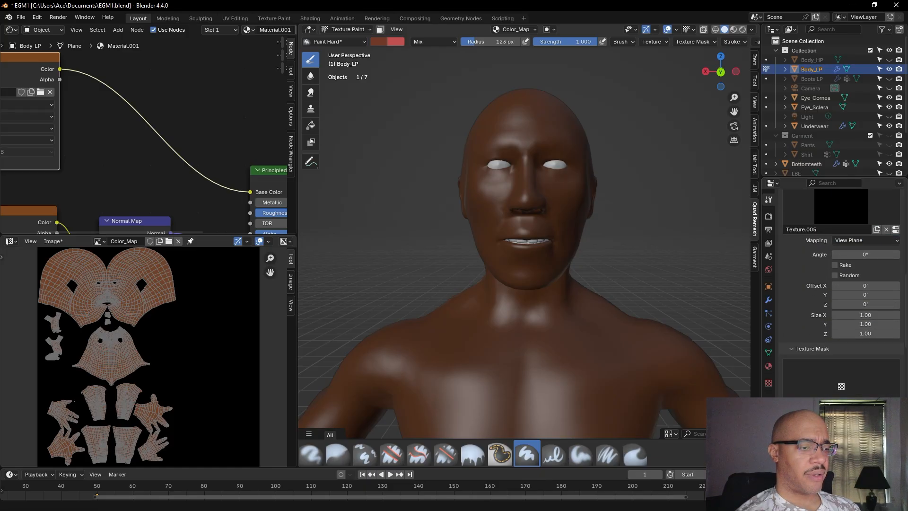
{"action": "left_click", "coordinate": [799, 349]}
{"action": "scroll", "coordinate": [813, 338], "scroll_direction": "down", "scroll_amount": 4}
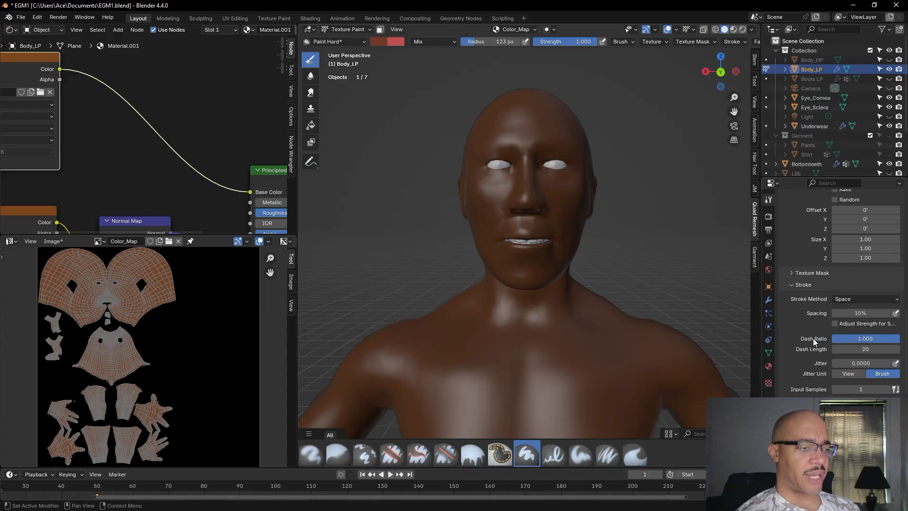
- Examine the brush's available stroke methods along with its Falloff, Symmetry and Options settings
{"action": "left_click", "coordinate": [862, 300]}
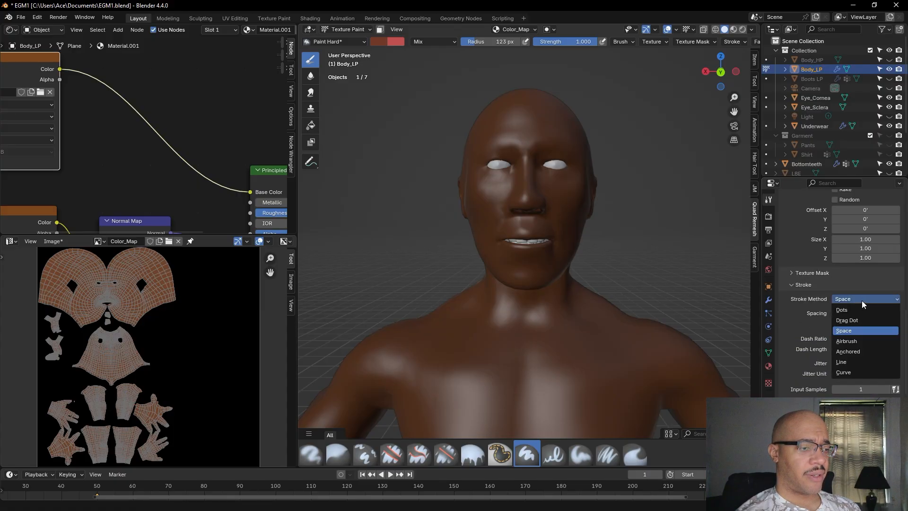
{"action": "left_click", "coordinate": [861, 300]}
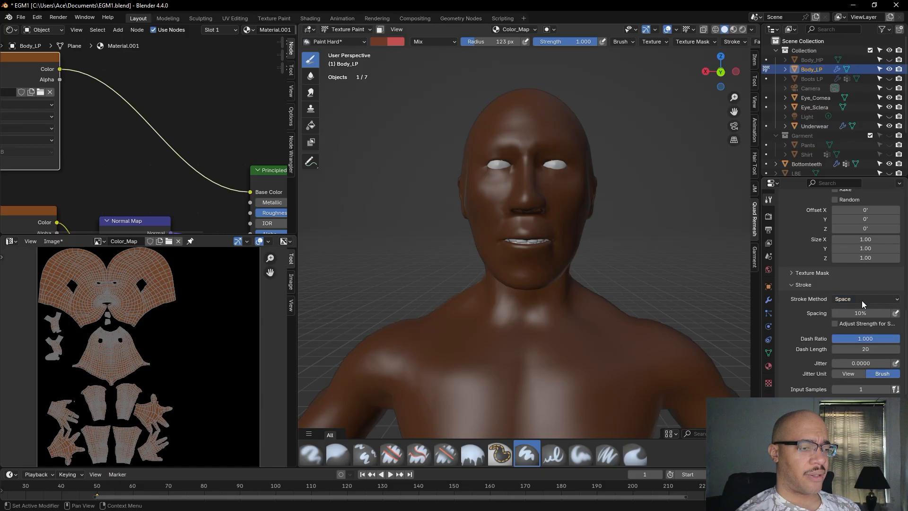
{"action": "scroll", "coordinate": [818, 364], "scroll_direction": "down", "scroll_amount": 5}
{"action": "scroll", "coordinate": [816, 364], "scroll_direction": "down", "scroll_amount": 12}
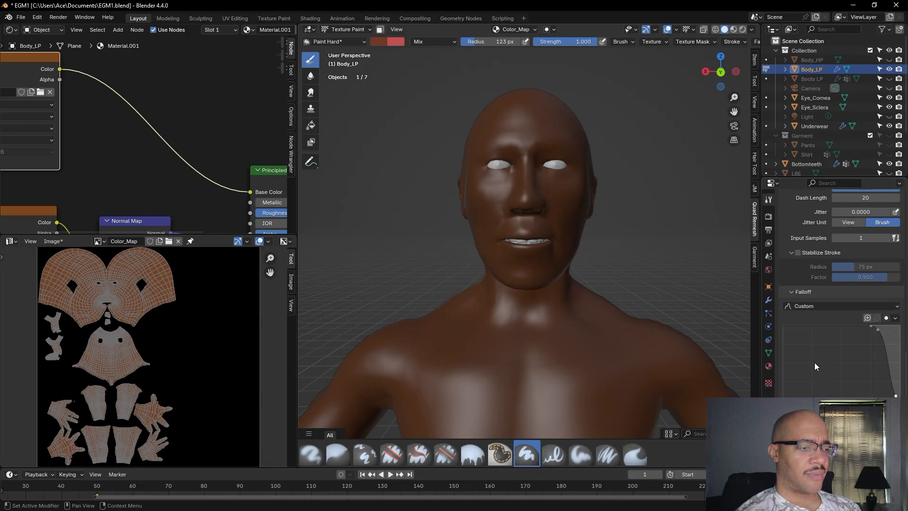
{"action": "scroll", "coordinate": [804, 359], "scroll_direction": "up", "scroll_amount": 10}
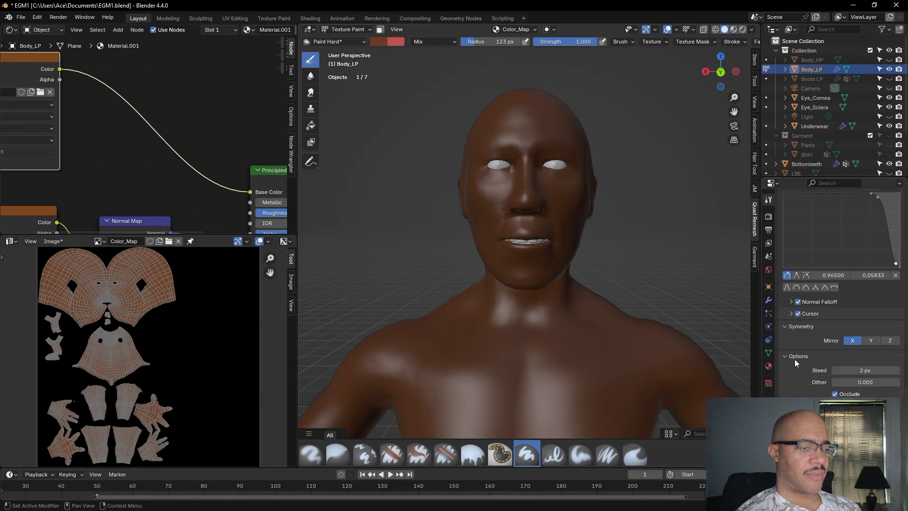
- Check the surface settings of Material.001 and return to the brush texture's image properties
{"action": "left_click", "coordinate": [770, 379]}
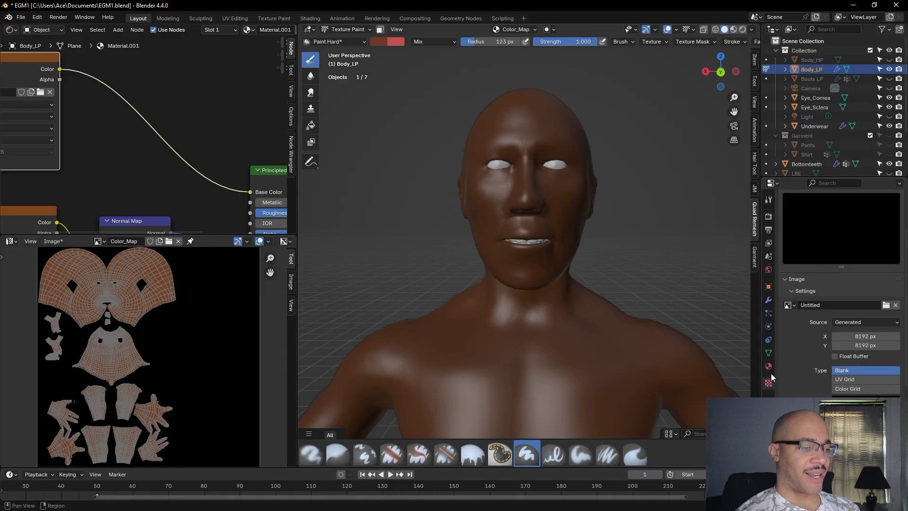
{"action": "left_click", "coordinate": [772, 370]}
{"action": "scroll", "coordinate": [841, 302], "scroll_direction": "up", "scroll_amount": 3}
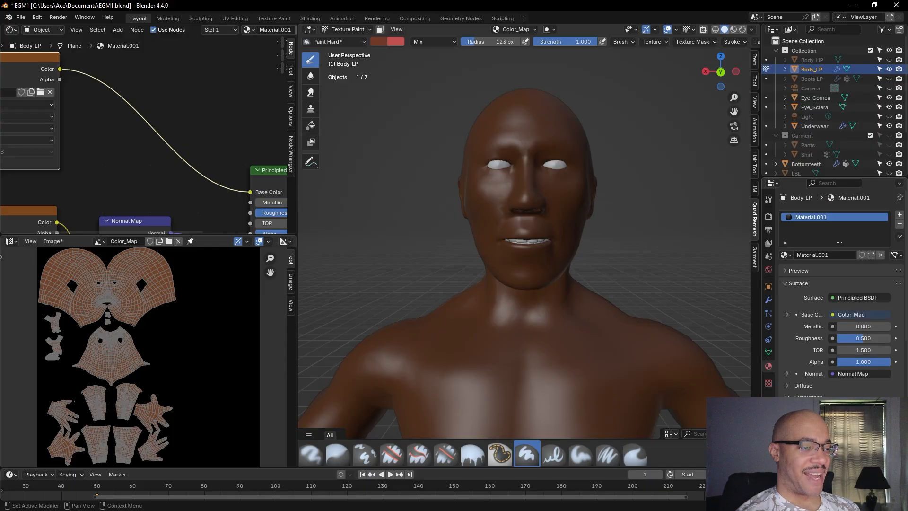
{"action": "left_click", "coordinate": [768, 383]}
{"action": "scroll", "coordinate": [813, 331], "scroll_direction": "down", "scroll_amount": 2}
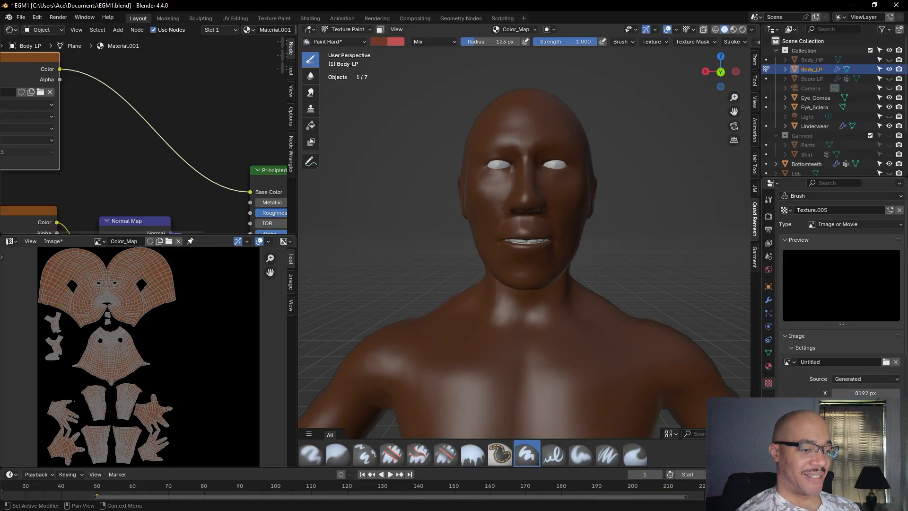
- Enable Clamp in the Colors settings of the brush's image texture
{"action": "left_click", "coordinate": [845, 360]}
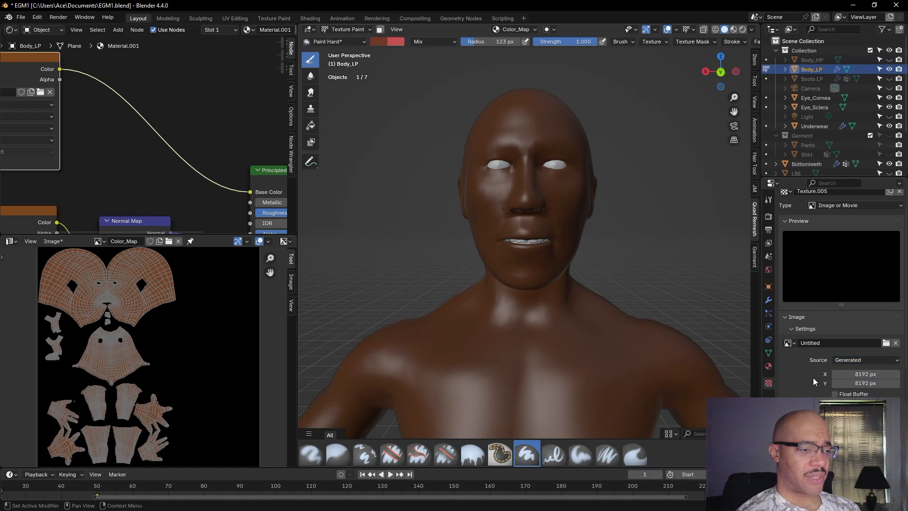
{"action": "left_click", "coordinate": [826, 317]}
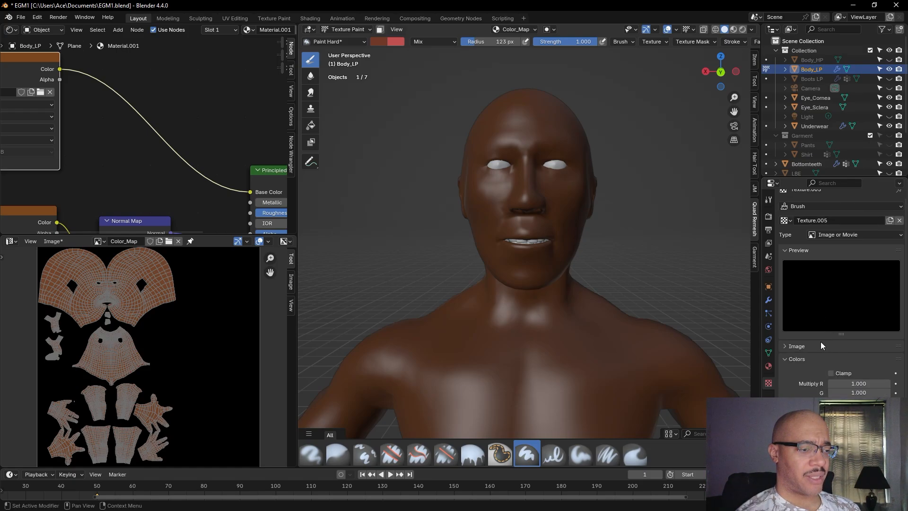
{"action": "left_click", "coordinate": [821, 346]}
{"action": "scroll", "coordinate": [822, 346], "scroll_direction": "down", "scroll_amount": 6}
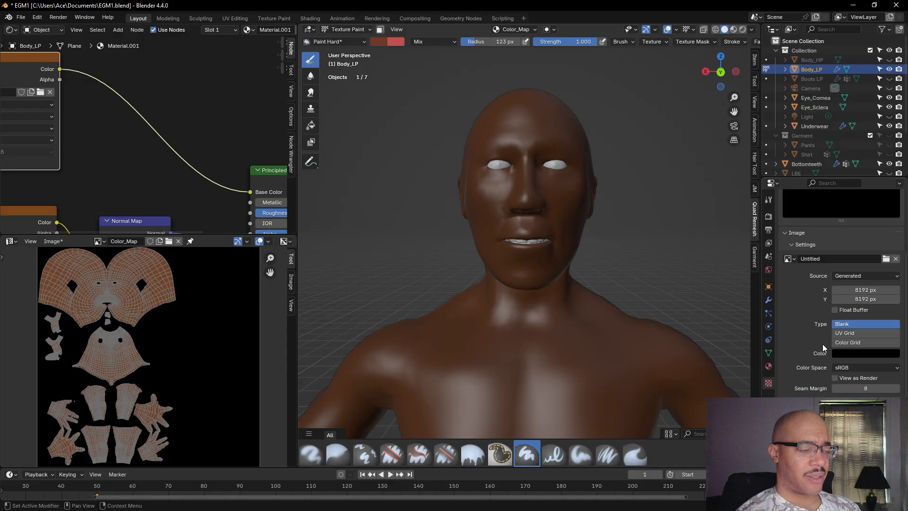
{"action": "scroll", "coordinate": [822, 344], "scroll_direction": "down", "scroll_amount": 8}
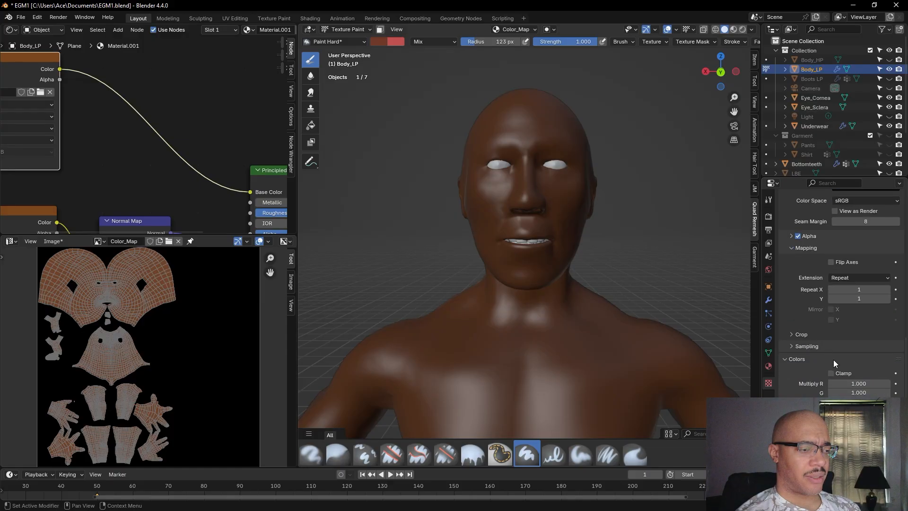
{"action": "left_click", "coordinate": [839, 373]}
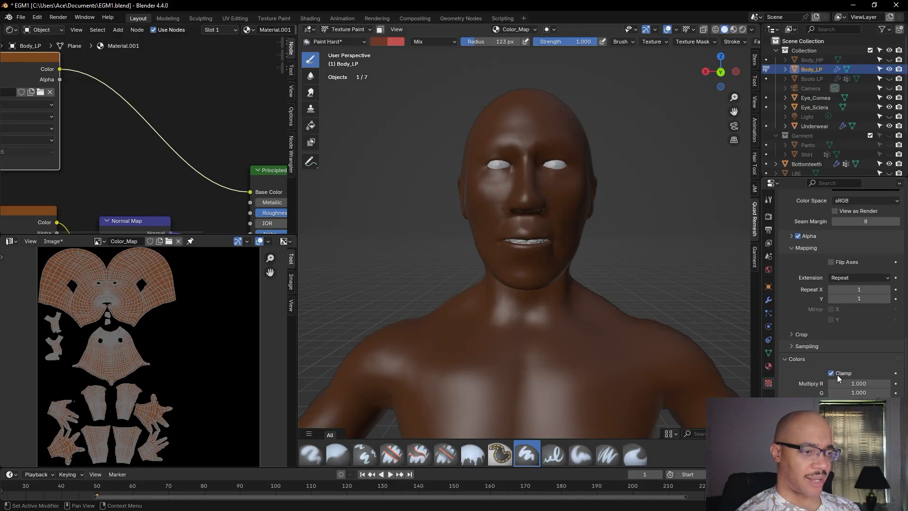
- Examine the brush texture's image source, mapping Extension modes and Crop settings
{"action": "left_click", "coordinate": [866, 279]}
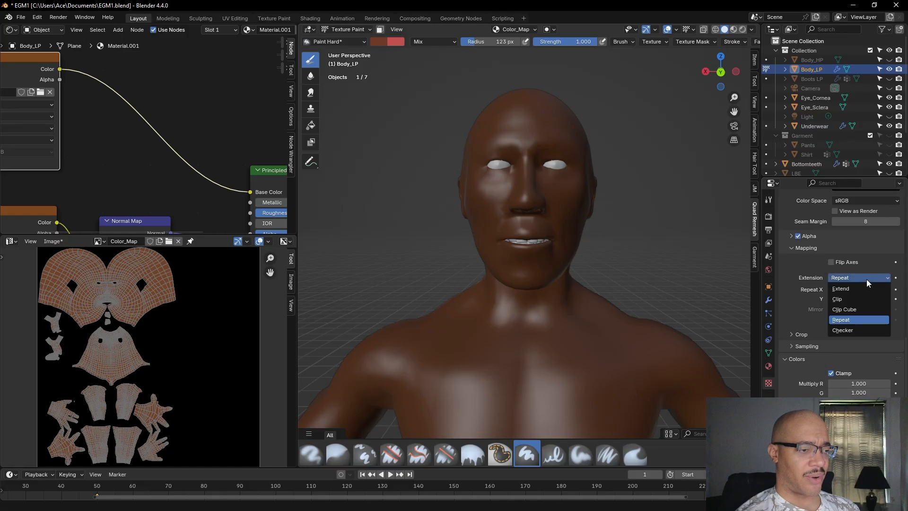
{"action": "scroll", "coordinate": [830, 311], "scroll_direction": "up", "scroll_amount": 7}
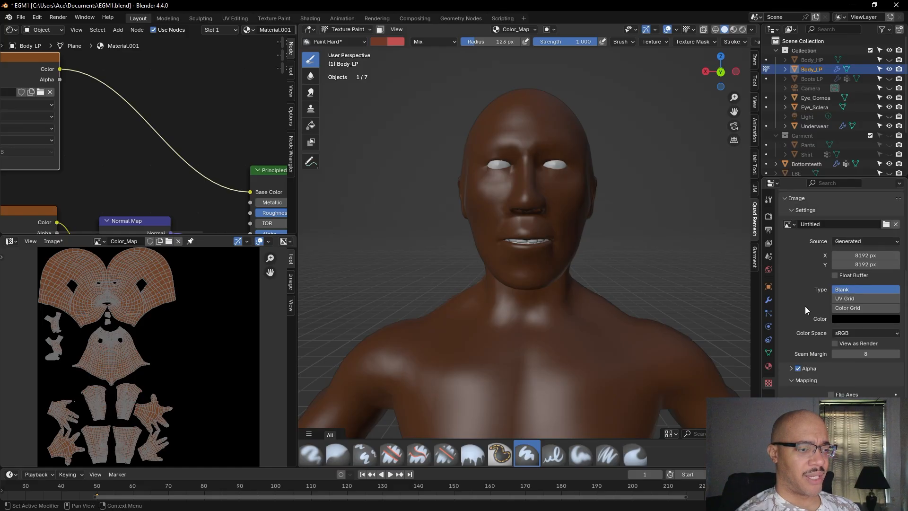
{"action": "scroll", "coordinate": [799, 277], "scroll_direction": "up", "scroll_amount": 4}
{"action": "scroll", "coordinate": [800, 277], "scroll_direction": "up", "scroll_amount": 2}
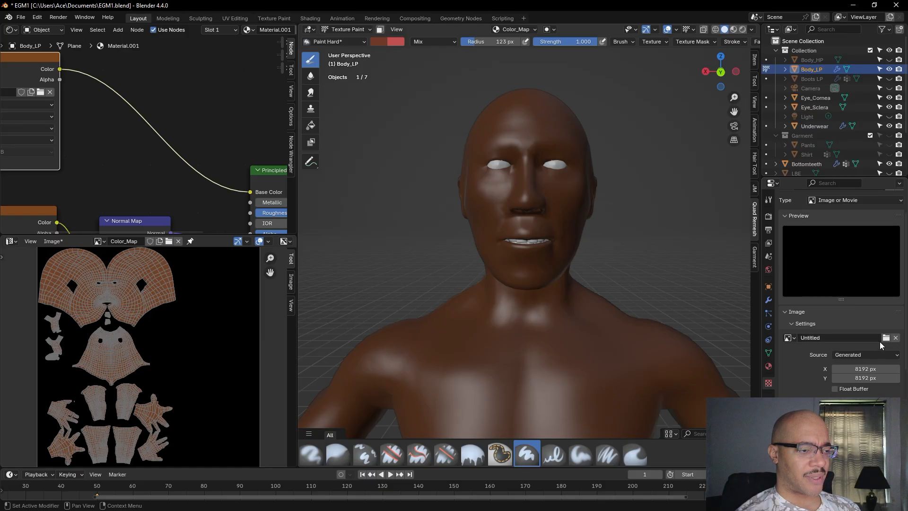
{"action": "left_click", "coordinate": [870, 353]}
{"action": "scroll", "coordinate": [811, 378], "scroll_direction": "down", "scroll_amount": 3}
{"action": "scroll", "coordinate": [811, 378], "scroll_direction": "down", "scroll_amount": 3}
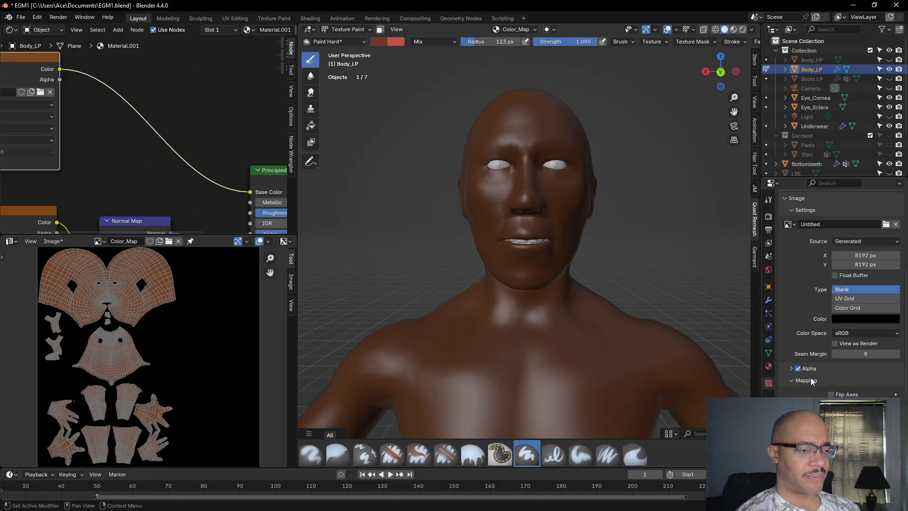
{"action": "scroll", "coordinate": [809, 378], "scroll_direction": "down", "scroll_amount": 3}
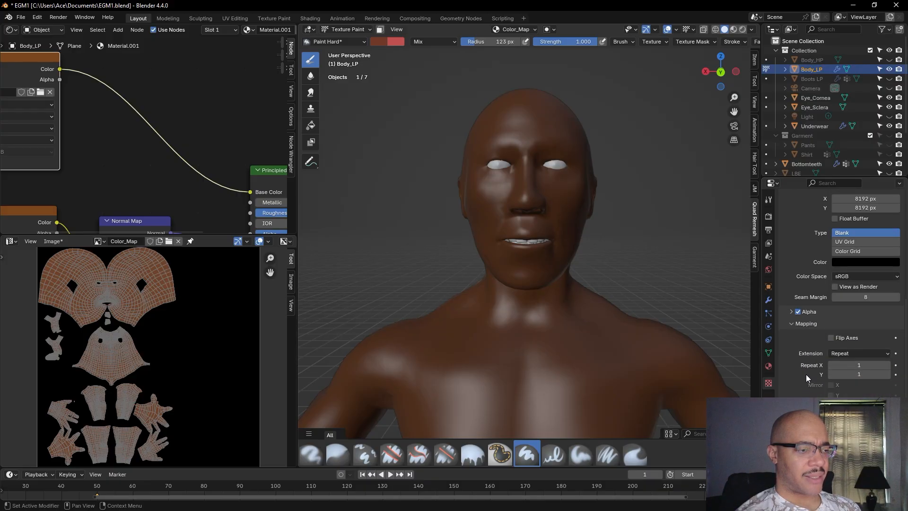
{"action": "scroll", "coordinate": [806, 373], "scroll_direction": "down", "scroll_amount": 2}
{"action": "left_click", "coordinate": [856, 316]}
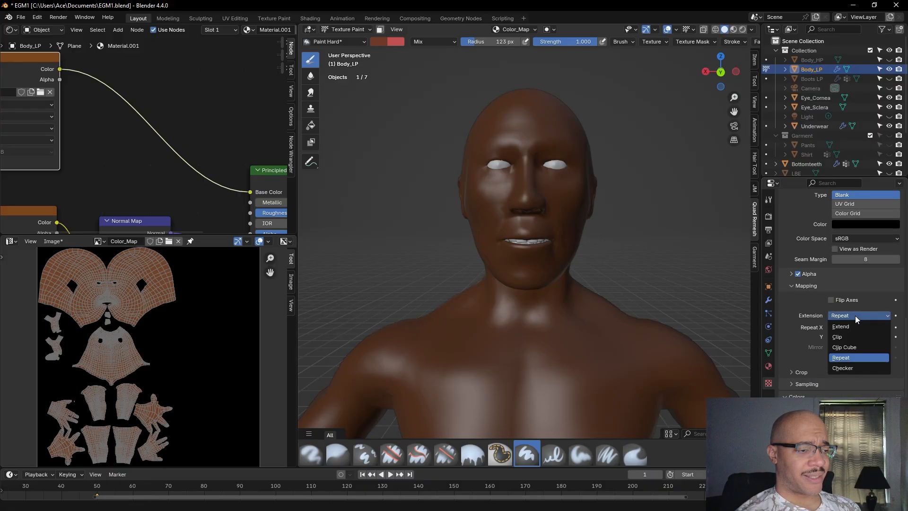
{"action": "scroll", "coordinate": [810, 343], "scroll_direction": "down", "scroll_amount": 2}
{"action": "left_click", "coordinate": [793, 334]}
{"action": "left_click", "coordinate": [793, 334]}
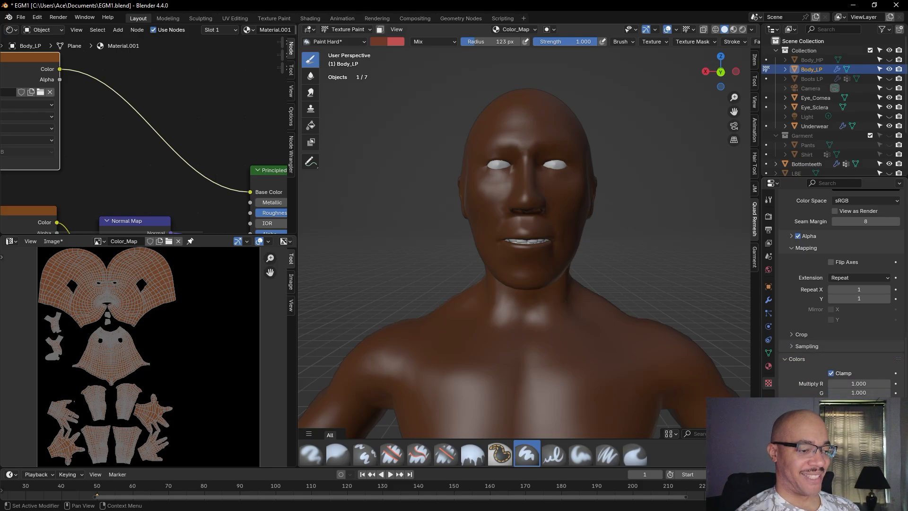
- Change the brush texture's type from Image or Movie to Clouds
{"action": "scroll", "coordinate": [841, 284], "scroll_direction": "up", "scroll_amount": 10}
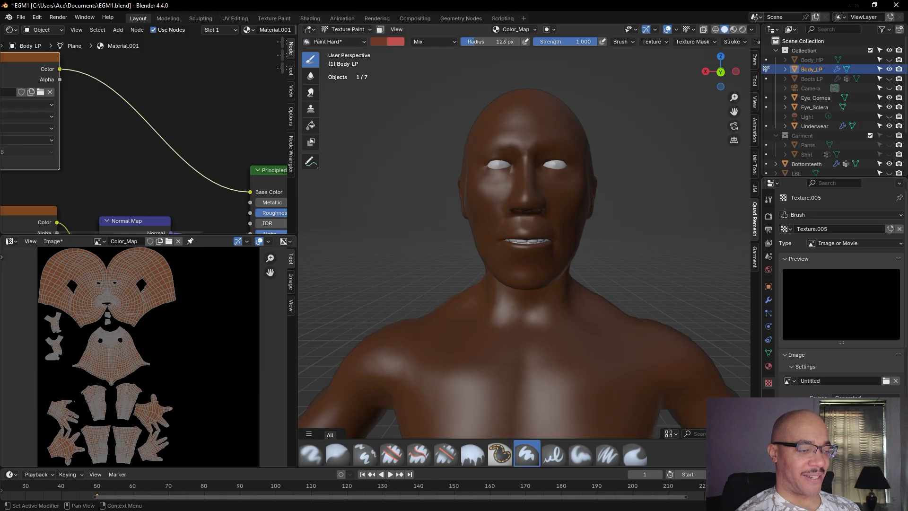
{"action": "left_click", "coordinate": [867, 244]}
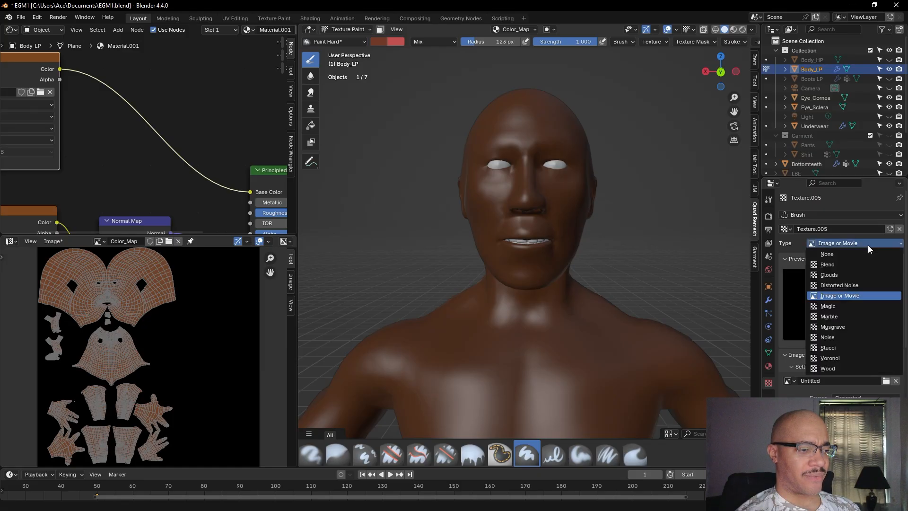
{"action": "left_click", "coordinate": [845, 274]}
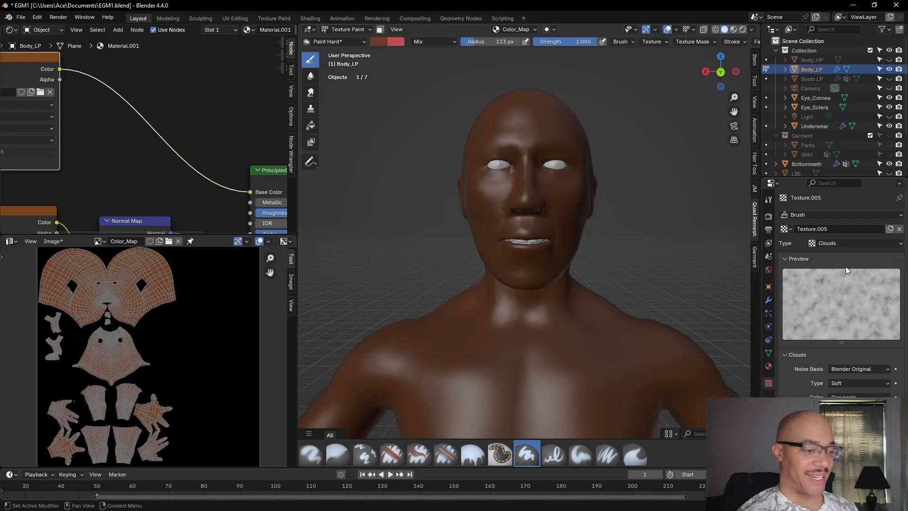
{"action": "scroll", "coordinate": [787, 358], "scroll_direction": "down", "scroll_amount": 3}
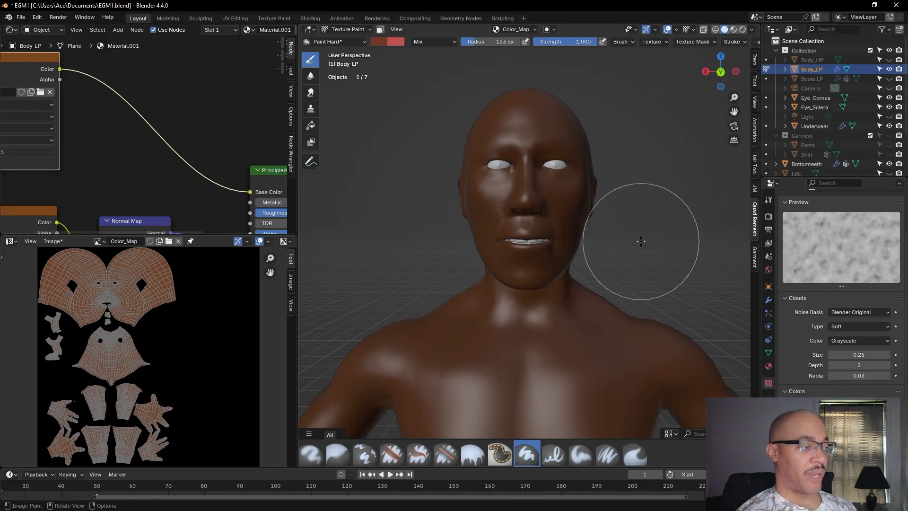
- Switch the viewport to Material Preview shading and examine the textured body from near and far
{"action": "left_click", "coordinate": [734, 30]}
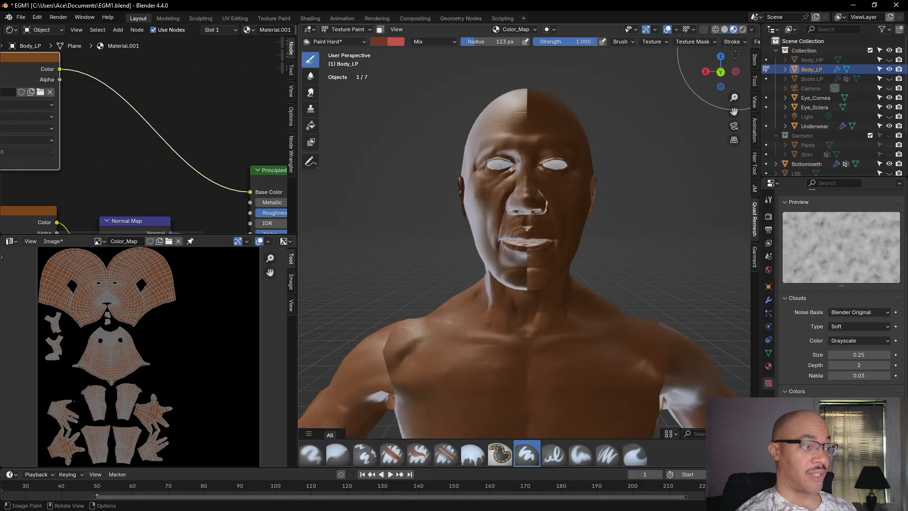
{"action": "scroll", "coordinate": [683, 187], "scroll_direction": "down", "scroll_amount": 6}
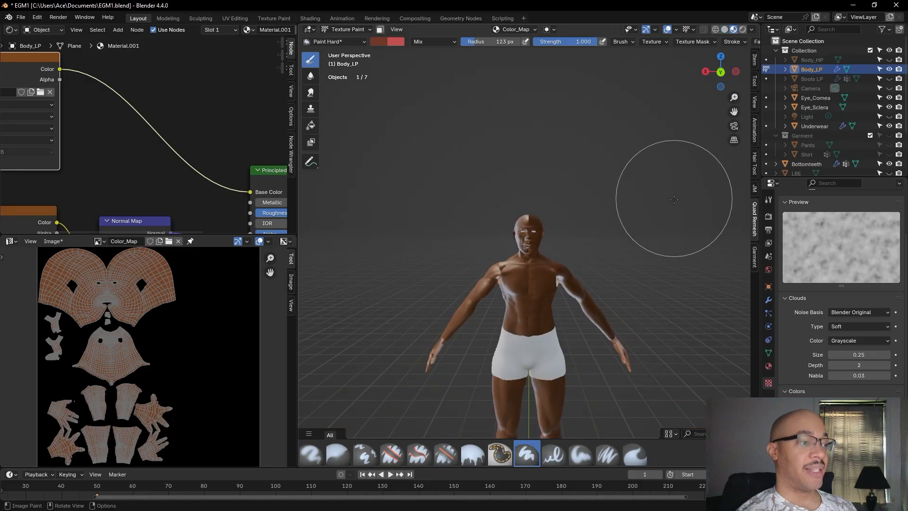
{"action": "scroll", "coordinate": [672, 202], "scroll_direction": "up", "scroll_amount": 5}
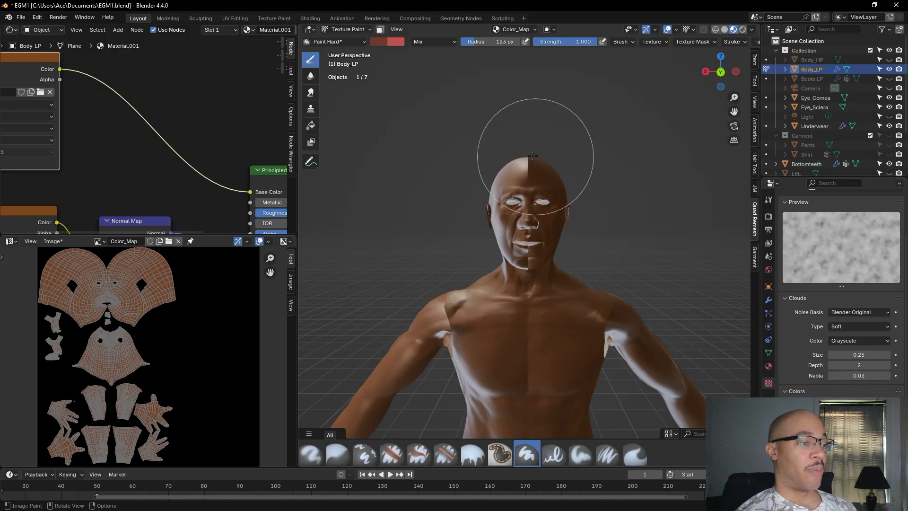
{"action": "scroll", "coordinate": [686, 275], "scroll_direction": "down", "scroll_amount": 5}
{"action": "scroll", "coordinate": [681, 274], "scroll_direction": "up", "scroll_amount": 5}
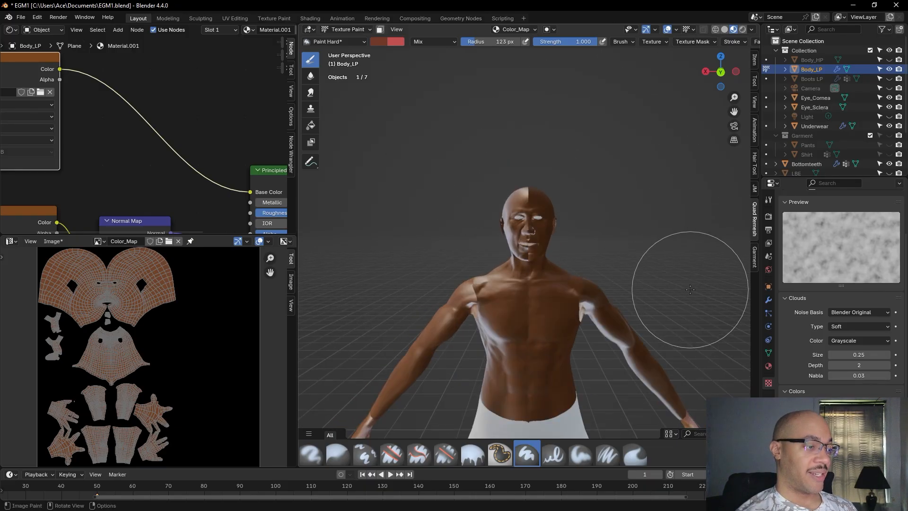
- Check the body in Rendered shading along with the render properties, and return to Solid shading
{"action": "left_click", "coordinate": [743, 29]}
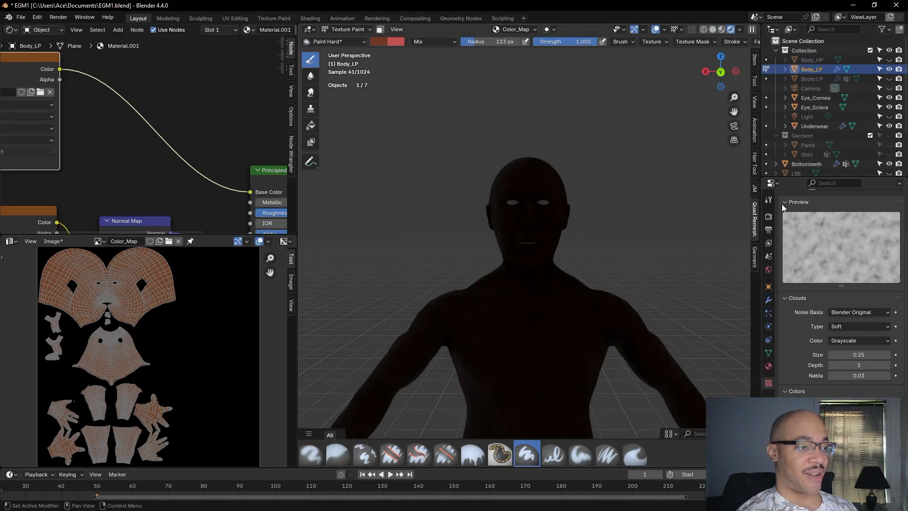
{"action": "left_click", "coordinate": [768, 201]}
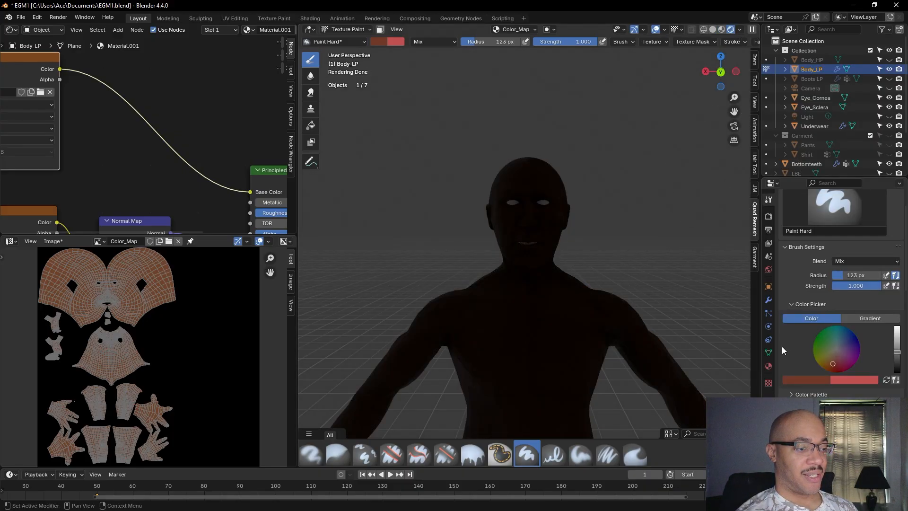
{"action": "left_click", "coordinate": [768, 217]}
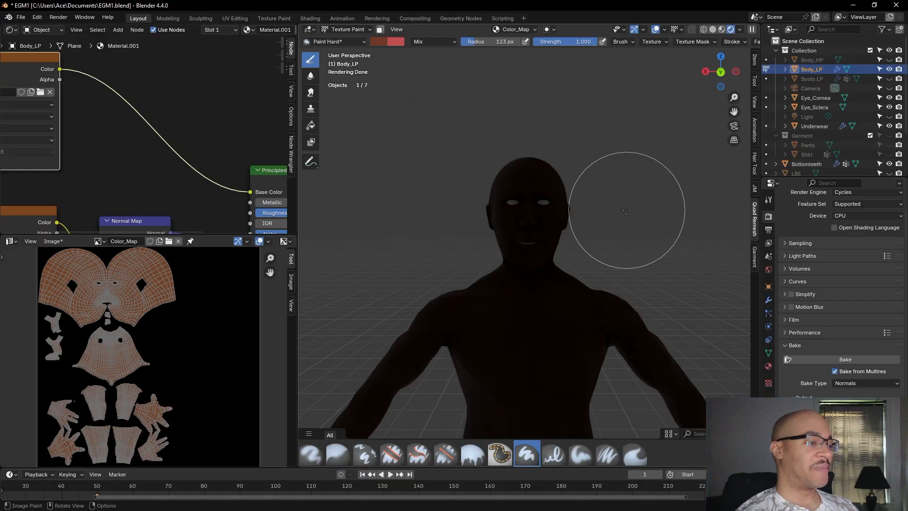
{"action": "left_click", "coordinate": [713, 30]}
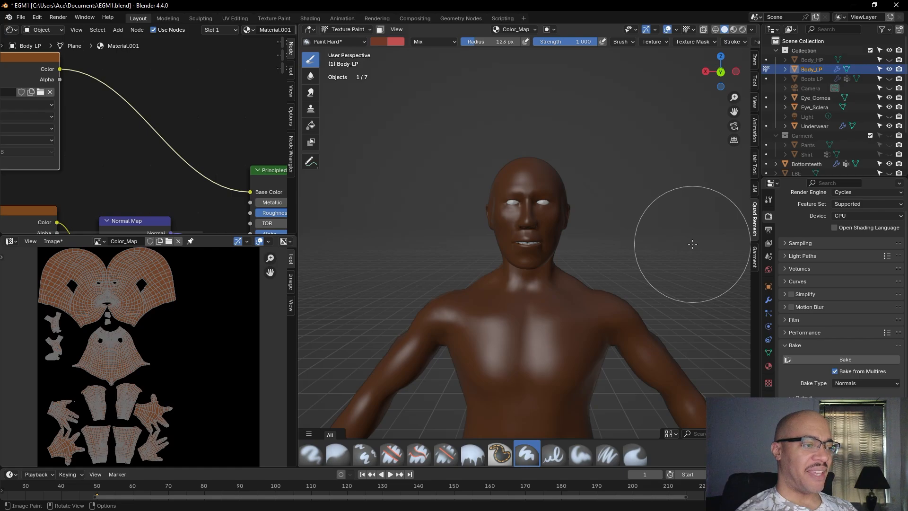
{"action": "scroll", "coordinate": [693, 244], "scroll_direction": "up", "scroll_amount": 2}
{"action": "scroll", "coordinate": [693, 244], "scroll_direction": "down", "scroll_amount": 2}
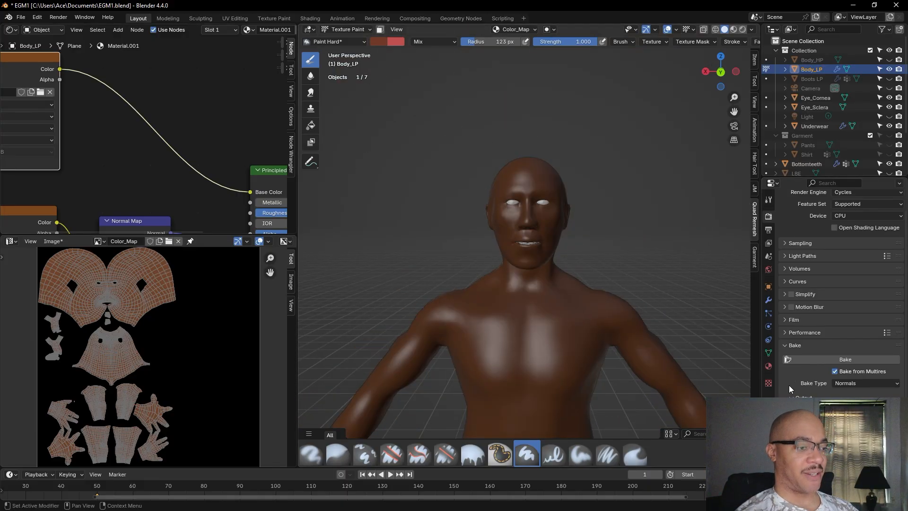
- Set the Size of the brush's Clouds texture to 0.03
{"action": "left_click", "coordinate": [769, 383]}
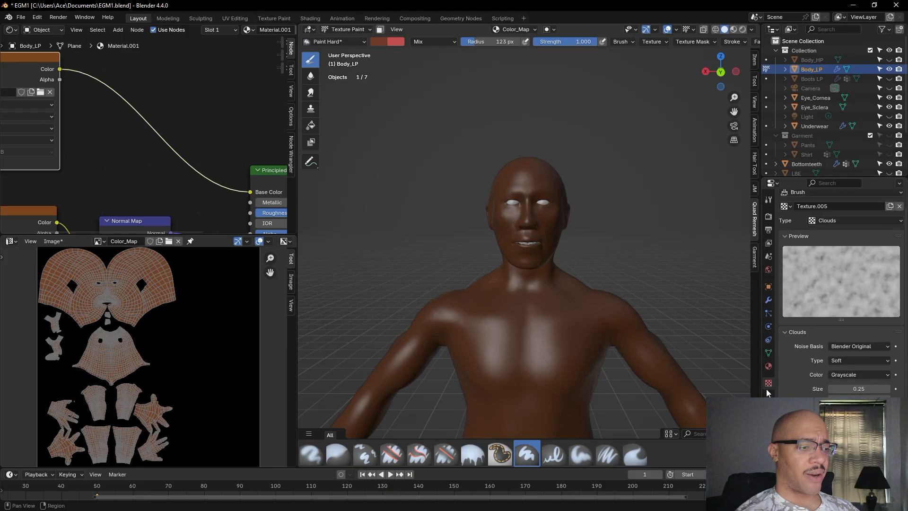
{"action": "scroll", "coordinate": [817, 374], "scroll_direction": "down", "scroll_amount": 2}
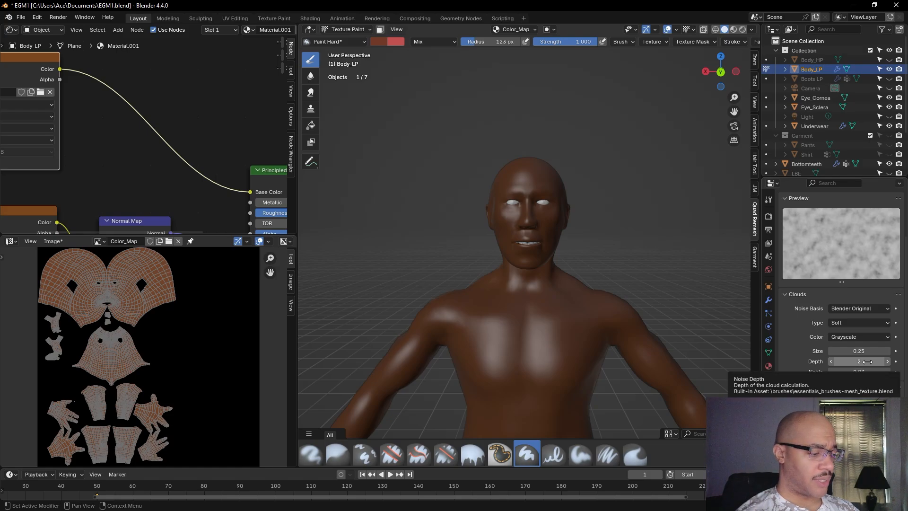
{"action": "left_click", "coordinate": [881, 352]}
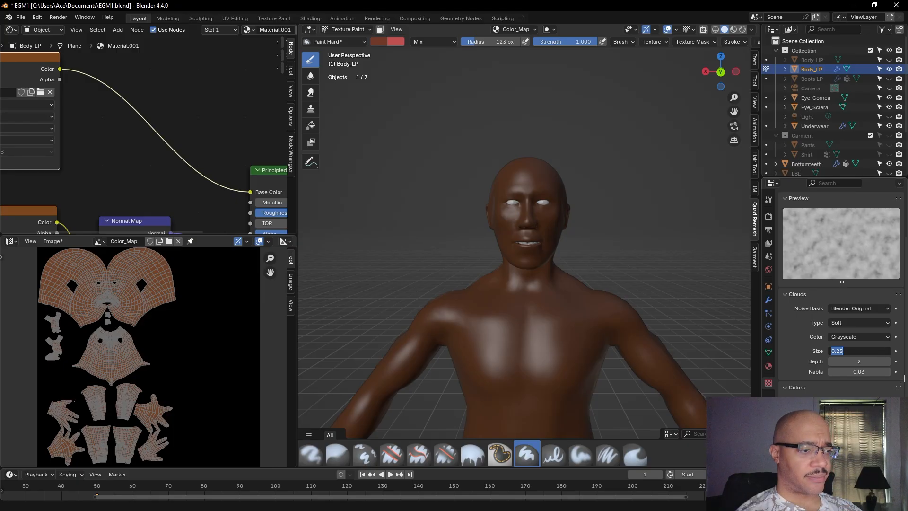
{"action": "type", "text": "0.03"}
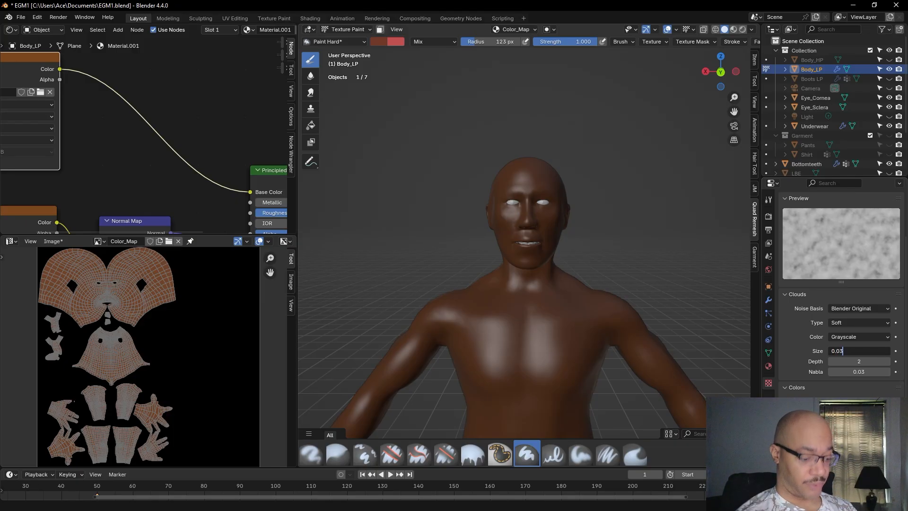
{"action": "key", "text": "Return"}
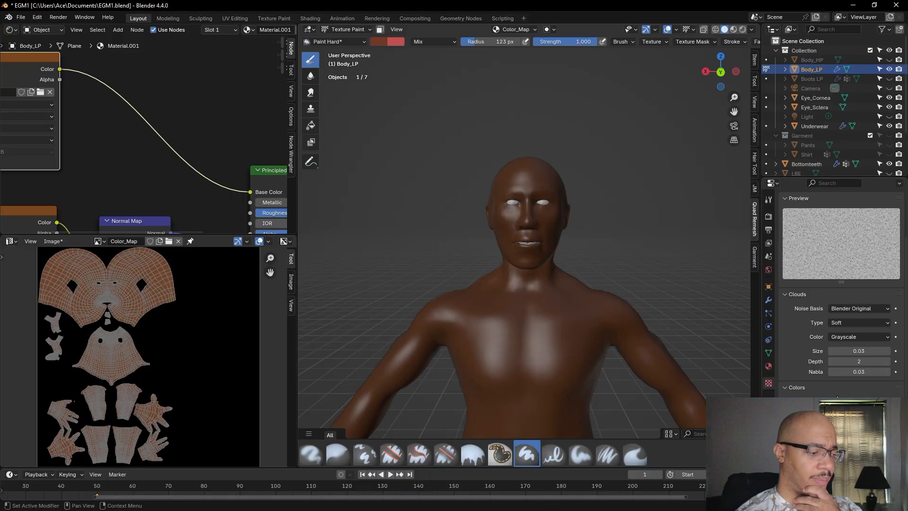
- Enable the Color Ramp for the Clouds brush texture and adjust it to produce sparse dark specks
{"action": "scroll", "coordinate": [822, 395], "scroll_direction": "down", "scroll_amount": 2}
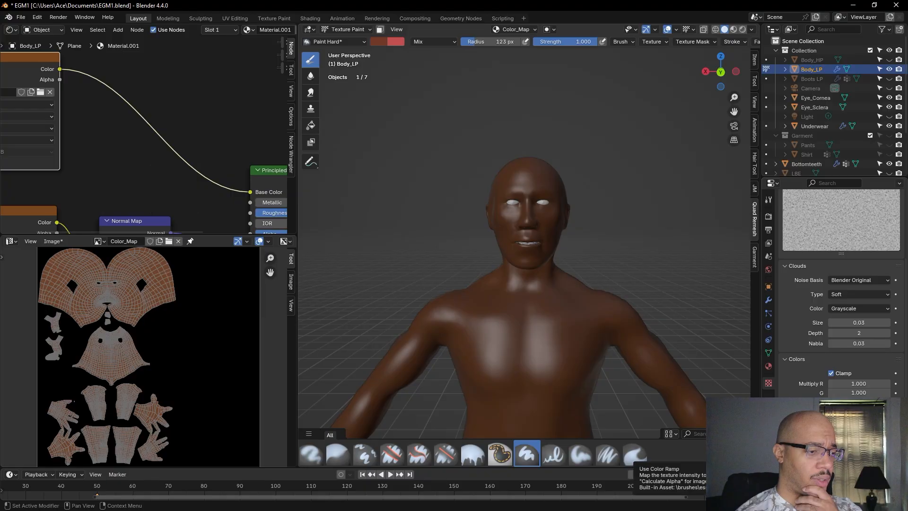
{"action": "left_click", "coordinate": [794, 452]}
{"action": "scroll", "coordinate": [842, 300], "scroll_direction": "down", "scroll_amount": 3}
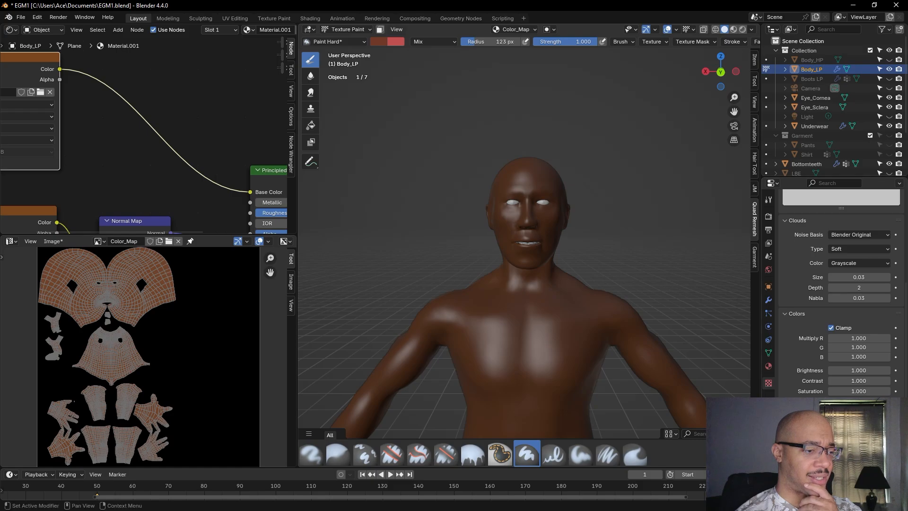
{"action": "scroll", "coordinate": [814, 290], "scroll_direction": "up", "scroll_amount": 3}
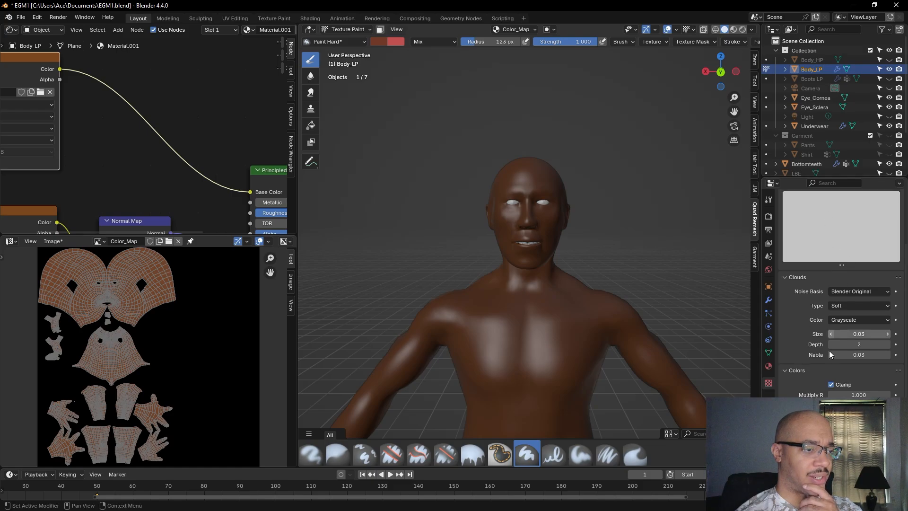
{"action": "scroll", "coordinate": [833, 325], "scroll_direction": "down", "scroll_amount": 2}
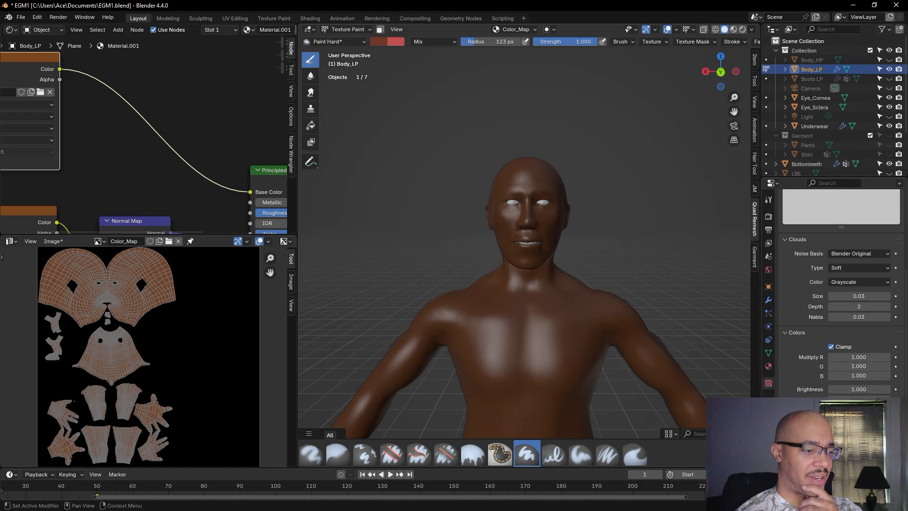
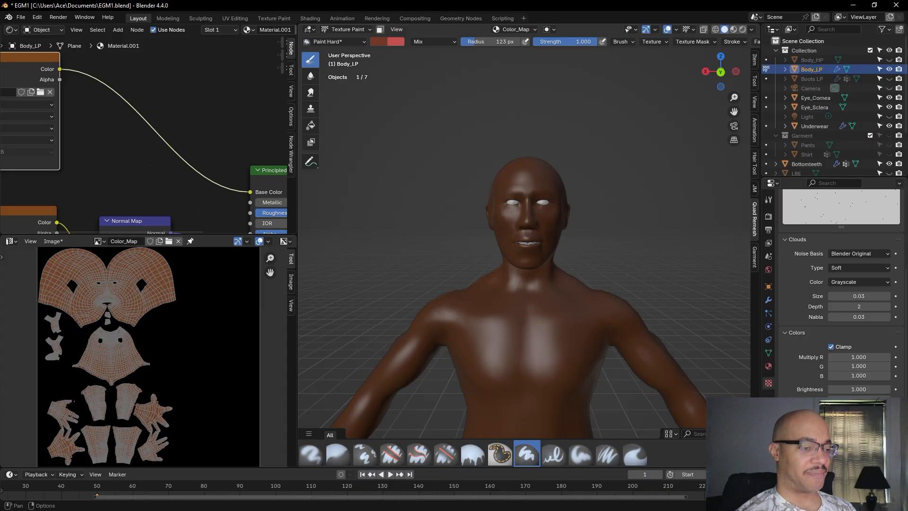
{"action": "scroll", "coordinate": [835, 322], "scroll_direction": "up", "scroll_amount": 5}
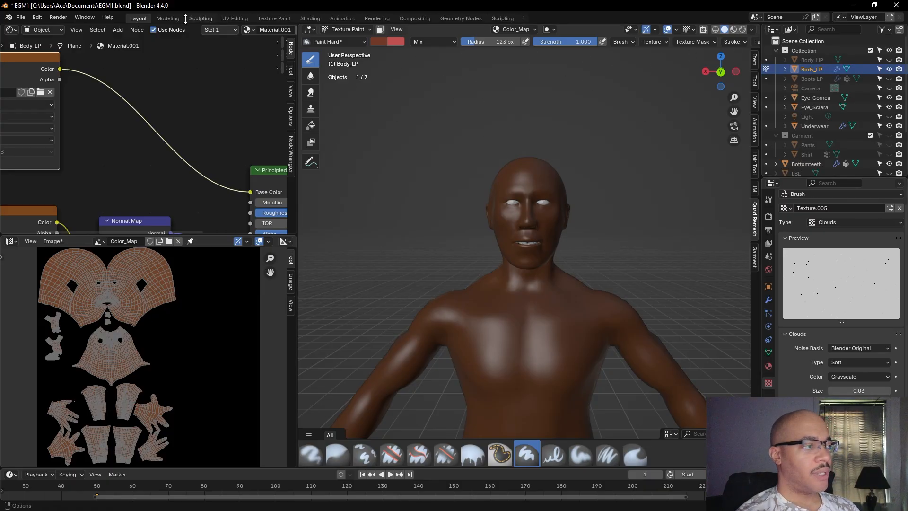
- Switch Body_LP to Object Mode and return it to Texture Paint mode
{"action": "left_click", "coordinate": [344, 30]}
{"action": "left_click", "coordinate": [347, 41]}
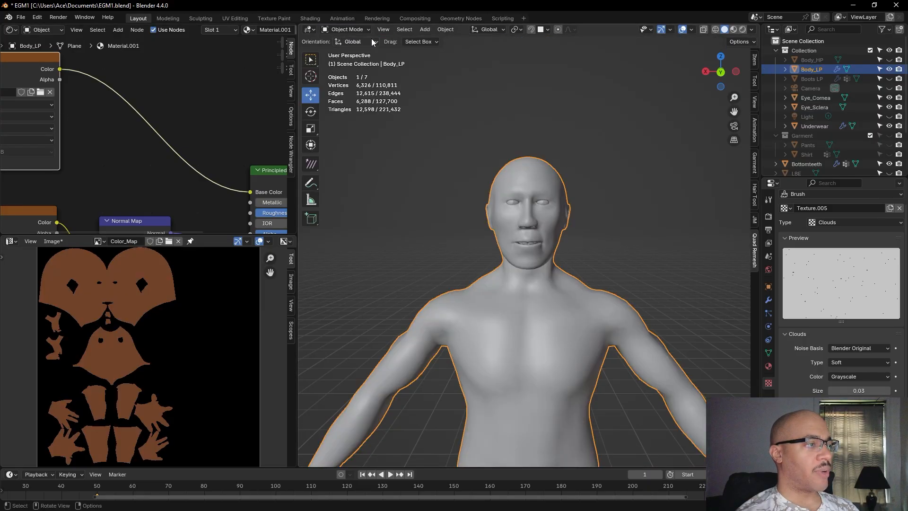
{"action": "left_click", "coordinate": [350, 30]}
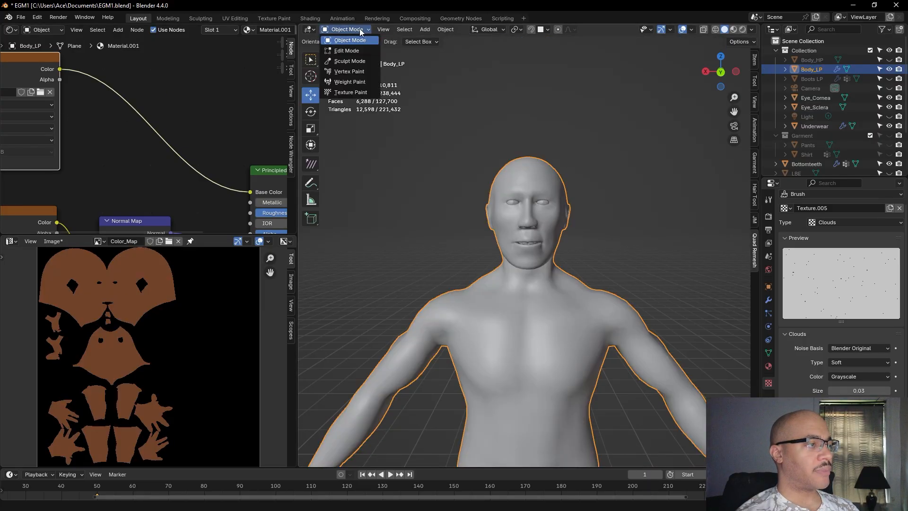
{"action": "left_click", "coordinate": [351, 92]}
- Display the normal map EGMTexture_NM on the body and return to the Color_Map image node
{"action": "left_click", "coordinate": [33, 211]}
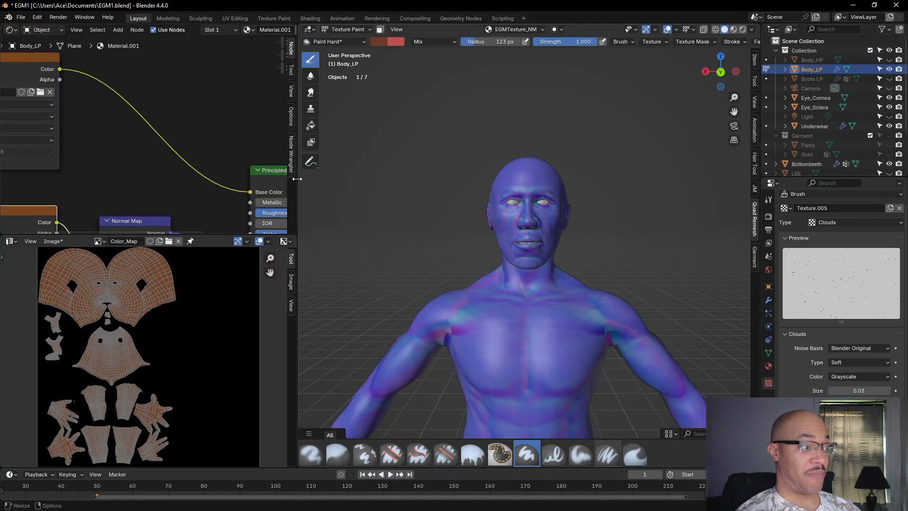
{"action": "left_click", "coordinate": [49, 130]}
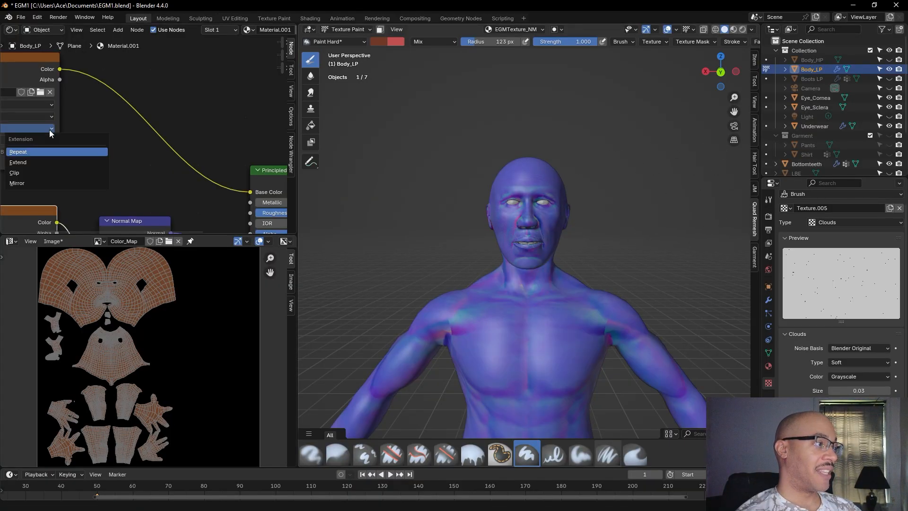
{"action": "left_click", "coordinate": [24, 65]}
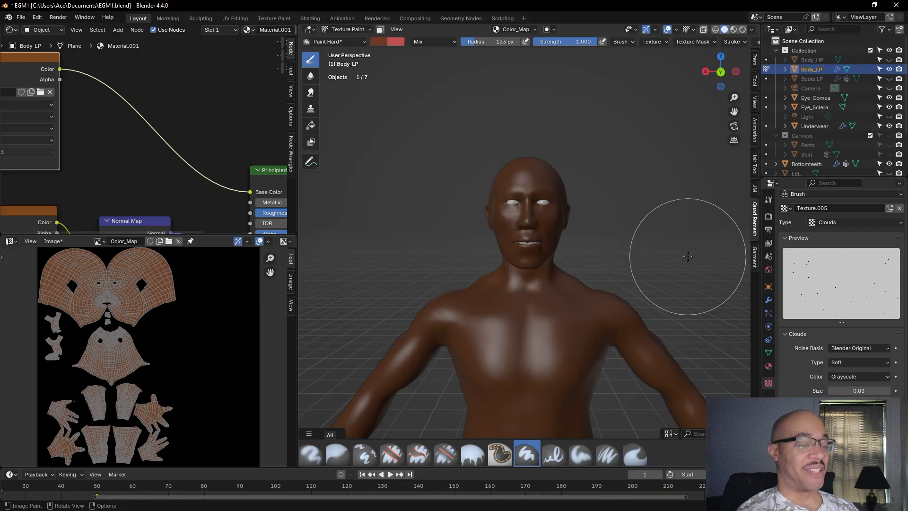
- Examine the face and mouth skin detail on the body up close in Material Preview shading
{"action": "mouse_move", "coordinate": [688, 256]}
{"action": "middle_mouse_down"}
{"action": "mouse_move", "coordinate": [671, 239]}
{"action": "mouse_move", "coordinate": [690, 251]}
{"action": "middle_mouse_up"}
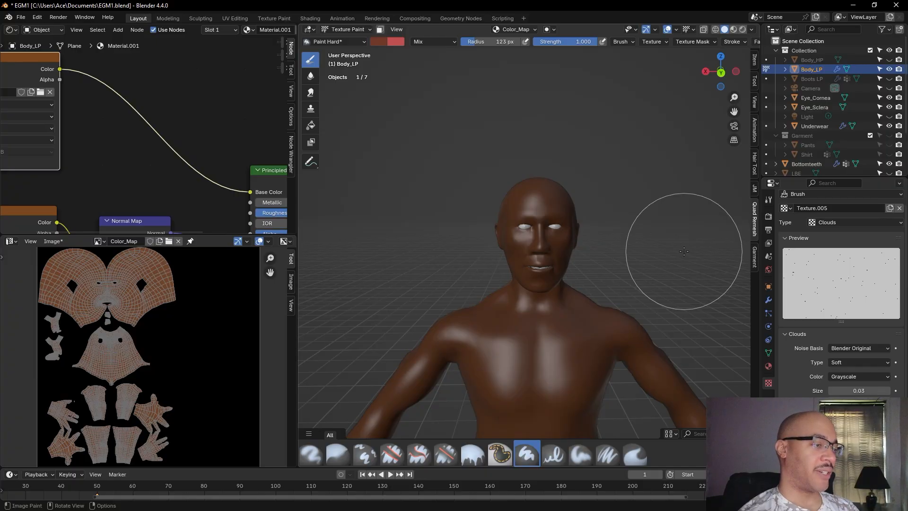
{"action": "scroll", "coordinate": [694, 255], "scroll_direction": "up", "scroll_amount": 3}
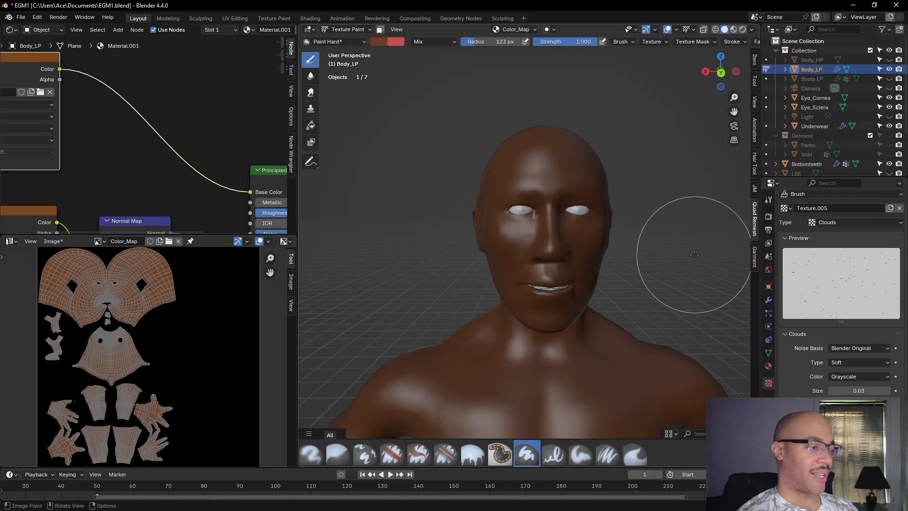
{"action": "left_click", "coordinate": [733, 29]}
{"action": "scroll", "coordinate": [681, 199], "scroll_direction": "up", "scroll_amount": 5}
{"action": "middle_click_drag", "start_coordinate": [653, 322], "coordinate": [663, 212], "text": "shift"}
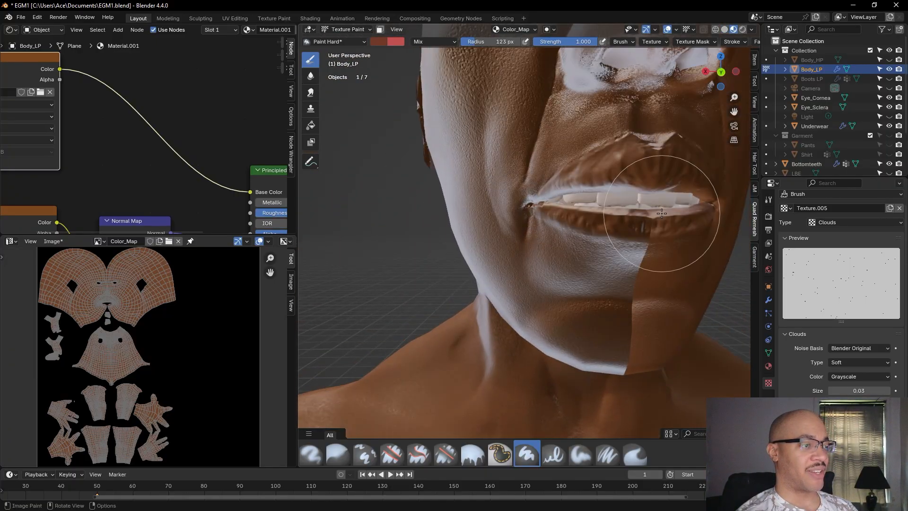
{"action": "scroll", "coordinate": [527, 158], "scroll_direction": "down", "scroll_amount": 5}
{"action": "scroll", "coordinate": [544, 208], "scroll_direction": "down", "scroll_amount": 1}
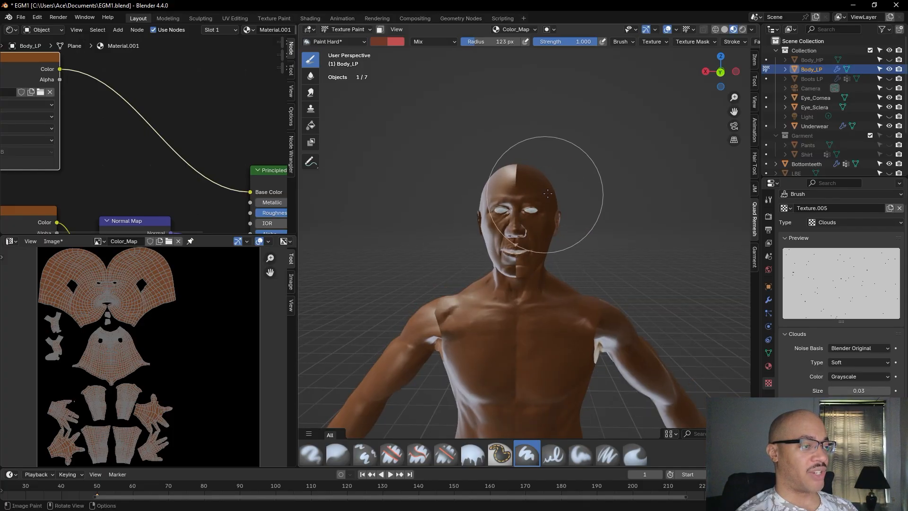
{"action": "scroll", "coordinate": [608, 223], "scroll_direction": "up", "scroll_amount": 5}
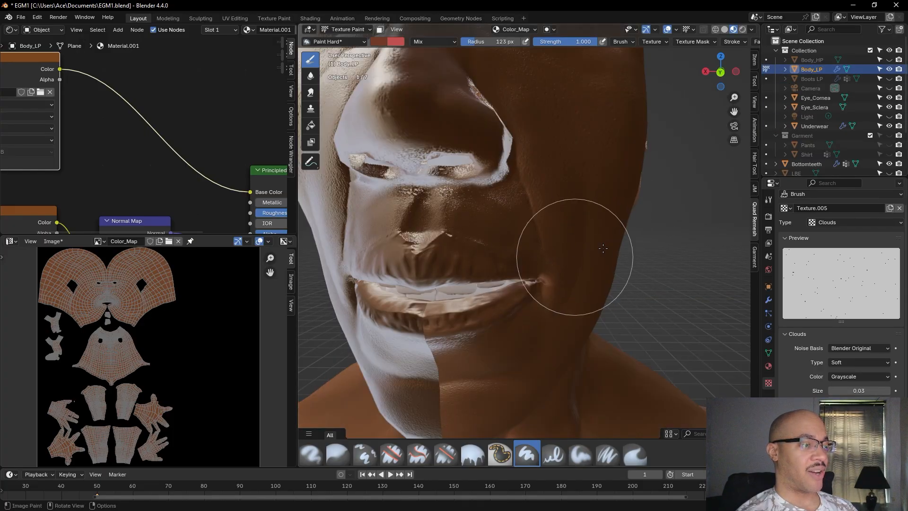
{"action": "scroll", "coordinate": [591, 242], "scroll_direction": "down", "scroll_amount": 6}
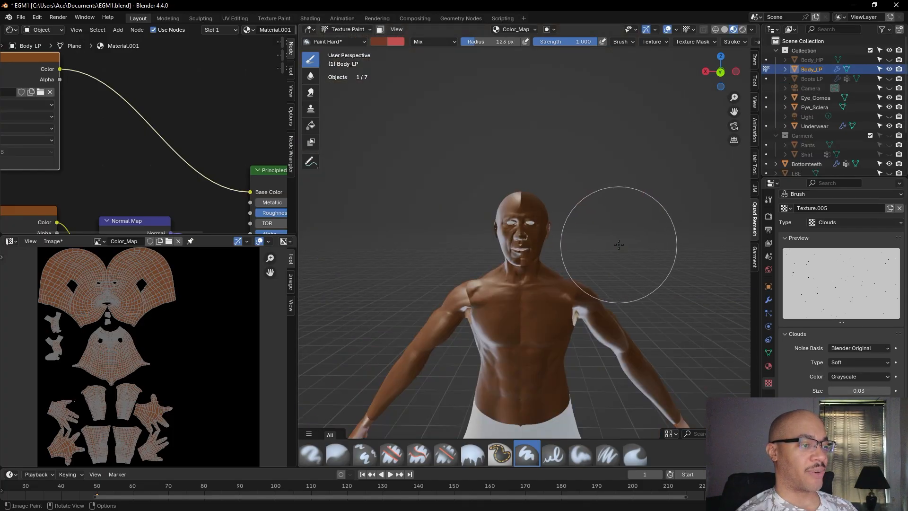
- Switch the viewport to Solid shading to show the body's painted skin without Material Preview lighting
{"action": "left_click", "coordinate": [724, 30]}
{"action": "scroll", "coordinate": [609, 202], "scroll_direction": "up", "scroll_amount": 3}
{"action": "scroll", "coordinate": [621, 209], "scroll_direction": "down", "scroll_amount": 2}
{"action": "mouse_move", "coordinate": [620, 209]}
{"action": "middle_mouse_down"}
{"action": "mouse_move", "coordinate": [638, 211]}
{"action": "mouse_move", "coordinate": [612, 202]}
{"action": "middle_mouse_up"}
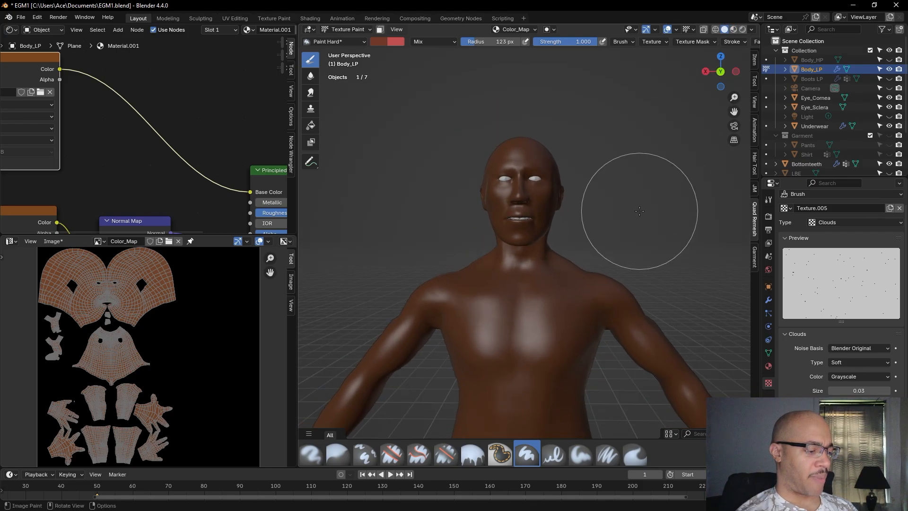
- Lower the Paint Hard brush's strength to 0.130
{"action": "scroll", "coordinate": [794, 396], "scroll_direction": "down", "scroll_amount": 5}
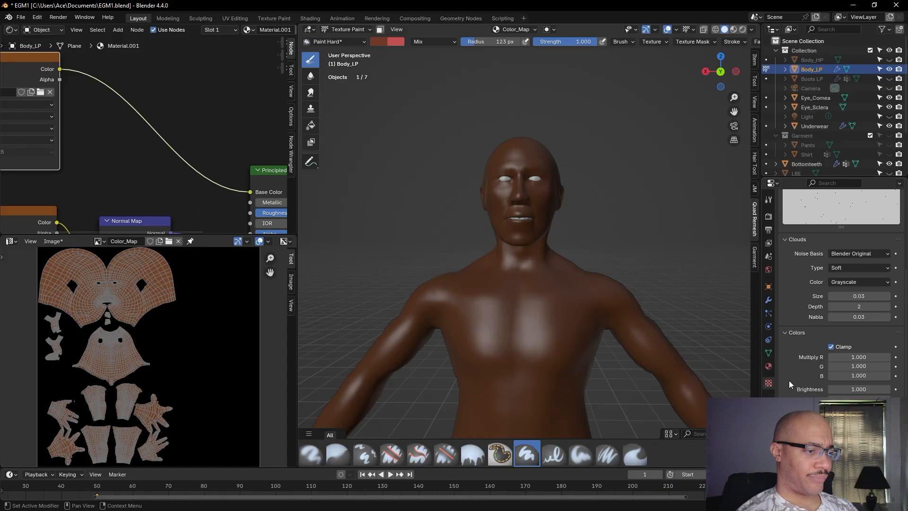
{"action": "scroll", "coordinate": [789, 380], "scroll_direction": "down", "scroll_amount": 1}
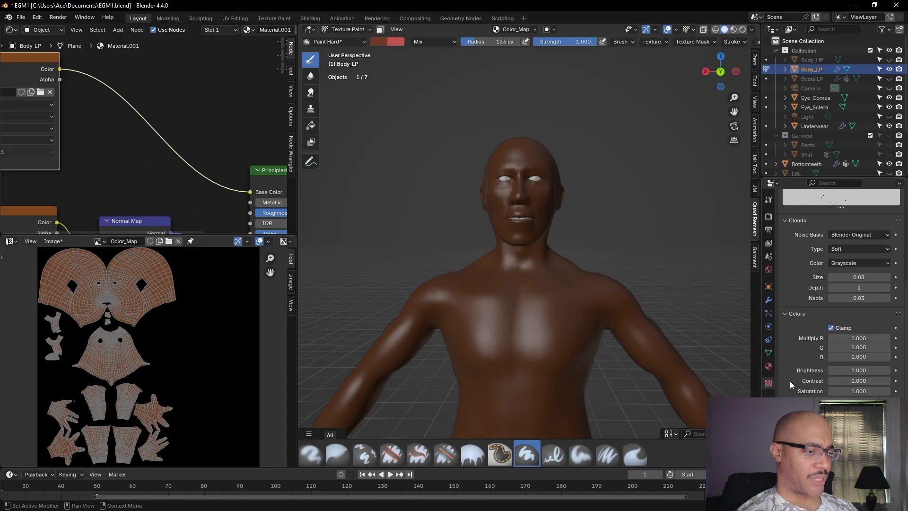
{"action": "scroll", "coordinate": [804, 378], "scroll_direction": "up", "scroll_amount": 7}
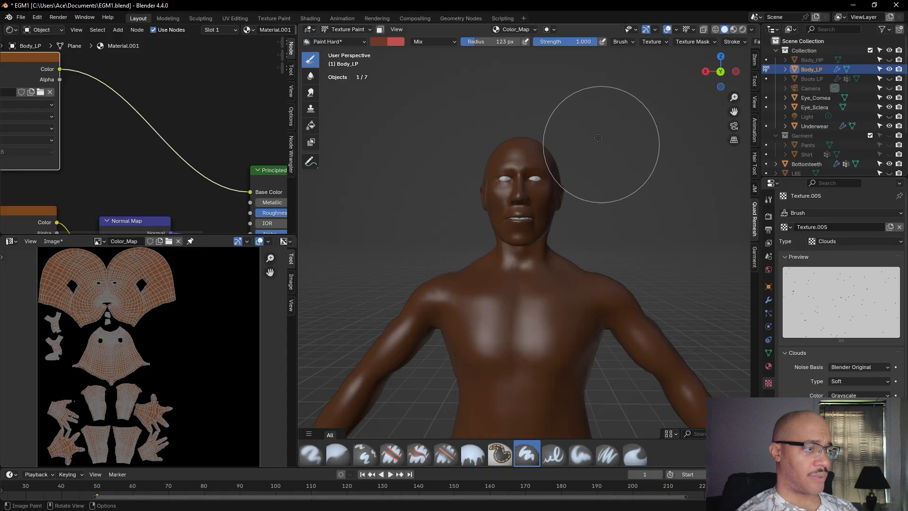
{"action": "left_click_drag", "start_coordinate": [597, 41], "coordinate": [543, 41]}
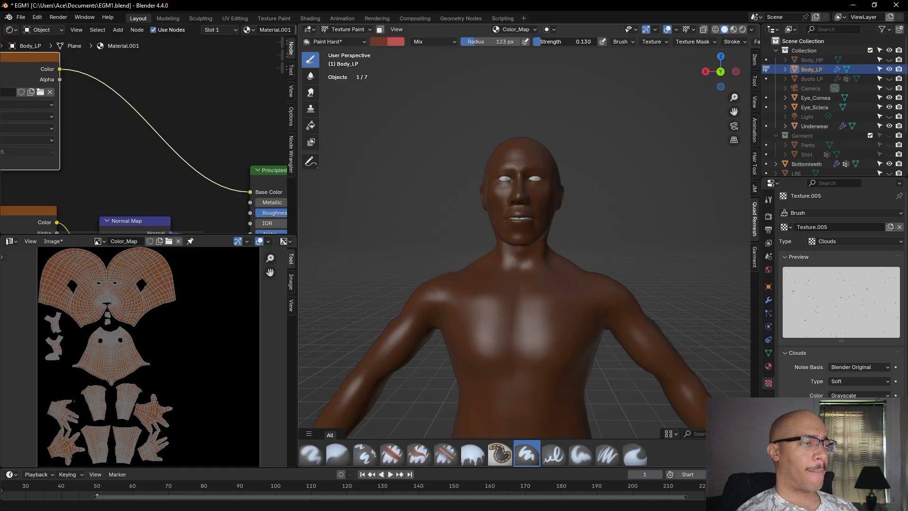
{"action": "scroll", "coordinate": [582, 112], "scroll_direction": "up", "scroll_amount": 2}
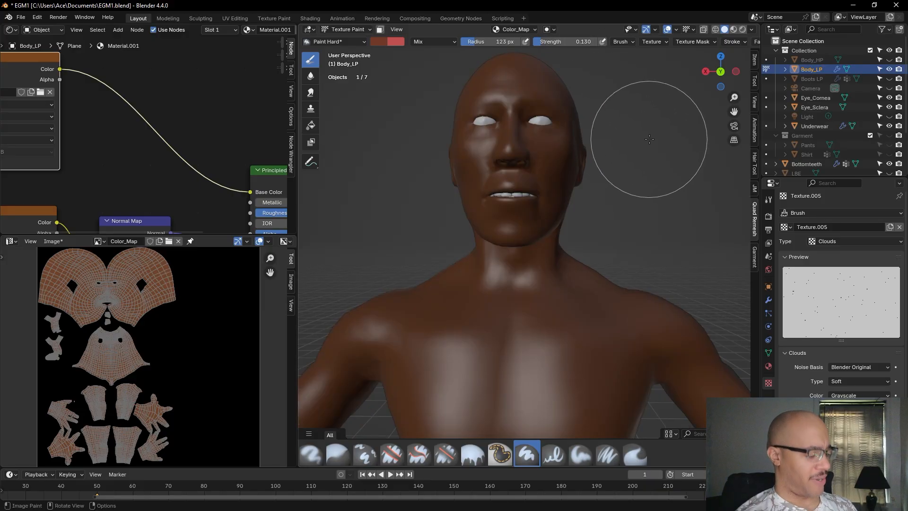
{"action": "middle_click_drag", "start_coordinate": [656, 139], "coordinate": [658, 172], "text": "shift"}
{"action": "middle_click_drag", "start_coordinate": [663, 203], "coordinate": [635, 175]}
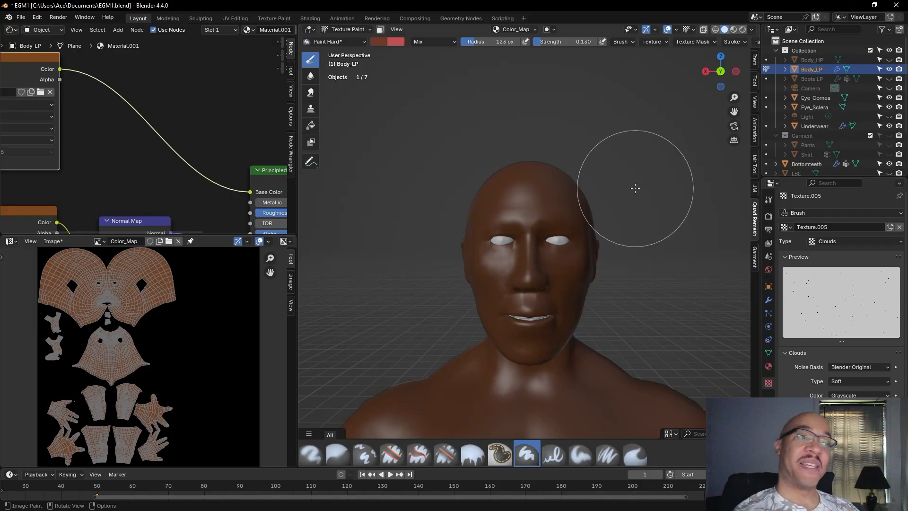
{"action": "scroll", "coordinate": [527, 144], "scroll_direction": "up", "scroll_amount": 5}
{"action": "scroll", "coordinate": [526, 143], "scroll_direction": "down", "scroll_amount": 5}
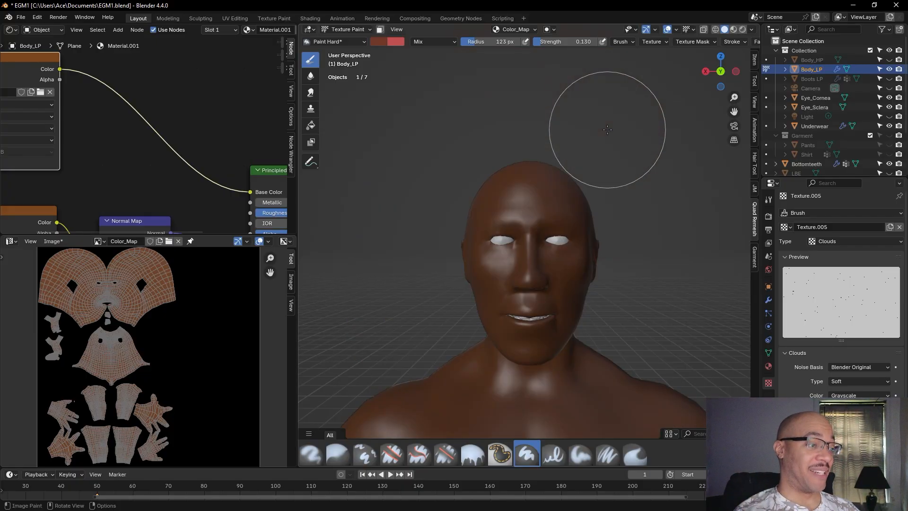
- Reduce the Paint Hard brush radius to 14 px
{"action": "middle_click_drag", "start_coordinate": [630, 222], "coordinate": [636, 215]}
{"action": "scroll", "coordinate": [634, 217], "scroll_direction": "up", "scroll_amount": 4}
{"action": "scroll", "coordinate": [636, 218], "scroll_direction": "down", "scroll_amount": 4}
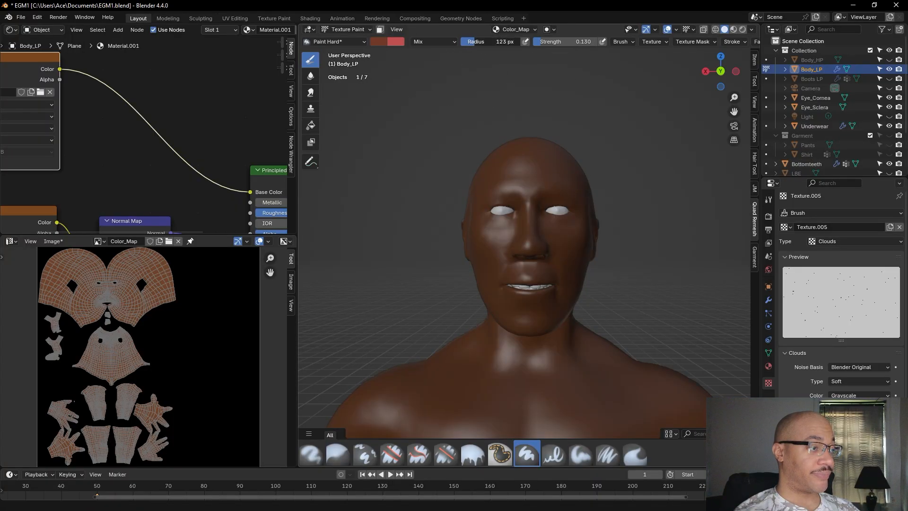
{"action": "left_click_drag", "start_coordinate": [477, 42], "coordinate": [470, 42]}
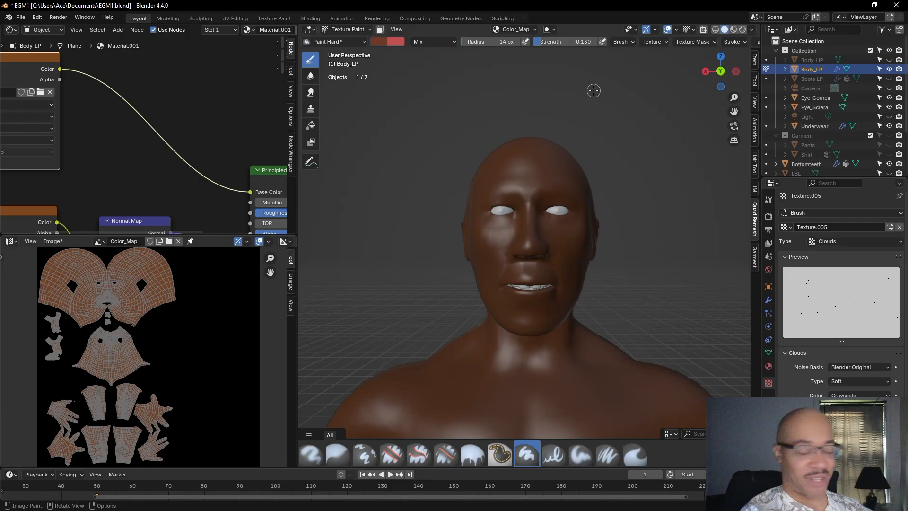
- Examine the character's head and upper body at several distances, ending on a close, straight-on orthographic view of the face
{"action": "mouse_move", "coordinate": [721, 71]}
{"action": "left_mouse_down"}
{"action": "mouse_move", "coordinate": [710, 72]}
{"action": "mouse_move", "coordinate": [720, 72]}
{"action": "left_mouse_up"}
{"action": "scroll", "coordinate": [682, 227], "scroll_direction": "up", "scroll_amount": 3}
{"action": "scroll", "coordinate": [677, 308], "scroll_direction": "up", "scroll_amount": 2}
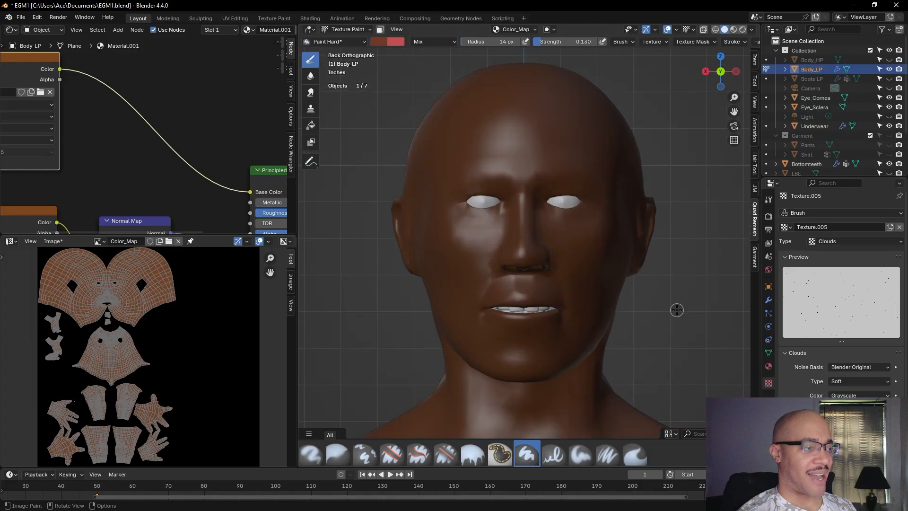
{"action": "scroll", "coordinate": [672, 309], "scroll_direction": "down", "scroll_amount": 3}
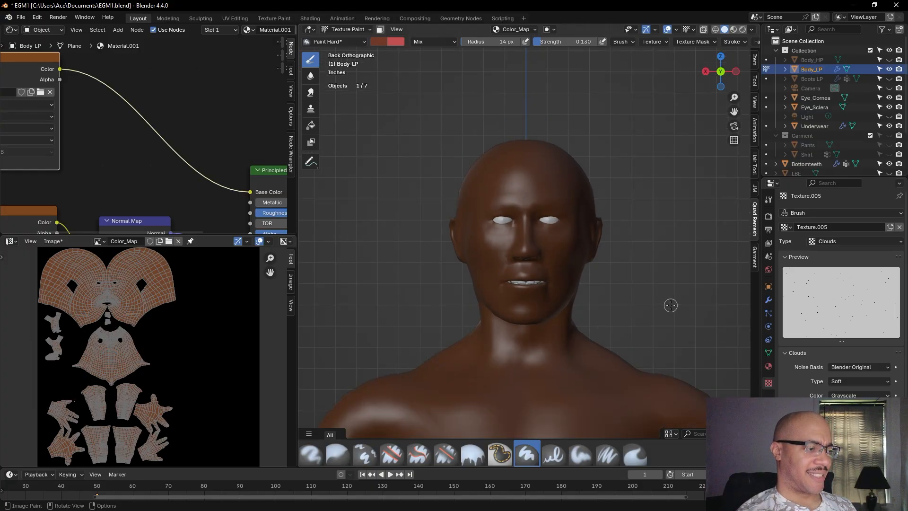
{"action": "middle_click_drag", "start_coordinate": [658, 209], "coordinate": [652, 221], "text": "shift"}
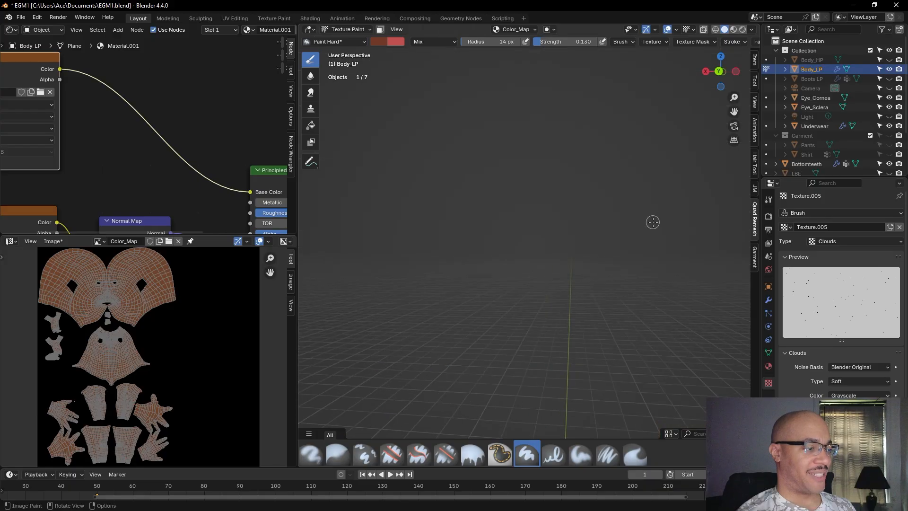
{"action": "scroll", "coordinate": [651, 219], "scroll_direction": "down", "scroll_amount": 3}
{"action": "scroll", "coordinate": [634, 237], "scroll_direction": "down", "scroll_amount": 3}
{"action": "scroll", "coordinate": [632, 249], "scroll_direction": "up", "scroll_amount": 4}
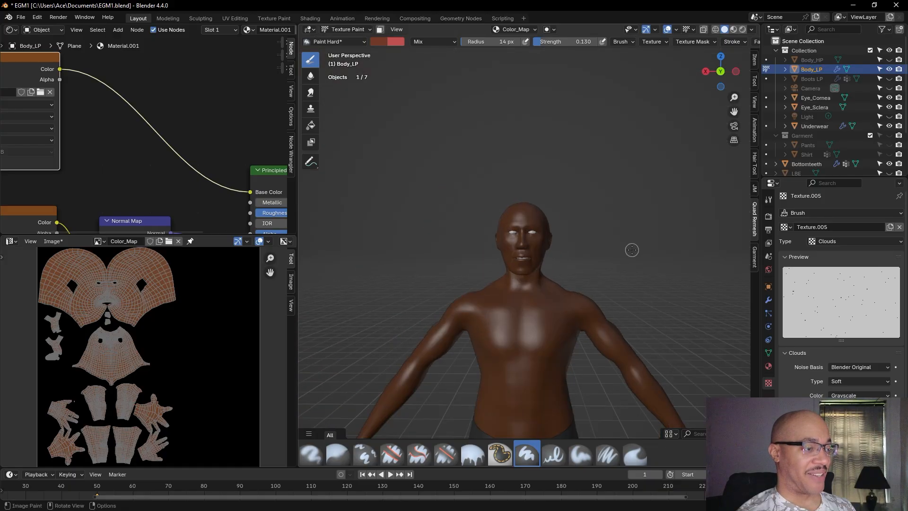
{"action": "scroll", "coordinate": [632, 250], "scroll_direction": "down", "scroll_amount": 3}
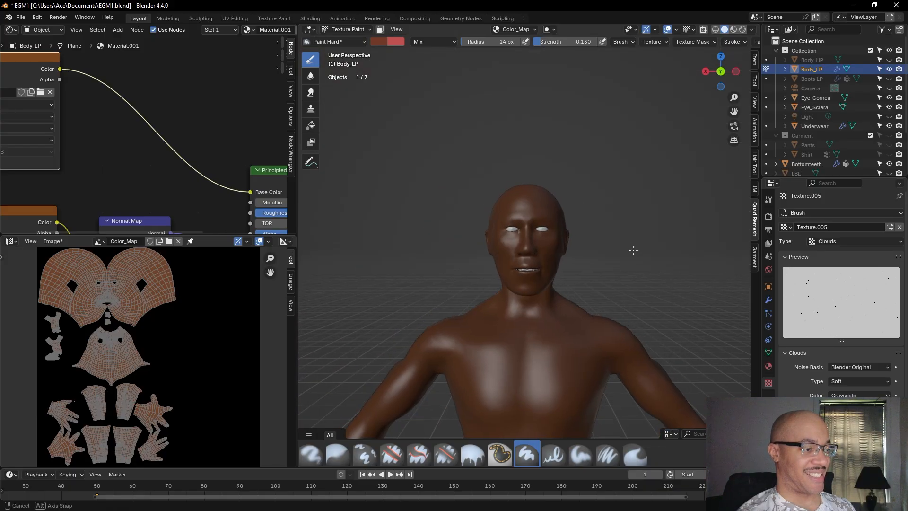
{"action": "middle_click_drag", "start_coordinate": [633, 257], "coordinate": [632, 238], "text": "shift"}
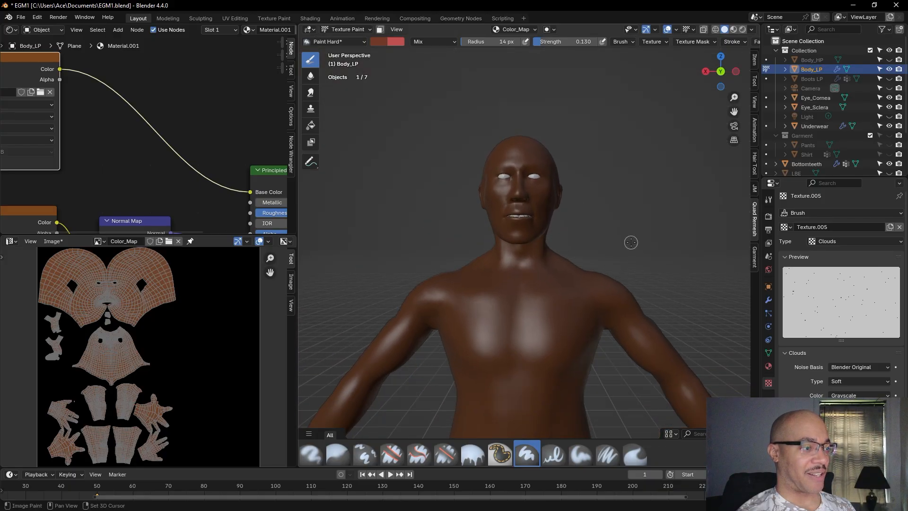
{"action": "left_click", "coordinate": [719, 70]}
{"action": "scroll", "coordinate": [689, 188], "scroll_direction": "up", "scroll_amount": 6}
{"action": "middle_click_drag", "start_coordinate": [689, 186], "coordinate": [682, 332], "text": "shift"}
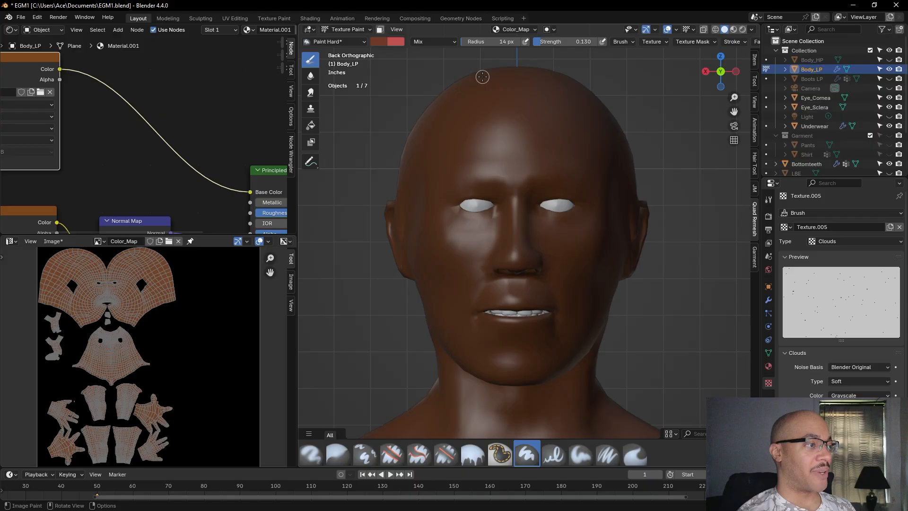
- Show the active brush settings, make red the painting colour, and compare the head in Material Preview and Solid shading
{"action": "left_click", "coordinate": [768, 199]}
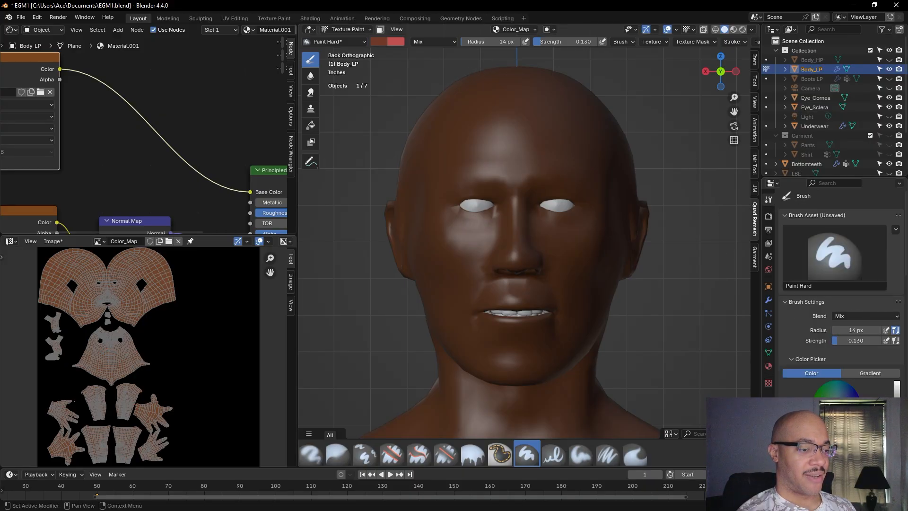
{"action": "key", "text": "x"}
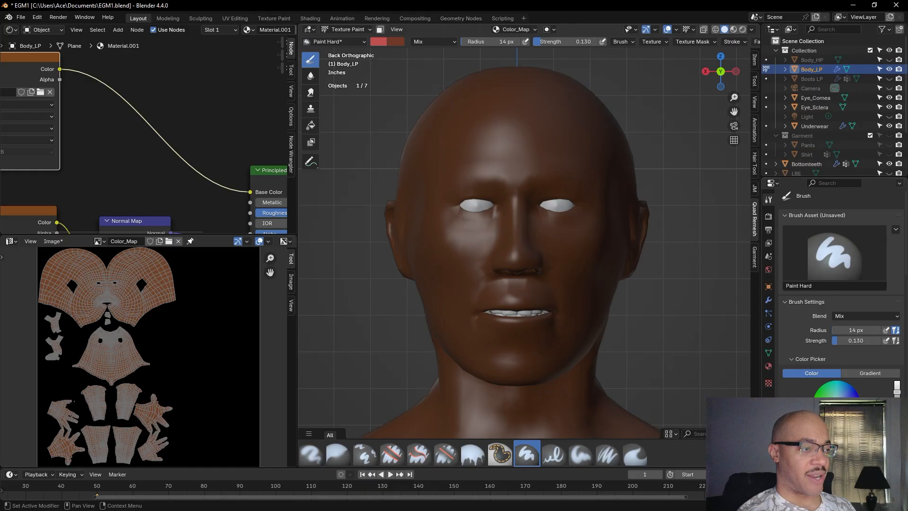
{"action": "left_click", "coordinate": [733, 29]}
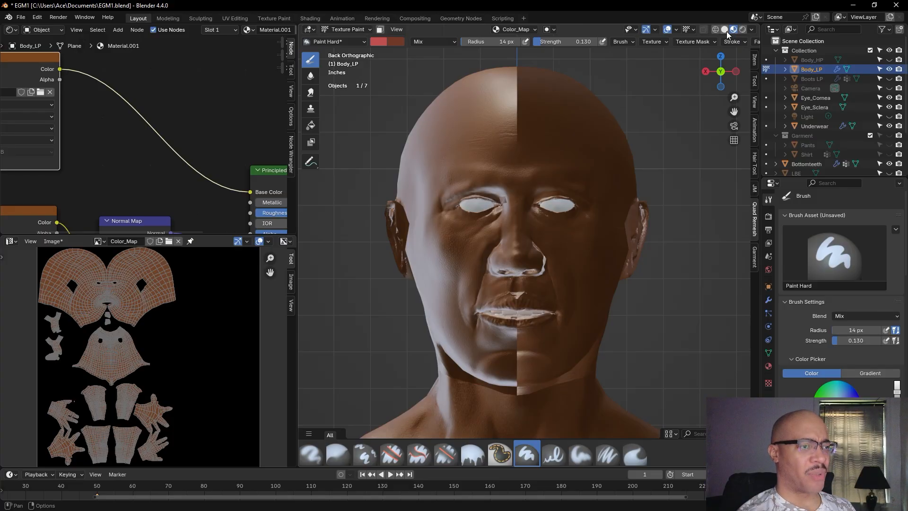
{"action": "left_click", "coordinate": [725, 29]}
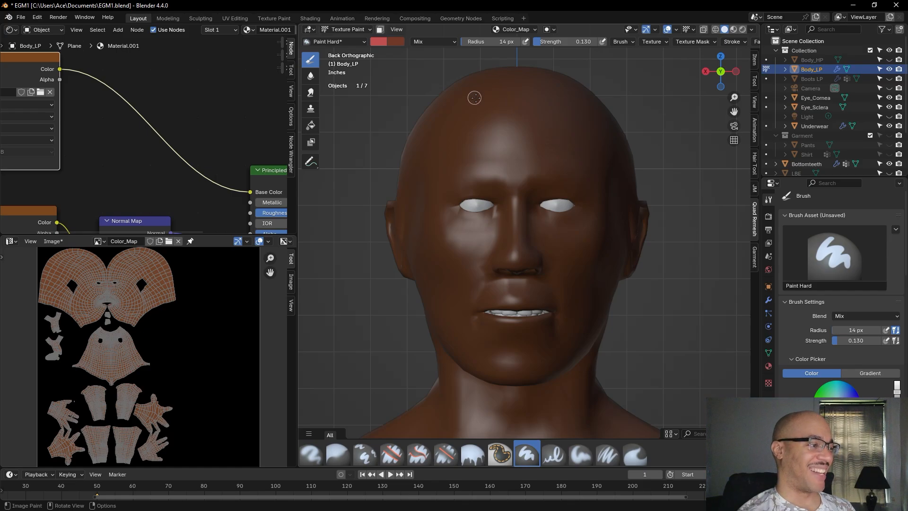
- Try red strokes across the forehead and lower the brush strength to 0.014 for a fainter tint
{"action": "left_click_drag", "start_coordinate": [489, 116], "coordinate": [533, 113]}
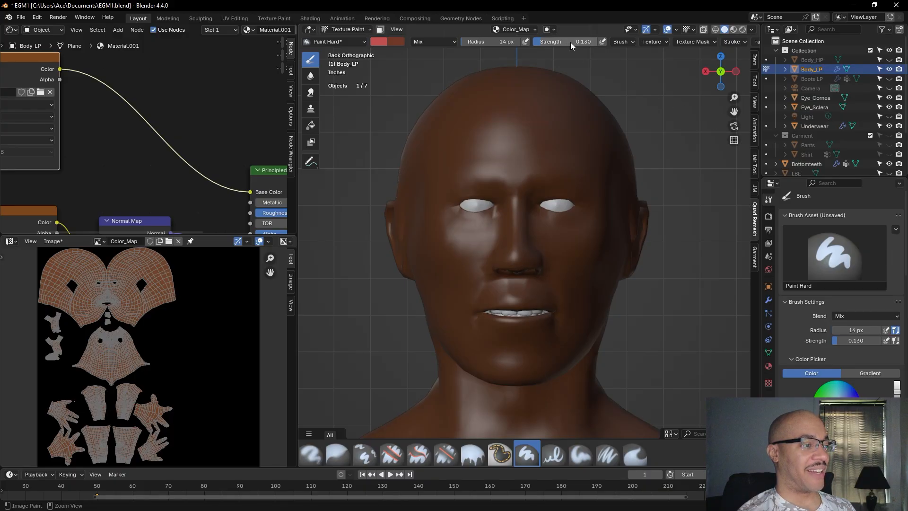
{"action": "left_click_drag", "start_coordinate": [570, 42], "coordinate": [558, 42]}
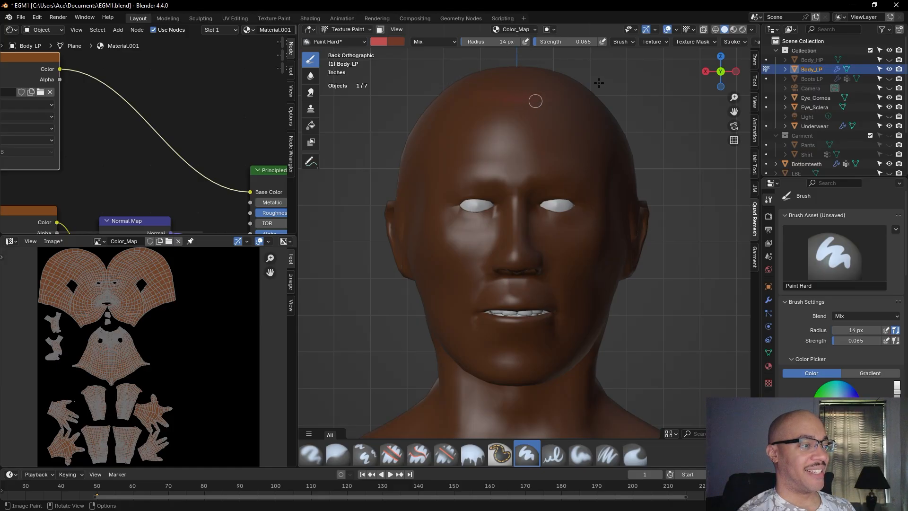
{"action": "left_click_drag", "start_coordinate": [554, 43], "coordinate": [552, 43]}
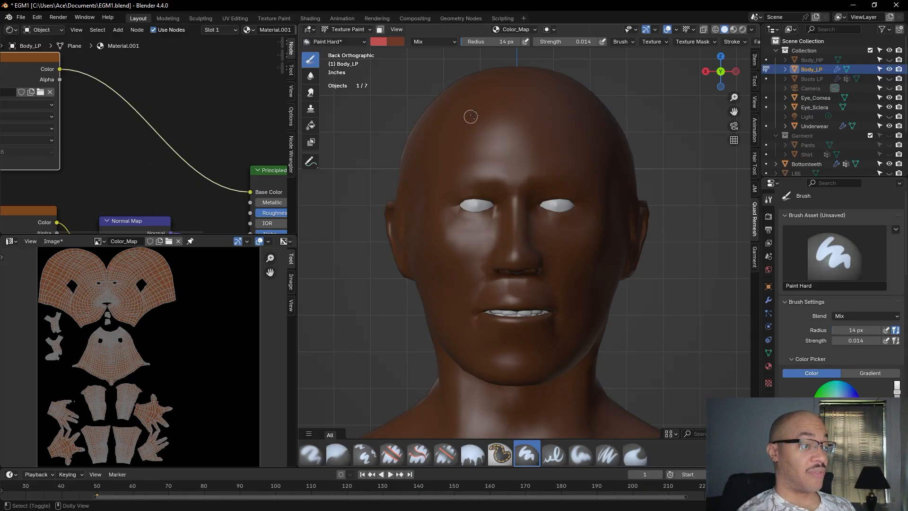
- Switch the viewport to Material Preview and inspect the side of the face and forehead close up
{"action": "left_click", "coordinate": [734, 30]}
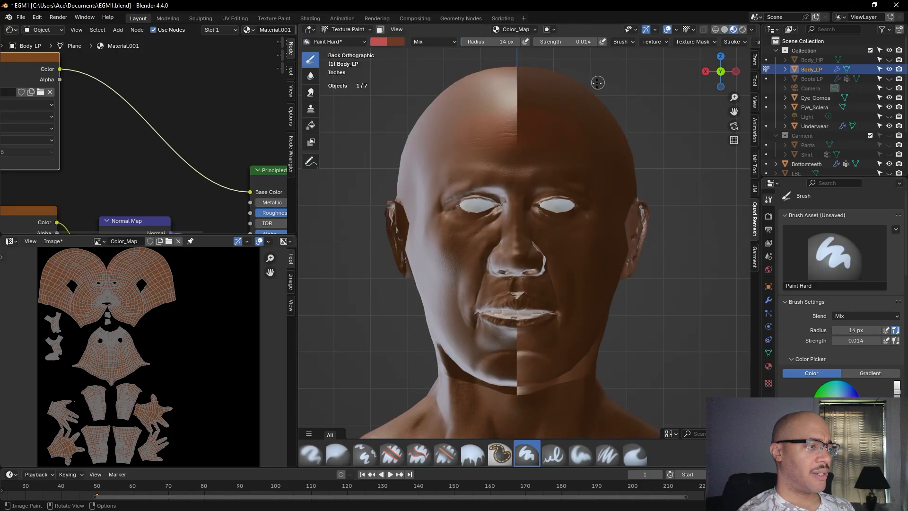
{"action": "scroll", "coordinate": [599, 81], "scroll_direction": "up", "scroll_amount": 2}
{"action": "left_click_drag", "start_coordinate": [694, 114], "coordinate": [700, 114], "text": "alt"}
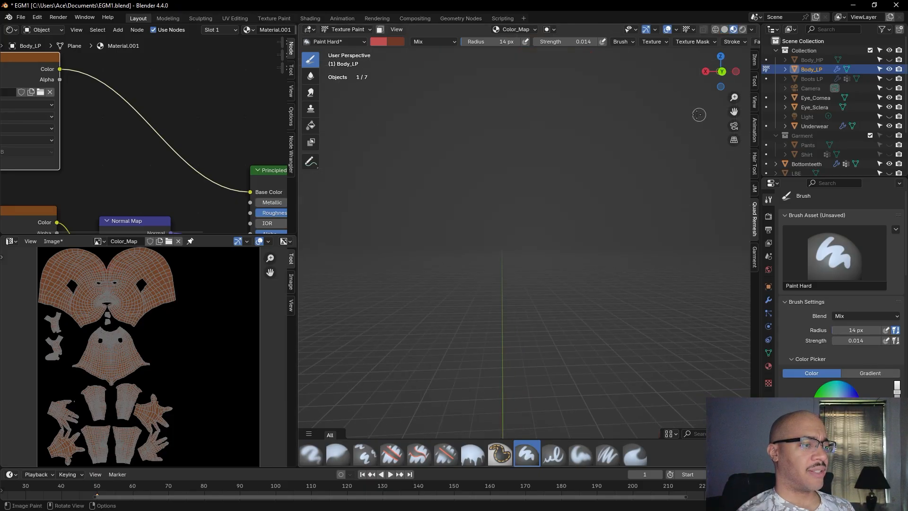
{"action": "scroll", "coordinate": [665, 119], "scroll_direction": "down", "scroll_amount": 8}
{"action": "scroll", "coordinate": [615, 169], "scroll_direction": "up", "scroll_amount": 5}
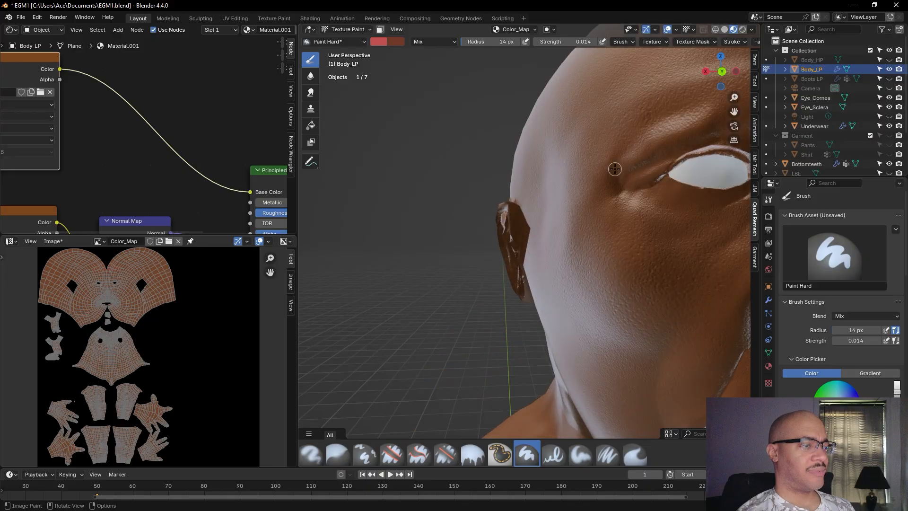
{"action": "middle_click_drag", "start_coordinate": [499, 207], "coordinate": [464, 209], "text": "shift"}
{"action": "scroll", "coordinate": [464, 209], "scroll_direction": "down", "scroll_amount": 3}
{"action": "left_click_drag", "start_coordinate": [565, 190], "coordinate": [583, 239], "text": "alt+shift"}
{"action": "scroll", "coordinate": [591, 186], "scroll_direction": "up", "scroll_amount": 5}
{"action": "left_click_drag", "start_coordinate": [619, 193], "coordinate": [621, 194], "text": "alt"}
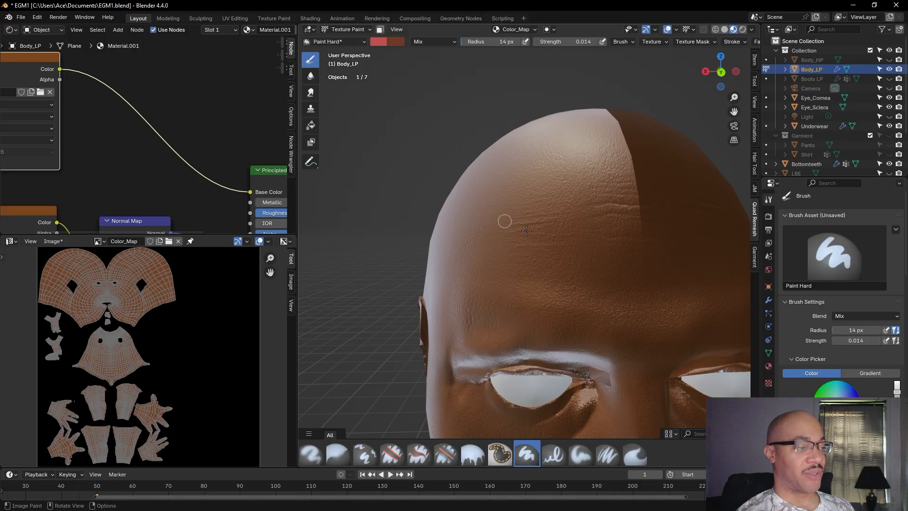
- Examine the skin colour on the whole head from a distance and around the nose, forehead, mouth and chin close up
{"action": "scroll", "coordinate": [607, 93], "scroll_direction": "down", "scroll_amount": 9}
{"action": "middle_click_drag", "start_coordinate": [597, 130], "coordinate": [592, 126]}
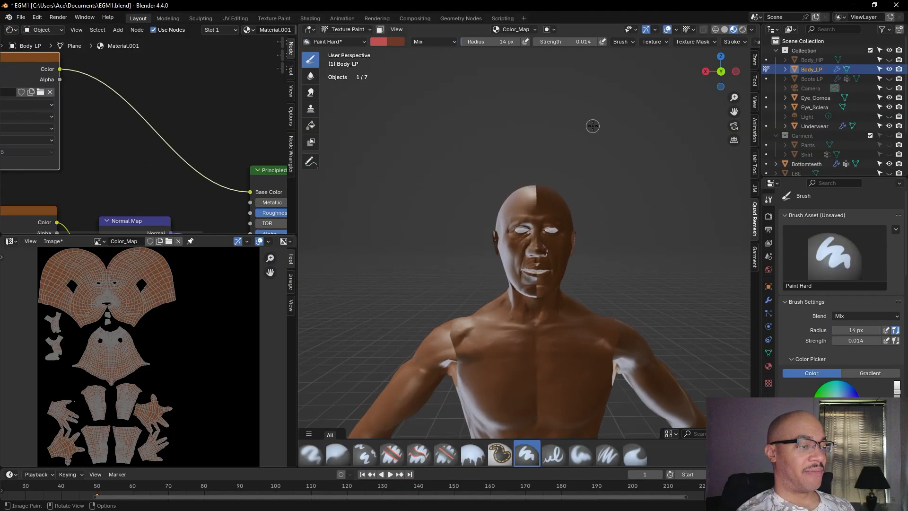
{"action": "scroll", "coordinate": [623, 140], "scroll_direction": "up", "scroll_amount": 5}
{"action": "scroll", "coordinate": [621, 141], "scroll_direction": "down", "scroll_amount": 4}
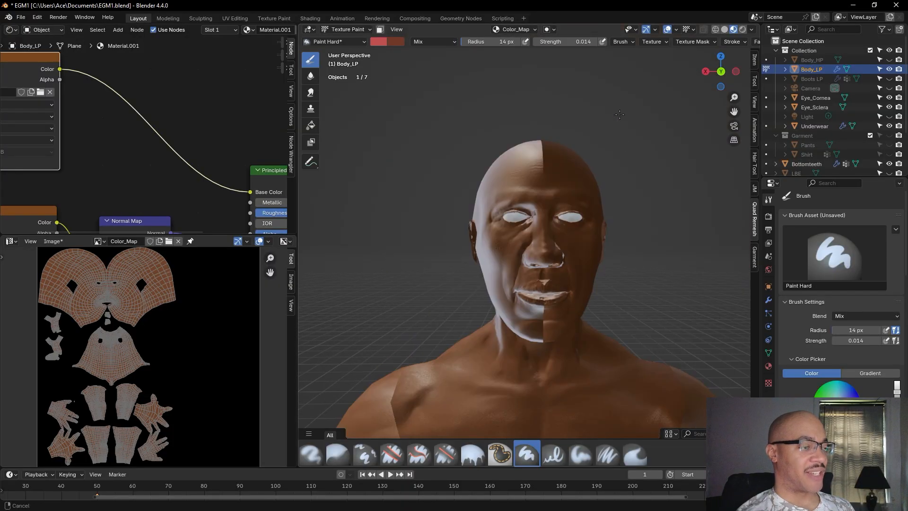
{"action": "middle_click_drag", "start_coordinate": [619, 98], "coordinate": [620, 121], "text": "shift"}
{"action": "scroll", "coordinate": [604, 213], "scroll_direction": "up", "scroll_amount": 5}
{"action": "scroll", "coordinate": [612, 211], "scroll_direction": "down", "scroll_amount": 5}
{"action": "middle_click_drag", "start_coordinate": [630, 217], "coordinate": [632, 213]}
{"action": "scroll", "coordinate": [635, 211], "scroll_direction": "up", "scroll_amount": 5}
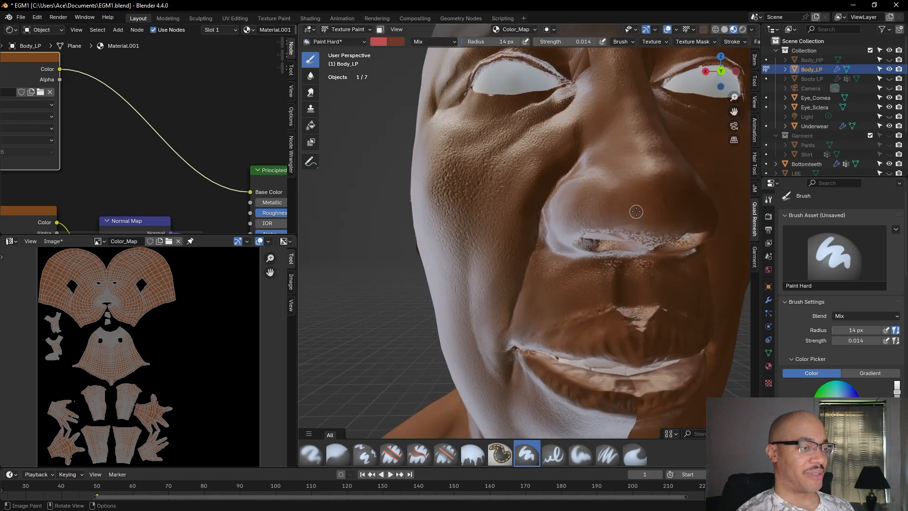
{"action": "middle_click_drag", "start_coordinate": [602, 91], "coordinate": [577, 203], "text": "shift"}
{"action": "scroll", "coordinate": [578, 204], "scroll_direction": "down", "scroll_amount": 6}
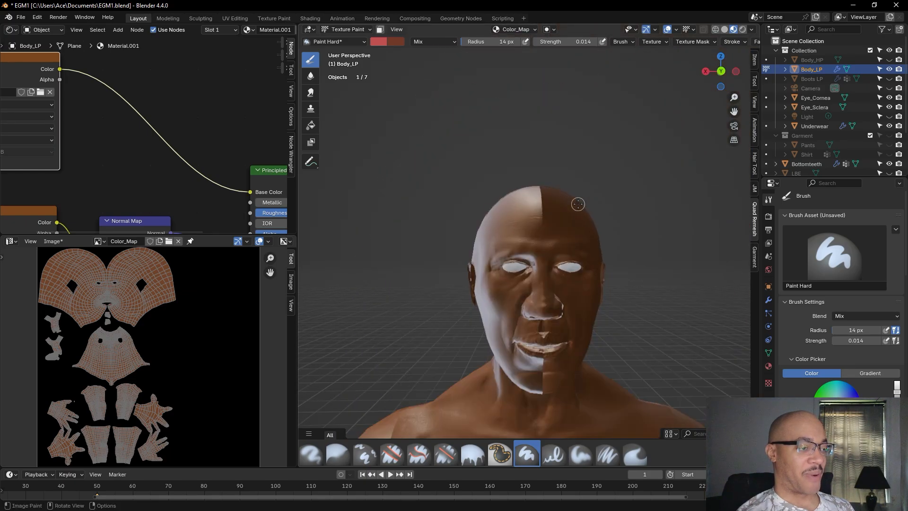
{"action": "scroll", "coordinate": [572, 209], "scroll_direction": "up", "scroll_amount": 5}
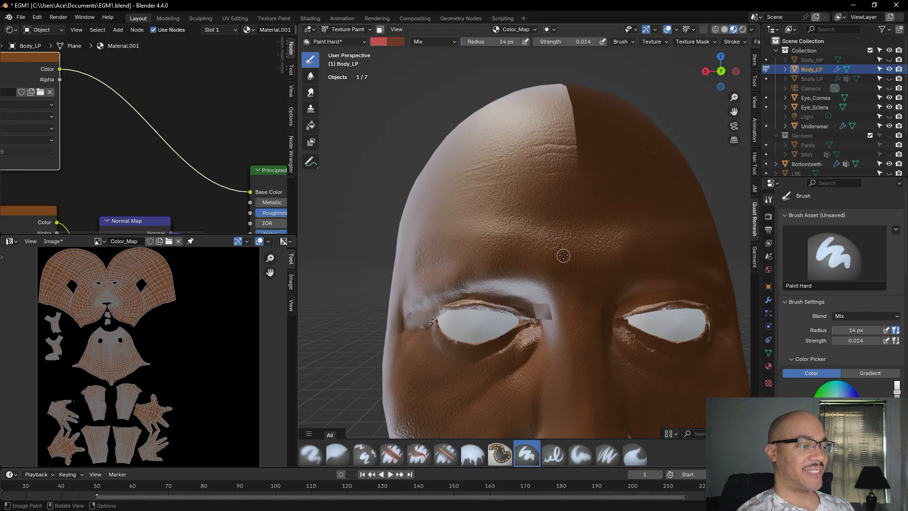
{"action": "scroll", "coordinate": [588, 324], "scroll_direction": "down", "scroll_amount": 5}
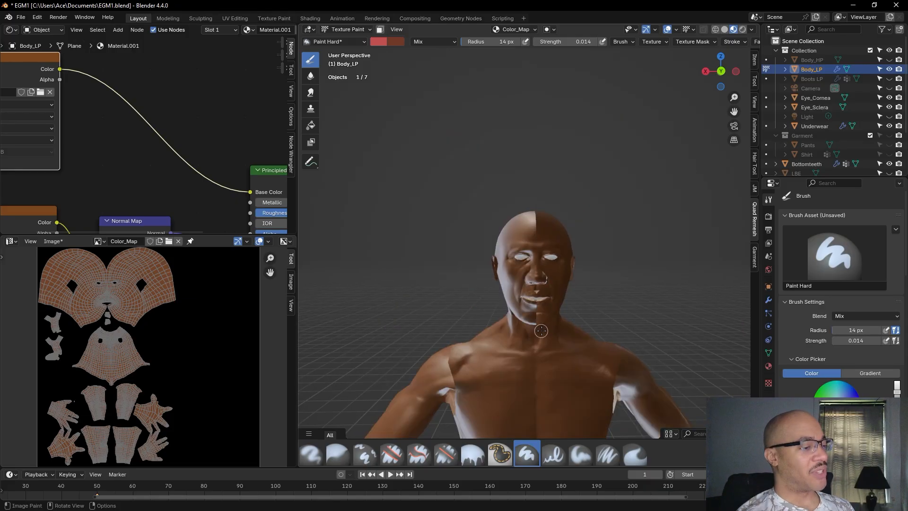
{"action": "scroll", "coordinate": [605, 245], "scroll_direction": "up", "scroll_amount": 5}
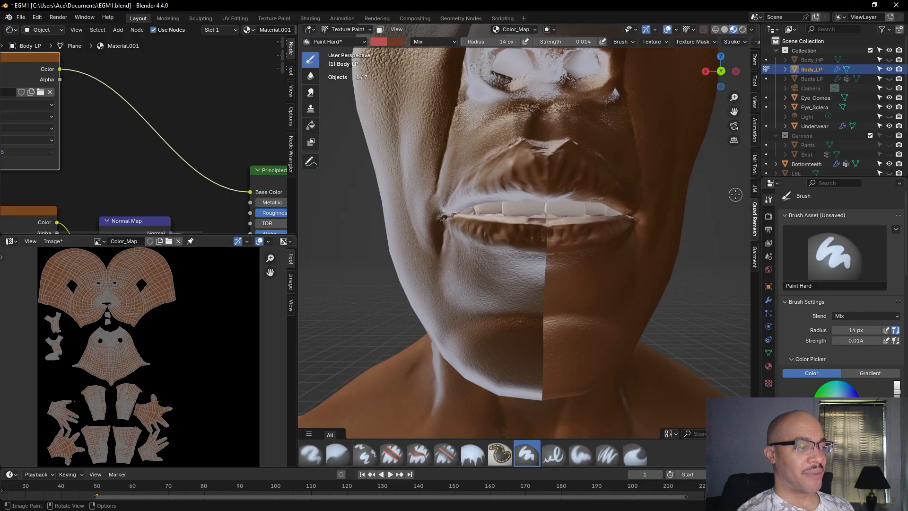
{"action": "scroll", "coordinate": [645, 222], "scroll_direction": "down", "scroll_amount": 8}
{"action": "middle_click_drag", "start_coordinate": [643, 201], "coordinate": [615, 214]}
{"action": "scroll", "coordinate": [606, 206], "scroll_direction": "up", "scroll_amount": 5}
{"action": "scroll", "coordinate": [611, 211], "scroll_direction": "down", "scroll_amount": 4}
{"action": "scroll", "coordinate": [615, 214], "scroll_direction": "up", "scroll_amount": 5}
- Lower the brush strength to 0.007 and build up a faint red tint on the forehead
{"action": "left_click_drag", "start_coordinate": [550, 154], "coordinate": [567, 328], "text": "alt+shift"}
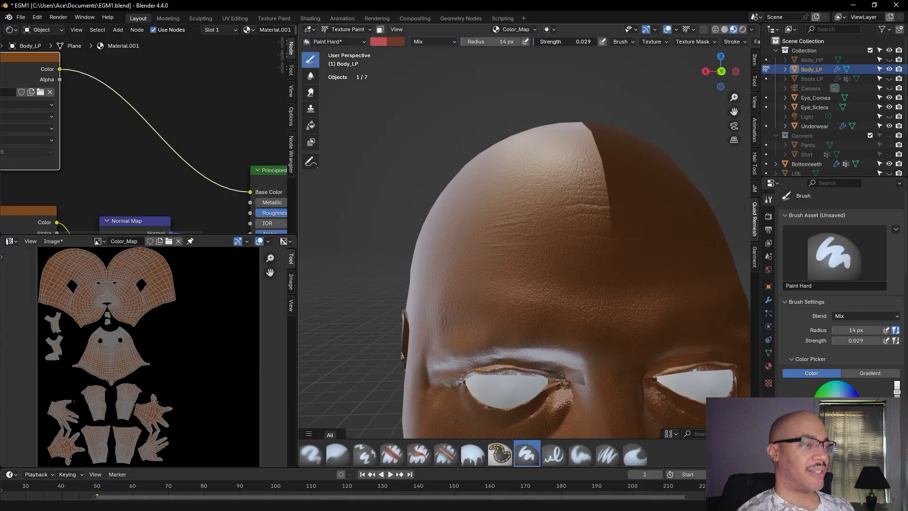
{"action": "scroll", "coordinate": [510, 85], "scroll_direction": "down", "scroll_amount": 6}
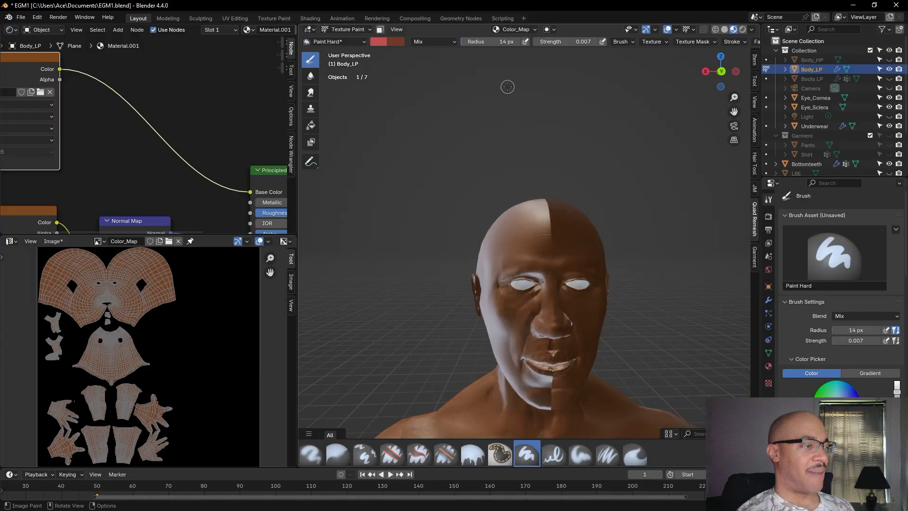
{"action": "mouse_move", "coordinate": [467, 179]}
{"action": "middle_mouse_down", "text": "shift"}
{"action": "mouse_move", "coordinate": [456, 170]}
{"action": "mouse_move", "coordinate": [483, 170]}
{"action": "mouse_move", "coordinate": [470, 171]}
{"action": "middle_mouse_up", "text": "shift"}
{"action": "scroll", "coordinate": [470, 165], "scroll_direction": "up", "scroll_amount": 5}
{"action": "mouse_move", "coordinate": [431, 95]}
{"action": "middle_mouse_down", "text": "shift"}
{"action": "mouse_move", "coordinate": [418, 121]}
{"action": "mouse_move", "coordinate": [418, 178]}
{"action": "mouse_move", "coordinate": [418, 138]}
{"action": "mouse_move", "coordinate": [430, 134]}
{"action": "middle_mouse_up", "text": "shift"}
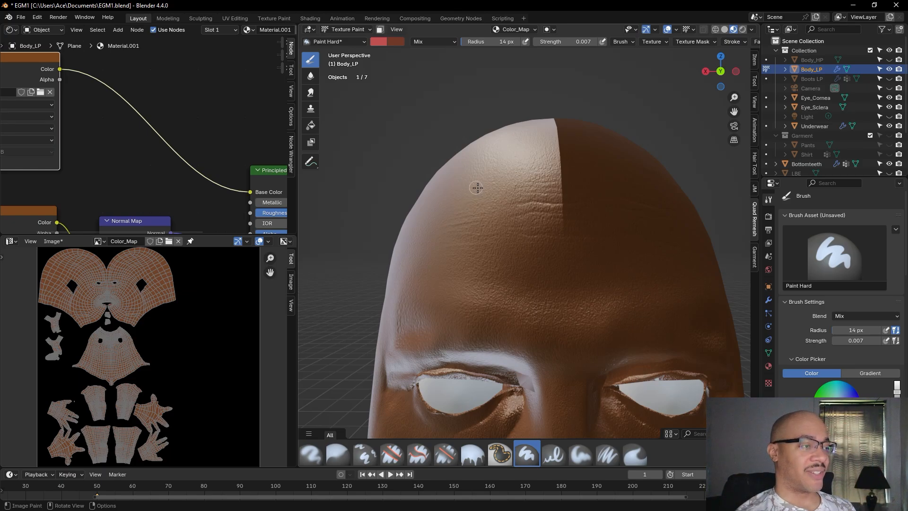
{"action": "scroll", "coordinate": [510, 191], "scroll_direction": "down", "scroll_amount": 5}
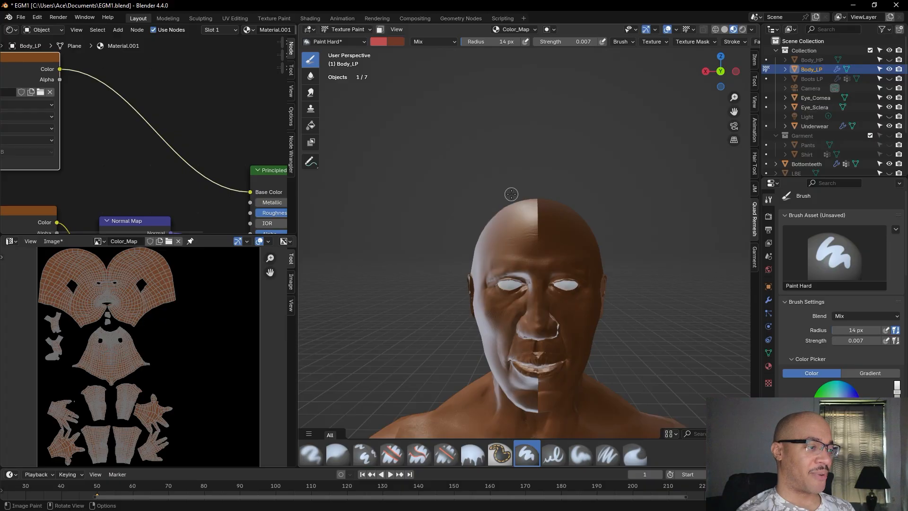
{"action": "scroll", "coordinate": [511, 194], "scroll_direction": "up", "scroll_amount": 5}
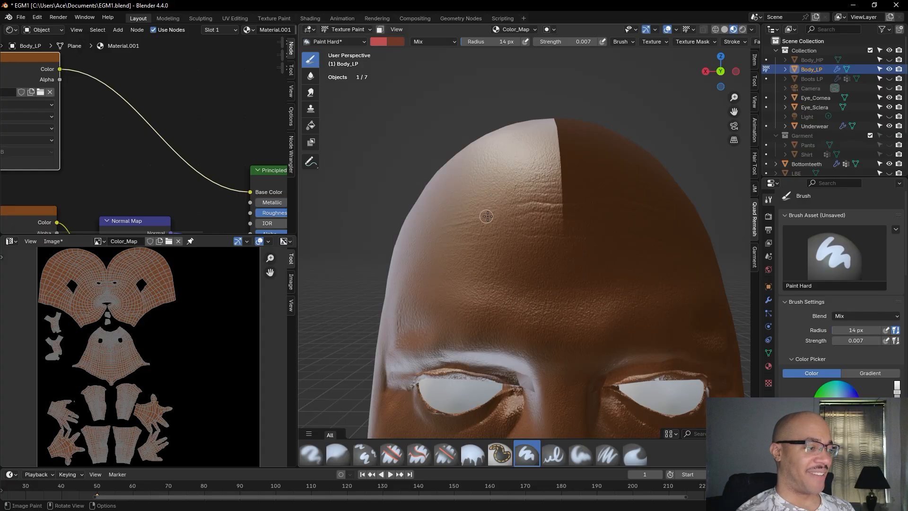
- Increase the brush radius to 30 px and return the viewport to Solid shading with the top of the head in view
{"action": "scroll", "coordinate": [525, 165], "scroll_direction": "down", "scroll_amount": 7}
{"action": "middle_click_drag", "start_coordinate": [525, 165], "coordinate": [532, 163]}
{"action": "scroll", "coordinate": [533, 159], "scroll_direction": "up", "scroll_amount": 7}
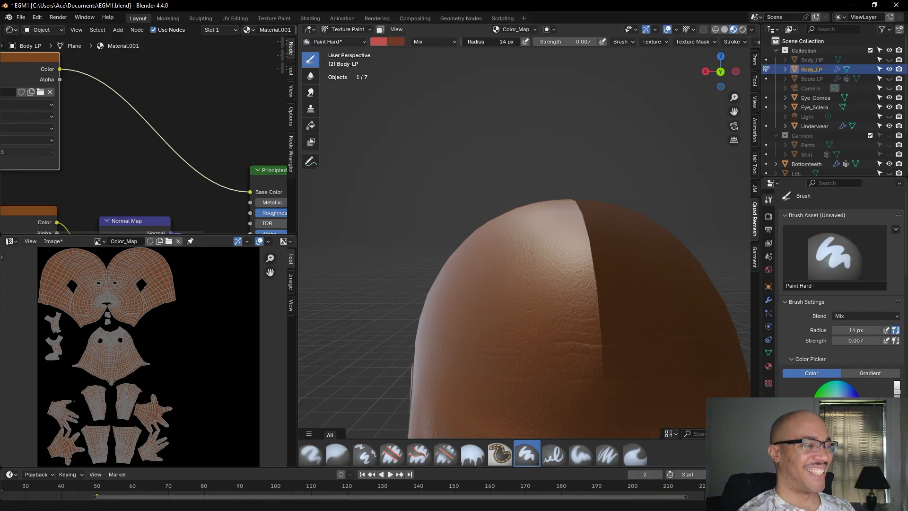
{"action": "left_click_drag", "start_coordinate": [462, 42], "coordinate": [464, 41]}
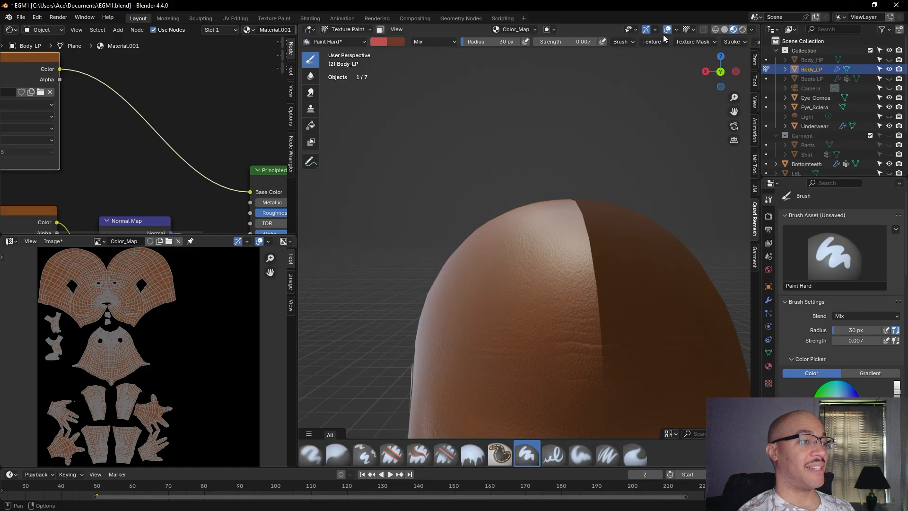
{"action": "left_click", "coordinate": [724, 30]}
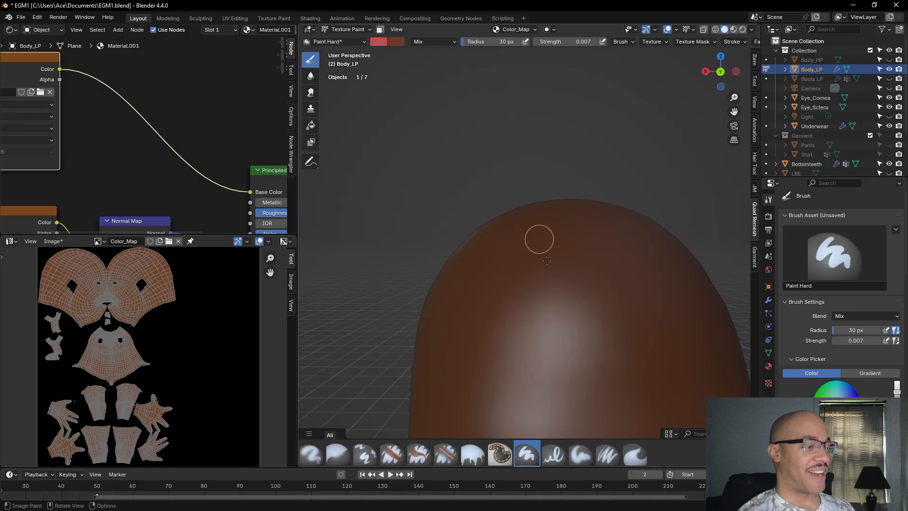
- Raise the brush strength to 0.022 and paint a red tint across the forehead
{"action": "middle_click_drag", "start_coordinate": [525, 348], "coordinate": [476, 54], "text": "ctrl"}
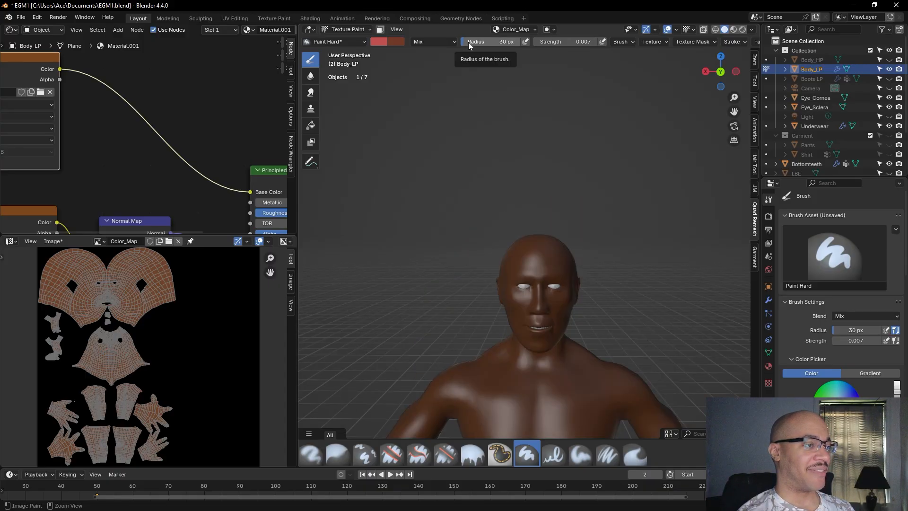
{"action": "left_click_drag", "start_coordinate": [577, 41], "coordinate": [587, 42]}
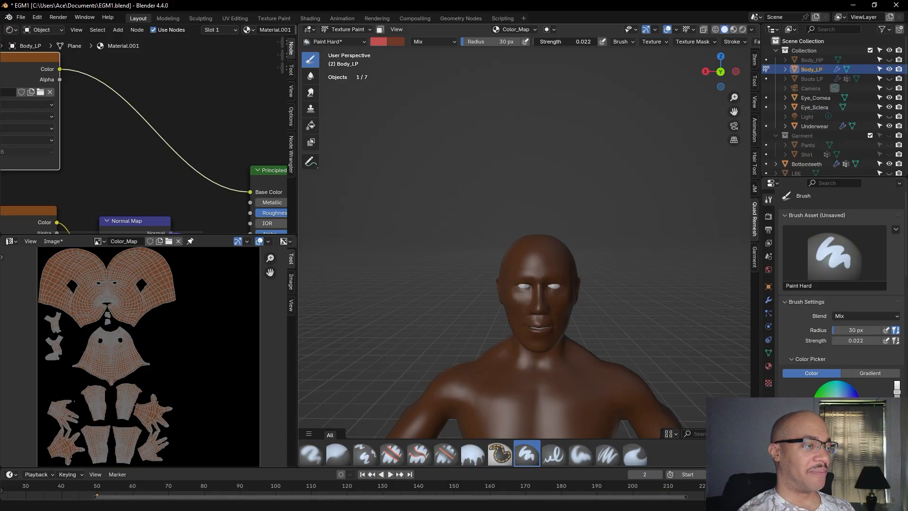
{"action": "scroll", "coordinate": [506, 227], "scroll_direction": "up", "scroll_amount": 5}
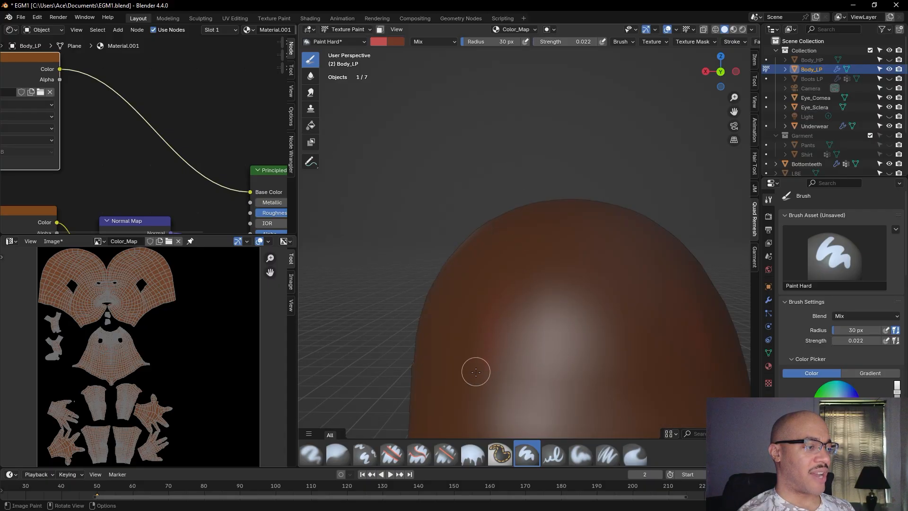
{"action": "mouse_move", "coordinate": [472, 311]}
{"action": "left_mouse_down"}
{"action": "mouse_move", "coordinate": [513, 290]}
{"action": "mouse_move", "coordinate": [518, 313]}
{"action": "left_mouse_up"}
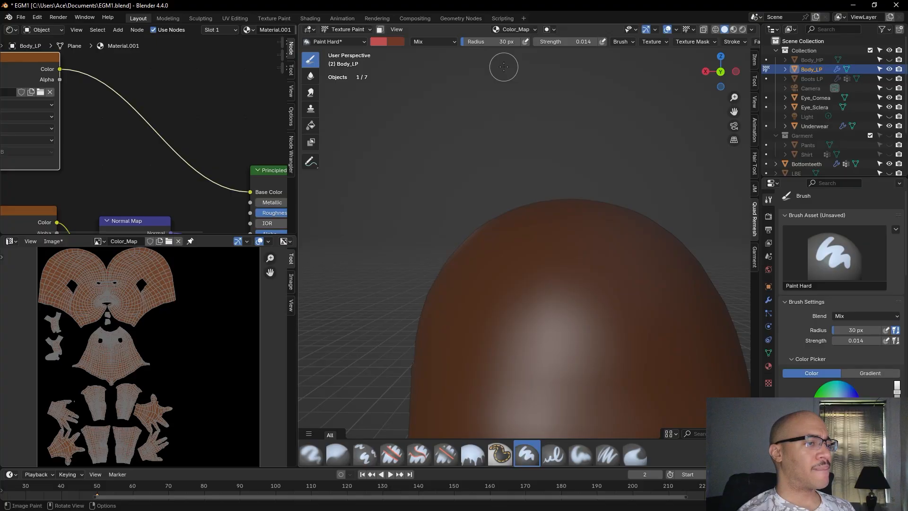
- Darken the brush colour to a deeper red, set the strength to 0.036 and check the tint on the whole head
{"action": "left_click", "coordinate": [377, 43]}
{"action": "left_click_drag", "start_coordinate": [455, 78], "coordinate": [457, 83]}
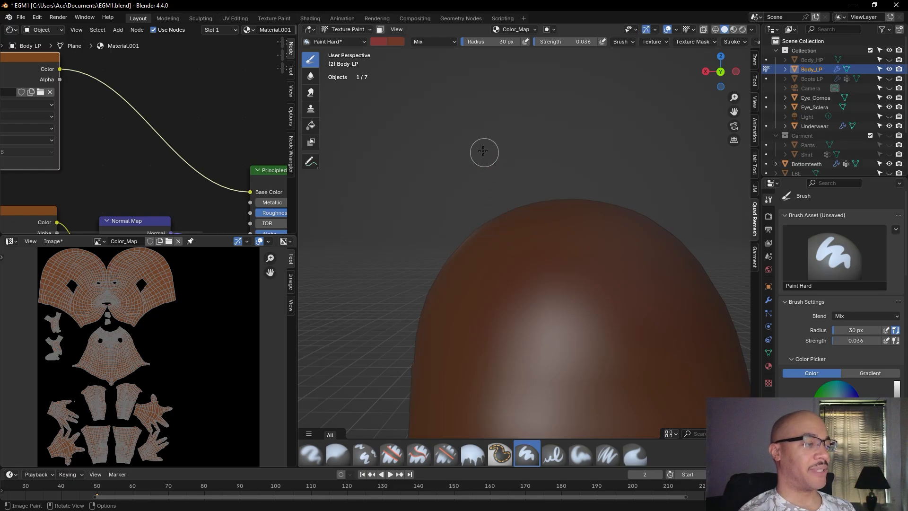
{"action": "scroll", "coordinate": [487, 152], "scroll_direction": "down", "scroll_amount": 3}
{"action": "middle_click_drag", "start_coordinate": [481, 148], "coordinate": [484, 147]}
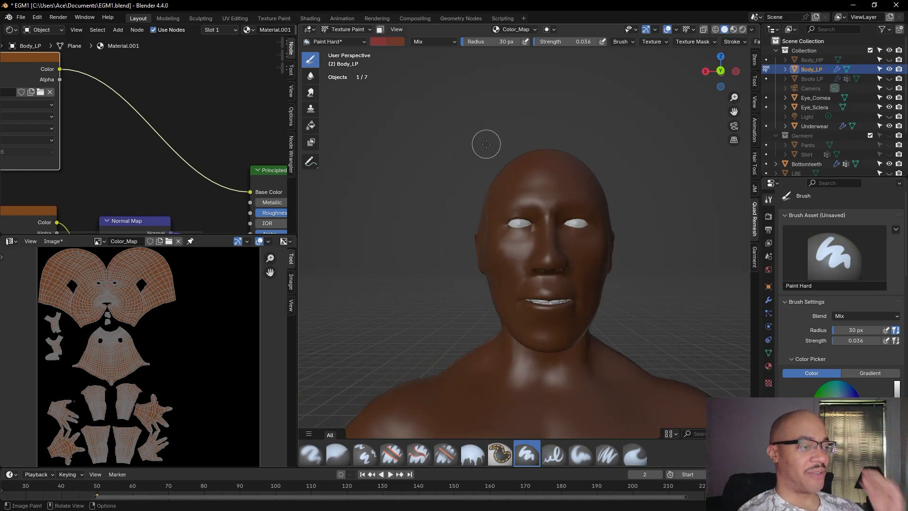
{"action": "middle_click_drag", "start_coordinate": [482, 118], "coordinate": [501, 157]}
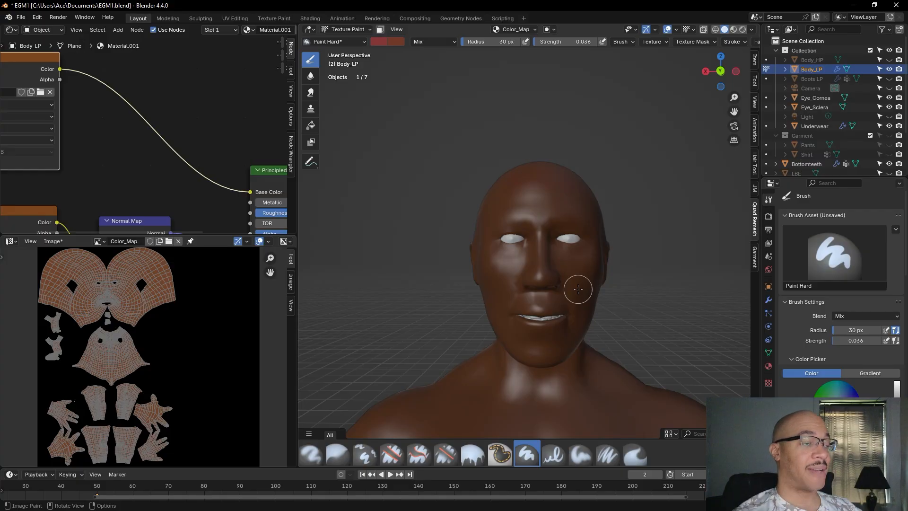
- Inspect the forehead tint close up in Solid shading and in Material Preview, including the skin detail near the hairline
{"action": "scroll", "coordinate": [577, 284], "scroll_direction": "up", "scroll_amount": 7}
{"action": "mouse_move", "coordinate": [607, 191]}
{"action": "middle_mouse_down"}
{"action": "mouse_move", "coordinate": [632, 194]}
{"action": "mouse_move", "coordinate": [611, 197]}
{"action": "mouse_move", "coordinate": [600, 225]}
{"action": "middle_mouse_up"}
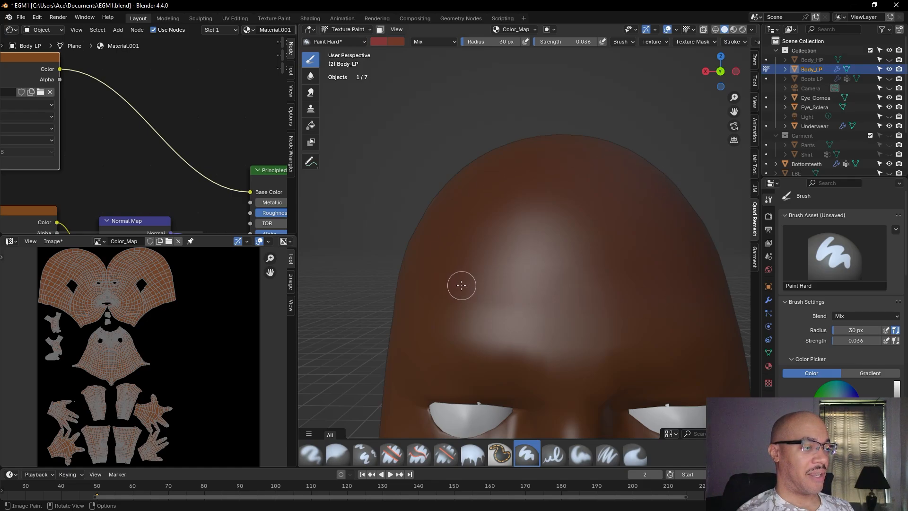
{"action": "scroll", "coordinate": [461, 285], "scroll_direction": "down", "scroll_amount": 10}
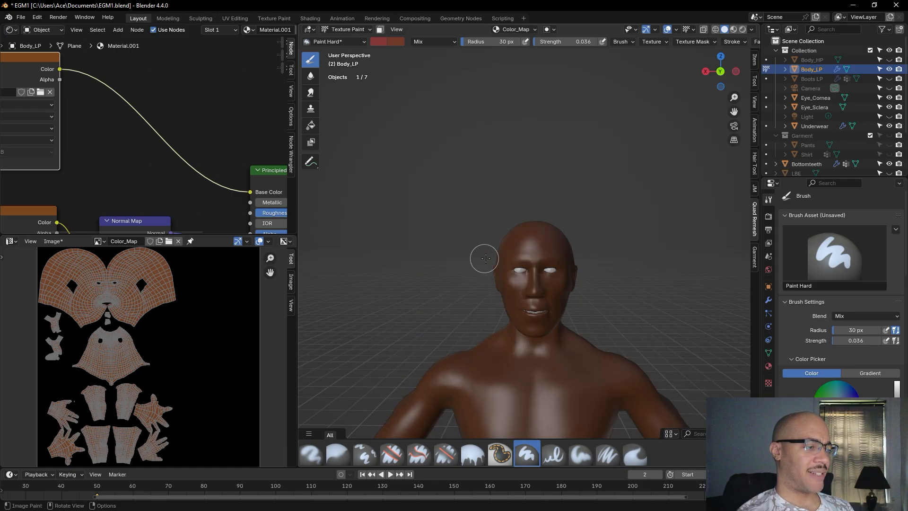
{"action": "left_click", "coordinate": [733, 29]}
{"action": "scroll", "coordinate": [669, 169], "scroll_direction": "up", "scroll_amount": 8}
{"action": "middle_click_drag", "start_coordinate": [669, 168], "coordinate": [678, 180]}
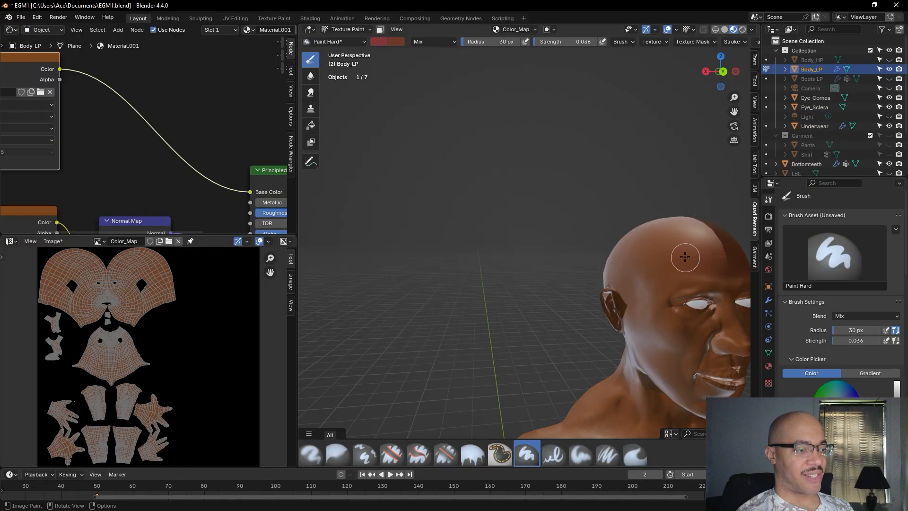
{"action": "mouse_move", "coordinate": [671, 194]}
{"action": "middle_mouse_down"}
{"action": "mouse_move", "coordinate": [658, 192]}
{"action": "mouse_move", "coordinate": [636, 216]}
{"action": "mouse_move", "coordinate": [551, 232]}
{"action": "middle_mouse_up"}
{"action": "scroll", "coordinate": [637, 211], "scroll_direction": "up", "scroll_amount": 5}
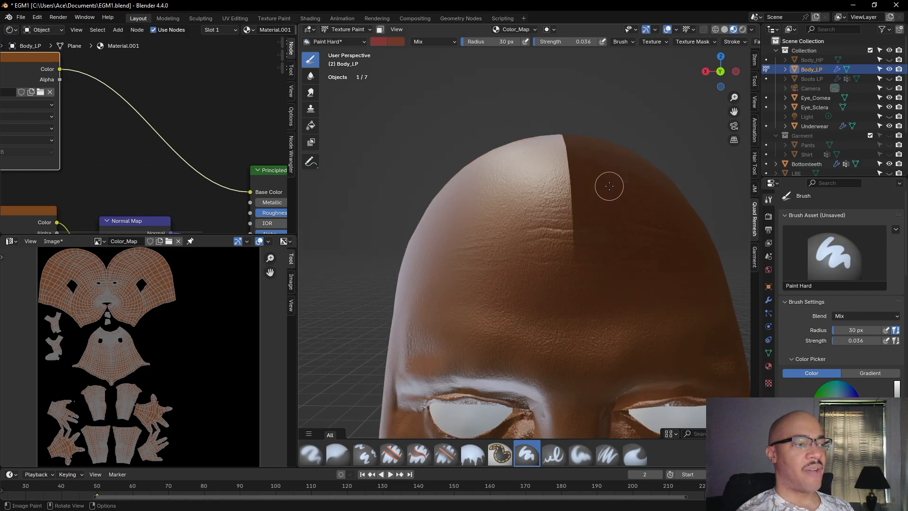
{"action": "scroll", "coordinate": [522, 209], "scroll_direction": "down", "scroll_amount": 5}
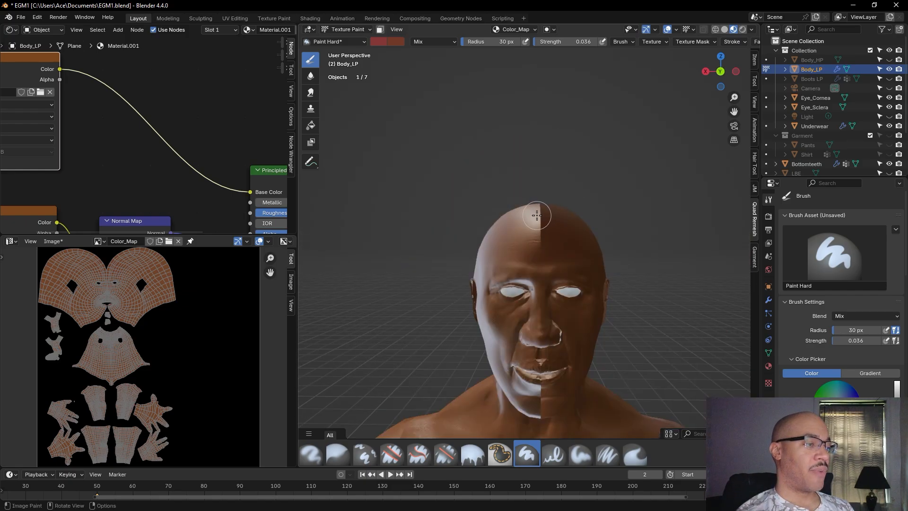
- Return the viewport to Solid shading and examine the tint on the crown, forehead and temple
{"action": "left_click", "coordinate": [724, 29]}
{"action": "mouse_move", "coordinate": [543, 205]}
{"action": "middle_mouse_down"}
{"action": "mouse_move", "coordinate": [556, 213]}
{"action": "mouse_move", "coordinate": [603, 364]}
{"action": "middle_mouse_up"}
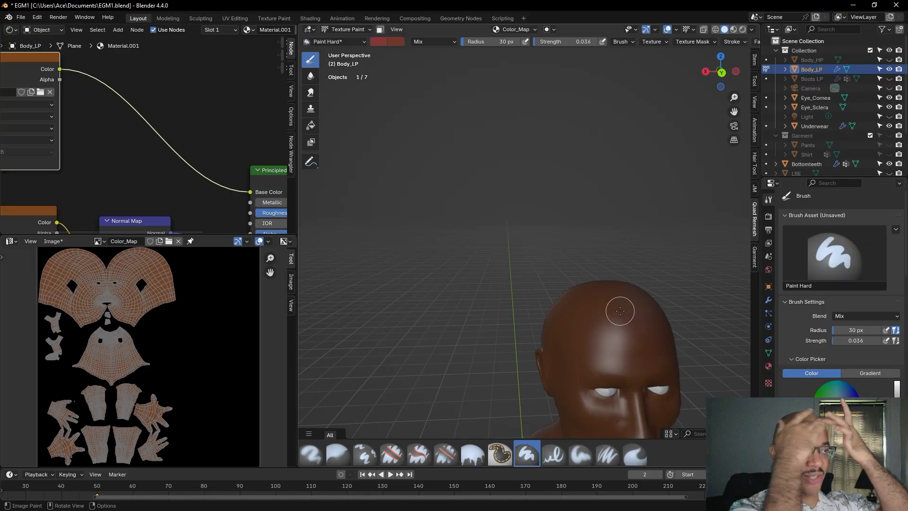
{"action": "scroll", "coordinate": [629, 227], "scroll_direction": "up", "scroll_amount": 5}
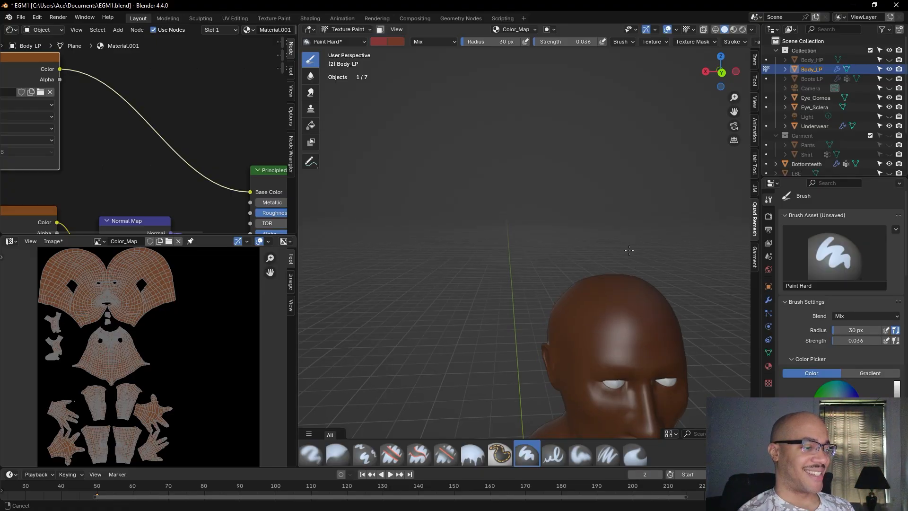
{"action": "mouse_move", "coordinate": [629, 227]}
{"action": "middle_mouse_down"}
{"action": "mouse_move", "coordinate": [525, 191]}
{"action": "mouse_move", "coordinate": [540, 183]}
{"action": "middle_mouse_up"}
{"action": "middle_click_drag", "start_coordinate": [662, 134], "coordinate": [634, 118]}
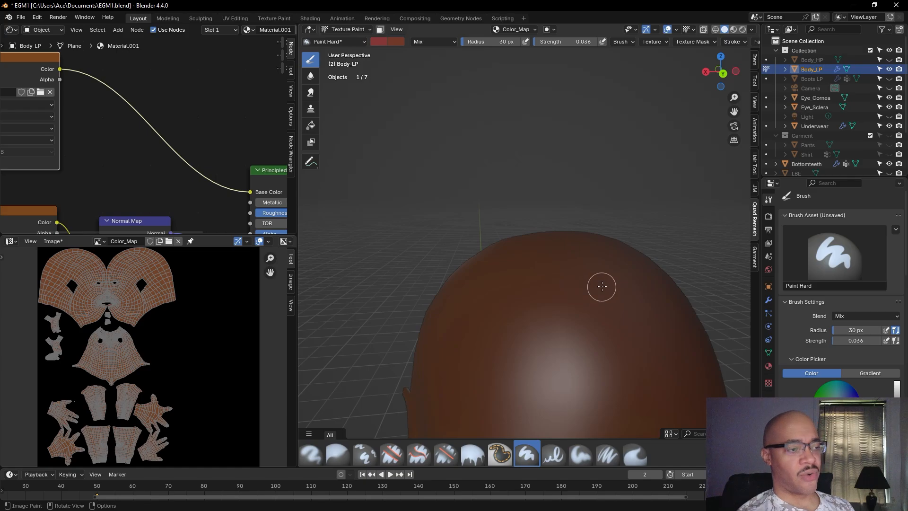
{"action": "middle_click_drag", "start_coordinate": [583, 277], "coordinate": [512, 308]}
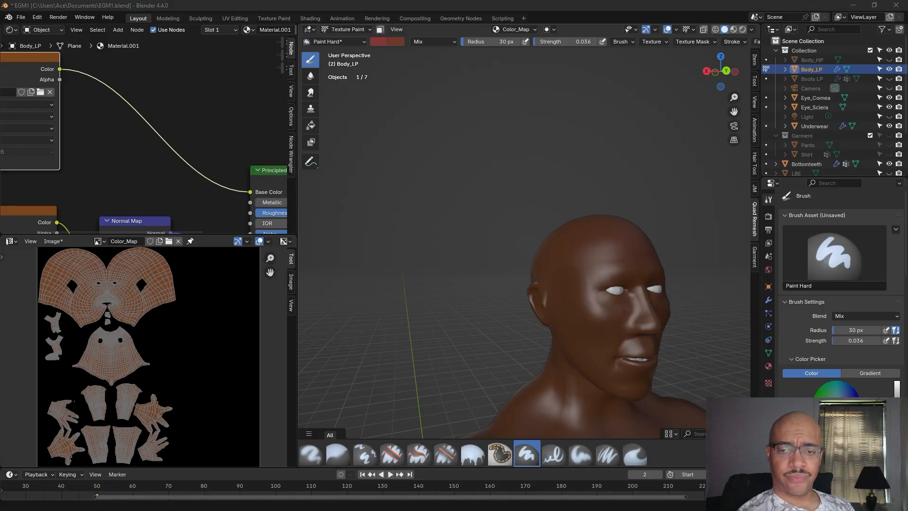
{"action": "scroll", "coordinate": [611, 236], "scroll_direction": "up", "scroll_amount": 5}
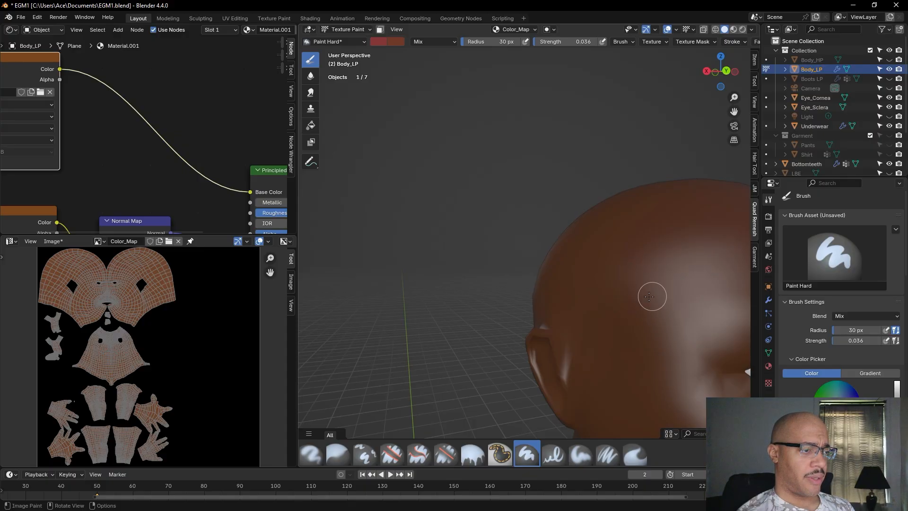
{"action": "scroll", "coordinate": [595, 311], "scroll_direction": "down", "scroll_amount": 5}
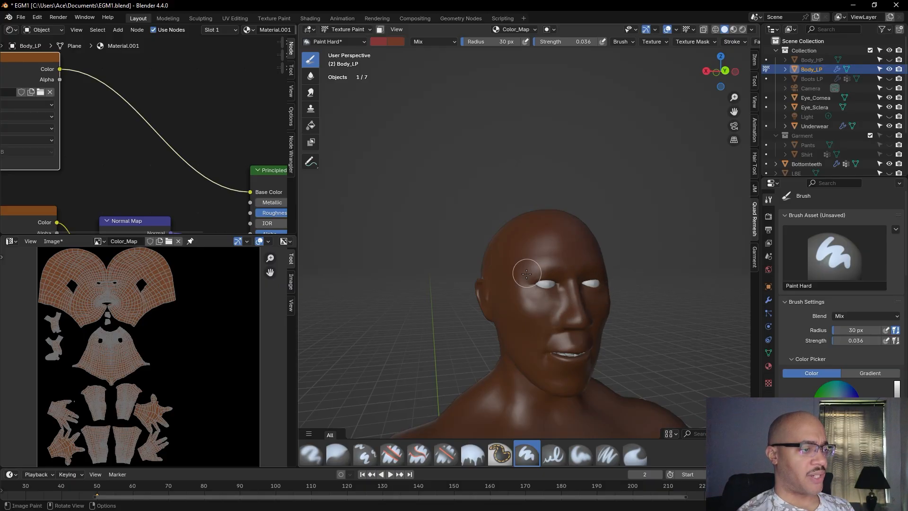
- Examine the skin colour on the head in profile, around the ear, eyes and nose, and from the front
{"action": "middle_click_drag", "start_coordinate": [547, 240], "coordinate": [549, 230]}
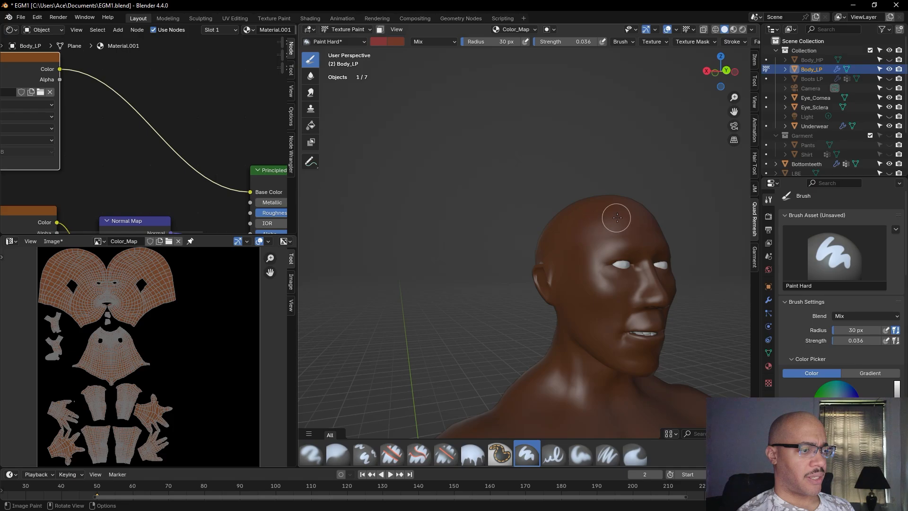
{"action": "mouse_move", "coordinate": [437, 251]}
{"action": "middle_mouse_down"}
{"action": "mouse_move", "coordinate": [454, 257]}
{"action": "mouse_move", "coordinate": [420, 227]}
{"action": "mouse_move", "coordinate": [436, 248]}
{"action": "middle_mouse_up"}
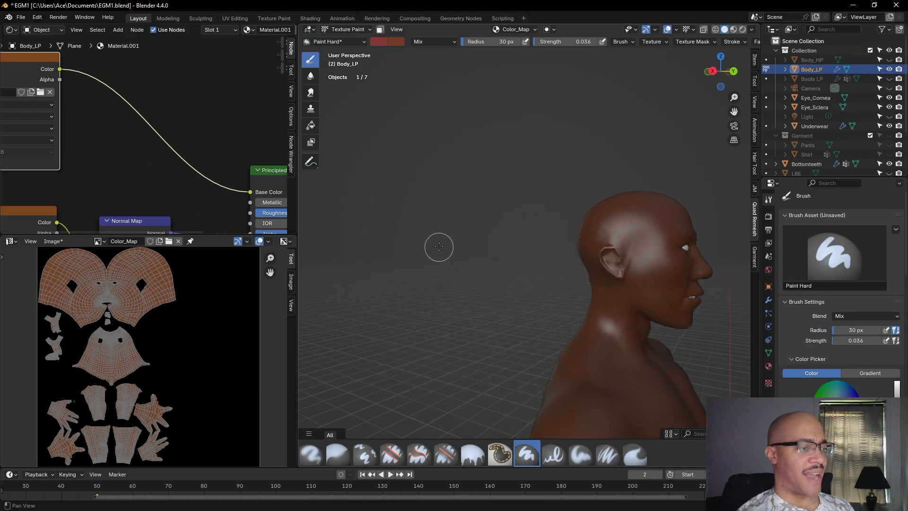
{"action": "scroll", "coordinate": [424, 260], "scroll_direction": "up", "scroll_amount": 4}
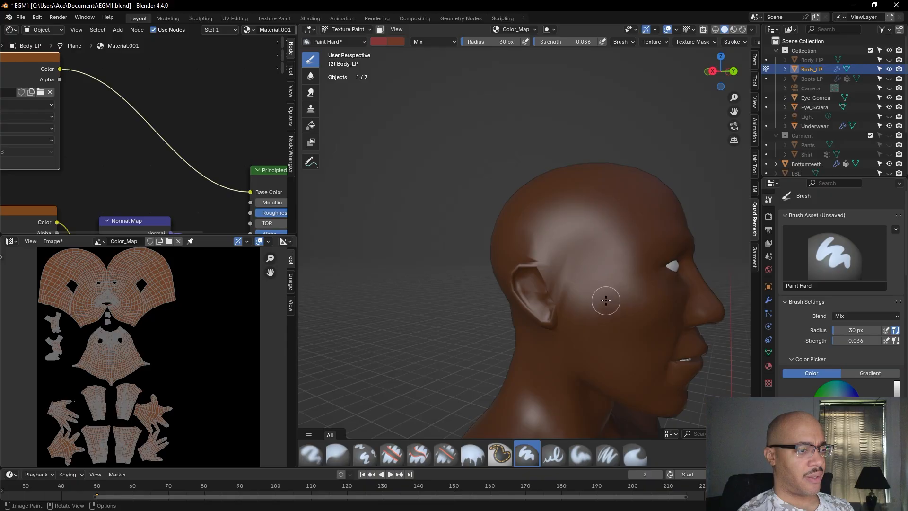
{"action": "middle_click_drag", "start_coordinate": [575, 261], "coordinate": [640, 247]}
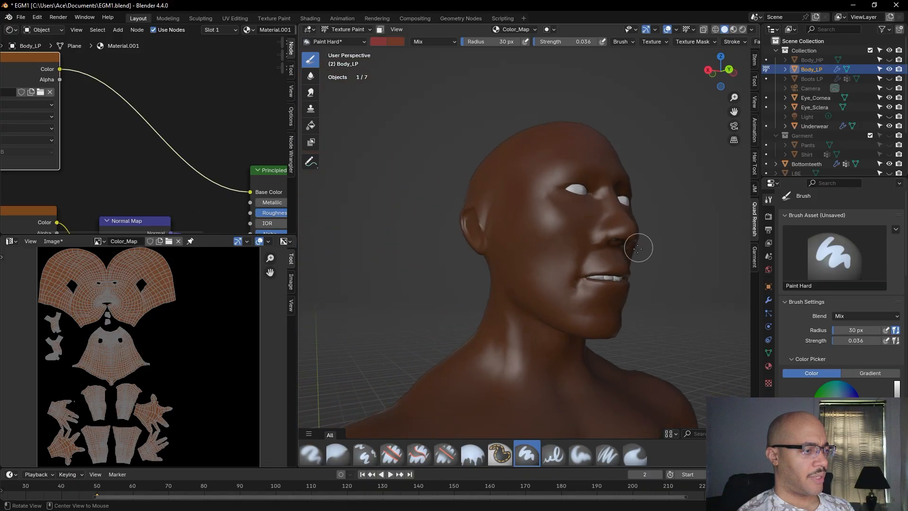
{"action": "mouse_move", "coordinate": [665, 203]}
{"action": "middle_mouse_down"}
{"action": "mouse_move", "coordinate": [646, 206]}
{"action": "mouse_move", "coordinate": [645, 264]}
{"action": "mouse_move", "coordinate": [662, 254]}
{"action": "middle_mouse_up"}
{"action": "scroll", "coordinate": [673, 246], "scroll_direction": "up", "scroll_amount": 5}
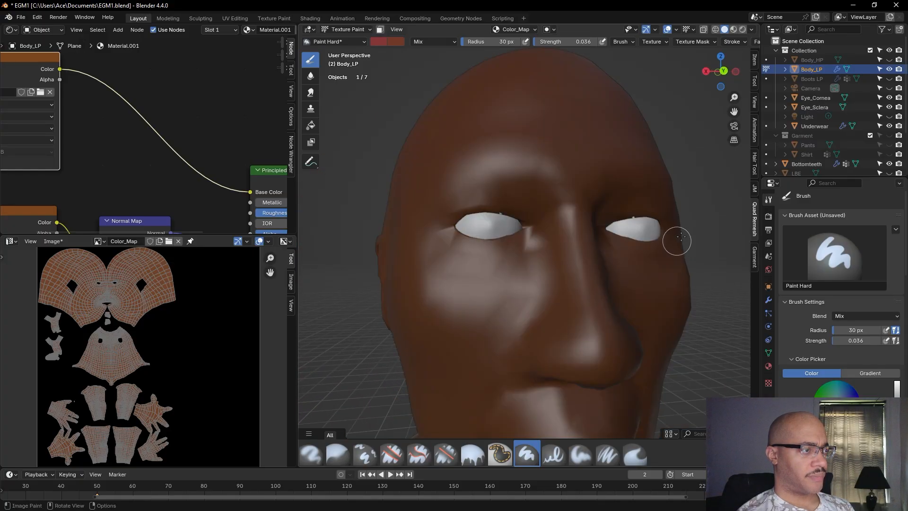
{"action": "left_click_drag", "start_coordinate": [705, 211], "coordinate": [660, 253], "text": "alt"}
{"action": "scroll", "coordinate": [673, 247], "scroll_direction": "down", "scroll_amount": 4}
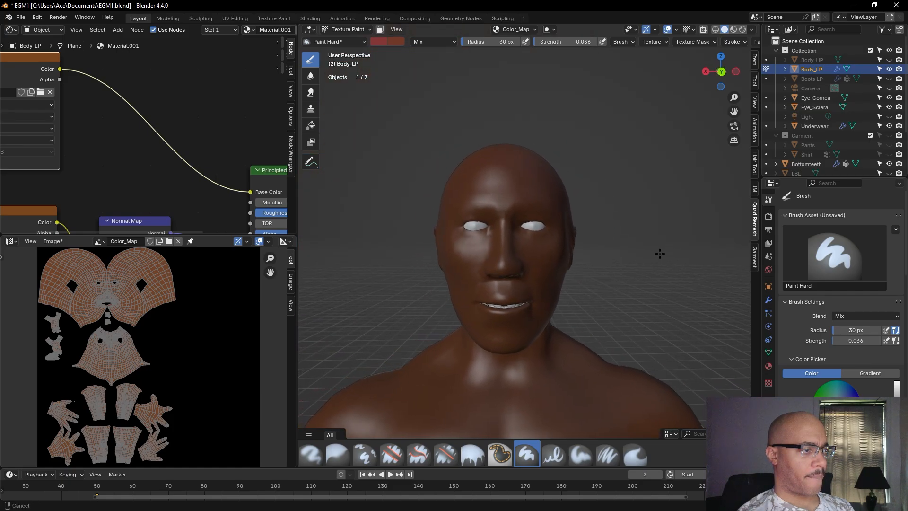
{"action": "middle_click_drag", "start_coordinate": [660, 253], "coordinate": [664, 256], "text": "shift"}
- Switch the viewport to Material Preview and inspect the head from a three-quarter angle, both from a distance and close up
{"action": "left_click", "coordinate": [734, 30]}
{"action": "middle_click_drag", "start_coordinate": [617, 206], "coordinate": [650, 209]}
{"action": "mouse_move", "coordinate": [457, 224]}
{"action": "middle_mouse_down"}
{"action": "mouse_move", "coordinate": [409, 237]}
{"action": "mouse_move", "coordinate": [418, 277]}
{"action": "mouse_move", "coordinate": [416, 264]}
{"action": "middle_mouse_up"}
{"action": "scroll", "coordinate": [407, 246], "scroll_direction": "up", "scroll_amount": 4}
{"action": "scroll", "coordinate": [420, 270], "scroll_direction": "down", "scroll_amount": 4}
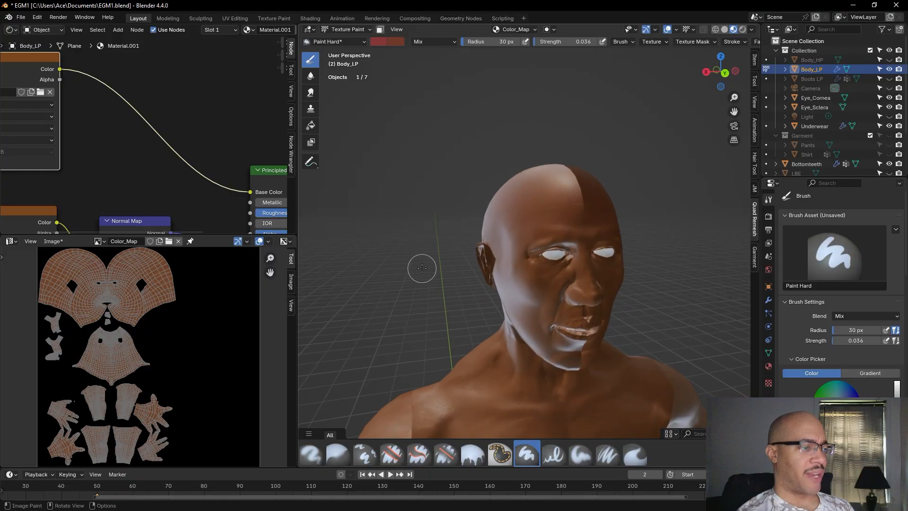
{"action": "scroll", "coordinate": [422, 268], "scroll_direction": "up", "scroll_amount": 4}
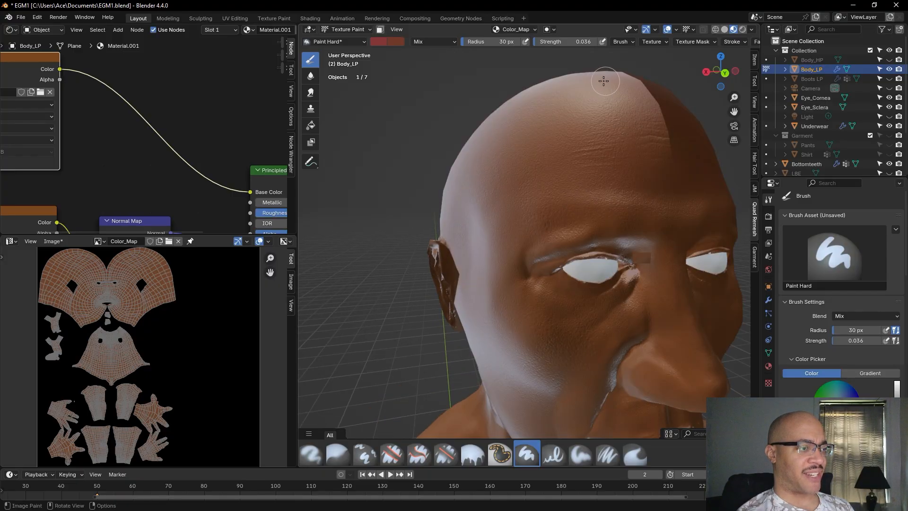
- Examine the painted skin tone on the crown, face, cheek and jaw in Material Preview
{"action": "middle_click_drag", "start_coordinate": [453, 114], "coordinate": [451, 138]}
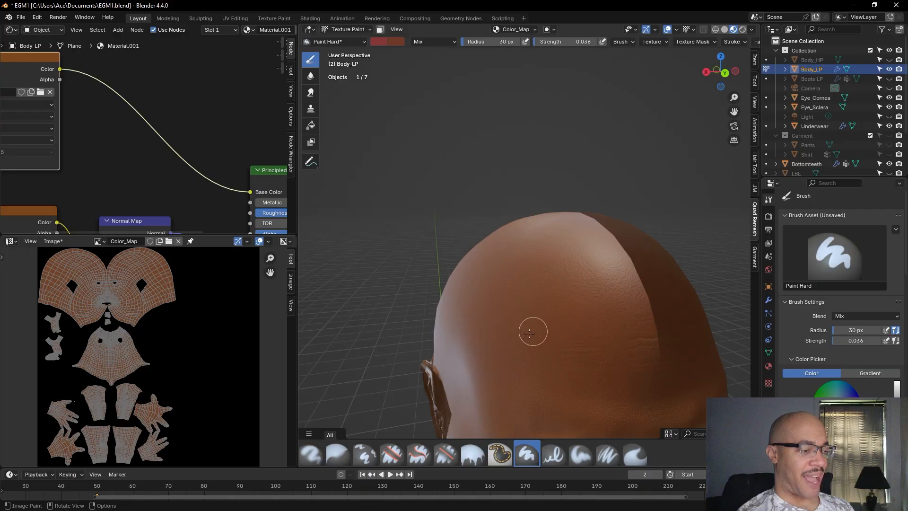
{"action": "middle_click_drag", "start_coordinate": [405, 247], "coordinate": [396, 216]}
{"action": "left_click_drag", "start_coordinate": [368, 255], "coordinate": [588, 250], "text": "alt+shift"}
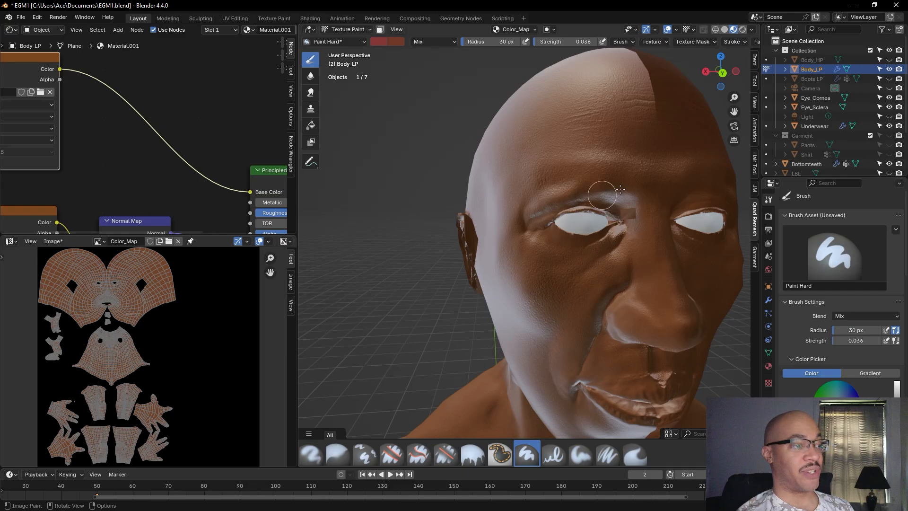
{"action": "middle_click_drag", "start_coordinate": [414, 286], "coordinate": [413, 289]}
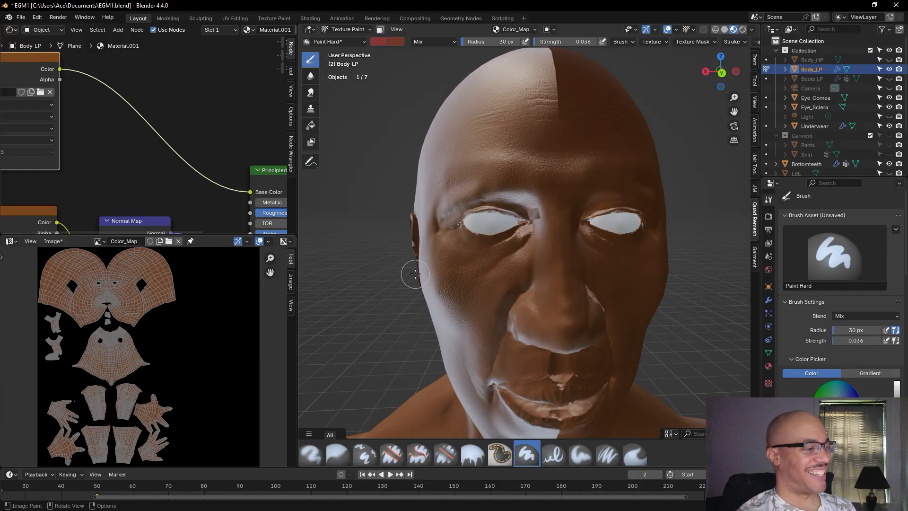
{"action": "middle_click_drag", "start_coordinate": [397, 272], "coordinate": [407, 267]}
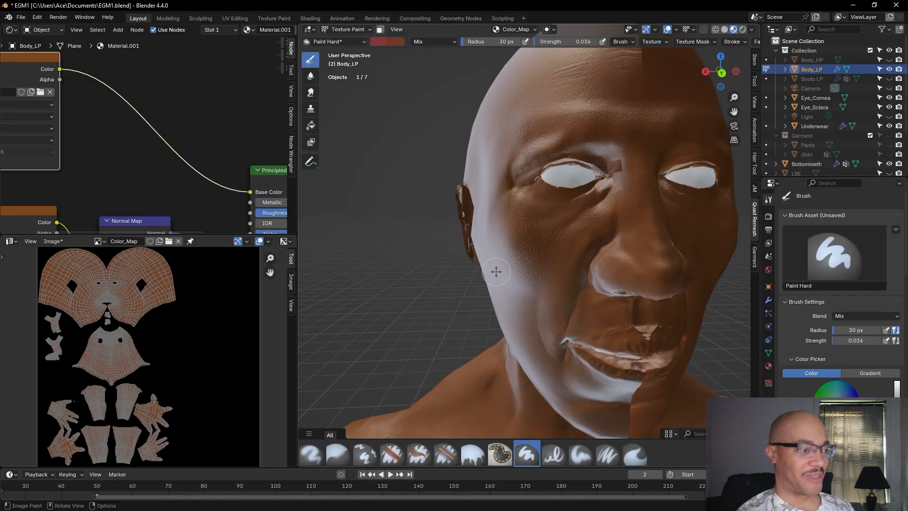
{"action": "middle_click_drag", "start_coordinate": [456, 262], "coordinate": [461, 262]}
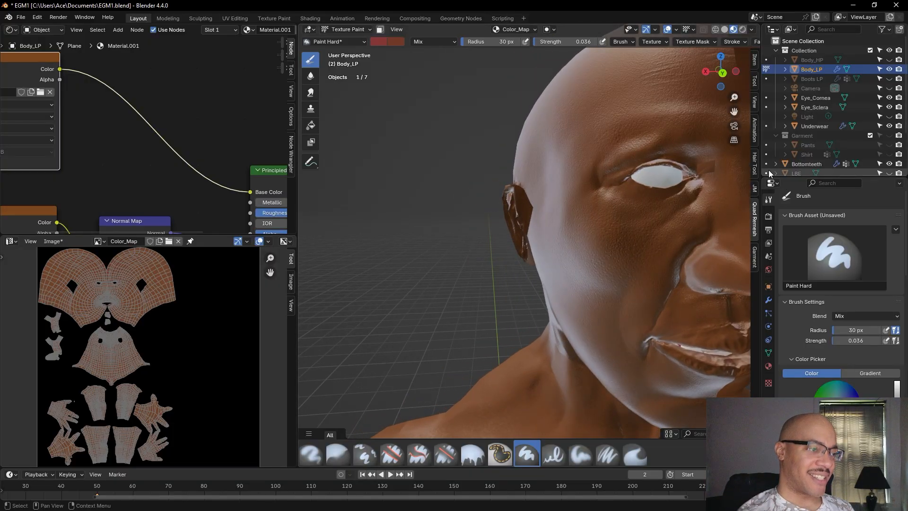
{"action": "scroll", "coordinate": [432, 315], "scroll_direction": "down", "scroll_amount": 4}
{"action": "left_click_drag", "start_coordinate": [433, 314], "coordinate": [426, 304], "text": "alt"}
- Check the head's skin colour in Rendered shading, both close up and from the front
{"action": "left_click", "coordinate": [742, 30]}
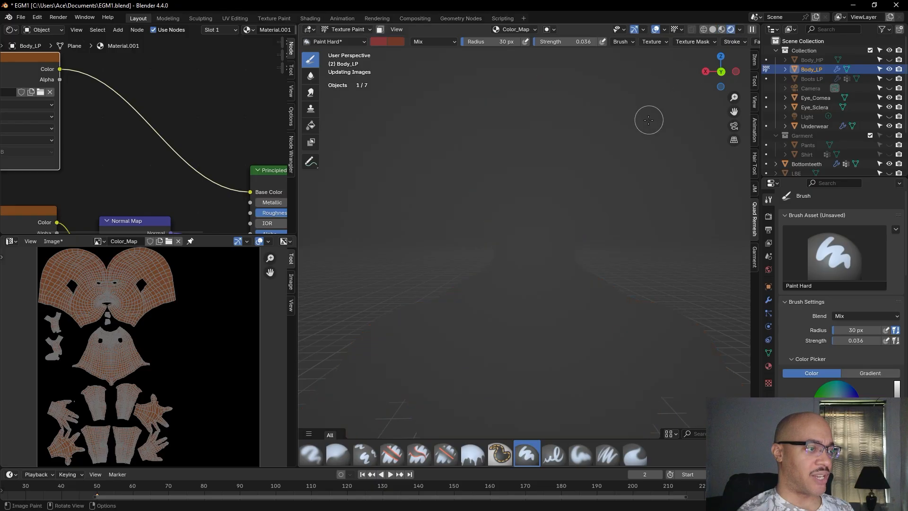
{"action": "scroll", "coordinate": [652, 126], "scroll_direction": "up", "scroll_amount": 4}
{"action": "middle_click_drag", "start_coordinate": [655, 127], "coordinate": [668, 146]}
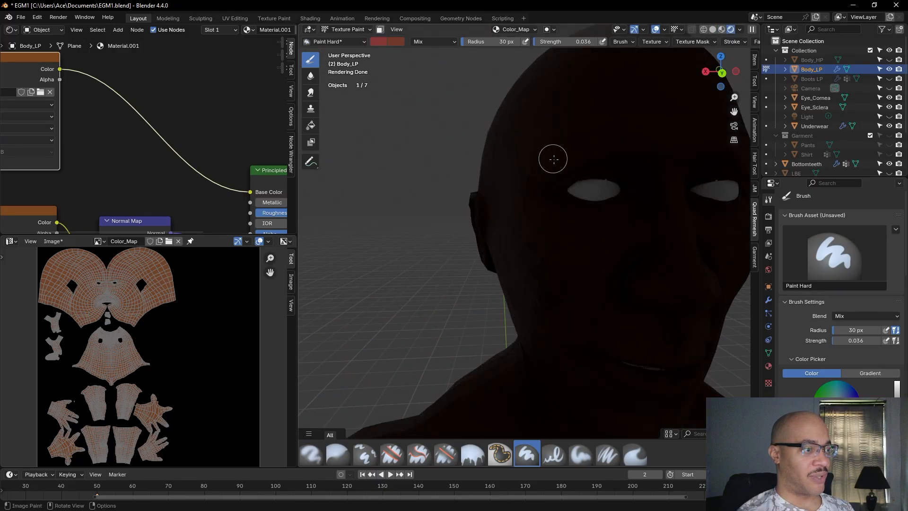
{"action": "middle_click_drag", "start_coordinate": [405, 287], "coordinate": [400, 287]}
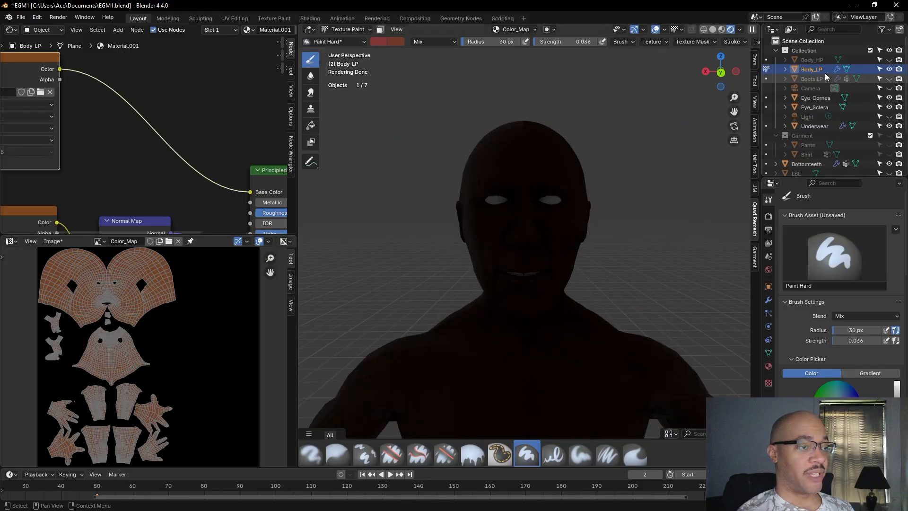
- Switch the viewport back to Solid shading and frame the cheek and side of the face close up
{"action": "left_click", "coordinate": [713, 30]}
{"action": "middle_click_drag", "start_coordinate": [636, 136], "coordinate": [640, 150], "text": "shift"}
{"action": "scroll", "coordinate": [662, 237], "scroll_direction": "up", "scroll_amount": 1}
{"action": "middle_click_drag", "start_coordinate": [662, 239], "coordinate": [677, 242]}
{"action": "middle_click_drag", "start_coordinate": [490, 307], "coordinate": [484, 304]}
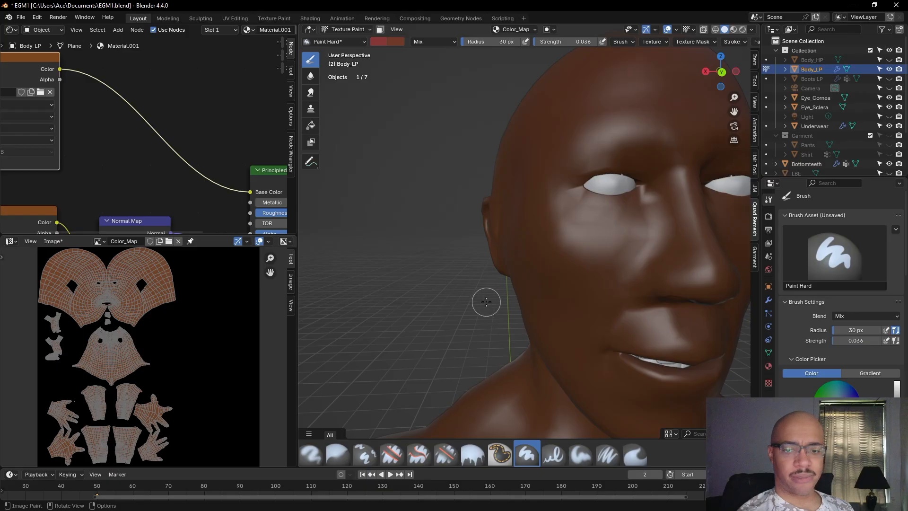
- Switch the viewport to Material Preview, widen the 3D viewport, and check the head's skin both at a distance and close up
{"action": "middle_click_drag", "start_coordinate": [489, 308], "coordinate": [681, 246]}
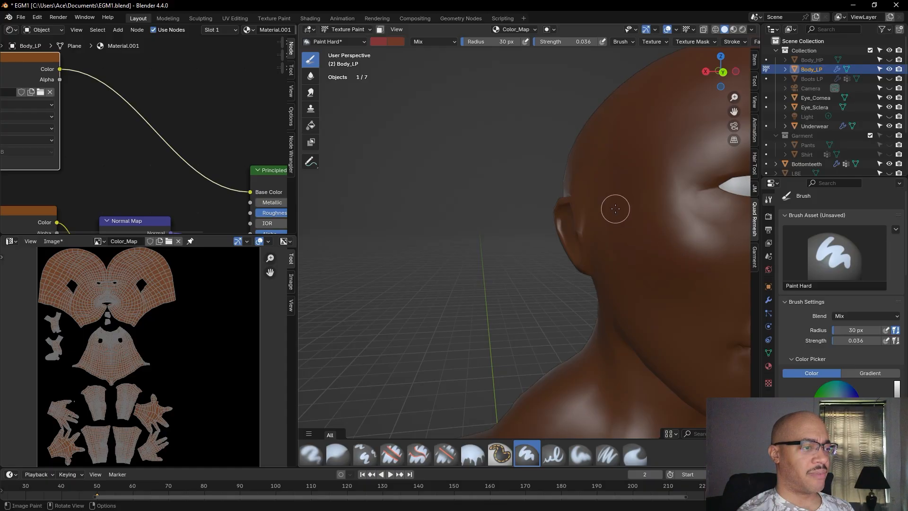
{"action": "middle_click_drag", "start_coordinate": [509, 286], "coordinate": [748, 175]}
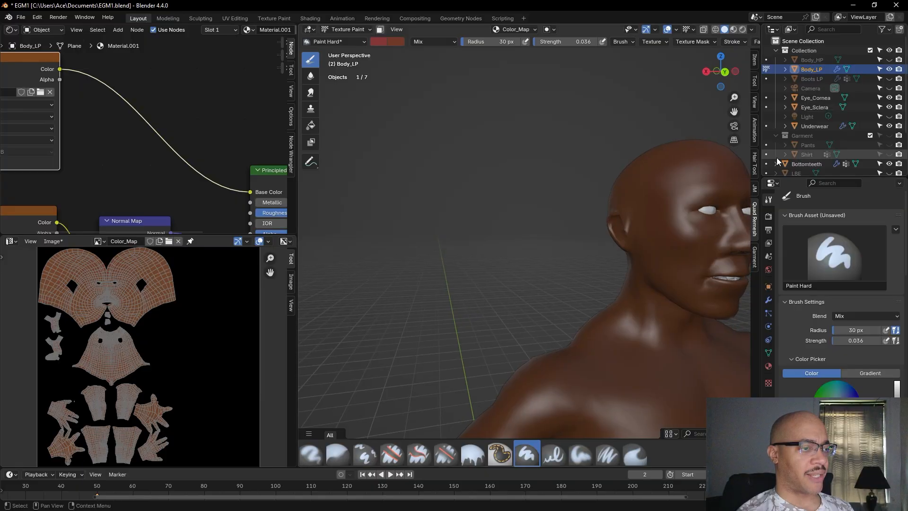
{"action": "left_click", "coordinate": [734, 29]}
{"action": "mouse_move", "coordinate": [615, 255]}
{"action": "middle_mouse_down"}
{"action": "mouse_move", "coordinate": [592, 279]}
{"action": "mouse_move", "coordinate": [514, 293]}
{"action": "mouse_move", "coordinate": [605, 298]}
{"action": "middle_mouse_up"}
{"action": "left_click_drag", "start_coordinate": [756, 59], "coordinate": [793, 58]}
{"action": "scroll", "coordinate": [669, 254], "scroll_direction": "down", "scroll_amount": 4}
{"action": "middle_click_drag", "start_coordinate": [652, 275], "coordinate": [663, 270]}
{"action": "scroll", "coordinate": [665, 269], "scroll_direction": "up", "scroll_amount": 3}
{"action": "mouse_move", "coordinate": [698, 272]}
{"action": "left_mouse_down", "text": "alt+shift"}
{"action": "mouse_move", "coordinate": [710, 275]}
{"action": "mouse_move", "coordinate": [712, 304]}
{"action": "left_mouse_up", "text": "alt+shift"}
- Return the viewport to Solid shading and frame the face from the front, from the forehead to the nose
{"action": "left_click", "coordinate": [760, 29]}
{"action": "mouse_move", "coordinate": [392, 323]}
{"action": "middle_mouse_down", "text": "shift"}
{"action": "mouse_move", "coordinate": [399, 314]}
{"action": "mouse_move", "coordinate": [408, 333]}
{"action": "middle_mouse_up", "text": "shift"}
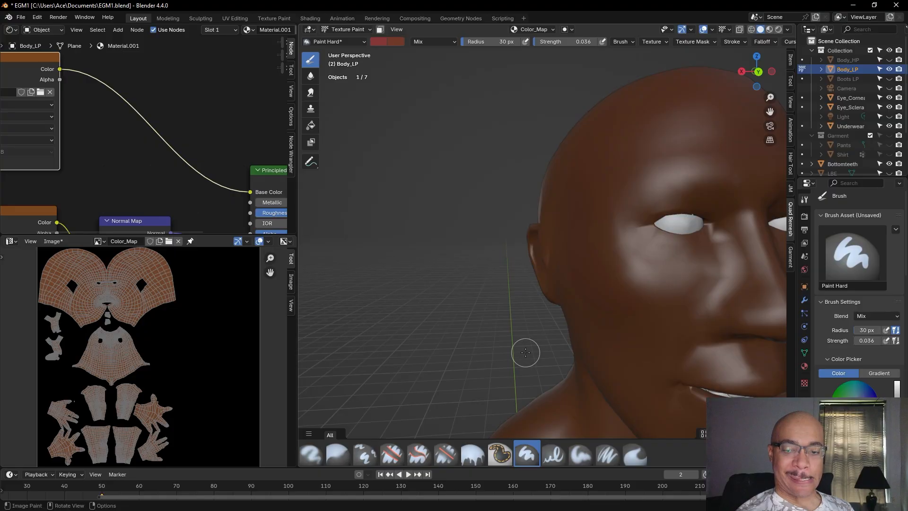
{"action": "middle_click_drag", "start_coordinate": [480, 354], "coordinate": [470, 352]}
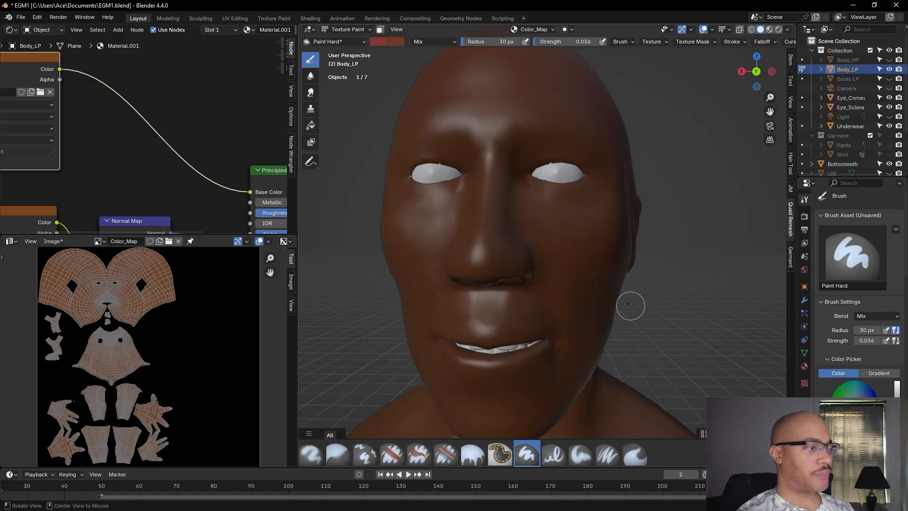
{"action": "middle_click_drag", "start_coordinate": [520, 179], "coordinate": [565, 241], "text": "shift"}
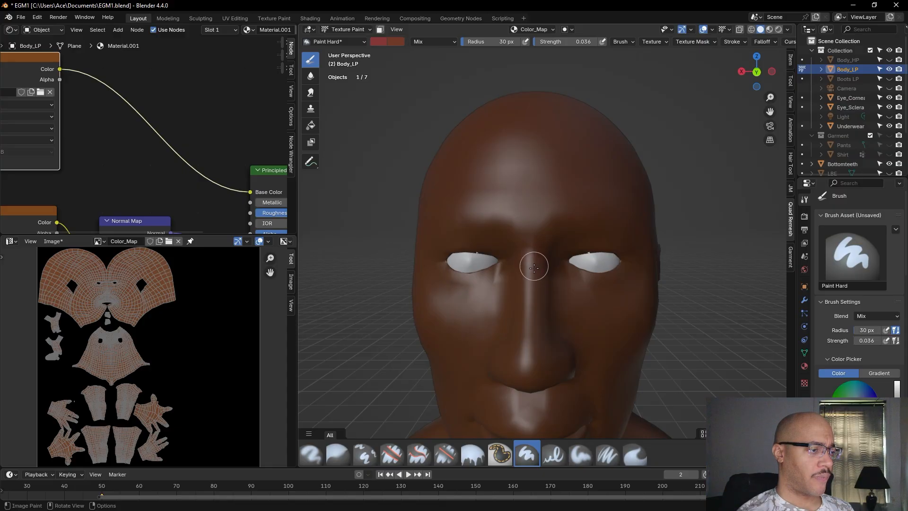
{"action": "middle_click_drag", "start_coordinate": [617, 330], "coordinate": [579, 237], "text": "shift"}
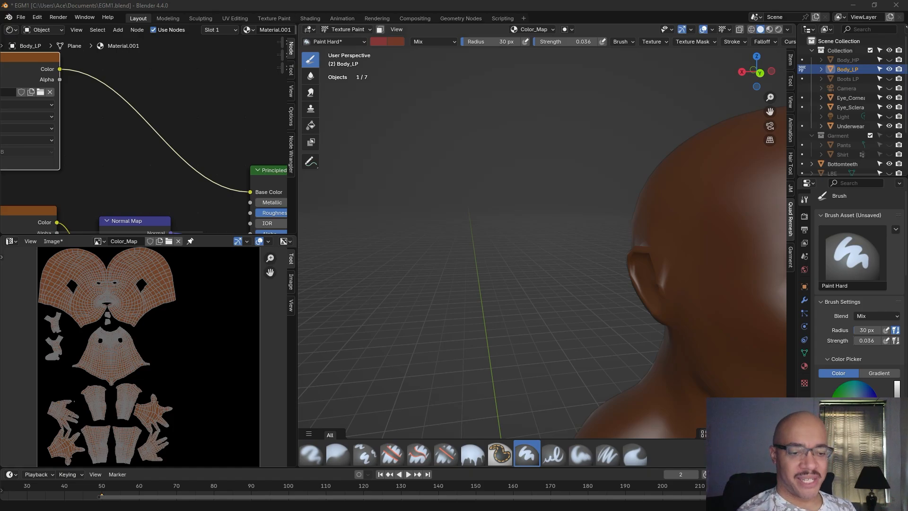
- Examine the painted nose, cheeks and eye area in Solid shading from slightly turned front angles, near and far
{"action": "mouse_move", "coordinate": [569, 174]}
{"action": "middle_mouse_down"}
{"action": "mouse_move", "coordinate": [548, 155]}
{"action": "mouse_move", "coordinate": [745, 221]}
{"action": "mouse_move", "coordinate": [724, 269]}
{"action": "middle_mouse_up"}
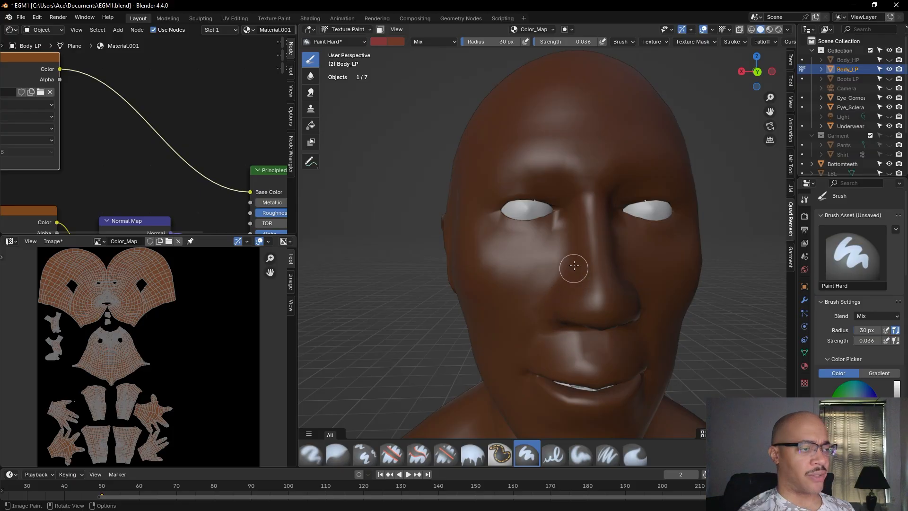
{"action": "middle_click_drag", "start_coordinate": [710, 212], "coordinate": [645, 212], "text": "shift"}
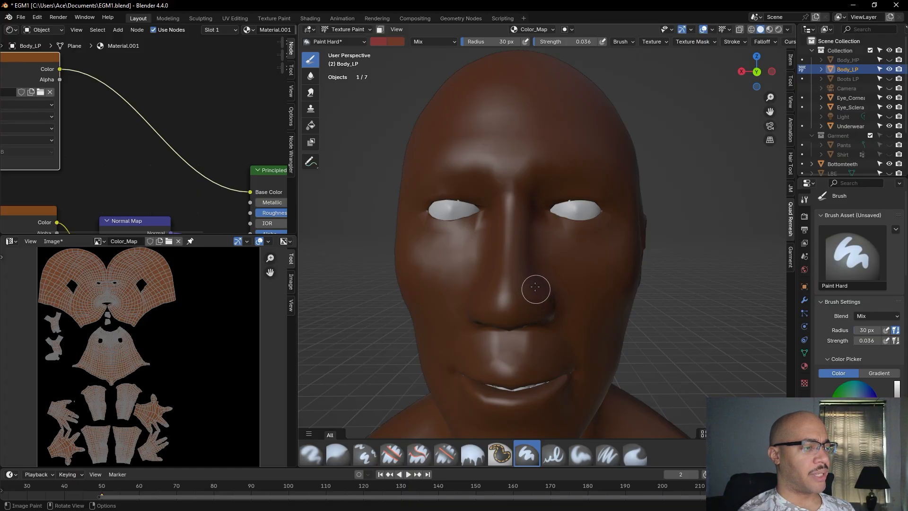
{"action": "mouse_move", "coordinate": [636, 236]}
{"action": "middle_mouse_down", "text": "shift"}
{"action": "mouse_move", "coordinate": [634, 141]}
{"action": "mouse_move", "coordinate": [625, 237]}
{"action": "middle_mouse_up", "text": "shift"}
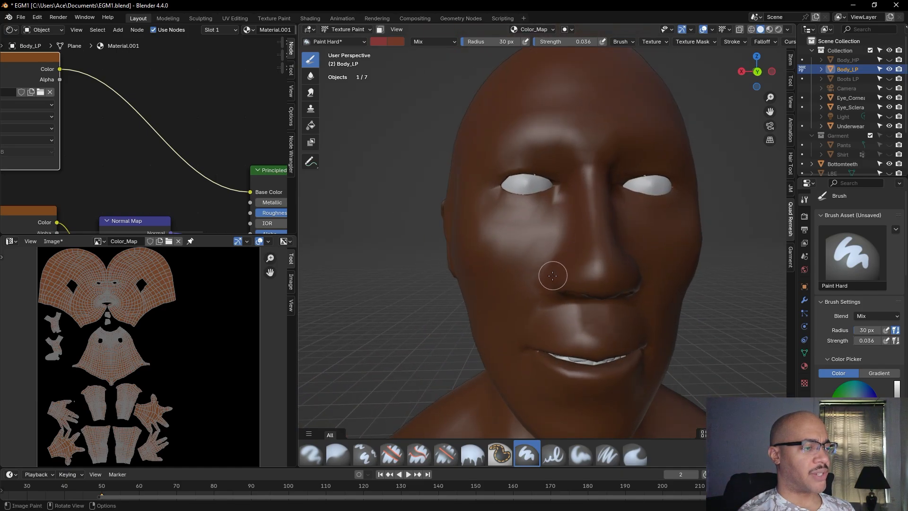
{"action": "scroll", "coordinate": [643, 234], "scroll_direction": "down", "scroll_amount": 3}
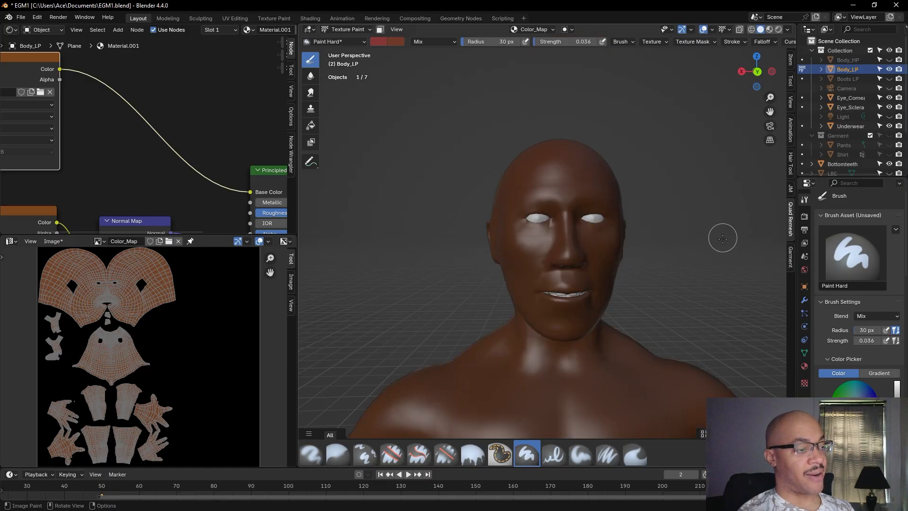
{"action": "scroll", "coordinate": [723, 236], "scroll_direction": "up", "scroll_amount": 3}
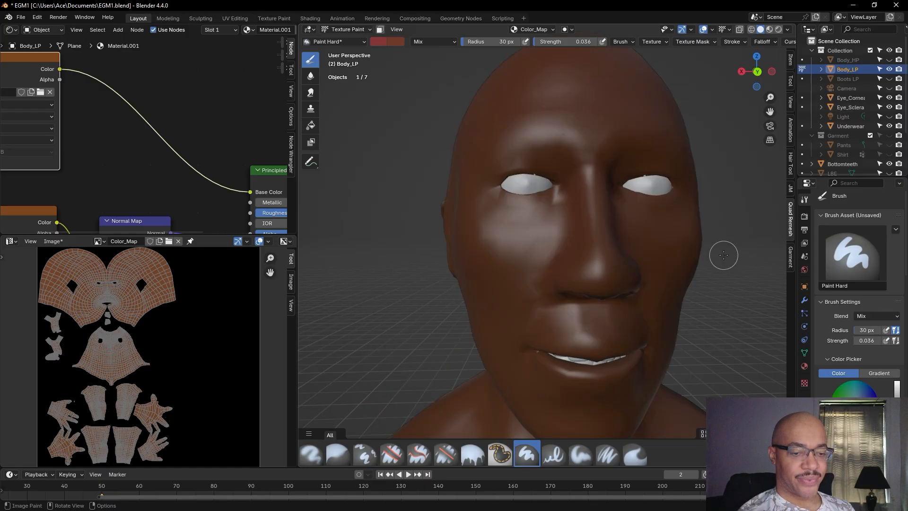
{"action": "mouse_move", "coordinate": [726, 260]}
{"action": "middle_mouse_down"}
{"action": "mouse_move", "coordinate": [702, 257]}
{"action": "mouse_move", "coordinate": [726, 260]}
{"action": "mouse_move", "coordinate": [715, 266]}
{"action": "middle_mouse_up"}
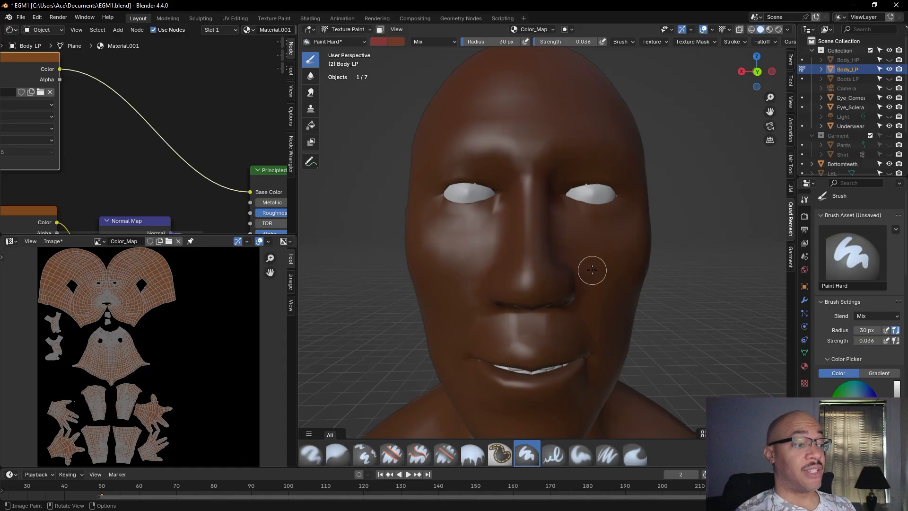
{"action": "mouse_move", "coordinate": [714, 275]}
{"action": "middle_mouse_down"}
{"action": "mouse_move", "coordinate": [730, 315]}
{"action": "mouse_move", "coordinate": [757, 307]}
{"action": "mouse_move", "coordinate": [724, 309]}
{"action": "mouse_move", "coordinate": [714, 319]}
{"action": "middle_mouse_up"}
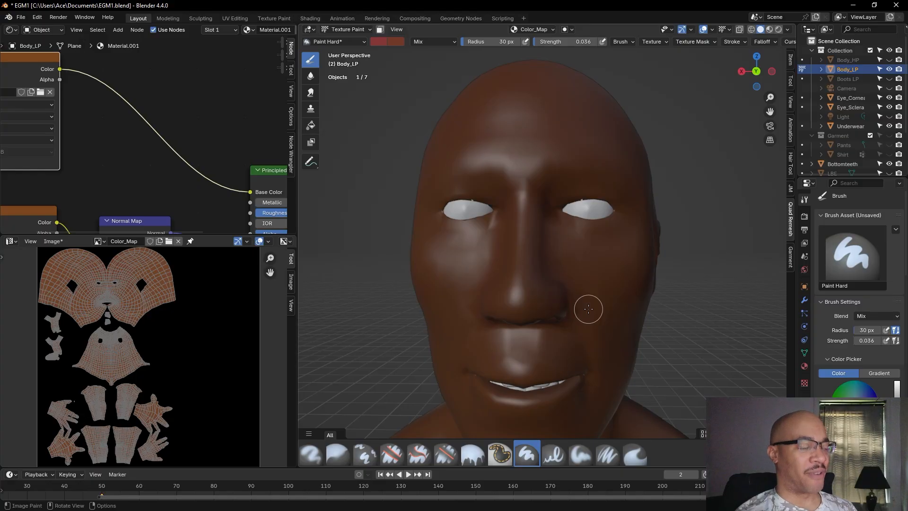
{"action": "middle_click_drag", "start_coordinate": [675, 307], "coordinate": [662, 311]}
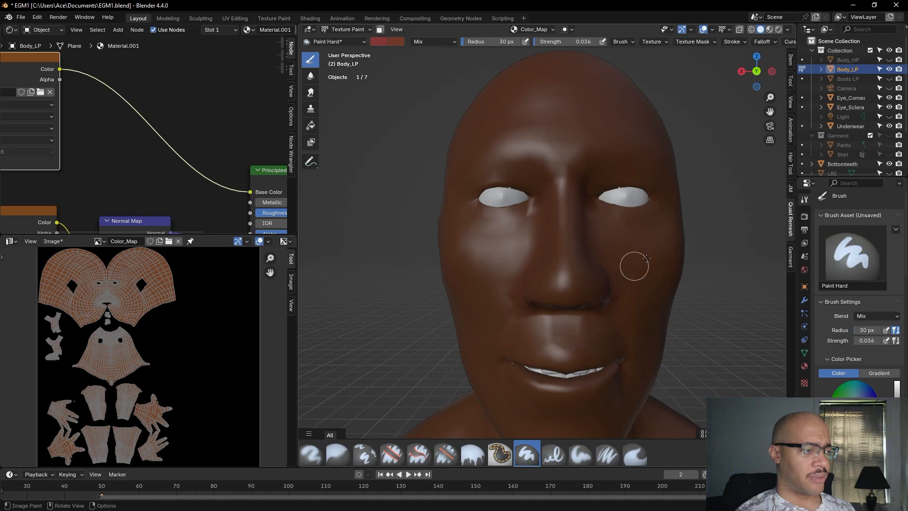
{"action": "scroll", "coordinate": [712, 264], "scroll_direction": "down", "scroll_amount": 3}
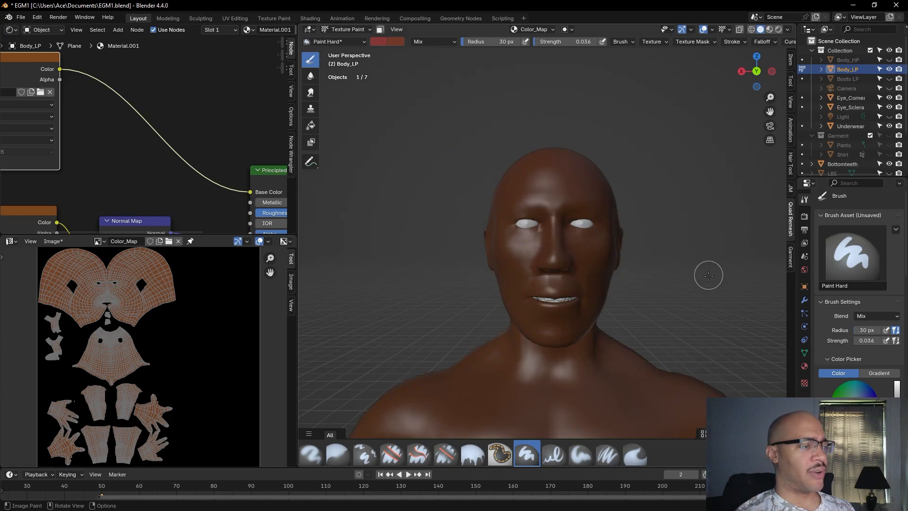
{"action": "scroll", "coordinate": [704, 294], "scroll_direction": "down", "scroll_amount": 1}
{"action": "scroll", "coordinate": [701, 284], "scroll_direction": "up", "scroll_amount": 6}
{"action": "scroll", "coordinate": [702, 286], "scroll_direction": "down", "scroll_amount": 3}
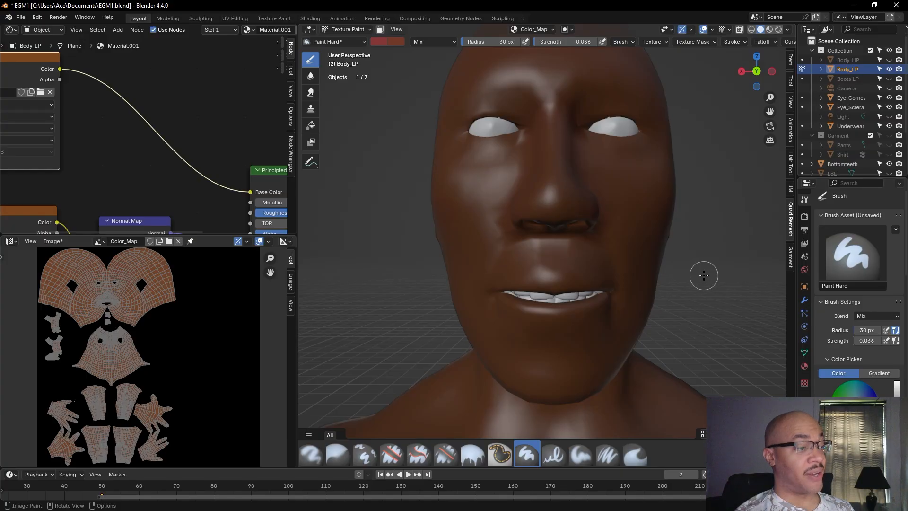
- Compare the skin tone across the forehead, mouth and chin from the front and from slightly below
{"action": "middle_click_drag", "start_coordinate": [704, 276], "coordinate": [692, 399], "text": "shift"}
{"action": "middle_click_drag", "start_coordinate": [698, 354], "coordinate": [702, 301], "text": "shift"}
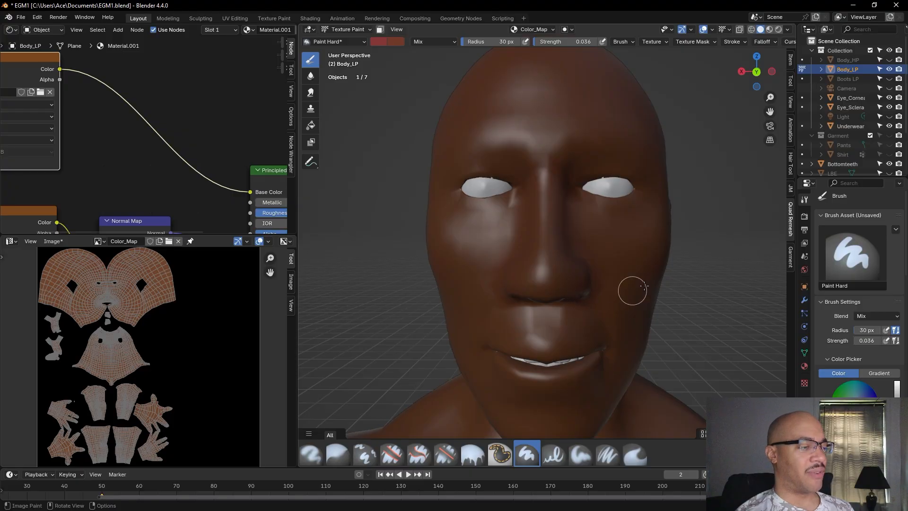
{"action": "scroll", "coordinate": [701, 274], "scroll_direction": "down", "scroll_amount": 3}
{"action": "mouse_move", "coordinate": [699, 272]}
{"action": "middle_mouse_down"}
{"action": "mouse_move", "coordinate": [672, 271]}
{"action": "mouse_move", "coordinate": [692, 271]}
{"action": "middle_mouse_up"}
{"action": "scroll", "coordinate": [689, 272], "scroll_direction": "up", "scroll_amount": 4}
{"action": "left_click_drag", "start_coordinate": [689, 272], "coordinate": [779, 316], "text": "alt+shift"}
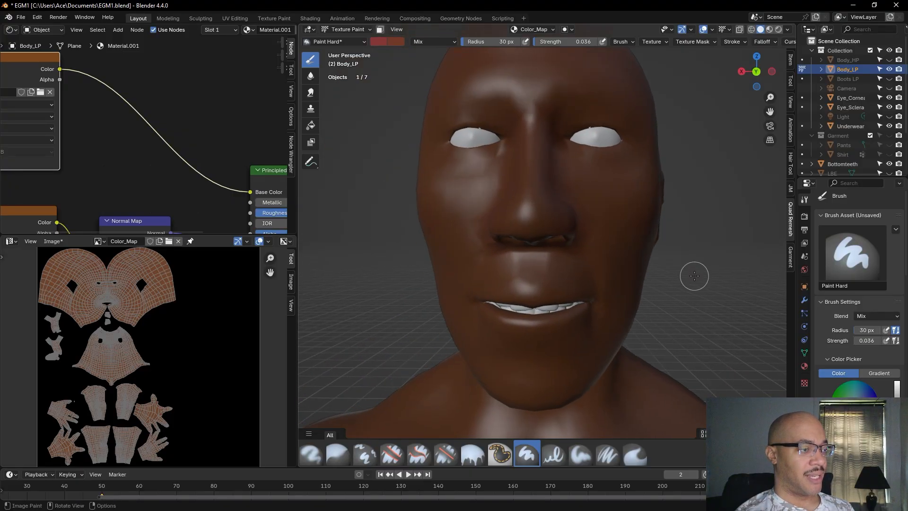
{"action": "mouse_move", "coordinate": [694, 276]}
{"action": "left_mouse_down", "text": "alt"}
{"action": "mouse_move", "coordinate": [697, 298]}
{"action": "mouse_move", "coordinate": [693, 283]}
{"action": "left_mouse_up", "text": "alt"}
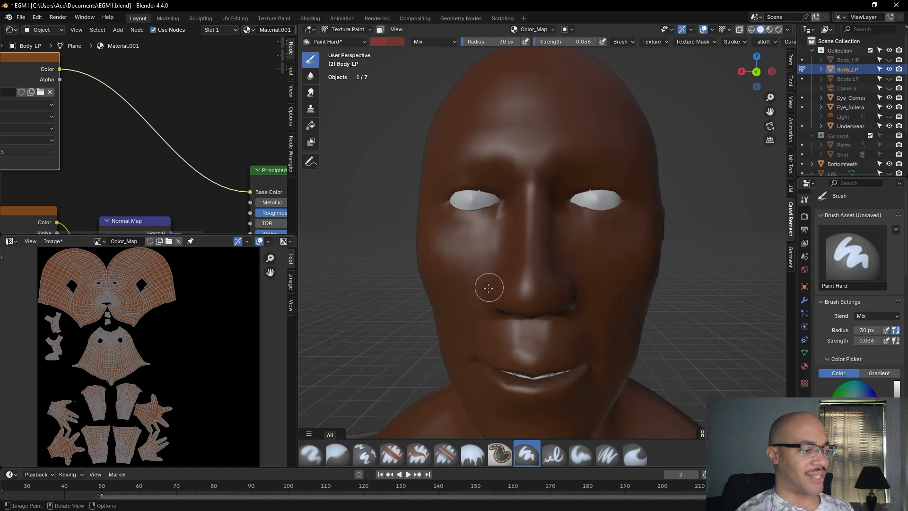
{"action": "scroll", "coordinate": [722, 337], "scroll_direction": "down", "scroll_amount": 3}
{"action": "middle_click_drag", "start_coordinate": [715, 333], "coordinate": [714, 318]}
{"action": "scroll", "coordinate": [713, 317], "scroll_direction": "up", "scroll_amount": 3}
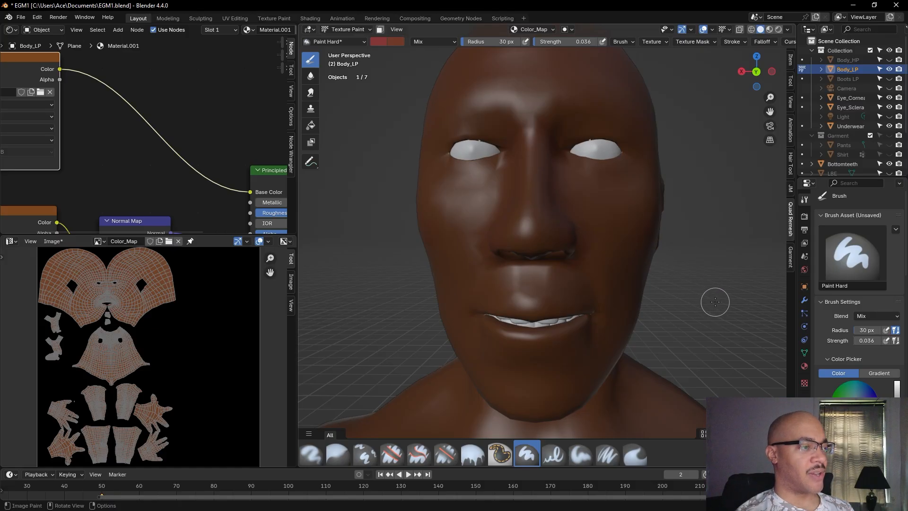
- Inspect the cheek and side of the face, then reduce the Paint Hard brush radius to 22 px
{"action": "middle_click_drag", "start_coordinate": [715, 303], "coordinate": [615, 213]}
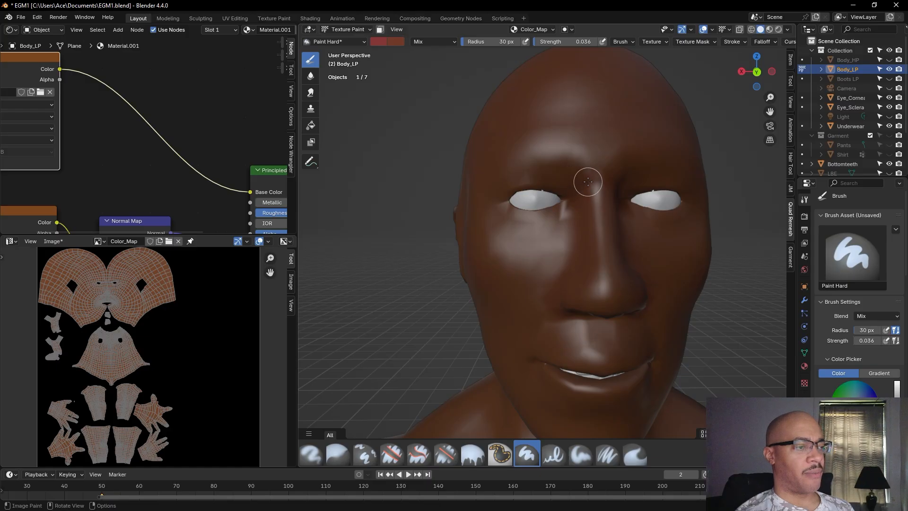
{"action": "middle_click_drag", "start_coordinate": [726, 270], "coordinate": [720, 290]}
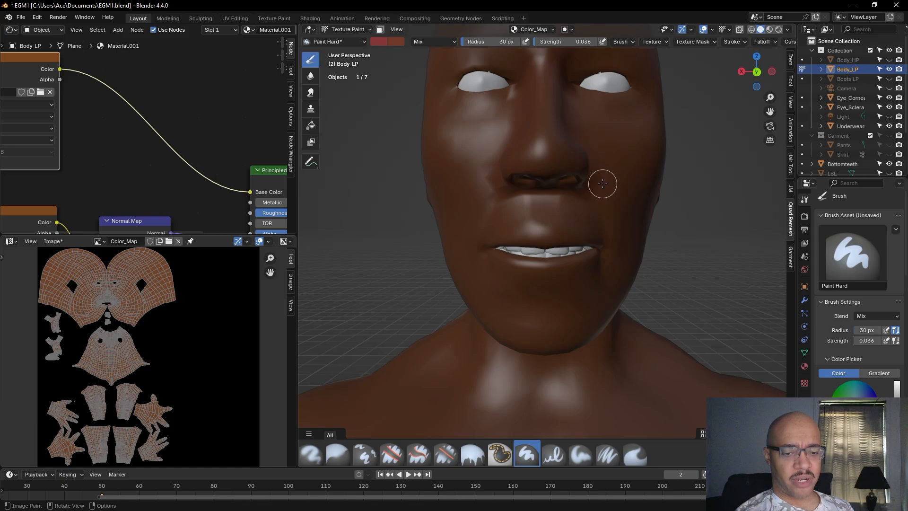
{"action": "middle_click_drag", "start_coordinate": [681, 229], "coordinate": [667, 244]}
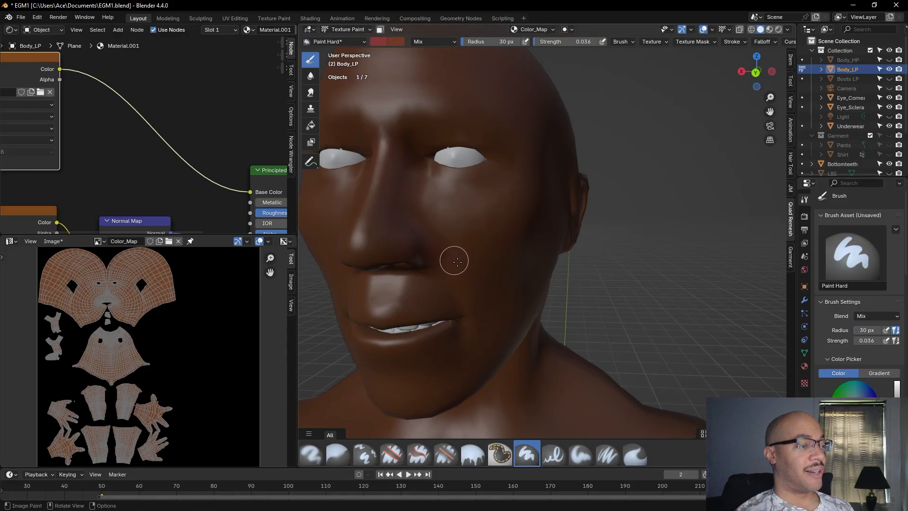
{"action": "mouse_move", "coordinate": [615, 246]}
{"action": "middle_mouse_down"}
{"action": "mouse_move", "coordinate": [608, 241]}
{"action": "mouse_move", "coordinate": [646, 250]}
{"action": "mouse_move", "coordinate": [529, 257]}
{"action": "middle_mouse_up"}
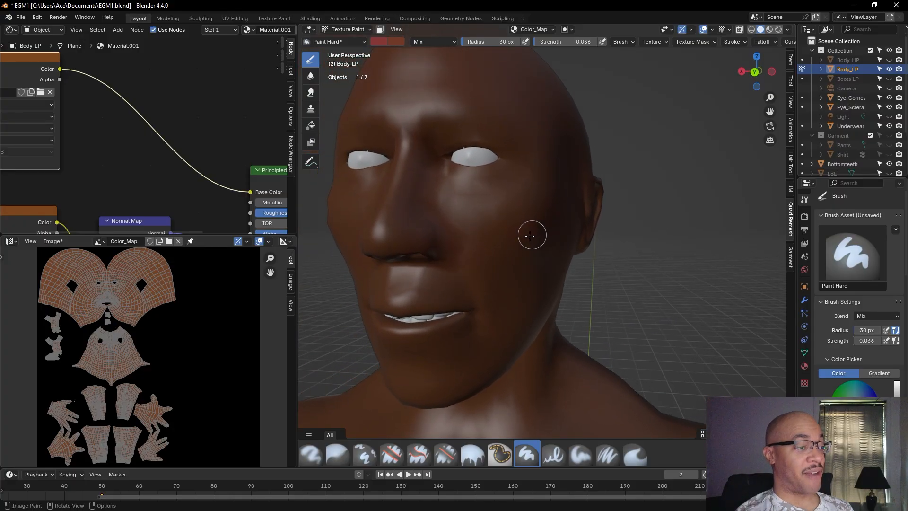
{"action": "middle_click_drag", "start_coordinate": [472, 258], "coordinate": [415, 293]}
{"action": "scroll", "coordinate": [484, 270], "scroll_direction": "down", "scroll_amount": 2}
{"action": "scroll", "coordinate": [431, 277], "scroll_direction": "up", "scroll_amount": 5}
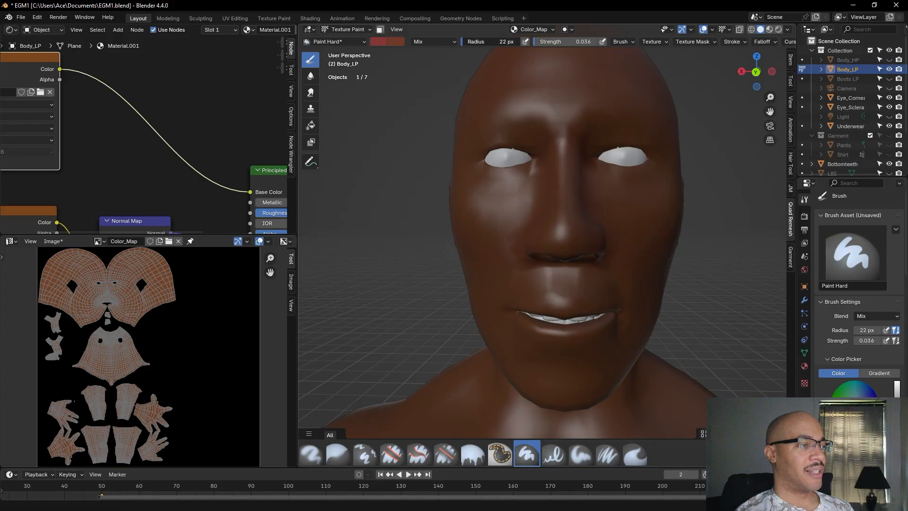
- Reduce the brush radius to 14 px and frame the lips and mouth from slightly below
{"action": "middle_click_drag", "start_coordinate": [419, 338], "coordinate": [405, 260], "text": "shift"}
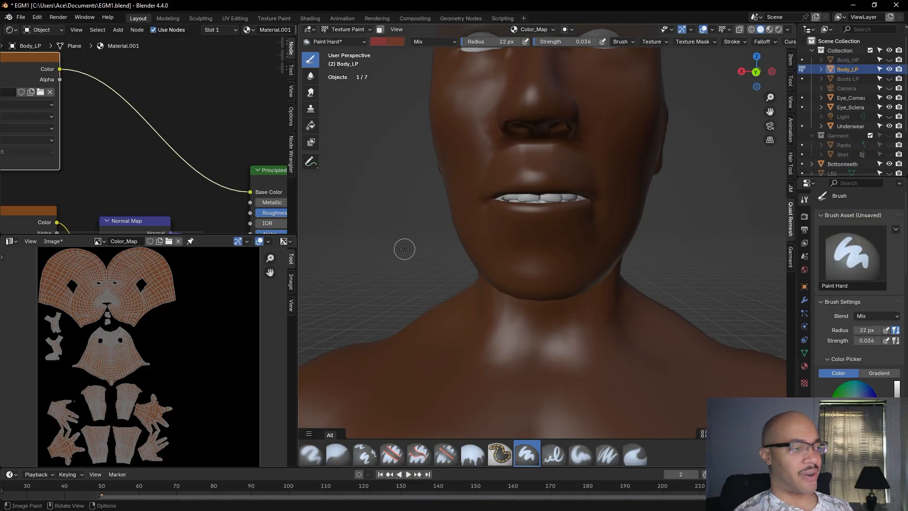
{"action": "scroll", "coordinate": [404, 250], "scroll_direction": "up", "scroll_amount": 5}
{"action": "scroll", "coordinate": [407, 255], "scroll_direction": "down", "scroll_amount": 5}
{"action": "middle_click_drag", "start_coordinate": [406, 255], "coordinate": [405, 209]}
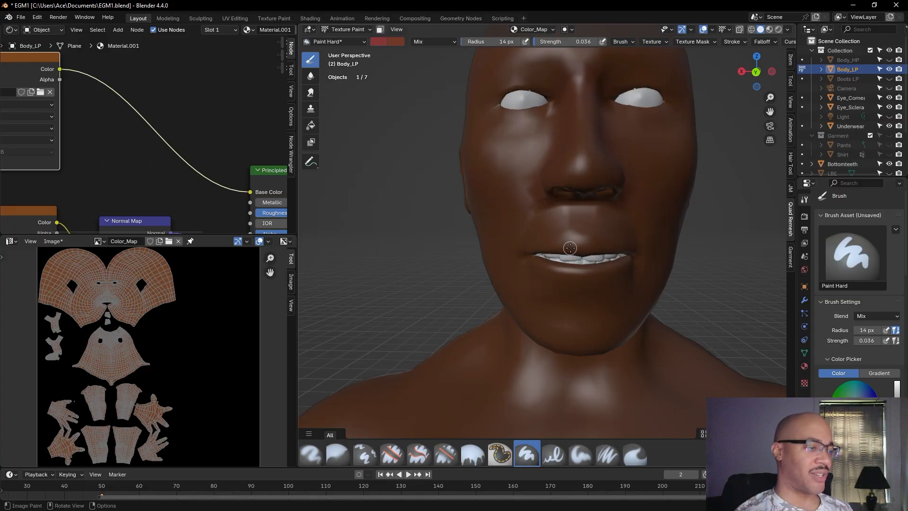
{"action": "scroll", "coordinate": [574, 253], "scroll_direction": "up", "scroll_amount": 5}
{"action": "scroll", "coordinate": [574, 253], "scroll_direction": "down", "scroll_amount": 5}
{"action": "scroll", "coordinate": [562, 248], "scroll_direction": "up", "scroll_amount": 6}
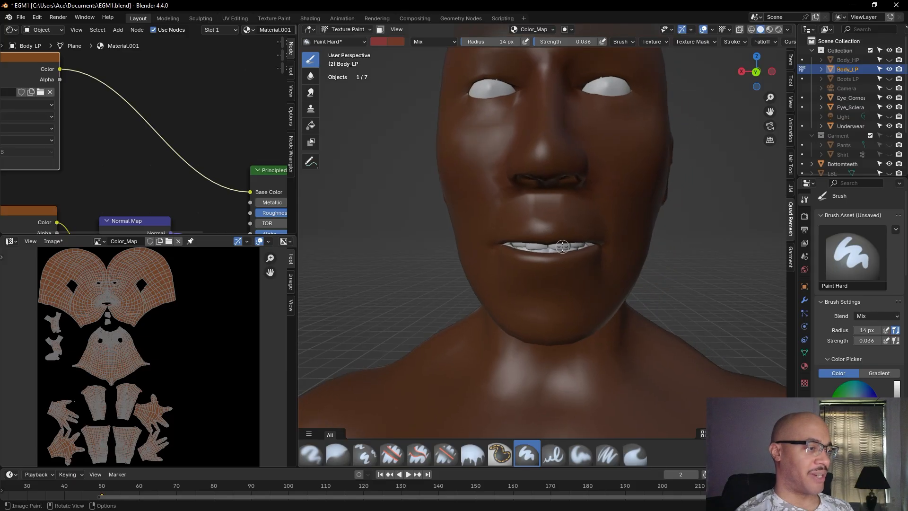
{"action": "scroll", "coordinate": [552, 243], "scroll_direction": "down", "scroll_amount": 4}
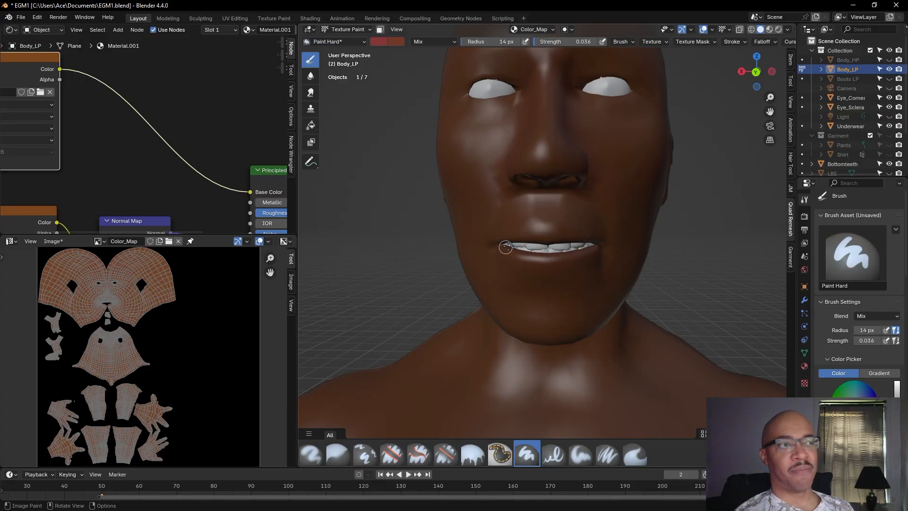
{"action": "scroll", "coordinate": [525, 259], "scroll_direction": "up", "scroll_amount": 1}
{"action": "scroll", "coordinate": [525, 260], "scroll_direction": "down", "scroll_amount": 1}
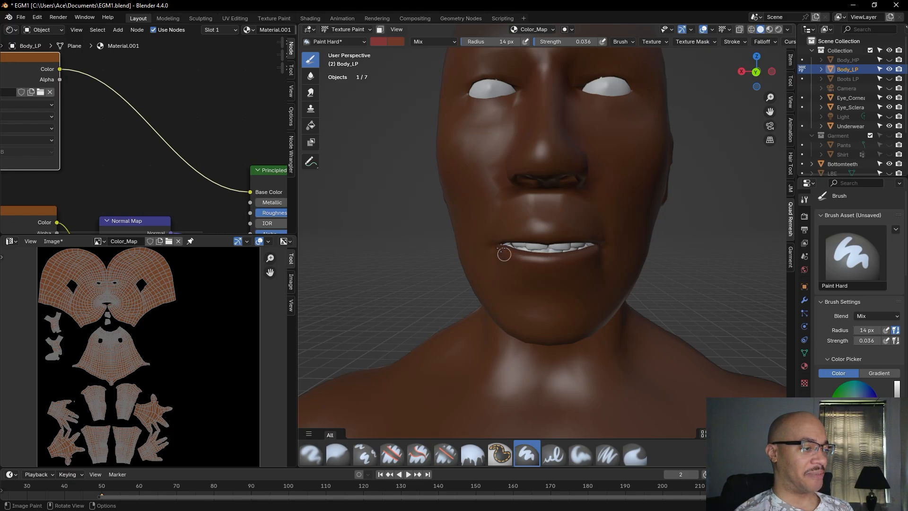
- Switch the viewport to Material Preview to check the lips and face, and widen the 3D viewport further
{"action": "left_click", "coordinate": [769, 30]}
{"action": "scroll", "coordinate": [624, 246], "scroll_direction": "up", "scroll_amount": 1}
{"action": "scroll", "coordinate": [622, 249], "scroll_direction": "down", "scroll_amount": 1}
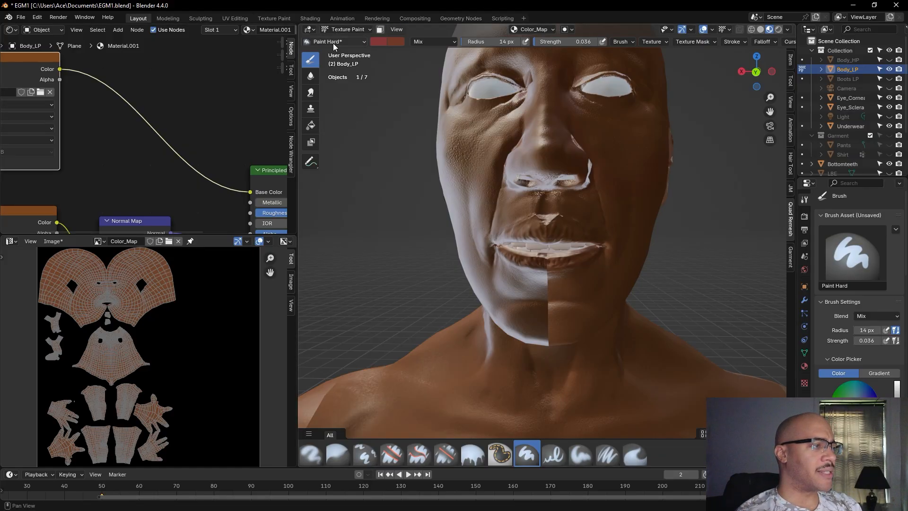
{"action": "left_click_drag", "start_coordinate": [798, 51], "coordinate": [812, 50]}
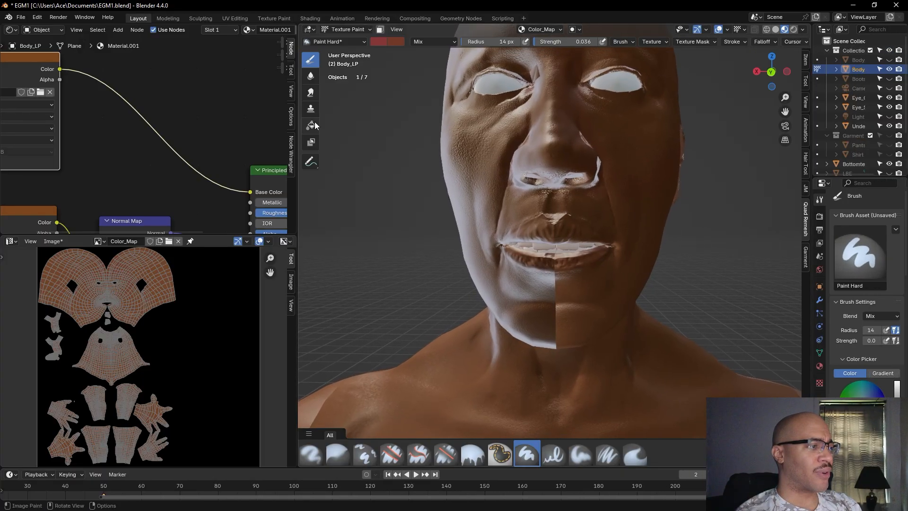
- Switch the body from Texture Paint to Object Mode and view the upper body and face
{"action": "left_click", "coordinate": [329, 31]}
{"action": "left_click", "coordinate": [337, 40]}
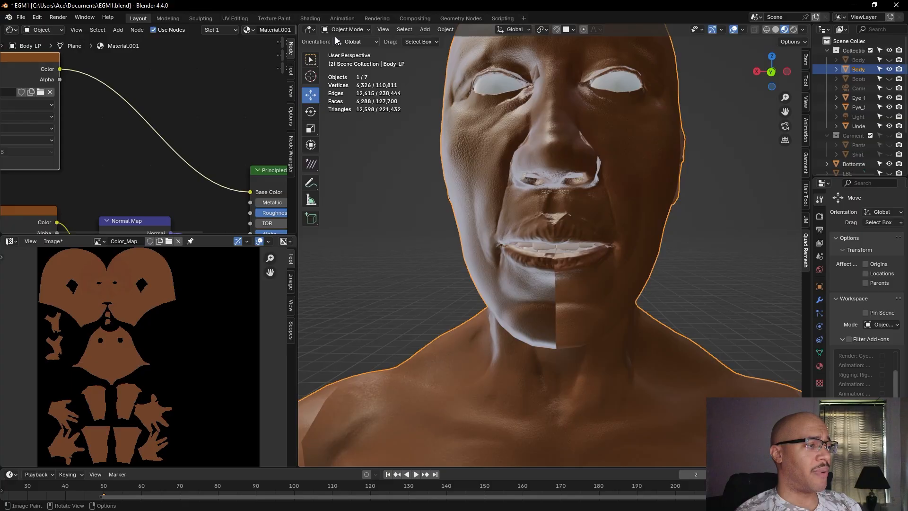
{"action": "scroll", "coordinate": [408, 191], "scroll_direction": "down", "scroll_amount": 5}
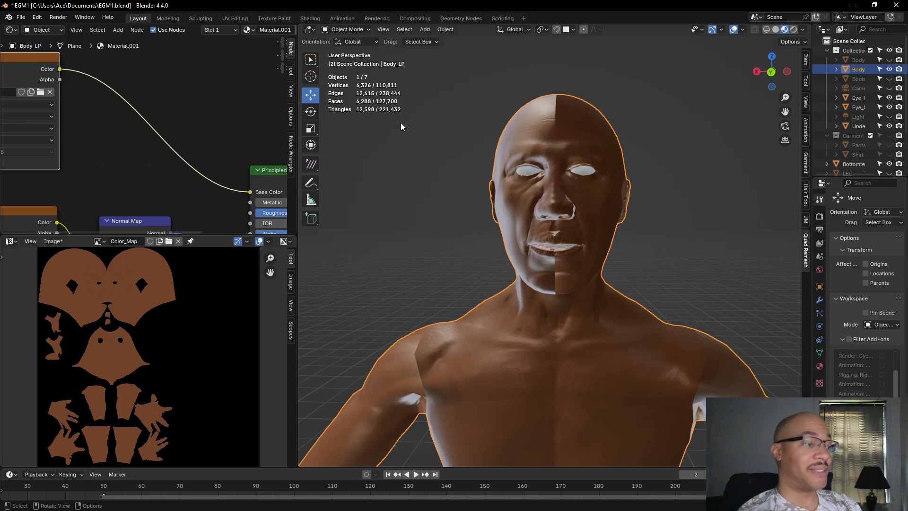
{"action": "scroll", "coordinate": [457, 190], "scroll_direction": "up", "scroll_amount": 3}
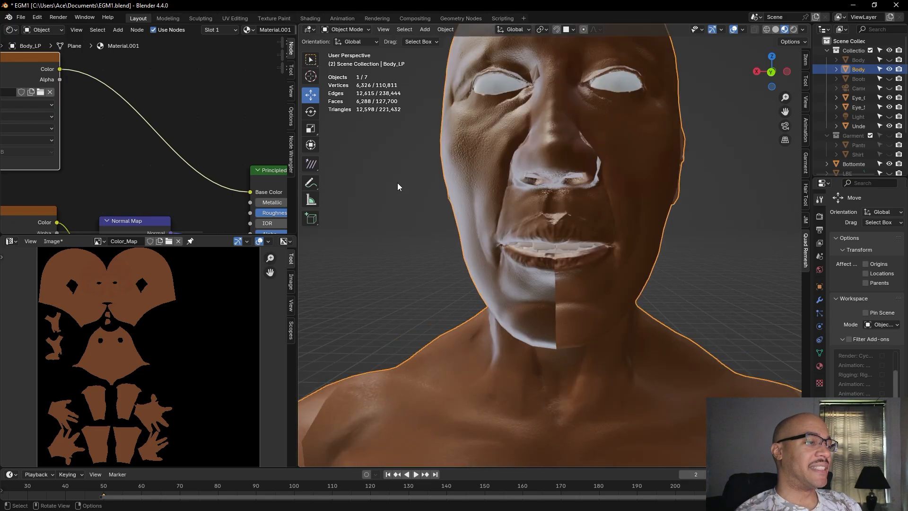
- Align the view to Back Orthographic and examine the face and upper body in Material Preview
{"action": "middle_click_drag", "start_coordinate": [389, 182], "coordinate": [391, 197]}
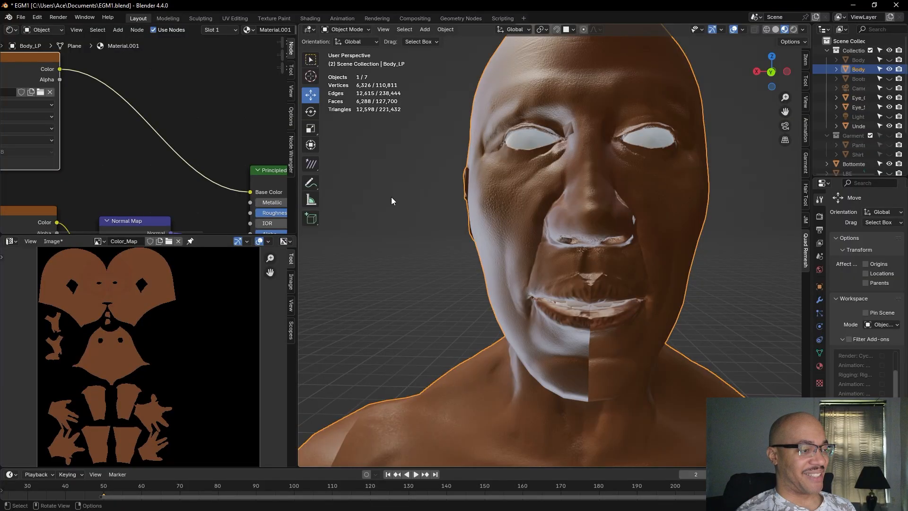
{"action": "scroll", "coordinate": [390, 197], "scroll_direction": "down", "scroll_amount": 4}
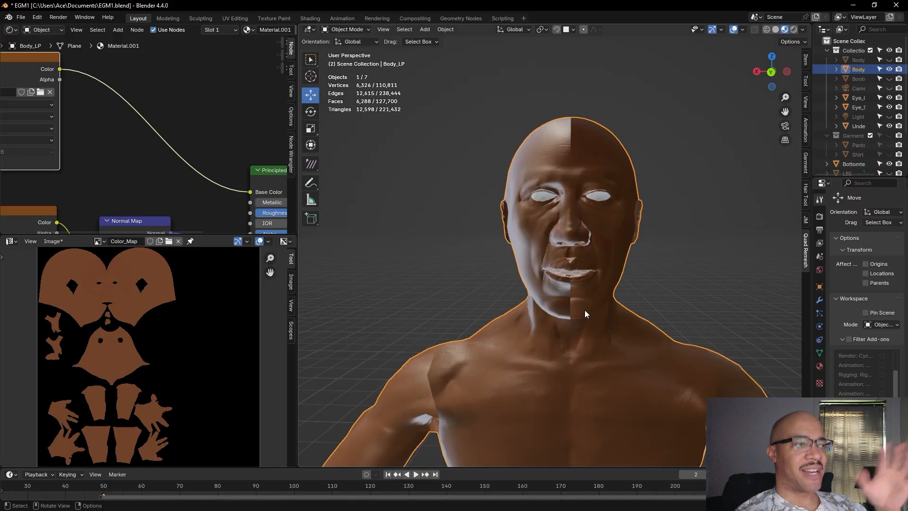
{"action": "scroll", "coordinate": [700, 307], "scroll_direction": "up", "scroll_amount": 3}
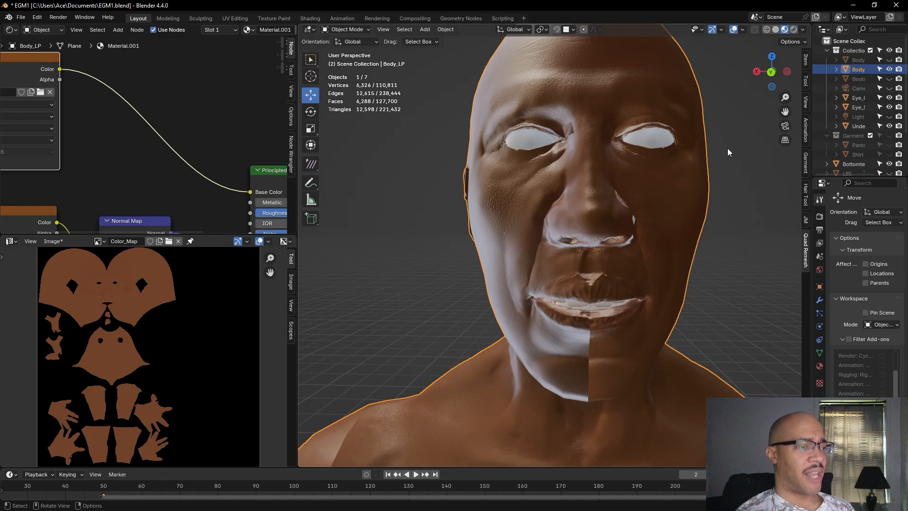
{"action": "left_click", "coordinate": [772, 74]}
{"action": "scroll", "coordinate": [742, 167], "scroll_direction": "up", "scroll_amount": 3}
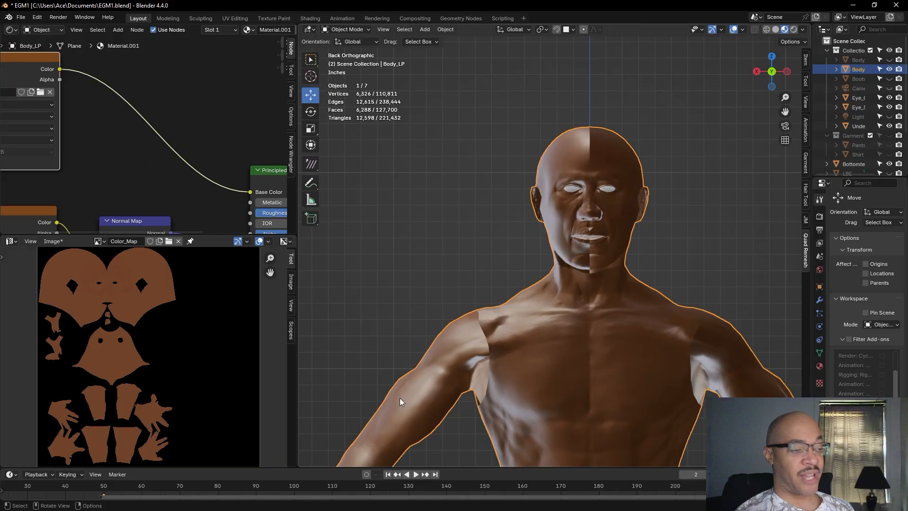
{"action": "middle_click_drag", "start_coordinate": [731, 182], "coordinate": [697, 194], "text": "shift"}
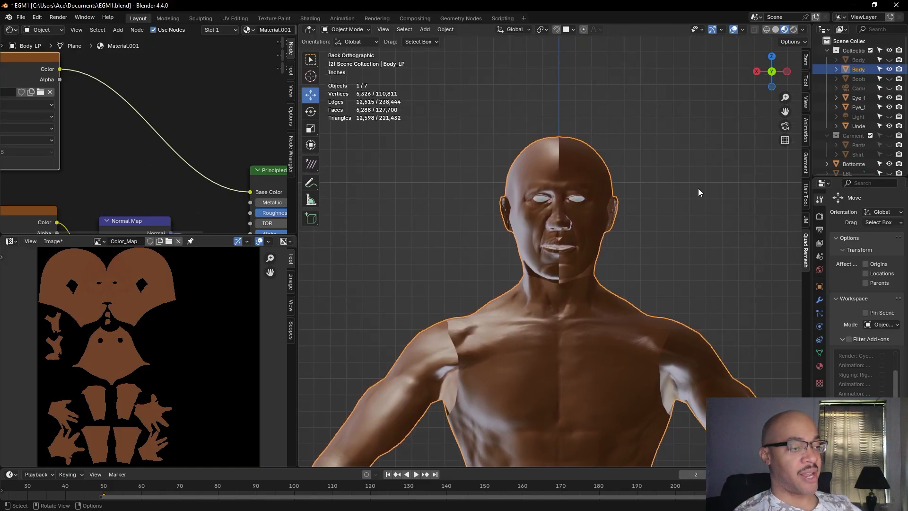
{"action": "scroll", "coordinate": [698, 188], "scroll_direction": "up", "scroll_amount": 1}
{"action": "scroll", "coordinate": [696, 188], "scroll_direction": "up", "scroll_amount": 3}
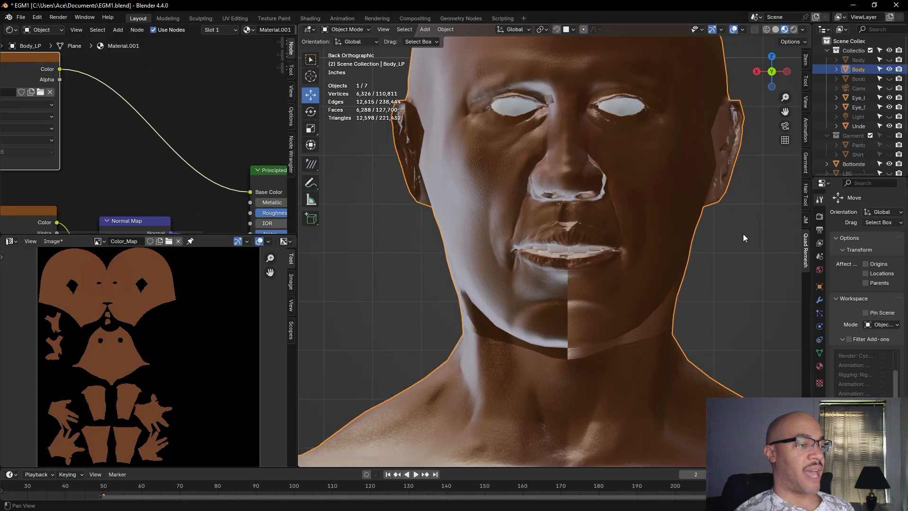
{"action": "scroll", "coordinate": [745, 229], "scroll_direction": "down", "scroll_amount": 1}
- Check the head in Rendered shading and return the viewport to Solid shading
{"action": "left_click", "coordinate": [794, 30]}
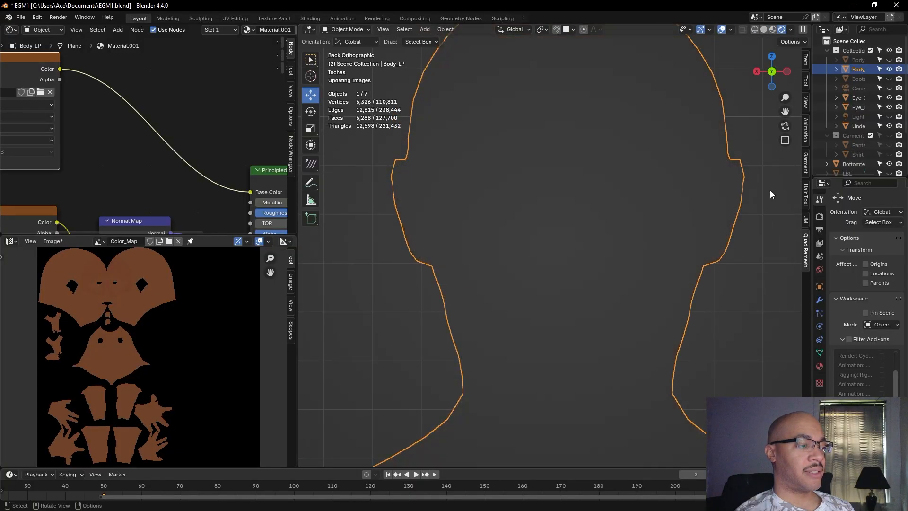
{"action": "scroll", "coordinate": [770, 190], "scroll_direction": "down", "scroll_amount": 3}
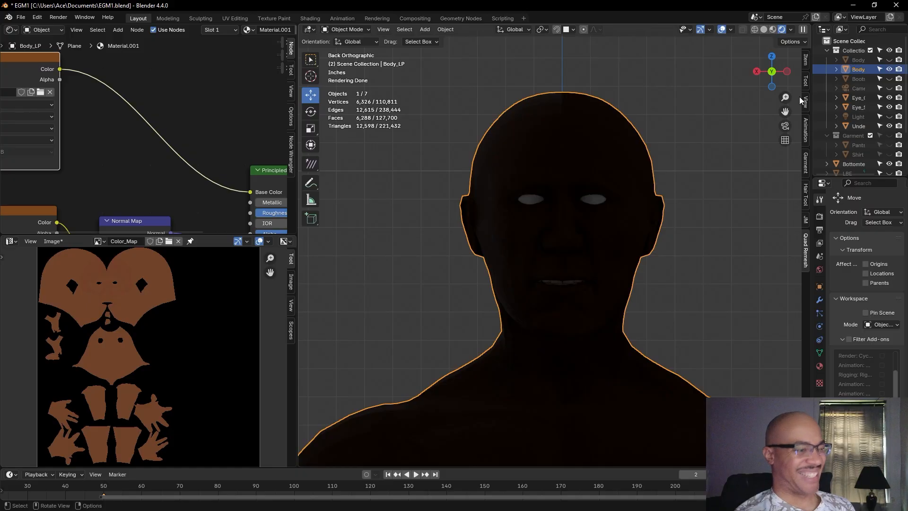
{"action": "left_click", "coordinate": [765, 30]}
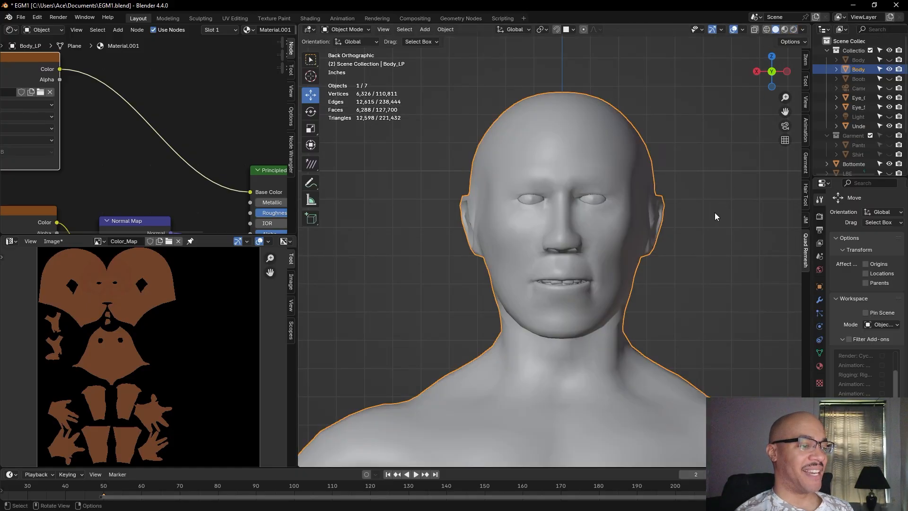
- Frame the head from the front and switch the body from Object Mode to Texture Paint
{"action": "scroll", "coordinate": [715, 216], "scroll_direction": "up", "scroll_amount": 1}
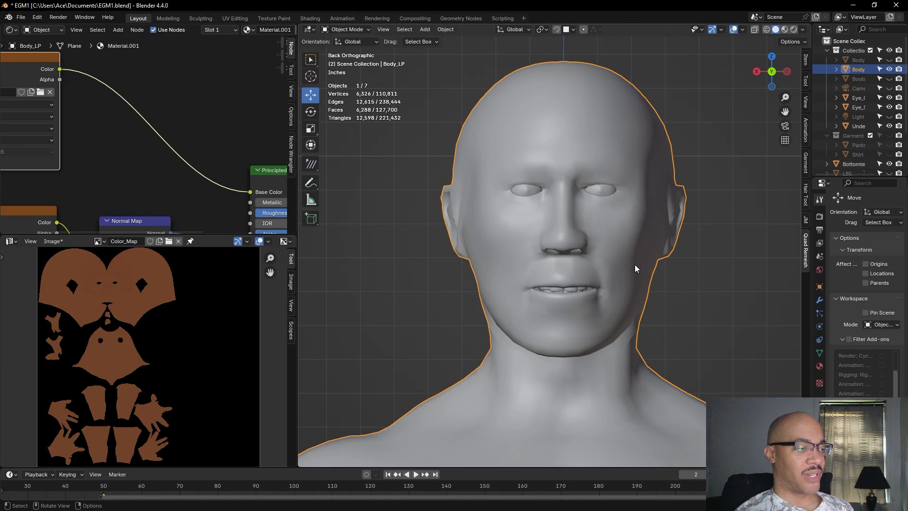
{"action": "scroll", "coordinate": [569, 403], "scroll_direction": "down", "scroll_amount": 3}
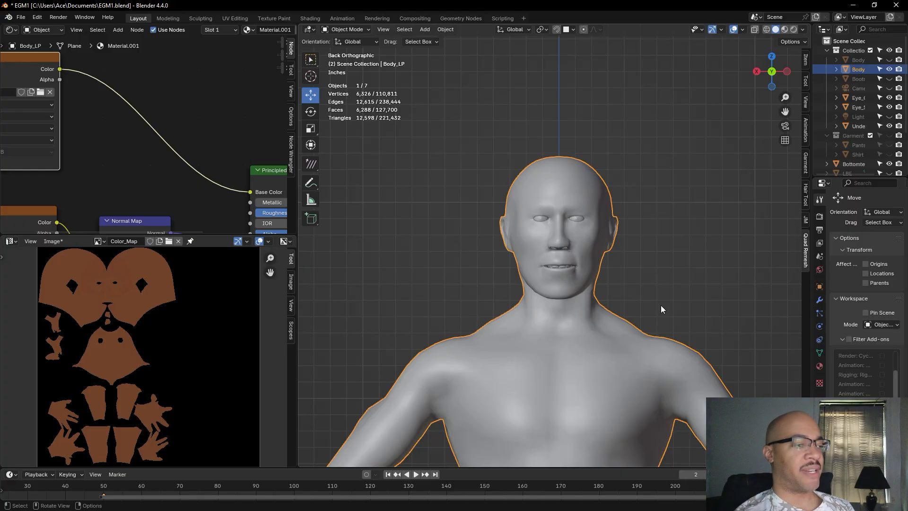
{"action": "scroll", "coordinate": [662, 305], "scroll_direction": "up", "scroll_amount": 5}
{"action": "scroll", "coordinate": [715, 289], "scroll_direction": "down", "scroll_amount": 4}
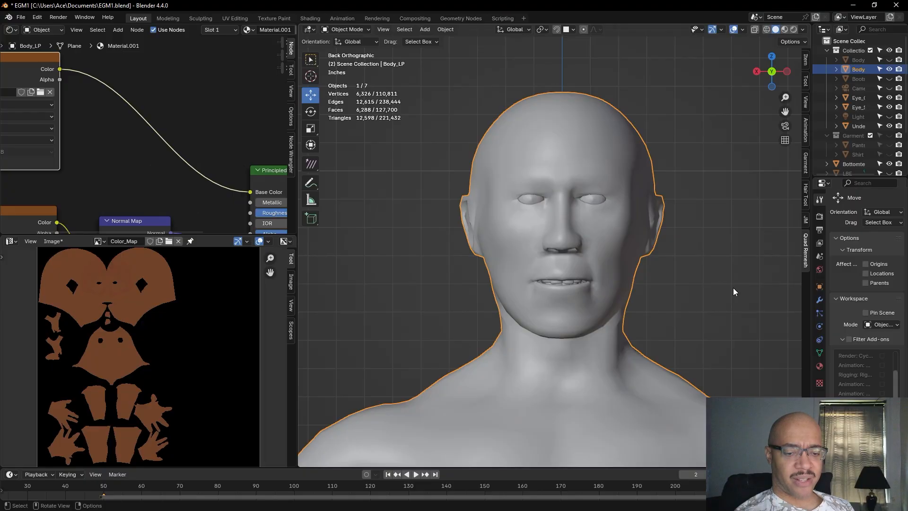
{"action": "scroll", "coordinate": [735, 291], "scroll_direction": "up", "scroll_amount": 2}
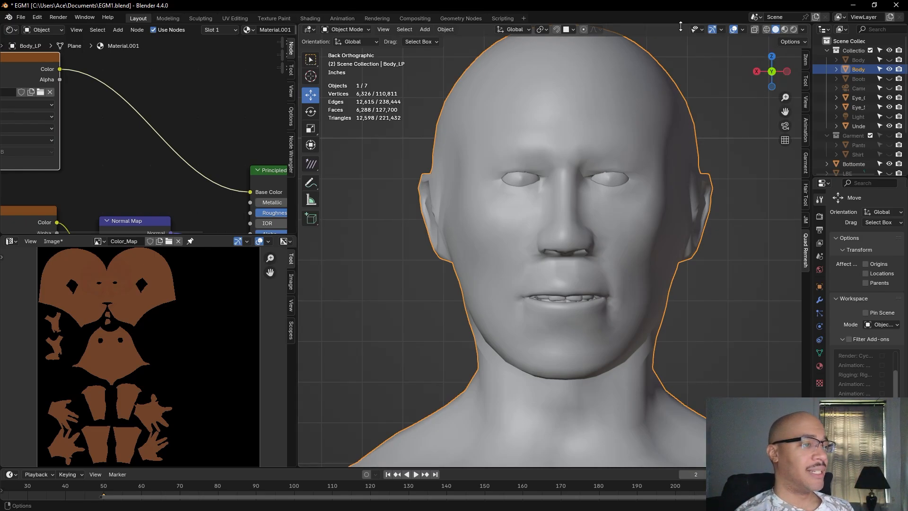
{"action": "left_click", "coordinate": [346, 30]}
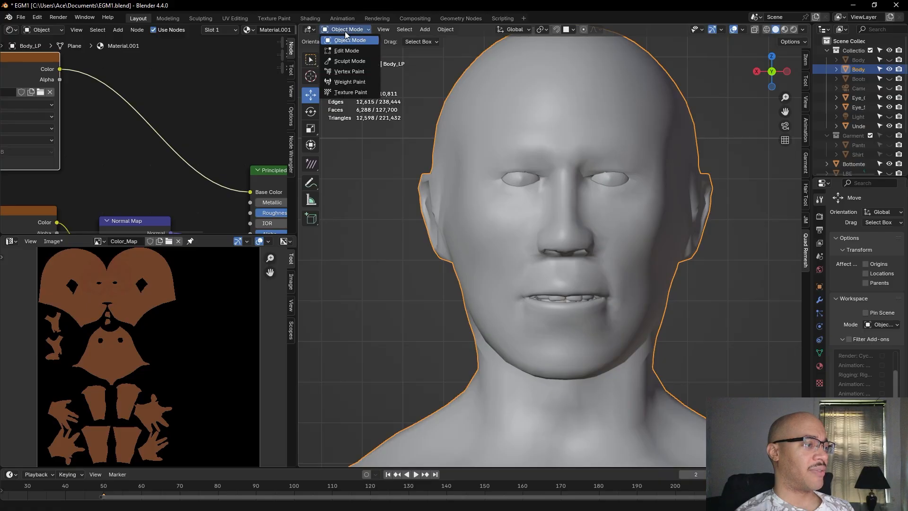
{"action": "left_click", "coordinate": [353, 93]}
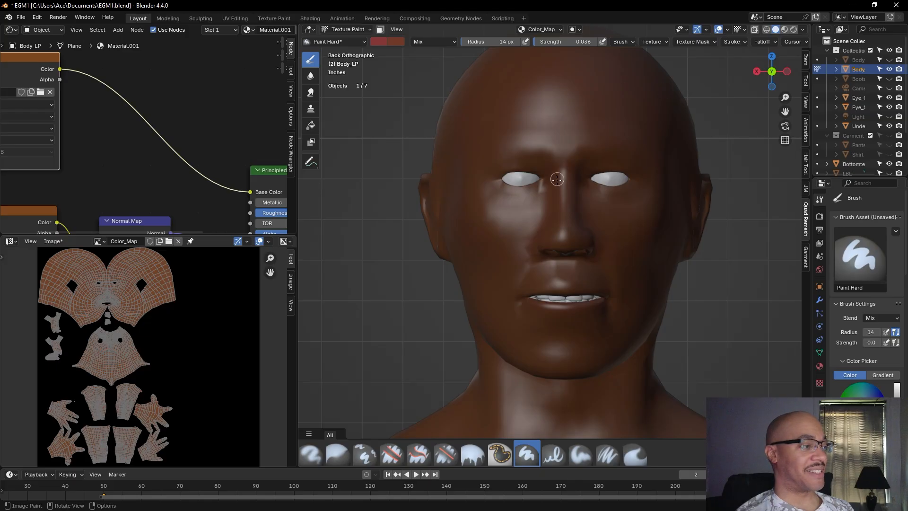
{"action": "scroll", "coordinate": [694, 256], "scroll_direction": "down", "scroll_amount": 4}
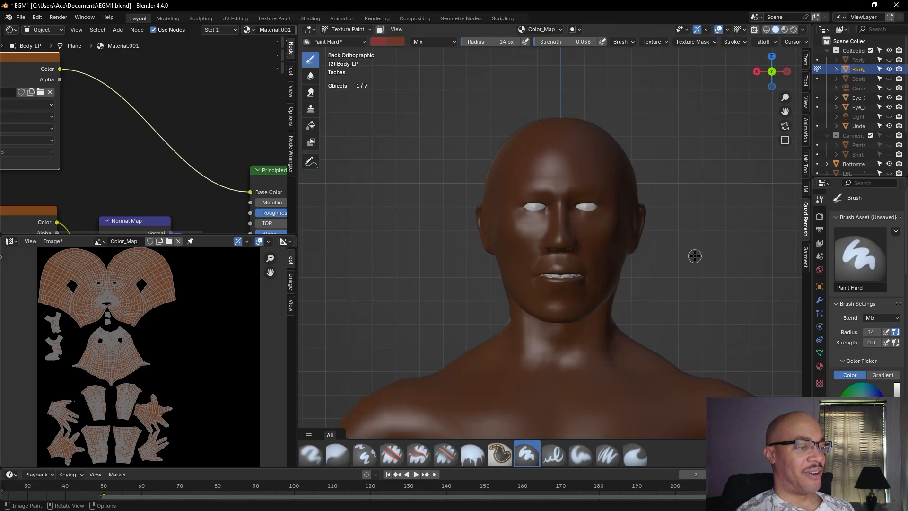
{"action": "scroll", "coordinate": [693, 253], "scroll_direction": "up", "scroll_amount": 1}
{"action": "middle_click_drag", "start_coordinate": [717, 241], "coordinate": [718, 250], "text": "shift"}
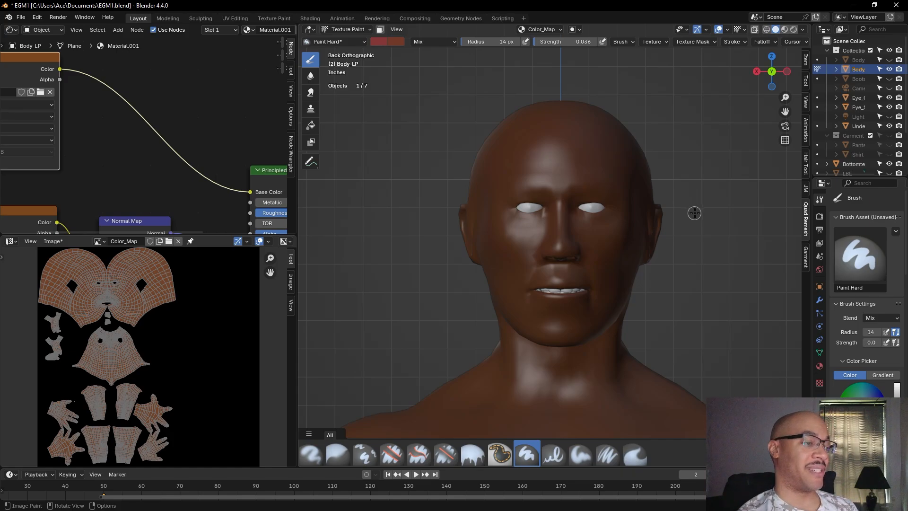
{"action": "scroll", "coordinate": [705, 220], "scroll_direction": "up", "scroll_amount": 4}
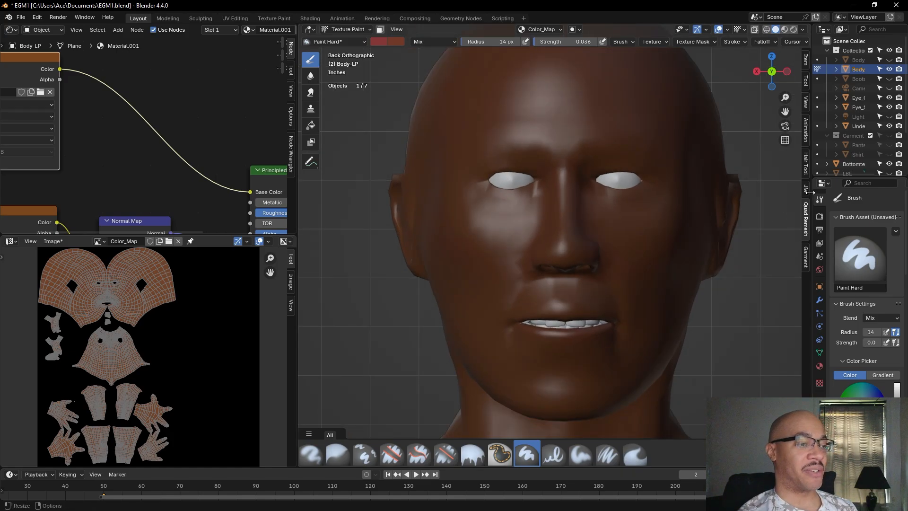
{"action": "middle_click_drag", "start_coordinate": [766, 216], "coordinate": [756, 210], "text": "shift"}
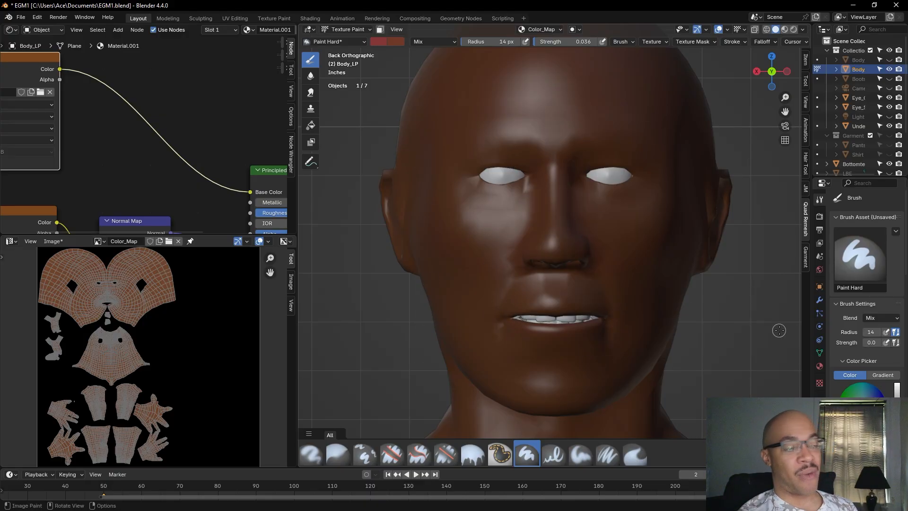
{"action": "middle_click_drag", "start_coordinate": [757, 303], "coordinate": [724, 306], "text": "shift"}
{"action": "scroll", "coordinate": [724, 306], "scroll_direction": "down", "scroll_amount": 1}
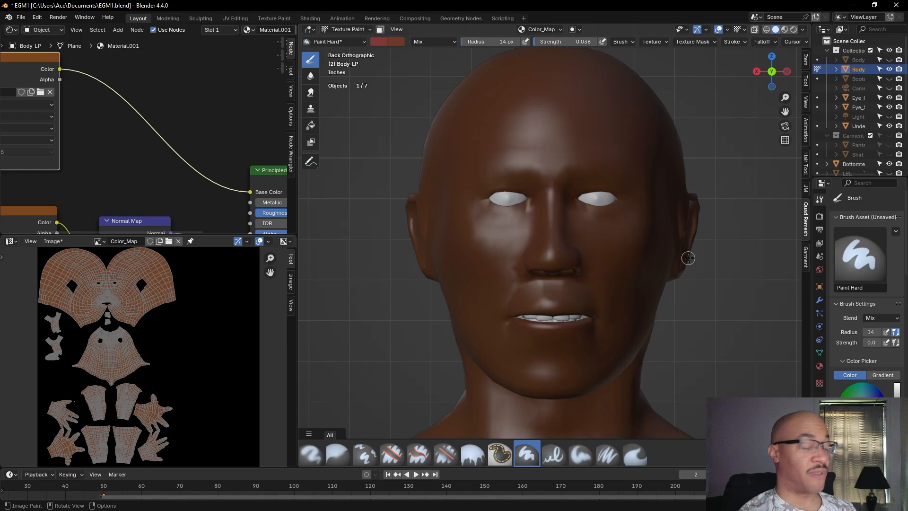
{"action": "middle_click_drag", "start_coordinate": [729, 284], "coordinate": [739, 298], "text": "shift"}
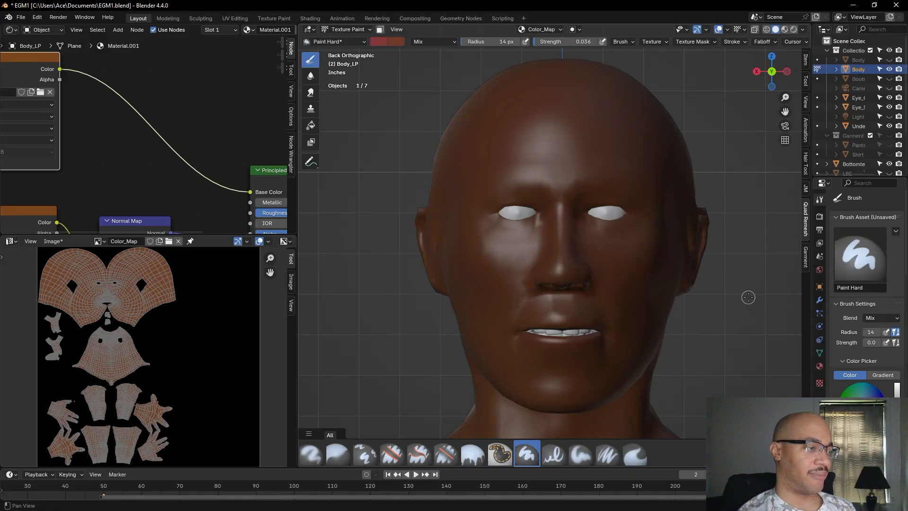
{"action": "middle_click_drag", "start_coordinate": [748, 297], "coordinate": [742, 289], "text": "shift"}
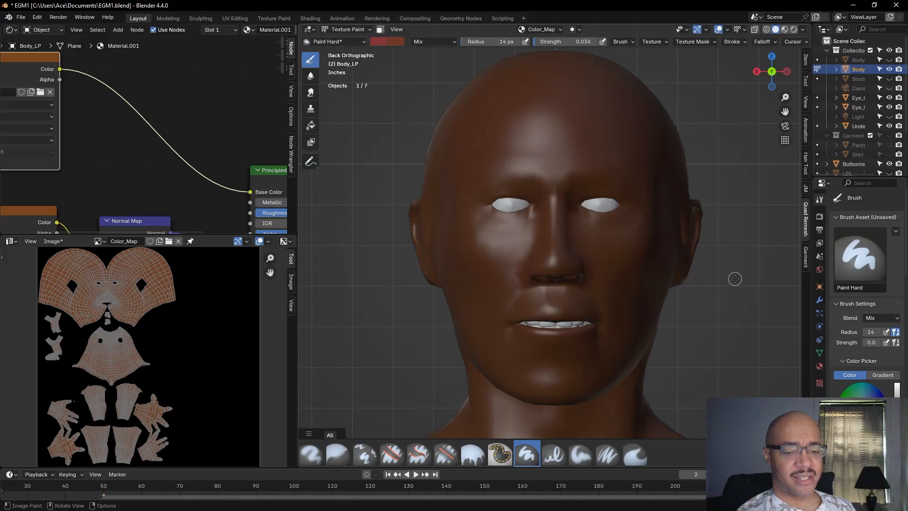
{"action": "middle_click_drag", "start_coordinate": [732, 284], "coordinate": [731, 282]}
{"action": "scroll", "coordinate": [730, 289], "scroll_direction": "down", "scroll_amount": 1}
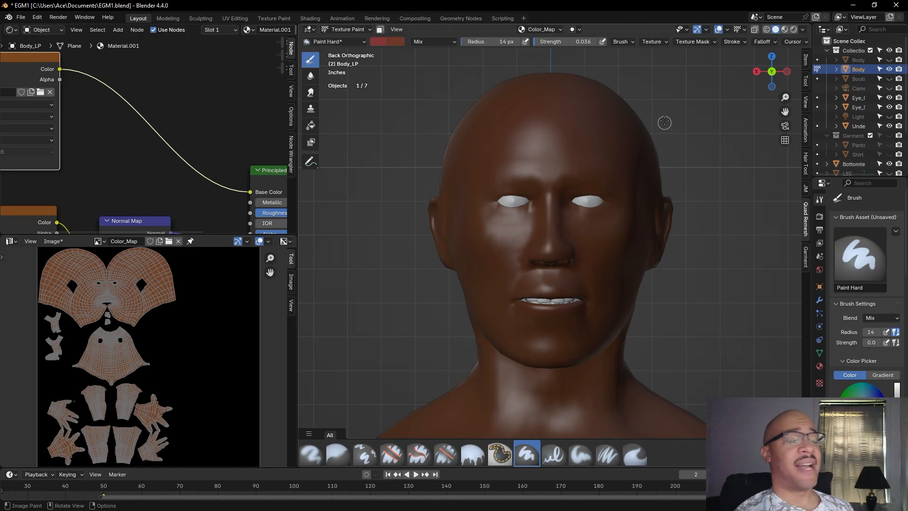
{"action": "scroll", "coordinate": [699, 299], "scroll_direction": "up", "scroll_amount": 1}
{"action": "middle_click_drag", "start_coordinate": [719, 325], "coordinate": [725, 339], "text": "shift"}
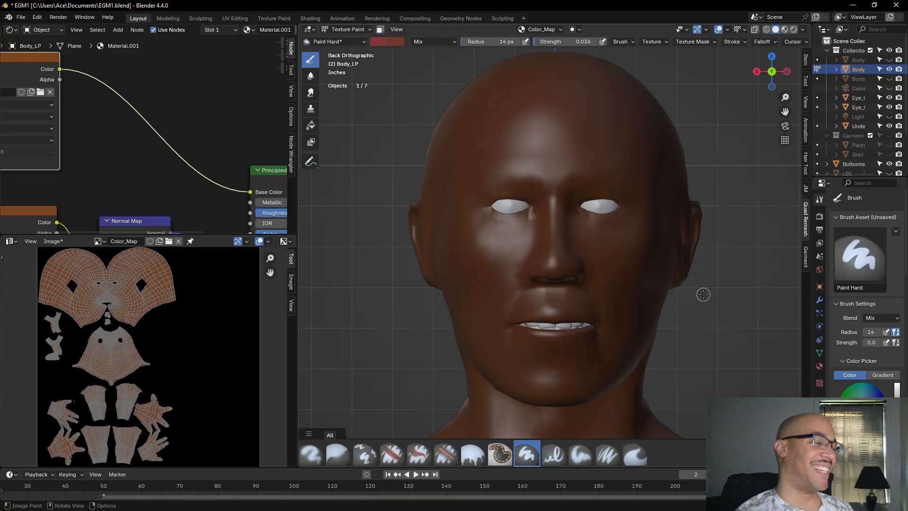
{"action": "middle_click_drag", "start_coordinate": [716, 306], "coordinate": [721, 311], "text": "shift"}
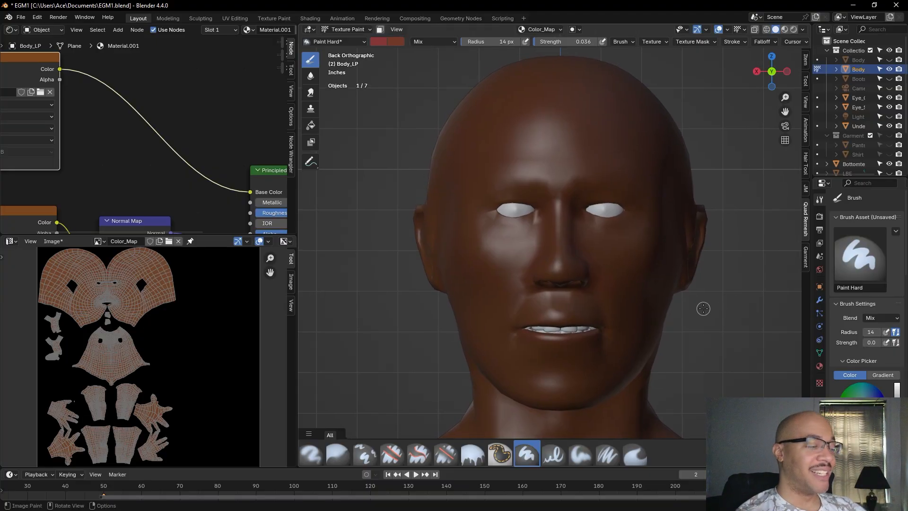
{"action": "middle_click_drag", "start_coordinate": [705, 319], "coordinate": [715, 335], "text": "shift"}
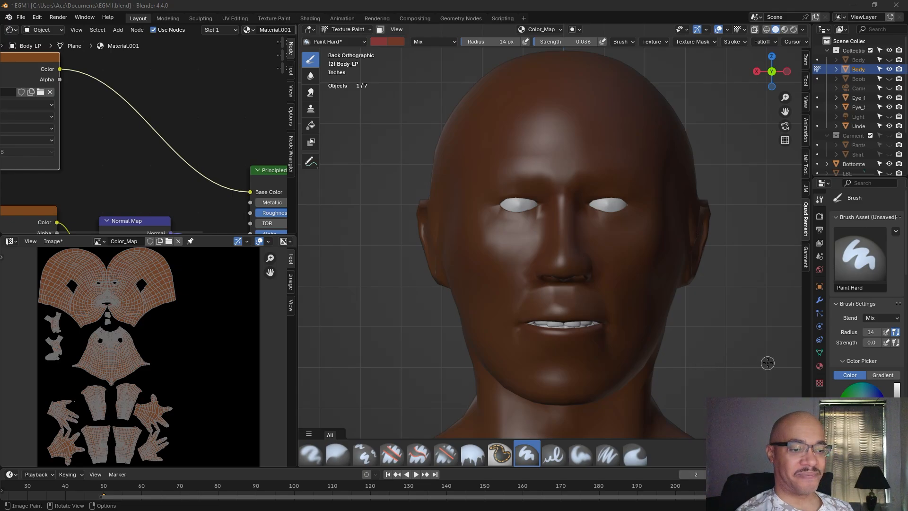
{"action": "middle_click_drag", "start_coordinate": [742, 367], "coordinate": [741, 350], "text": "shift"}
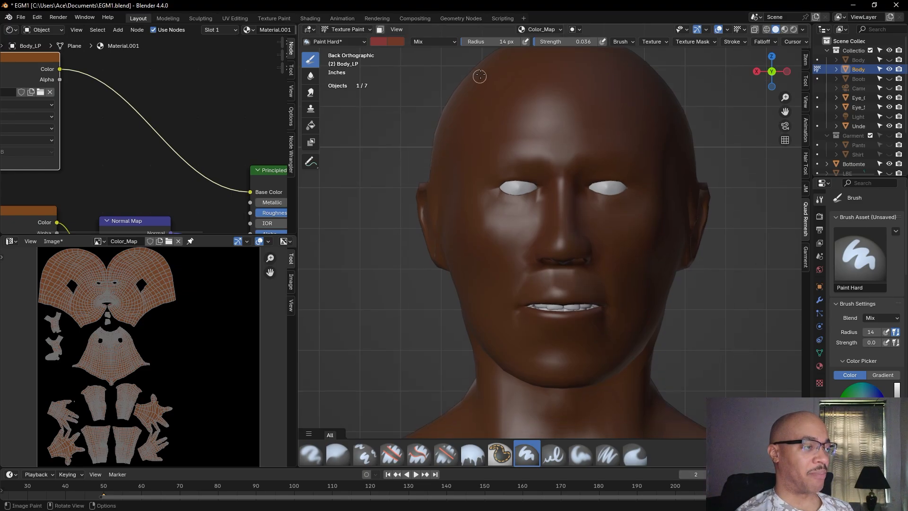
- Compare the face in Material Preview, Rendered and Solid shading, ending in Material Preview
{"action": "left_click", "coordinate": [784, 29]}
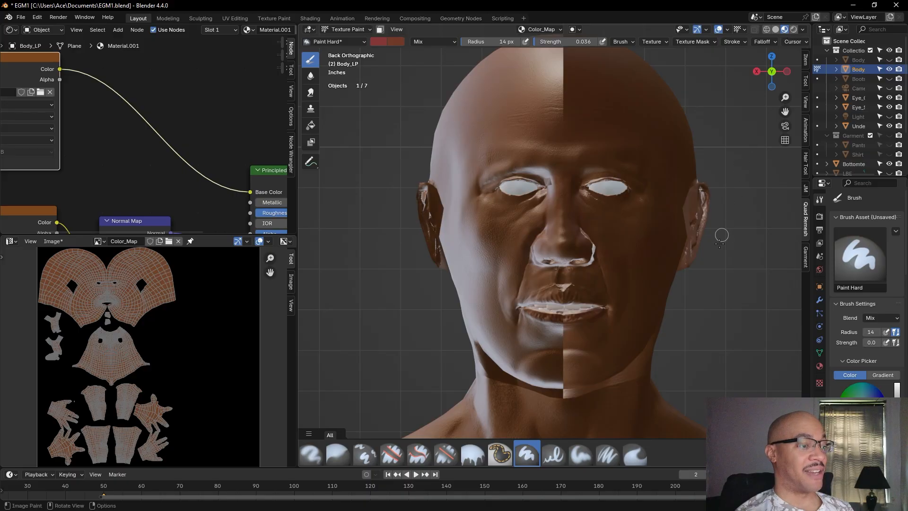
{"action": "left_click", "coordinate": [794, 29]}
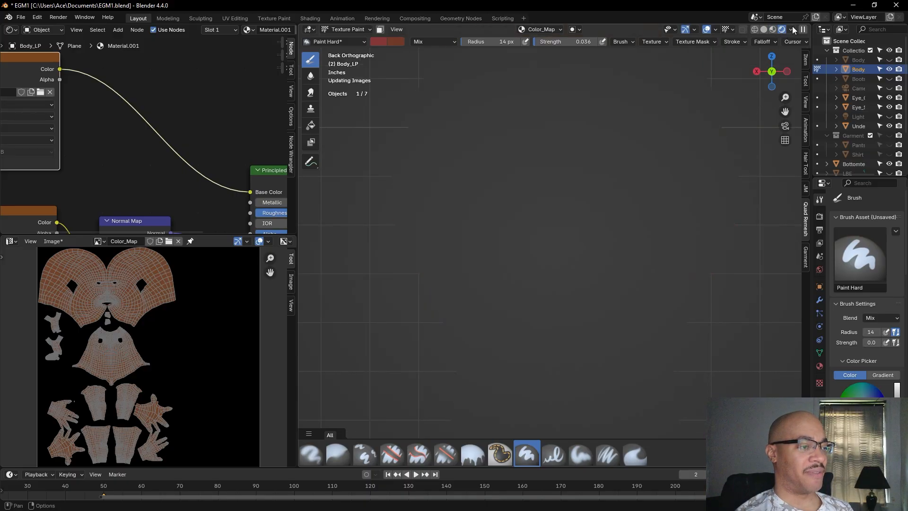
{"action": "left_click", "coordinate": [764, 29]}
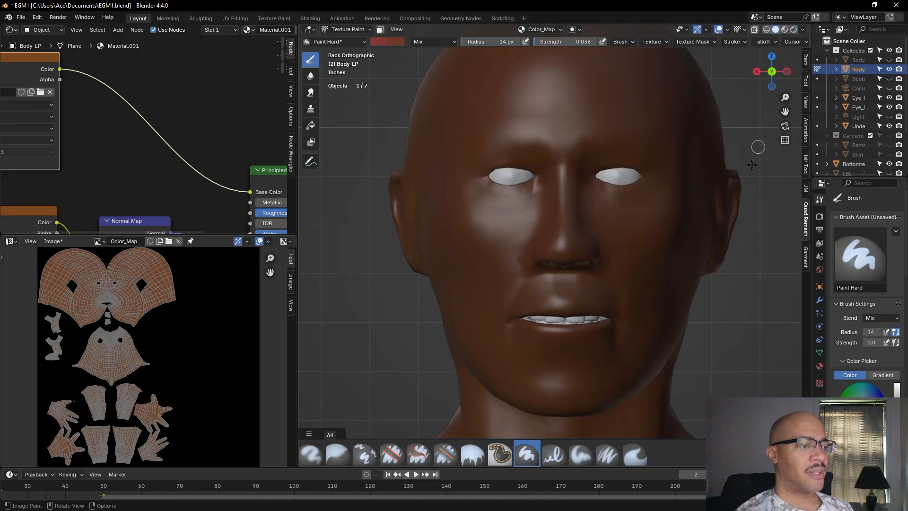
{"action": "left_click", "coordinate": [784, 29]}
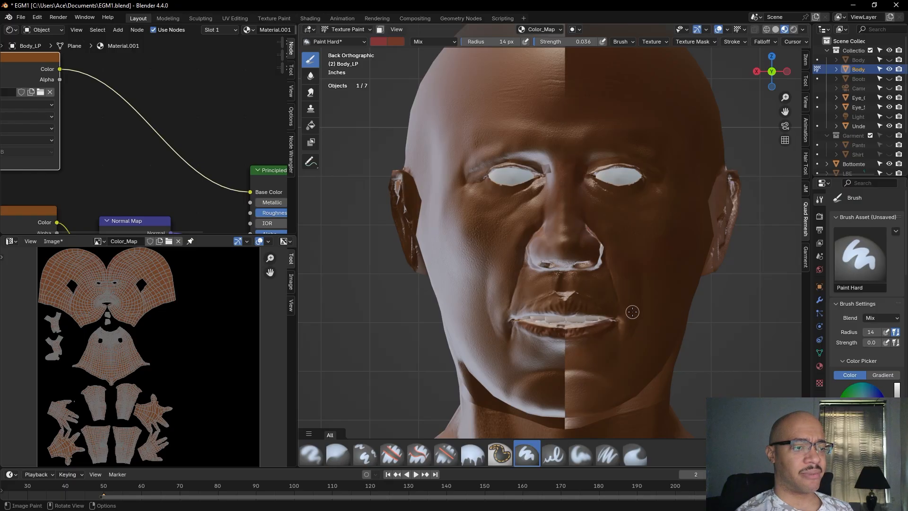
- Inspect the upper body and the side of the head, from face to ear, in Material Preview
{"action": "mouse_move", "coordinate": [752, 284]}
{"action": "middle_mouse_down"}
{"action": "mouse_move", "coordinate": [645, 228]}
{"action": "mouse_move", "coordinate": [681, 243]}
{"action": "middle_mouse_up"}
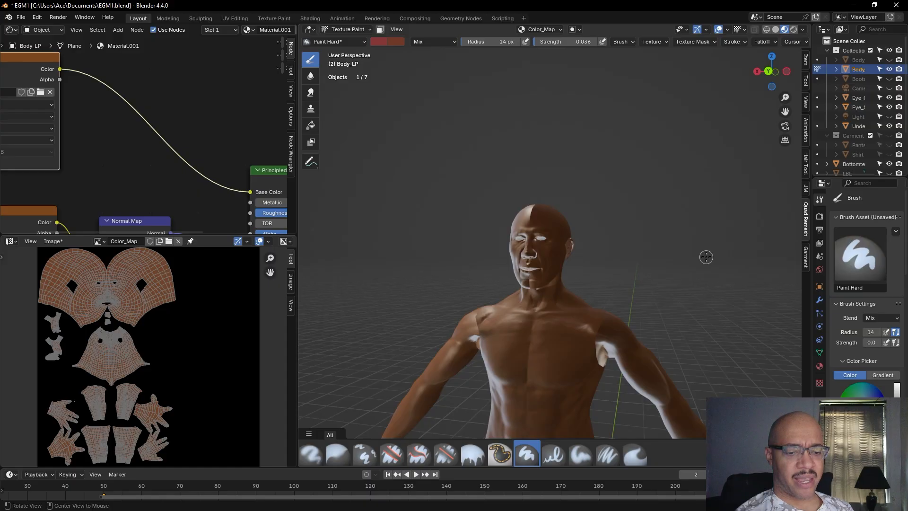
{"action": "left_click_drag", "start_coordinate": [707, 257], "coordinate": [645, 285], "text": "alt"}
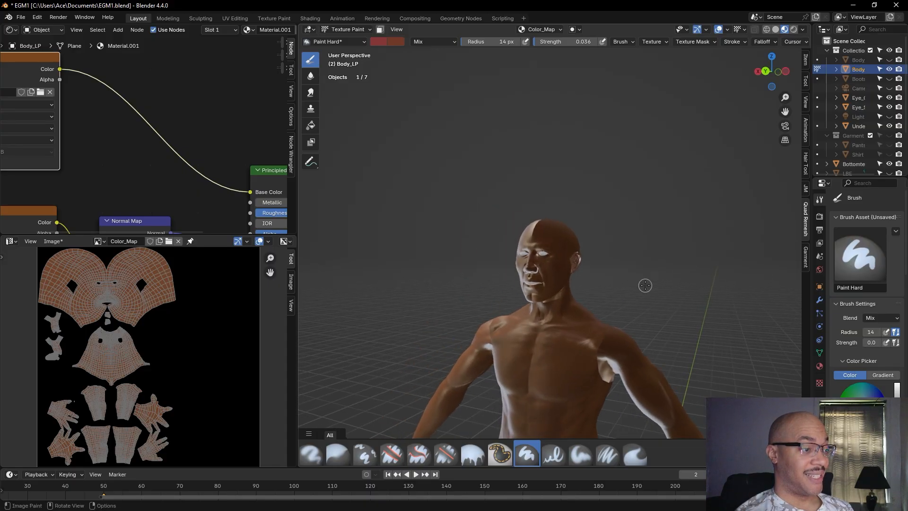
{"action": "key", "text": "KP_Decimal"}
{"action": "scroll", "coordinate": [648, 286], "scroll_direction": "down", "scroll_amount": 5}
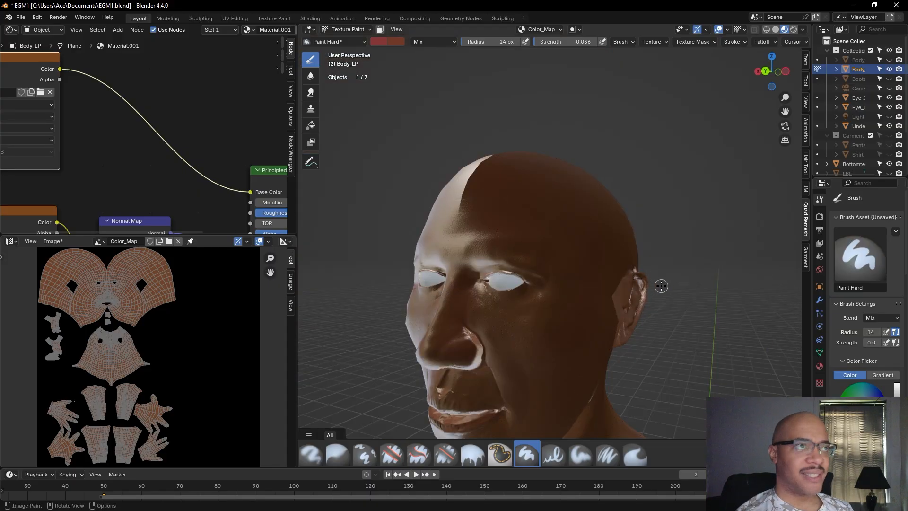
{"action": "middle_click_drag", "start_coordinate": [703, 328], "coordinate": [672, 308]}
{"action": "scroll", "coordinate": [681, 310], "scroll_direction": "up", "scroll_amount": 5}
{"action": "middle_click_drag", "start_coordinate": [650, 307], "coordinate": [696, 325]}
{"action": "scroll", "coordinate": [700, 328], "scroll_direction": "up", "scroll_amount": 4}
{"action": "scroll", "coordinate": [705, 324], "scroll_direction": "down", "scroll_amount": 4}
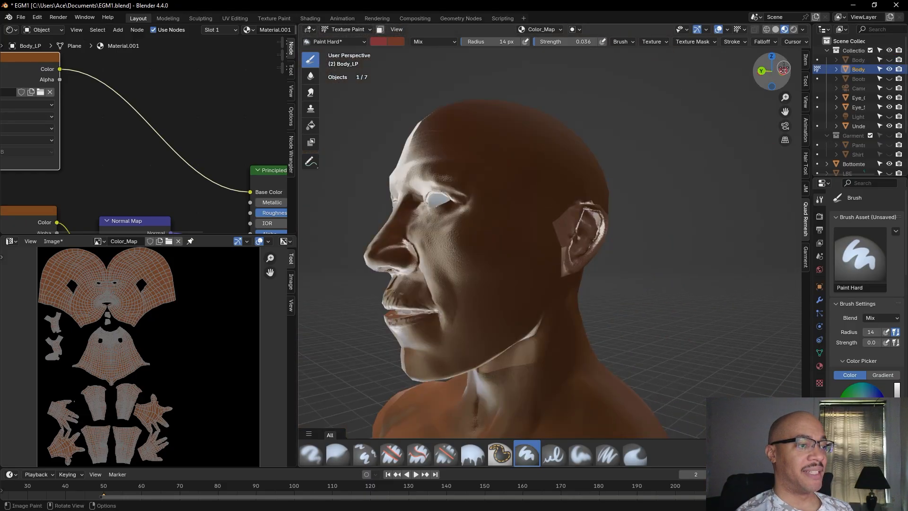
- Switch to Solid shading and inspect the painted ear, the side of the head, the face and the shoulders
{"action": "left_click", "coordinate": [776, 29]}
{"action": "scroll", "coordinate": [666, 208], "scroll_direction": "up", "scroll_amount": 5}
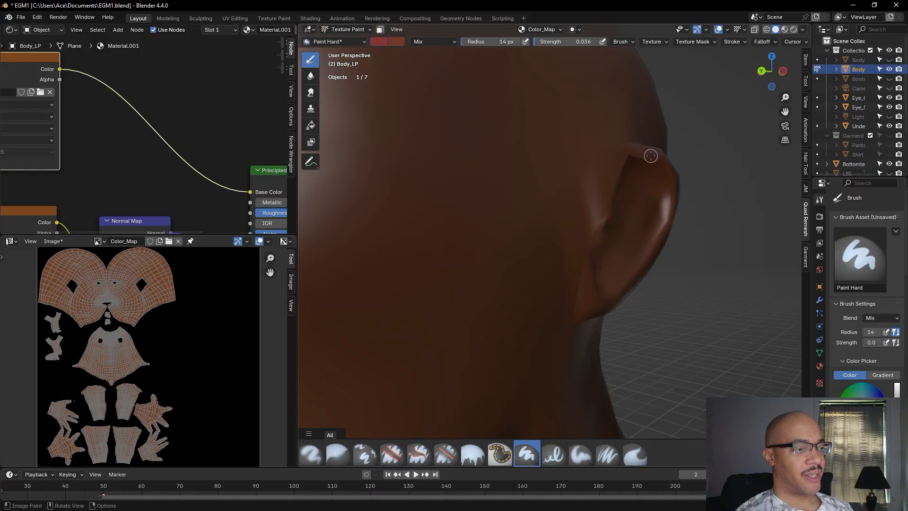
{"action": "scroll", "coordinate": [643, 189], "scroll_direction": "down", "scroll_amount": 8}
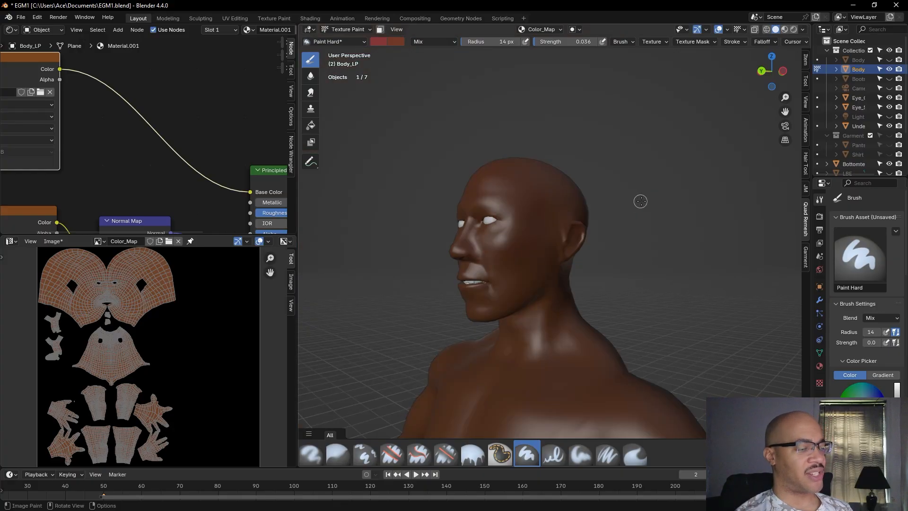
{"action": "scroll", "coordinate": [636, 207], "scroll_direction": "up", "scroll_amount": 8}
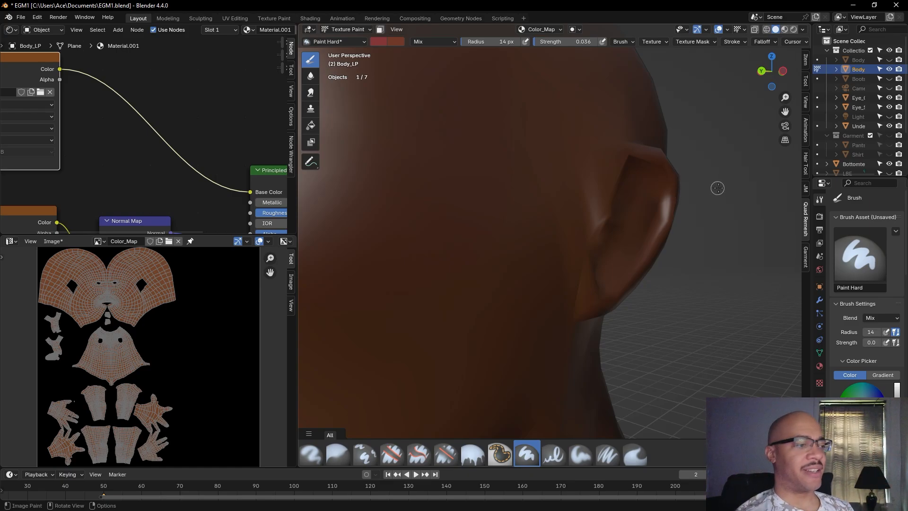
{"action": "scroll", "coordinate": [714, 189], "scroll_direction": "down", "scroll_amount": 10}
{"action": "middle_click_drag", "start_coordinate": [718, 202], "coordinate": [714, 267]}
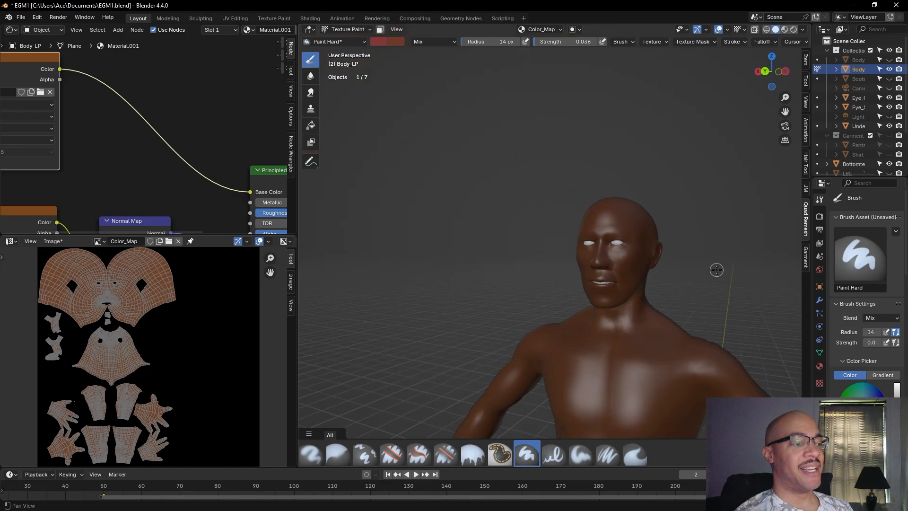
{"action": "scroll", "coordinate": [701, 249], "scroll_direction": "up", "scroll_amount": 4}
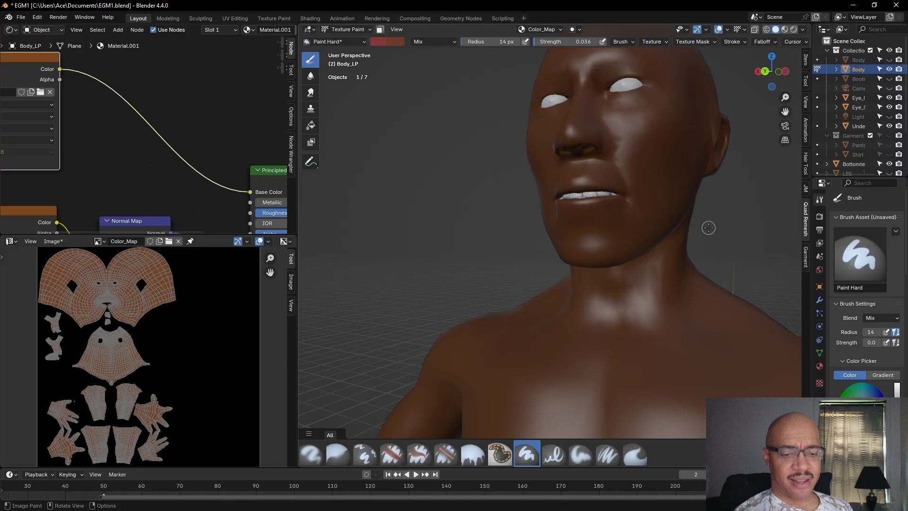
{"action": "scroll", "coordinate": [708, 228], "scroll_direction": "down", "scroll_amount": 3}
{"action": "middle_click_drag", "start_coordinate": [708, 227], "coordinate": [697, 233]}
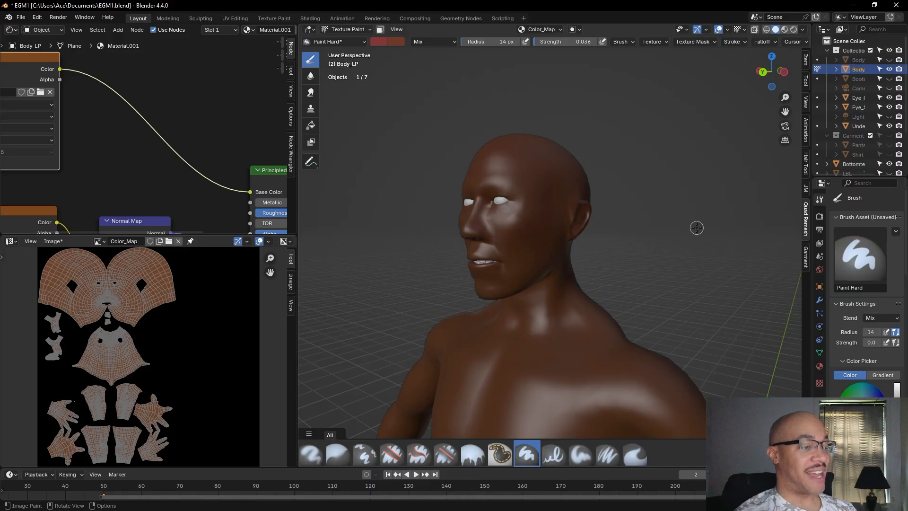
{"action": "scroll", "coordinate": [706, 224], "scroll_direction": "up", "scroll_amount": 3}
{"action": "left_click_drag", "start_coordinate": [679, 263], "coordinate": [719, 290], "text": "alt+shift"}
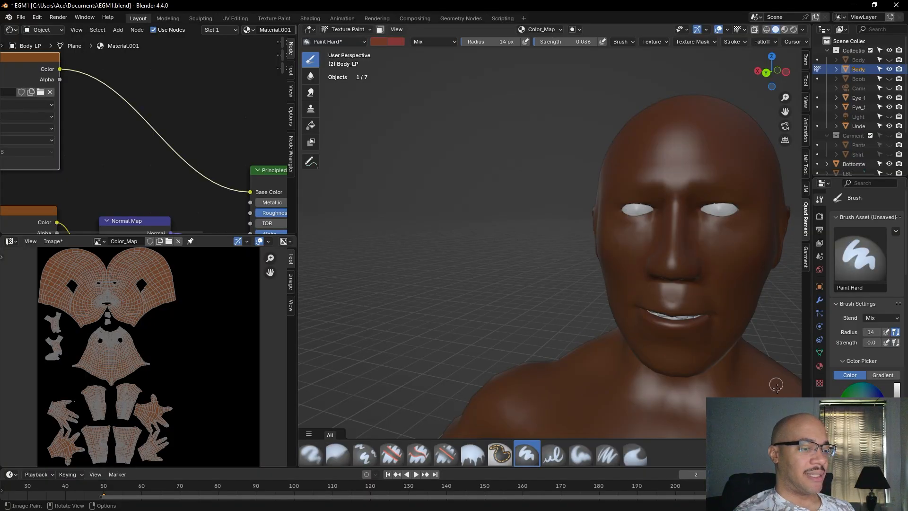
- Set the brush colour to a muted yellow-brown with hue 0.102 and examine the forehead and eye area
{"action": "left_click", "coordinate": [846, 437]}
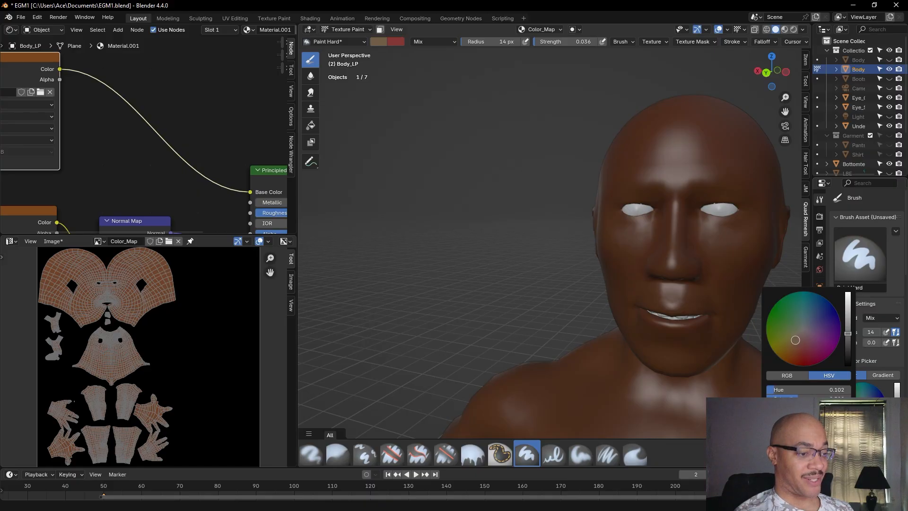
{"action": "middle_click_drag", "start_coordinate": [489, 241], "coordinate": [400, 254]}
{"action": "scroll", "coordinate": [437, 293], "scroll_direction": "up", "scroll_amount": 3}
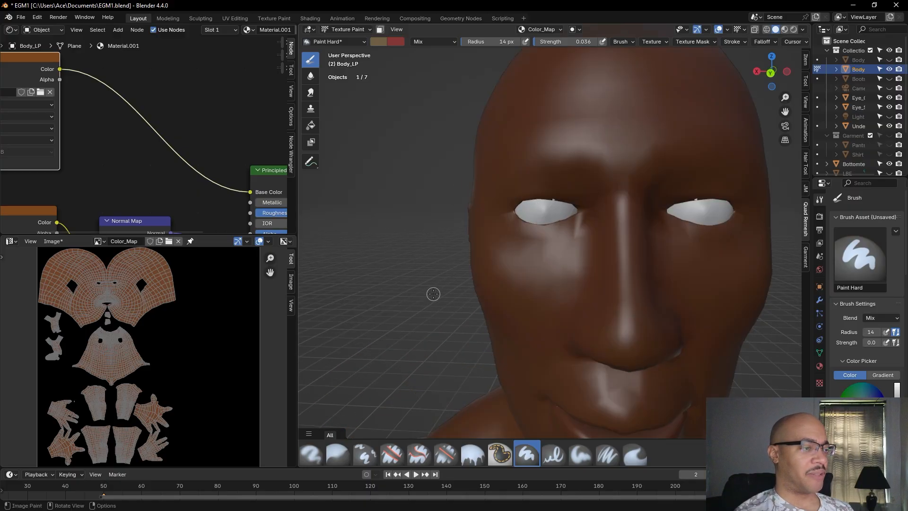
{"action": "scroll", "coordinate": [340, 208], "scroll_direction": "down", "scroll_amount": 3}
{"action": "mouse_move", "coordinate": [351, 221]}
{"action": "middle_mouse_down"}
{"action": "mouse_move", "coordinate": [344, 211]}
{"action": "mouse_move", "coordinate": [385, 207]}
{"action": "mouse_move", "coordinate": [367, 211]}
{"action": "middle_mouse_up"}
{"action": "scroll", "coordinate": [367, 211], "scroll_direction": "down", "scroll_amount": 3}
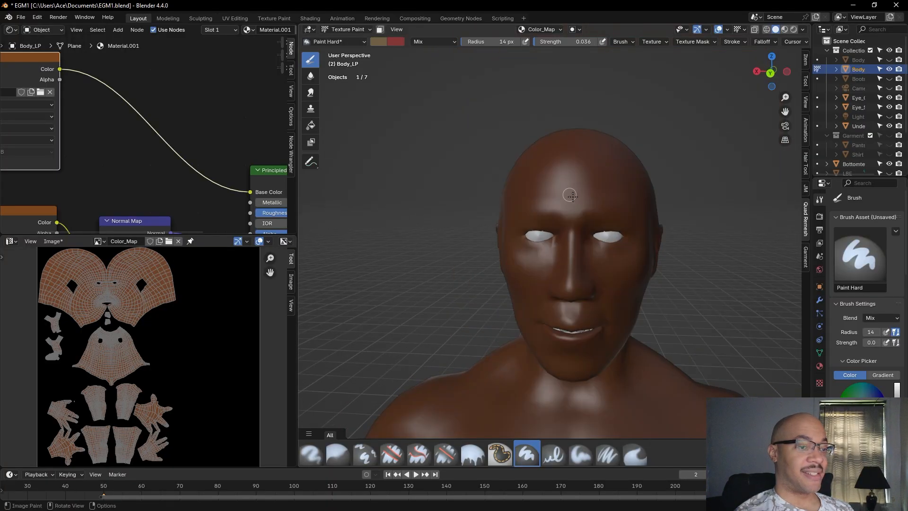
{"action": "scroll", "coordinate": [512, 216], "scroll_direction": "down", "scroll_amount": 2}
{"action": "scroll", "coordinate": [511, 216], "scroll_direction": "up", "scroll_amount": 4}
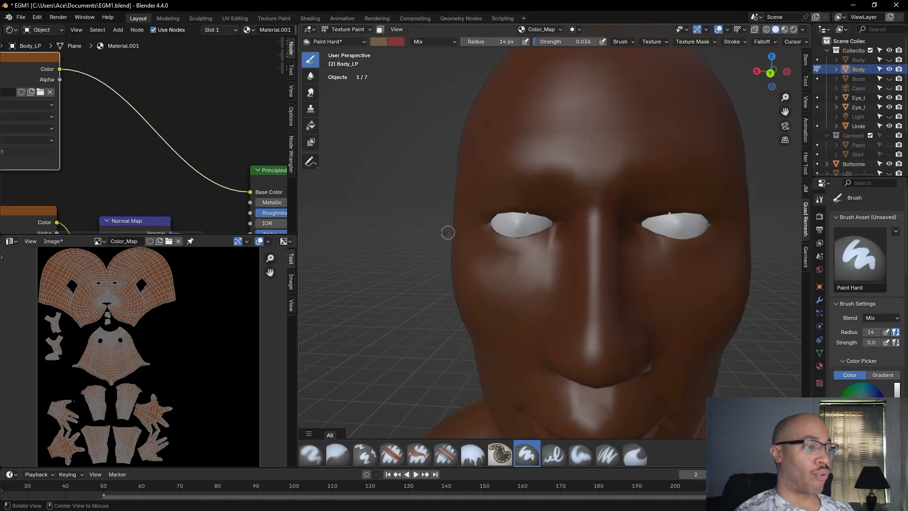
{"action": "middle_click_drag", "start_coordinate": [417, 252], "coordinate": [424, 254], "text": "shift"}
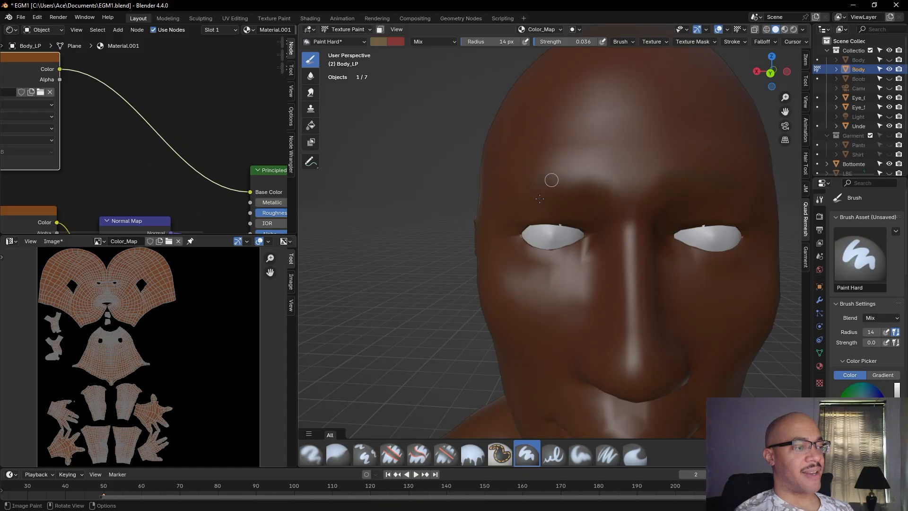
{"action": "middle_click_drag", "start_coordinate": [404, 256], "coordinate": [473, 252]}
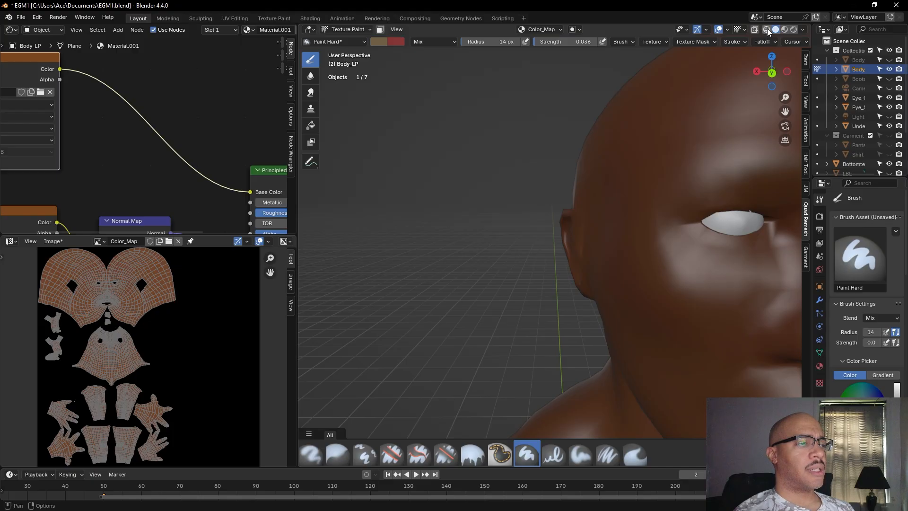
- Compare the forehead and eye area in Material Preview and Solid shading, ending in Material Preview
{"action": "left_click", "coordinate": [783, 30]}
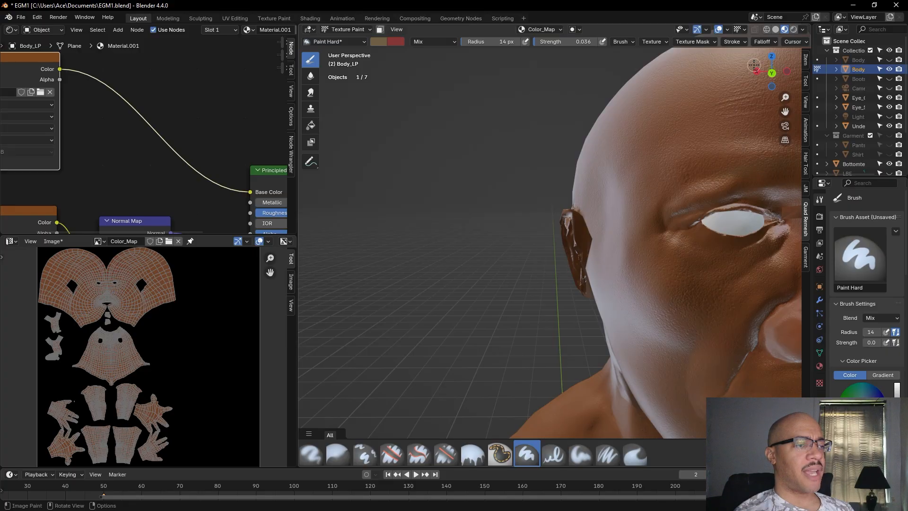
{"action": "middle_click_drag", "start_coordinate": [527, 176], "coordinate": [509, 183]}
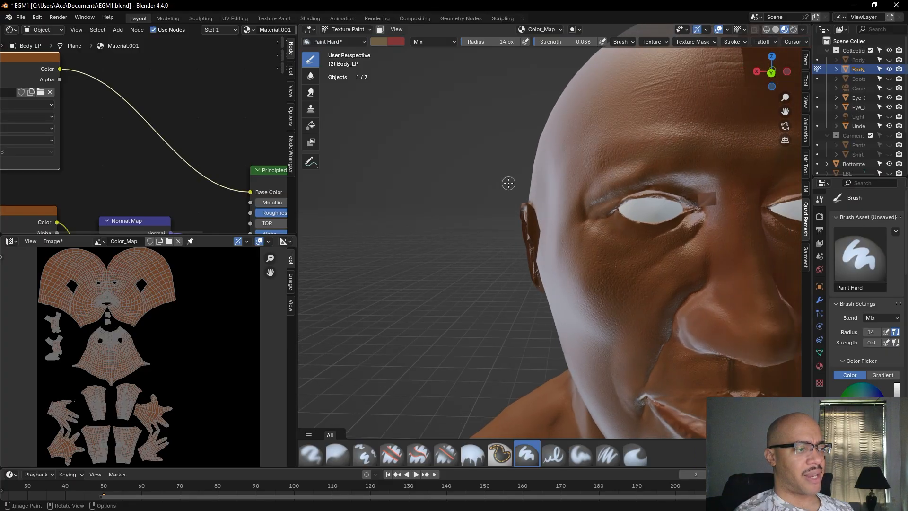
{"action": "left_click", "coordinate": [775, 30]}
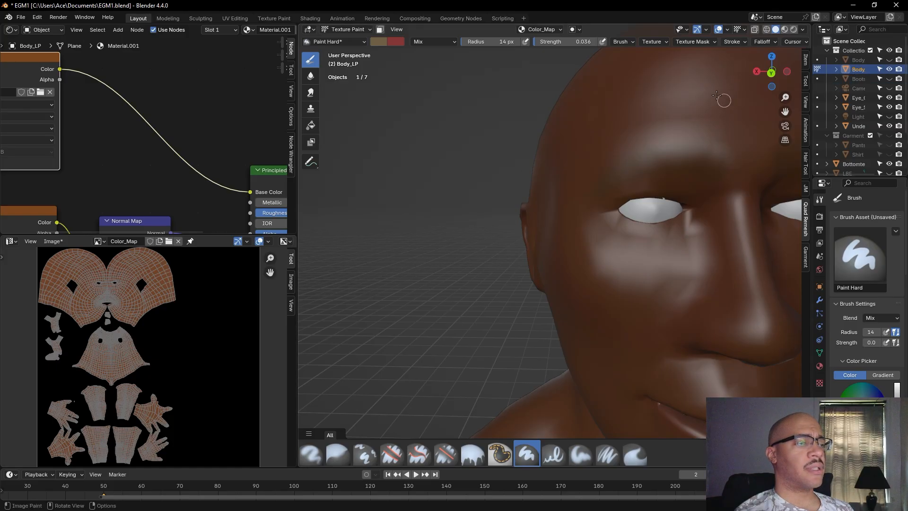
{"action": "left_click", "coordinate": [785, 30]}
{"action": "scroll", "coordinate": [592, 152], "scroll_direction": "down", "scroll_amount": 3}
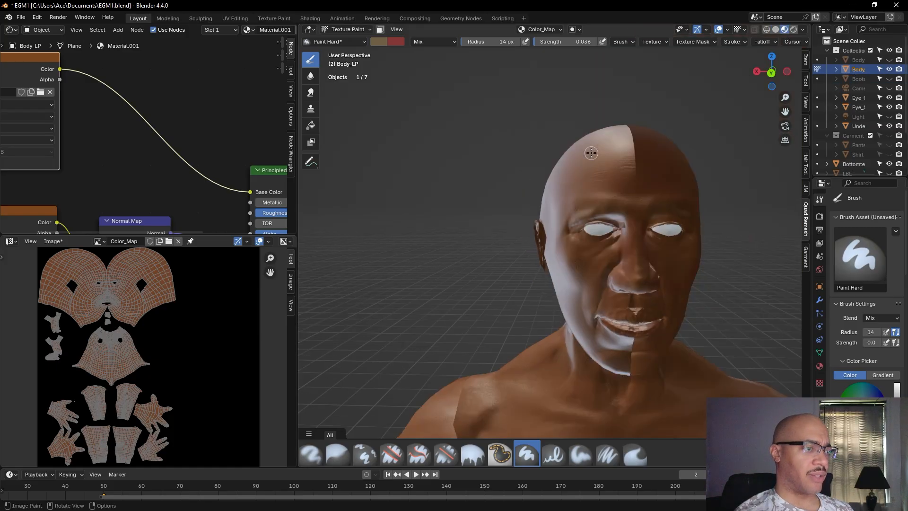
{"action": "middle_click_drag", "start_coordinate": [466, 263], "coordinate": [460, 254]}
{"action": "middle_click_drag", "start_coordinate": [437, 164], "coordinate": [466, 280], "text": "shift"}
{"action": "scroll", "coordinate": [435, 257], "scroll_direction": "up", "scroll_amount": 3}
{"action": "scroll", "coordinate": [436, 257], "scroll_direction": "down", "scroll_amount": 1}
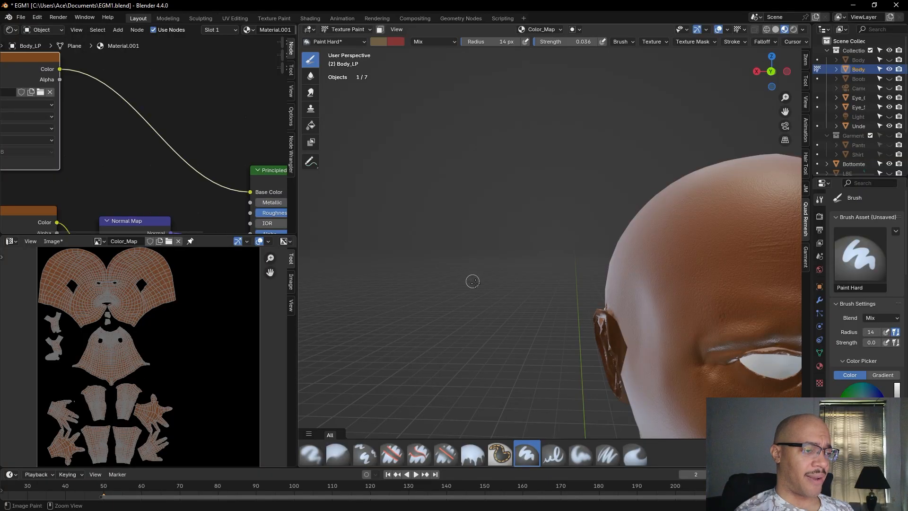
- Adjust the brush colour's brightness, hue and saturation to a lighter tan
{"action": "left_click", "coordinate": [847, 437]}
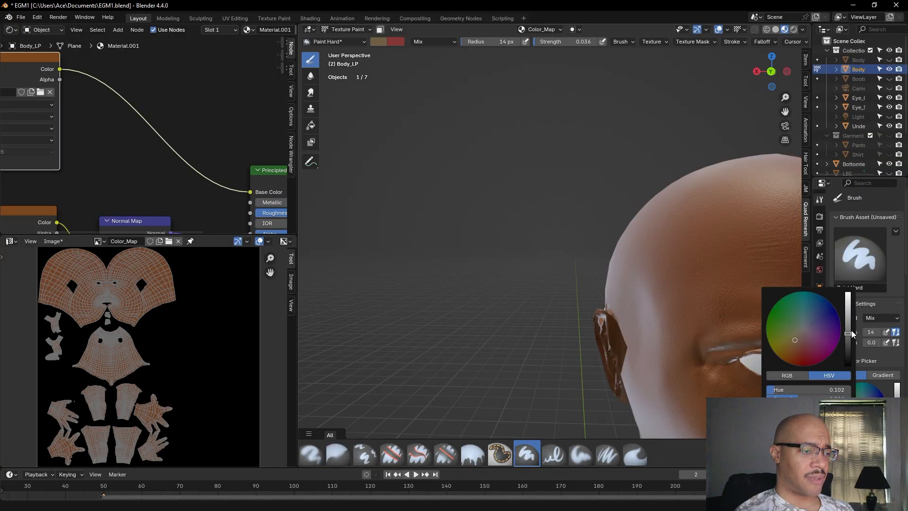
{"action": "left_click_drag", "start_coordinate": [850, 336], "coordinate": [848, 331]}
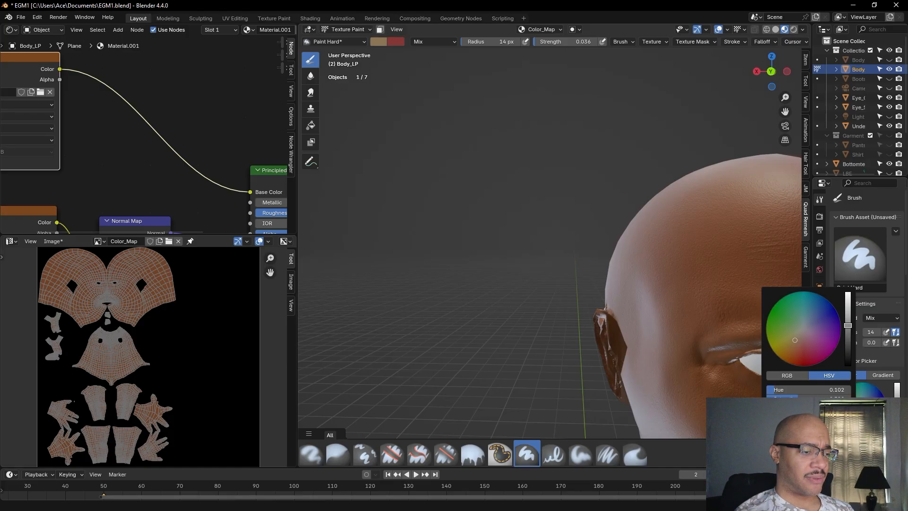
{"action": "left_click_drag", "start_coordinate": [795, 341], "coordinate": [791, 339]}
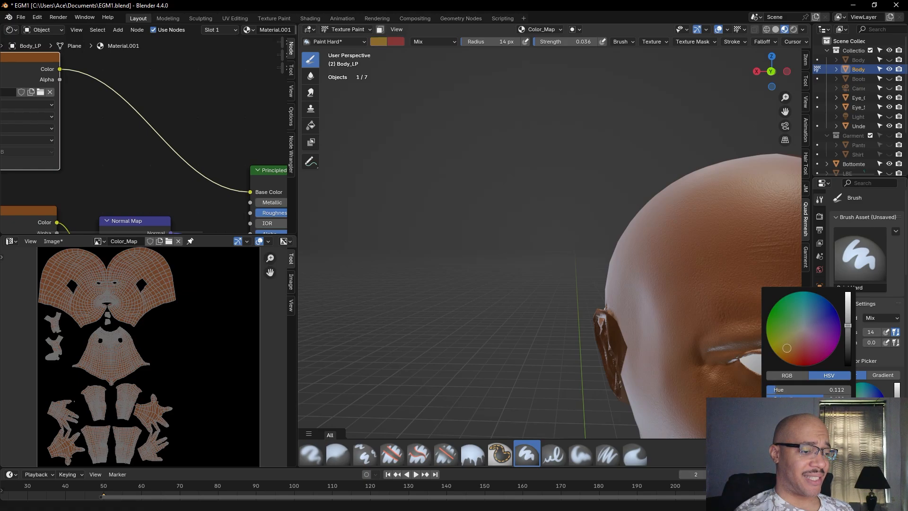
{"action": "left_click_drag", "start_coordinate": [782, 352], "coordinate": [782, 351]}
{"action": "left_click_drag", "start_coordinate": [848, 325], "coordinate": [849, 331]}
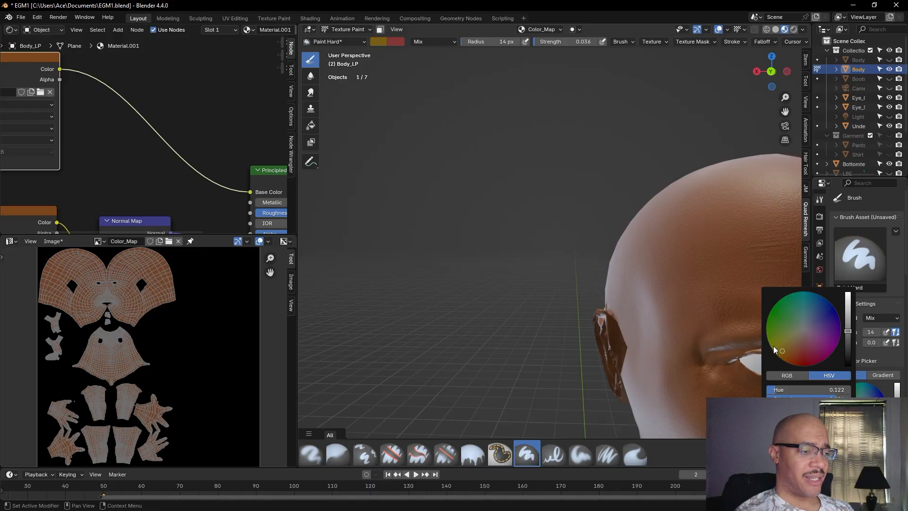
{"action": "left_click_drag", "start_coordinate": [781, 351], "coordinate": [788, 347]}
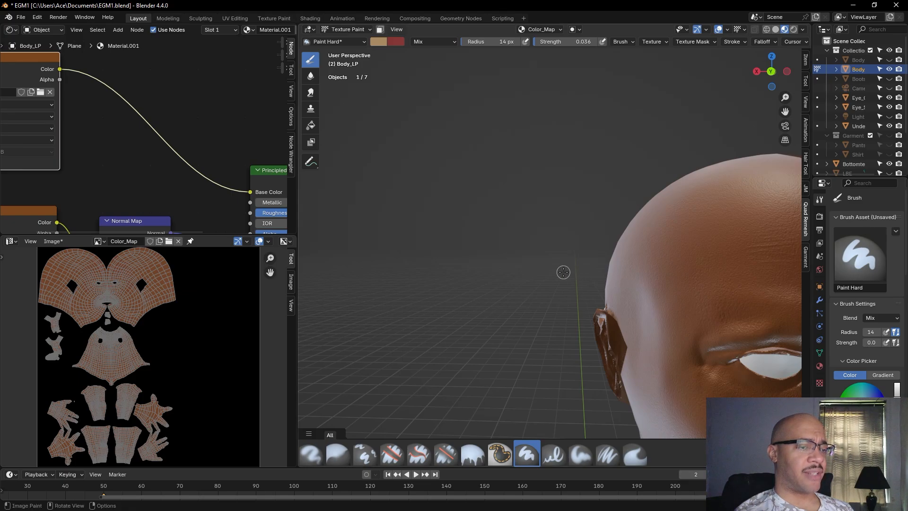
- Face the head straight on in Back Orthographic view, switch to Solid shading and brush the tan lightly over the brow ridge
{"action": "middle_click_drag", "start_coordinate": [570, 243], "coordinate": [562, 239]}
{"action": "scroll", "coordinate": [562, 239], "scroll_direction": "down", "scroll_amount": 5}
{"action": "scroll", "coordinate": [562, 239], "scroll_direction": "up", "scroll_amount": 5}
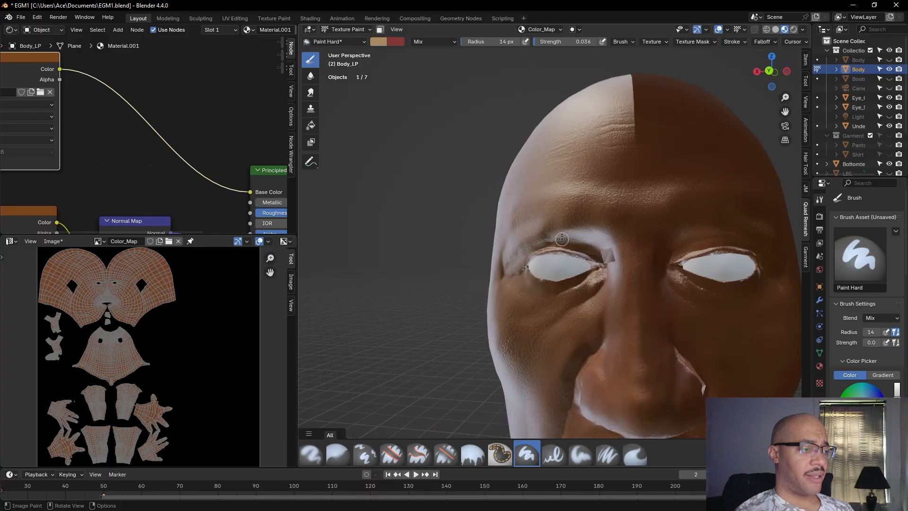
{"action": "left_click", "coordinate": [770, 71]}
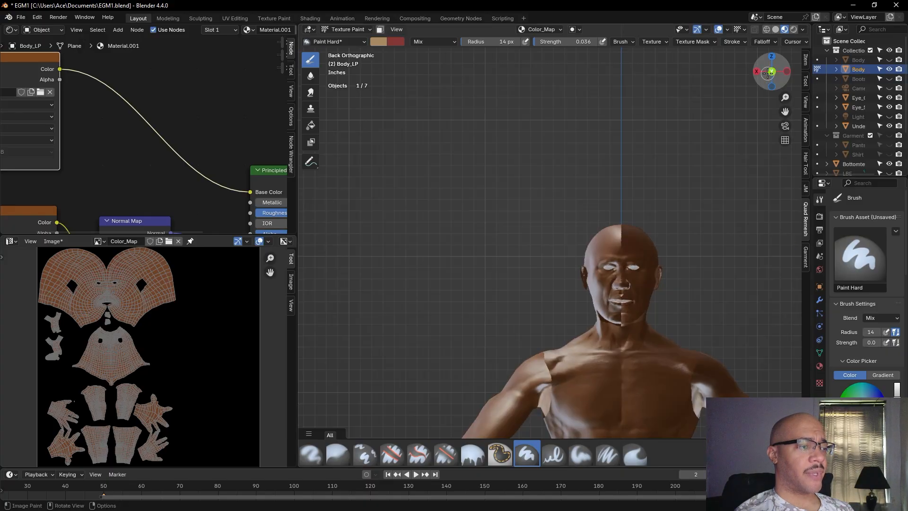
{"action": "scroll", "coordinate": [758, 259], "scroll_direction": "up", "scroll_amount": 7}
{"action": "middle_click_drag", "start_coordinate": [560, 253], "coordinate": [469, 228], "text": "shift"}
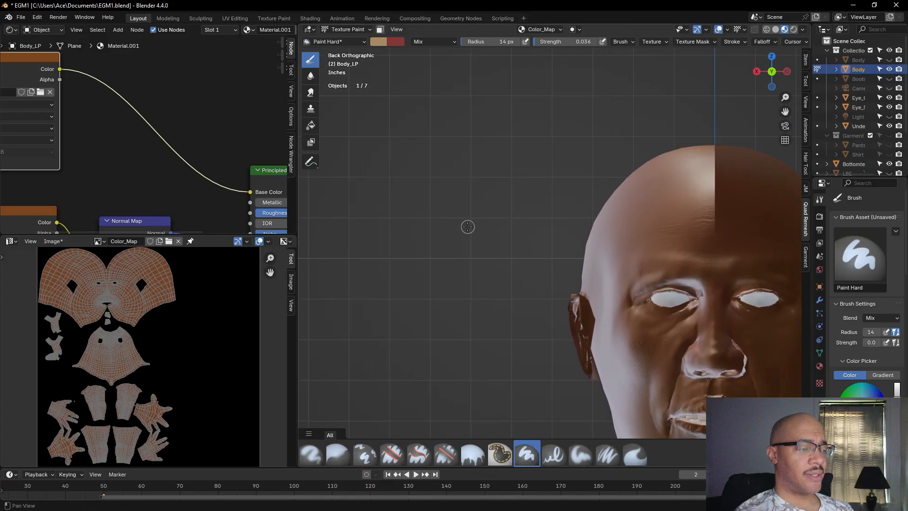
{"action": "left_click", "coordinate": [776, 29]}
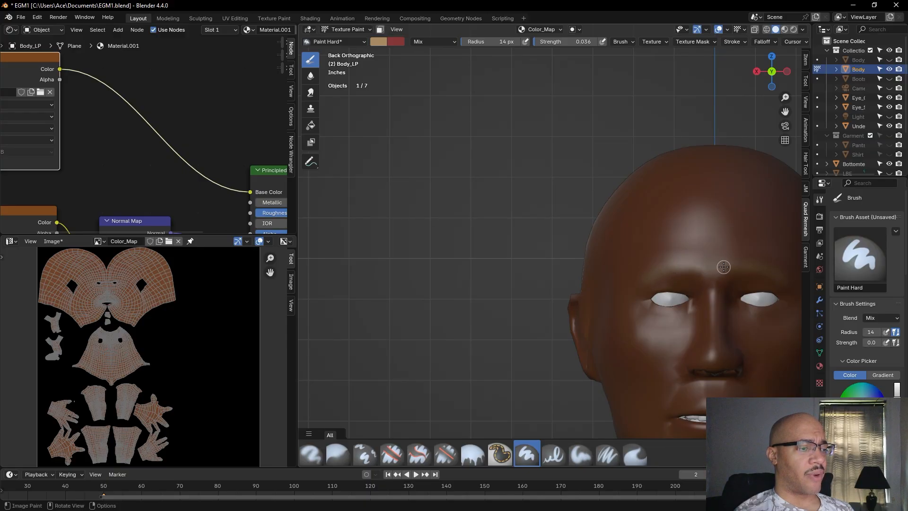
{"action": "middle_click_drag", "start_coordinate": [724, 260], "coordinate": [418, 240]}
{"action": "scroll", "coordinate": [449, 250], "scroll_direction": "up", "scroll_amount": 5}
{"action": "scroll", "coordinate": [418, 240], "scroll_direction": "down", "scroll_amount": 5}
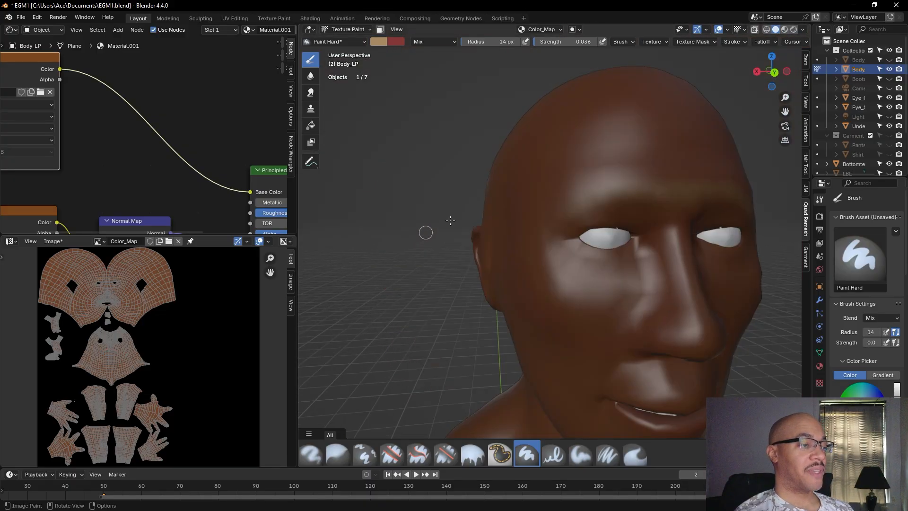
- Set the brush to a less saturated tan at strength 0.022 and check the brow and face in Material Preview
{"action": "left_click", "coordinate": [785, 29]}
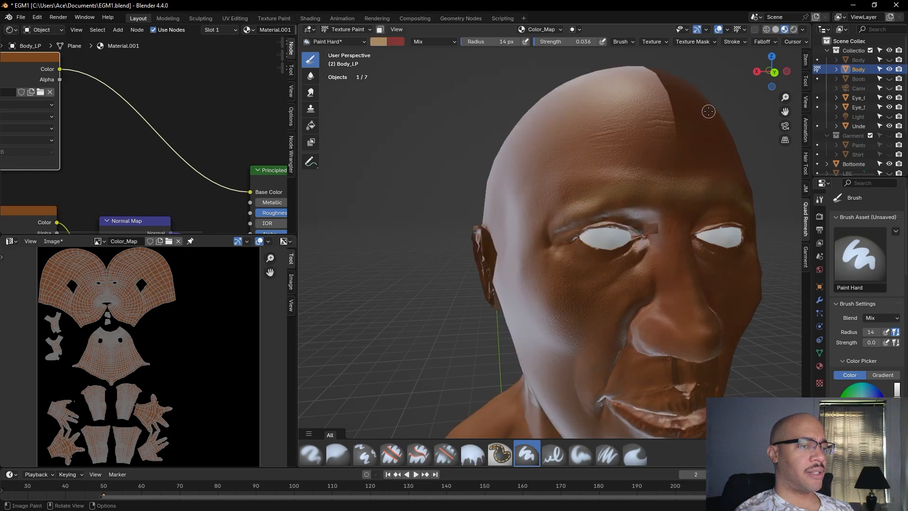
{"action": "middle_click_drag", "start_coordinate": [709, 121], "coordinate": [741, 115]}
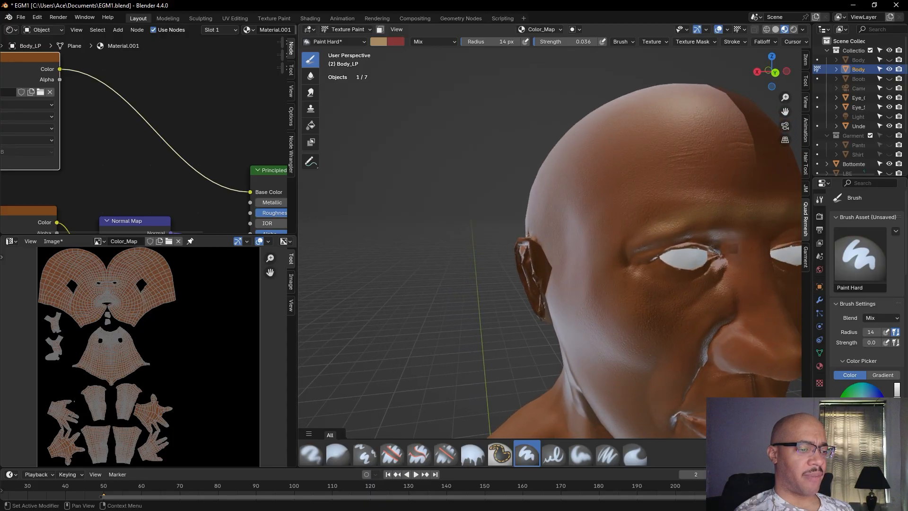
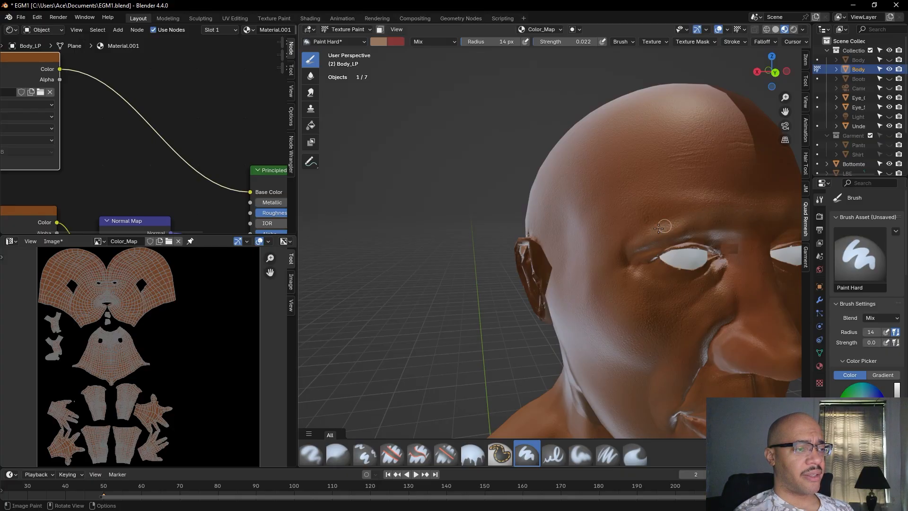
{"action": "scroll", "coordinate": [636, 224], "scroll_direction": "down", "scroll_amount": 6}
{"action": "middle_click_drag", "start_coordinate": [635, 223], "coordinate": [695, 246]}
{"action": "scroll", "coordinate": [629, 221], "scroll_direction": "up", "scroll_amount": 6}
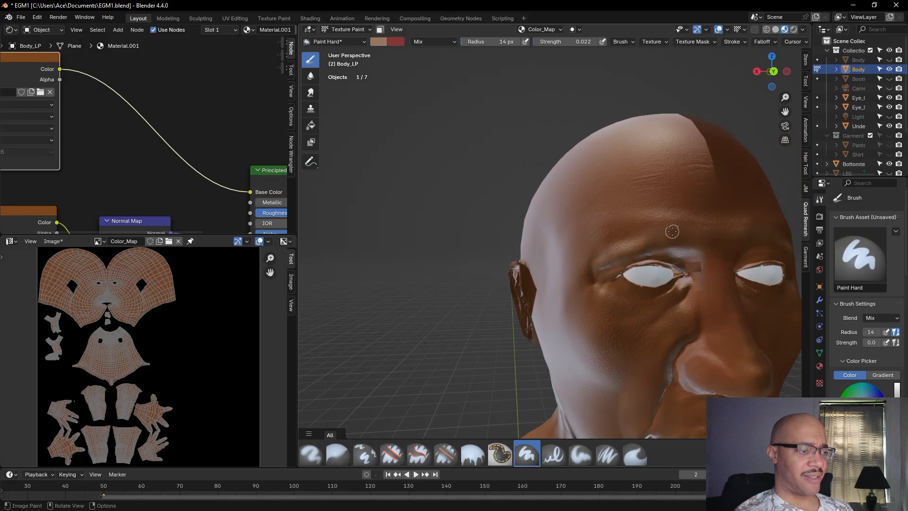
{"action": "scroll", "coordinate": [535, 278], "scroll_direction": "down", "scroll_amount": 4}
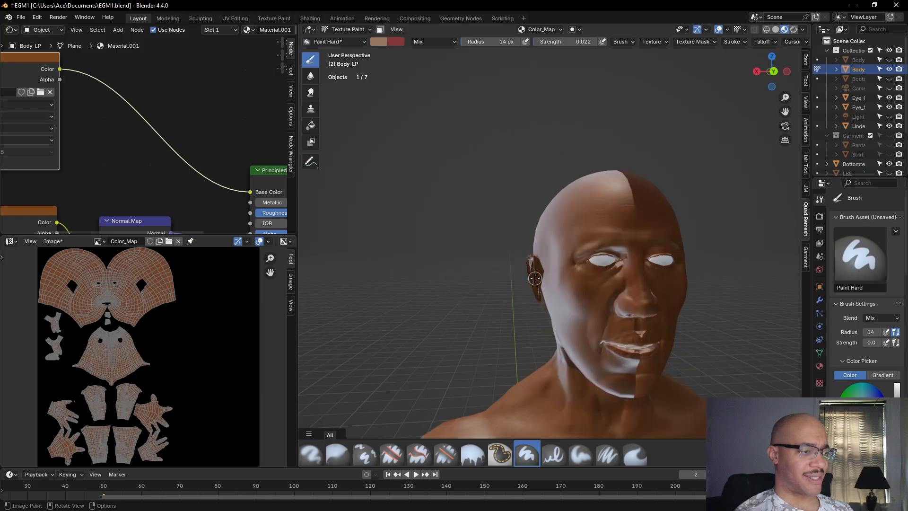
{"action": "scroll", "coordinate": [544, 267], "scroll_direction": "up", "scroll_amount": 3}
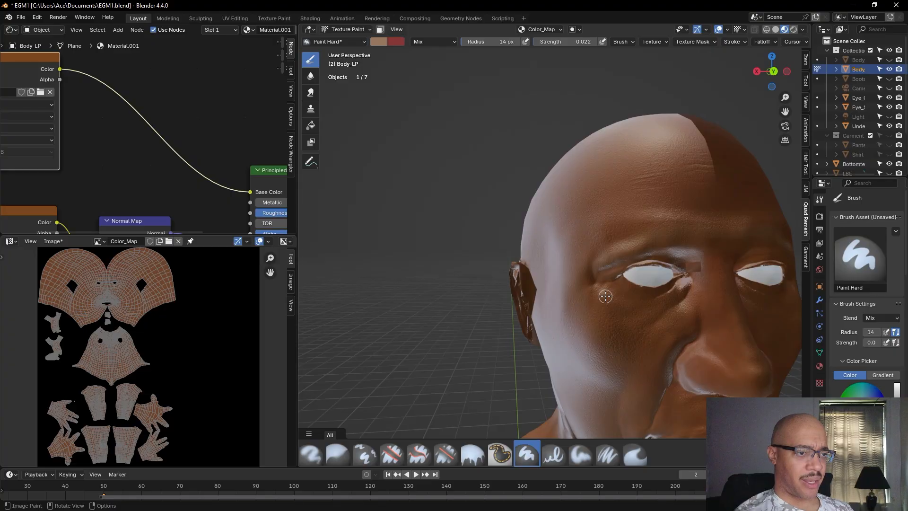
{"action": "middle_click_drag", "start_coordinate": [624, 299], "coordinate": [466, 330]}
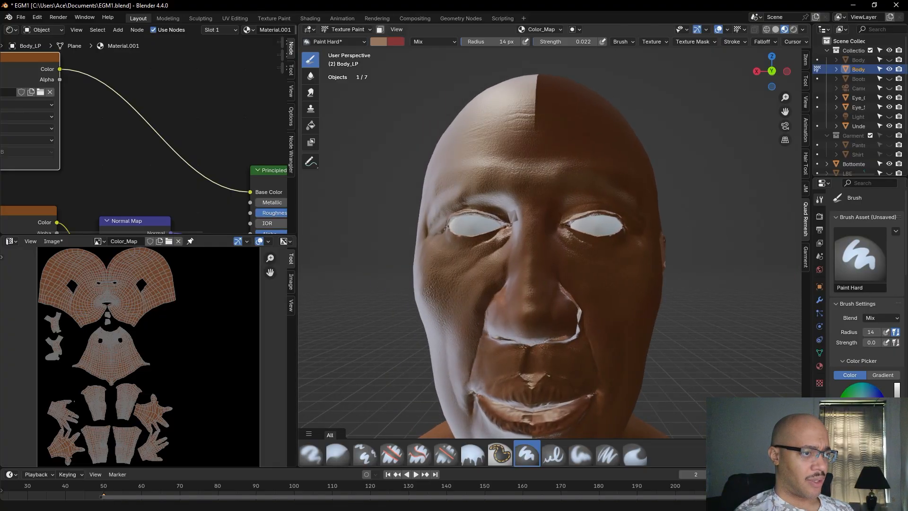
- Examine the painted skin tones across the forehead, eyes, cheeks and mouth in Solid shading from the front
{"action": "left_click", "coordinate": [775, 30]}
{"action": "mouse_move", "coordinate": [653, 185]}
{"action": "middle_mouse_down"}
{"action": "mouse_move", "coordinate": [686, 198]}
{"action": "mouse_move", "coordinate": [677, 198]}
{"action": "middle_mouse_up"}
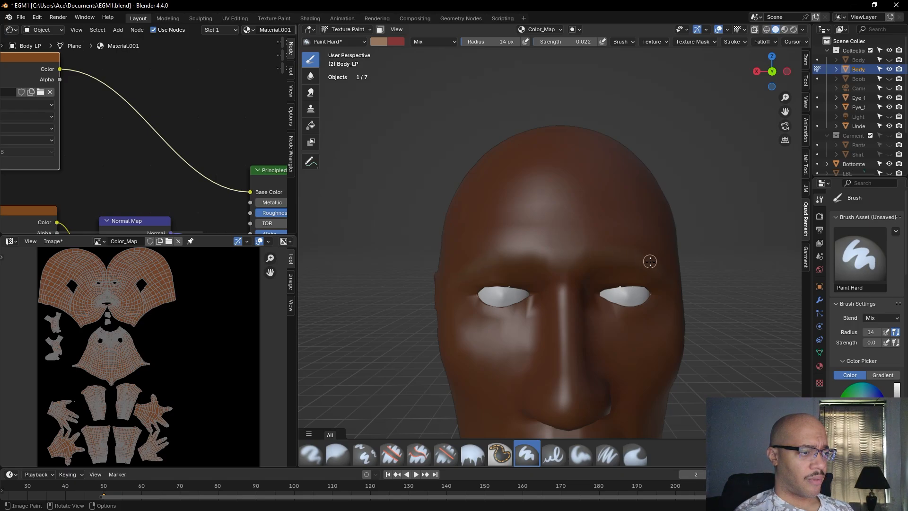
{"action": "scroll", "coordinate": [650, 253], "scroll_direction": "down", "scroll_amount": 5}
{"action": "middle_click_drag", "start_coordinate": [681, 277], "coordinate": [678, 262], "text": "shift"}
{"action": "scroll", "coordinate": [678, 260], "scroll_direction": "up", "scroll_amount": 8}
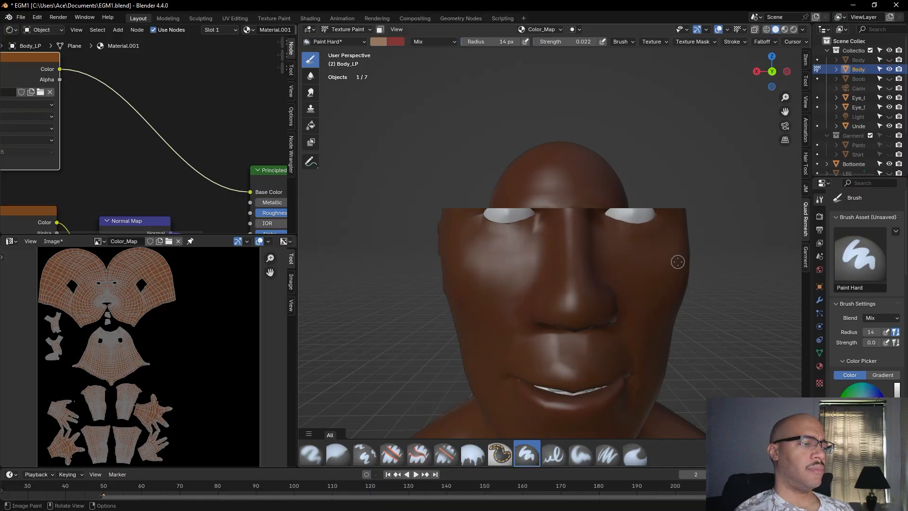
{"action": "scroll", "coordinate": [676, 258], "scroll_direction": "down", "scroll_amount": 8}
{"action": "middle_click_drag", "start_coordinate": [684, 201], "coordinate": [677, 251], "text": "shift"}
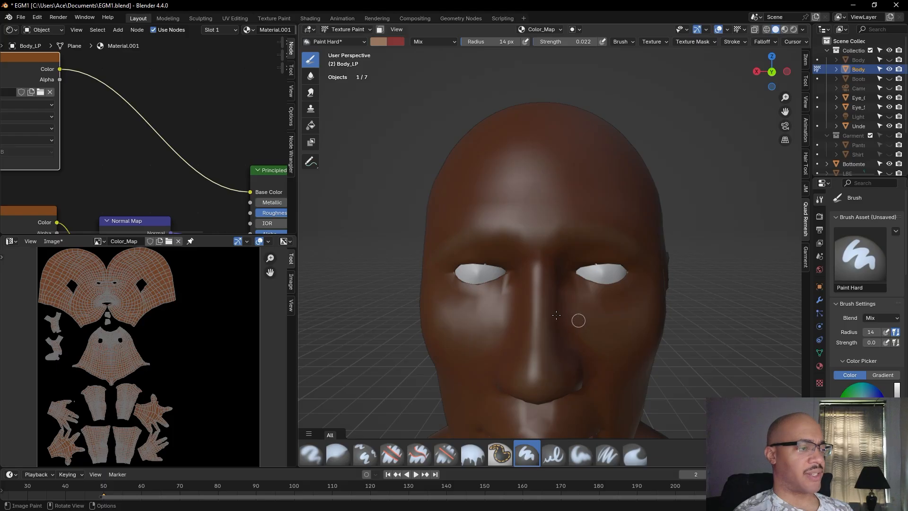
{"action": "scroll", "coordinate": [604, 302], "scroll_direction": "down", "scroll_amount": 3}
{"action": "scroll", "coordinate": [648, 296], "scroll_direction": "down", "scroll_amount": 2}
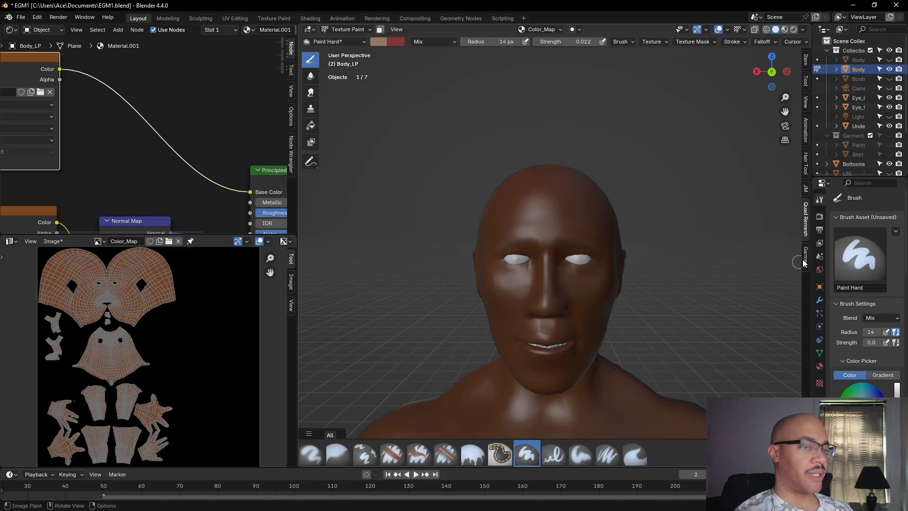
- Cycle the head through Wireframe and Solid shading, ending in Material Preview with a three-quarter view
{"action": "left_click", "coordinate": [766, 29]}
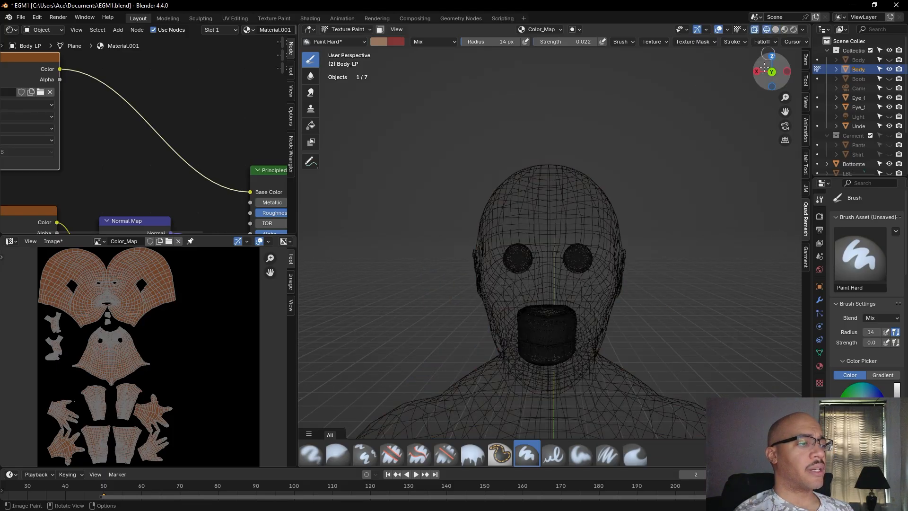
{"action": "left_click", "coordinate": [776, 30]}
{"action": "scroll", "coordinate": [712, 246], "scroll_direction": "up", "scroll_amount": 3}
{"action": "mouse_move", "coordinate": [711, 246]}
{"action": "middle_mouse_down"}
{"action": "mouse_move", "coordinate": [729, 242]}
{"action": "mouse_move", "coordinate": [709, 245]}
{"action": "mouse_move", "coordinate": [724, 227]}
{"action": "middle_mouse_up"}
{"action": "left_click", "coordinate": [785, 30]}
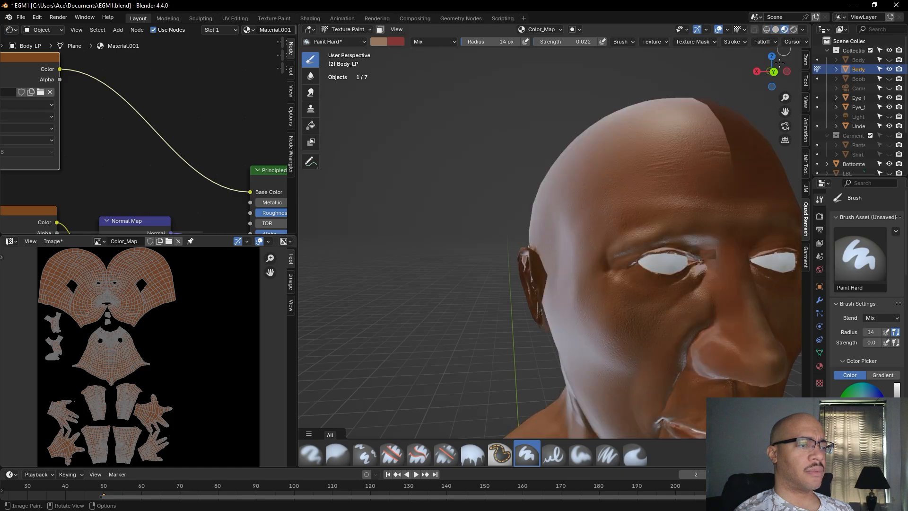
- Examine the face, neck and shoulders from the front in Material Preview
{"action": "scroll", "coordinate": [663, 189], "scroll_direction": "down", "scroll_amount": 3}
{"action": "middle_click_drag", "start_coordinate": [663, 188], "coordinate": [667, 194]}
{"action": "scroll", "coordinate": [657, 189], "scroll_direction": "up", "scroll_amount": 4}
{"action": "scroll", "coordinate": [667, 195], "scroll_direction": "down", "scroll_amount": 5}
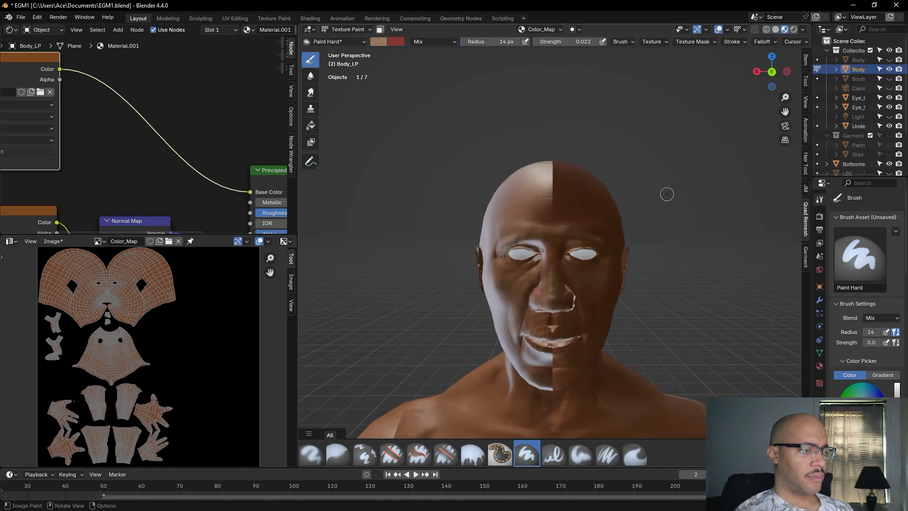
{"action": "middle_click_drag", "start_coordinate": [677, 273], "coordinate": [690, 232], "text": "shift"}
{"action": "scroll", "coordinate": [675, 237], "scroll_direction": "up", "scroll_amount": 4}
{"action": "scroll", "coordinate": [675, 237], "scroll_direction": "down", "scroll_amount": 2}
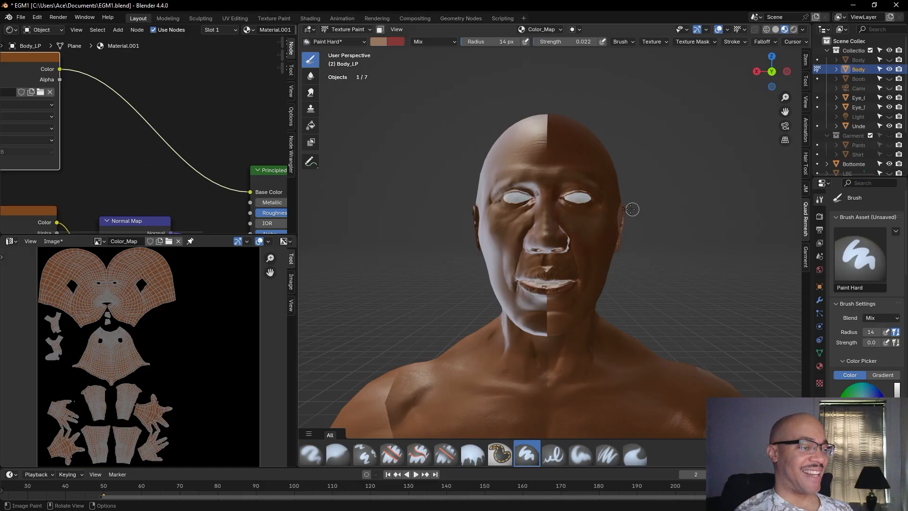
{"action": "middle_click_drag", "start_coordinate": [700, 287], "coordinate": [762, 145], "text": "shift"}
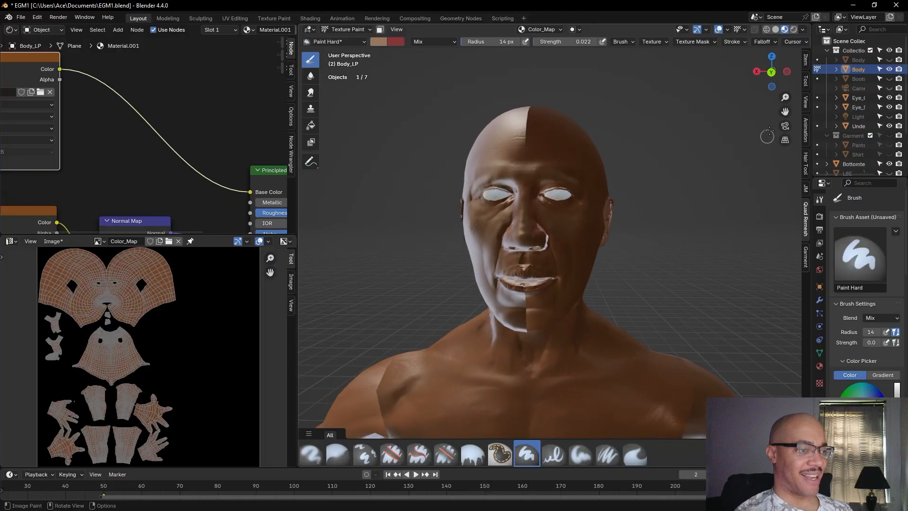
- Examine the cheek, ear and mouth from a three-quarter angle, then the head together with the chest
{"action": "scroll", "coordinate": [708, 240], "scroll_direction": "up", "scroll_amount": 3}
{"action": "middle_click_drag", "start_coordinate": [707, 246], "coordinate": [723, 251]}
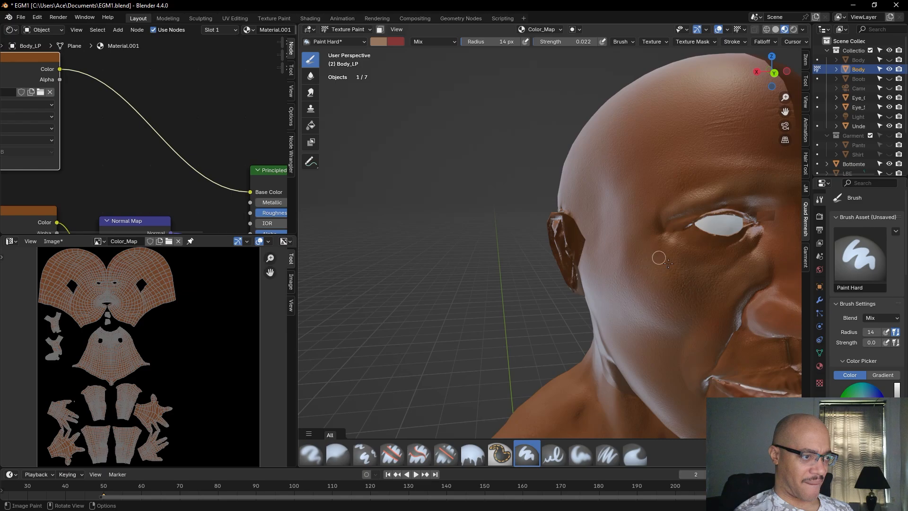
{"action": "scroll", "coordinate": [687, 281], "scroll_direction": "down", "scroll_amount": 3}
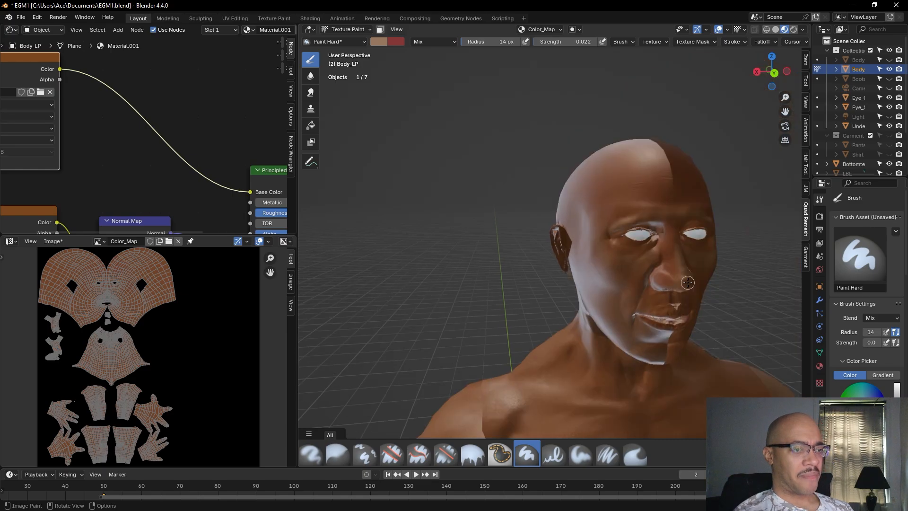
{"action": "mouse_move", "coordinate": [719, 274]}
{"action": "middle_mouse_down"}
{"action": "mouse_move", "coordinate": [655, 250]}
{"action": "mouse_move", "coordinate": [723, 272]}
{"action": "mouse_move", "coordinate": [705, 259]}
{"action": "mouse_move", "coordinate": [675, 259]}
{"action": "mouse_move", "coordinate": [732, 277]}
{"action": "mouse_move", "coordinate": [689, 251]}
{"action": "middle_mouse_up"}
{"action": "scroll", "coordinate": [715, 269], "scroll_direction": "up", "scroll_amount": 4}
{"action": "scroll", "coordinate": [734, 257], "scroll_direction": "down", "scroll_amount": 4}
{"action": "scroll", "coordinate": [729, 305], "scroll_direction": "up", "scroll_amount": 4}
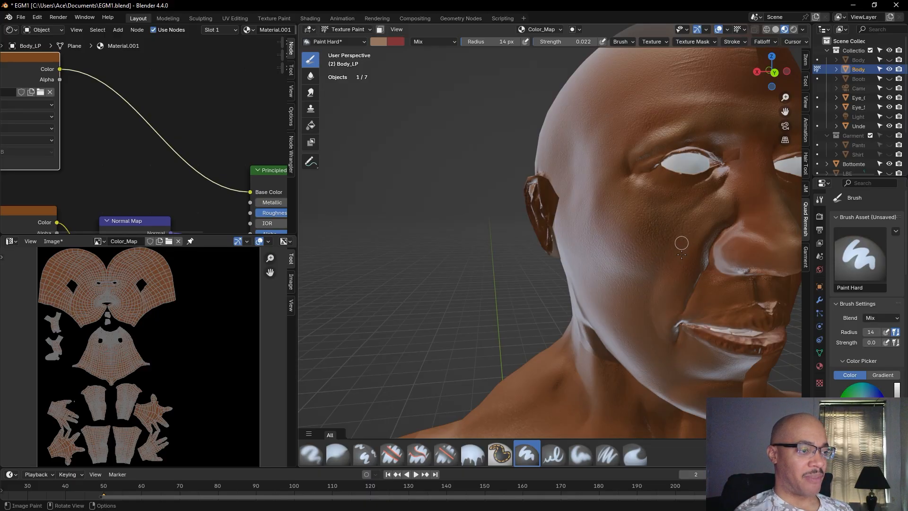
{"action": "mouse_move", "coordinate": [701, 242]}
{"action": "middle_mouse_down"}
{"action": "mouse_move", "coordinate": [574, 300]}
{"action": "mouse_move", "coordinate": [670, 289]}
{"action": "middle_mouse_up"}
{"action": "scroll", "coordinate": [574, 300], "scroll_direction": "down", "scroll_amount": 3}
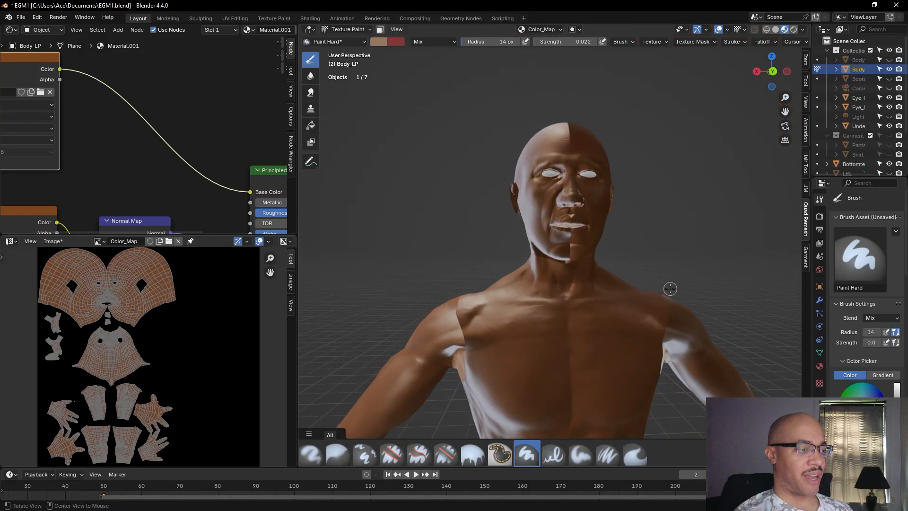
- Examine the jaw, ear and side of the head from below and in near-profile in Material Preview
{"action": "scroll", "coordinate": [683, 280], "scroll_direction": "up", "scroll_amount": 2}
{"action": "left_click_drag", "start_coordinate": [754, 250], "coordinate": [749, 269]}
{"action": "mouse_move", "coordinate": [748, 270]}
{"action": "middle_mouse_down"}
{"action": "mouse_move", "coordinate": [726, 298]}
{"action": "mouse_move", "coordinate": [693, 268]}
{"action": "mouse_move", "coordinate": [720, 298]}
{"action": "mouse_move", "coordinate": [675, 302]}
{"action": "mouse_move", "coordinate": [710, 304]}
{"action": "mouse_move", "coordinate": [655, 298]}
{"action": "middle_mouse_up"}
{"action": "scroll", "coordinate": [710, 293], "scroll_direction": "up", "scroll_amount": 3}
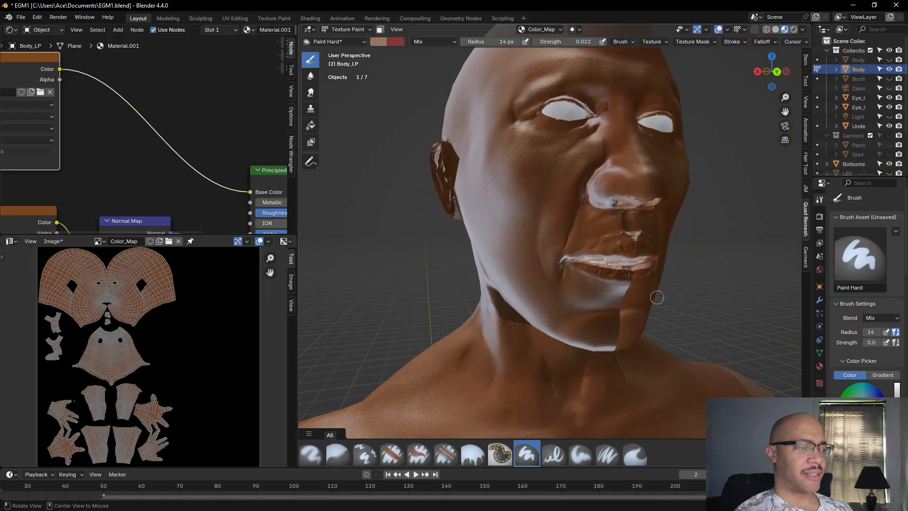
{"action": "middle_click_drag", "start_coordinate": [718, 270], "coordinate": [730, 276]}
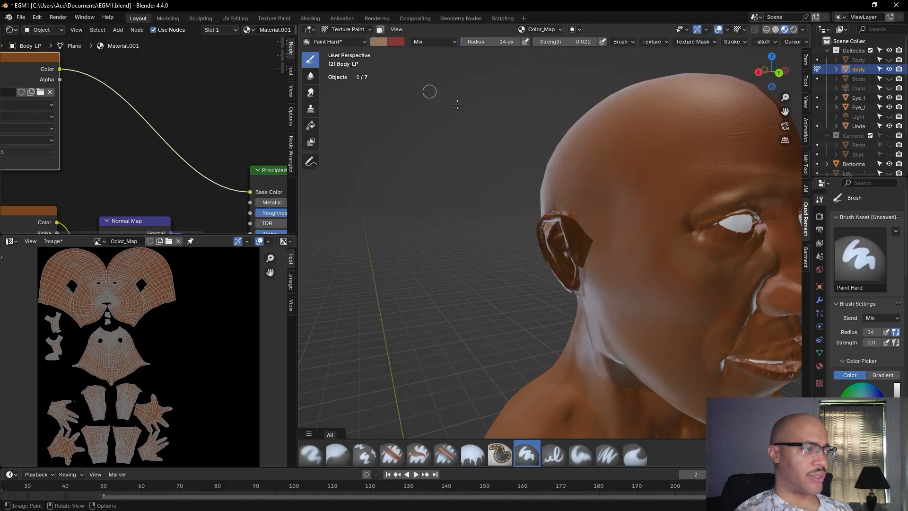
{"action": "mouse_move", "coordinate": [461, 319]}
{"action": "middle_mouse_down"}
{"action": "mouse_move", "coordinate": [445, 315]}
{"action": "mouse_move", "coordinate": [501, 311]}
{"action": "middle_mouse_up"}
{"action": "mouse_move", "coordinate": [672, 224]}
{"action": "middle_mouse_down"}
{"action": "mouse_move", "coordinate": [584, 227]}
{"action": "mouse_move", "coordinate": [701, 223]}
{"action": "mouse_move", "coordinate": [713, 243]}
{"action": "mouse_move", "coordinate": [732, 240]}
{"action": "mouse_move", "coordinate": [712, 203]}
{"action": "middle_mouse_up"}
{"action": "scroll", "coordinate": [701, 223], "scroll_direction": "down", "scroll_amount": 3}
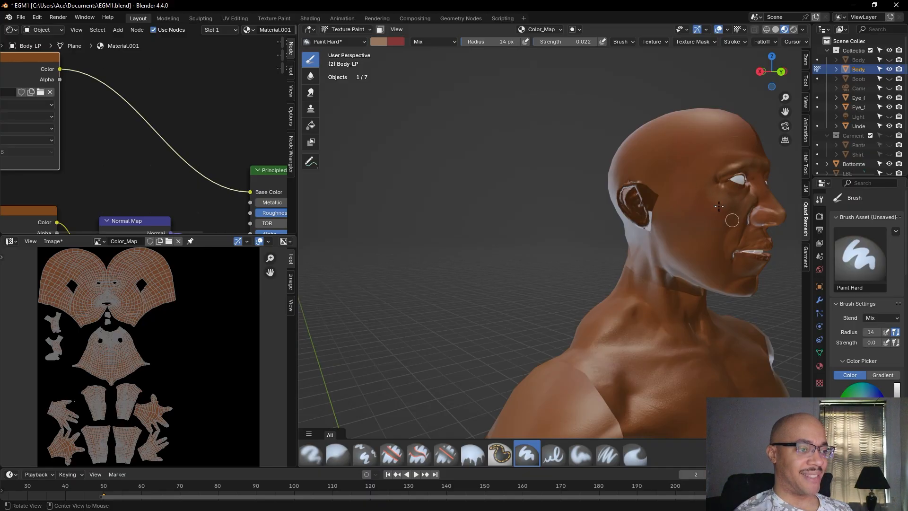
{"action": "middle_click_drag", "start_coordinate": [736, 201], "coordinate": [648, 243]}
{"action": "scroll", "coordinate": [644, 265], "scroll_direction": "up", "scroll_amount": 3}
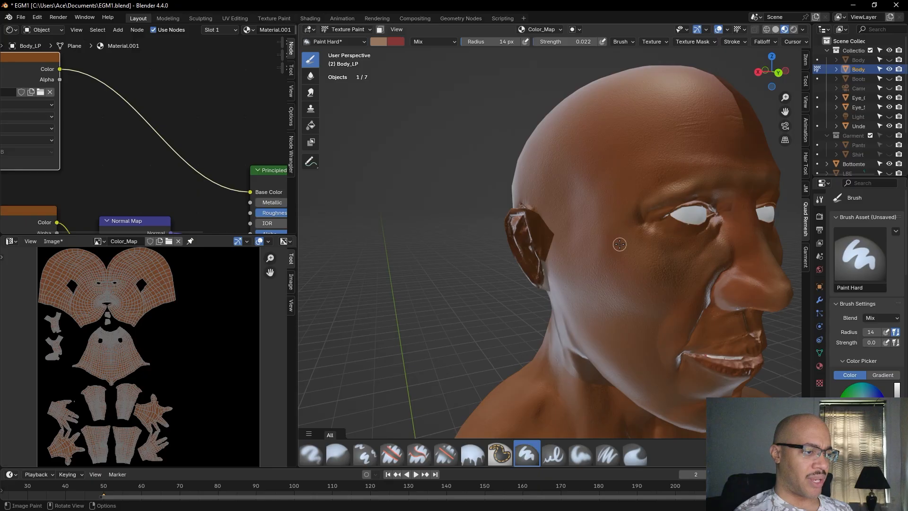
- Examine the skin colour around the eye and brow, comparing a close-up with the whole face
{"action": "mouse_move", "coordinate": [461, 351]}
{"action": "middle_mouse_down"}
{"action": "mouse_move", "coordinate": [473, 352]}
{"action": "mouse_move", "coordinate": [454, 347]}
{"action": "middle_mouse_up"}
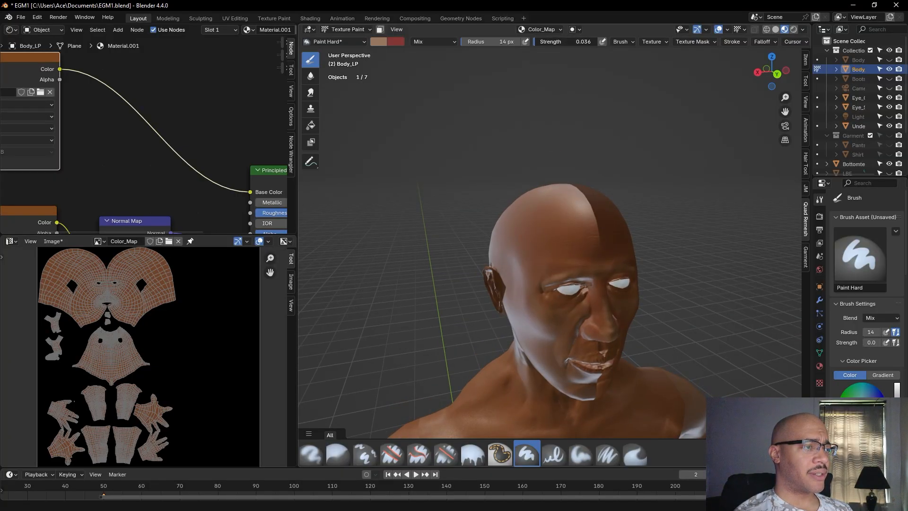
{"action": "middle_click_drag", "start_coordinate": [682, 253], "coordinate": [679, 241]}
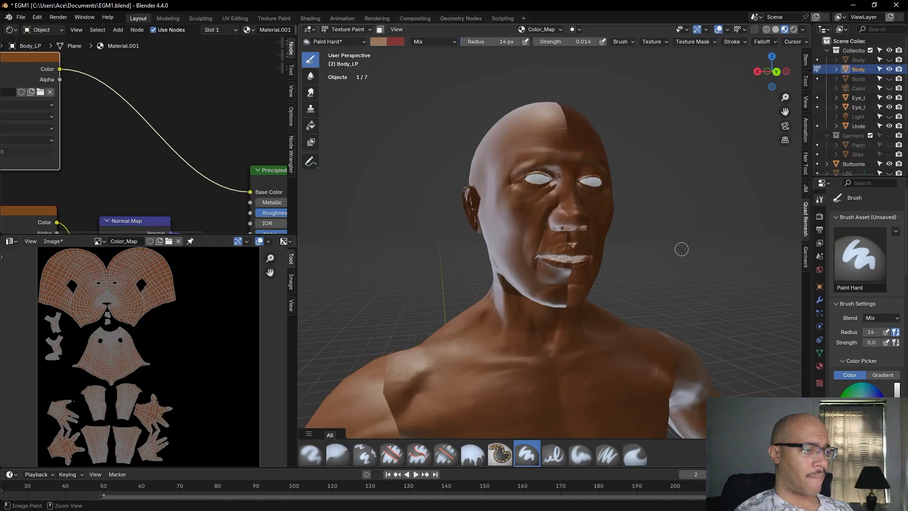
{"action": "mouse_move", "coordinate": [682, 249]}
{"action": "middle_mouse_down"}
{"action": "mouse_move", "coordinate": [703, 235]}
{"action": "mouse_move", "coordinate": [747, 231]}
{"action": "mouse_move", "coordinate": [629, 236]}
{"action": "mouse_move", "coordinate": [706, 267]}
{"action": "middle_mouse_up"}
{"action": "scroll", "coordinate": [706, 267], "scroll_direction": "up", "scroll_amount": 3}
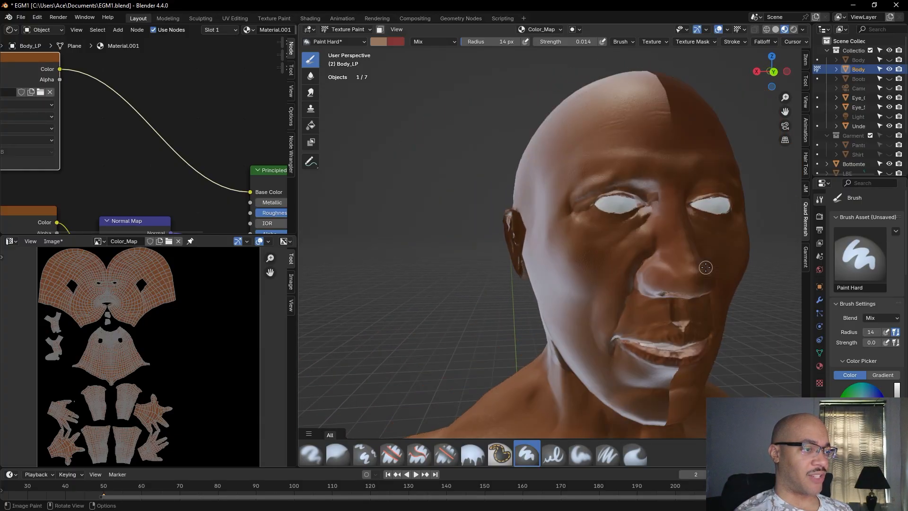
{"action": "scroll", "coordinate": [706, 267], "scroll_direction": "up", "scroll_amount": 5}
{"action": "middle_click_drag", "start_coordinate": [416, 321], "coordinate": [409, 332]}
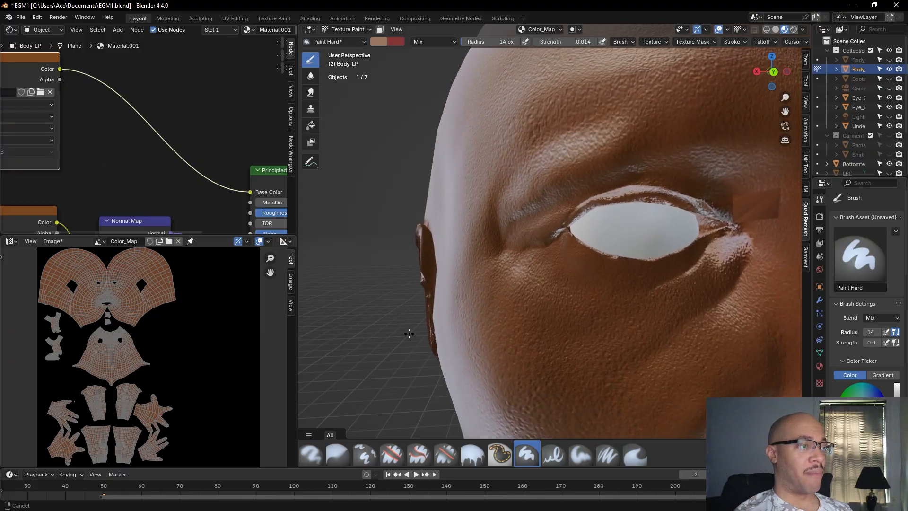
{"action": "scroll", "coordinate": [440, 314], "scroll_direction": "down", "scroll_amount": 6}
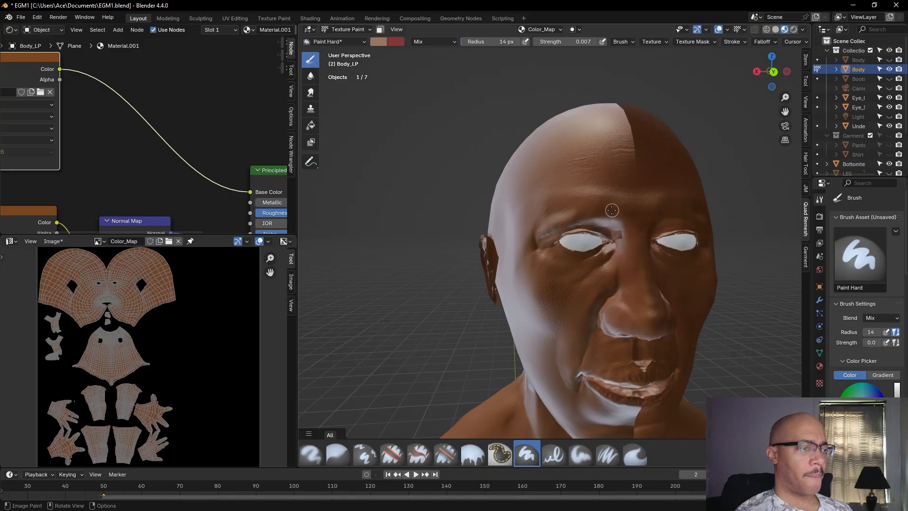
{"action": "scroll", "coordinate": [617, 219], "scroll_direction": "up", "scroll_amount": 8}
{"action": "scroll", "coordinate": [618, 219], "scroll_direction": "down", "scroll_amount": 3}
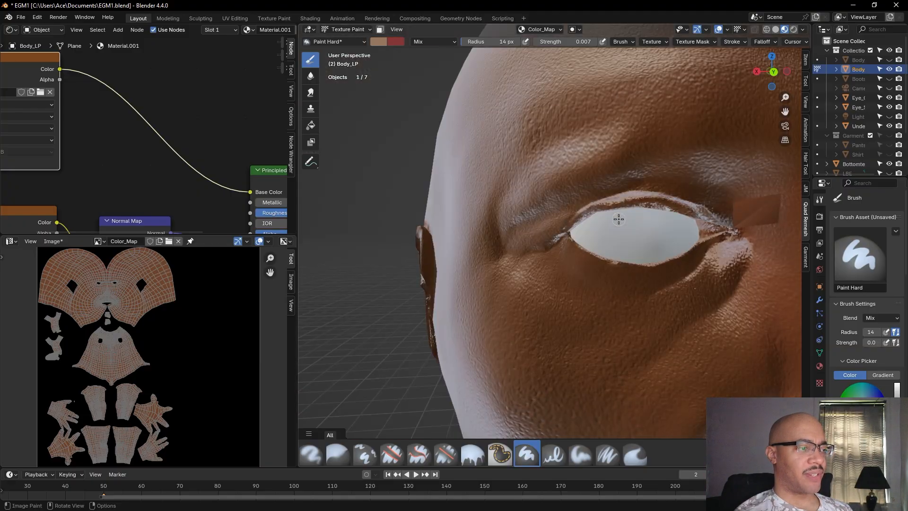
{"action": "scroll", "coordinate": [612, 215], "scroll_direction": "down", "scroll_amount": 5}
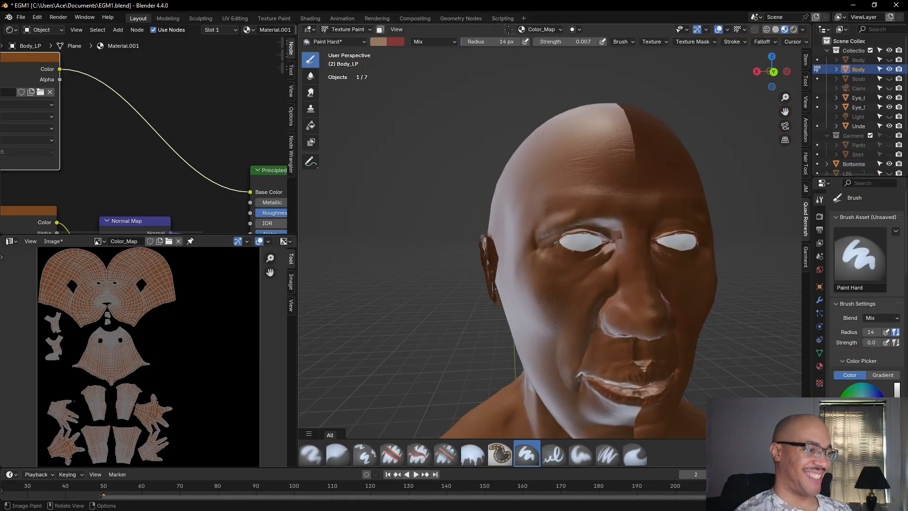
- Set the brush strength to 0.014 and check the forehead, eyes and nose up close
{"action": "left_click_drag", "start_coordinate": [564, 38], "coordinate": [564, 38]}
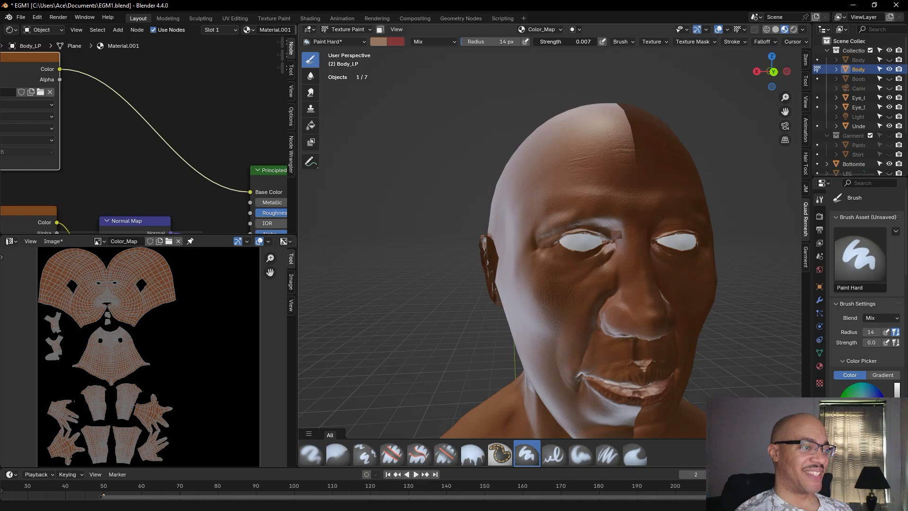
{"action": "left_click_drag", "start_coordinate": [548, 41], "coordinate": [549, 41]}
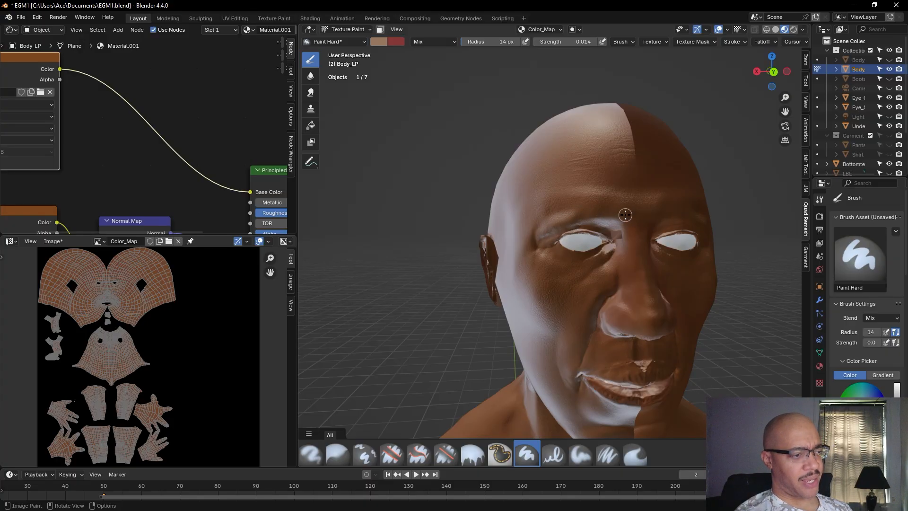
{"action": "mouse_move", "coordinate": [648, 237]}
{"action": "middle_mouse_down"}
{"action": "mouse_move", "coordinate": [585, 236]}
{"action": "mouse_move", "coordinate": [647, 243]}
{"action": "middle_mouse_up"}
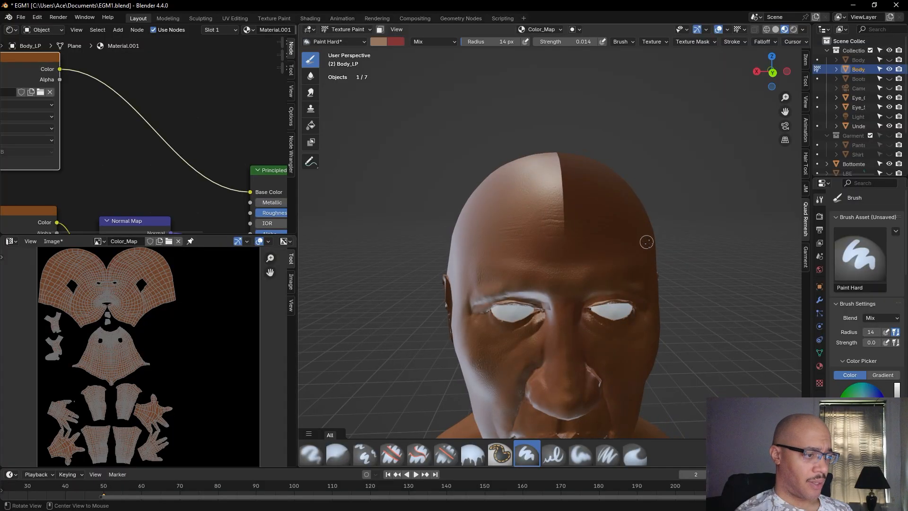
{"action": "middle_click_drag", "start_coordinate": [667, 281], "coordinate": [665, 257]}
{"action": "scroll", "coordinate": [665, 257], "scroll_direction": "up", "scroll_amount": 5}
{"action": "scroll", "coordinate": [643, 273], "scroll_direction": "down", "scroll_amount": 7}
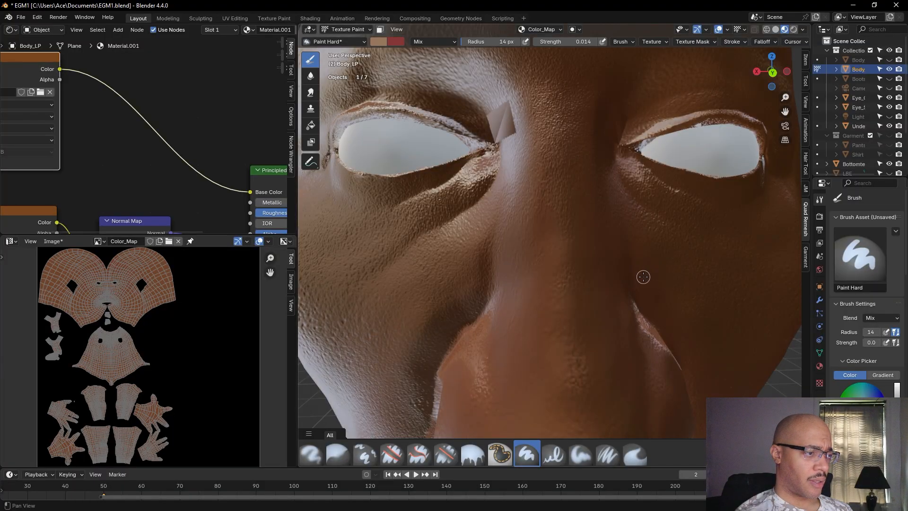
{"action": "scroll", "coordinate": [639, 271], "scroll_direction": "up", "scroll_amount": 8}
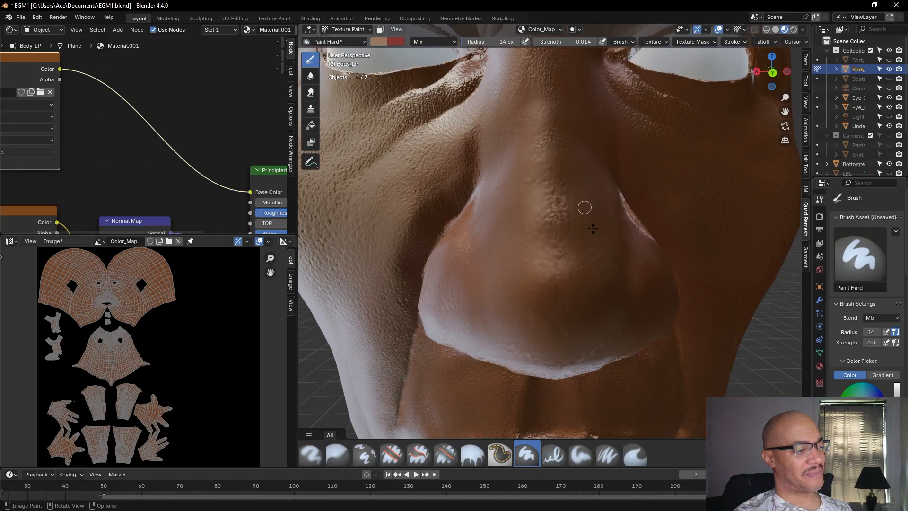
- Check the skin tones on the whole face, then closely around the eyes and nose bridge
{"action": "scroll", "coordinate": [591, 280], "scroll_direction": "down", "scroll_amount": 11}
{"action": "mouse_move", "coordinate": [701, 263]}
{"action": "middle_mouse_down"}
{"action": "mouse_move", "coordinate": [696, 245]}
{"action": "mouse_move", "coordinate": [716, 265]}
{"action": "middle_mouse_up"}
{"action": "scroll", "coordinate": [696, 245], "scroll_direction": "up", "scroll_amount": 4}
{"action": "scroll", "coordinate": [730, 266], "scroll_direction": "up", "scroll_amount": 6}
{"action": "scroll", "coordinate": [715, 260], "scroll_direction": "down", "scroll_amount": 6}
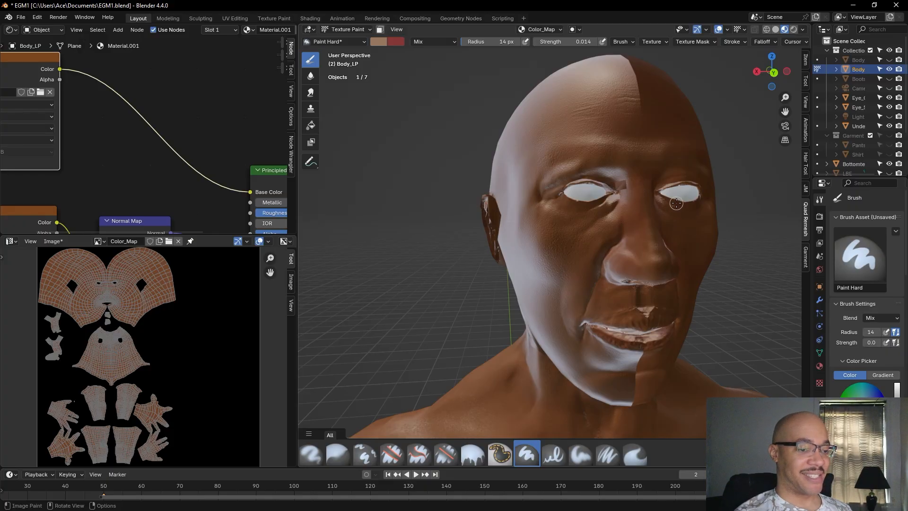
{"action": "scroll", "coordinate": [709, 236], "scroll_direction": "up", "scroll_amount": 4}
{"action": "middle_click_drag", "start_coordinate": [696, 264], "coordinate": [597, 265]}
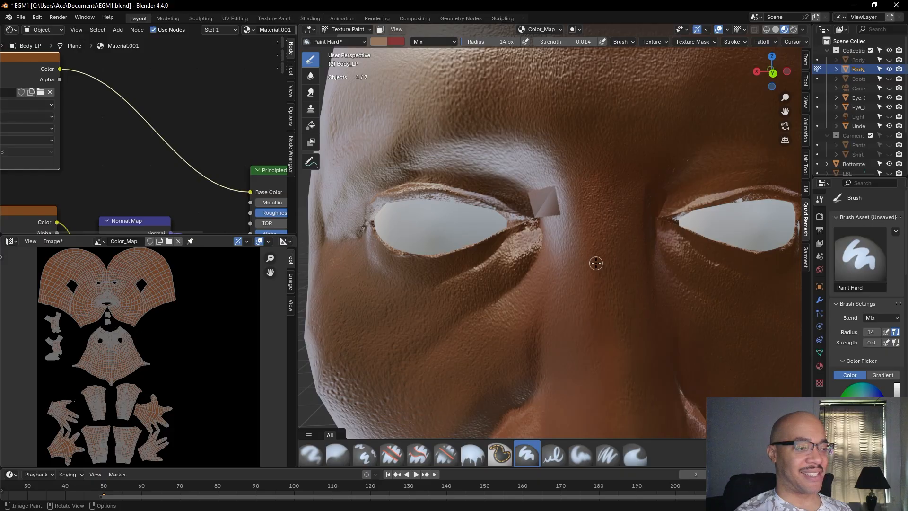
{"action": "scroll", "coordinate": [565, 154], "scroll_direction": "down", "scroll_amount": 8}
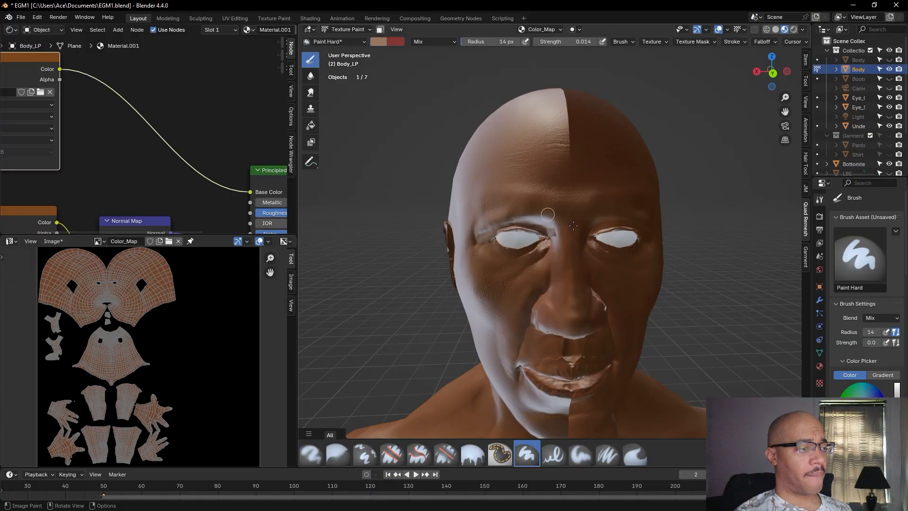
- Check the cheek, temple and ear colouring from the side of the head
{"action": "middle_click_drag", "start_coordinate": [727, 240], "coordinate": [695, 249]}
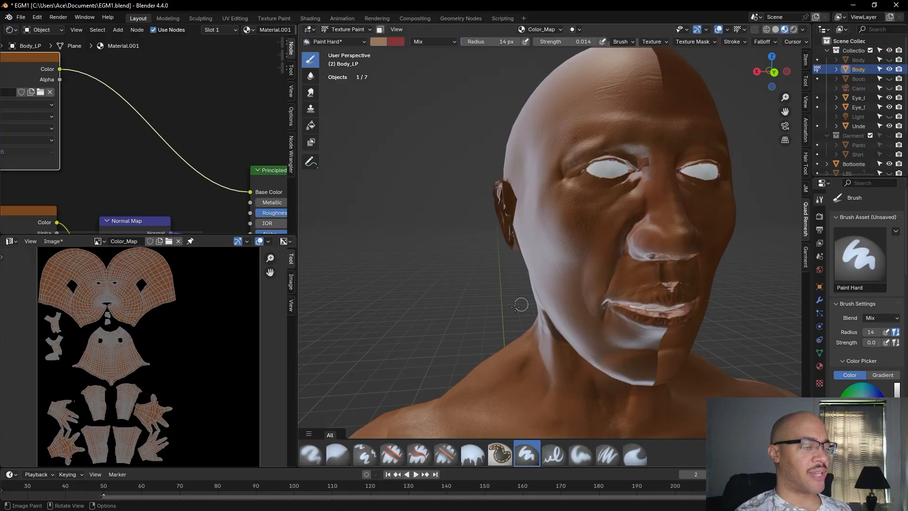
{"action": "middle_click_drag", "start_coordinate": [485, 303], "coordinate": [488, 305]}
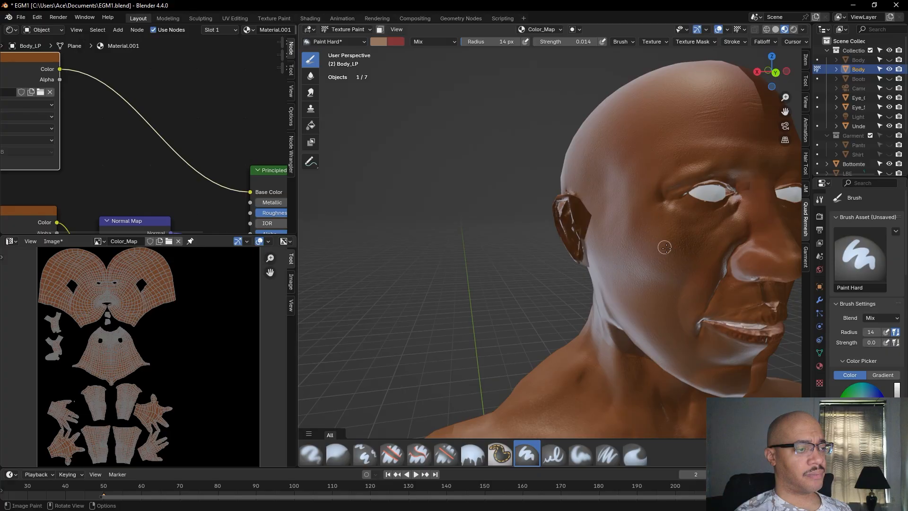
{"action": "mouse_move", "coordinate": [546, 269]}
{"action": "middle_mouse_down"}
{"action": "mouse_move", "coordinate": [541, 282]}
{"action": "mouse_move", "coordinate": [499, 288]}
{"action": "mouse_move", "coordinate": [648, 310]}
{"action": "middle_mouse_up"}
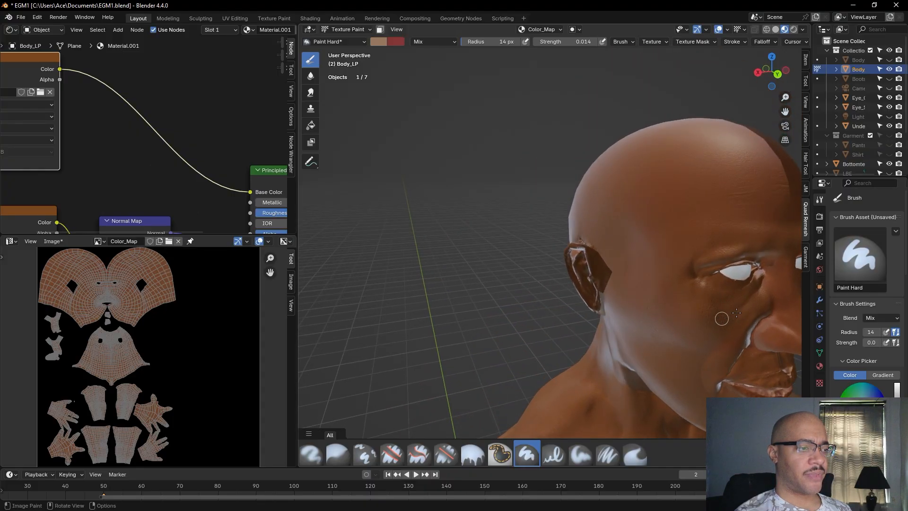
- Check the painted skin from the side and front of the head, and switch the viewport to Rendered shading
{"action": "middle_click_drag", "start_coordinate": [510, 312], "coordinate": [493, 255]}
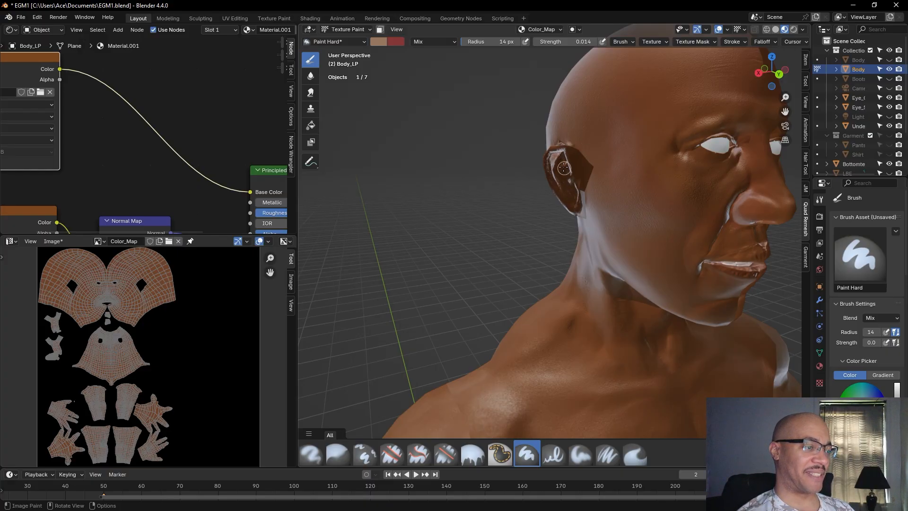
{"action": "middle_click_drag", "start_coordinate": [501, 216], "coordinate": [491, 212]}
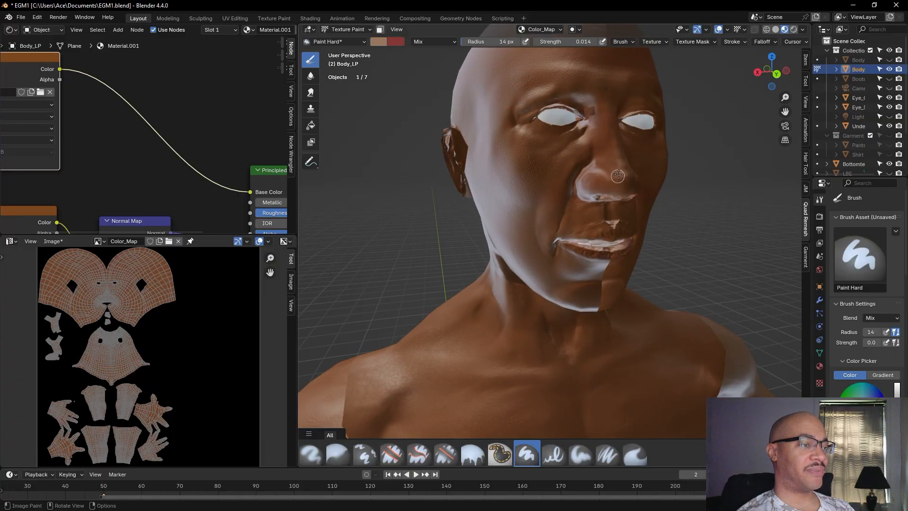
{"action": "middle_click_drag", "start_coordinate": [617, 184], "coordinate": [586, 204]}
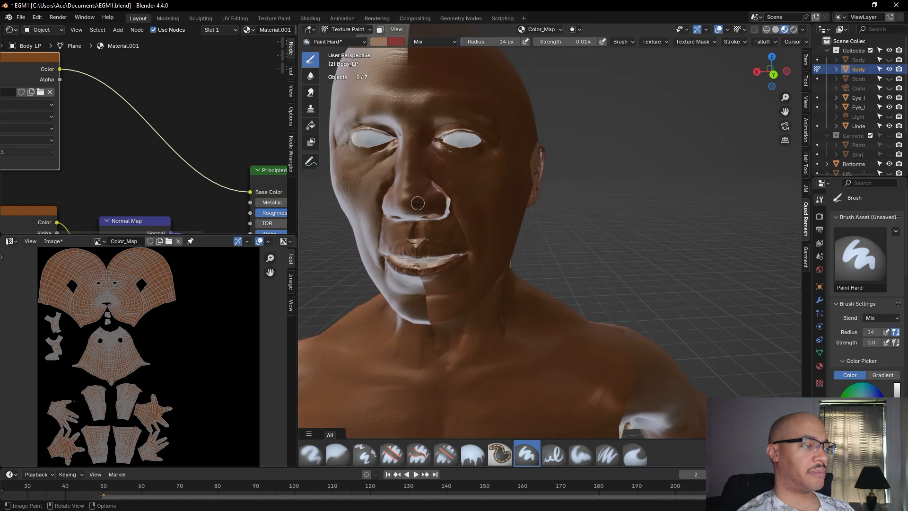
{"action": "scroll", "coordinate": [645, 233], "scroll_direction": "down", "scroll_amount": 3}
{"action": "mouse_move", "coordinate": [644, 233]}
{"action": "middle_mouse_down"}
{"action": "mouse_move", "coordinate": [736, 233]}
{"action": "mouse_move", "coordinate": [659, 233]}
{"action": "middle_mouse_up"}
{"action": "left_click", "coordinate": [794, 30]}
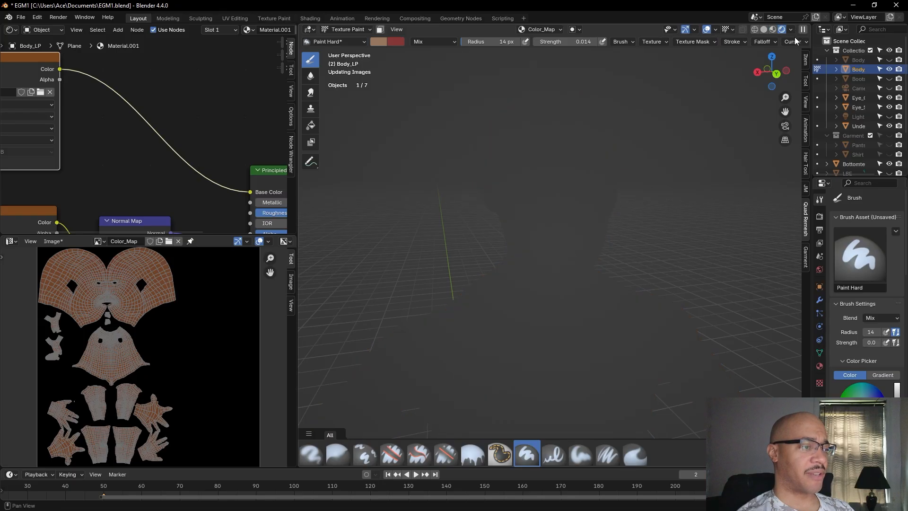
- Check the rendered figure up close and at full body, widen the outliner and unhide the Light object
{"action": "scroll", "coordinate": [715, 218], "scroll_direction": "up", "scroll_amount": 5}
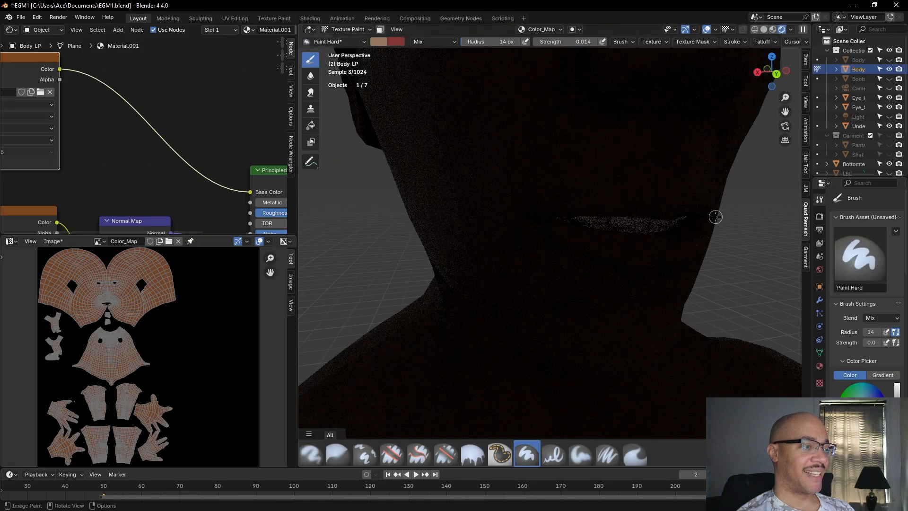
{"action": "scroll", "coordinate": [715, 217], "scroll_direction": "down", "scroll_amount": 6}
{"action": "middle_click_drag", "start_coordinate": [715, 214], "coordinate": [698, 213]}
{"action": "scroll", "coordinate": [699, 212], "scroll_direction": "down", "scroll_amount": 4}
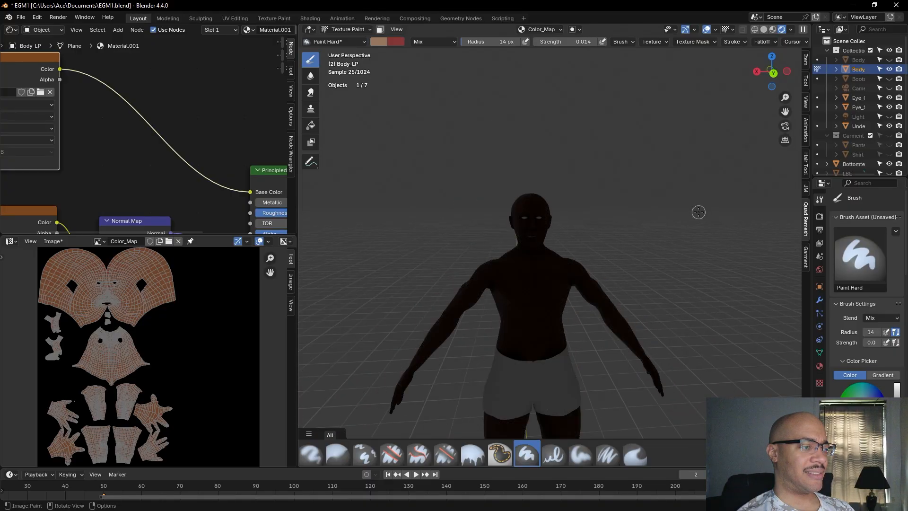
{"action": "scroll", "coordinate": [846, 131], "scroll_direction": "down", "scroll_amount": 2}
{"action": "left_click_drag", "start_coordinate": [816, 108], "coordinate": [741, 108]}
{"action": "left_click", "coordinate": [890, 79]}
- Examine how the scene light falls on the face, ear and upper body in the rendered view
{"action": "scroll", "coordinate": [582, 204], "scroll_direction": "up", "scroll_amount": 8}
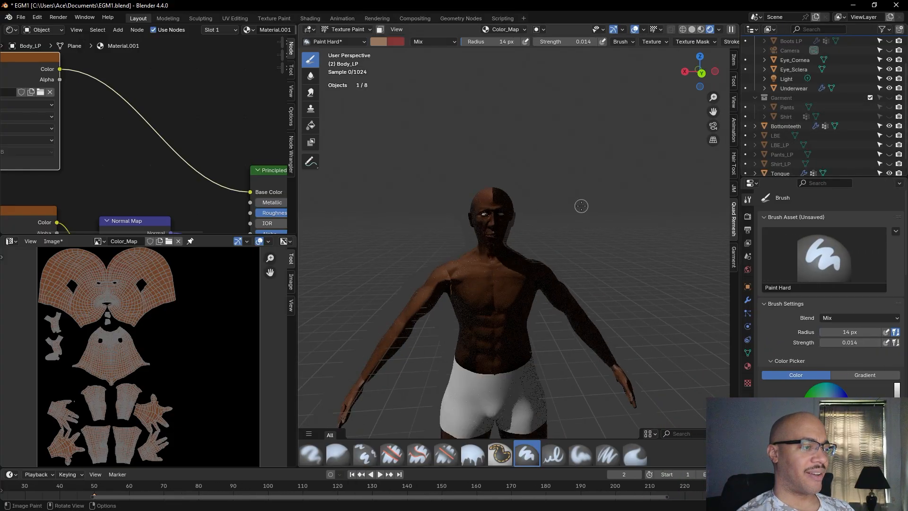
{"action": "middle_click_drag", "start_coordinate": [582, 204], "coordinate": [595, 205]}
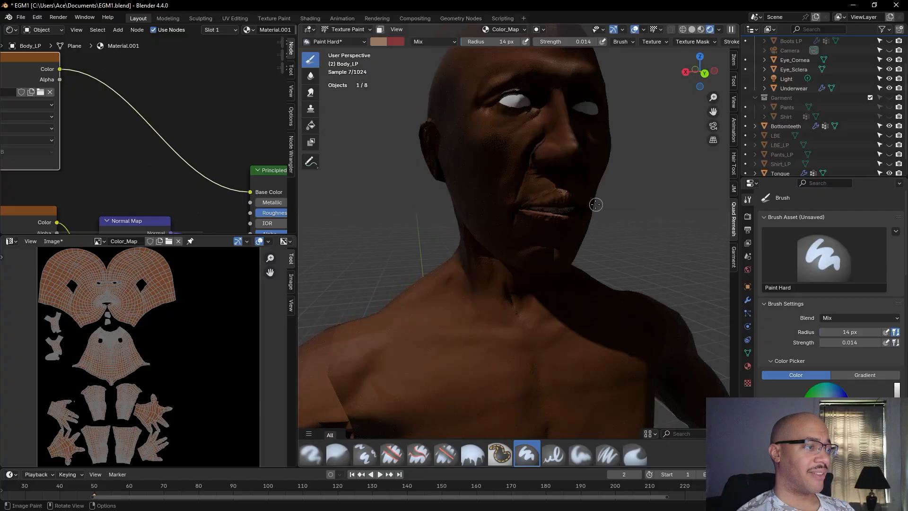
{"action": "scroll", "coordinate": [595, 204], "scroll_direction": "down", "scroll_amount": 8}
{"action": "right_click", "coordinate": [595, 204]}
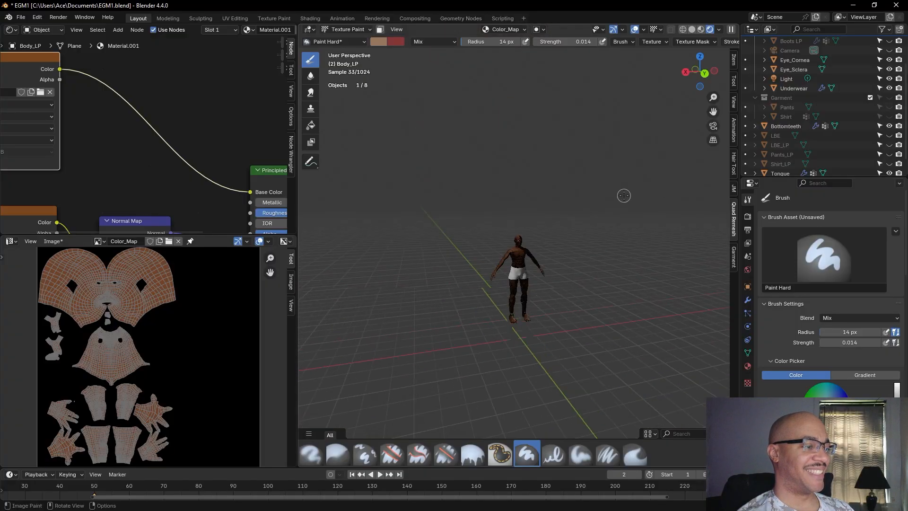
{"action": "scroll", "coordinate": [630, 205], "scroll_direction": "up", "scroll_amount": 7}
{"action": "mouse_move", "coordinate": [629, 204]}
{"action": "middle_mouse_down"}
{"action": "mouse_move", "coordinate": [608, 197]}
{"action": "mouse_move", "coordinate": [631, 217]}
{"action": "mouse_move", "coordinate": [624, 196]}
{"action": "mouse_move", "coordinate": [624, 210]}
{"action": "middle_mouse_up"}
{"action": "scroll", "coordinate": [609, 197], "scroll_direction": "up", "scroll_amount": 3}
{"action": "scroll", "coordinate": [623, 196], "scroll_direction": "down", "scroll_amount": 3}
{"action": "scroll", "coordinate": [624, 209], "scroll_direction": "up", "scroll_amount": 4}
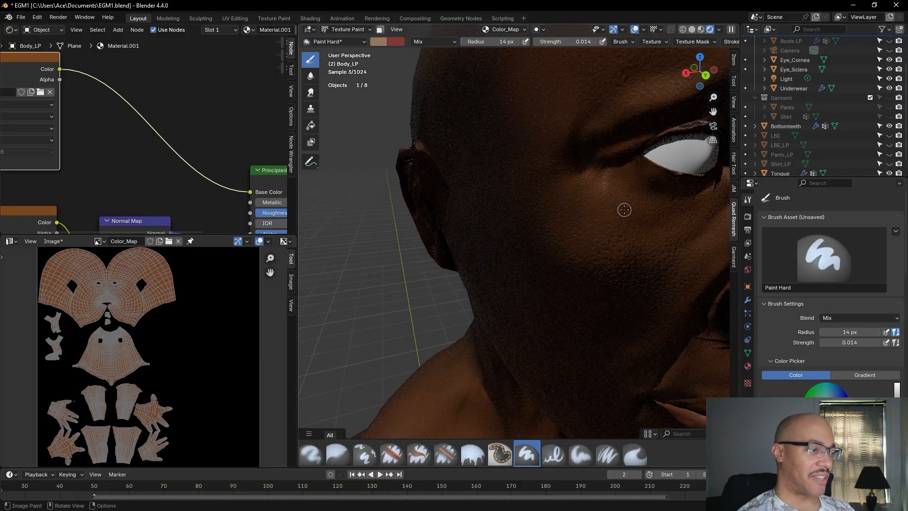
- Leave Texture Paint for Object Mode and select the Light object above the figure
{"action": "middle_click_drag", "start_coordinate": [393, 303], "coordinate": [451, 347], "text": "shift"}
{"action": "scroll", "coordinate": [370, 302], "scroll_direction": "down", "scroll_amount": 5}
{"action": "scroll", "coordinate": [373, 306], "scroll_direction": "down", "scroll_amount": 5}
{"action": "scroll", "coordinate": [353, 284], "scroll_direction": "down", "scroll_amount": 10}
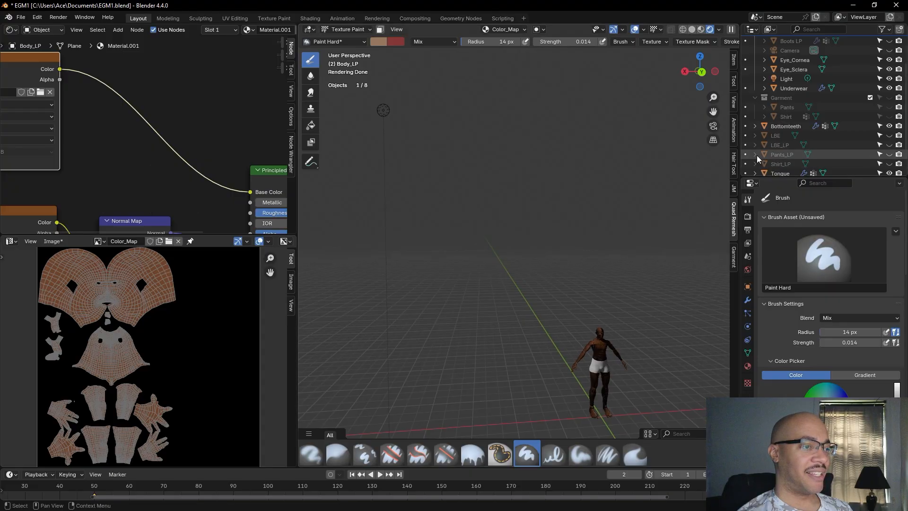
{"action": "scroll", "coordinate": [833, 139], "scroll_direction": "up", "scroll_amount": 2}
{"action": "scroll", "coordinate": [834, 139], "scroll_direction": "down", "scroll_amount": 4}
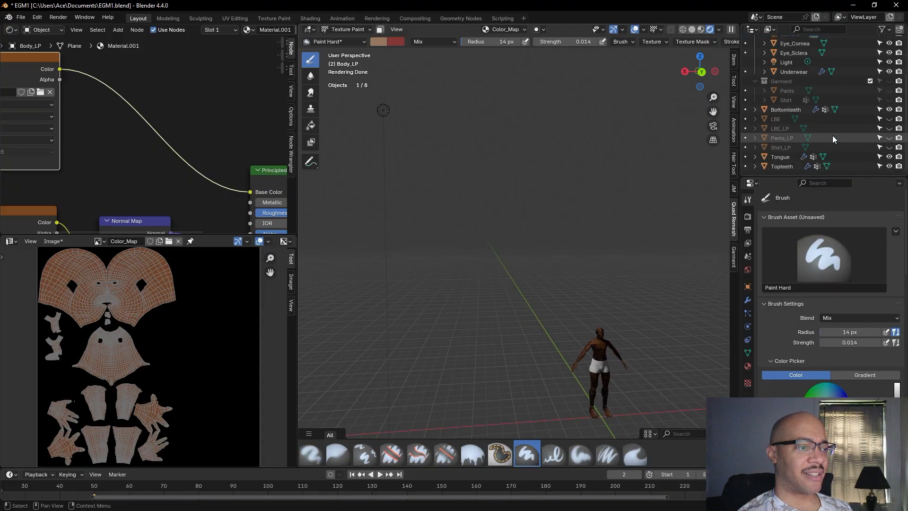
{"action": "scroll", "coordinate": [834, 139], "scroll_direction": "up", "scroll_amount": 1}
{"action": "left_click", "coordinate": [890, 81]}
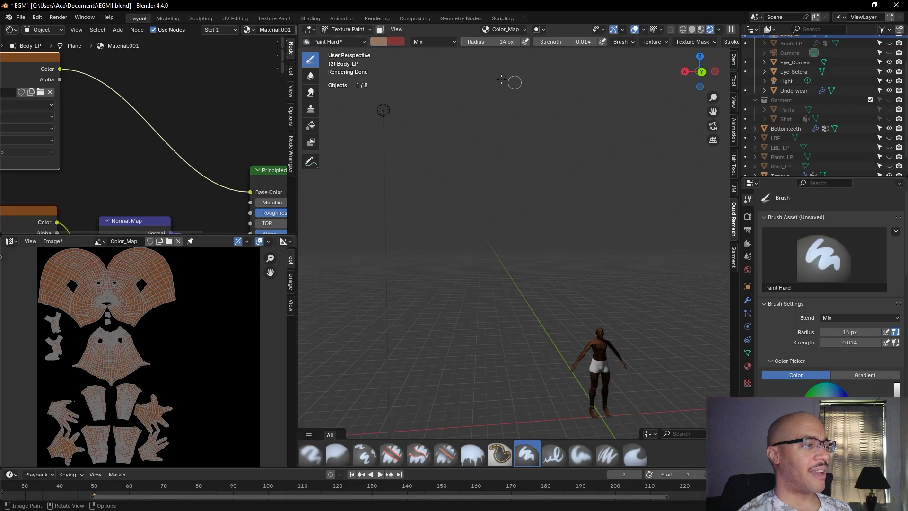
{"action": "left_click", "coordinate": [347, 29]}
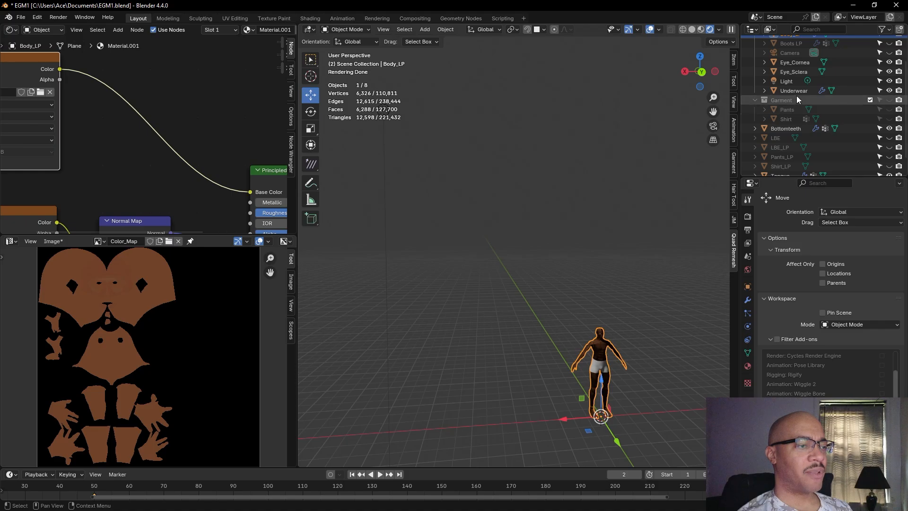
{"action": "left_click", "coordinate": [842, 86]}
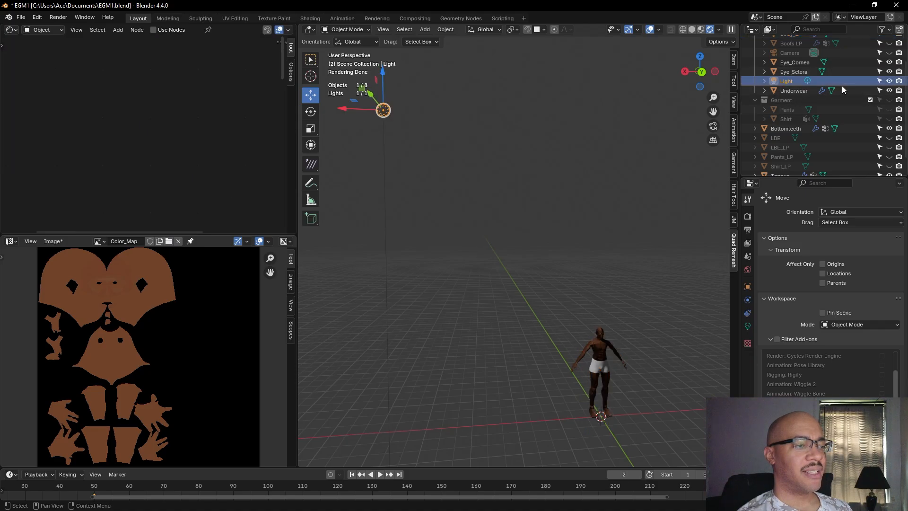
- Lower the Light, shift it along the X axis closer to the figure, and check the lit face up close
{"action": "left_click_drag", "start_coordinate": [384, 71], "coordinate": [401, 223]}
{"action": "left_click_drag", "start_coordinate": [342, 262], "coordinate": [452, 270]}
{"action": "middle_click_drag", "start_coordinate": [467, 270], "coordinate": [530, 217]}
{"action": "scroll", "coordinate": [658, 287], "scroll_direction": "up", "scroll_amount": 11}
{"action": "middle_click_drag", "start_coordinate": [624, 300], "coordinate": [552, 191], "text": "shift"}
{"action": "scroll", "coordinate": [643, 245], "scroll_direction": "up", "scroll_amount": 4}
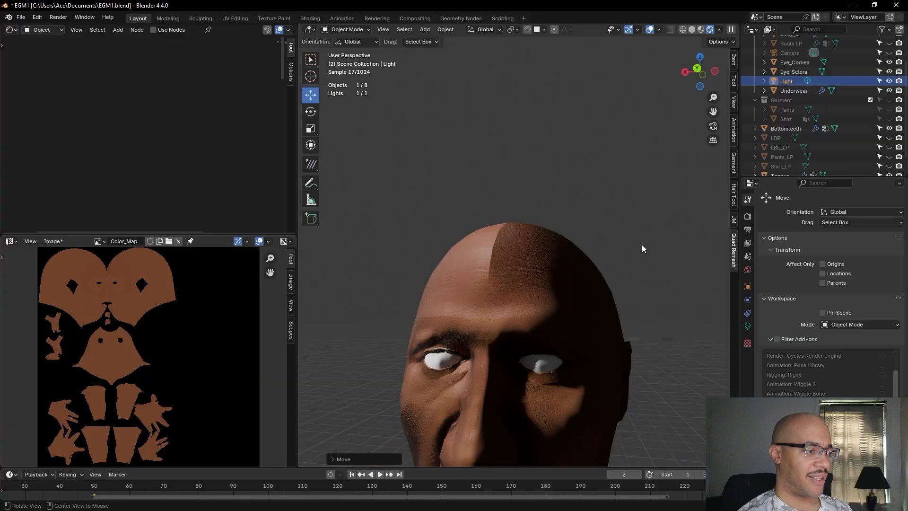
{"action": "scroll", "coordinate": [634, 243], "scroll_direction": "up", "scroll_amount": 2}
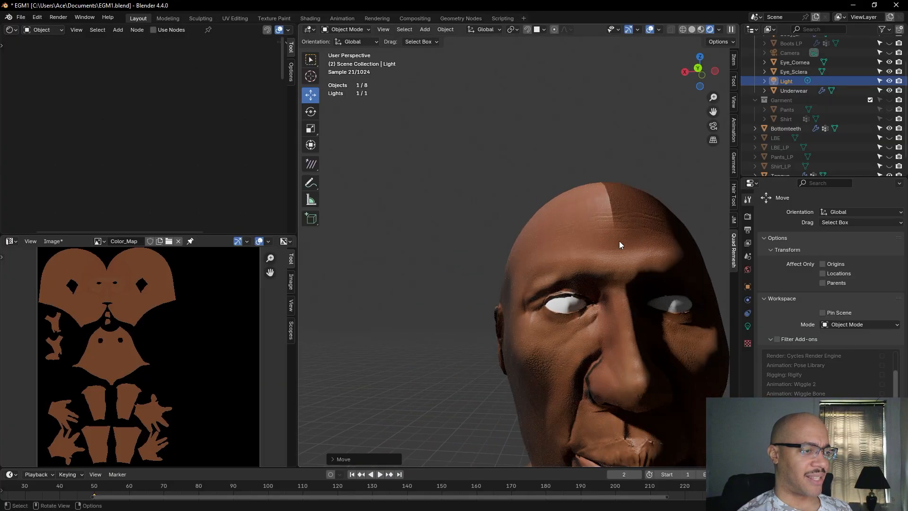
- Check the lit head and torso, and move the Light along the X axis to the figure's opposite side
{"action": "scroll", "coordinate": [435, 291], "scroll_direction": "down", "scroll_amount": 8}
{"action": "middle_click_drag", "start_coordinate": [435, 291], "coordinate": [443, 246], "text": "shift"}
{"action": "scroll", "coordinate": [444, 246], "scroll_direction": "up", "scroll_amount": 3}
{"action": "middle_click_drag", "start_coordinate": [423, 165], "coordinate": [452, 231]}
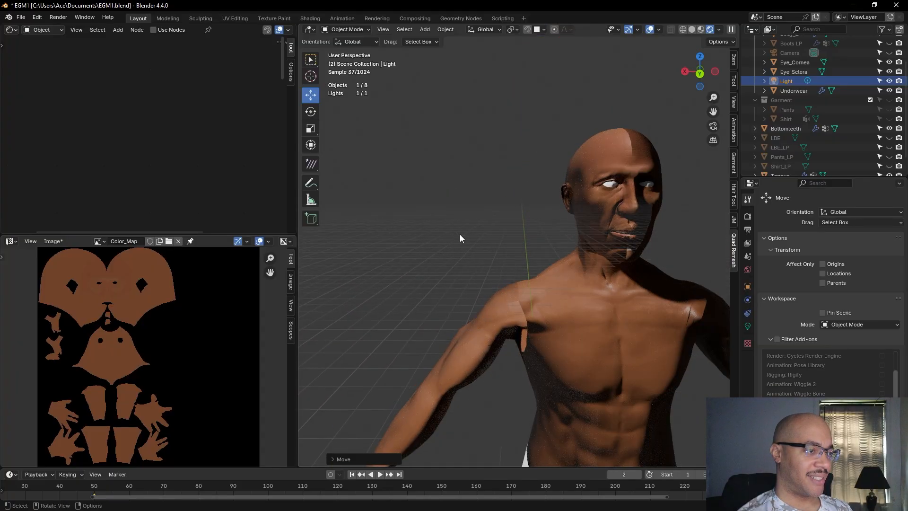
{"action": "scroll", "coordinate": [459, 234], "scroll_direction": "up", "scroll_amount": 4}
{"action": "scroll", "coordinate": [460, 237], "scroll_direction": "down", "scroll_amount": 3}
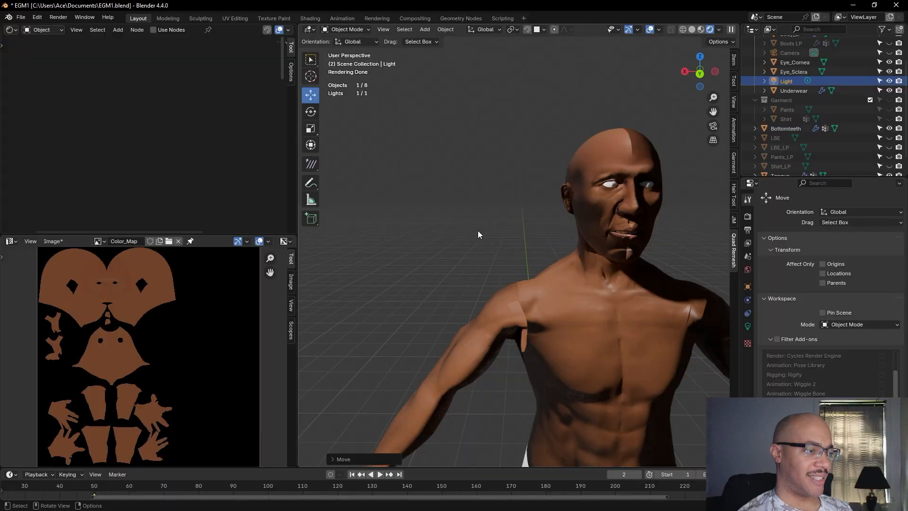
{"action": "scroll", "coordinate": [478, 231], "scroll_direction": "down", "scroll_amount": 5}
{"action": "middle_click_drag", "start_coordinate": [446, 236], "coordinate": [378, 212]}
{"action": "left_click_drag", "start_coordinate": [363, 190], "coordinate": [594, 213]}
{"action": "scroll", "coordinate": [644, 298], "scroll_direction": "up", "scroll_amount": 10}
{"action": "scroll", "coordinate": [590, 254], "scroll_direction": "down", "scroll_amount": 8}
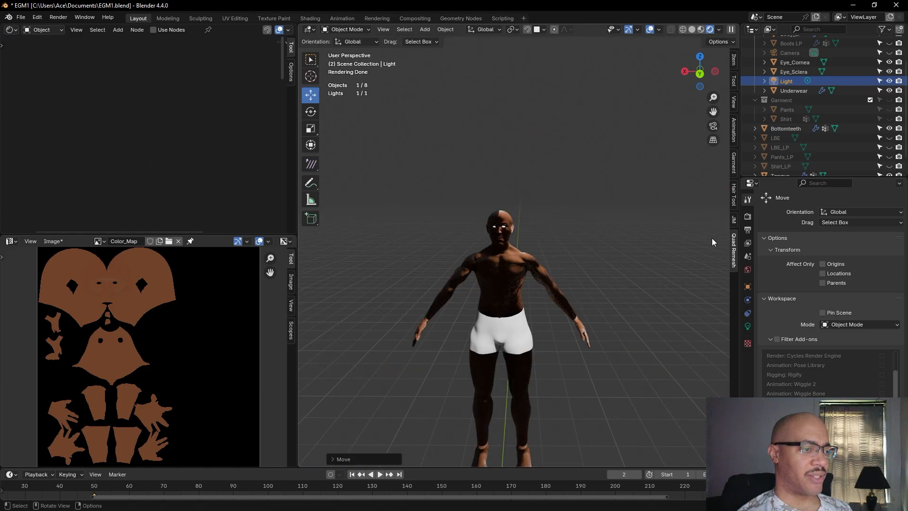
- Show the Light's data settings, duplicate it and place the copy about 7.8' along X and 0.57' higher
{"action": "left_click", "coordinate": [748, 326]}
{"action": "scroll", "coordinate": [570, 208], "scroll_direction": "down", "scroll_amount": 3}
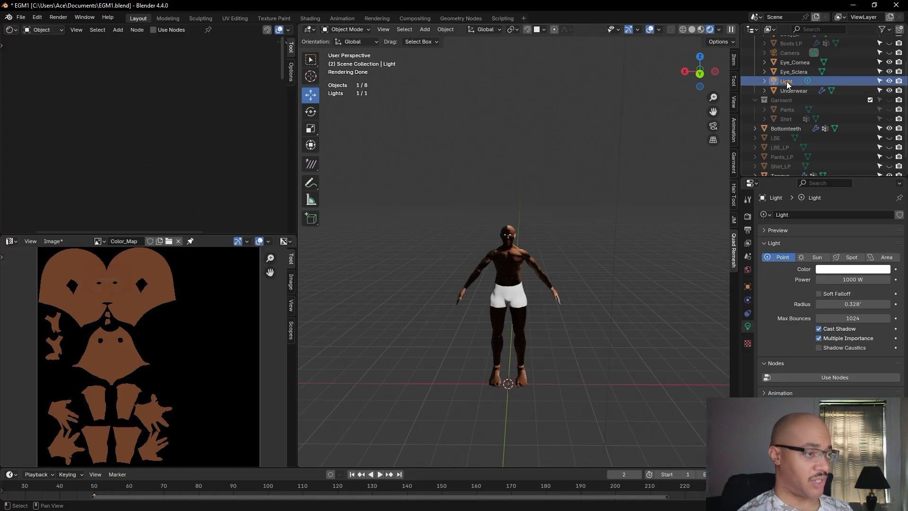
{"action": "left_click", "coordinate": [516, 143]}
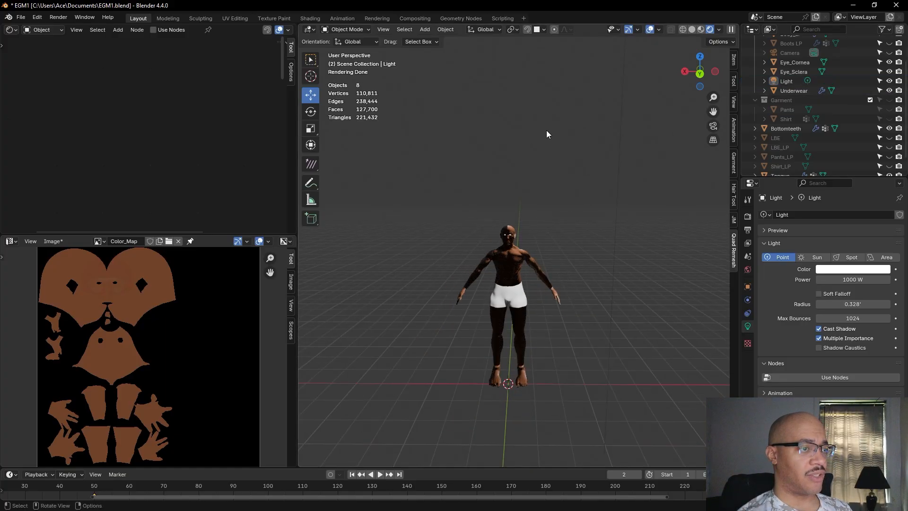
{"action": "scroll", "coordinate": [546, 130], "scroll_direction": "down", "scroll_amount": 4}
{"action": "left_click", "coordinate": [797, 83]}
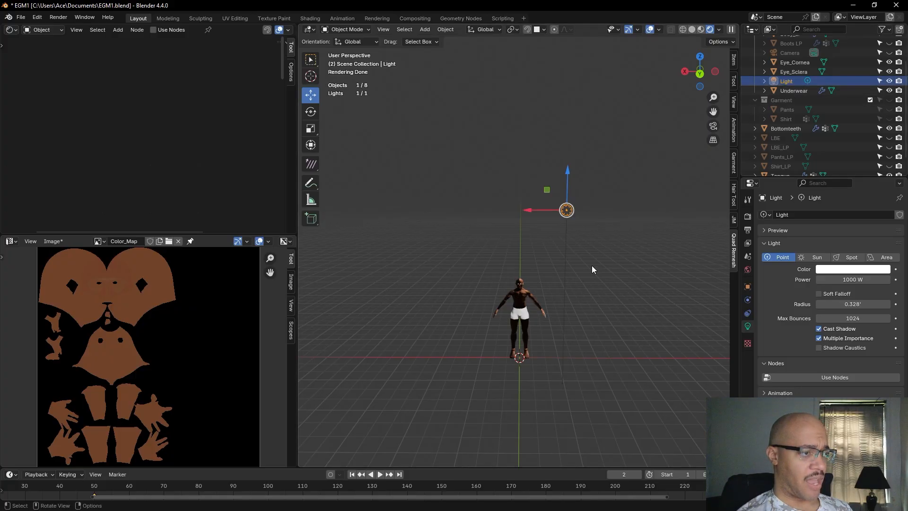
{"action": "key", "text": "shift+d"}
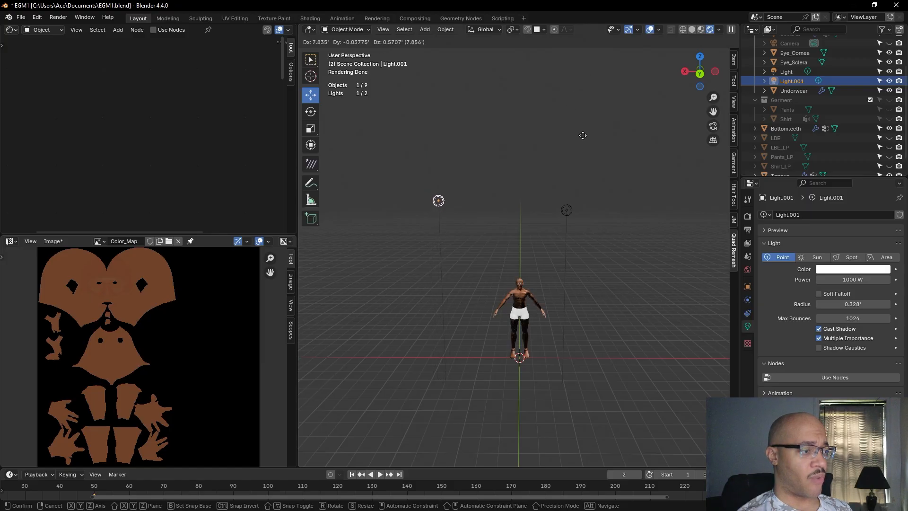
{"action": "left_click", "coordinate": [583, 136]}
- Reposition the duplicated light from a side view and check its effect on the body and face
{"action": "scroll", "coordinate": [520, 236], "scroll_direction": "up", "scroll_amount": 3}
{"action": "middle_click_drag", "start_coordinate": [424, 272], "coordinate": [525, 272]}
{"action": "left_click_drag", "start_coordinate": [664, 213], "coordinate": [613, 206]}
{"action": "middle_click_drag", "start_coordinate": [602, 255], "coordinate": [503, 263]}
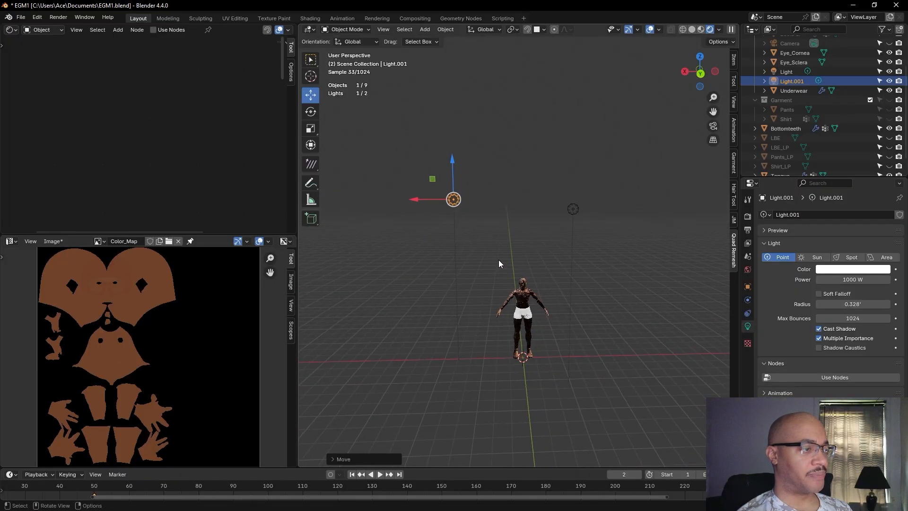
{"action": "scroll", "coordinate": [488, 261], "scroll_direction": "up", "scroll_amount": 6}
{"action": "middle_click_drag", "start_coordinate": [475, 298], "coordinate": [469, 262]}
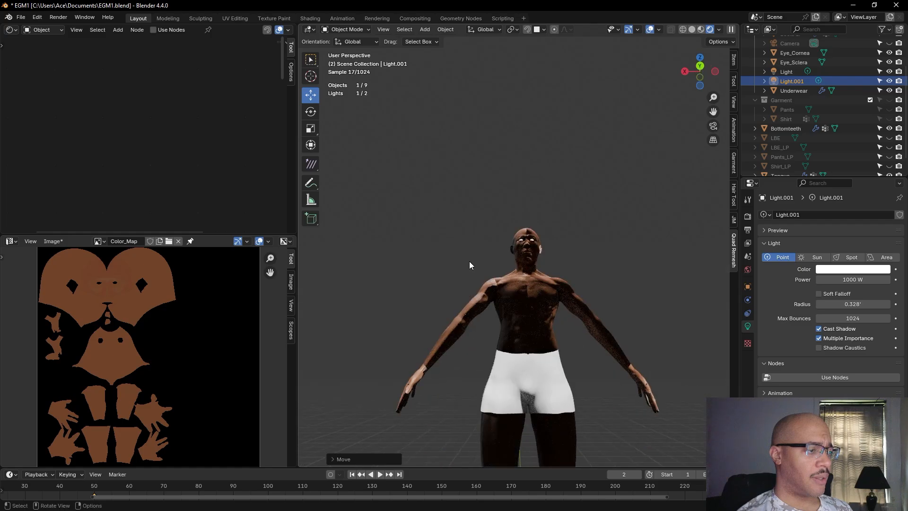
{"action": "scroll", "coordinate": [469, 261], "scroll_direction": "up", "scroll_amount": 10}
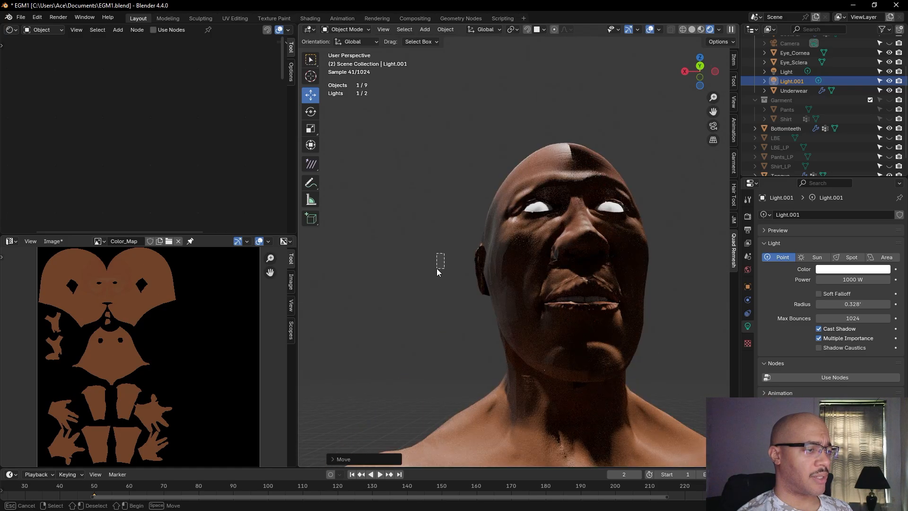
- Select Light.001 again and shift its position relative to the figure from a rotated view
{"action": "left_click", "coordinate": [435, 268]}
{"action": "scroll", "coordinate": [426, 256], "scroll_direction": "down", "scroll_amount": 8}
{"action": "middle_click_drag", "start_coordinate": [411, 216], "coordinate": [425, 295]}
{"action": "scroll", "coordinate": [406, 243], "scroll_direction": "down", "scroll_amount": 8}
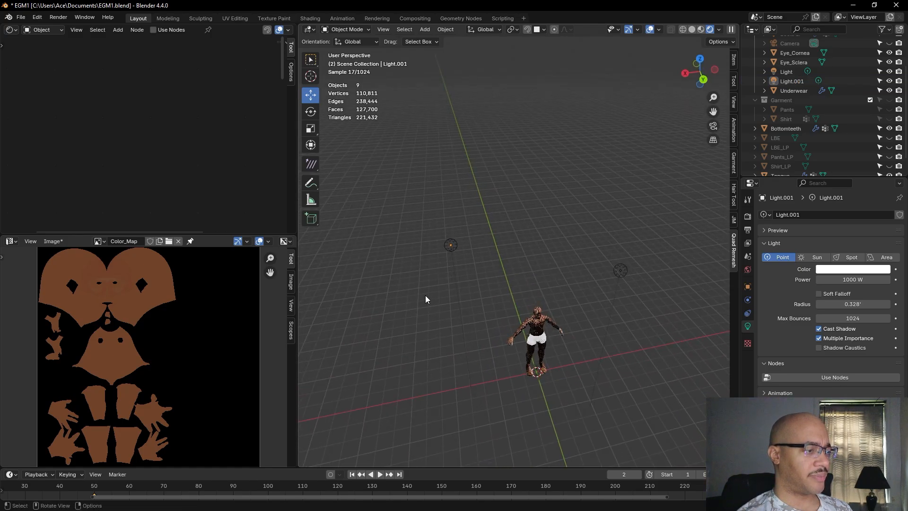
{"action": "left_click", "coordinate": [450, 244]}
{"action": "middle_click_drag", "start_coordinate": [453, 266], "coordinate": [549, 309]}
{"action": "left_click_drag", "start_coordinate": [632, 308], "coordinate": [678, 314]}
- Deselect the light and examine the two-light illumination on the full body, head and shoulders
{"action": "left_click", "coordinate": [581, 237]}
{"action": "middle_click_drag", "start_coordinate": [581, 237], "coordinate": [521, 234]}
{"action": "left_click_drag", "start_coordinate": [509, 260], "coordinate": [514, 207], "text": "alt"}
{"action": "scroll", "coordinate": [503, 246], "scroll_direction": "up", "scroll_amount": 3}
{"action": "scroll", "coordinate": [500, 231], "scroll_direction": "up", "scroll_amount": 3}
{"action": "left_click_drag", "start_coordinate": [497, 247], "coordinate": [493, 202], "text": "alt+shift"}
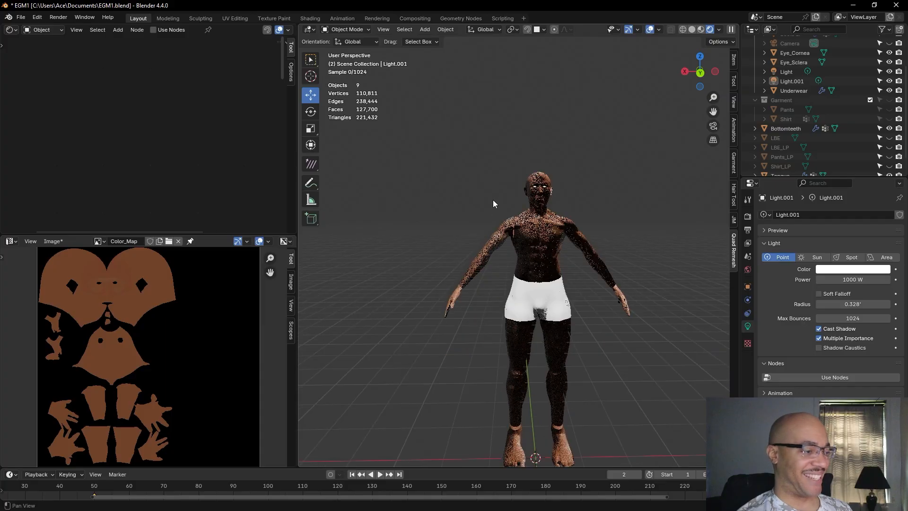
{"action": "scroll", "coordinate": [492, 200], "scroll_direction": "up", "scroll_amount": 4}
{"action": "left_click_drag", "start_coordinate": [458, 137], "coordinate": [450, 218], "text": "alt+shift"}
{"action": "scroll", "coordinate": [450, 218], "scroll_direction": "up", "scroll_amount": 2}
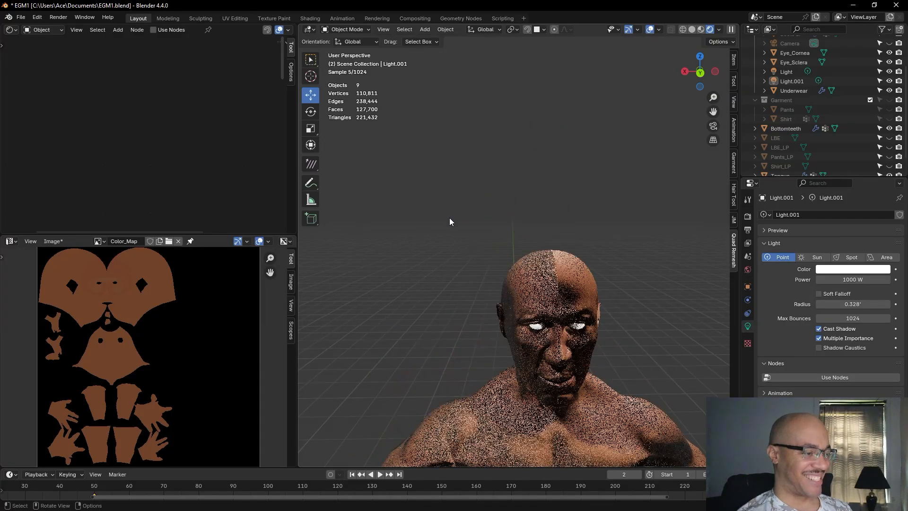
{"action": "left_click_drag", "start_coordinate": [424, 287], "coordinate": [534, 178], "text": "alt+shift"}
- Select the original Light, reposition it relative to the figure and check the lighting up close
{"action": "scroll", "coordinate": [399, 257], "scroll_direction": "down", "scroll_amount": 5}
{"action": "scroll", "coordinate": [398, 257], "scroll_direction": "down", "scroll_amount": 5}
{"action": "left_click", "coordinate": [520, 196]}
{"action": "middle_click_drag", "start_coordinate": [500, 297], "coordinate": [625, 294], "text": "ctrl"}
{"action": "middle_click_drag", "start_coordinate": [620, 259], "coordinate": [628, 196]}
{"action": "left_click_drag", "start_coordinate": [640, 192], "coordinate": [650, 157]}
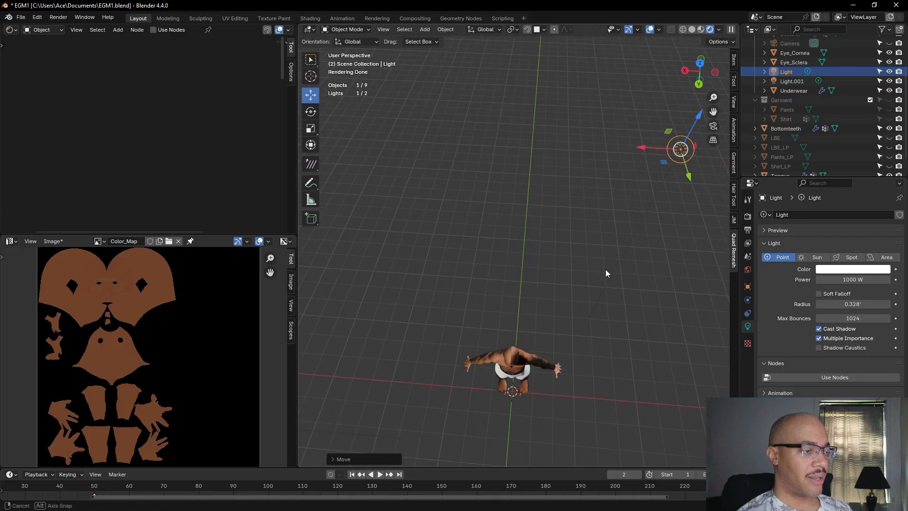
{"action": "middle_click_drag", "start_coordinate": [606, 274], "coordinate": [612, 215]}
{"action": "scroll", "coordinate": [585, 237], "scroll_direction": "up", "scroll_amount": 7}
{"action": "middle_click_drag", "start_coordinate": [637, 246], "coordinate": [634, 235]}
{"action": "scroll", "coordinate": [634, 235], "scroll_direction": "down", "scroll_amount": 8}
- Select Light.001 and move it about 6.1' along the global Y axis
{"action": "middle_click_drag", "start_coordinate": [544, 224], "coordinate": [453, 250]}
{"action": "left_click", "coordinate": [453, 244]}
{"action": "left_click_drag", "start_coordinate": [449, 268], "coordinate": [443, 303]}
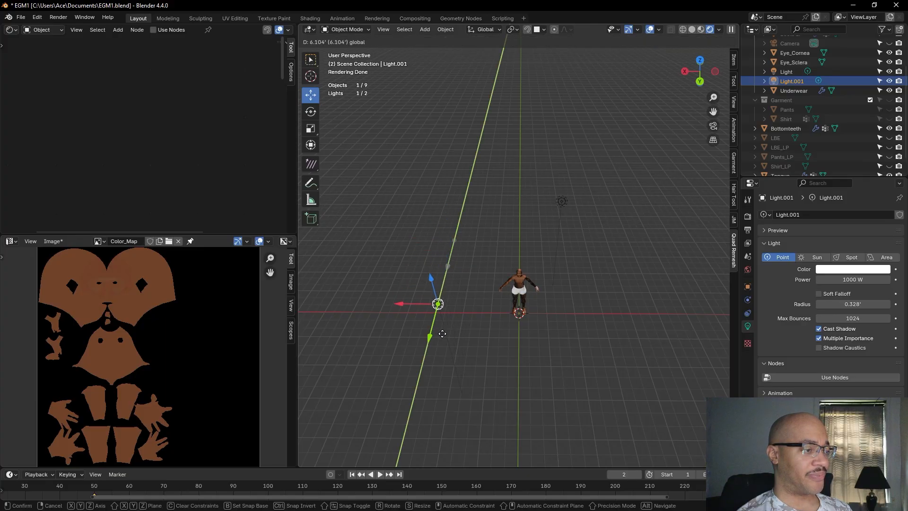
{"action": "left_click_drag", "start_coordinate": [442, 334], "coordinate": [442, 335]}
- Deselect the light and examine the lighting on the face and torso, then the whole figure with both lights
{"action": "scroll", "coordinate": [541, 367], "scroll_direction": "up", "scroll_amount": 6}
{"action": "middle_click_drag", "start_coordinate": [571, 291], "coordinate": [616, 257]}
{"action": "scroll", "coordinate": [580, 262], "scroll_direction": "up", "scroll_amount": 4}
{"action": "left_click", "coordinate": [611, 236]}
{"action": "scroll", "coordinate": [611, 236], "scroll_direction": "up", "scroll_amount": 2}
{"action": "scroll", "coordinate": [612, 239], "scroll_direction": "up", "scroll_amount": 4}
{"action": "scroll", "coordinate": [611, 239], "scroll_direction": "down", "scroll_amount": 4}
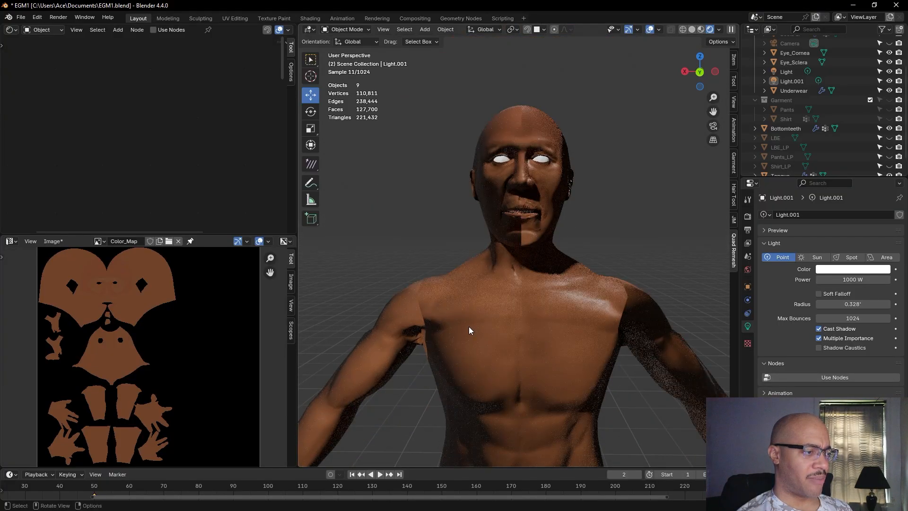
{"action": "scroll", "coordinate": [624, 241], "scroll_direction": "down", "scroll_amount": 8}
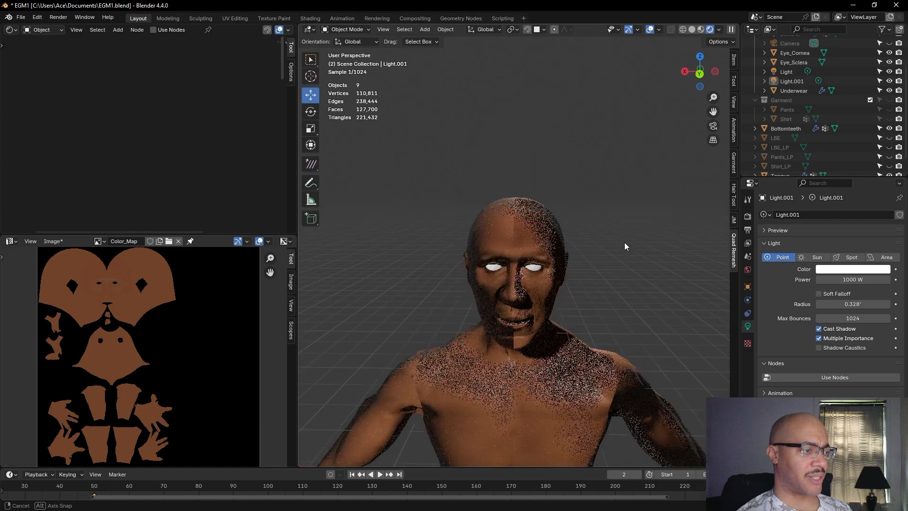
{"action": "middle_click_drag", "start_coordinate": [619, 241], "coordinate": [463, 271]}
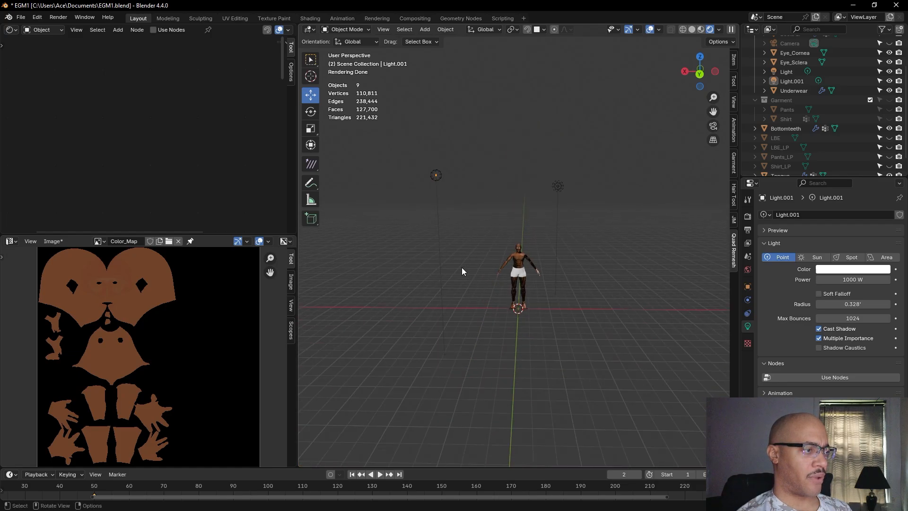
- Select Light.001 and lower it along the global Z axis, then check the head and torso with the light deselected
{"action": "left_click", "coordinate": [437, 175]}
{"action": "left_click_drag", "start_coordinate": [435, 138], "coordinate": [439, 226]}
{"action": "scroll", "coordinate": [608, 256], "scroll_direction": "up", "scroll_amount": 16}
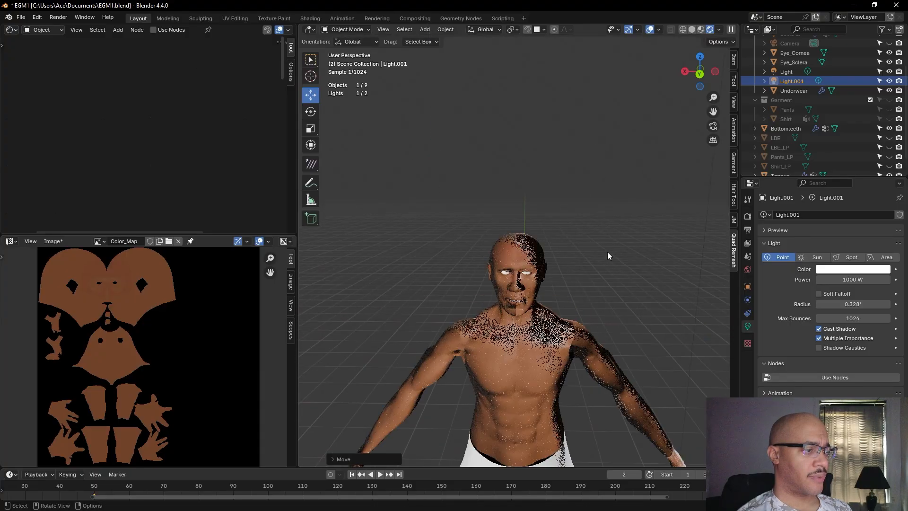
{"action": "scroll", "coordinate": [608, 257], "scroll_direction": "down", "scroll_amount": 6}
{"action": "scroll", "coordinate": [606, 262], "scroll_direction": "down", "scroll_amount": 3}
{"action": "left_click", "coordinate": [606, 262]}
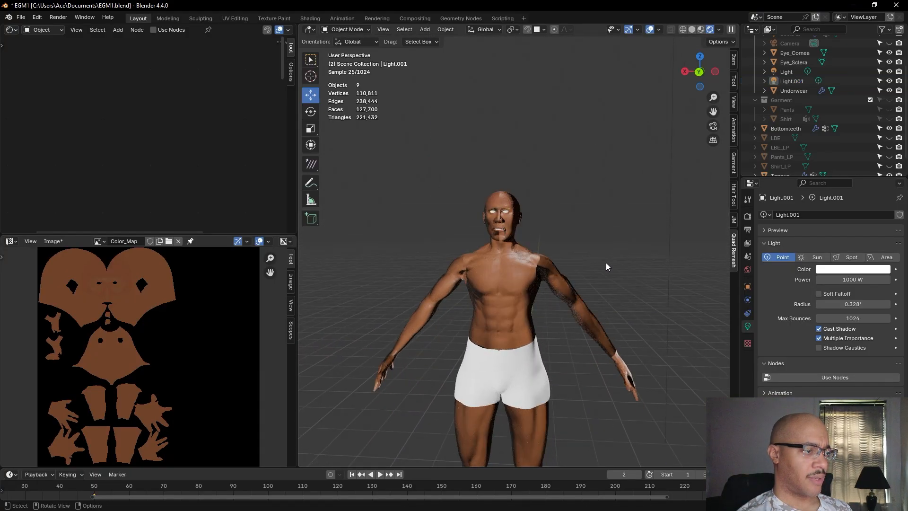
- Select Light.001 again and move it farther out to the figure's side along the global X axis
{"action": "scroll", "coordinate": [607, 262], "scroll_direction": "down", "scroll_amount": 7}
{"action": "left_click", "coordinate": [432, 233]}
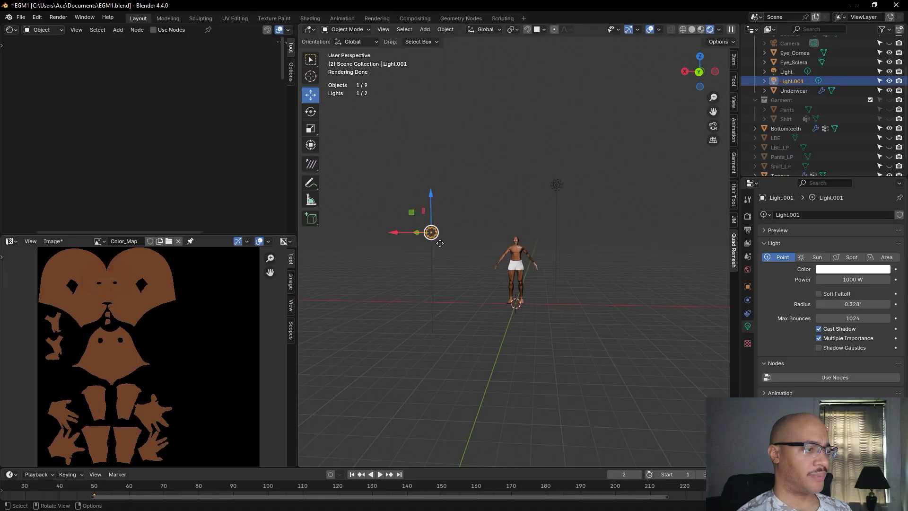
{"action": "left_click_drag", "start_coordinate": [391, 231], "coordinate": [338, 230]}
{"action": "scroll", "coordinate": [538, 248], "scroll_direction": "up", "scroll_amount": 8}
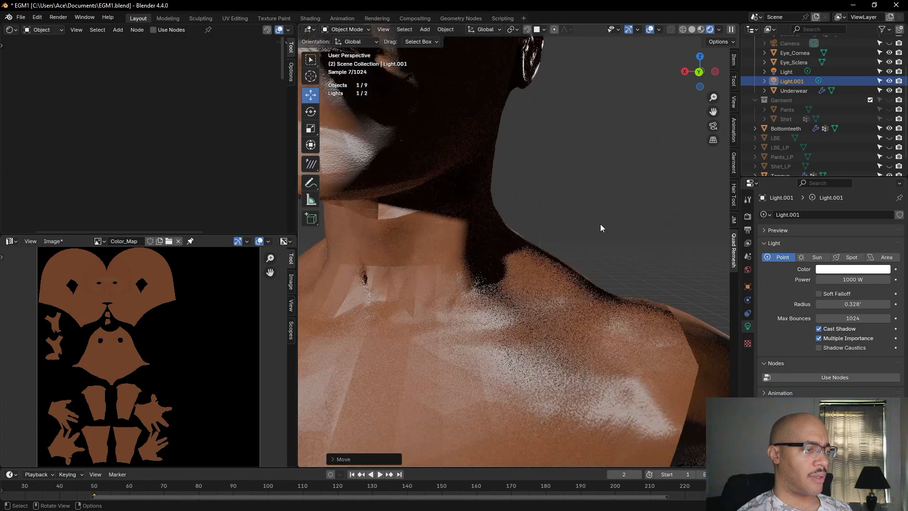
- Examine the rendered lighting and skin detail on the neck, chest, torso and face
{"action": "scroll", "coordinate": [600, 223], "scroll_direction": "down", "scroll_amount": 2}
{"action": "scroll", "coordinate": [600, 225], "scroll_direction": "up", "scroll_amount": 5}
{"action": "middle_click_drag", "start_coordinate": [600, 225], "coordinate": [605, 223]}
{"action": "scroll", "coordinate": [566, 325], "scroll_direction": "down", "scroll_amount": 5}
{"action": "scroll", "coordinate": [561, 329], "scroll_direction": "up", "scroll_amount": 5}
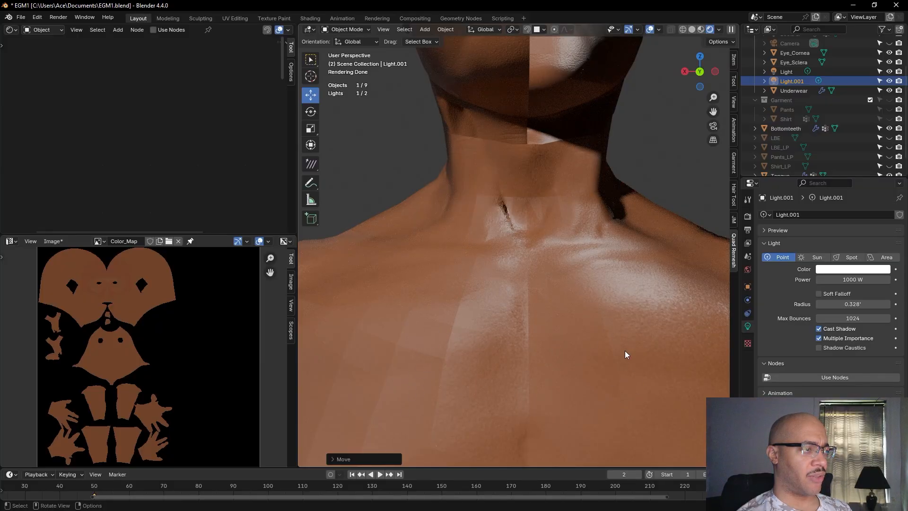
{"action": "scroll", "coordinate": [431, 373], "scroll_direction": "down", "scroll_amount": 5}
{"action": "scroll", "coordinate": [425, 376], "scroll_direction": "up", "scroll_amount": 3}
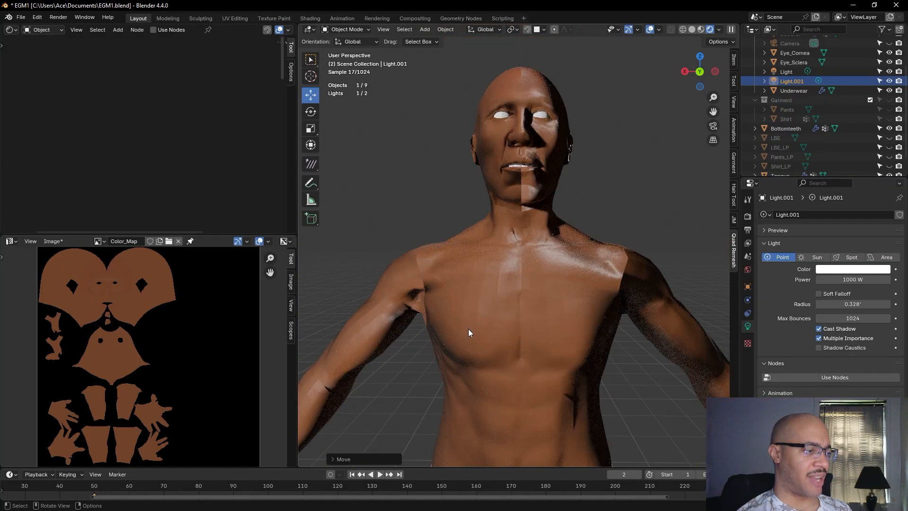
{"action": "mouse_move", "coordinate": [414, 368]}
{"action": "middle_mouse_down"}
{"action": "mouse_move", "coordinate": [439, 350]}
{"action": "mouse_move", "coordinate": [413, 359]}
{"action": "mouse_move", "coordinate": [416, 368]}
{"action": "middle_mouse_up"}
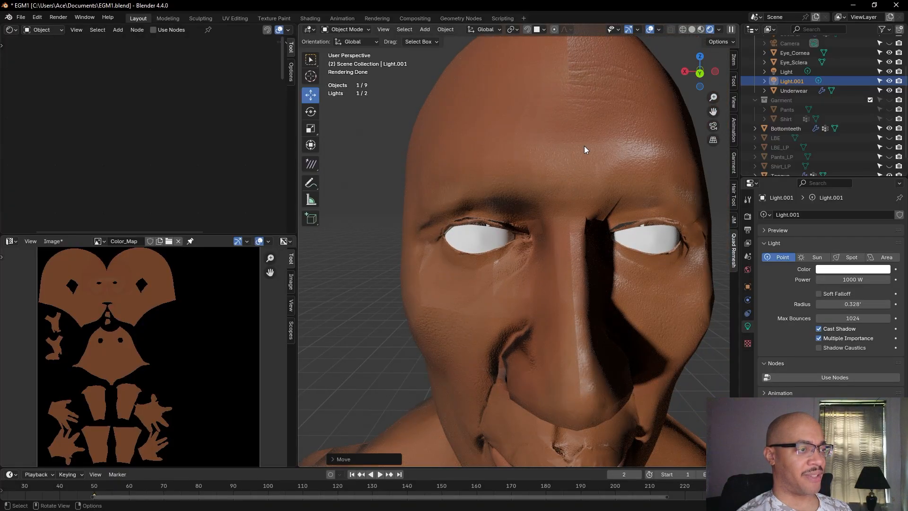
- Examine the lighting on the jaw and shoulders, then on the whole figure from an angled view
{"action": "scroll", "coordinate": [534, 225], "scroll_direction": "down", "scroll_amount": 10}
{"action": "middle_click_drag", "start_coordinate": [591, 261], "coordinate": [572, 296]}
{"action": "scroll", "coordinate": [577, 272], "scroll_direction": "up", "scroll_amount": 2}
{"action": "mouse_move", "coordinate": [554, 283]}
{"action": "left_mouse_down", "text": "alt"}
{"action": "mouse_move", "coordinate": [577, 266]}
{"action": "mouse_move", "coordinate": [567, 274]}
{"action": "left_mouse_up", "text": "alt"}
{"action": "scroll", "coordinate": [609, 255], "scroll_direction": "up", "scroll_amount": 4}
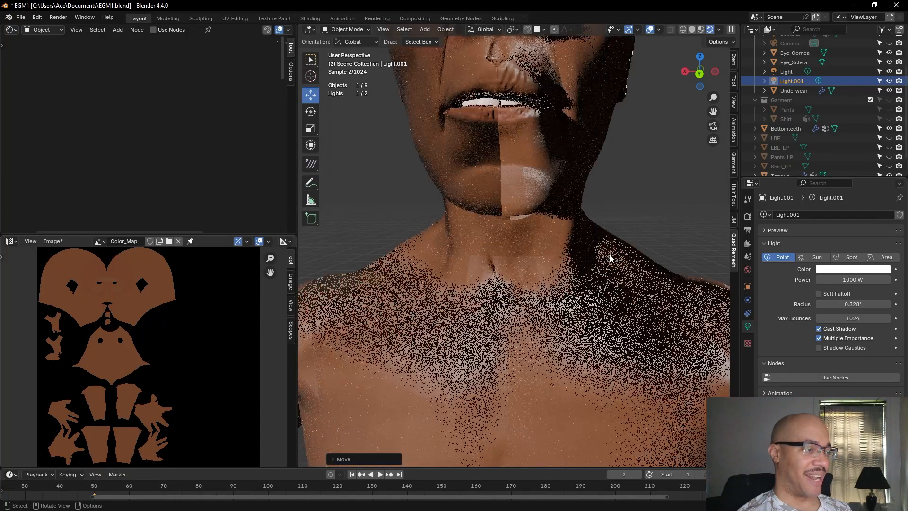
{"action": "scroll", "coordinate": [610, 254], "scroll_direction": "down", "scroll_amount": 3}
{"action": "scroll", "coordinate": [612, 255], "scroll_direction": "down", "scroll_amount": 5}
{"action": "middle_click_drag", "start_coordinate": [657, 252], "coordinate": [615, 256]}
{"action": "scroll", "coordinate": [616, 255], "scroll_direction": "down", "scroll_amount": 7}
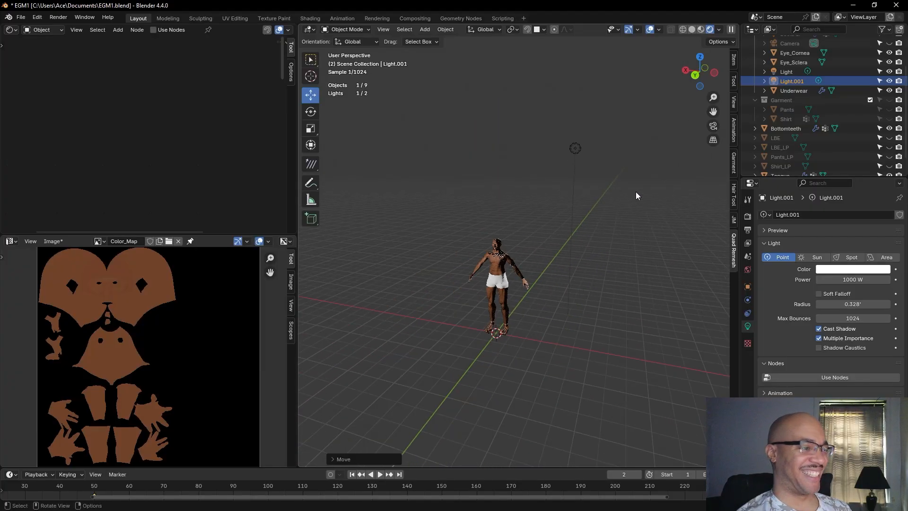
- Select the original Light and move it farther behind the figure along the global Y axis
{"action": "left_click", "coordinate": [581, 150]}
{"action": "middle_click_drag", "start_coordinate": [492, 225], "coordinate": [472, 219]}
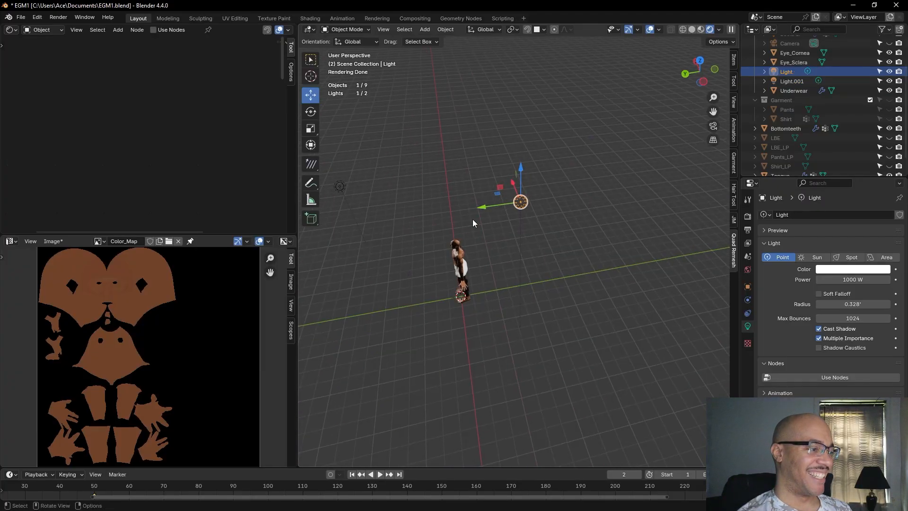
{"action": "left_click_drag", "start_coordinate": [478, 209], "coordinate": [493, 207]}
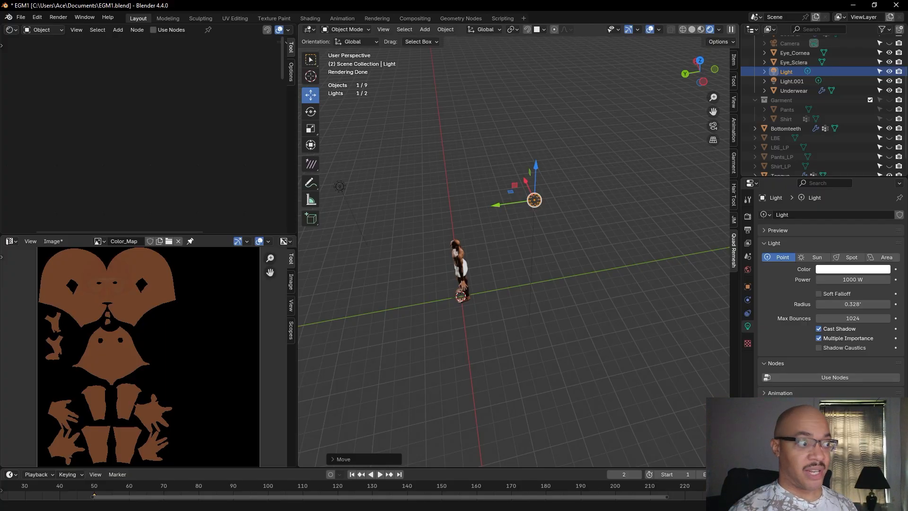
- Lower the original Light along the global Z axis and shift it farther back along the Y axis
{"action": "middle_click_drag", "start_coordinate": [520, 334], "coordinate": [546, 319]}
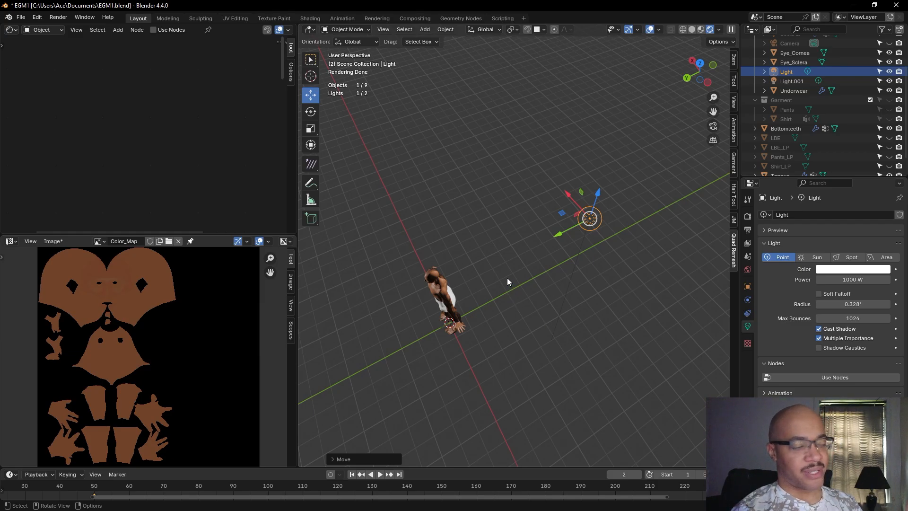
{"action": "middle_click_drag", "start_coordinate": [541, 248], "coordinate": [587, 230]}
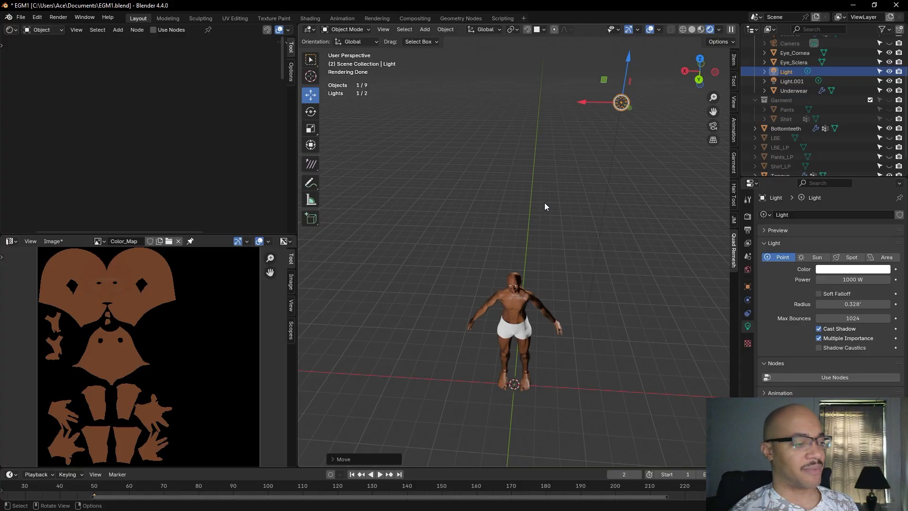
{"action": "middle_click_drag", "start_coordinate": [568, 197], "coordinate": [482, 198]}
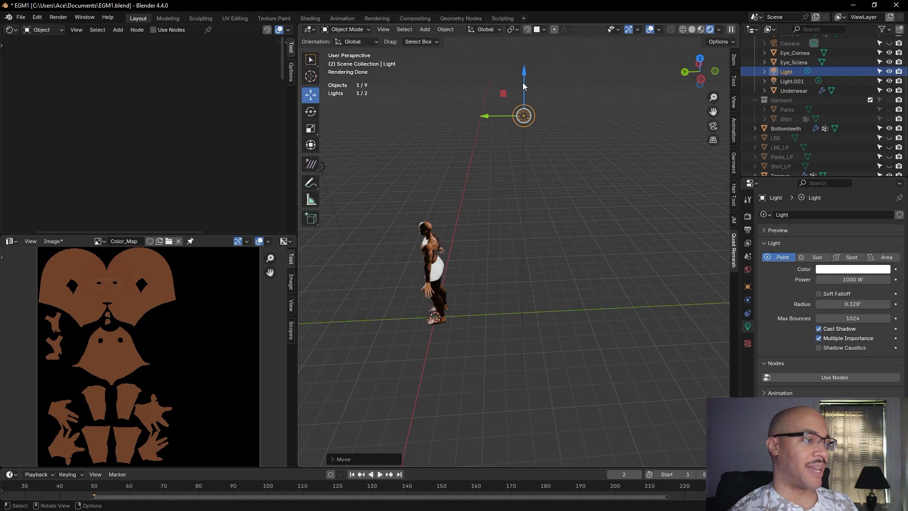
{"action": "left_click_drag", "start_coordinate": [526, 70], "coordinate": [527, 112]}
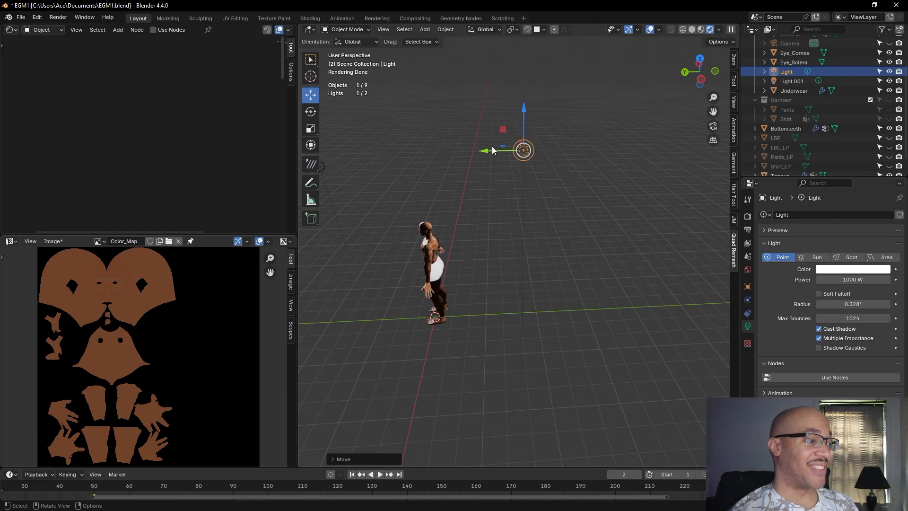
{"action": "left_click_drag", "start_coordinate": [487, 150], "coordinate": [510, 150]}
- Lower the original Light further along the global Z axis, checking its height from the front and side
{"action": "middle_click_drag", "start_coordinate": [478, 271], "coordinate": [566, 258]}
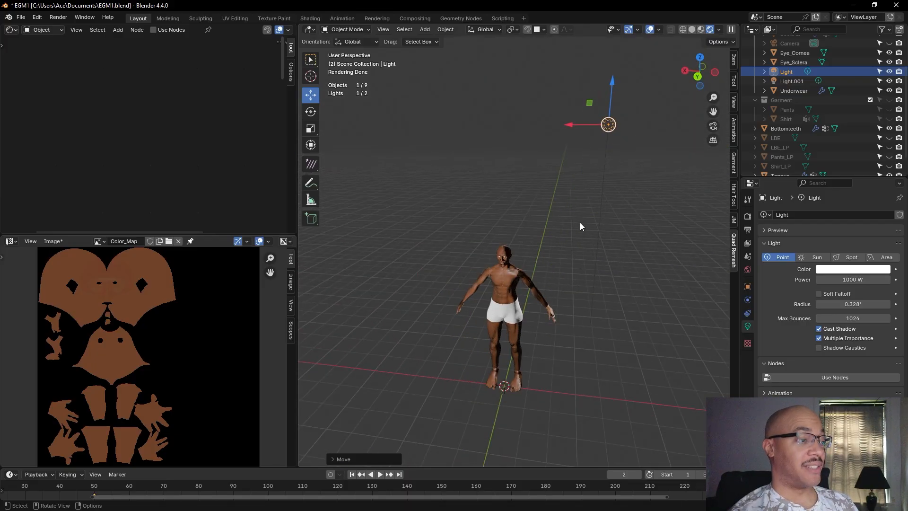
{"action": "left_click_drag", "start_coordinate": [611, 81], "coordinate": [607, 114]}
{"action": "mouse_move", "coordinate": [595, 196]}
{"action": "middle_mouse_down"}
{"action": "mouse_move", "coordinate": [497, 198]}
{"action": "mouse_move", "coordinate": [571, 207]}
{"action": "mouse_move", "coordinate": [580, 189]}
{"action": "middle_mouse_up"}
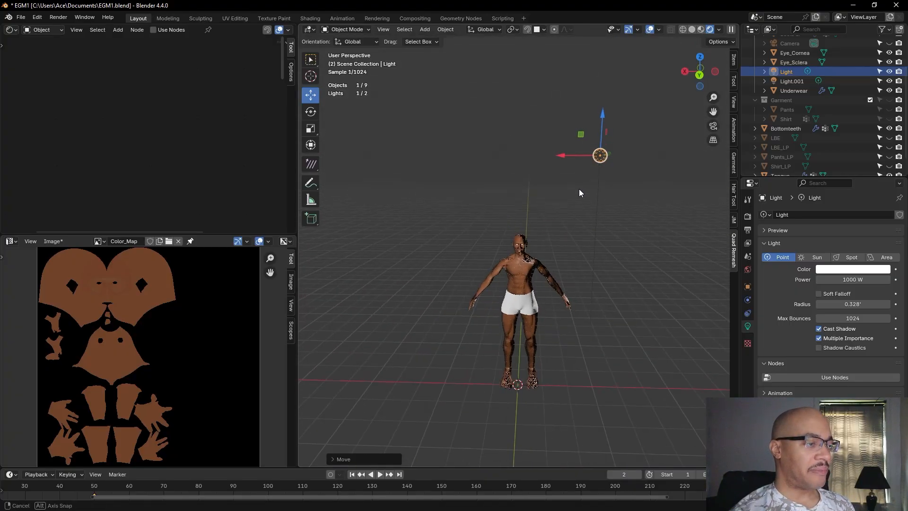
{"action": "scroll", "coordinate": [616, 229], "scroll_direction": "up", "scroll_amount": 4}
{"action": "middle_click_drag", "start_coordinate": [620, 238], "coordinate": [581, 142]}
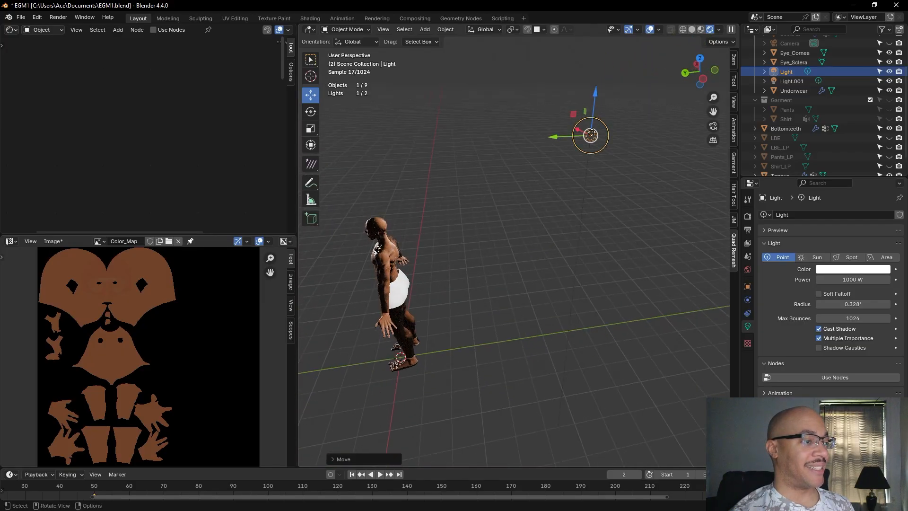
{"action": "key", "text": "g"}
{"action": "key", "text": "z"}
{"action": "key", "text": "Escape"}
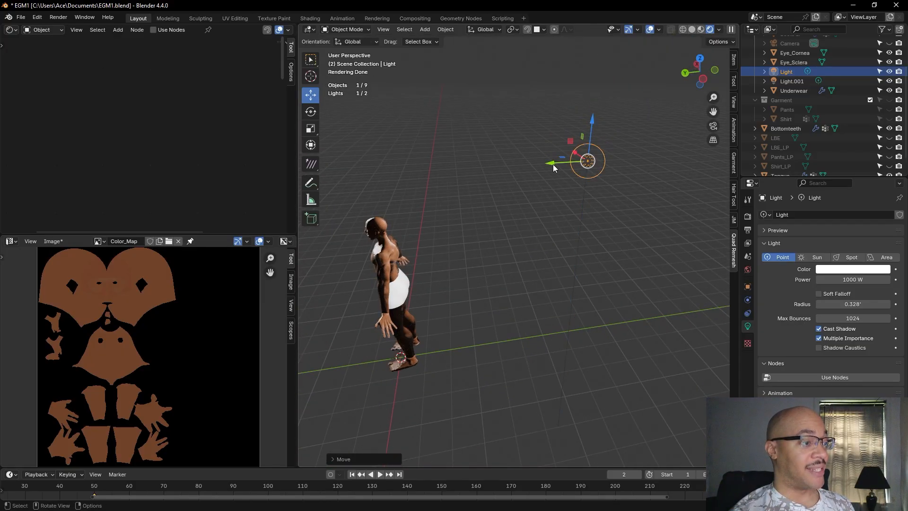
- Move the original Light slightly farther behind the figure along the Y axis and check the full-body lighting from the front
{"action": "key", "text": "g"}
{"action": "key", "text": "y"}
{"action": "left_click_drag", "start_coordinate": [567, 165], "coordinate": [576, 163]}
{"action": "middle_click_drag", "start_coordinate": [497, 245], "coordinate": [657, 286]}
{"action": "scroll", "coordinate": [648, 252], "scroll_direction": "up", "scroll_amount": 5}
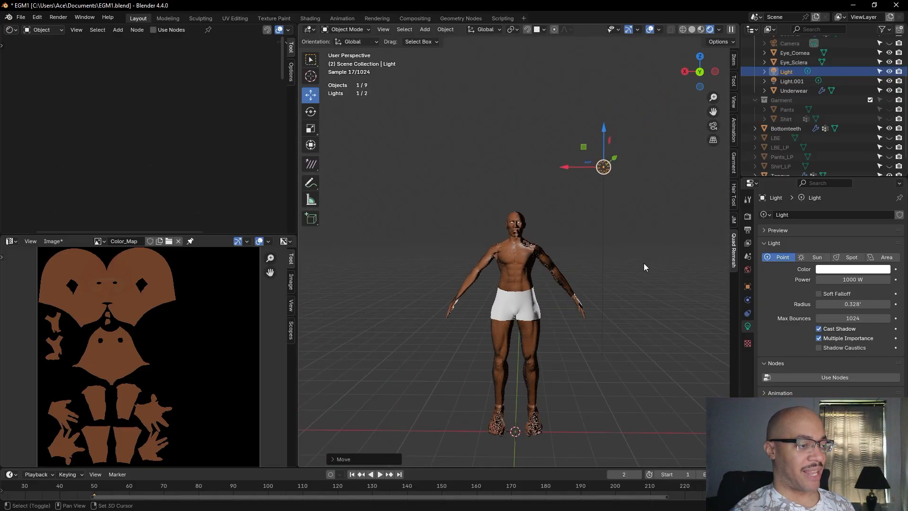
{"action": "middle_click_drag", "start_coordinate": [638, 259], "coordinate": [639, 223]}
{"action": "scroll", "coordinate": [638, 227], "scroll_direction": "down", "scroll_amount": 5}
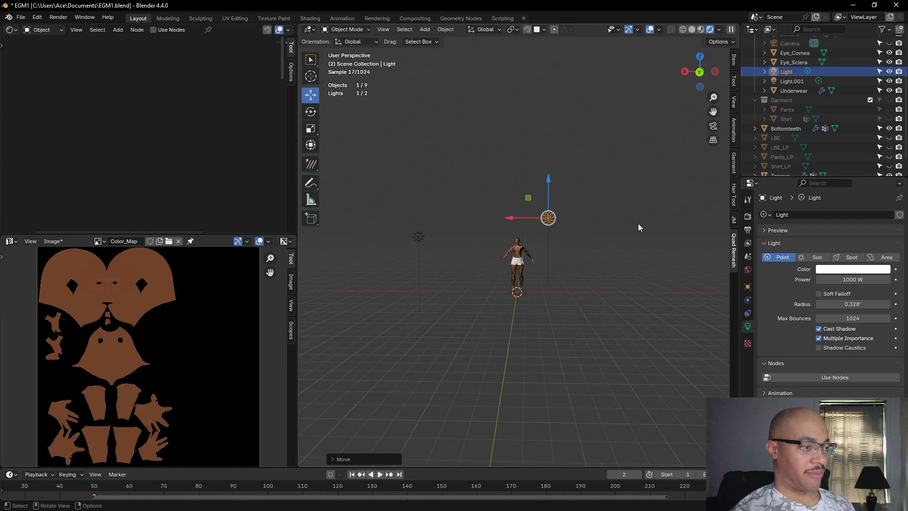
- Select Light.001, move it farther sideways from the figure along the global X axis and check the upper body
{"action": "left_click", "coordinate": [419, 237]}
{"action": "left_click_drag", "start_coordinate": [384, 239], "coordinate": [356, 238]}
{"action": "scroll", "coordinate": [456, 259], "scroll_direction": "up", "scroll_amount": 10}
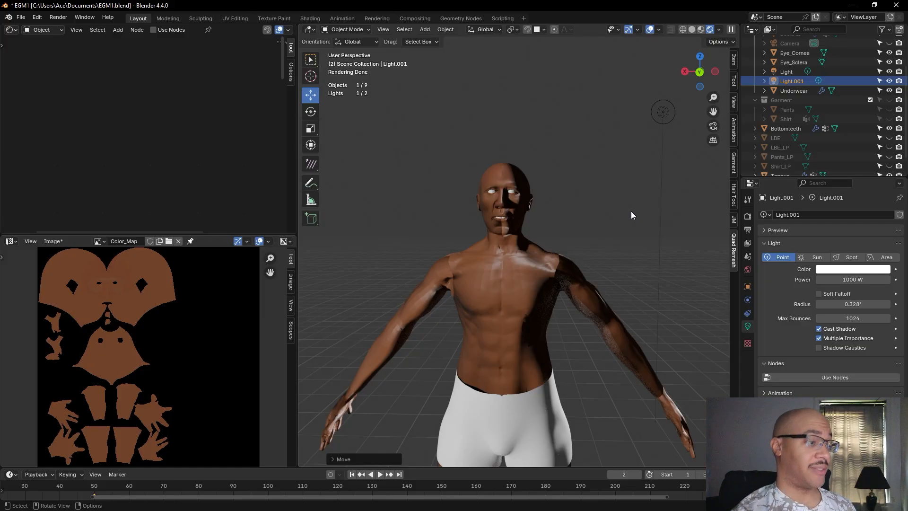
{"action": "scroll", "coordinate": [600, 213], "scroll_direction": "down", "scroll_amount": 10}
- Select the original Light and move it outward from the figure along the global X axis
{"action": "key", "text": "g"}
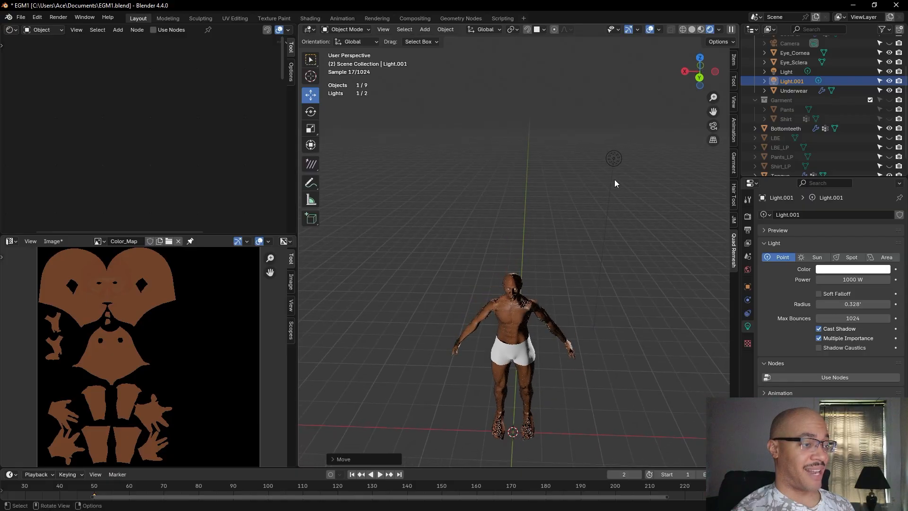
{"action": "left_click", "coordinate": [615, 188]}
{"action": "middle_click_drag", "start_coordinate": [620, 191], "coordinate": [591, 166]}
{"action": "left_click_drag", "start_coordinate": [568, 165], "coordinate": [585, 166]}
- Lower the original Light along the global Z axis and nudge it slightly outward along the X axis
{"action": "middle_click_drag", "start_coordinate": [585, 166], "coordinate": [459, 225]}
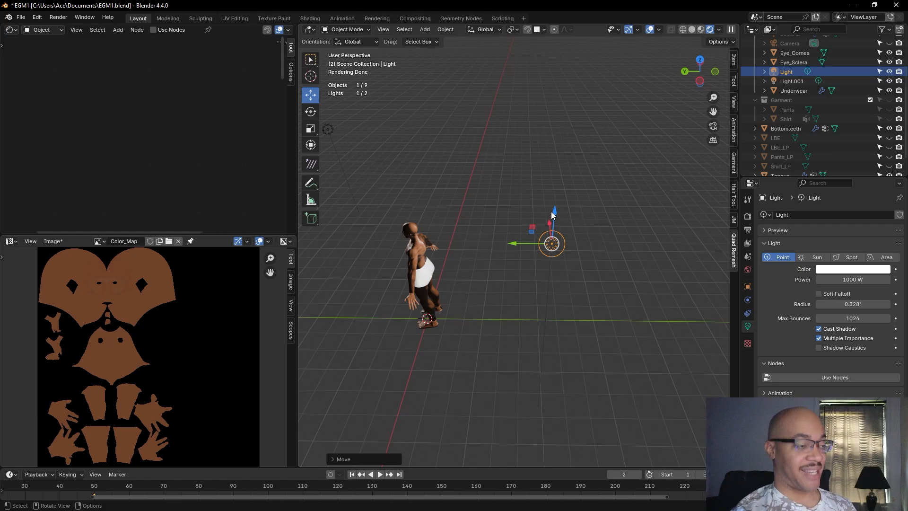
{"action": "left_click_drag", "start_coordinate": [554, 210], "coordinate": [560, 241]}
{"action": "middle_click_drag", "start_coordinate": [559, 241], "coordinate": [514, 275]}
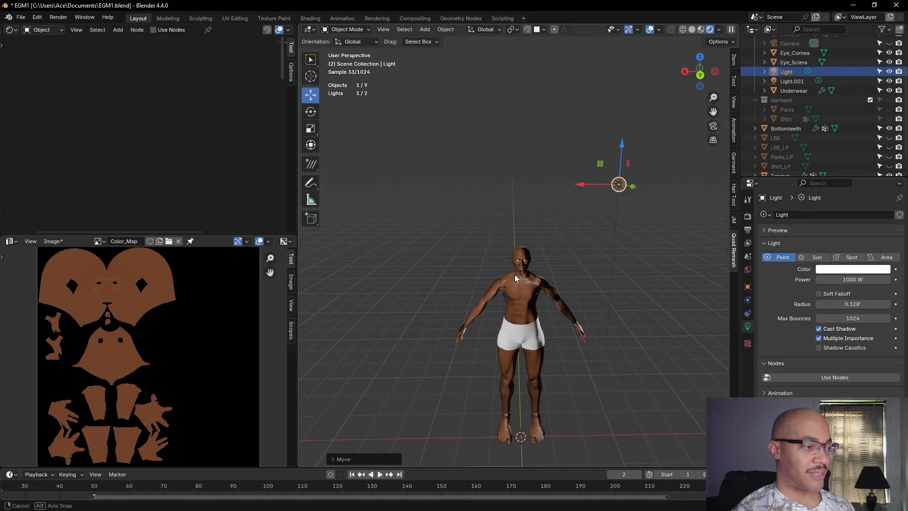
{"action": "left_click_drag", "start_coordinate": [580, 185], "coordinate": [582, 185]}
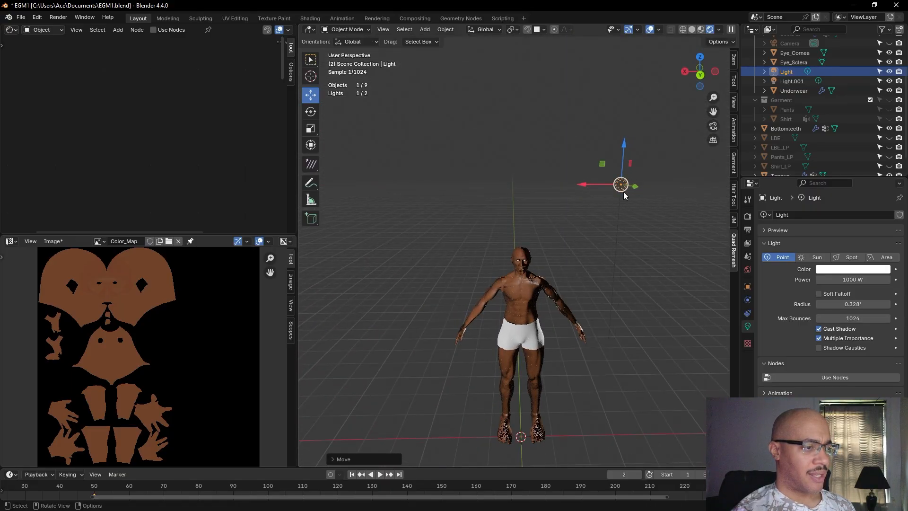
- Raise the original Light's power to 3892 W
{"action": "left_click", "coordinate": [845, 281]}
{"action": "left_click", "coordinate": [876, 278]}
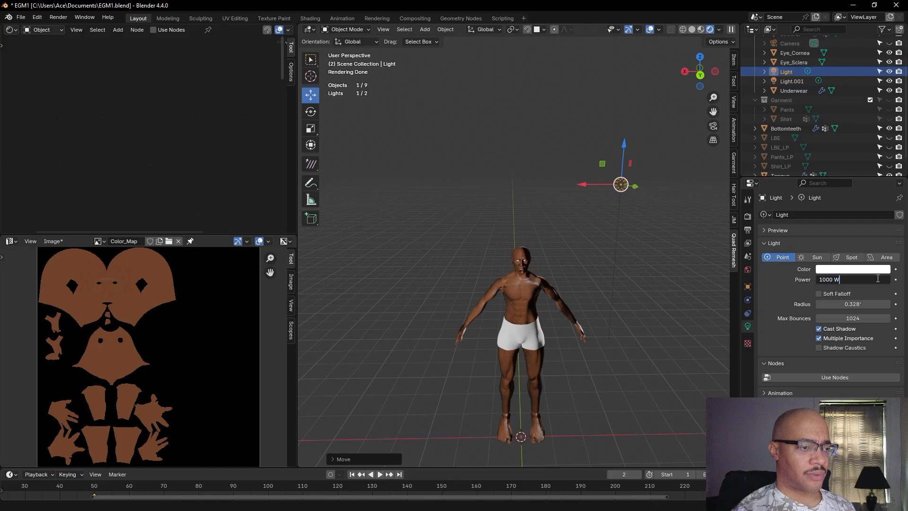
{"action": "key", "text": "Return"}
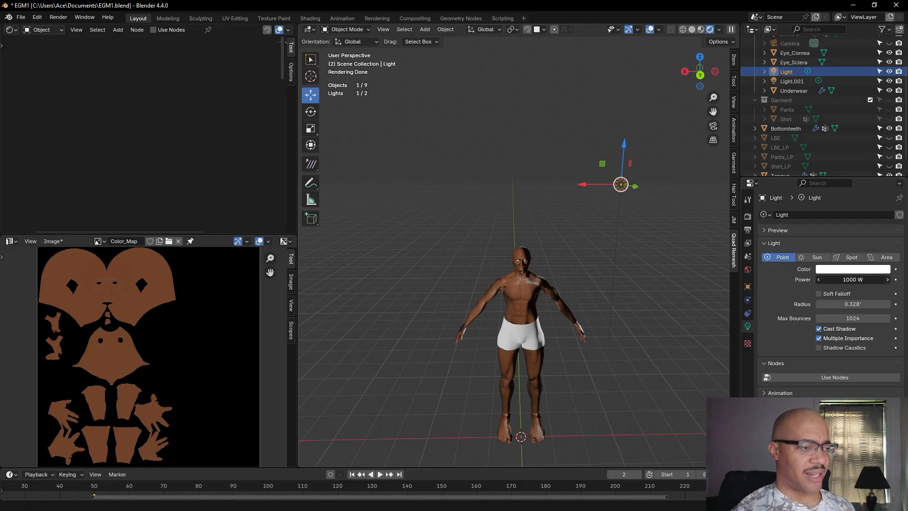
{"action": "left_click", "coordinate": [888, 280]}
{"action": "left_click_drag", "start_coordinate": [880, 280], "coordinate": [894, 279]}
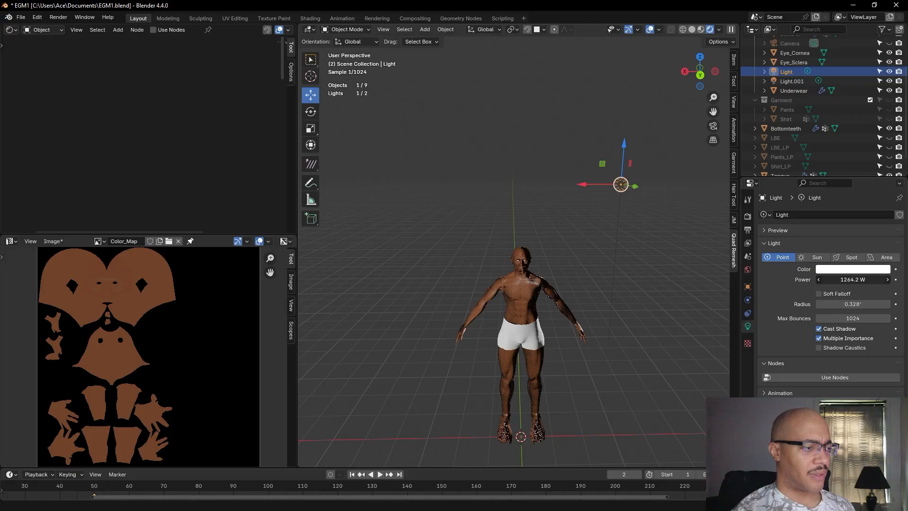
{"action": "left_click_drag", "start_coordinate": [854, 279], "coordinate": [877, 280]}
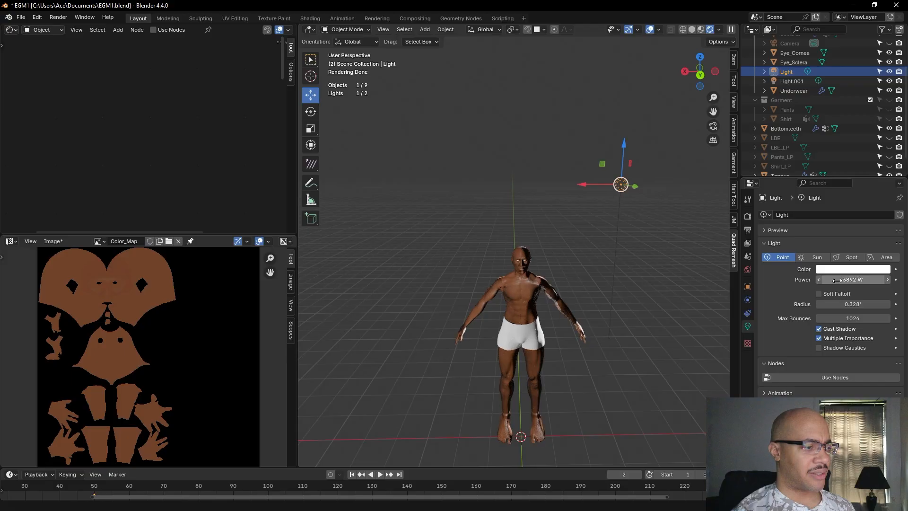
- Deselect the light and examine the stronger rear lighting on the face, shoulders, arms and torso
{"action": "scroll", "coordinate": [634, 298], "scroll_direction": "up", "scroll_amount": 3}
{"action": "mouse_move", "coordinate": [635, 288]}
{"action": "middle_mouse_down"}
{"action": "mouse_move", "coordinate": [634, 266]}
{"action": "mouse_move", "coordinate": [634, 288]}
{"action": "mouse_move", "coordinate": [649, 283]}
{"action": "mouse_move", "coordinate": [592, 321]}
{"action": "mouse_move", "coordinate": [649, 284]}
{"action": "middle_mouse_up"}
{"action": "left_click", "coordinate": [651, 285]}
{"action": "scroll", "coordinate": [647, 282], "scroll_direction": "down", "scroll_amount": 3}
{"action": "scroll", "coordinate": [591, 320], "scroll_direction": "up", "scroll_amount": 6}
{"action": "middle_click_drag", "start_coordinate": [668, 191], "coordinate": [655, 196]}
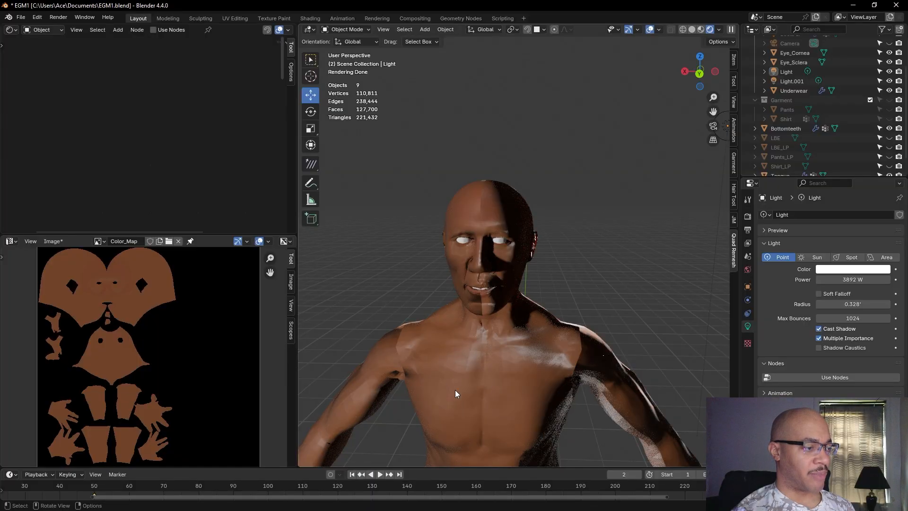
{"action": "scroll", "coordinate": [575, 310], "scroll_direction": "down", "scroll_amount": 5}
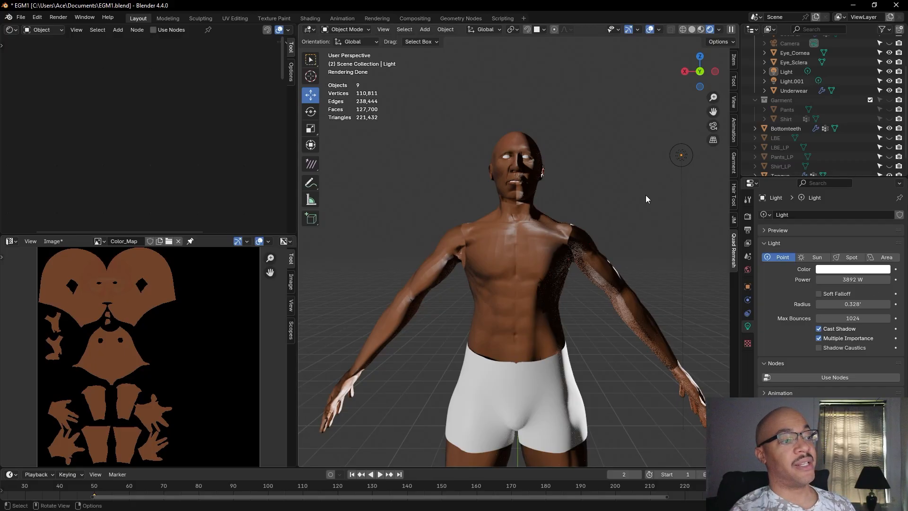
{"action": "scroll", "coordinate": [636, 187], "scroll_direction": "down", "scroll_amount": 3}
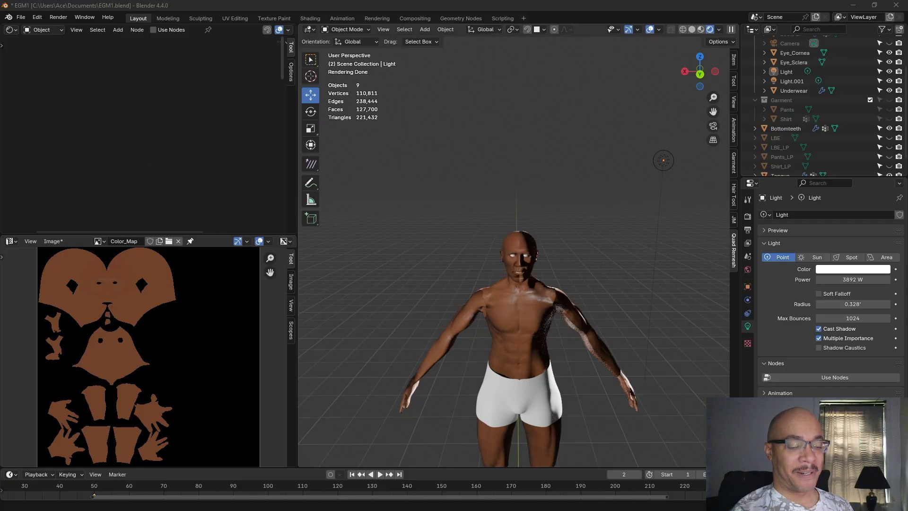
- Bring the skin tone map reference image over the workspace, examine the dark skin tone zones, and move it out of view
{"action": "left_click_drag", "start_coordinate": [803, 178], "coordinate": [748, 183]}
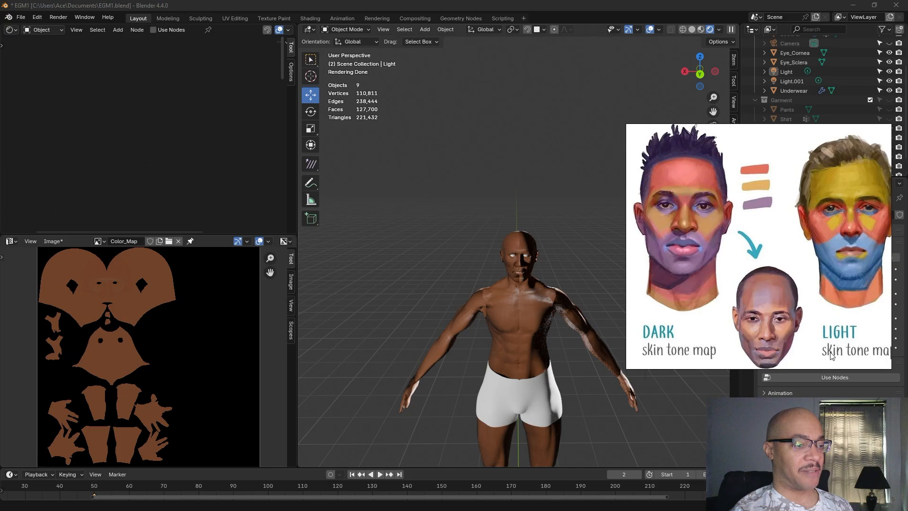
{"action": "left_click_drag", "start_coordinate": [769, 241], "coordinate": [907, 247]}
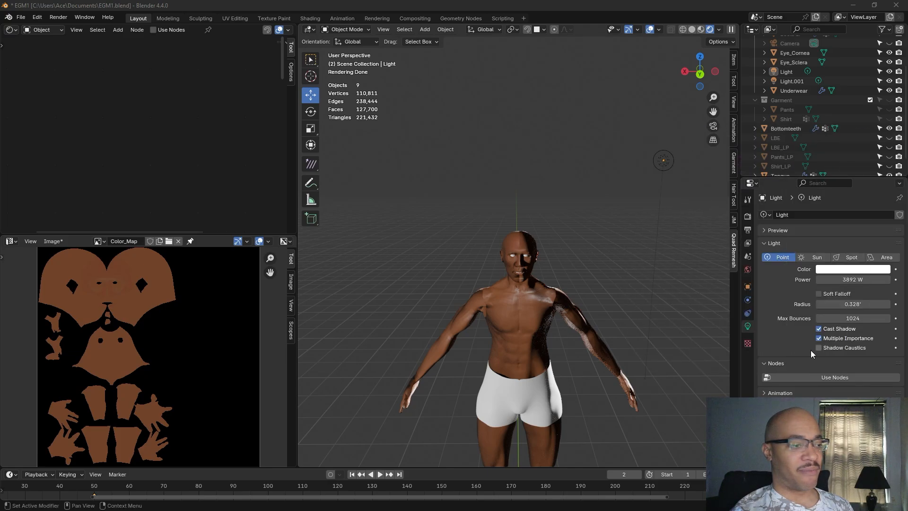
- Select Light.001 in the back view and move it along the global X axis toward the character
{"action": "scroll", "coordinate": [627, 340], "scroll_direction": "up", "scroll_amount": 5}
{"action": "middle_click_drag", "start_coordinate": [643, 300], "coordinate": [643, 291]}
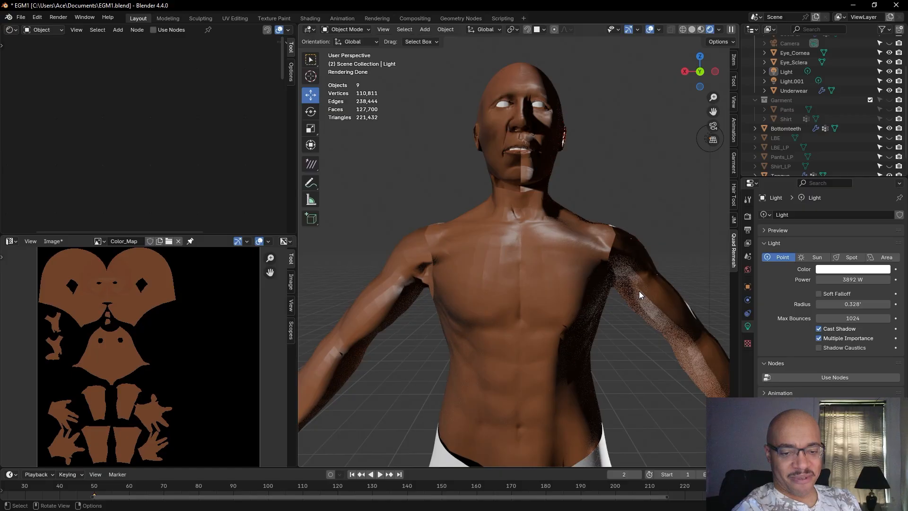
{"action": "middle_click_drag", "start_coordinate": [608, 197], "coordinate": [627, 169]}
{"action": "scroll", "coordinate": [630, 157], "scroll_direction": "down", "scroll_amount": 8}
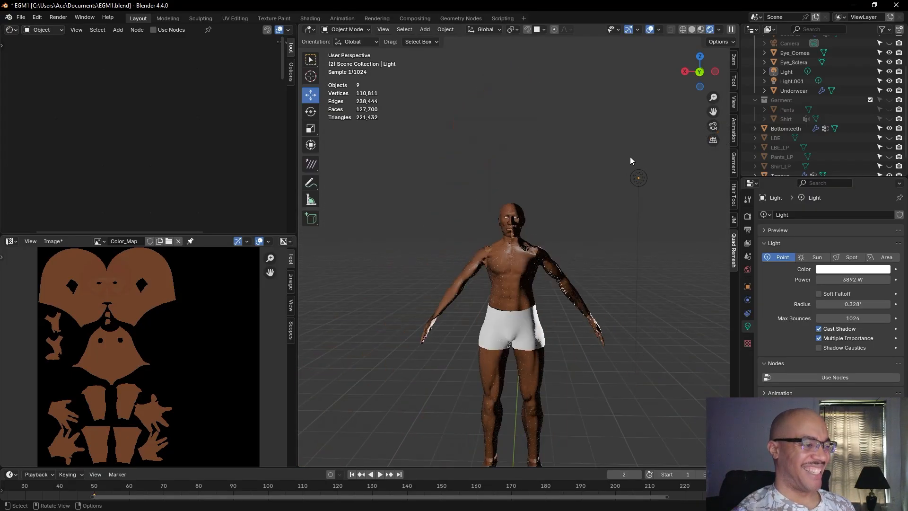
{"action": "left_click", "coordinate": [701, 71]}
{"action": "scroll", "coordinate": [501, 214], "scroll_direction": "up", "scroll_amount": 2}
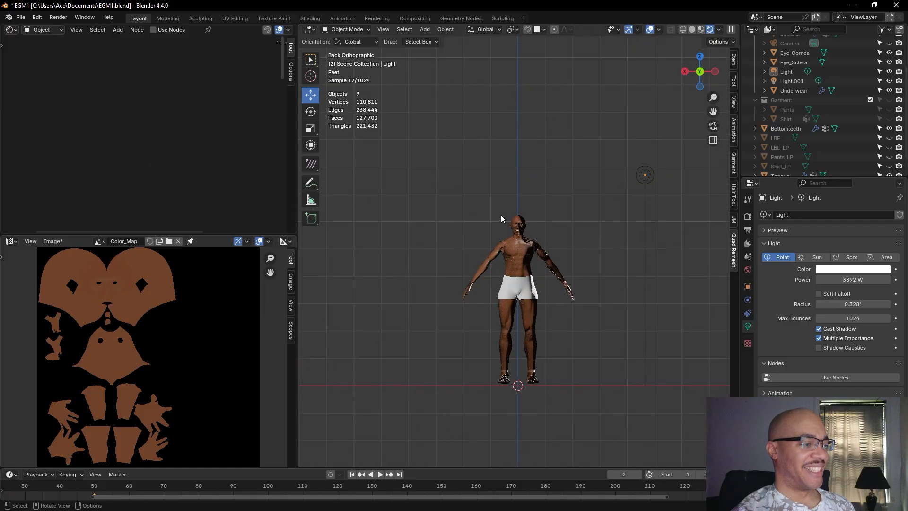
{"action": "scroll", "coordinate": [392, 206], "scroll_direction": "down", "scroll_amount": 2}
{"action": "left_click", "coordinate": [378, 225]}
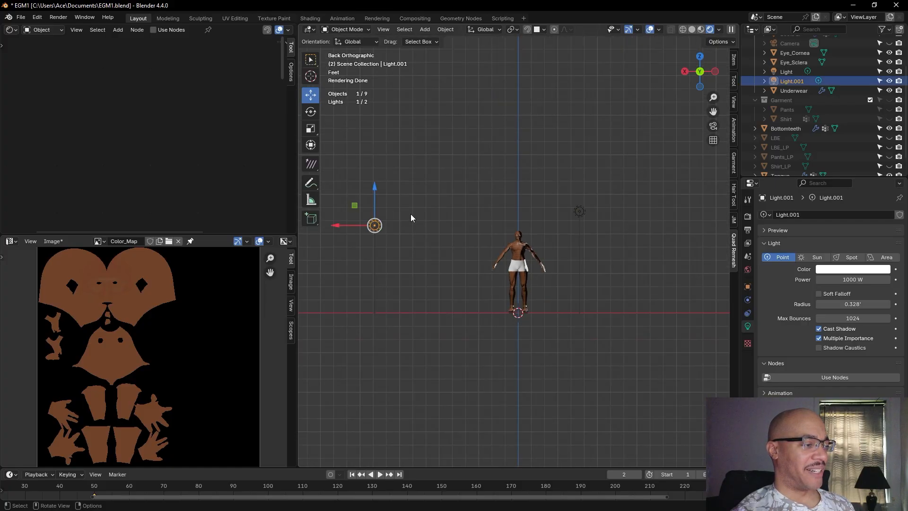
{"action": "left_click_drag", "start_coordinate": [349, 227], "coordinate": [397, 228]}
- Check Light.001's placement from an angle and shift it further inward along X, closer to the body
{"action": "middle_click_drag", "start_coordinate": [407, 222], "coordinate": [477, 258]}
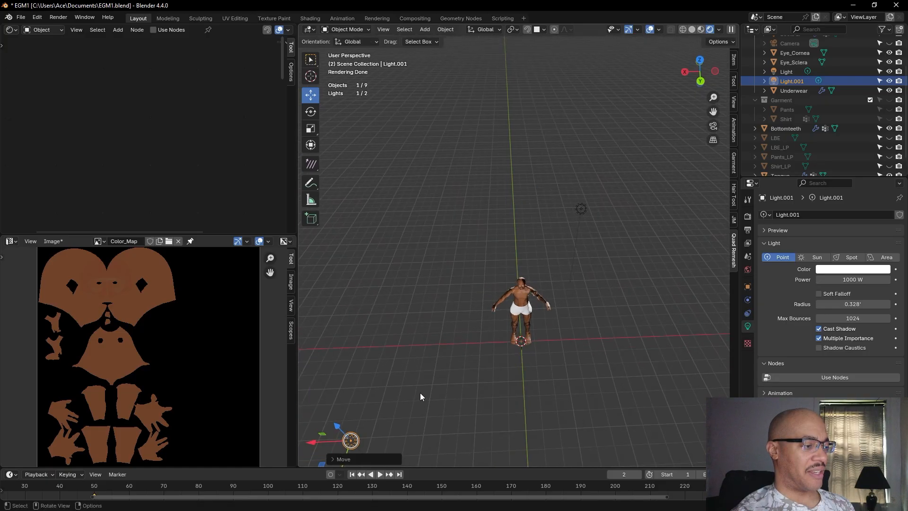
{"action": "scroll", "coordinate": [419, 383], "scroll_direction": "down", "scroll_amount": 1}
{"action": "middle_click_drag", "start_coordinate": [418, 375], "coordinate": [387, 300]}
{"action": "left_click_drag", "start_coordinate": [392, 291], "coordinate": [425, 287]}
{"action": "middle_click_drag", "start_coordinate": [498, 242], "coordinate": [492, 210]}
- Examine the repositioned lighting on the full body, face, chest and abdomen, looking for faceted shading and visible seams
{"action": "left_click", "coordinate": [702, 75]}
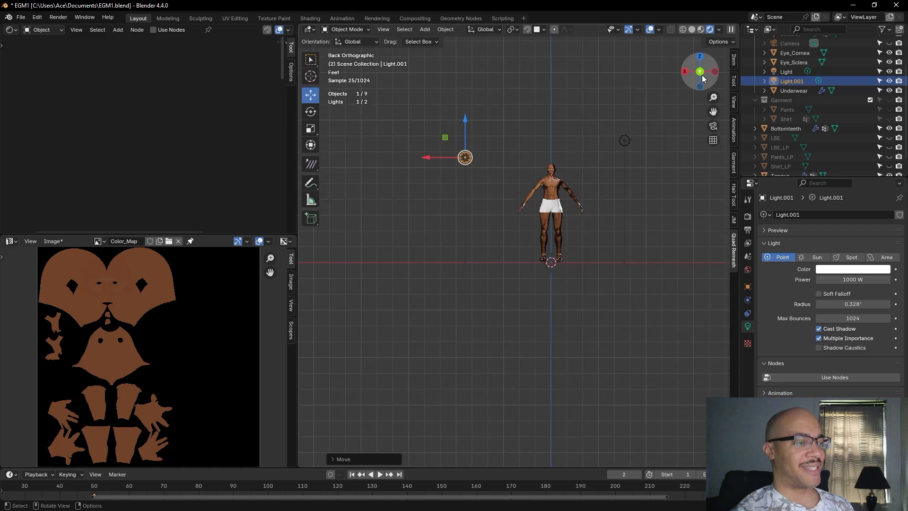
{"action": "scroll", "coordinate": [632, 223], "scroll_direction": "up", "scroll_amount": 2}
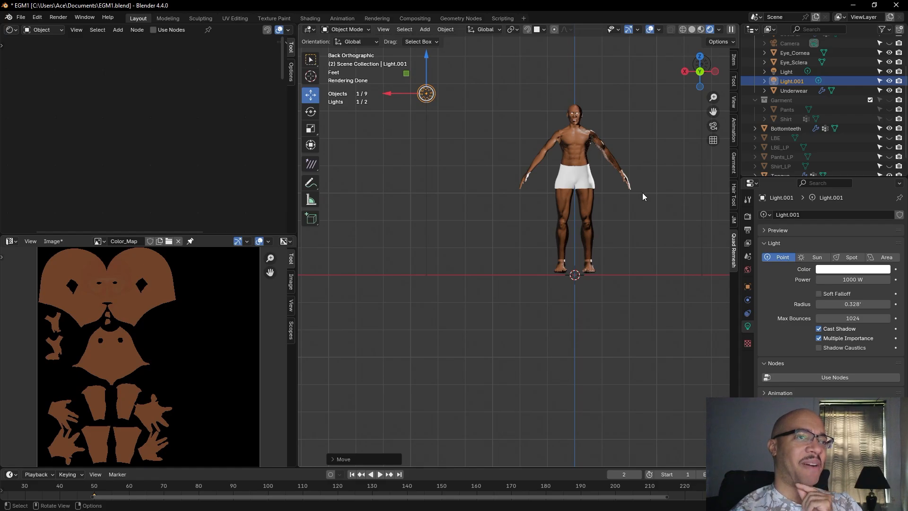
{"action": "middle_click_drag", "start_coordinate": [649, 213], "coordinate": [618, 299], "text": "shift"}
{"action": "scroll", "coordinate": [624, 298], "scroll_direction": "up", "scroll_amount": 6}
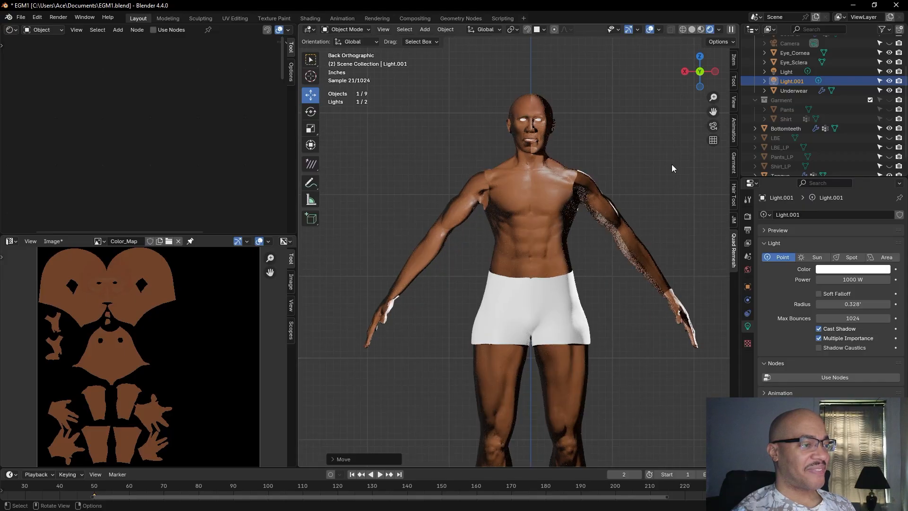
{"action": "scroll", "coordinate": [671, 164], "scroll_direction": "up", "scroll_amount": 5}
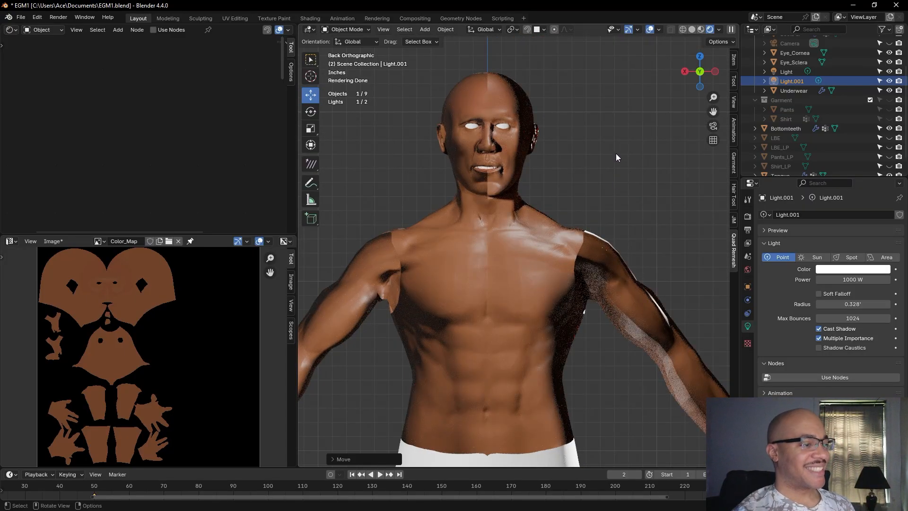
{"action": "scroll", "coordinate": [619, 165], "scroll_direction": "down", "scroll_amount": 12}
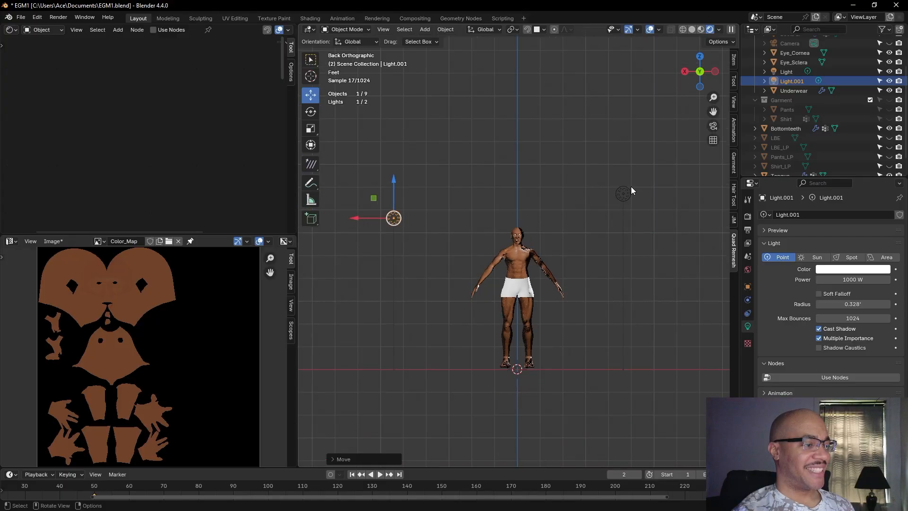
{"action": "middle_click_drag", "start_coordinate": [601, 191], "coordinate": [581, 270]}
{"action": "scroll", "coordinate": [586, 164], "scroll_direction": "up", "scroll_amount": 6}
{"action": "middle_click_drag", "start_coordinate": [590, 184], "coordinate": [553, 379], "text": "shift"}
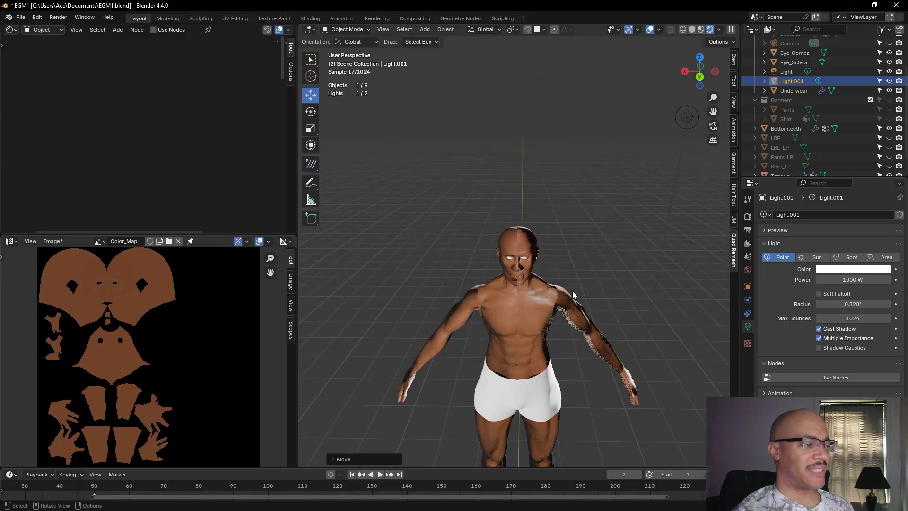
{"action": "scroll", "coordinate": [572, 290], "scroll_direction": "up", "scroll_amount": 4}
{"action": "left_click_drag", "start_coordinate": [589, 292], "coordinate": [594, 249], "text": "alt"}
{"action": "left_click_drag", "start_coordinate": [603, 297], "coordinate": [649, 271], "text": "alt"}
{"action": "scroll", "coordinate": [606, 309], "scroll_direction": "up", "scroll_amount": 2}
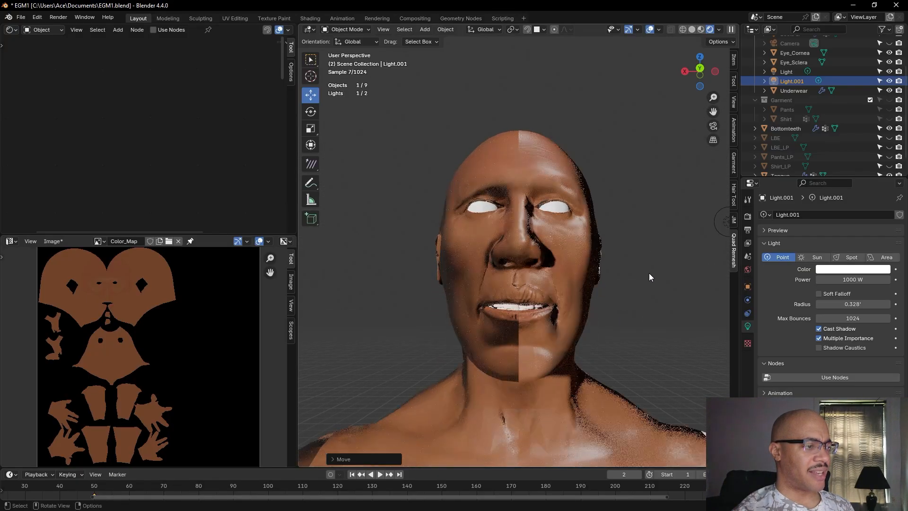
{"action": "left_click_drag", "start_coordinate": [632, 327], "coordinate": [610, 326], "text": "alt"}
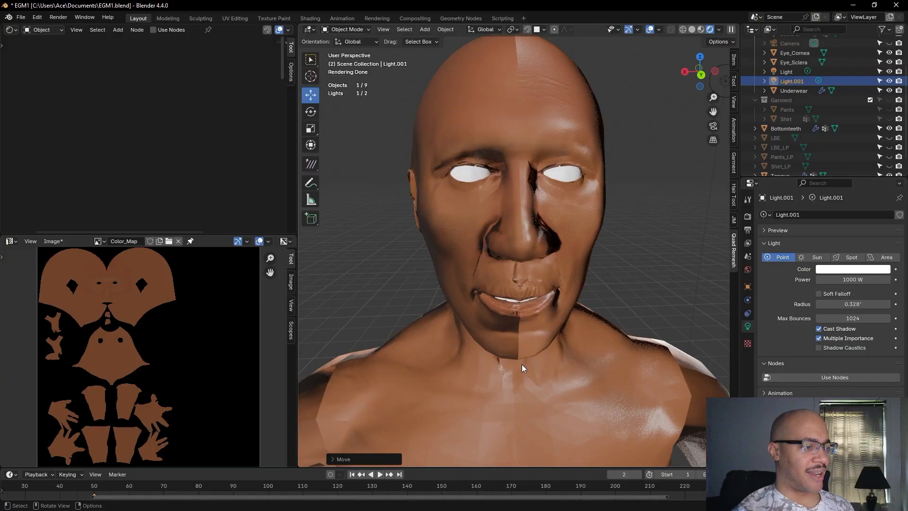
{"action": "left_click_drag", "start_coordinate": [647, 265], "coordinate": [605, 132], "text": "alt+shift"}
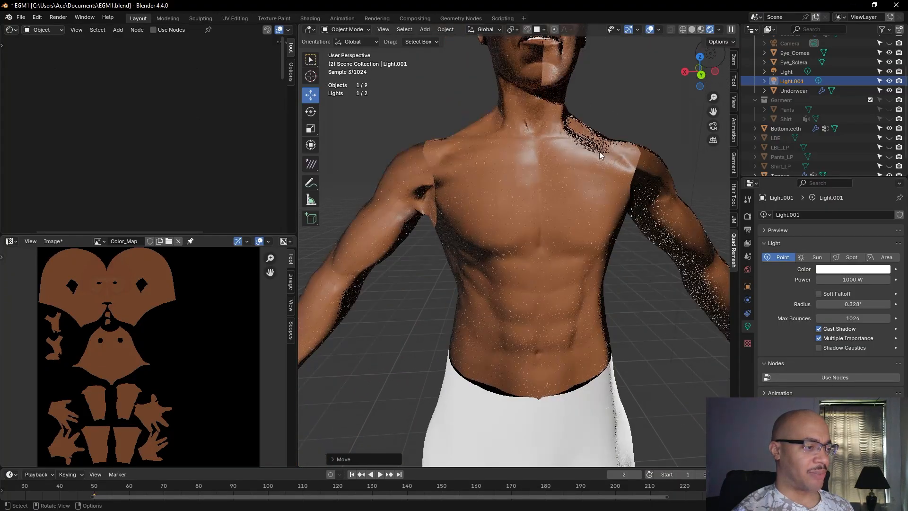
{"action": "left_click_drag", "start_coordinate": [575, 268], "coordinate": [565, 215], "text": "ctrl+alt"}
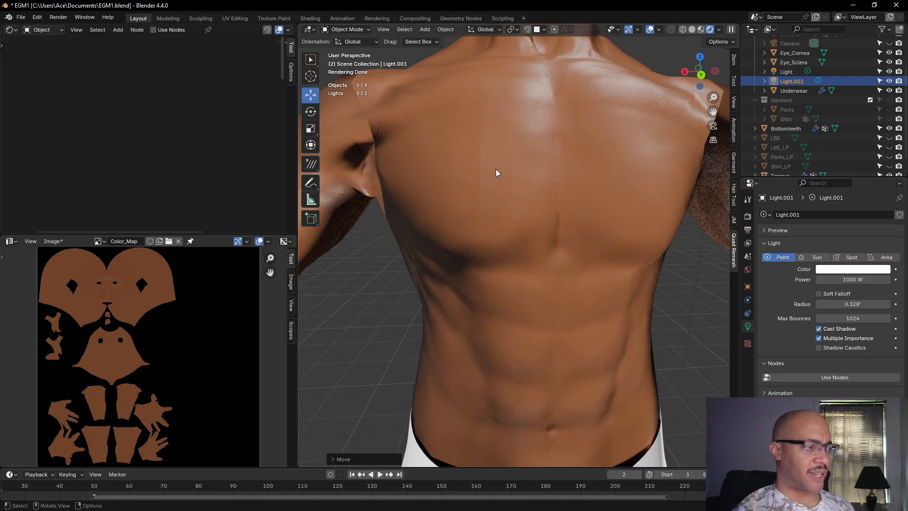
{"action": "scroll", "coordinate": [804, 137], "scroll_direction": "up", "scroll_amount": 4}
- Select the Body_LP object and apply Shade Smooth to it
{"action": "left_click", "coordinate": [800, 70]}
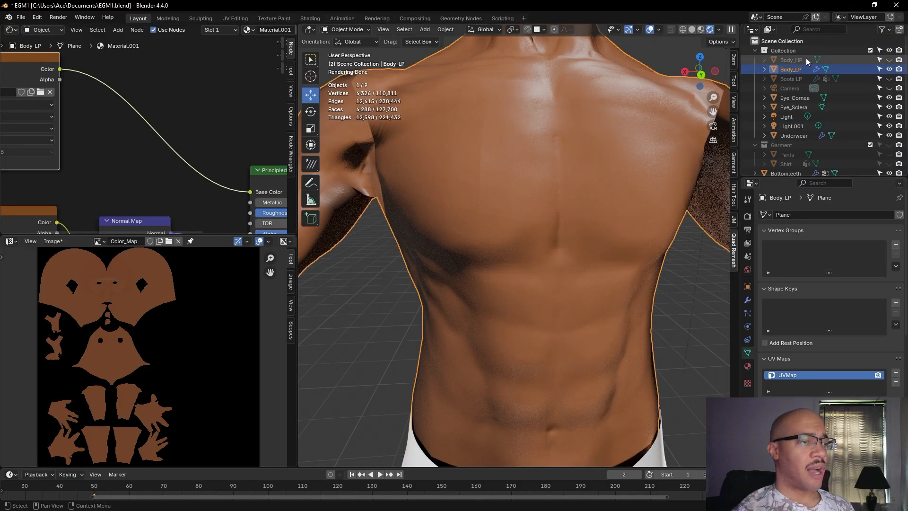
{"action": "right_click", "coordinate": [796, 68]}
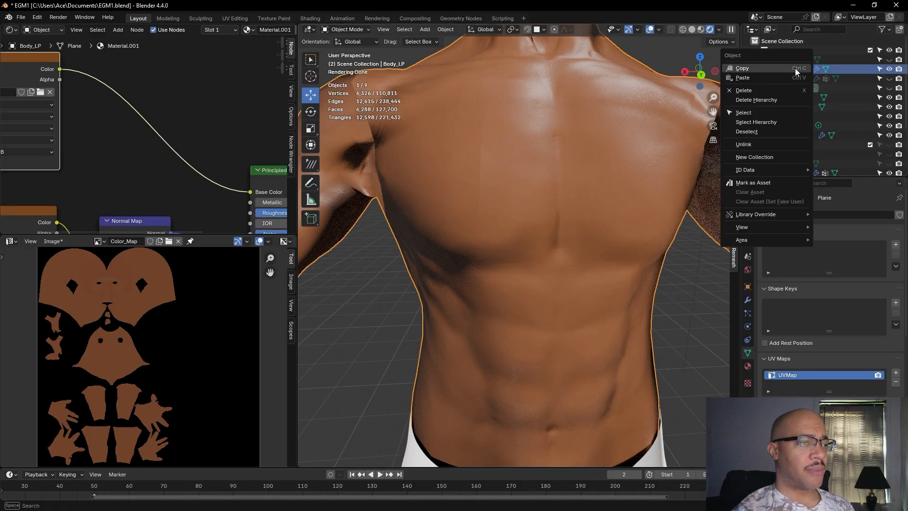
{"action": "right_click", "coordinate": [481, 129]}
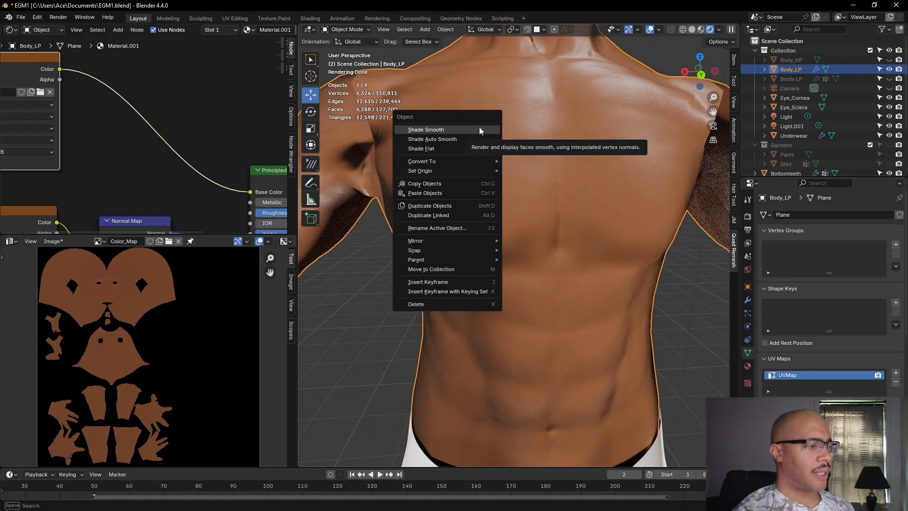
{"action": "left_click", "coordinate": [479, 127]}
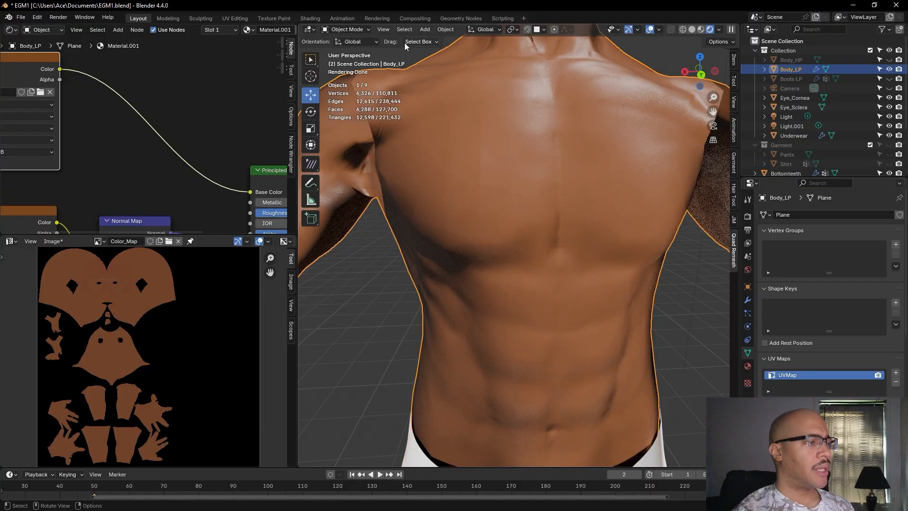
{"action": "left_click", "coordinate": [446, 29]}
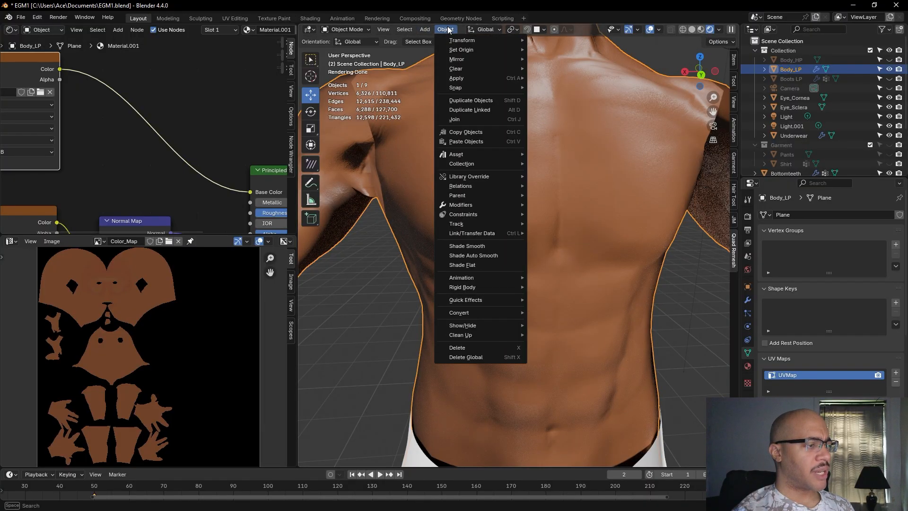
{"action": "left_click", "coordinate": [464, 250]}
- Examine the smooth-shaded body from several angles, checking the torso, shoulders, face profile and the seam down the face
{"action": "scroll", "coordinate": [470, 204], "scroll_direction": "up", "scroll_amount": 3}
{"action": "middle_click_drag", "start_coordinate": [479, 169], "coordinate": [482, 192]}
{"action": "scroll", "coordinate": [483, 194], "scroll_direction": "down", "scroll_amount": 2}
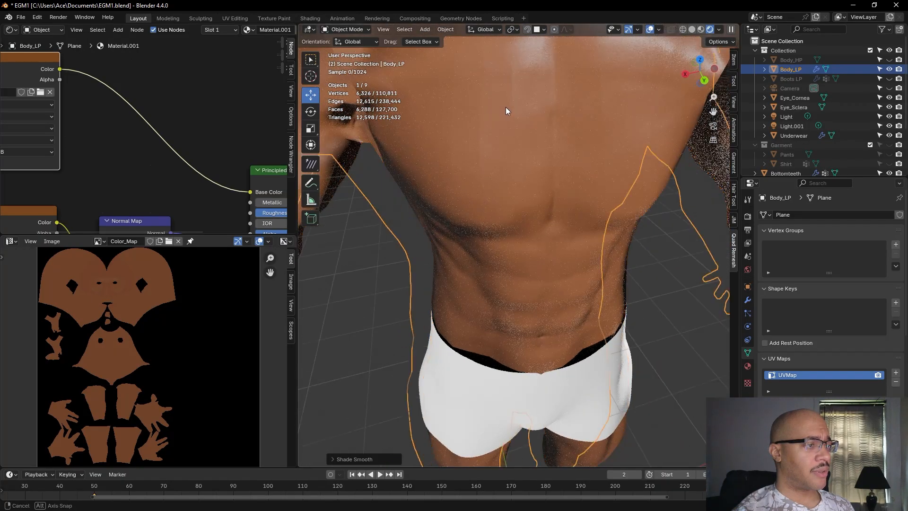
{"action": "middle_click_drag", "start_coordinate": [444, 113], "coordinate": [470, 117]}
{"action": "scroll", "coordinate": [476, 171], "scroll_direction": "down", "scroll_amount": 3}
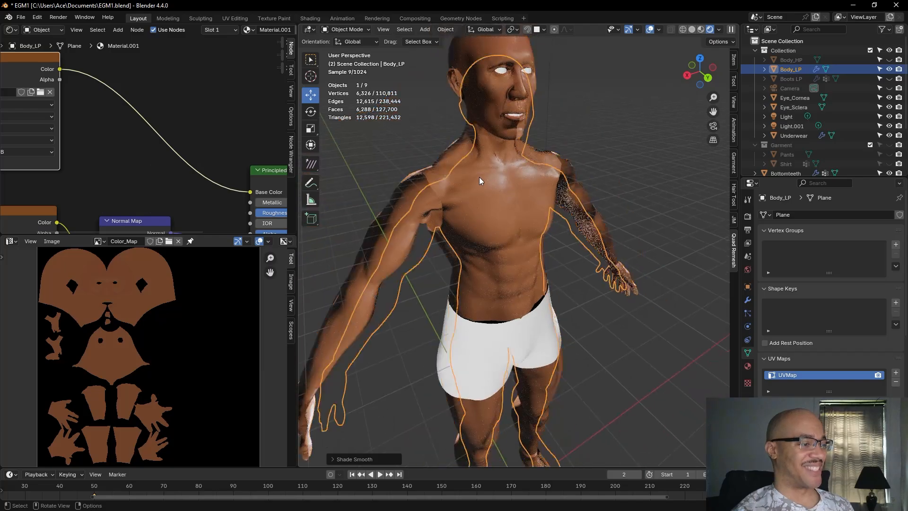
{"action": "scroll", "coordinate": [478, 177], "scroll_direction": "up", "scroll_amount": 4}
{"action": "middle_click_drag", "start_coordinate": [482, 180], "coordinate": [437, 160]}
{"action": "scroll", "coordinate": [436, 166], "scroll_direction": "down", "scroll_amount": 5}
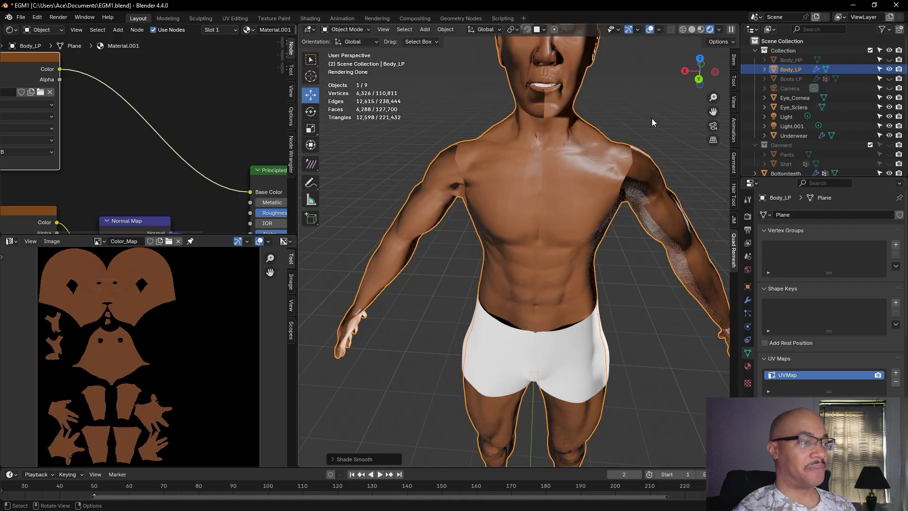
{"action": "middle_click_drag", "start_coordinate": [644, 103], "coordinate": [639, 245]}
{"action": "scroll", "coordinate": [637, 228], "scroll_direction": "up", "scroll_amount": 5}
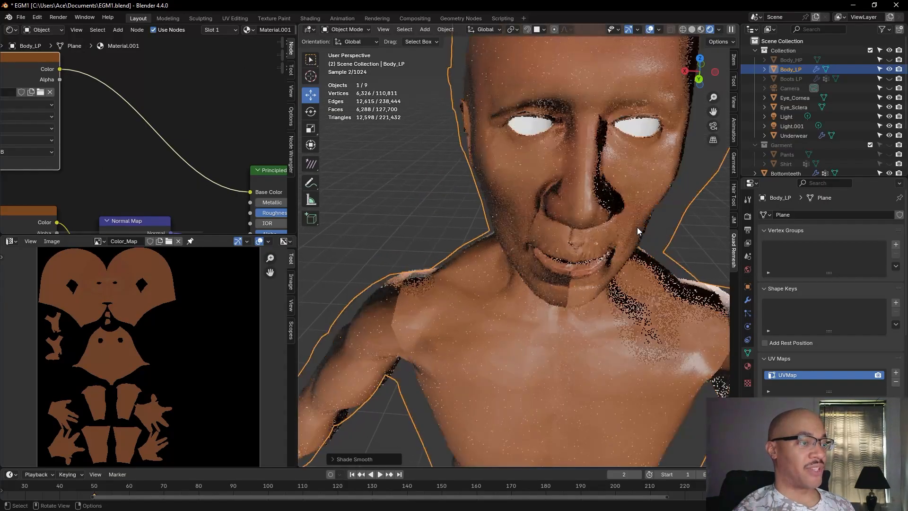
{"action": "middle_click_drag", "start_coordinate": [406, 285], "coordinate": [373, 252]}
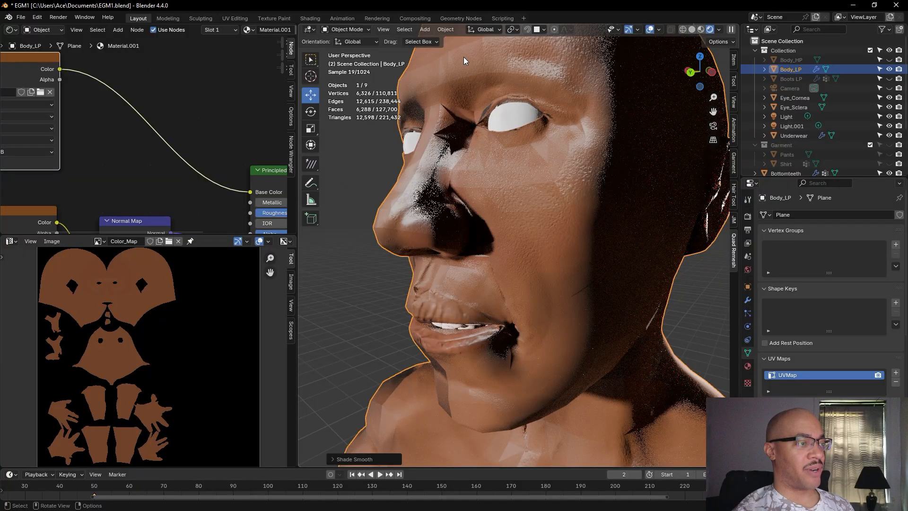
{"action": "scroll", "coordinate": [365, 182], "scroll_direction": "down", "scroll_amount": 5}
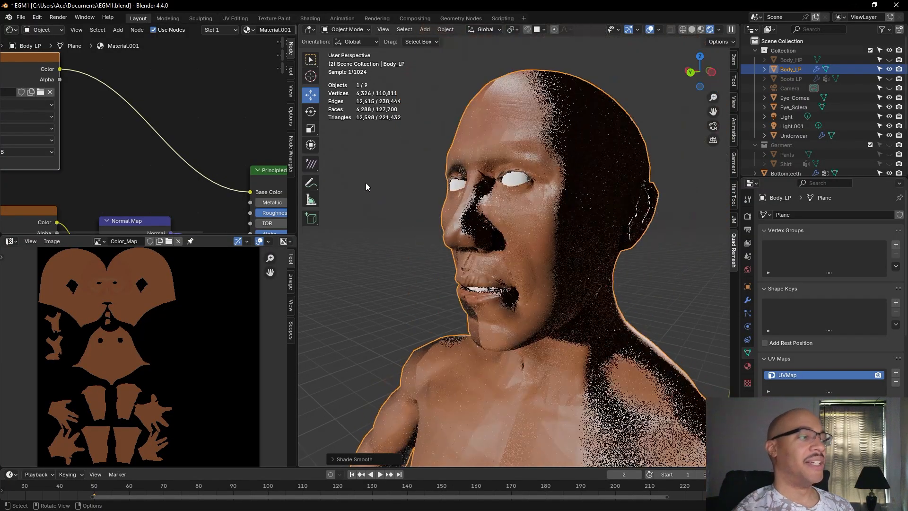
{"action": "middle_click_drag", "start_coordinate": [409, 268], "coordinate": [438, 269]}
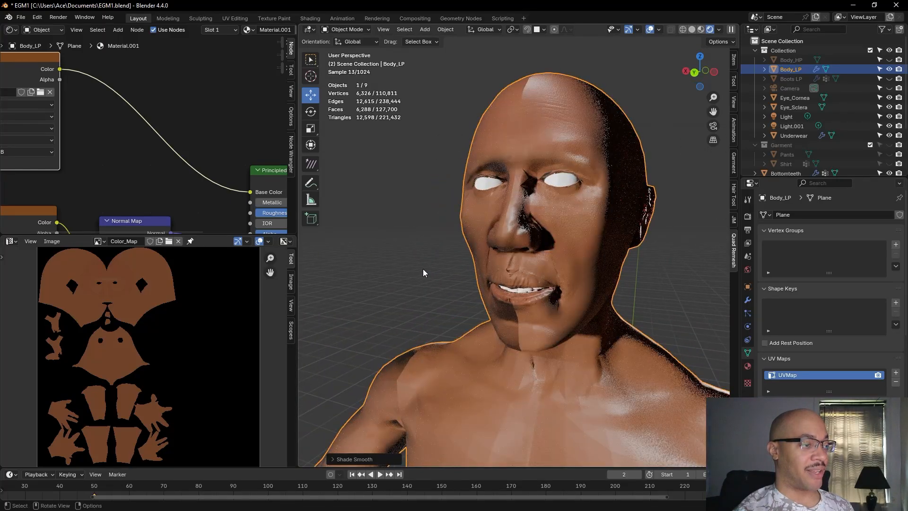
{"action": "scroll", "coordinate": [423, 269], "scroll_direction": "down", "scroll_amount": 1}
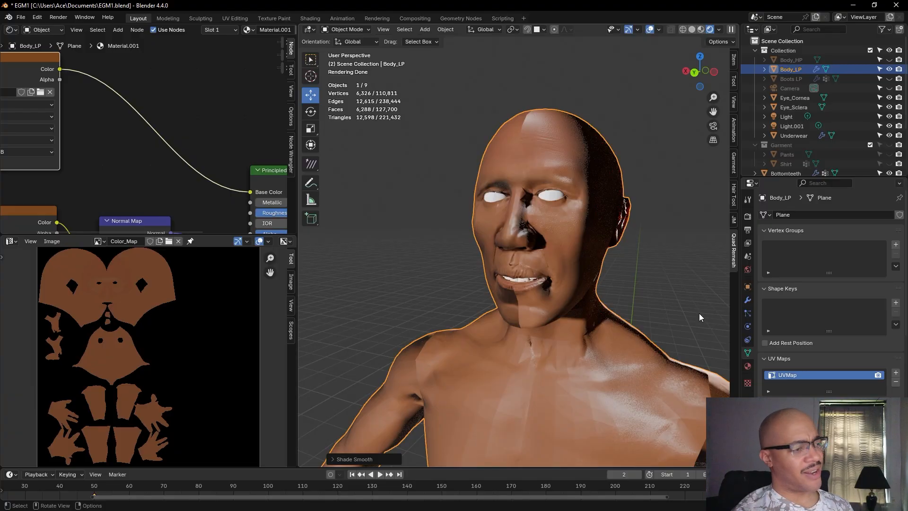
- Examine the smooth-shaded Body_LP character in the rendered viewport, comparing the face, torso and full figure from several angles
{"action": "scroll", "coordinate": [654, 265], "scroll_direction": "down", "scroll_amount": 3}
{"action": "middle_click_drag", "start_coordinate": [640, 266], "coordinate": [614, 237], "text": "shift"}
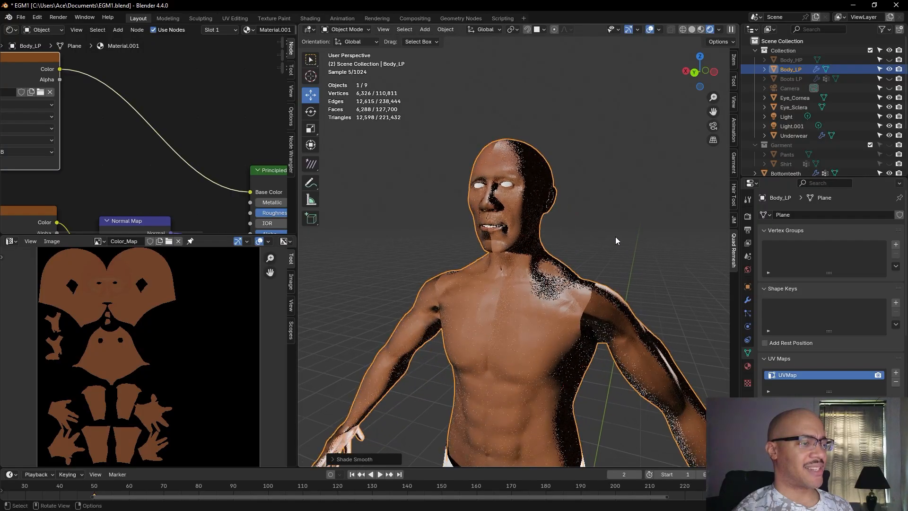
{"action": "scroll", "coordinate": [615, 236], "scroll_direction": "down", "scroll_amount": 2}
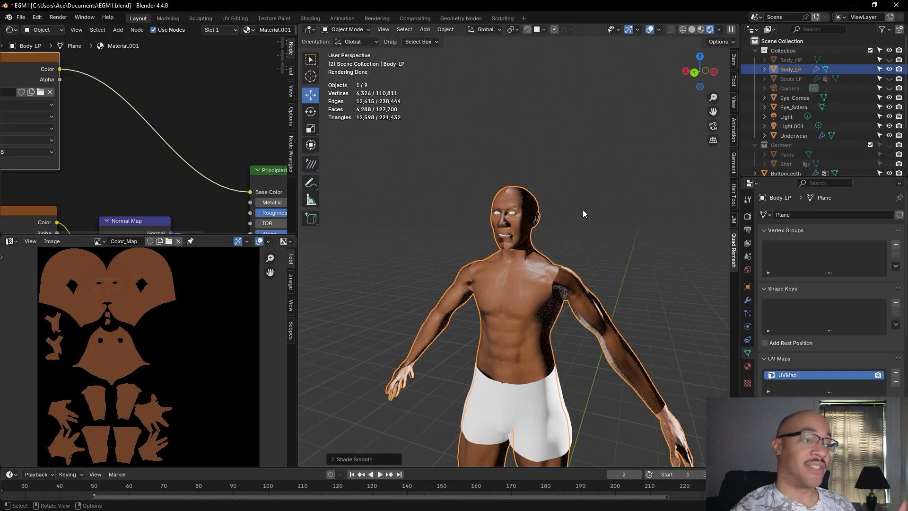
{"action": "scroll", "coordinate": [583, 209], "scroll_direction": "down", "scroll_amount": 2}
{"action": "scroll", "coordinate": [584, 211], "scroll_direction": "up", "scroll_amount": 5}
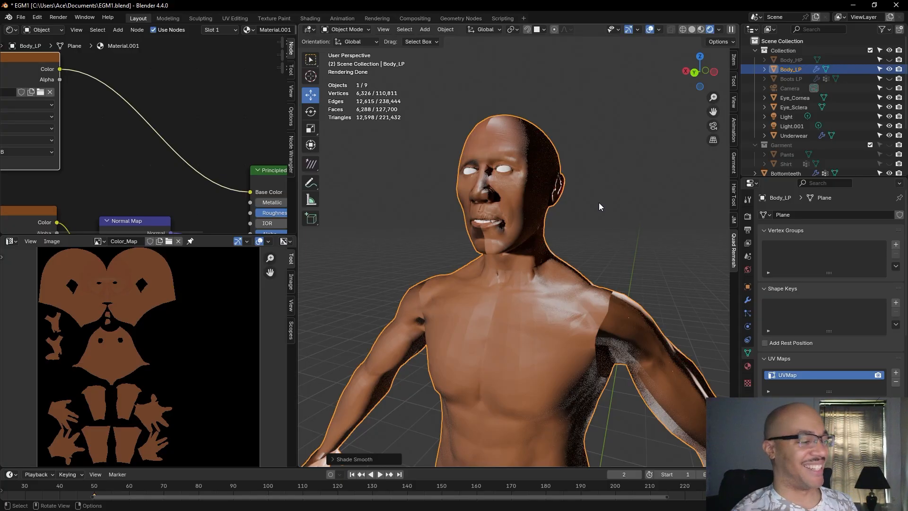
{"action": "scroll", "coordinate": [613, 160], "scroll_direction": "down", "scroll_amount": 7}
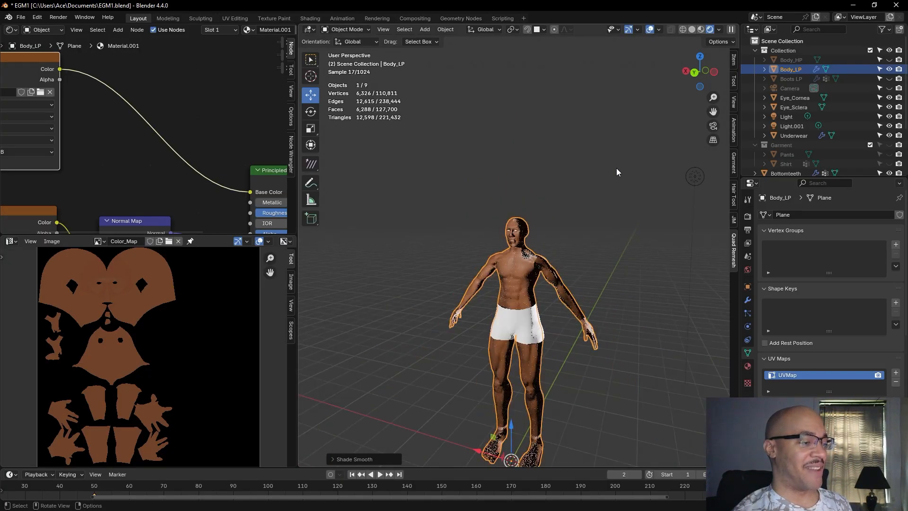
{"action": "middle_click_drag", "start_coordinate": [609, 200], "coordinate": [646, 204]}
{"action": "scroll", "coordinate": [655, 267], "scroll_direction": "up", "scroll_amount": 2}
{"action": "scroll", "coordinate": [653, 265], "scroll_direction": "up", "scroll_amount": 10}
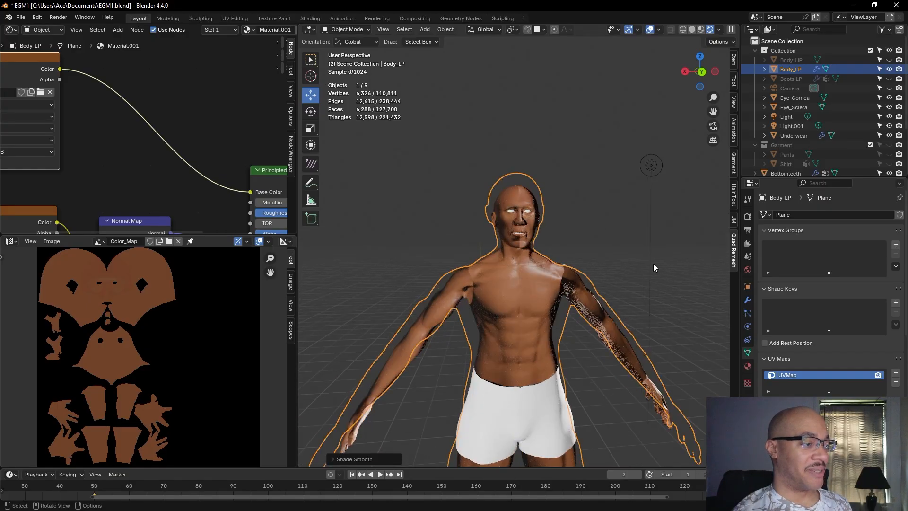
{"action": "scroll", "coordinate": [648, 239], "scroll_direction": "down", "scroll_amount": 5}
{"action": "middle_click_drag", "start_coordinate": [648, 240], "coordinate": [611, 256]}
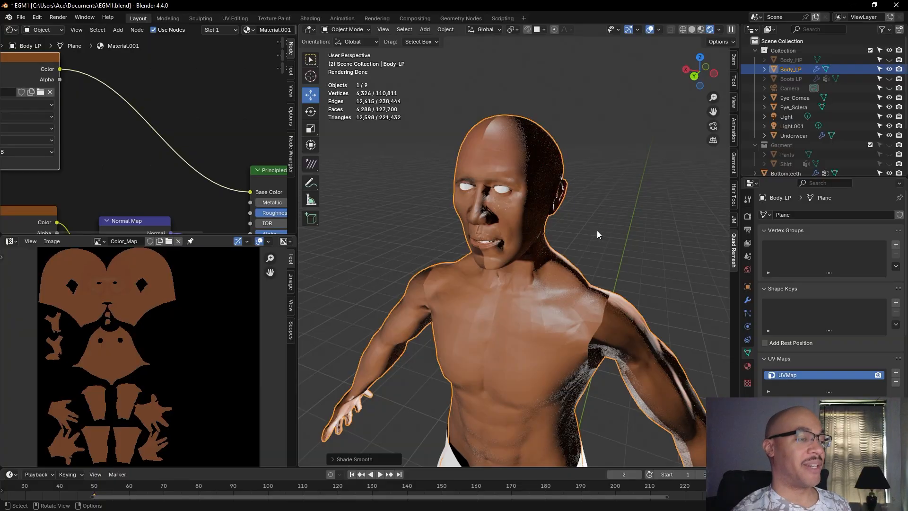
{"action": "scroll", "coordinate": [606, 231], "scroll_direction": "up", "scroll_amount": 3}
{"action": "middle_click_drag", "start_coordinate": [625, 241], "coordinate": [669, 225]}
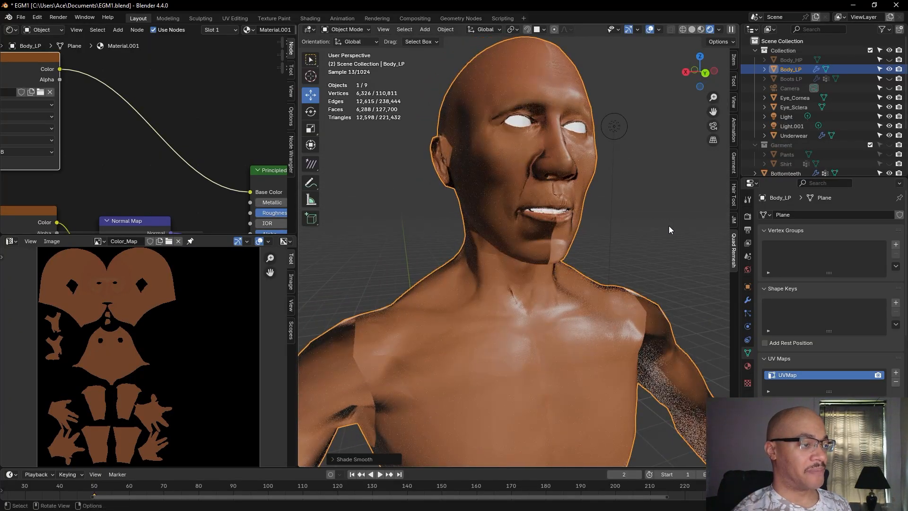
{"action": "scroll", "coordinate": [669, 225], "scroll_direction": "up", "scroll_amount": 4}
{"action": "scroll", "coordinate": [668, 219], "scroll_direction": "down", "scroll_amount": 2}
{"action": "scroll", "coordinate": [670, 219], "scroll_direction": "down", "scroll_amount": 3}
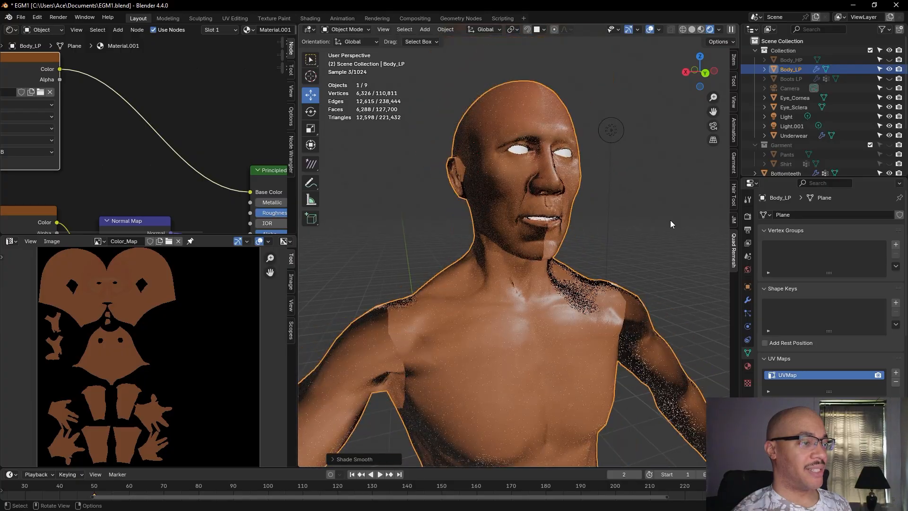
{"action": "middle_click_drag", "start_coordinate": [666, 234], "coordinate": [636, 236]}
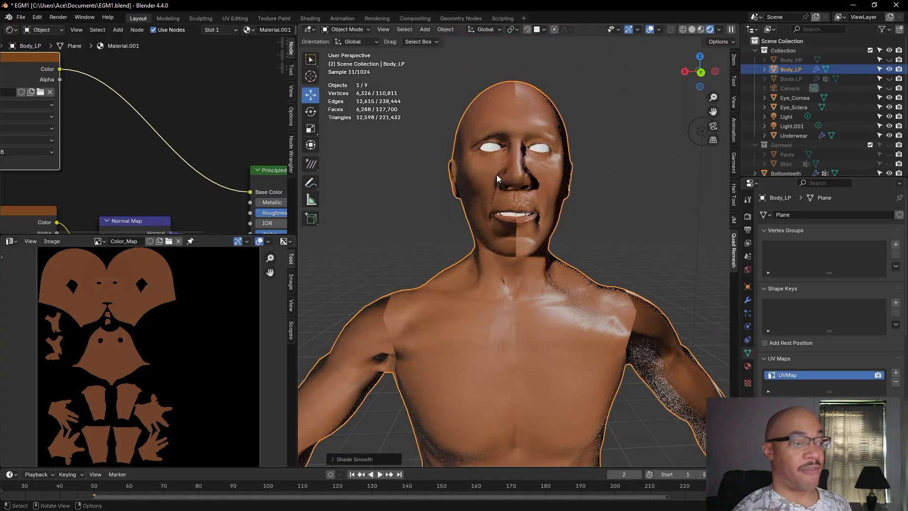
{"action": "scroll", "coordinate": [614, 262], "scroll_direction": "down", "scroll_amount": 6}
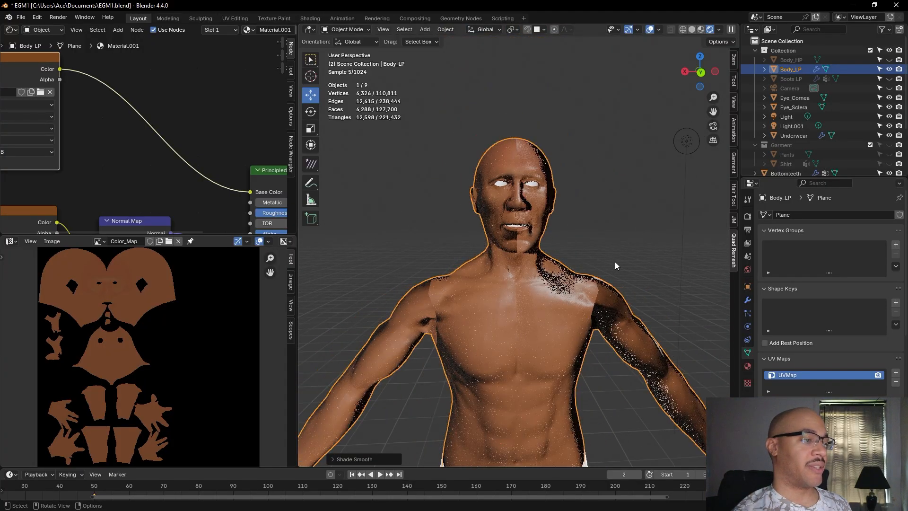
{"action": "mouse_move", "coordinate": [622, 275]}
{"action": "middle_mouse_down"}
{"action": "mouse_move", "coordinate": [600, 270]}
{"action": "mouse_move", "coordinate": [541, 296]}
{"action": "mouse_move", "coordinate": [621, 272]}
{"action": "middle_mouse_up"}
{"action": "scroll", "coordinate": [621, 272], "scroll_direction": "down", "scroll_amount": 3}
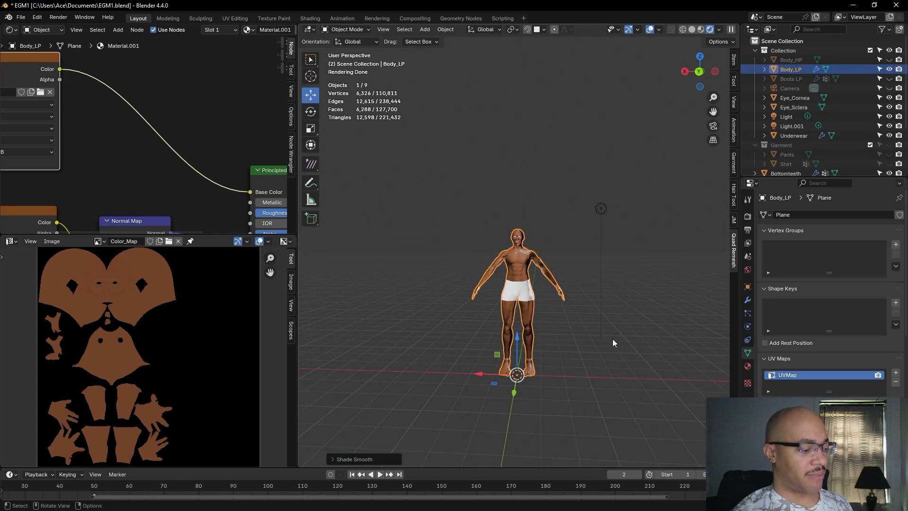
{"action": "scroll", "coordinate": [615, 341], "scroll_direction": "up", "scroll_amount": 4}
{"action": "scroll", "coordinate": [615, 337], "scroll_direction": "up", "scroll_amount": 4}
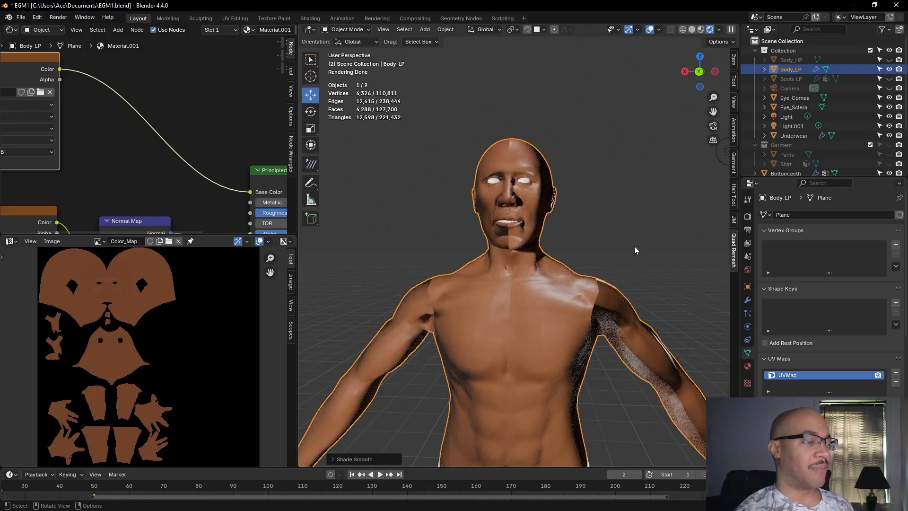
{"action": "scroll", "coordinate": [633, 246], "scroll_direction": "down", "scroll_amount": 6}
{"action": "middle_click_drag", "start_coordinate": [643, 303], "coordinate": [640, 302]}
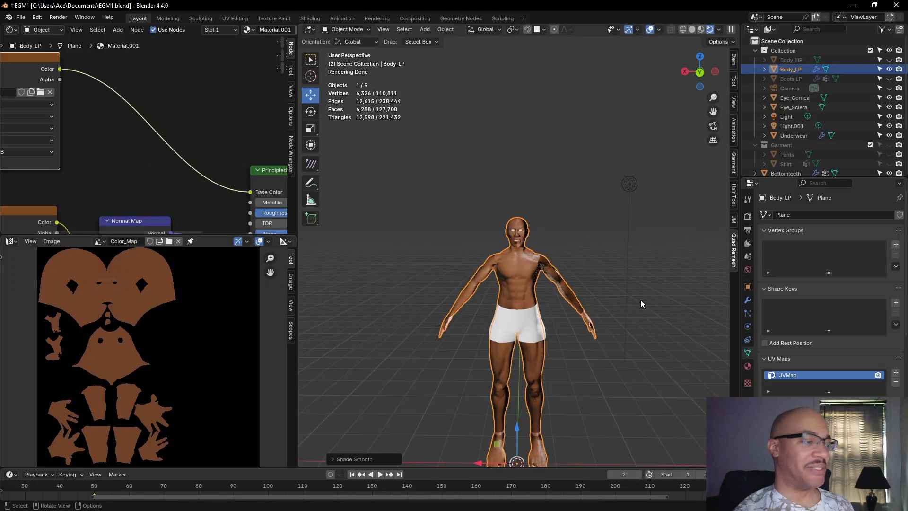
{"action": "scroll", "coordinate": [641, 303], "scroll_direction": "up", "scroll_amount": 4}
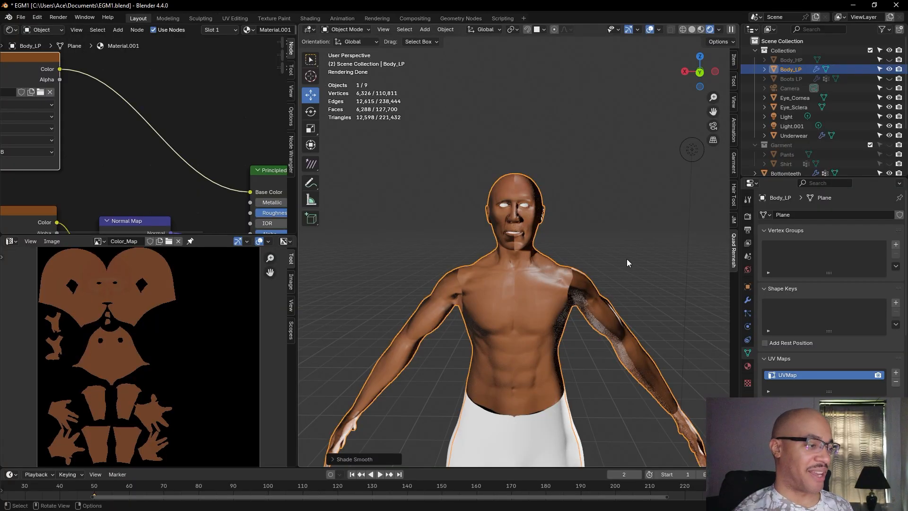
{"action": "scroll", "coordinate": [625, 241], "scroll_direction": "down", "scroll_amount": 4}
{"action": "mouse_move", "coordinate": [623, 243]}
{"action": "middle_mouse_down"}
{"action": "mouse_move", "coordinate": [583, 242]}
{"action": "mouse_move", "coordinate": [624, 243]}
{"action": "mouse_move", "coordinate": [617, 245]}
{"action": "middle_mouse_up"}
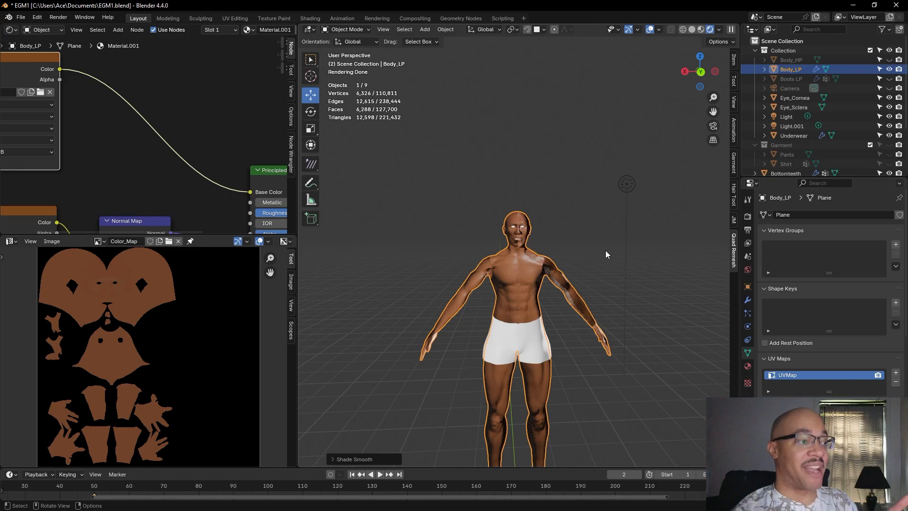
{"action": "middle_click_drag", "start_coordinate": [605, 254], "coordinate": [614, 271], "text": "ctrl"}
{"action": "scroll", "coordinate": [664, 265], "scroll_direction": "down", "scroll_amount": 4}
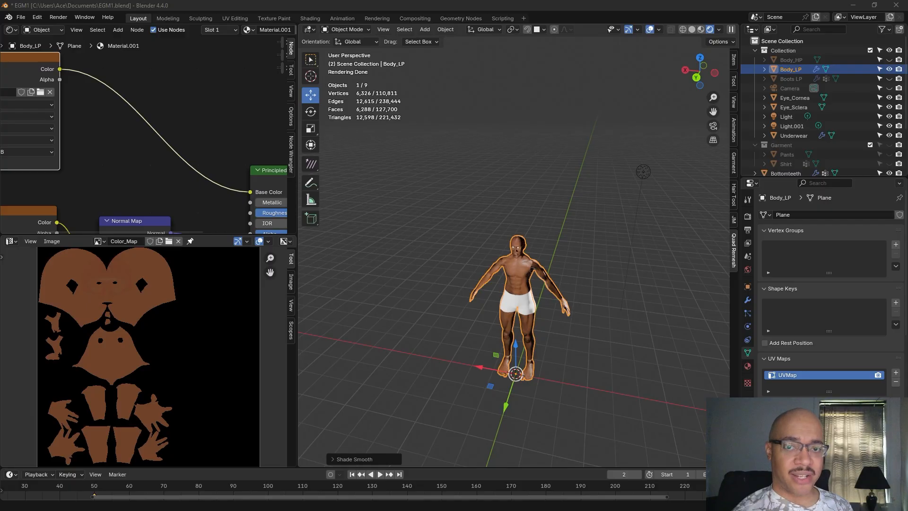
- Switch to the browser for the chiaroscuro painting image results, set its window aside and return to Blender
{"action": "key", "text": "alt+Tab"}
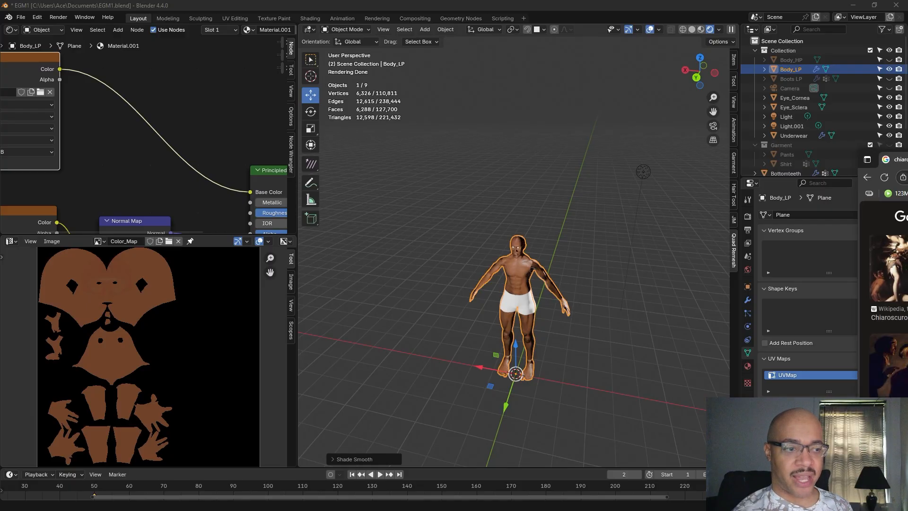
{"action": "mouse_move", "coordinate": [907, 160]}
{"action": "left_mouse_down"}
{"action": "mouse_move", "coordinate": [832, 126]}
{"action": "mouse_move", "coordinate": [907, 159]}
{"action": "left_mouse_up"}
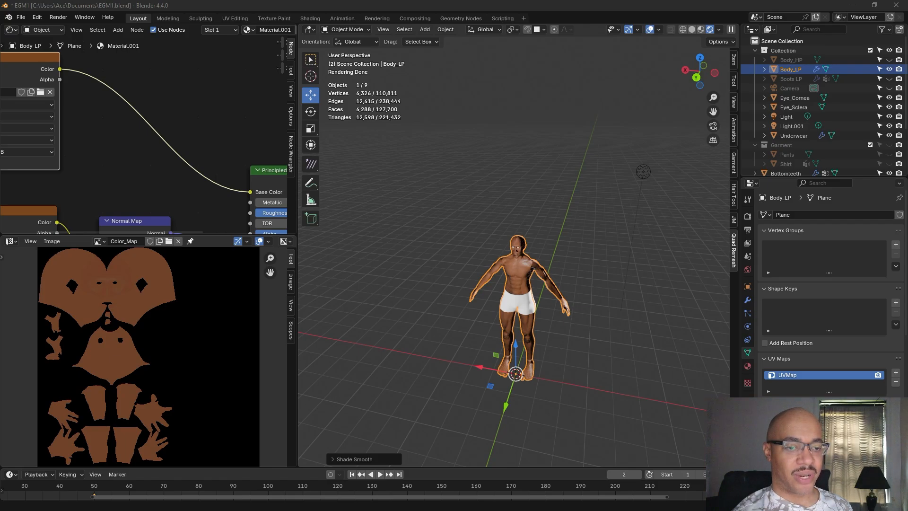
{"action": "key", "text": "alt+Tab"}
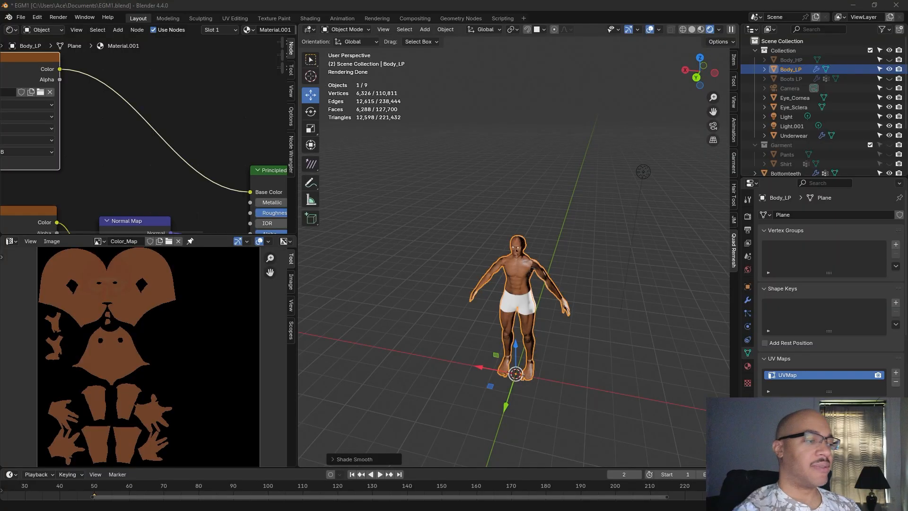
- Select the point light named Light near the character and shift its position beside the body
{"action": "scroll", "coordinate": [581, 281], "scroll_direction": "up", "scroll_amount": 6}
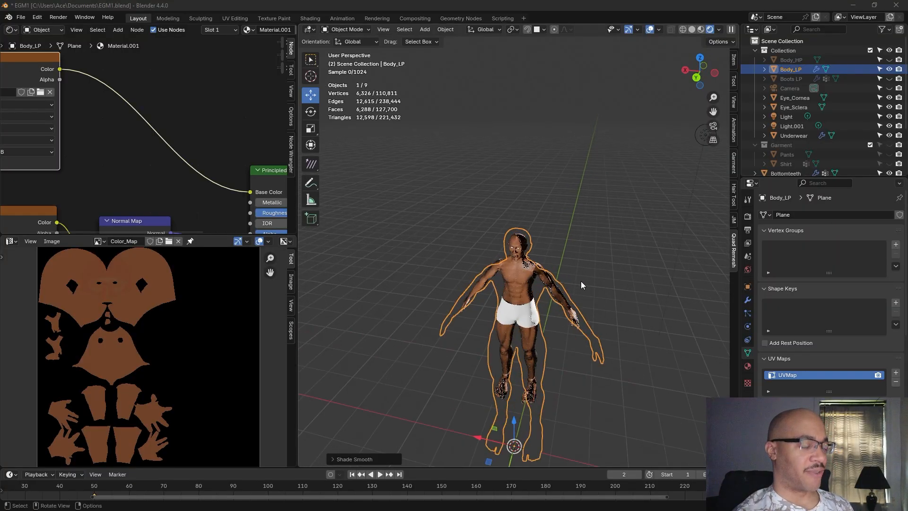
{"action": "middle_click_drag", "start_coordinate": [602, 283], "coordinate": [609, 246]}
{"action": "scroll", "coordinate": [621, 239], "scroll_direction": "down", "scroll_amount": 5}
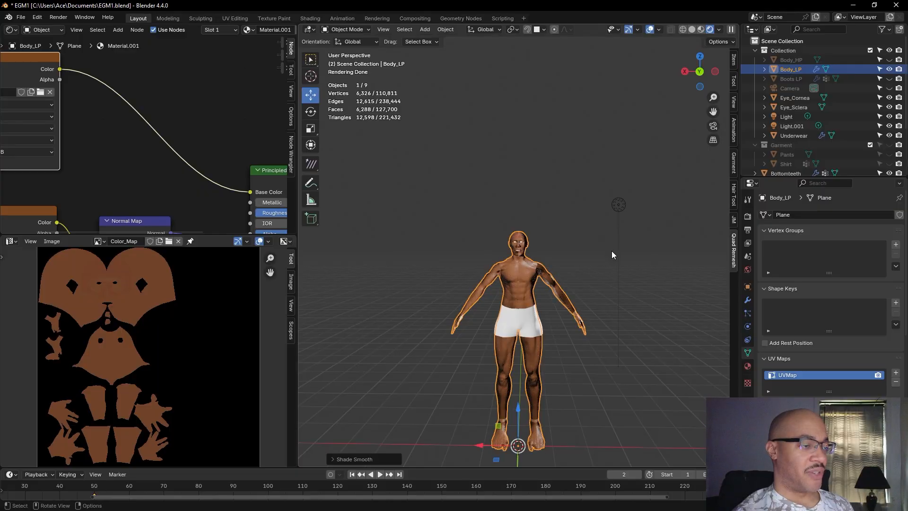
{"action": "scroll", "coordinate": [591, 240], "scroll_direction": "up", "scroll_amount": 4}
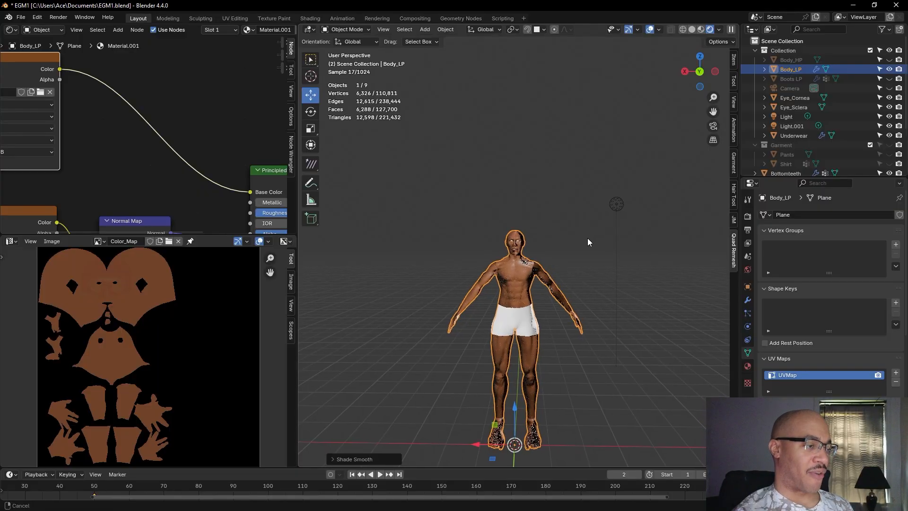
{"action": "scroll", "coordinate": [586, 215], "scroll_direction": "up", "scroll_amount": 1}
{"action": "middle_click_drag", "start_coordinate": [593, 175], "coordinate": [610, 205], "text": "shift"}
{"action": "scroll", "coordinate": [611, 235], "scroll_direction": "down", "scroll_amount": 5}
{"action": "left_click", "coordinate": [611, 174]}
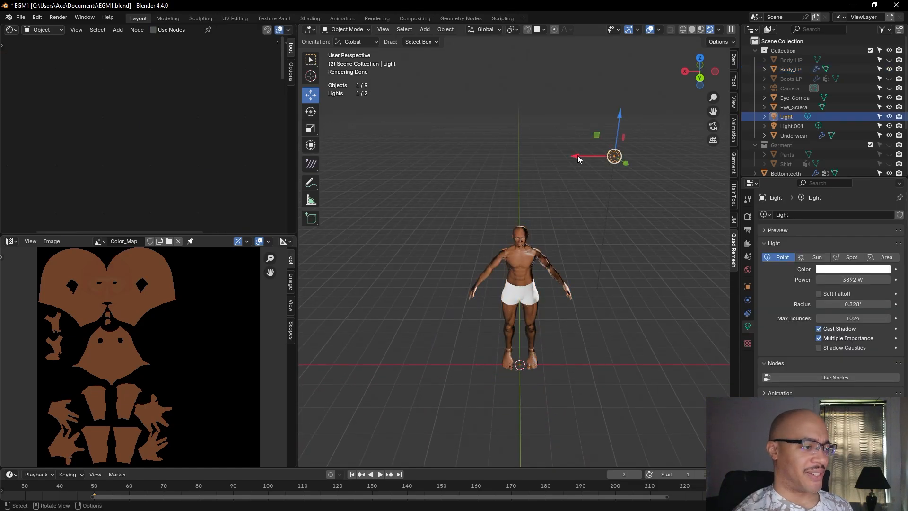
{"action": "left_click", "coordinate": [700, 85]}
{"action": "left_click_drag", "start_coordinate": [609, 182], "coordinate": [631, 183]}
{"action": "middle_click_drag", "start_coordinate": [620, 211], "coordinate": [564, 249]}
{"action": "left_click", "coordinate": [563, 248]}
- Move Light along the Y axis toward the front of the character
{"action": "middle_click_drag", "start_coordinate": [615, 232], "coordinate": [492, 232]}
{"action": "scroll", "coordinate": [635, 244], "scroll_direction": "down", "scroll_amount": 3}
{"action": "left_click", "coordinate": [548, 189]}
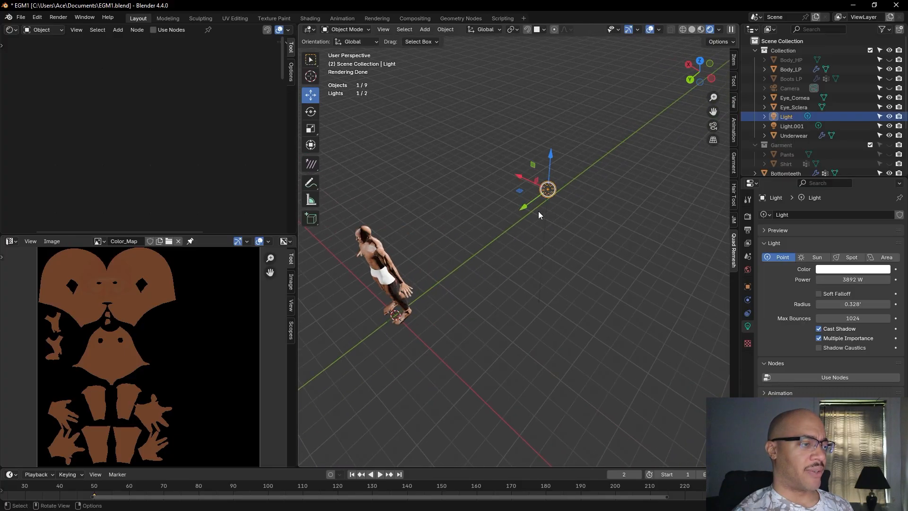
{"action": "left_click_drag", "start_coordinate": [524, 211], "coordinate": [495, 235]}
{"action": "middle_click_drag", "start_coordinate": [495, 235], "coordinate": [518, 266]}
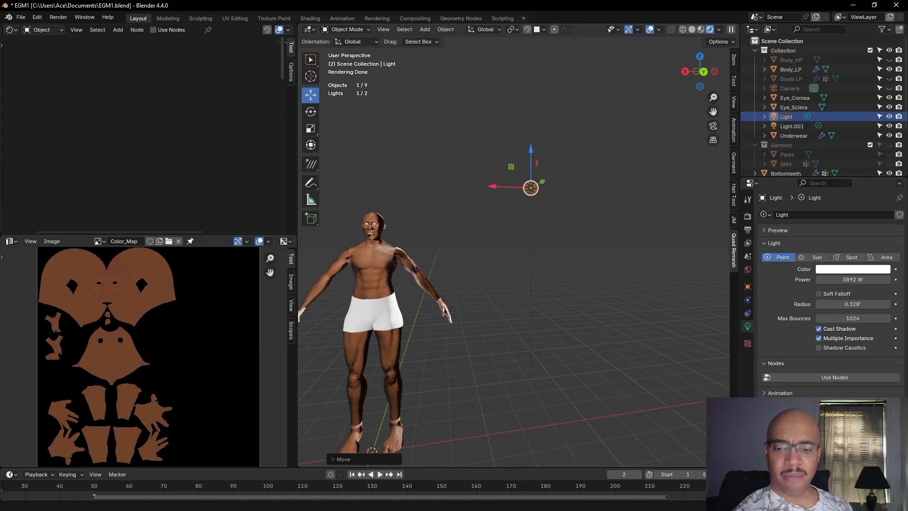
- Select the second point light, Light.001, and move it along the X axis closer to the character
{"action": "middle_click_drag", "start_coordinate": [529, 399], "coordinate": [549, 363]}
{"action": "scroll", "coordinate": [539, 338], "scroll_direction": "down", "scroll_amount": 4}
{"action": "scroll", "coordinate": [492, 283], "scroll_direction": "down", "scroll_amount": 3}
{"action": "left_click", "coordinate": [468, 242]}
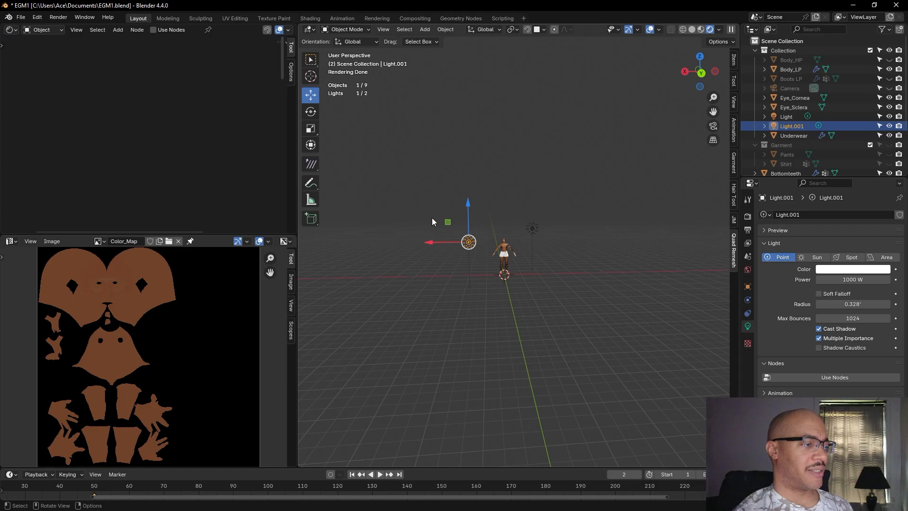
{"action": "left_click_drag", "start_coordinate": [429, 244], "coordinate": [447, 244]}
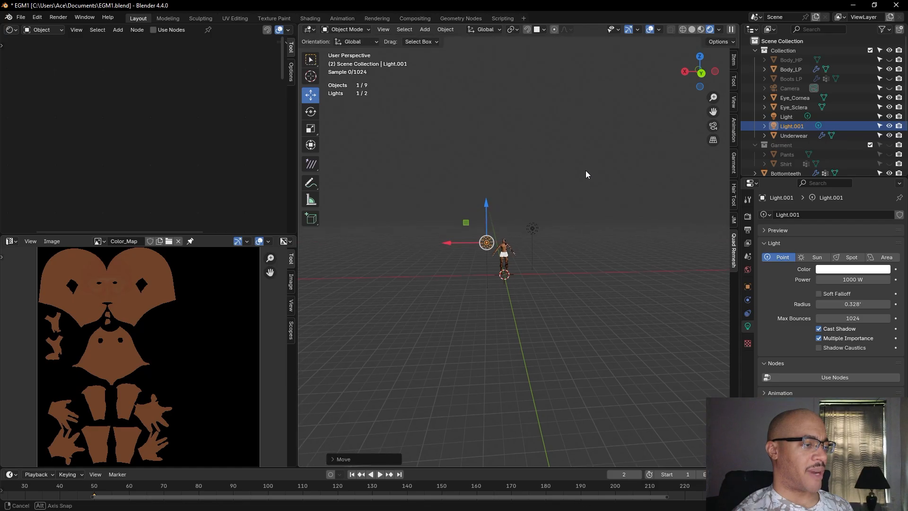
- Reposition Light.001 along the Y axis and check how it lights the character's body
{"action": "middle_click_drag", "start_coordinate": [585, 169], "coordinate": [498, 245]}
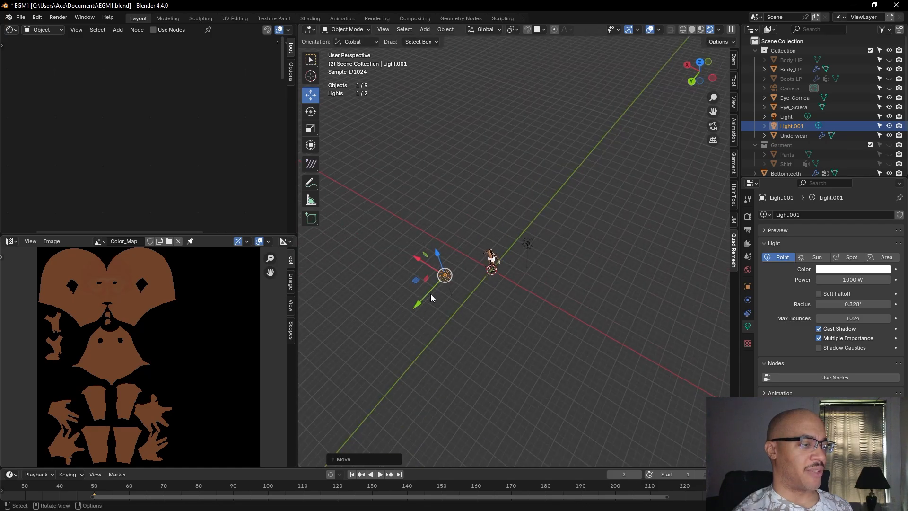
{"action": "left_click_drag", "start_coordinate": [419, 305], "coordinate": [421, 244]}
{"action": "middle_click_drag", "start_coordinate": [515, 336], "coordinate": [541, 335]}
{"action": "scroll", "coordinate": [547, 317], "scroll_direction": "up", "scroll_amount": 5}
{"action": "scroll", "coordinate": [573, 344], "scroll_direction": "up", "scroll_amount": 6}
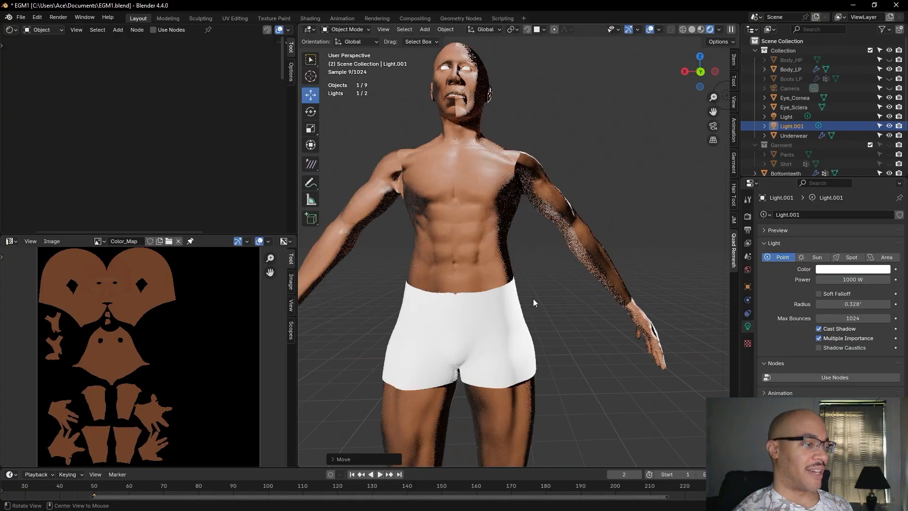
- Move Light.001 along the X axis farther away from the character and check the face and chest shading
{"action": "scroll", "coordinate": [546, 321], "scroll_direction": "down", "scroll_amount": 9}
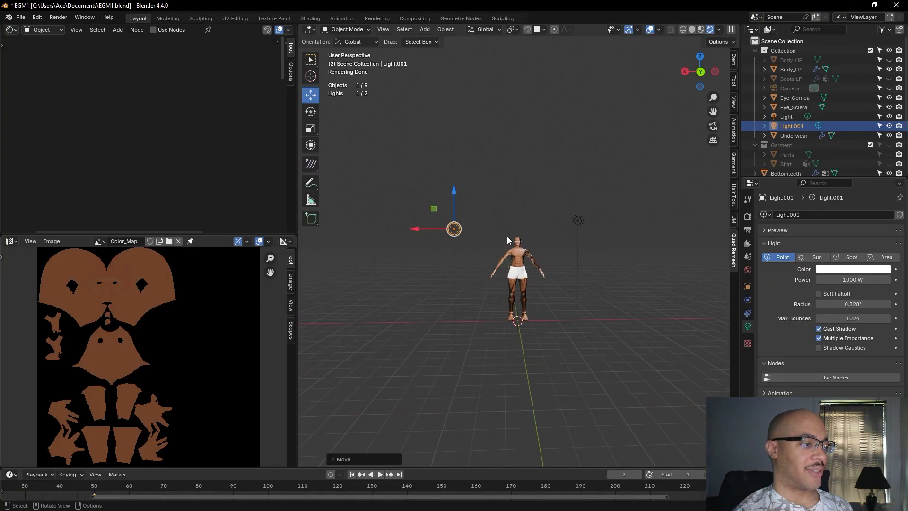
{"action": "left_click_drag", "start_coordinate": [411, 229], "coordinate": [321, 229]}
{"action": "scroll", "coordinate": [572, 279], "scroll_direction": "up", "scroll_amount": 6}
{"action": "scroll", "coordinate": [554, 339], "scroll_direction": "down", "scroll_amount": 1}
{"action": "scroll", "coordinate": [538, 220], "scroll_direction": "up", "scroll_amount": 6}
{"action": "scroll", "coordinate": [623, 218], "scroll_direction": "down", "scroll_amount": 5}
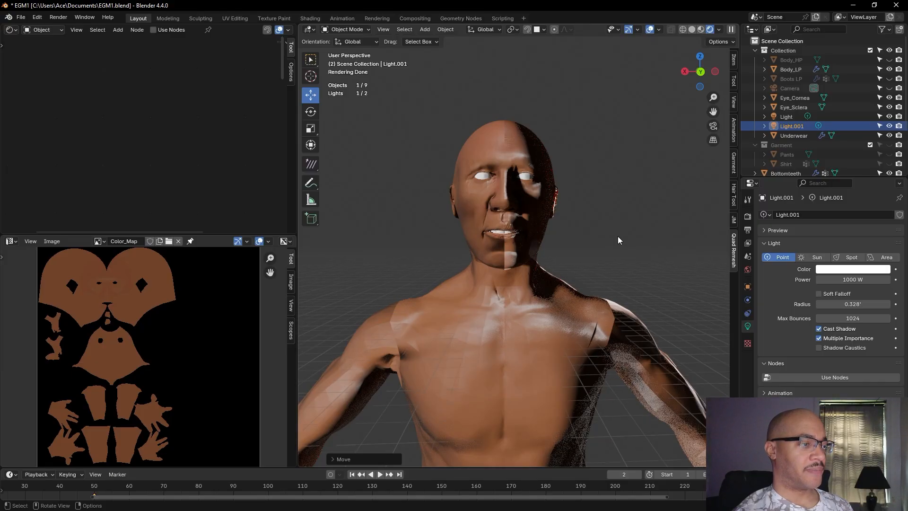
- Select Light again, shift it beside the character and inspect the shadows on the face and torso
{"action": "scroll", "coordinate": [618, 237], "scroll_direction": "down", "scroll_amount": 6}
{"action": "left_click", "coordinate": [635, 192]}
{"action": "left_click_drag", "start_coordinate": [664, 189], "coordinate": [505, 228]}
{"action": "scroll", "coordinate": [580, 266], "scroll_direction": "up", "scroll_amount": 4}
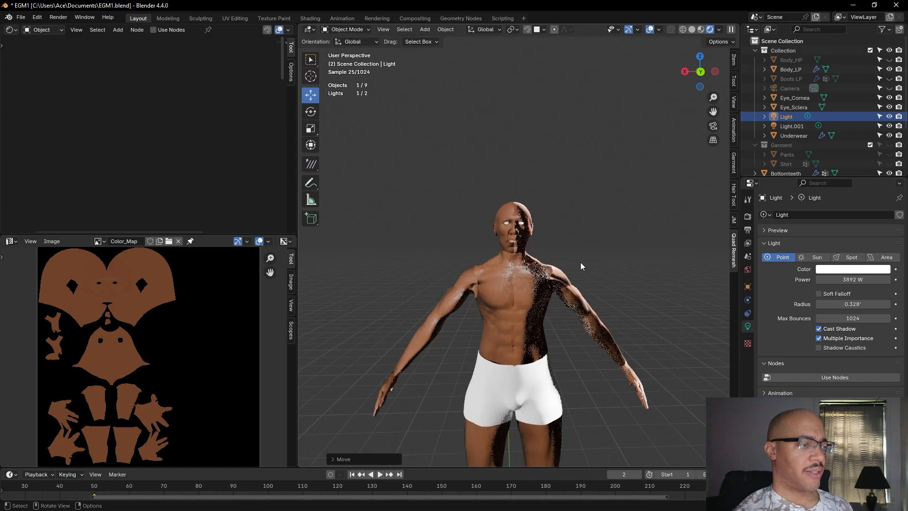
{"action": "scroll", "coordinate": [581, 262], "scroll_direction": "up", "scroll_amount": 5}
{"action": "left_click", "coordinate": [615, 240]}
{"action": "middle_click_drag", "start_coordinate": [615, 240], "coordinate": [641, 256]}
{"action": "scroll", "coordinate": [643, 279], "scroll_direction": "up", "scroll_amount": 3}
{"action": "scroll", "coordinate": [645, 284], "scroll_direction": "down", "scroll_amount": 8}
{"action": "scroll", "coordinate": [649, 279], "scroll_direction": "down", "scroll_amount": 3}
{"action": "scroll", "coordinate": [629, 268], "scroll_direction": "down", "scroll_amount": 3}
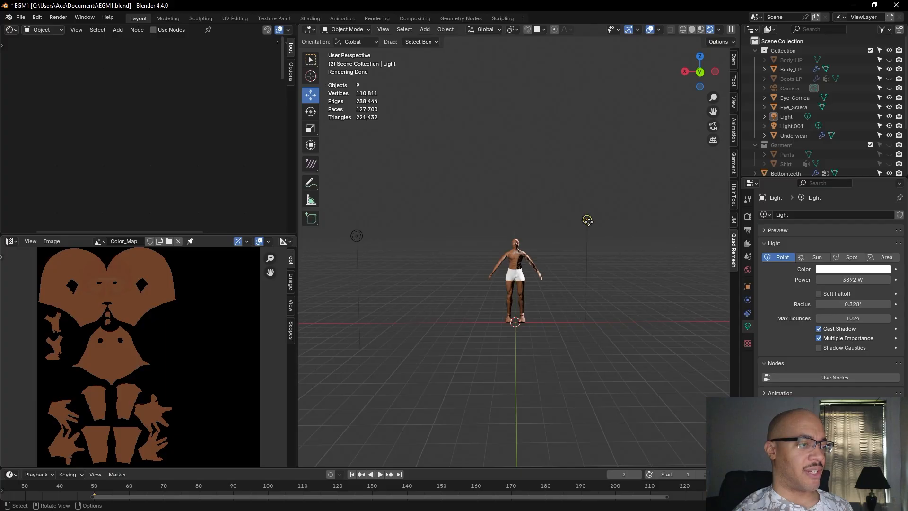
- Move Light along the Y axis to the character's front so both sides of the face are lit
{"action": "left_click", "coordinate": [578, 215]}
{"action": "middle_click_drag", "start_coordinate": [657, 272], "coordinate": [631, 230]}
{"action": "left_click_drag", "start_coordinate": [621, 223], "coordinate": [667, 240]}
{"action": "scroll", "coordinate": [610, 269], "scroll_direction": "up", "scroll_amount": 8}
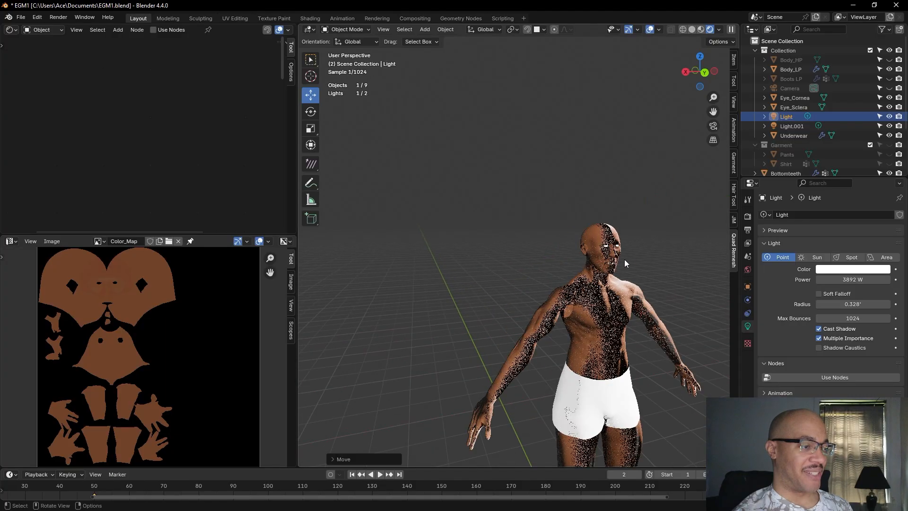
{"action": "scroll", "coordinate": [632, 241], "scroll_direction": "up", "scroll_amount": 6}
{"action": "mouse_move", "coordinate": [634, 244]}
{"action": "middle_mouse_down"}
{"action": "mouse_move", "coordinate": [625, 223]}
{"action": "mouse_move", "coordinate": [626, 257]}
{"action": "mouse_move", "coordinate": [620, 237]}
{"action": "middle_mouse_up"}
{"action": "scroll", "coordinate": [636, 256], "scroll_direction": "up", "scroll_amount": 1}
{"action": "scroll", "coordinate": [620, 257], "scroll_direction": "down", "scroll_amount": 1}
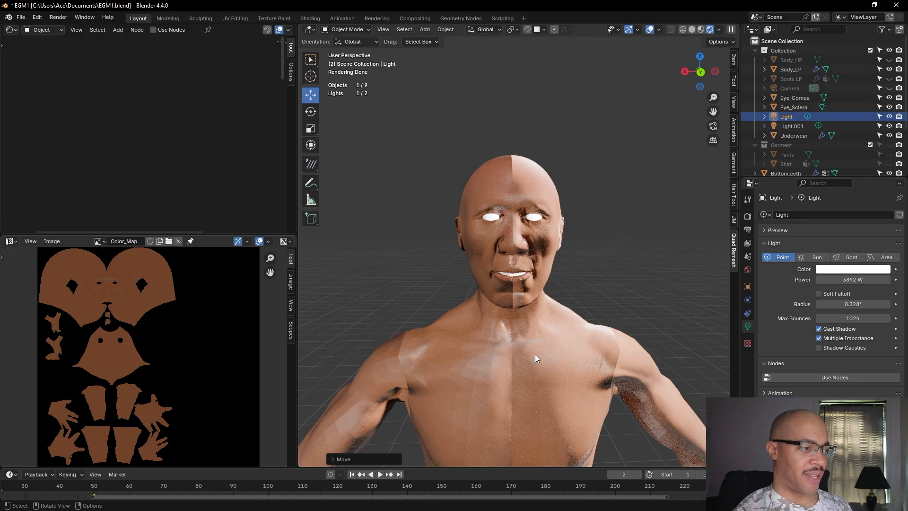
- Select Body_LP and switch it to Texture Paint mode
{"action": "scroll", "coordinate": [535, 353], "scroll_direction": "down", "scroll_amount": 5}
{"action": "scroll", "coordinate": [535, 350], "scroll_direction": "up", "scroll_amount": 5}
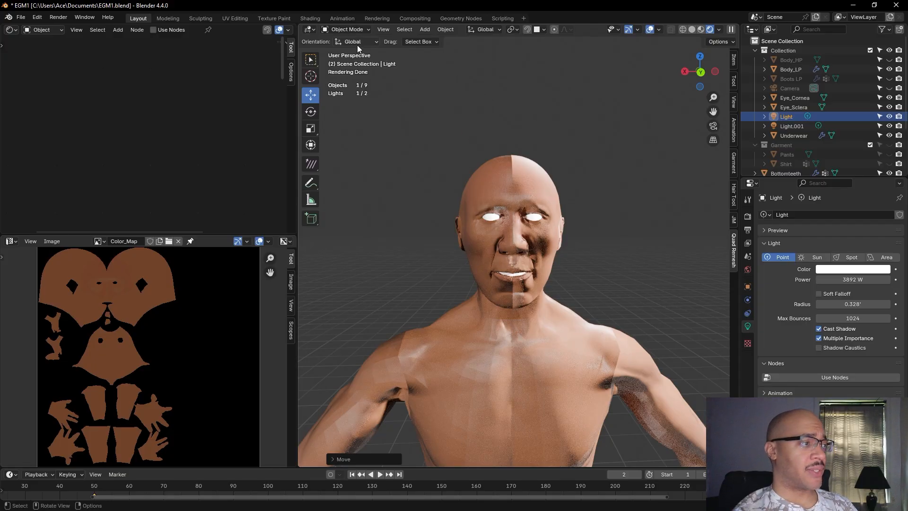
{"action": "left_click", "coordinate": [343, 31]}
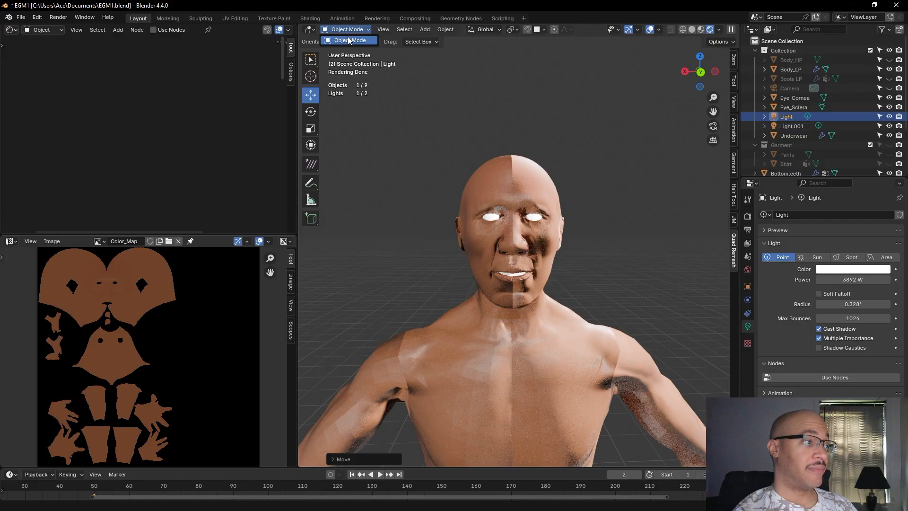
{"action": "left_click", "coordinate": [461, 116]}
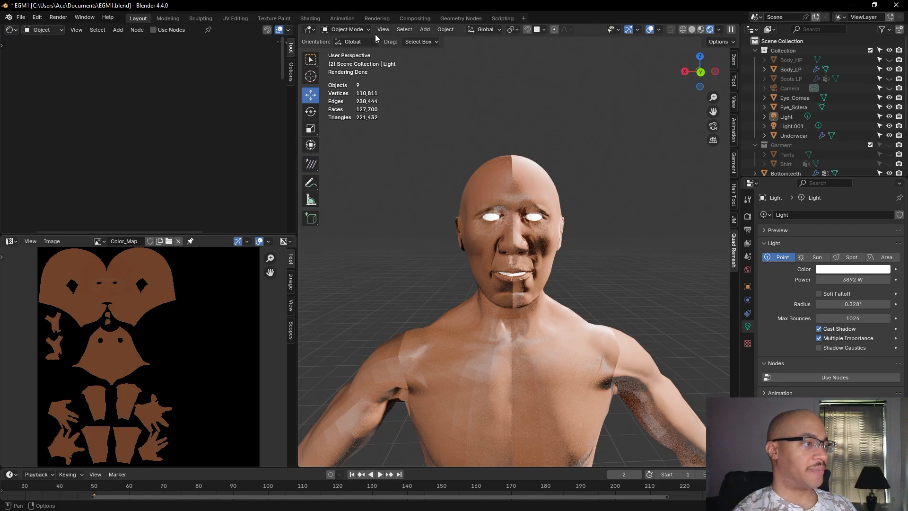
{"action": "left_click", "coordinate": [793, 69]}
{"action": "left_click", "coordinate": [350, 29]}
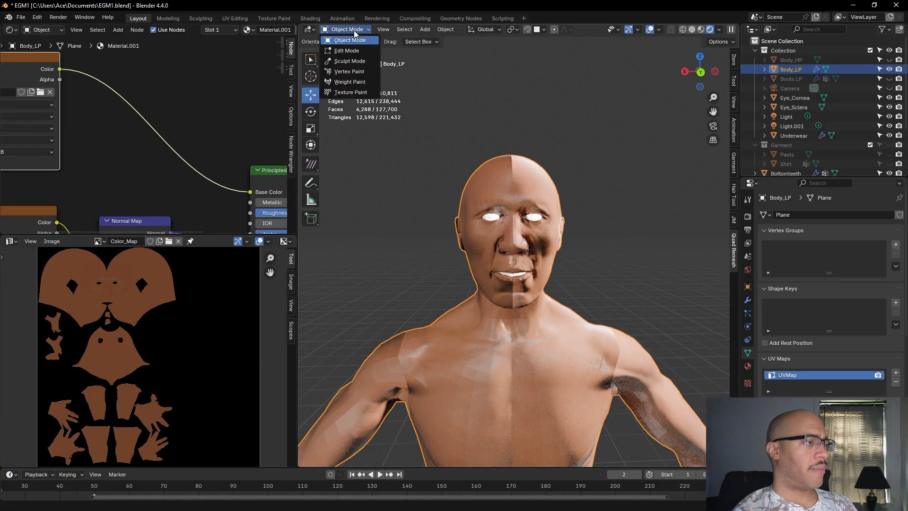
{"action": "left_click", "coordinate": [350, 92]}
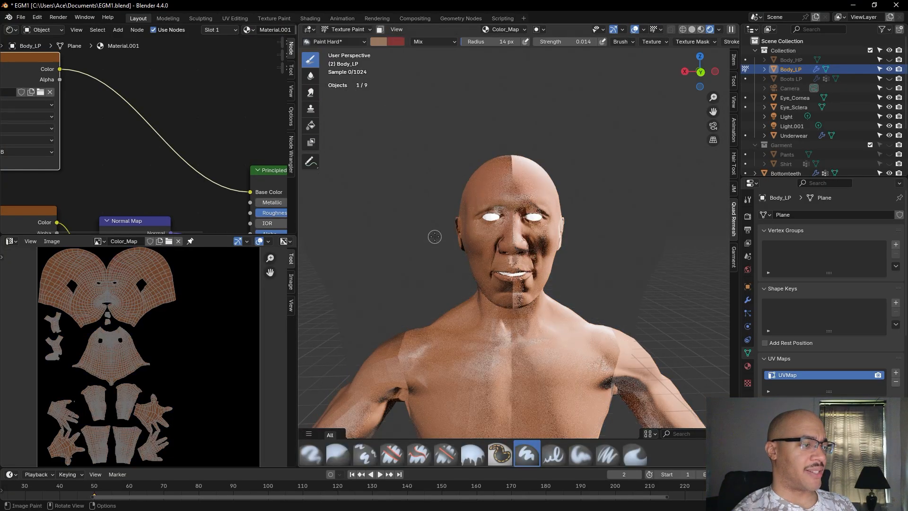
{"action": "scroll", "coordinate": [432, 238], "scroll_direction": "up", "scroll_amount": 7}
{"action": "scroll", "coordinate": [427, 243], "scroll_direction": "down", "scroll_amount": 7}
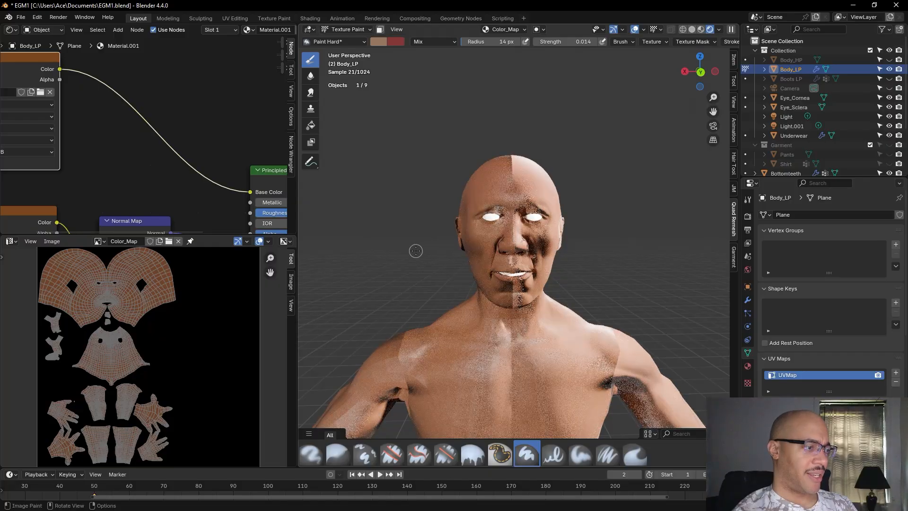
- Return Body_LP from Texture Paint to Object Mode with the whole character in view
{"action": "scroll", "coordinate": [585, 223], "scroll_direction": "down", "scroll_amount": 8}
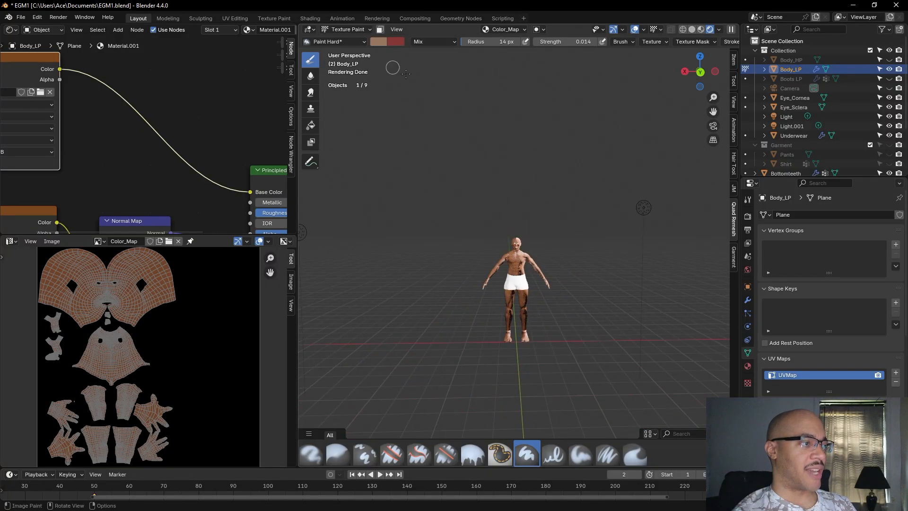
{"action": "left_click", "coordinate": [347, 30]}
{"action": "left_click", "coordinate": [349, 39]}
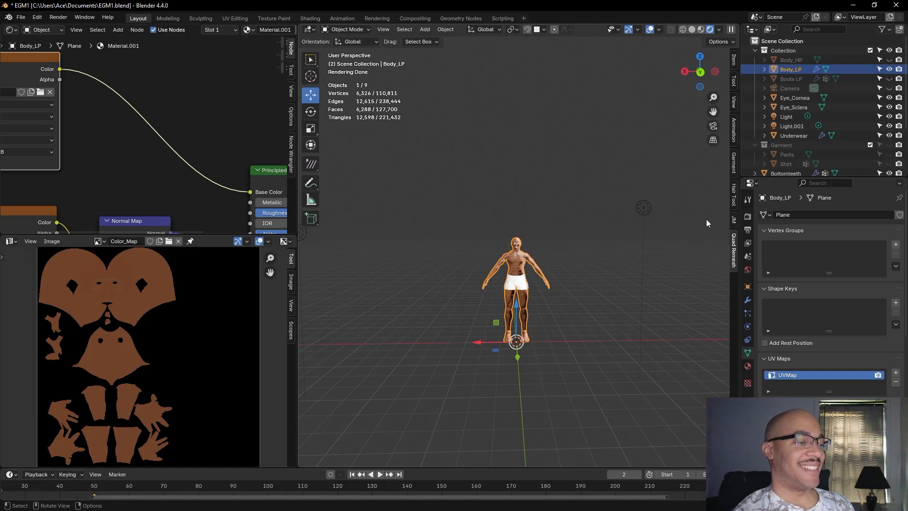
- Select Light and, in the Left Orthographic view, lower it along Z to about the height of Light.001
{"action": "left_click", "coordinate": [644, 208]}
{"action": "middle_click_drag", "start_coordinate": [644, 208], "coordinate": [594, 167]}
{"action": "left_click", "coordinate": [695, 69]}
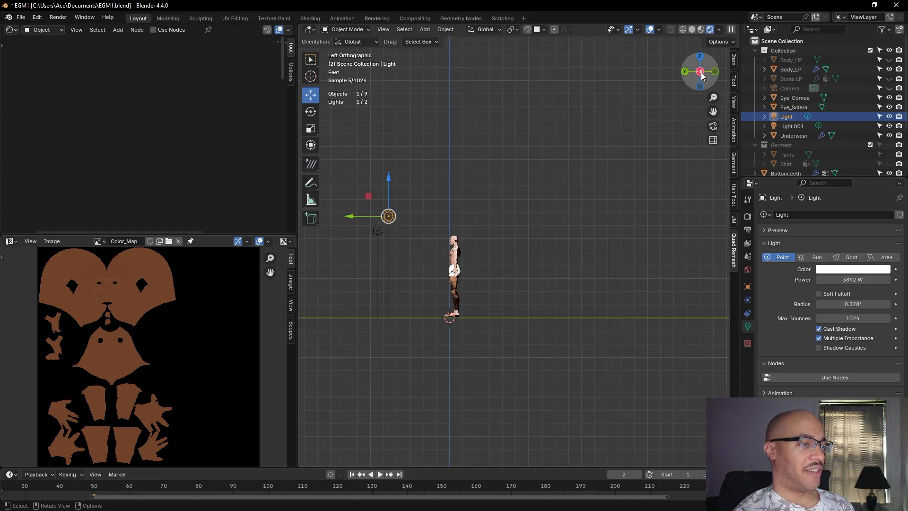
{"action": "left_click_drag", "start_coordinate": [389, 177], "coordinate": [388, 191]}
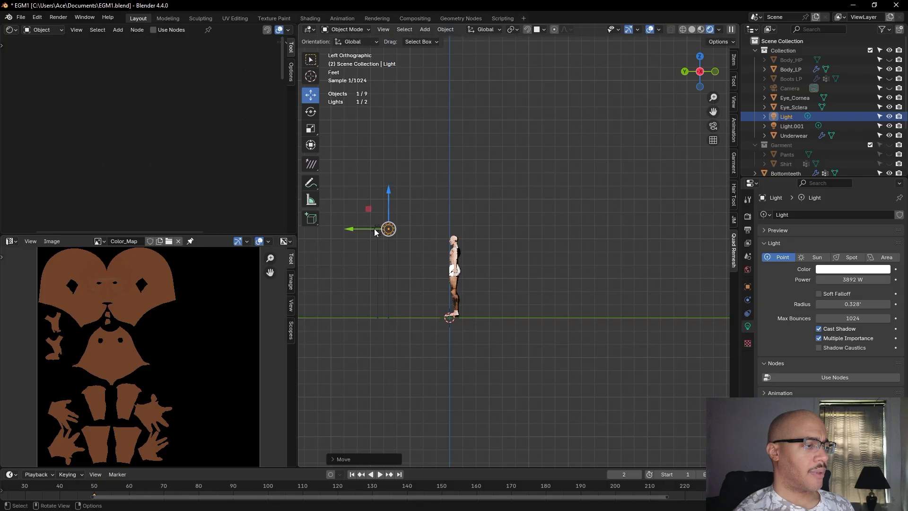
- Reselect Light and move it along Y slightly farther out in front of the character
{"action": "left_click", "coordinate": [349, 225]}
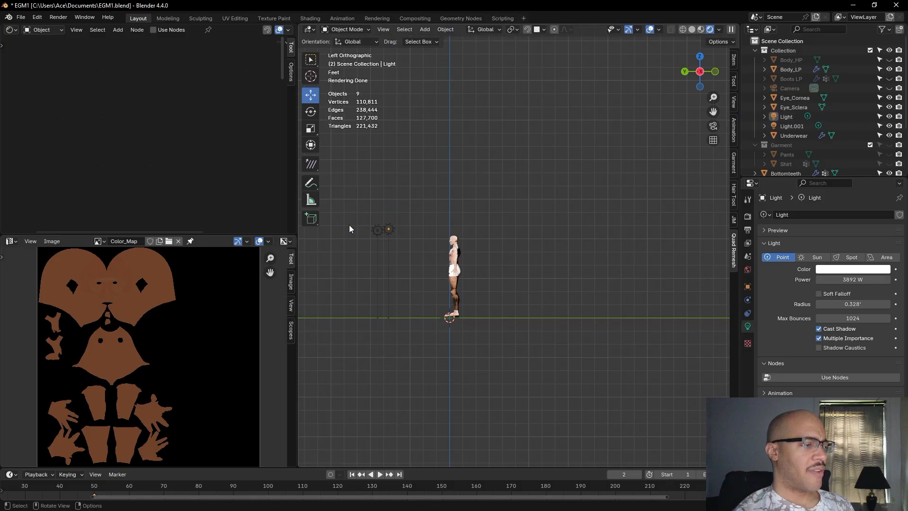
{"action": "left_click", "coordinate": [389, 229]}
{"action": "left_click_drag", "start_coordinate": [349, 228], "coordinate": [334, 227]}
- Examine in perspective how the repositioned Light shades the character's face, chest and arms
{"action": "middle_click_drag", "start_coordinate": [341, 192], "coordinate": [438, 196]}
{"action": "middle_click_drag", "start_coordinate": [520, 359], "coordinate": [557, 339]}
{"action": "scroll", "coordinate": [576, 294], "scroll_direction": "up", "scroll_amount": 15}
{"action": "scroll", "coordinate": [577, 277], "scroll_direction": "down", "scroll_amount": 15}
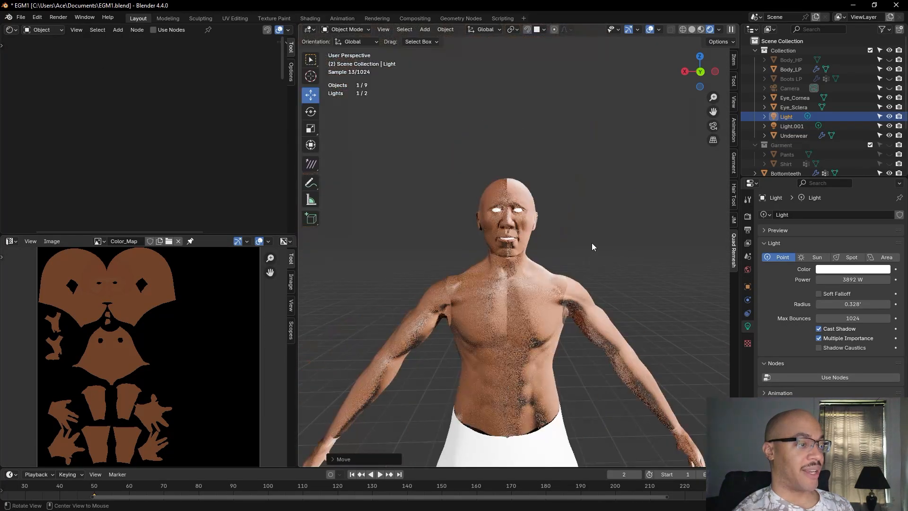
{"action": "scroll", "coordinate": [587, 229], "scroll_direction": "up", "scroll_amount": 5}
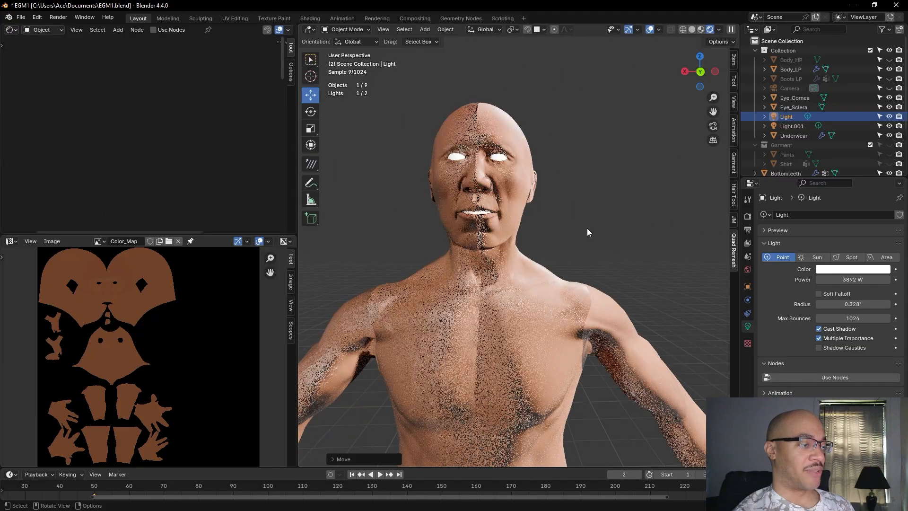
{"action": "scroll", "coordinate": [590, 232], "scroll_direction": "down", "scroll_amount": 3}
{"action": "scroll", "coordinate": [597, 251], "scroll_direction": "up", "scroll_amount": 3}
{"action": "scroll", "coordinate": [600, 257], "scroll_direction": "down", "scroll_amount": 2}
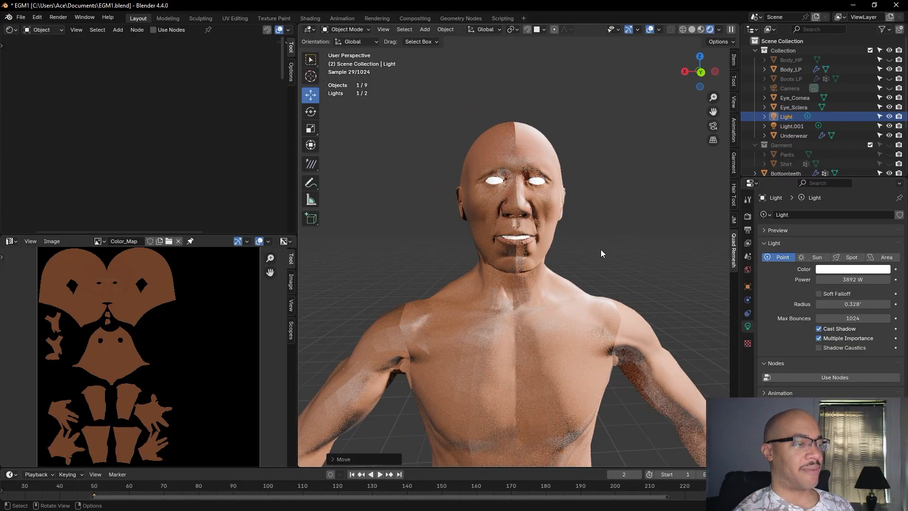
{"action": "scroll", "coordinate": [600, 249], "scroll_direction": "up", "scroll_amount": 4}
{"action": "scroll", "coordinate": [600, 246], "scroll_direction": "down", "scroll_amount": 4}
{"action": "scroll", "coordinate": [602, 246], "scroll_direction": "up", "scroll_amount": 1, "text": "ctrl"}
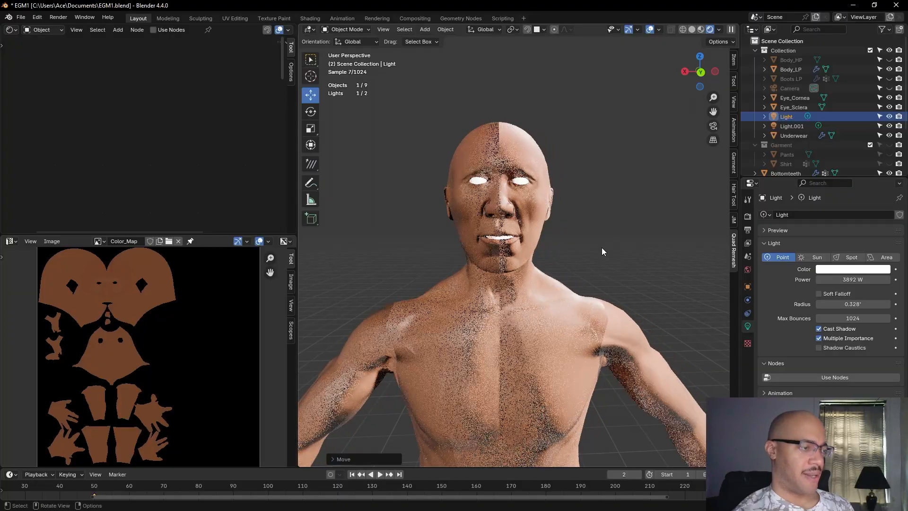
{"action": "middle_click_drag", "start_coordinate": [599, 248], "coordinate": [606, 251]}
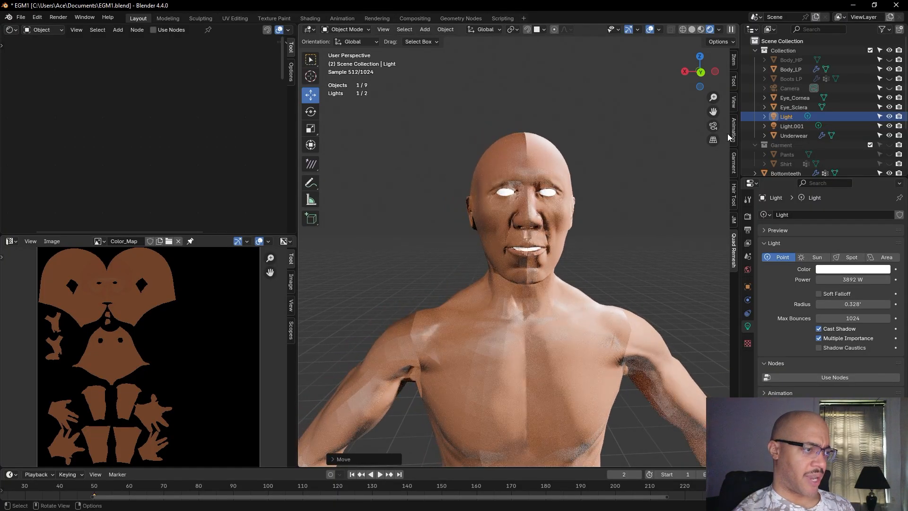
- Look at the face straight on in the Back Orthographic view to compare the shading on its two halves
{"action": "left_click", "coordinate": [700, 72]}
{"action": "scroll", "coordinate": [632, 215], "scroll_direction": "up", "scroll_amount": 8}
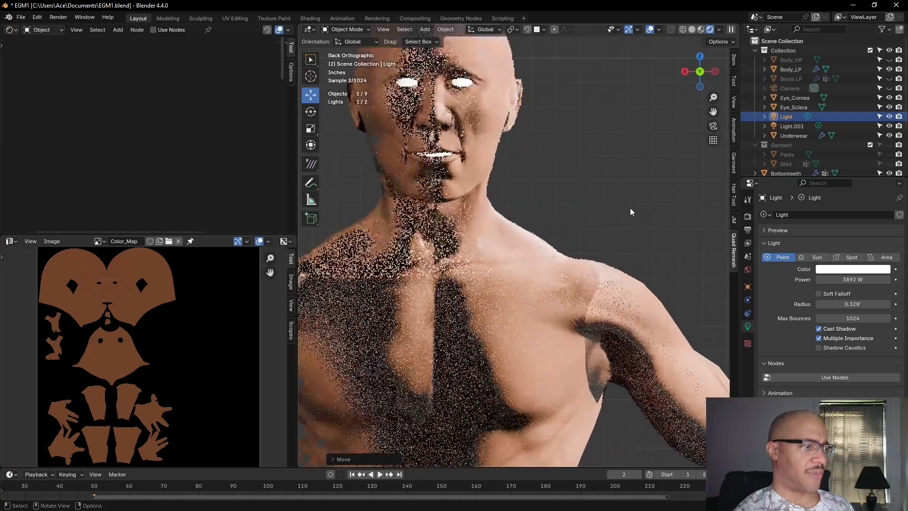
{"action": "middle_click_drag", "start_coordinate": [635, 245], "coordinate": [697, 337], "text": "shift"}
{"action": "scroll", "coordinate": [685, 324], "scroll_direction": "up", "scroll_amount": 2}
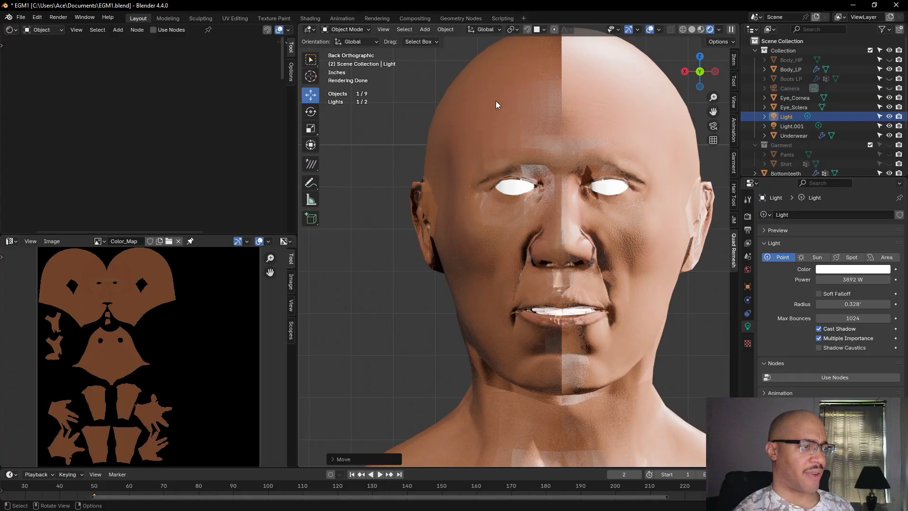
{"action": "scroll", "coordinate": [677, 322], "scroll_direction": "down", "scroll_amount": 6}
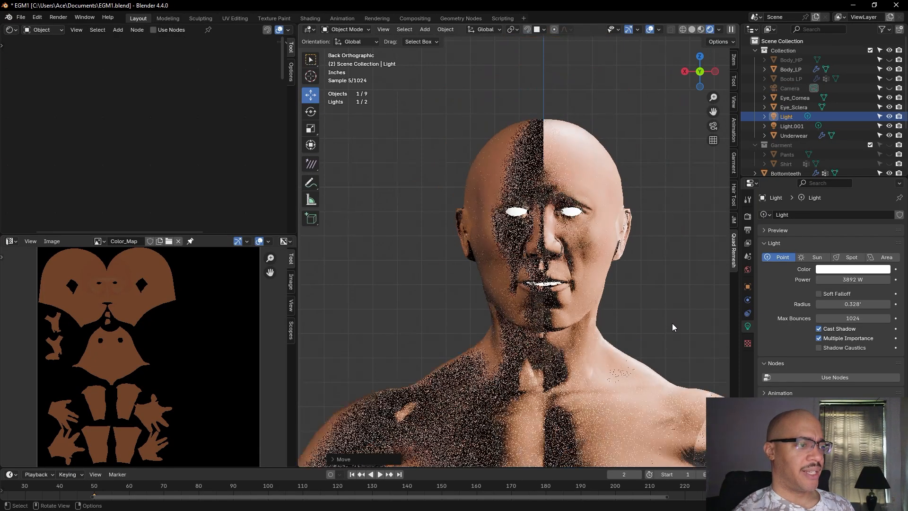
- Set Light's power to 1000 W and deselect it
{"action": "left_click", "coordinate": [850, 279]}
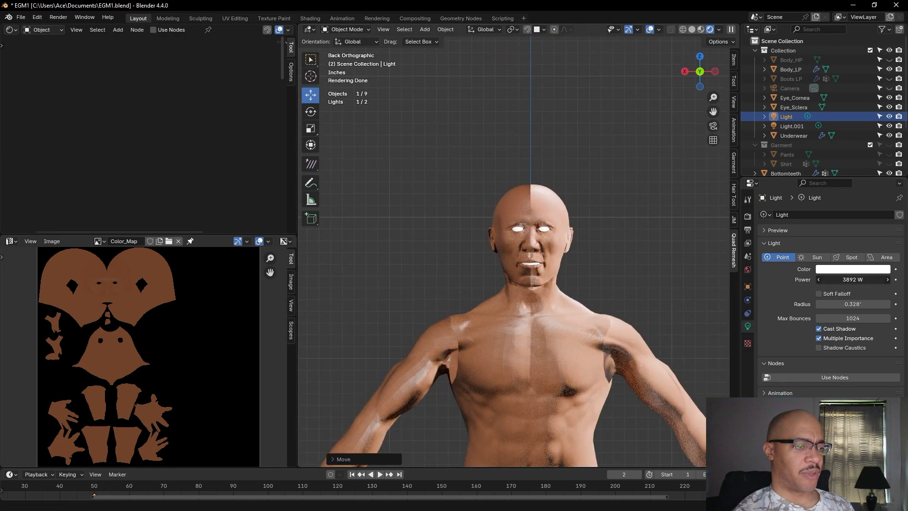
{"action": "type", "text": "1000"}
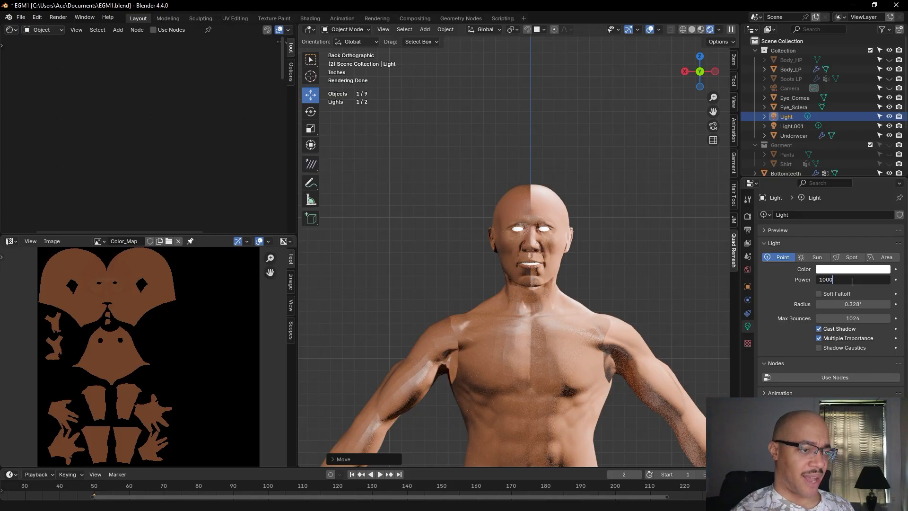
{"action": "key", "text": "Return"}
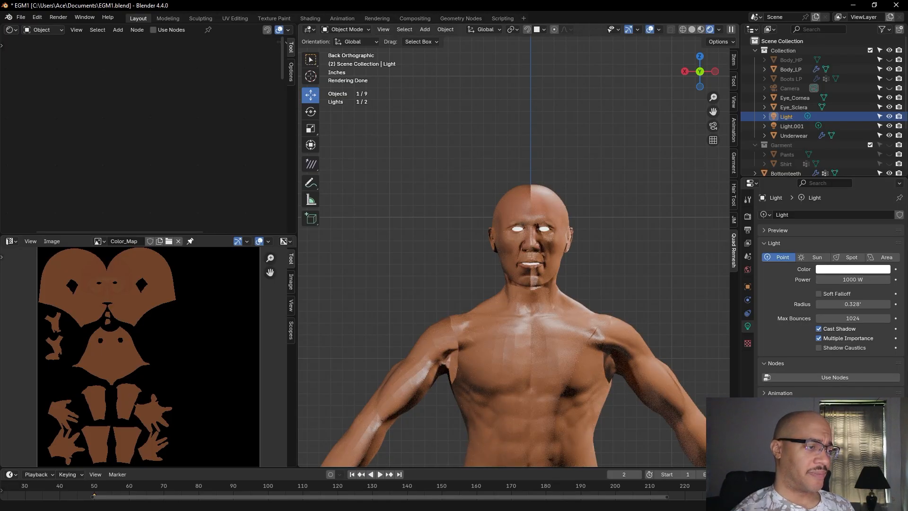
{"action": "left_click", "coordinate": [641, 154]}
- Examine the face, neck and chest under the dimmed light, both straight on and in perspective
{"action": "scroll", "coordinate": [669, 228], "scroll_direction": "up", "scroll_amount": 3}
{"action": "scroll", "coordinate": [674, 233], "scroll_direction": "up", "scroll_amount": 2}
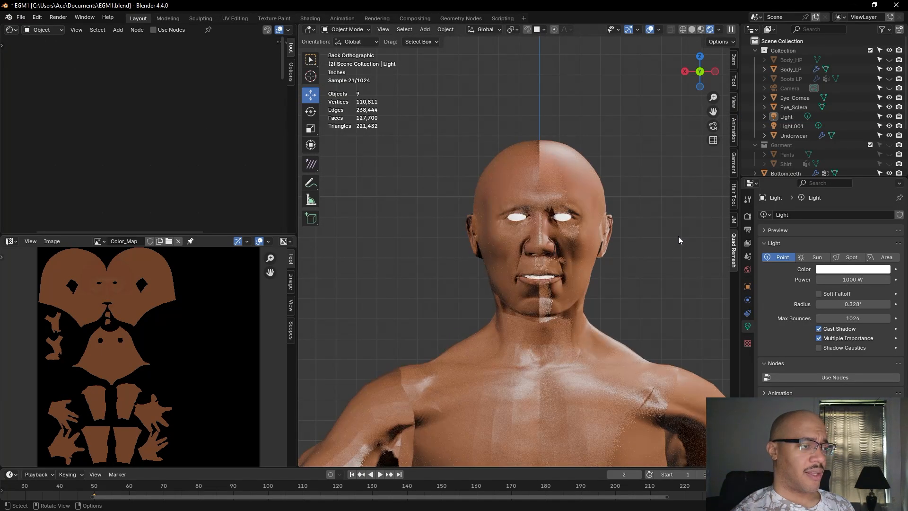
{"action": "scroll", "coordinate": [650, 286], "scroll_direction": "down", "scroll_amount": 2}
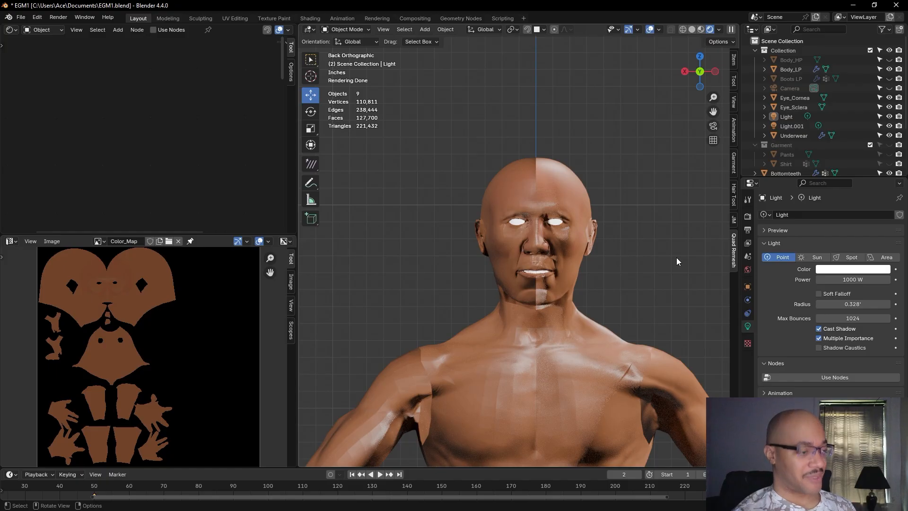
{"action": "scroll", "coordinate": [668, 280], "scroll_direction": "up", "scroll_amount": 2}
{"action": "middle_click_drag", "start_coordinate": [668, 285], "coordinate": [634, 282], "text": "shift"}
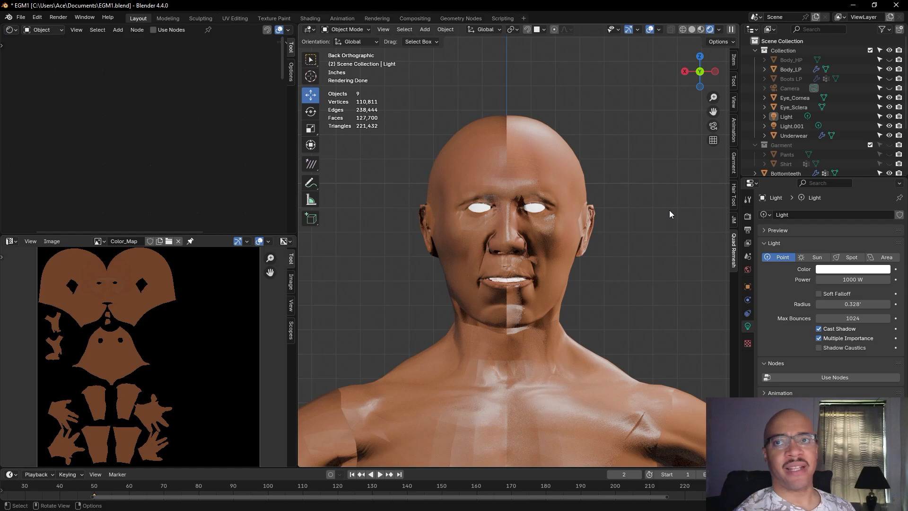
{"action": "left_click", "coordinate": [679, 233]}
{"action": "left_click", "coordinate": [671, 262]}
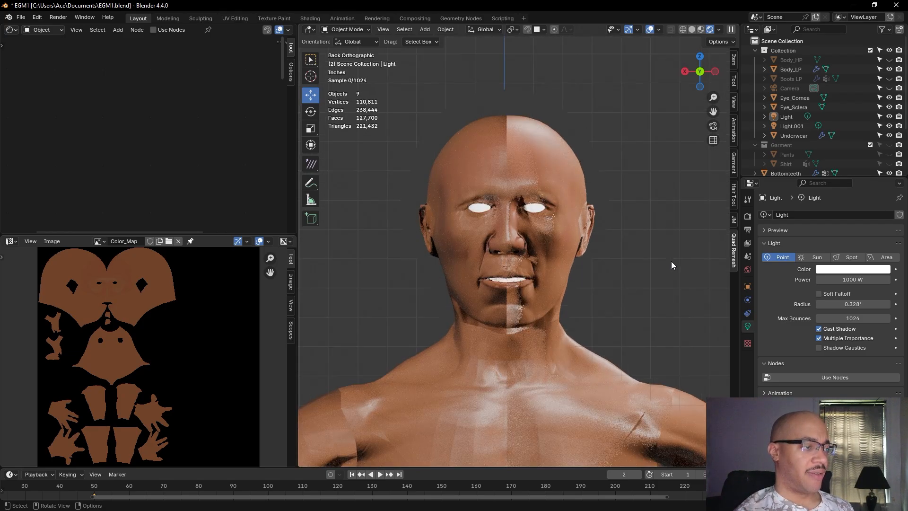
{"action": "middle_click_drag", "start_coordinate": [679, 259], "coordinate": [669, 261]}
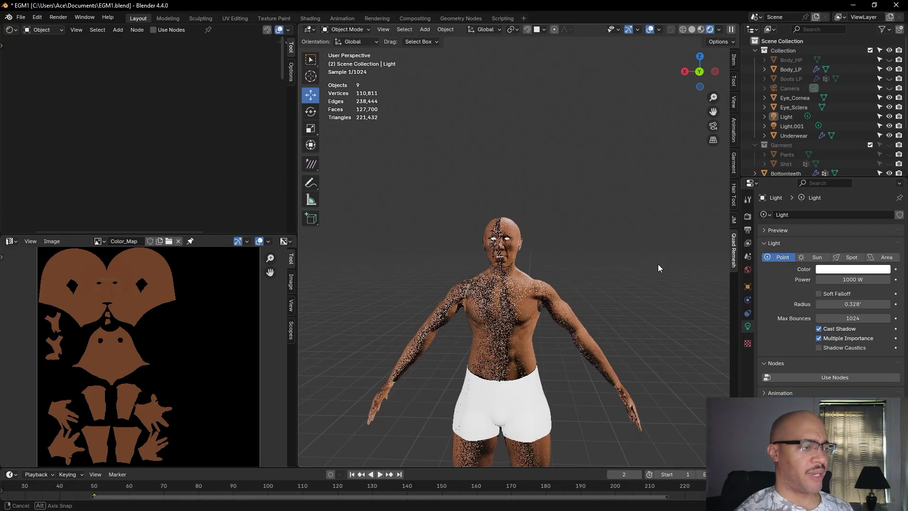
{"action": "scroll", "coordinate": [649, 237], "scroll_direction": "up", "scroll_amount": 10}
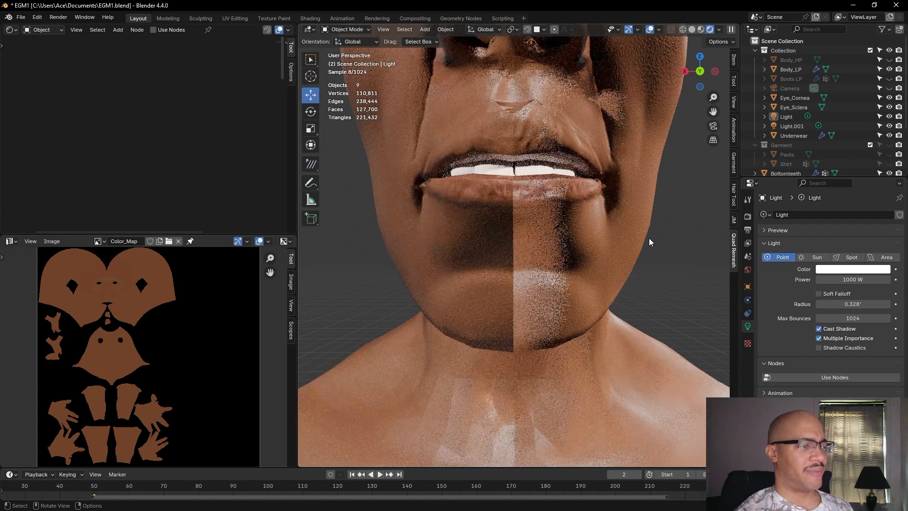
{"action": "scroll", "coordinate": [649, 238], "scroll_direction": "down", "scroll_amount": 10}
{"action": "middle_click_drag", "start_coordinate": [649, 239], "coordinate": [649, 243]}
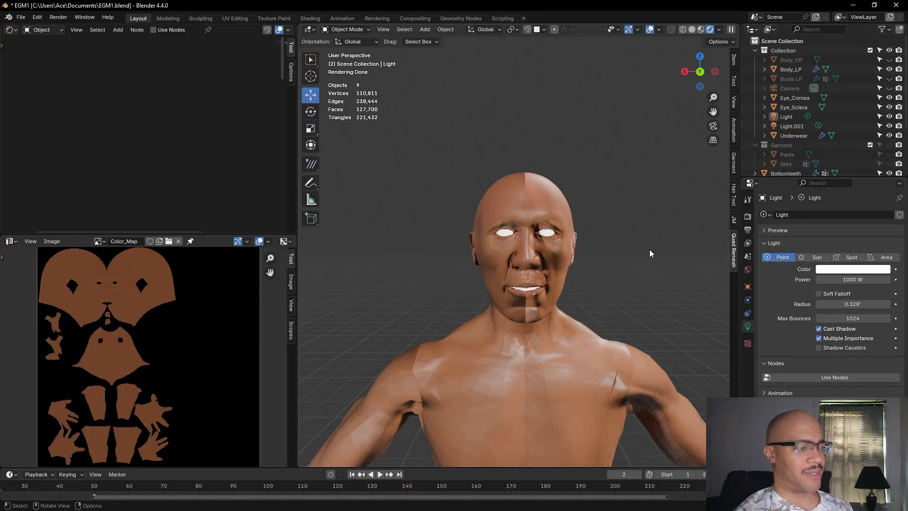
- Frame the head in the Back Orthographic view and set the viewport shading to Solid
{"action": "left_click", "coordinate": [700, 73]}
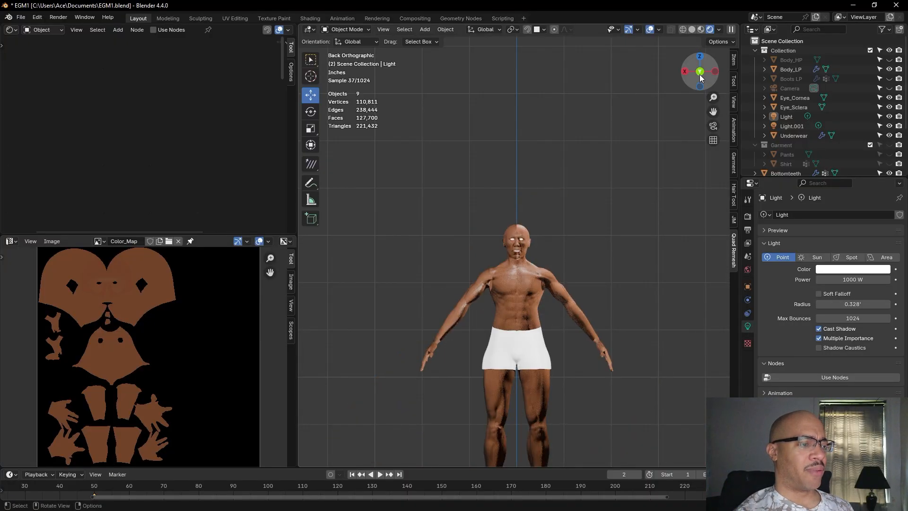
{"action": "scroll", "coordinate": [657, 250], "scroll_direction": "up", "scroll_amount": 3}
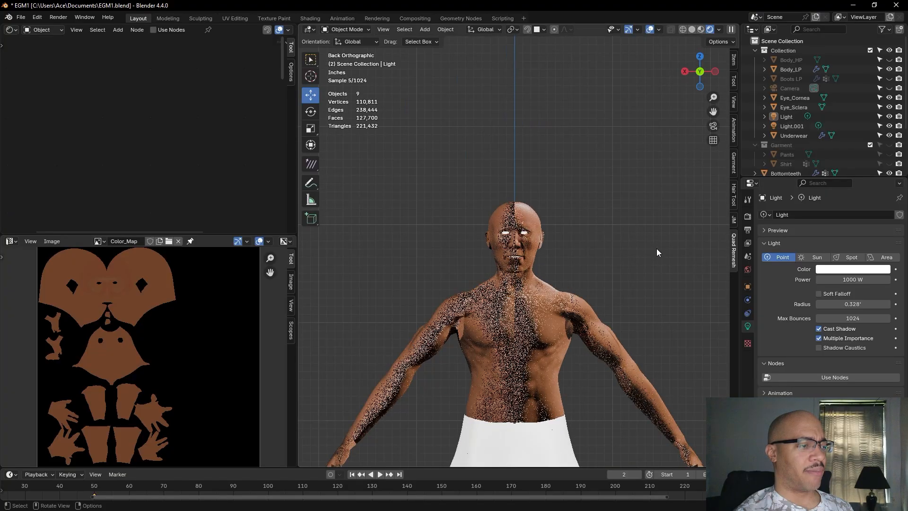
{"action": "scroll", "coordinate": [656, 247], "scroll_direction": "up", "scroll_amount": 7}
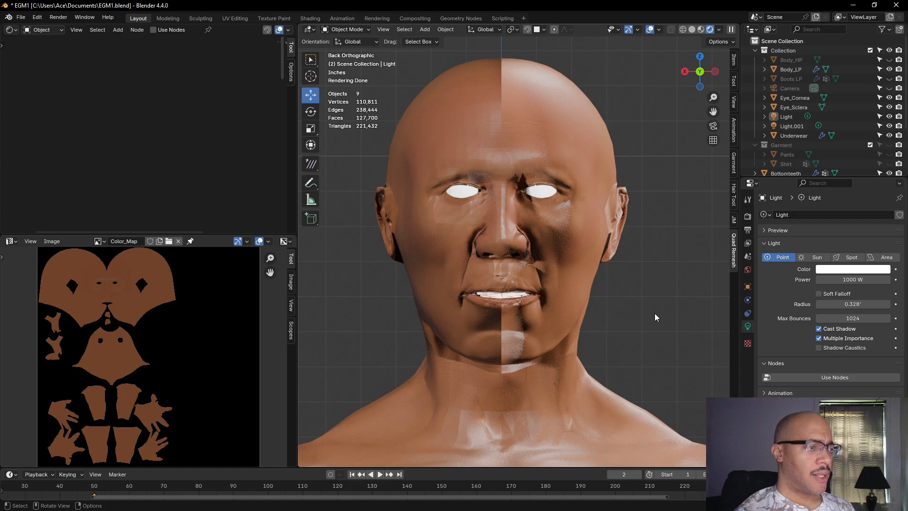
{"action": "scroll", "coordinate": [654, 313], "scroll_direction": "up", "scroll_amount": 1}
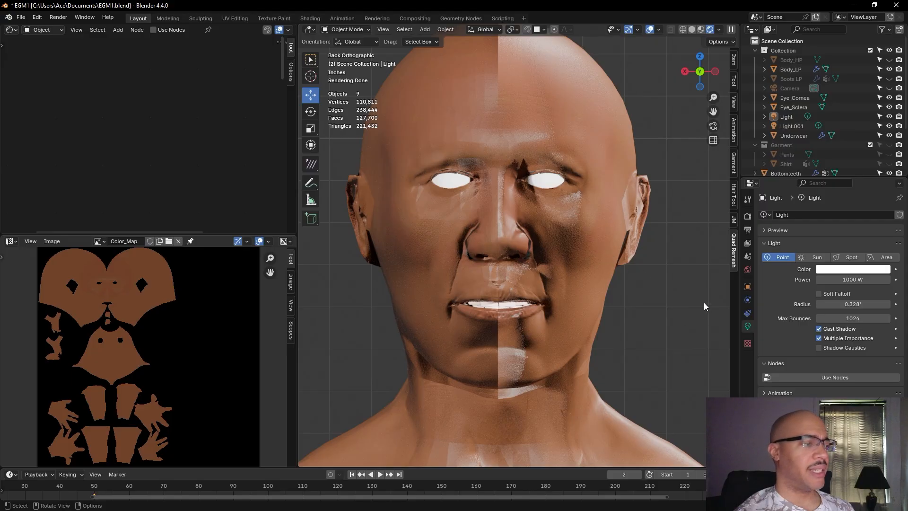
{"action": "left_click", "coordinate": [701, 30]}
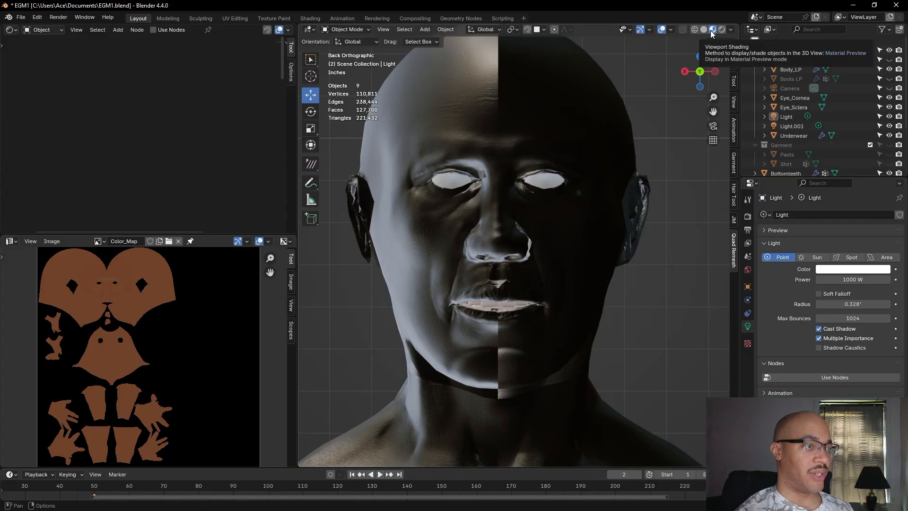
{"action": "left_click", "coordinate": [705, 30]}
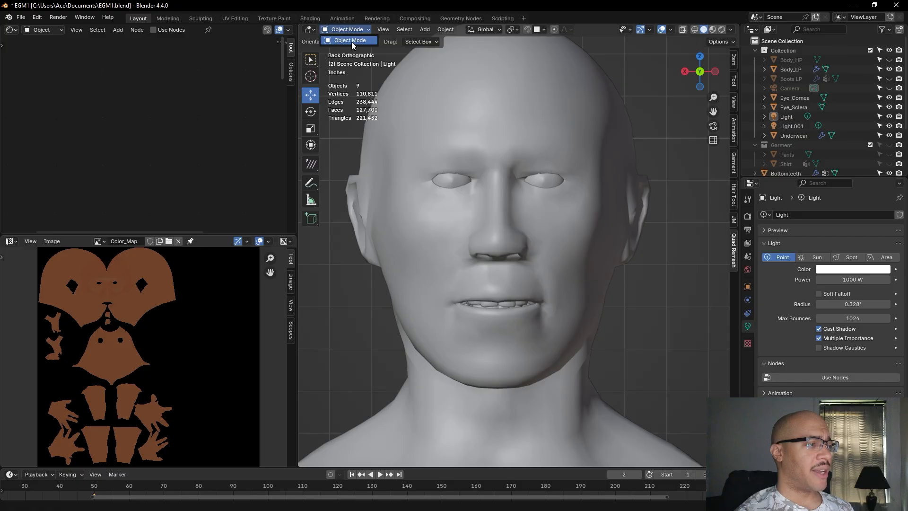
- Select the Body_LP mesh and switch it to Texture Paint mode
{"action": "left_click", "coordinate": [494, 140]}
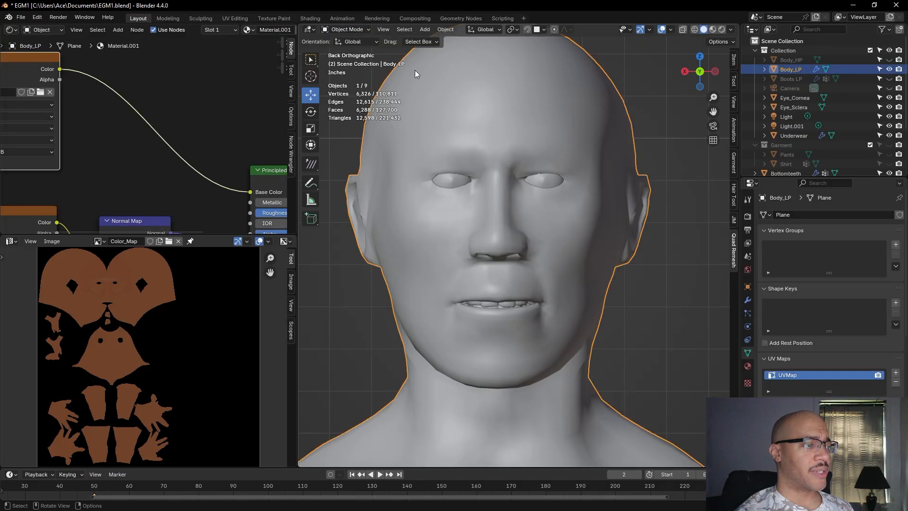
{"action": "left_click", "coordinate": [346, 29]}
{"action": "left_click", "coordinate": [352, 91]}
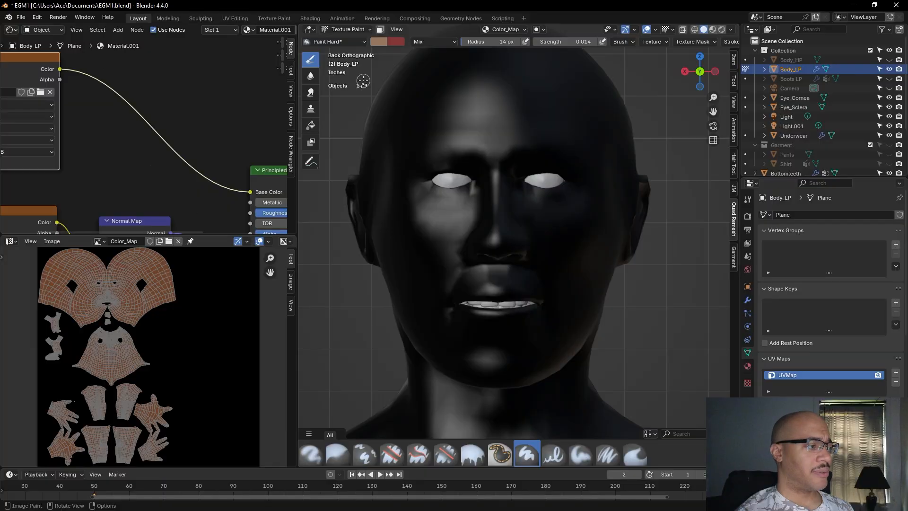
{"action": "scroll", "coordinate": [407, 186], "scroll_direction": "down", "scroll_amount": 12}
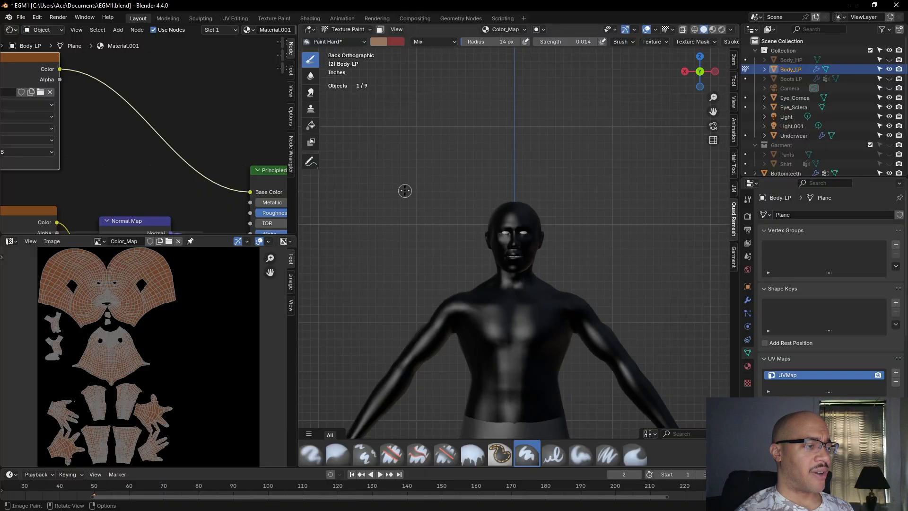
{"action": "scroll", "coordinate": [407, 186], "scroll_direction": "up", "scroll_amount": 5}
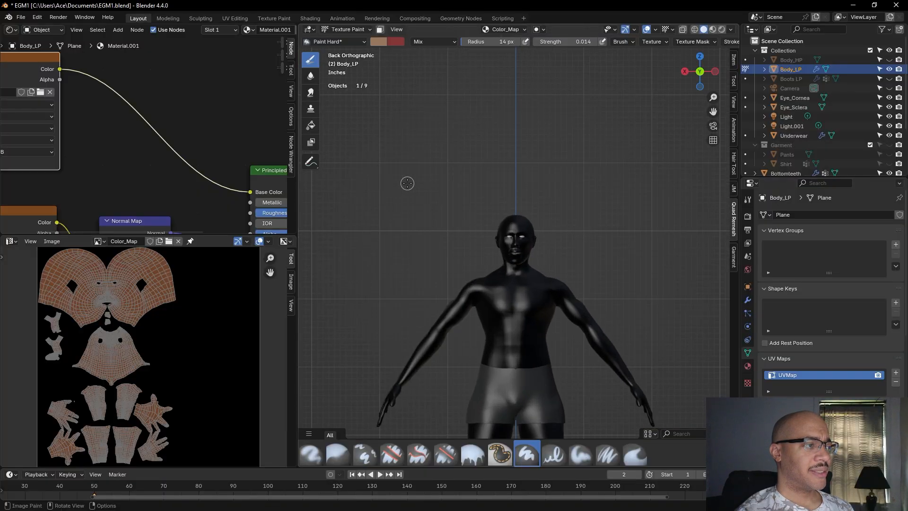
- Examine the head and torso in Material Preview shading while in Texture Paint mode
{"action": "left_click", "coordinate": [714, 30]}
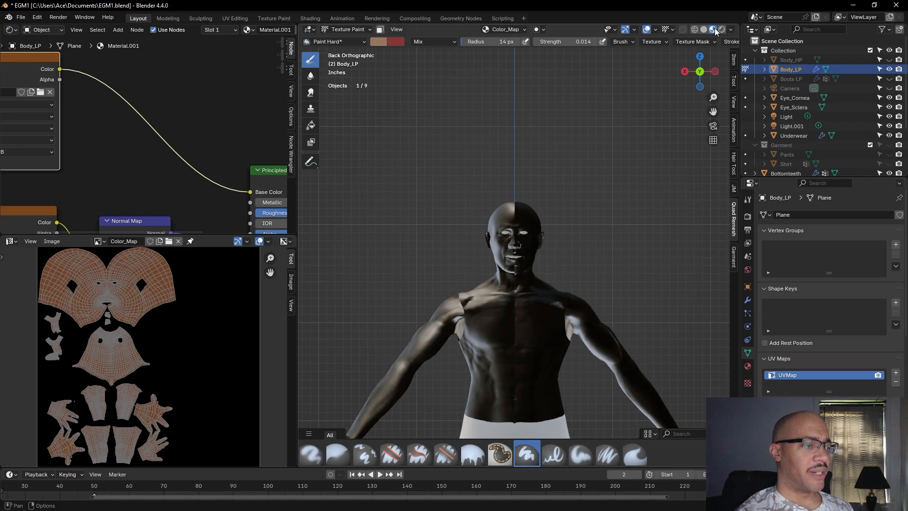
{"action": "scroll", "coordinate": [619, 153], "scroll_direction": "up", "scroll_amount": 3}
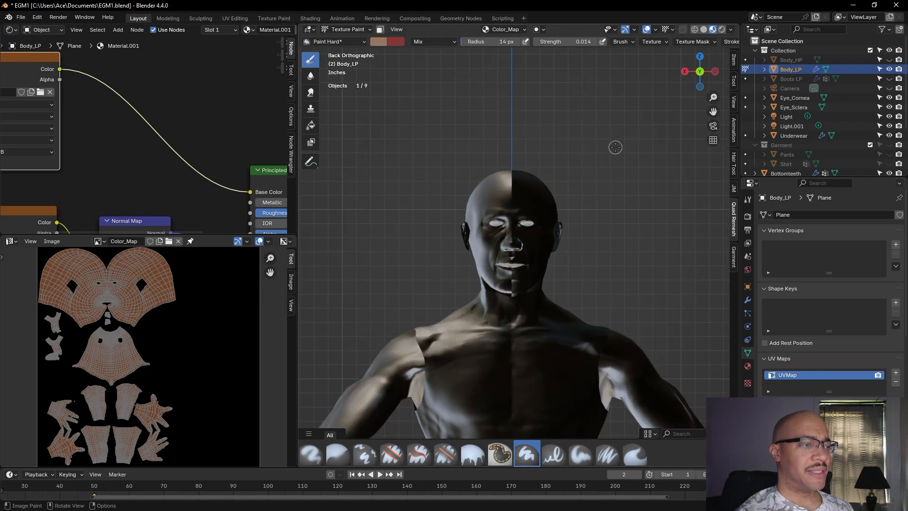
{"action": "scroll", "coordinate": [615, 147], "scroll_direction": "up", "scroll_amount": 2}
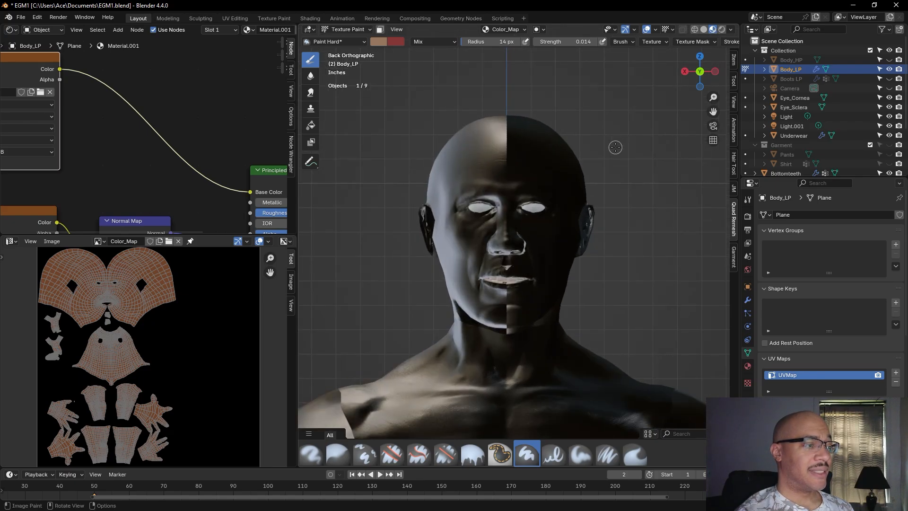
{"action": "scroll", "coordinate": [646, 97], "scroll_direction": "down", "scroll_amount": 4}
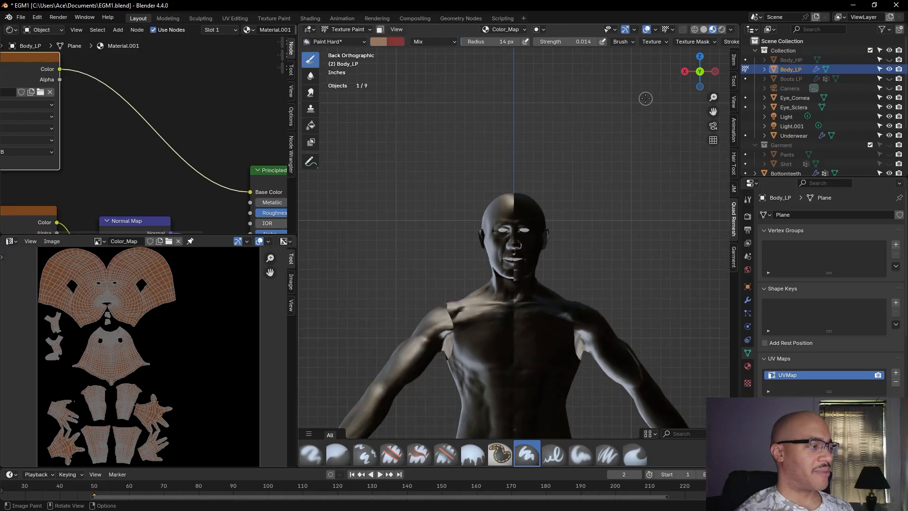
{"action": "scroll", "coordinate": [191, 123], "scroll_direction": "down", "scroll_amount": 2}
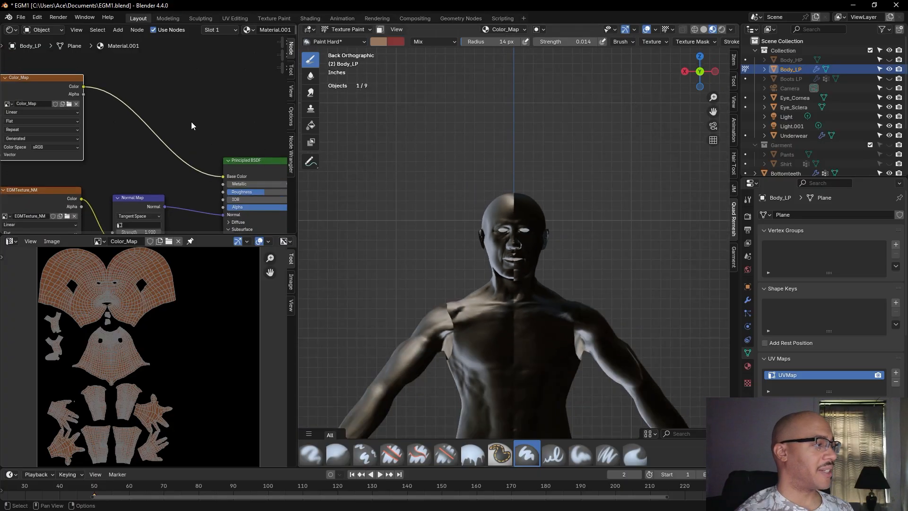
- Return Body_LP to Object Mode and inspect its head and chest in Rendered shading
{"action": "left_click", "coordinate": [355, 31]}
{"action": "left_click", "coordinate": [347, 41]}
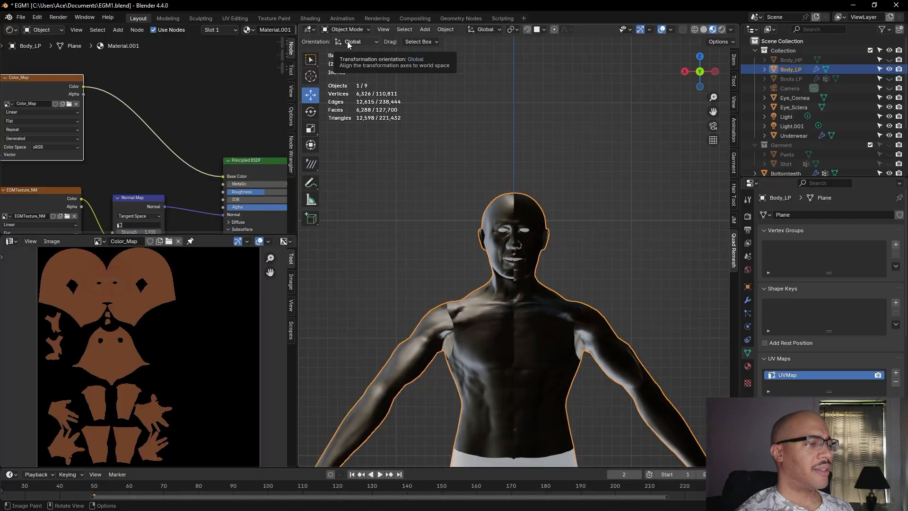
{"action": "left_click", "coordinate": [354, 31]}
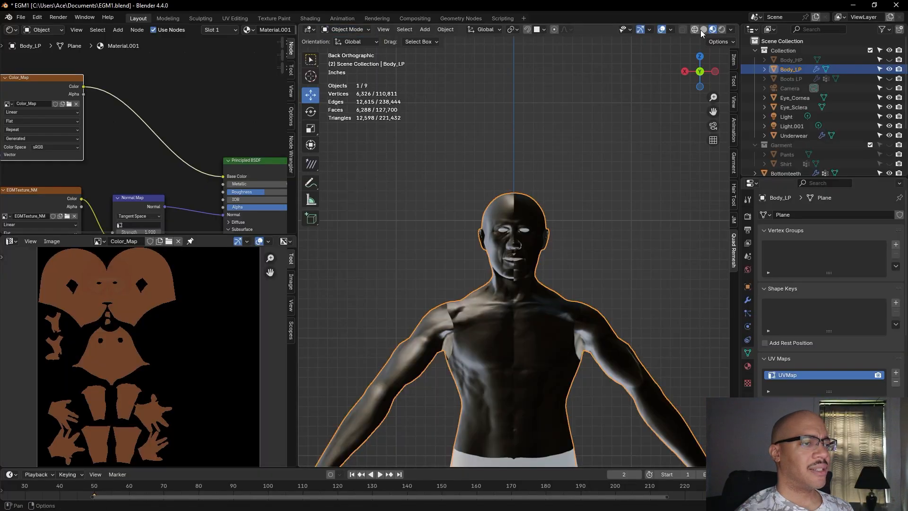
{"action": "left_click", "coordinate": [722, 30]}
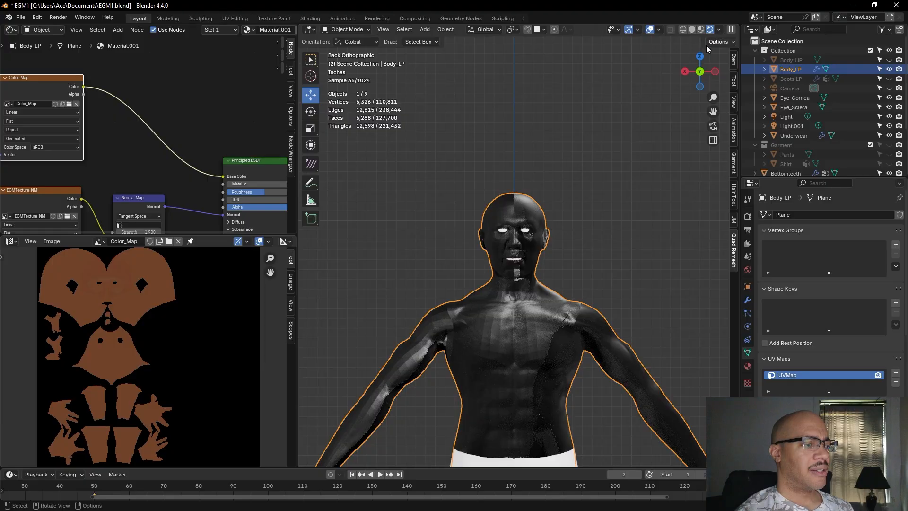
{"action": "scroll", "coordinate": [646, 182], "scroll_direction": "up", "scroll_amount": 3}
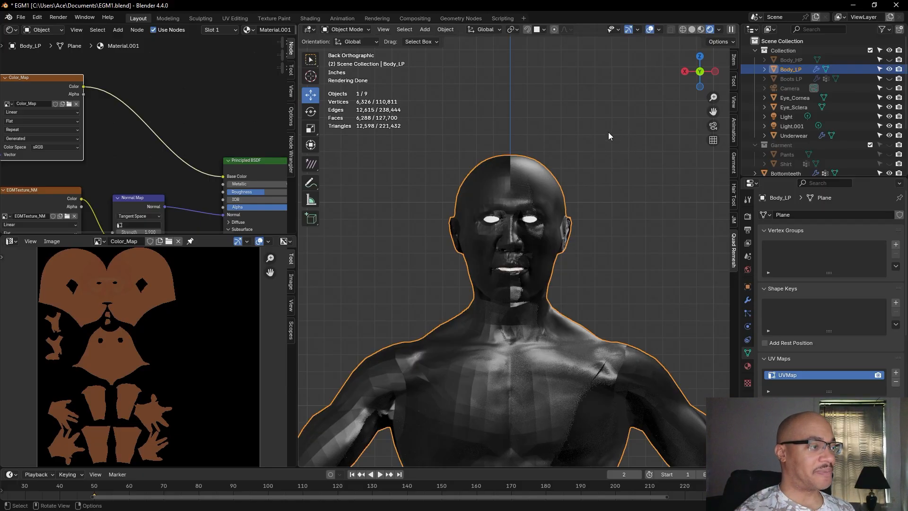
- Compare the body in Wireframe, Solid and Material Preview shading, finishing in Solid
{"action": "left_click", "coordinate": [701, 29]}
{"action": "left_click", "coordinate": [695, 29]}
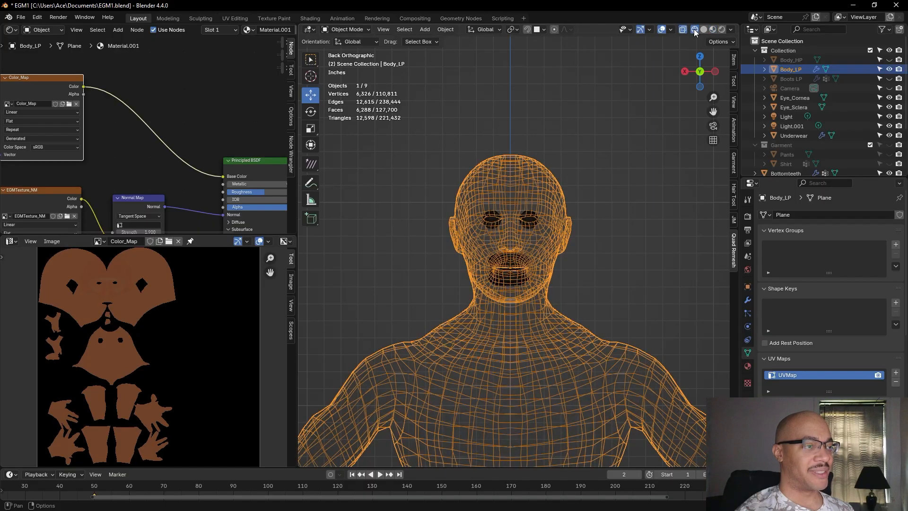
{"action": "left_click", "coordinate": [704, 30]}
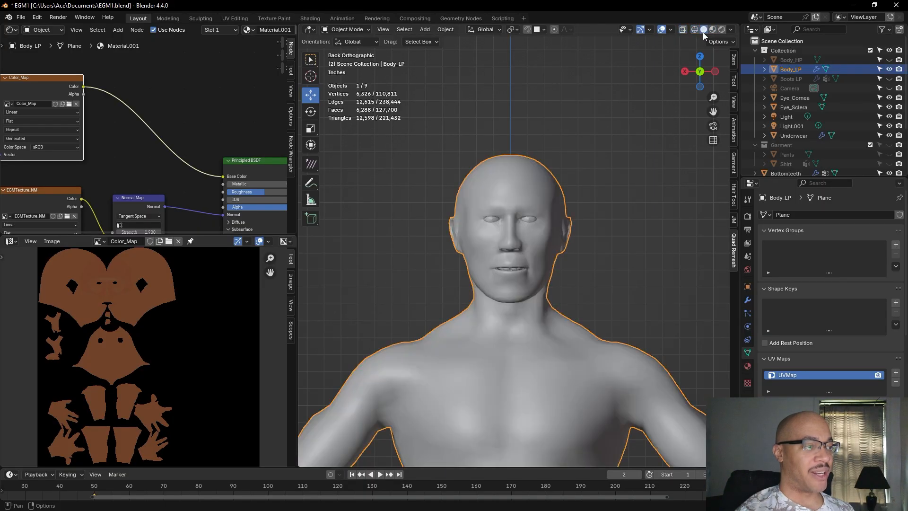
{"action": "left_click", "coordinate": [713, 29]}
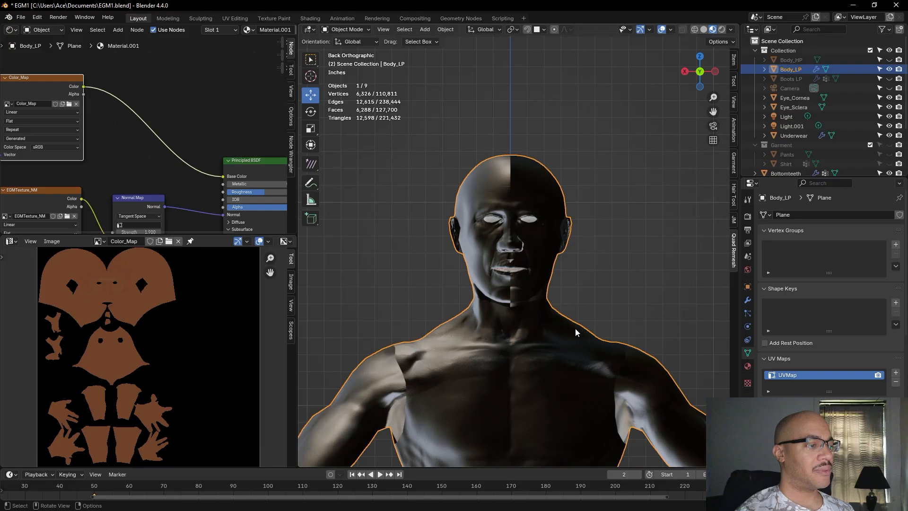
{"action": "left_click", "coordinate": [704, 30]}
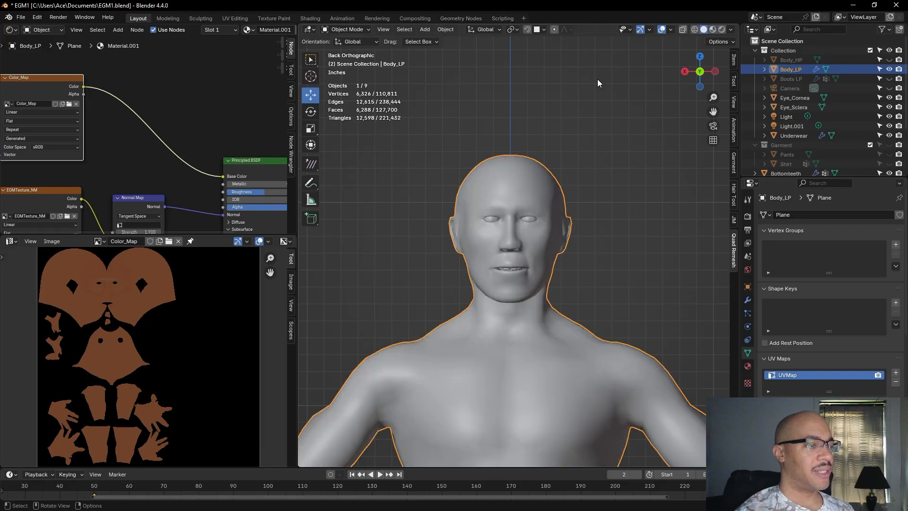
- Switch Body_LP to Texture Paint mode and set the viewport shading to Rendered
{"action": "left_click", "coordinate": [344, 29]}
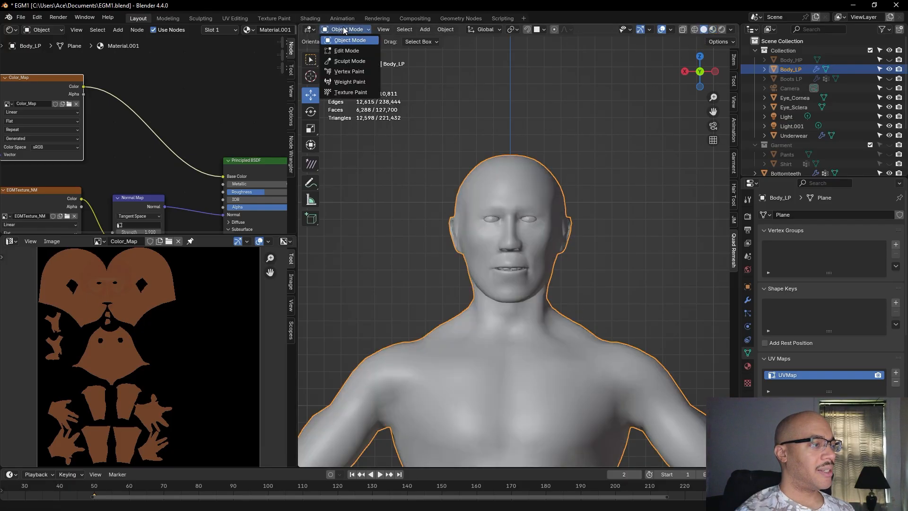
{"action": "left_click", "coordinate": [349, 92]}
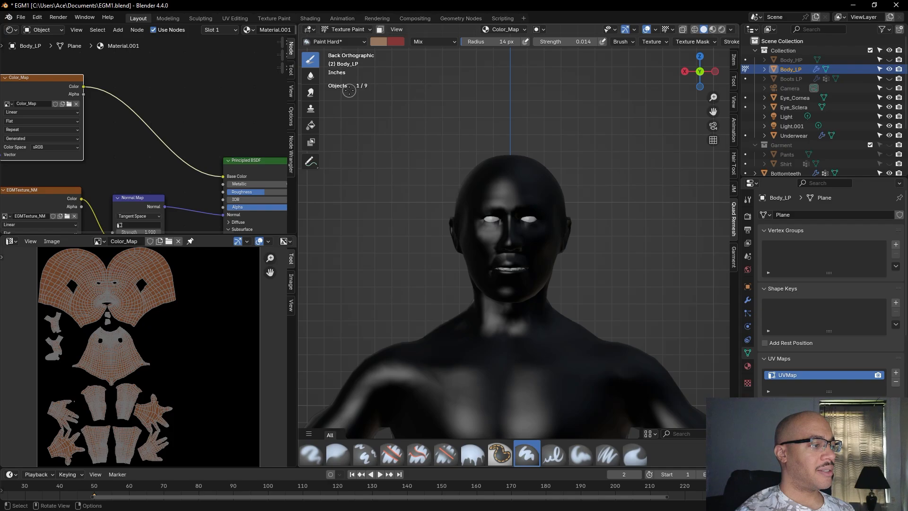
{"action": "left_click", "coordinate": [713, 30]}
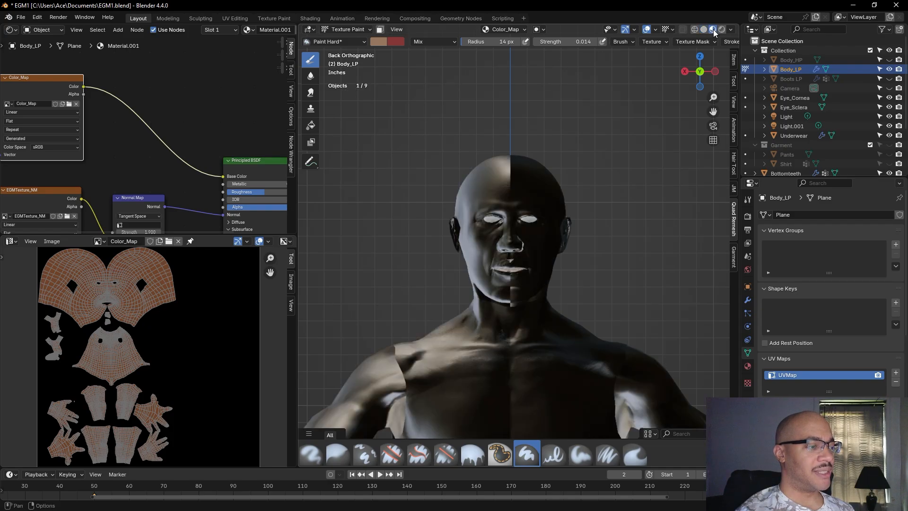
{"action": "left_click", "coordinate": [724, 29]}
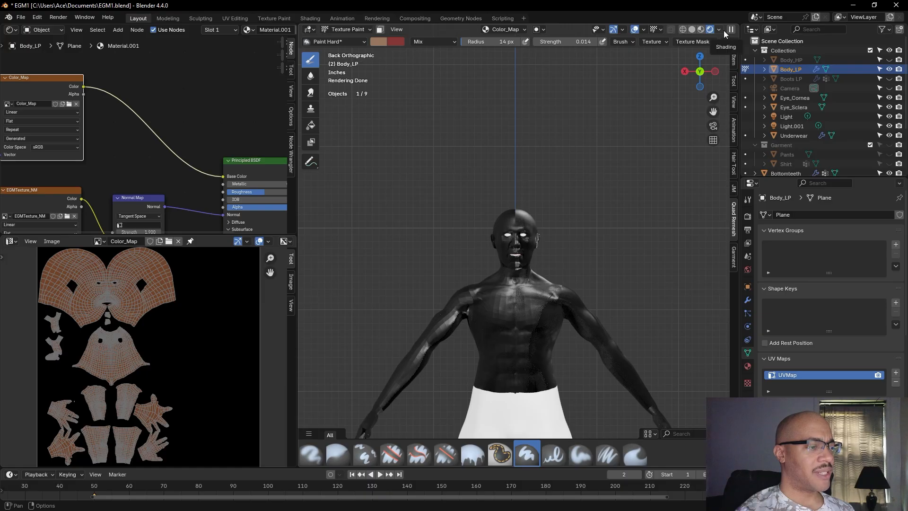
- Display the Paint Hard brush settings and make Body_LP the active object again
{"action": "left_click", "coordinate": [749, 201]}
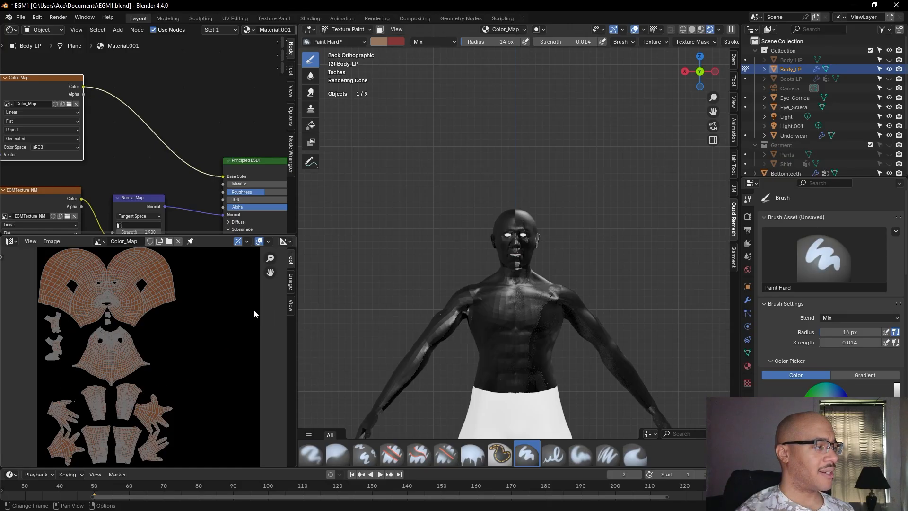
{"action": "left_click", "coordinate": [41, 190]}
{"action": "left_click", "coordinate": [26, 90]}
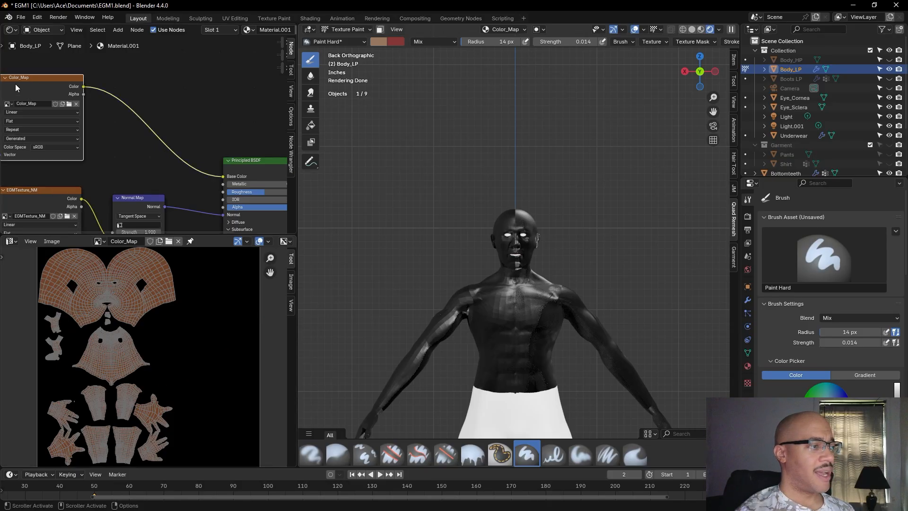
{"action": "left_click", "coordinate": [807, 97]}
{"action": "left_click", "coordinate": [796, 71]}
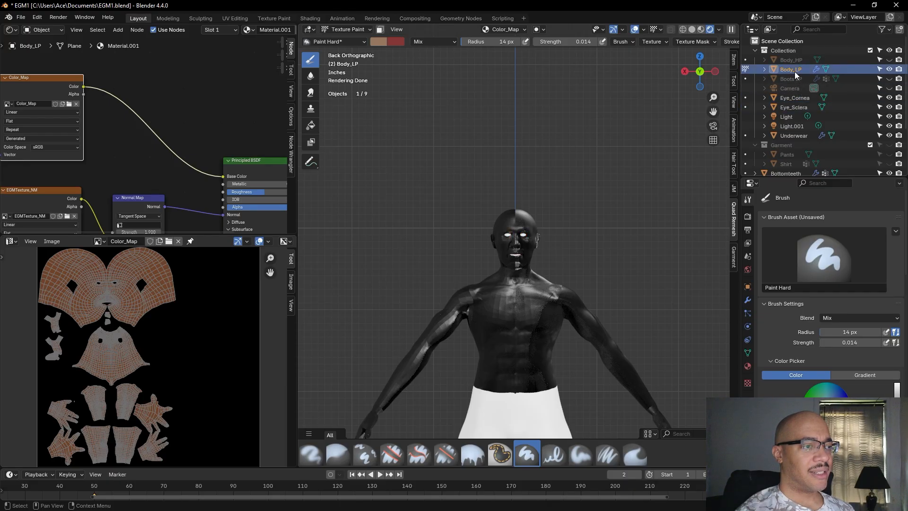
{"action": "left_click", "coordinate": [347, 30]}
{"action": "left_click", "coordinate": [347, 30]}
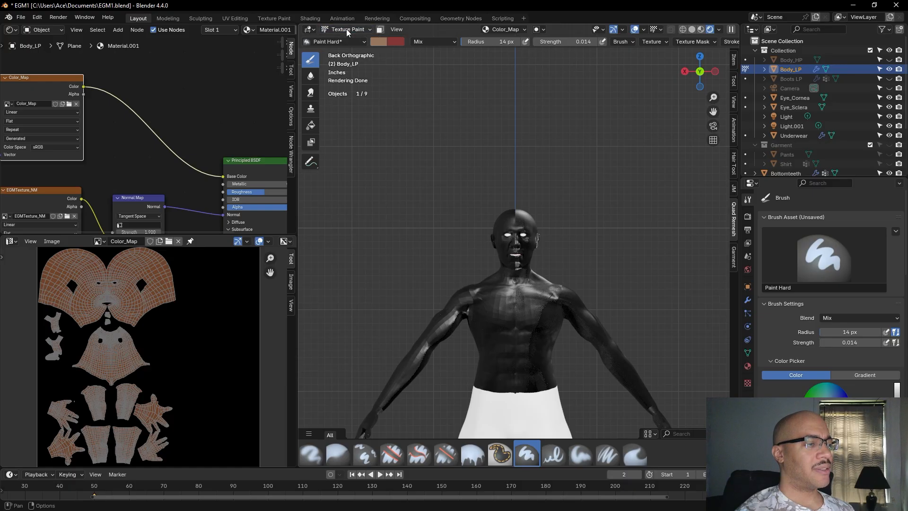
- Set the viewport shading to Material Preview and examine the painted body from close up and from afar with both lights in view
{"action": "scroll", "coordinate": [469, 229], "scroll_direction": "up", "scroll_amount": 4}
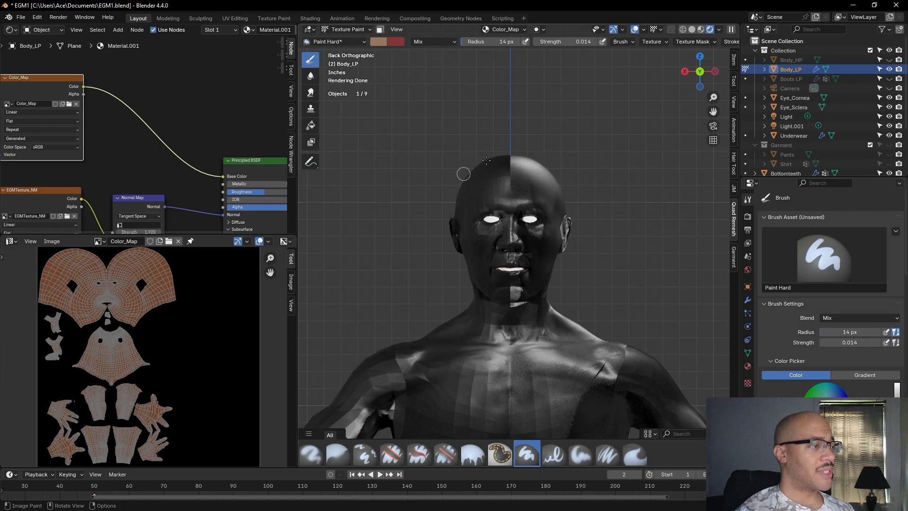
{"action": "left_click", "coordinate": [701, 30]}
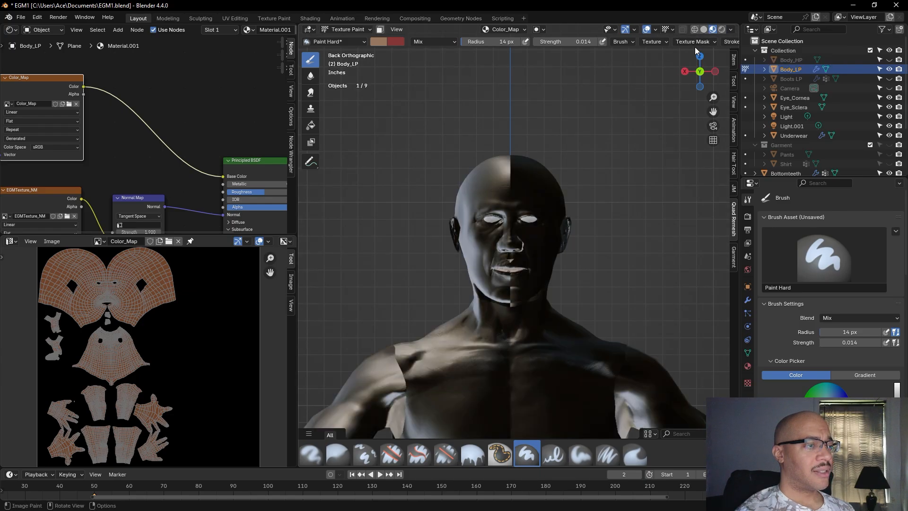
{"action": "scroll", "coordinate": [569, 343], "scroll_direction": "down", "scroll_amount": 6}
{"action": "scroll", "coordinate": [569, 340], "scroll_direction": "down", "scroll_amount": 4}
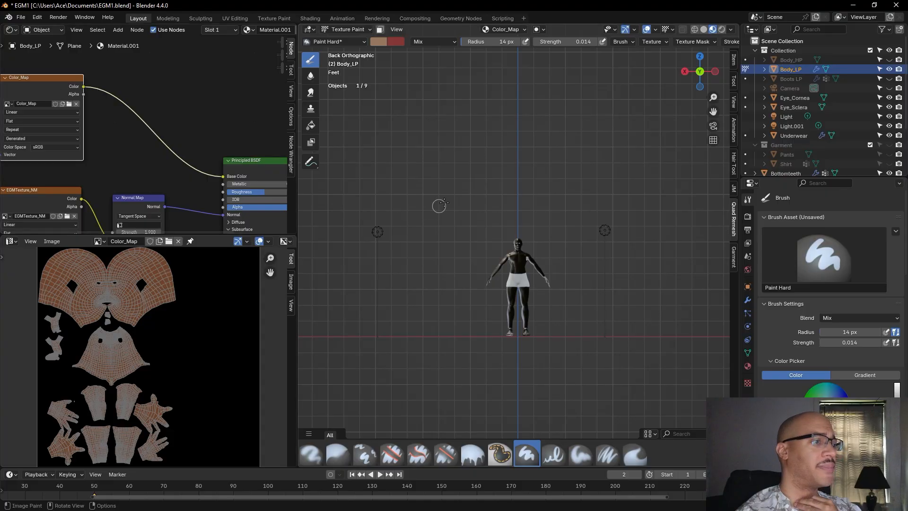
{"action": "scroll", "coordinate": [520, 184], "scroll_direction": "up", "scroll_amount": 8}
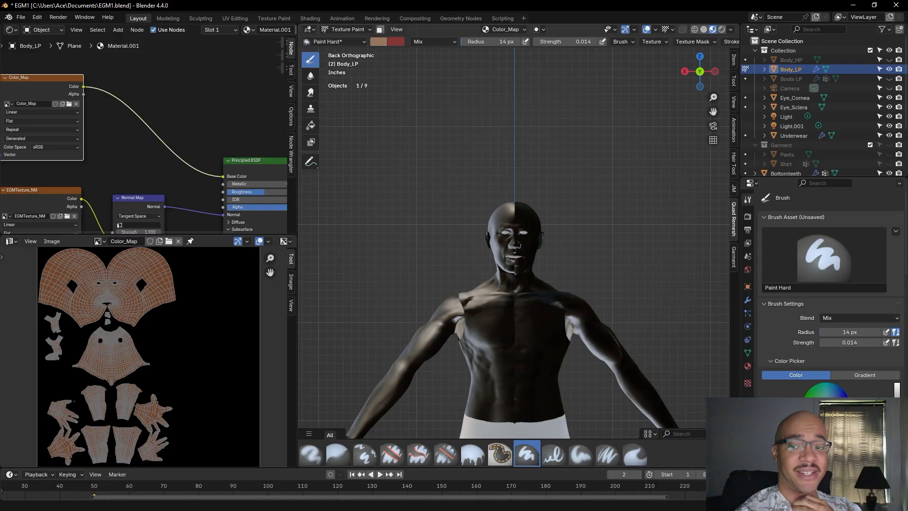
{"action": "scroll", "coordinate": [518, 222], "scroll_direction": "up", "scroll_amount": 1}
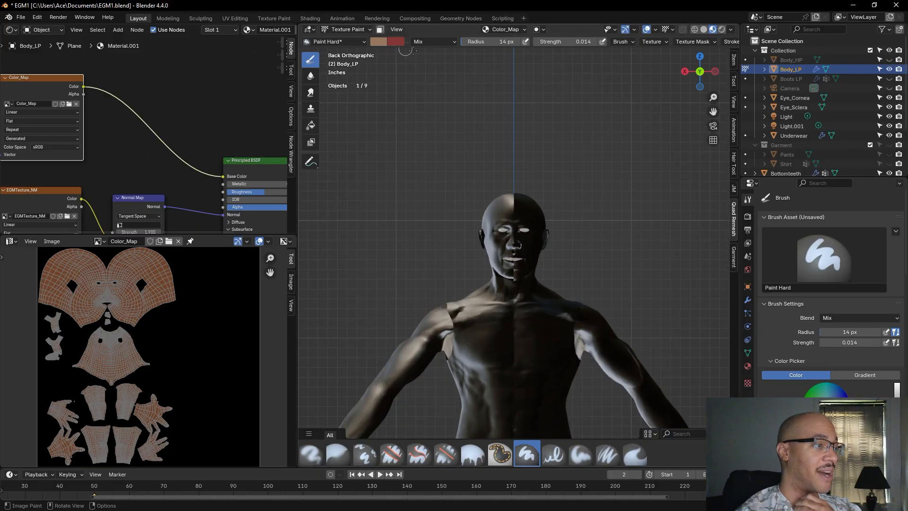
- Set the viewport shading to Rendered and reselect Body_LP as the object being painted
{"action": "left_click", "coordinate": [524, 32]}
{"action": "left_click", "coordinate": [524, 32]}
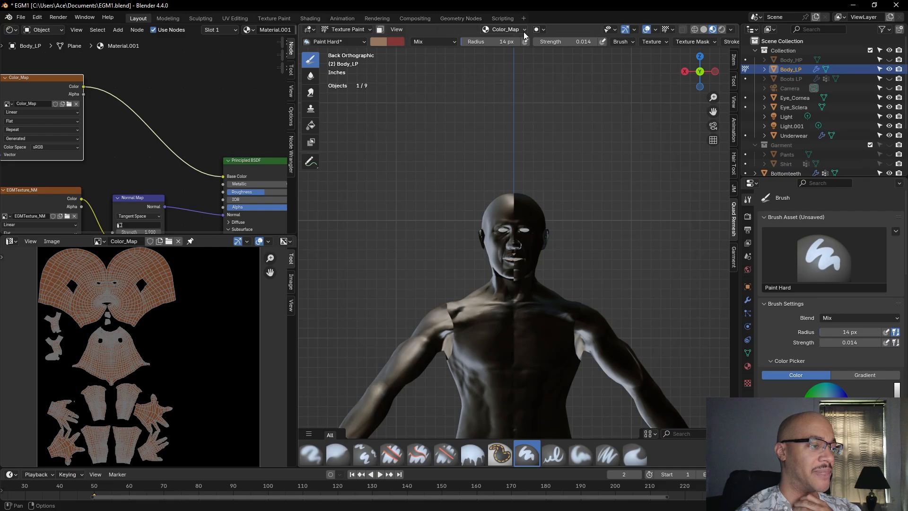
{"action": "left_click", "coordinate": [722, 30]}
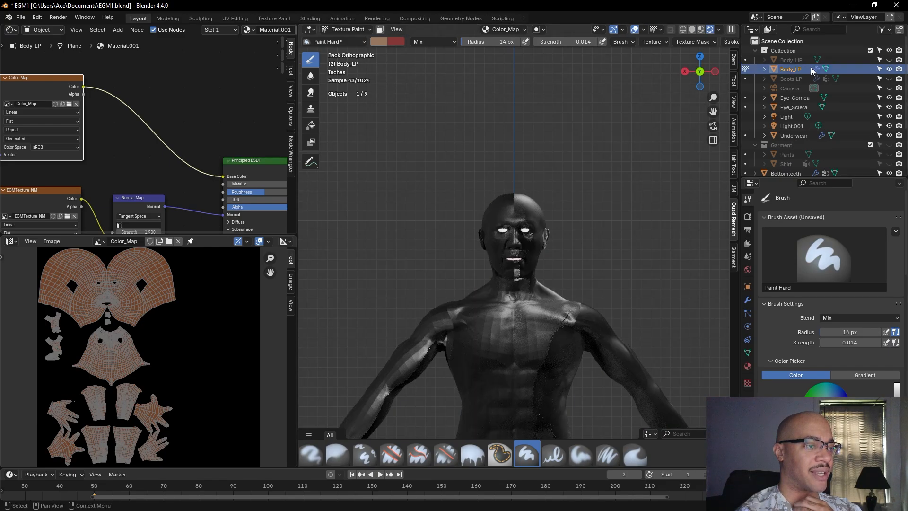
{"action": "left_click", "coordinate": [796, 78]}
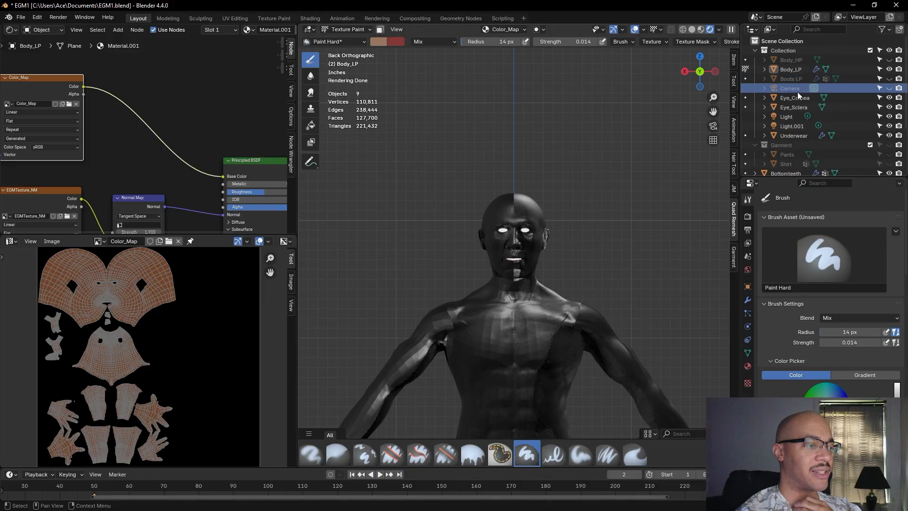
{"action": "left_click", "coordinate": [796, 71]}
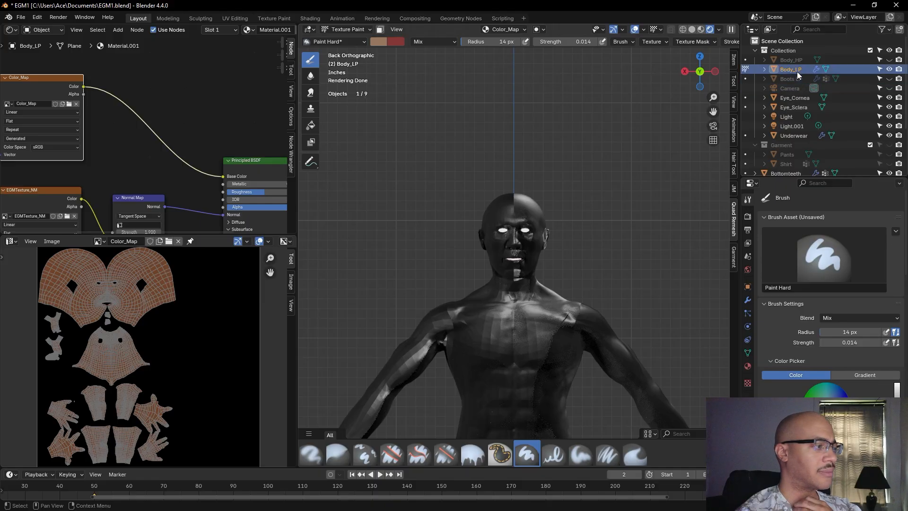
- Save the Color_Map image to the Documents folder as Color_Map.tga in Targa format
{"action": "left_click", "coordinate": [52, 241]}
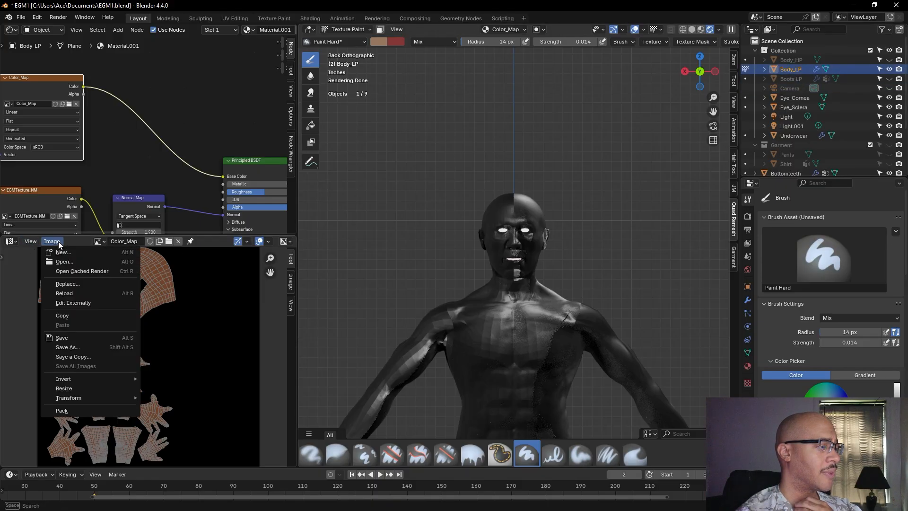
{"action": "left_click", "coordinate": [66, 338]}
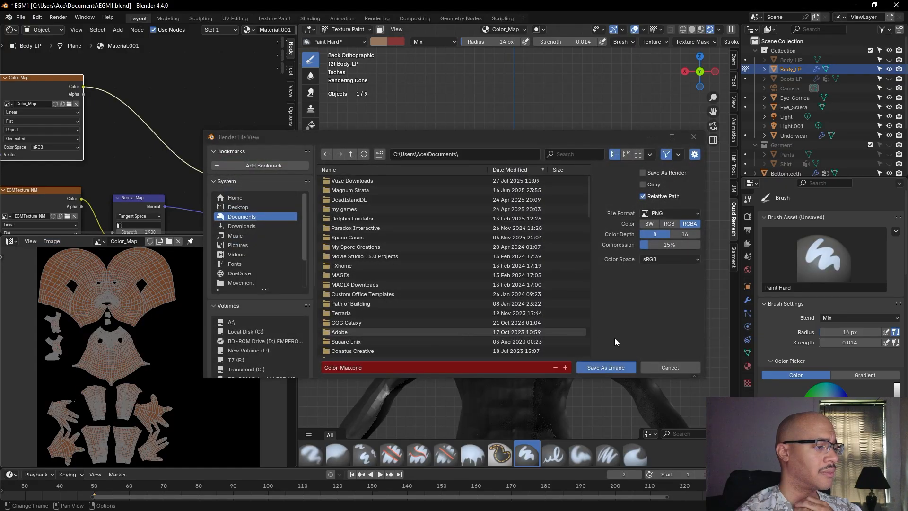
{"action": "left_click", "coordinate": [670, 213]}
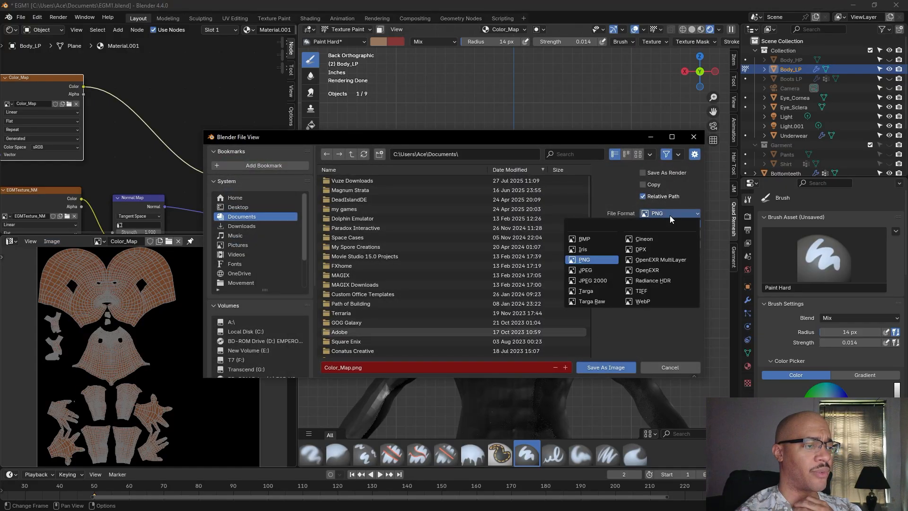
{"action": "left_click", "coordinate": [594, 293]}
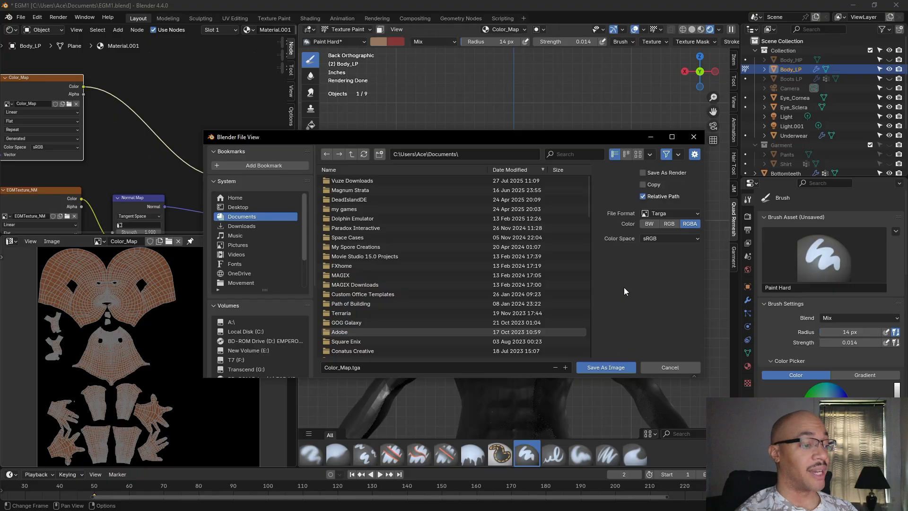
{"action": "left_click", "coordinate": [616, 371]}
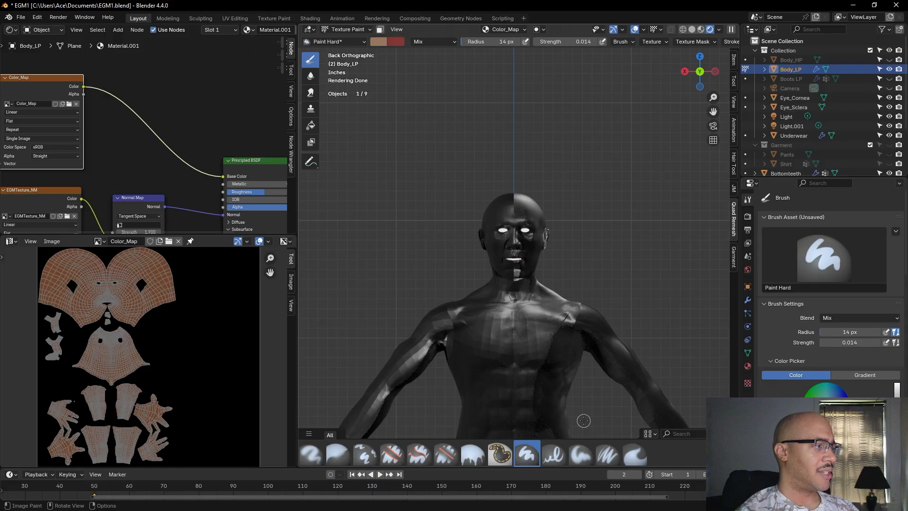
- Compare EGMTexture_NM and Color_Map as the active texture on the body, and reconnect Color_Map's Color output to Base Color
{"action": "left_click", "coordinate": [30, 211]}
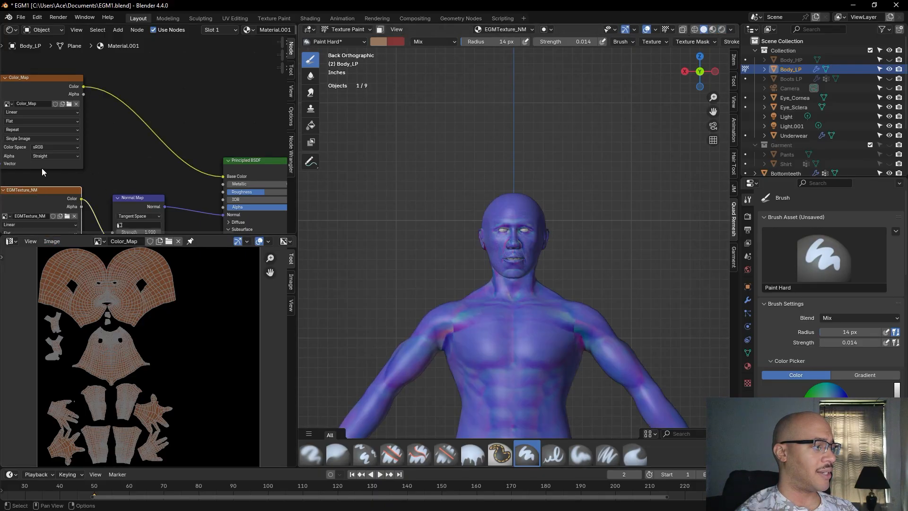
{"action": "left_click", "coordinate": [38, 85]}
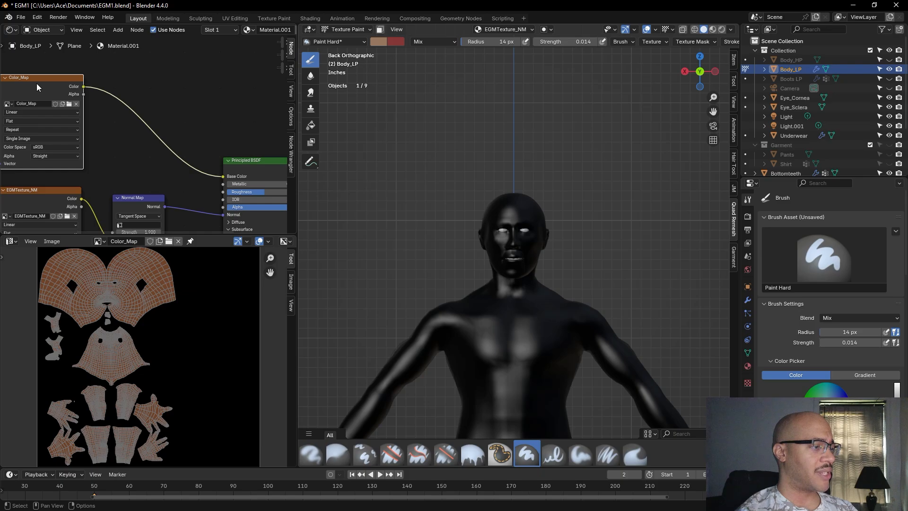
{"action": "left_click", "coordinate": [21, 189]}
{"action": "left_click", "coordinate": [32, 87]}
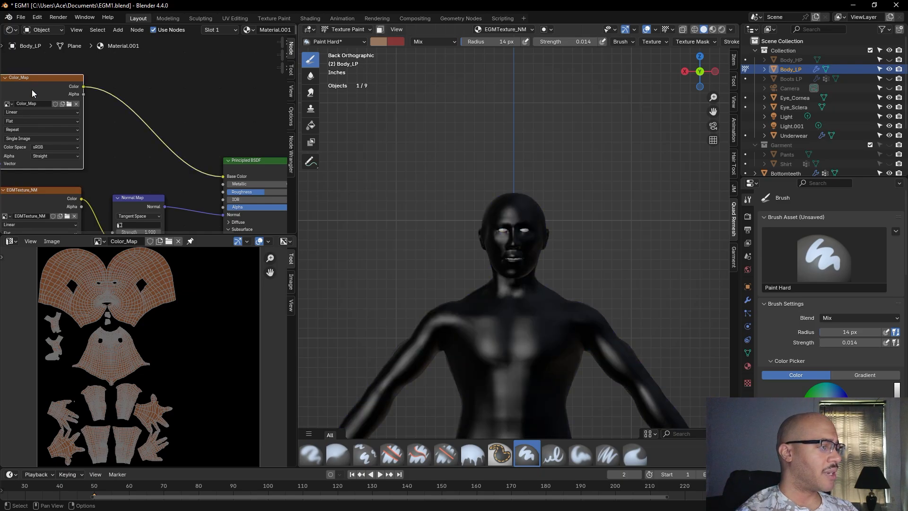
{"action": "left_click_drag", "start_coordinate": [223, 175], "coordinate": [198, 172]}
{"action": "left_click_drag", "start_coordinate": [83, 87], "coordinate": [218, 176]}
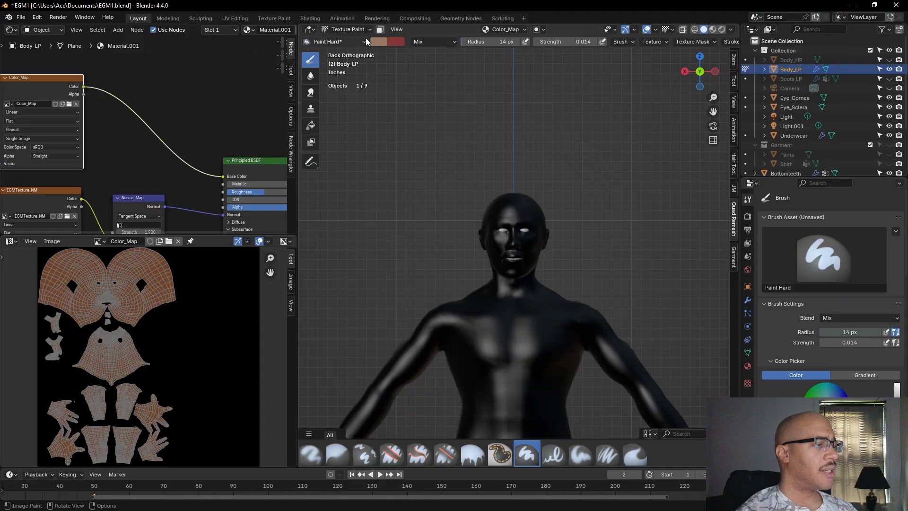
{"action": "left_click", "coordinate": [366, 41]}
{"action": "left_click", "coordinate": [365, 40]}
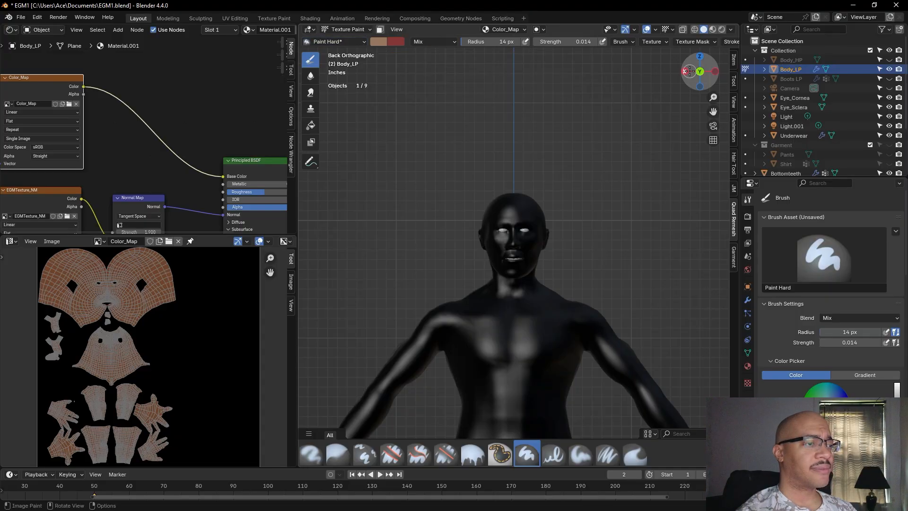
{"action": "left_click", "coordinate": [702, 42]}
{"action": "left_click", "coordinate": [660, 41]}
{"action": "left_click", "coordinate": [660, 41]}
{"action": "left_click", "coordinate": [627, 42]}
{"action": "left_click", "coordinate": [627, 41]}
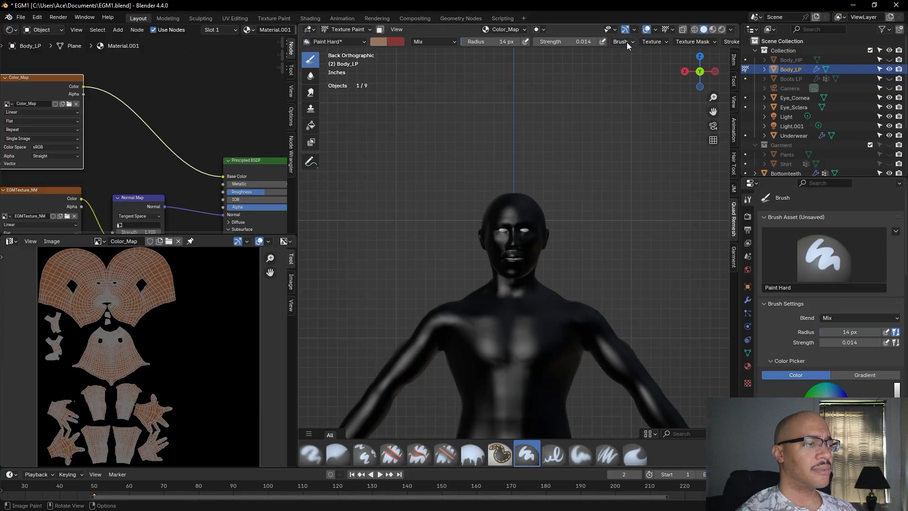
- Set the viewport shading to Material Preview and select Light.001 with the whole body and both lights in view
{"action": "left_click", "coordinate": [721, 29]}
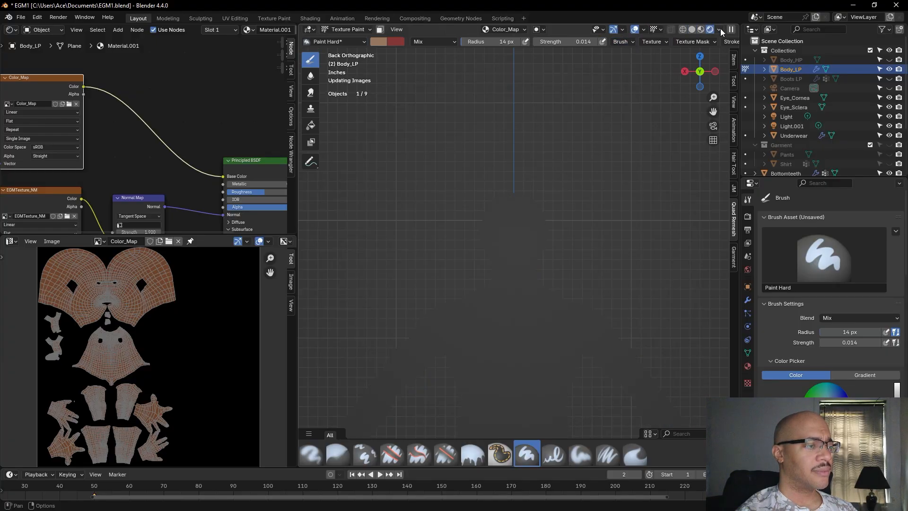
{"action": "left_click", "coordinate": [701, 29]}
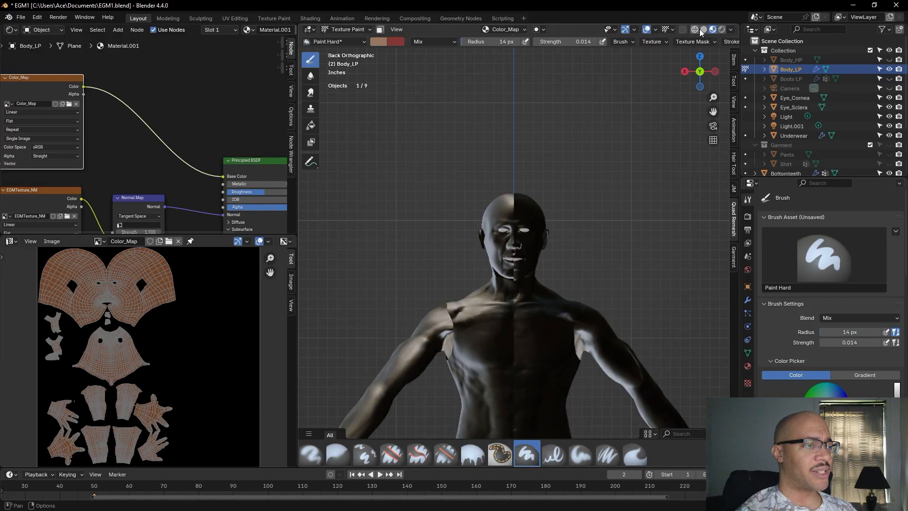
{"action": "scroll", "coordinate": [568, 217], "scroll_direction": "down", "scroll_amount": 5}
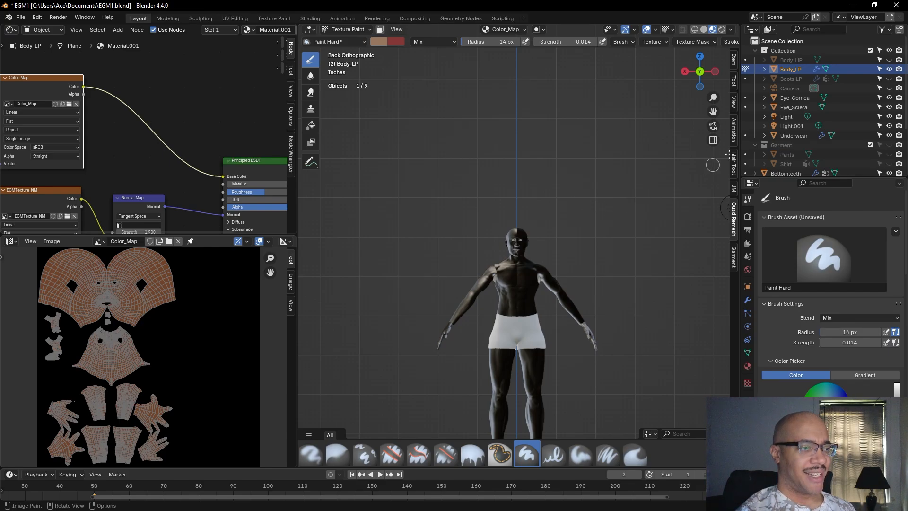
{"action": "left_click", "coordinate": [790, 118]}
{"action": "left_click", "coordinate": [792, 126]}
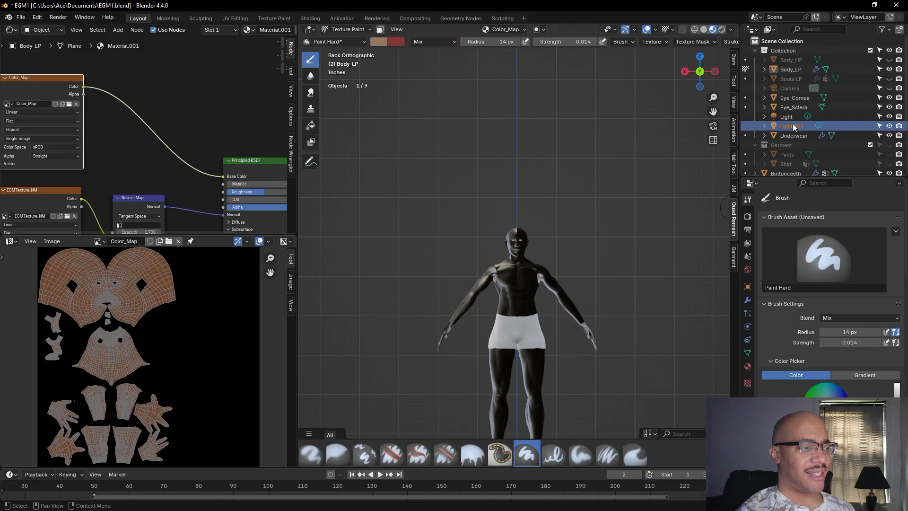
{"action": "scroll", "coordinate": [660, 158], "scroll_direction": "down", "scroll_amount": 4}
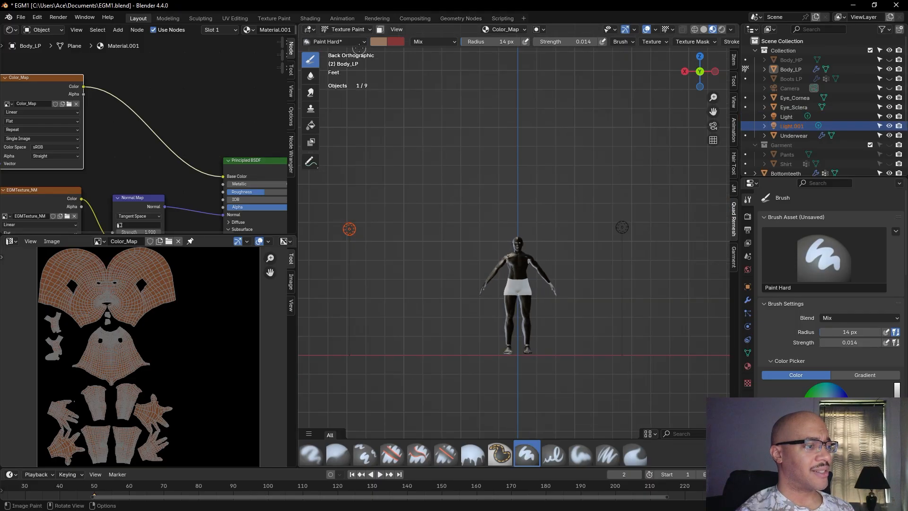
{"action": "scroll", "coordinate": [432, 191], "scroll_direction": "down", "scroll_amount": 2}
{"action": "scroll", "coordinate": [433, 191], "scroll_direction": "up", "scroll_amount": 3}
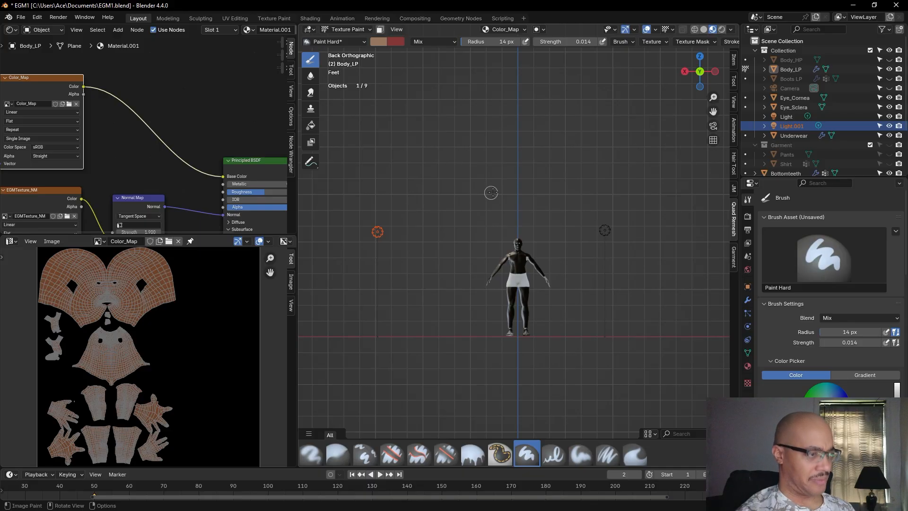
{"action": "key", "text": "t"}
{"action": "key", "text": "t"}
{"action": "key", "text": "t"}
{"action": "key", "text": "t"}
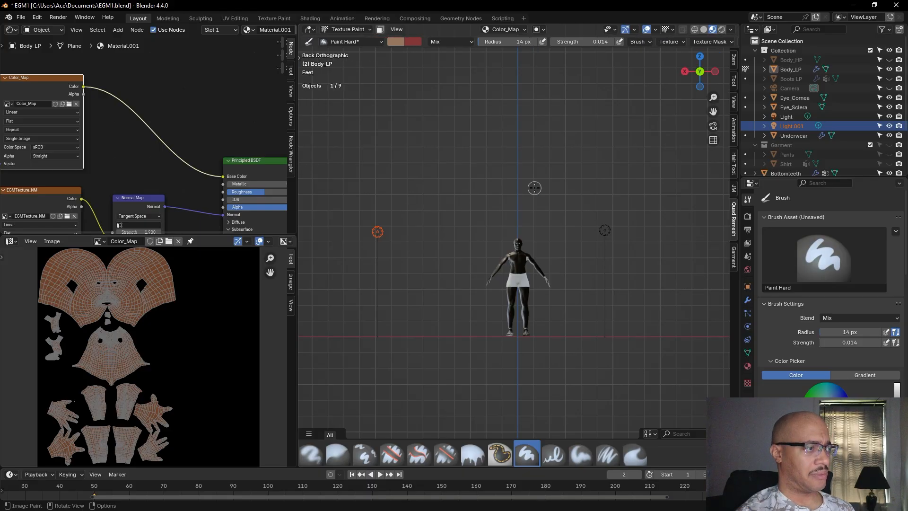
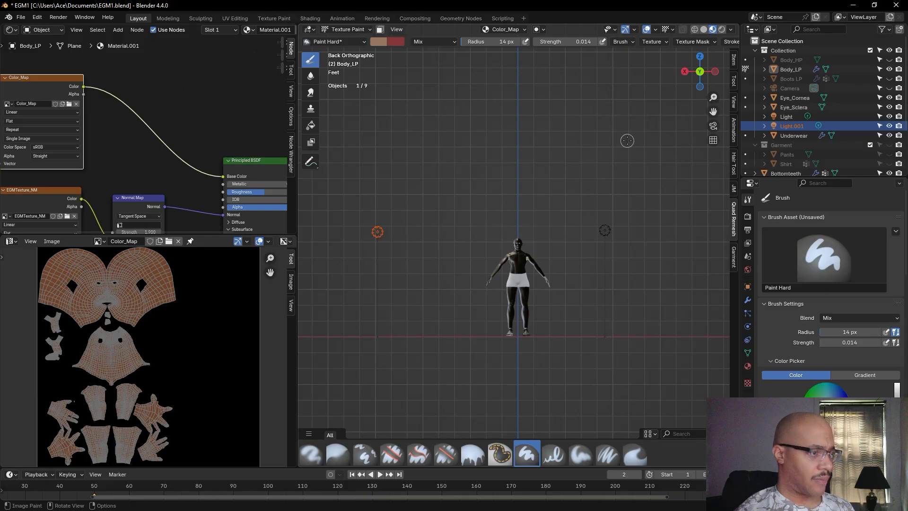
- Compare the body's appearance in Rendered, Solid and Material Preview shading, ending in Material Preview with the full figure in view
{"action": "key", "text": "z"}
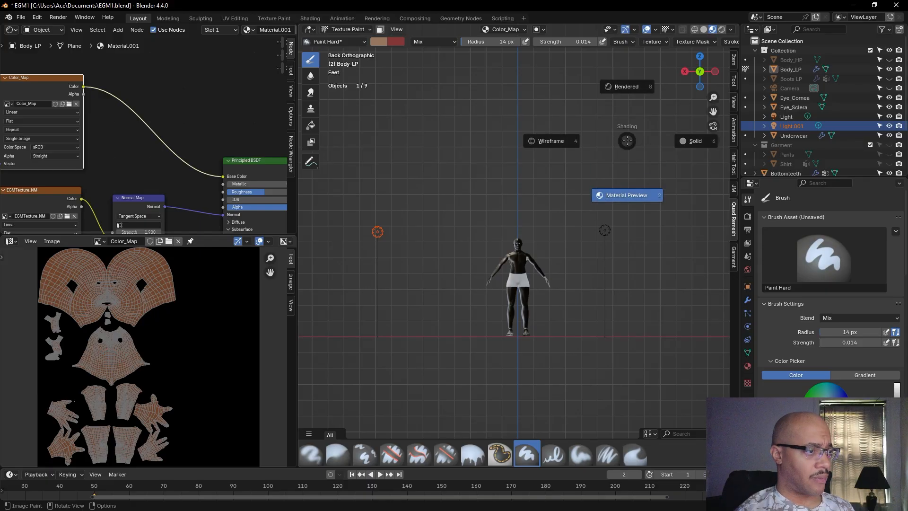
{"action": "left_click", "coordinate": [629, 87]}
{"action": "scroll", "coordinate": [620, 184], "scroll_direction": "up", "scroll_amount": 10}
{"action": "key", "text": "z"}
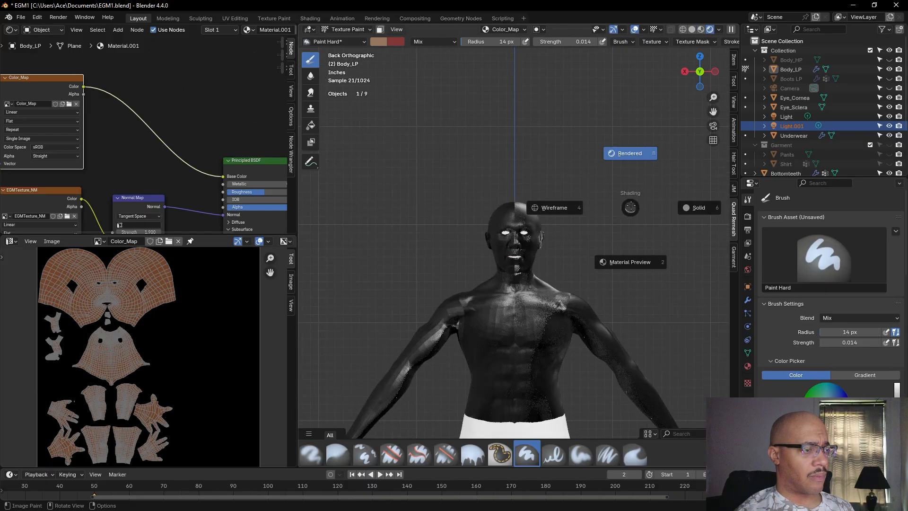
{"action": "left_click", "coordinate": [709, 209]}
{"action": "key", "text": "z"}
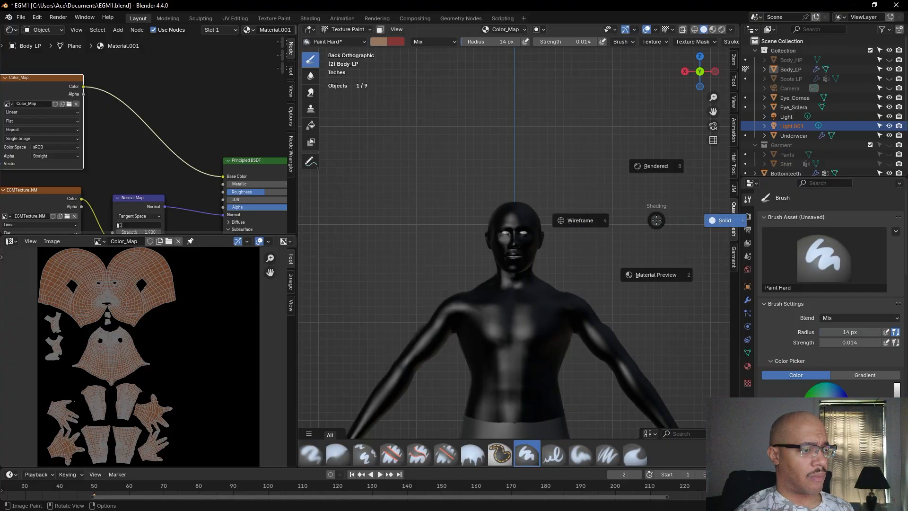
{"action": "left_click", "coordinate": [656, 275]}
{"action": "mouse_move", "coordinate": [654, 277]}
{"action": "middle_mouse_down"}
{"action": "mouse_move", "coordinate": [393, 258]}
{"action": "mouse_move", "coordinate": [609, 257]}
{"action": "mouse_move", "coordinate": [637, 269]}
{"action": "middle_mouse_up"}
{"action": "scroll", "coordinate": [609, 258], "scroll_direction": "down", "scroll_amount": 5}
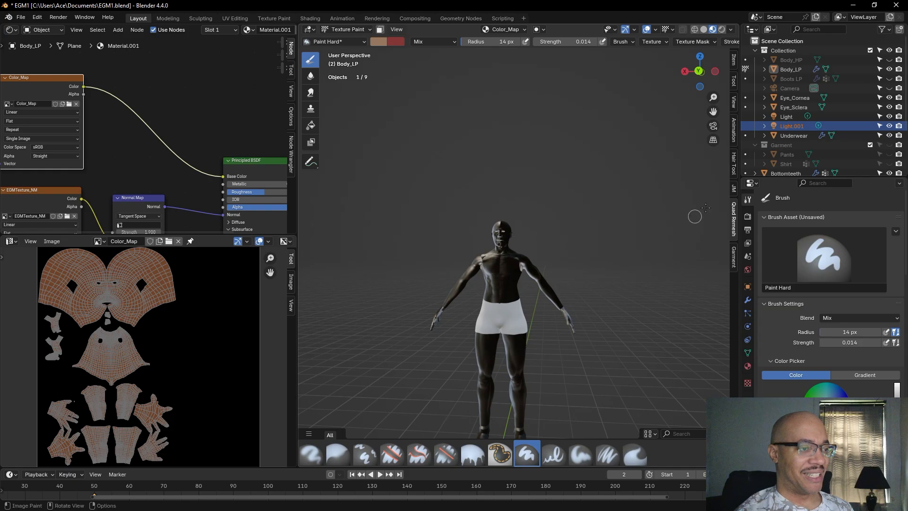
- Select Body_LP, then hide it in the viewport and show it again
{"action": "left_click", "coordinate": [790, 69]}
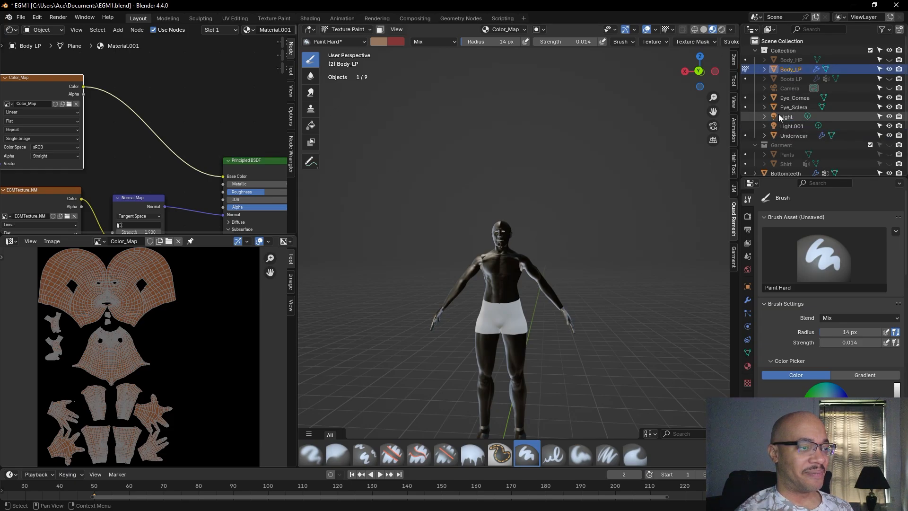
{"action": "left_click", "coordinate": [889, 70]}
{"action": "left_click", "coordinate": [889, 70]}
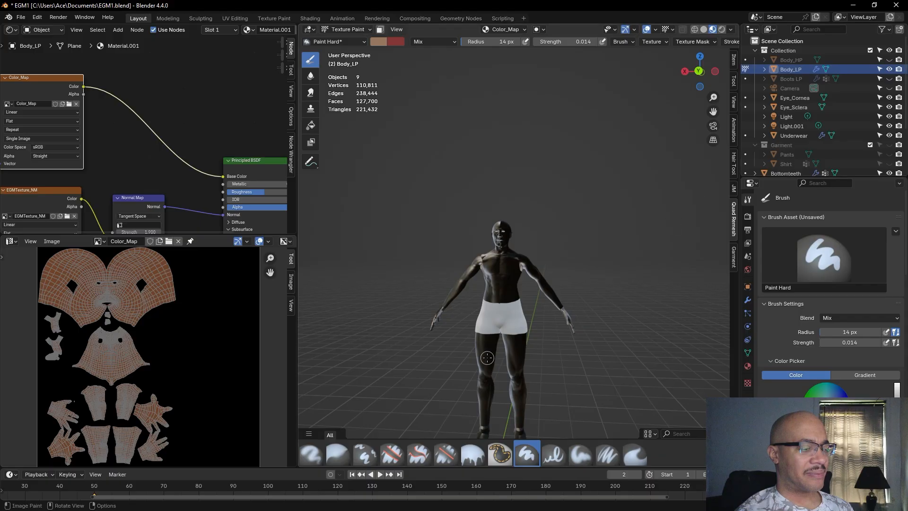
- Examine the shaded head and chest up close, and inspect the UV layout over the Color_Map image
{"action": "scroll", "coordinate": [585, 325], "scroll_direction": "up", "scroll_amount": 8}
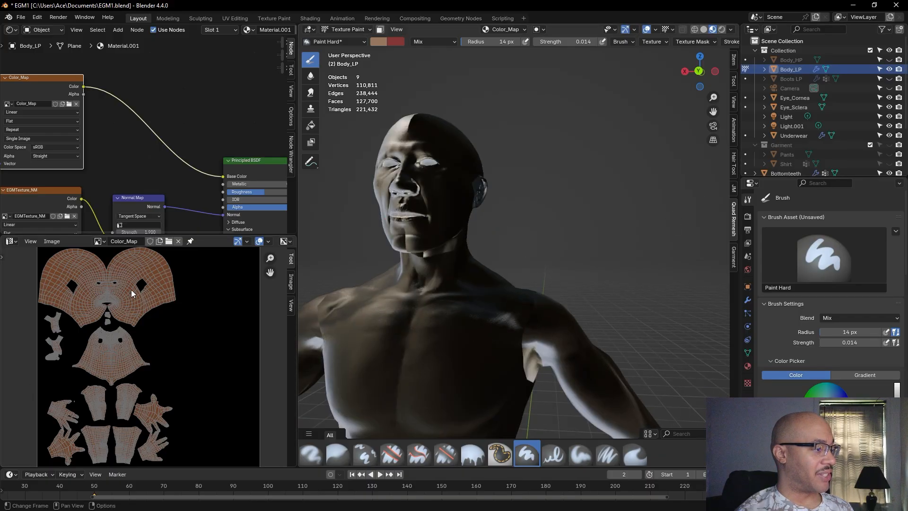
{"action": "scroll", "coordinate": [123, 287], "scroll_direction": "up", "scroll_amount": 4}
{"action": "scroll", "coordinate": [138, 318], "scroll_direction": "down", "scroll_amount": 3}
{"action": "scroll", "coordinate": [140, 319], "scroll_direction": "down", "scroll_amount": 2}
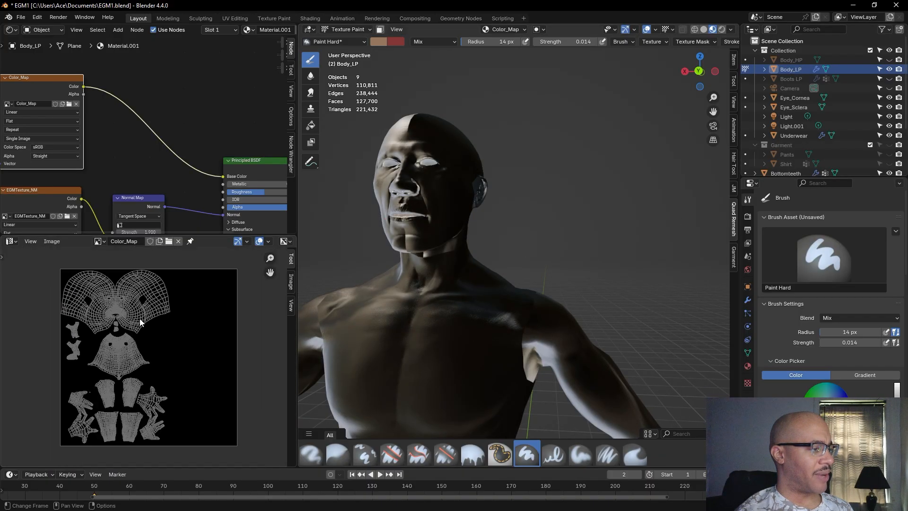
{"action": "scroll", "coordinate": [140, 319], "scroll_direction": "up", "scroll_amount": 1}
{"action": "scroll", "coordinate": [142, 316], "scroll_direction": "up", "scroll_amount": 2}
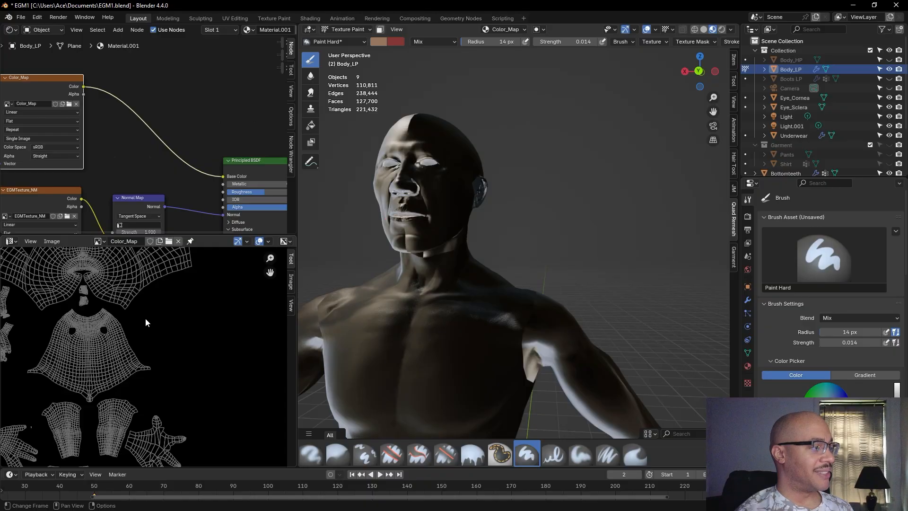
{"action": "scroll", "coordinate": [149, 314], "scroll_direction": "down", "scroll_amount": 3}
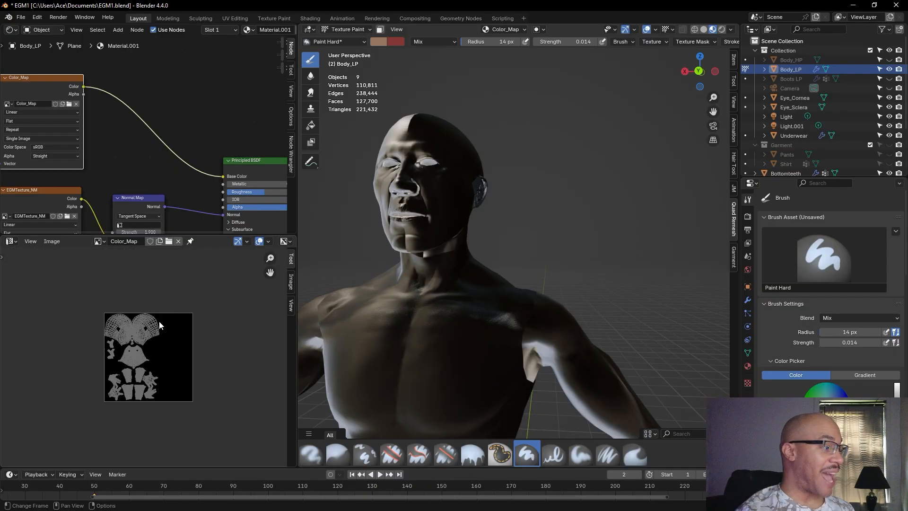
{"action": "scroll", "coordinate": [159, 321], "scroll_direction": "up", "scroll_amount": 3}
{"action": "scroll", "coordinate": [158, 311], "scroll_direction": "down", "scroll_amount": 1}
{"action": "scroll", "coordinate": [151, 298], "scroll_direction": "down", "scroll_amount": 5}
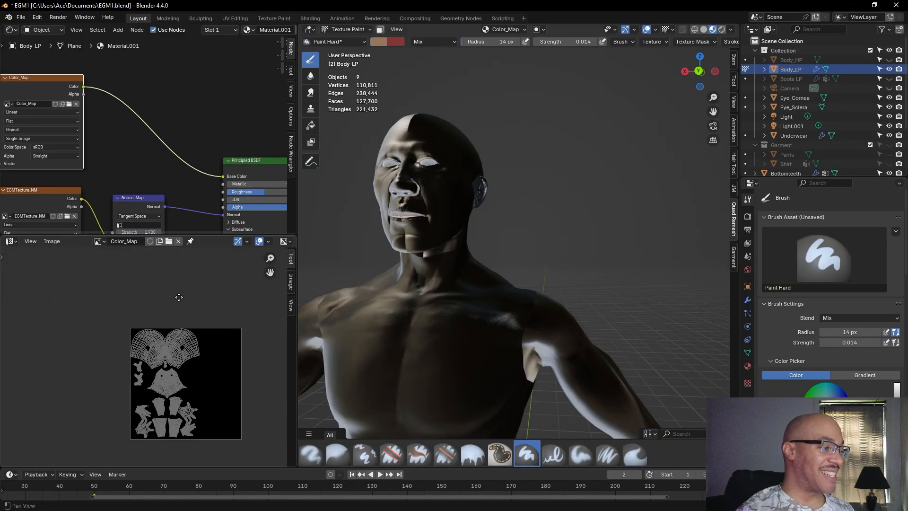
{"action": "scroll", "coordinate": [170, 361], "scroll_direction": "up", "scroll_amount": 9}
{"action": "scroll", "coordinate": [166, 354], "scroll_direction": "up", "scroll_amount": 5}
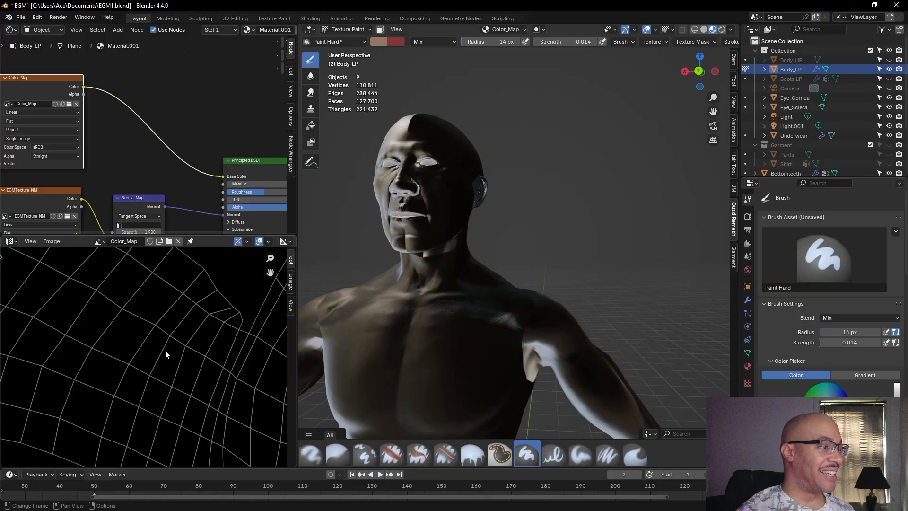
{"action": "scroll", "coordinate": [164, 350], "scroll_direction": "down", "scroll_amount": 3}
- Make EGMTexture_NM the active texture, check the body from a lower angle, and reselect Body_LP
{"action": "left_click", "coordinate": [51, 207]}
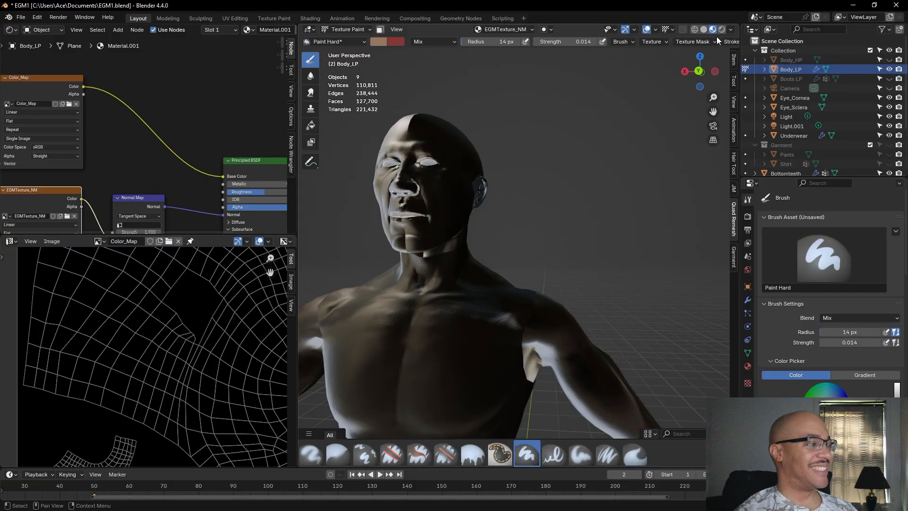
{"action": "scroll", "coordinate": [623, 181], "scroll_direction": "down", "scroll_amount": 5}
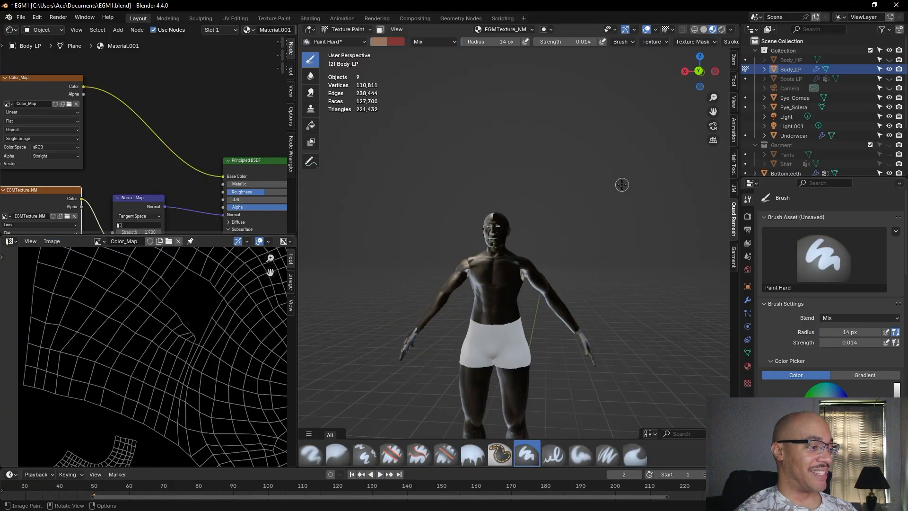
{"action": "middle_click_drag", "start_coordinate": [615, 199], "coordinate": [600, 216]}
{"action": "scroll", "coordinate": [198, 354], "scroll_direction": "down", "scroll_amount": 4}
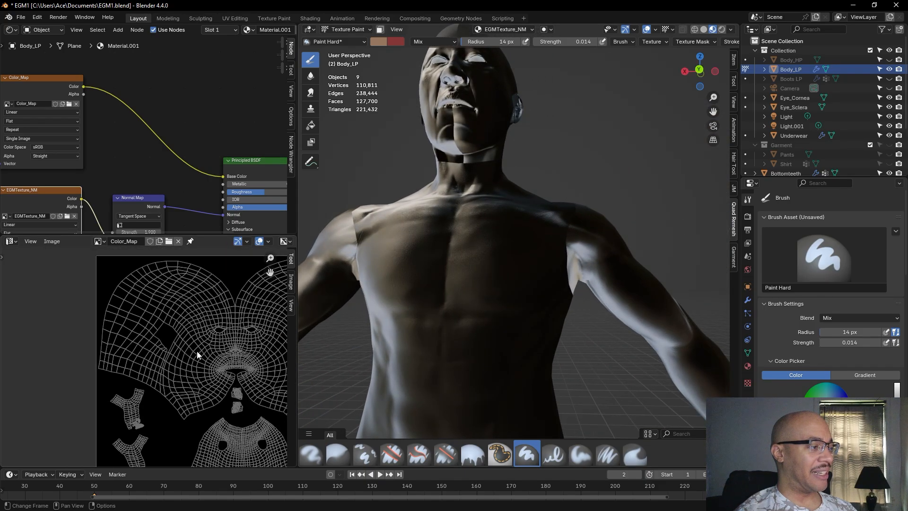
{"action": "scroll", "coordinate": [251, 388], "scroll_direction": "up", "scroll_amount": 2}
{"action": "left_click", "coordinate": [794, 97]}
{"action": "left_click", "coordinate": [794, 71]}
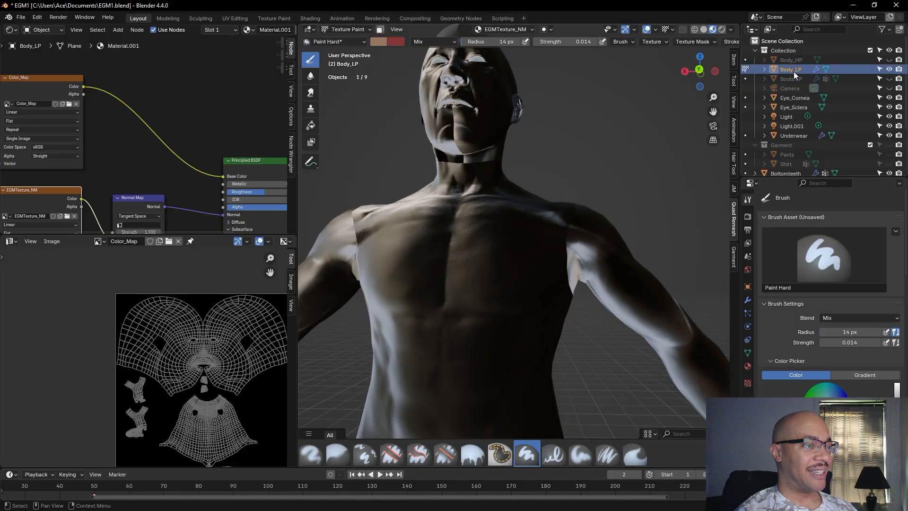
- Compare the body in Rendered, Wireframe and Solid shading in a widened viewport, ending in Solid
{"action": "left_click", "coordinate": [729, 29]}
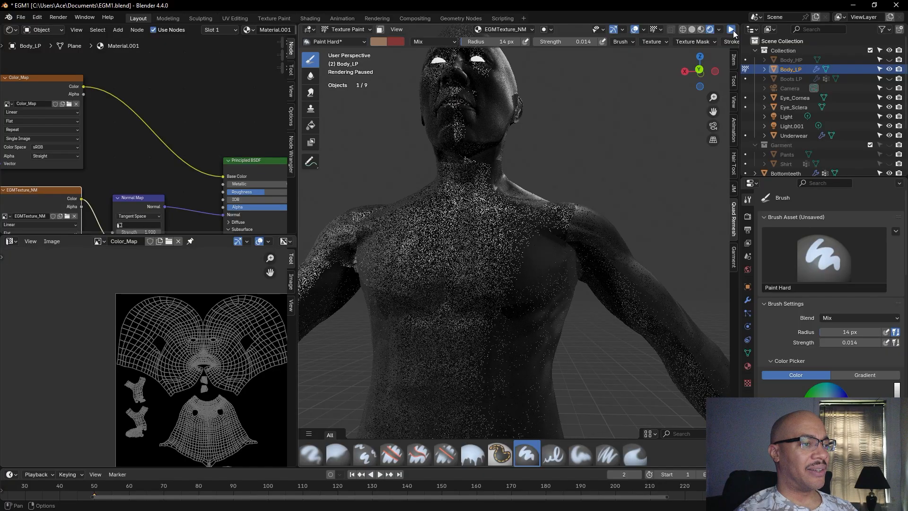
{"action": "left_click_drag", "start_coordinate": [742, 41], "coordinate": [816, 35]}
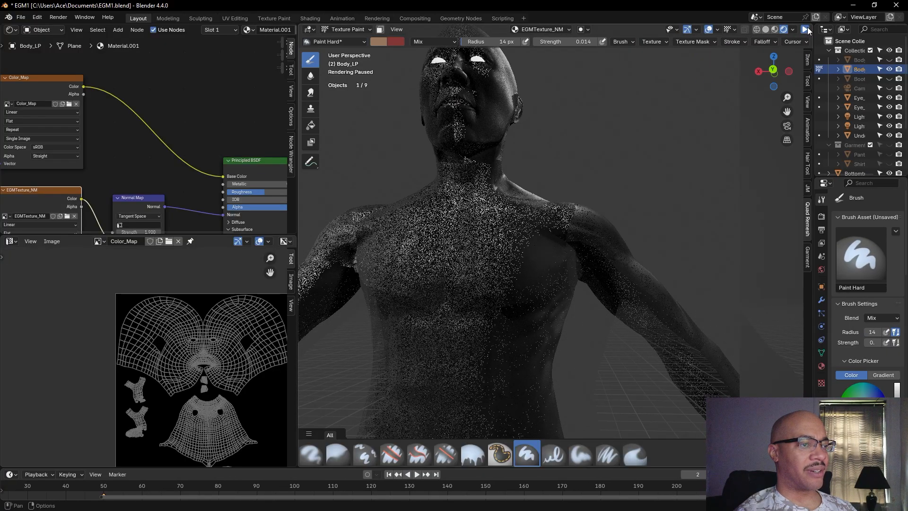
{"action": "left_click", "coordinate": [806, 29]}
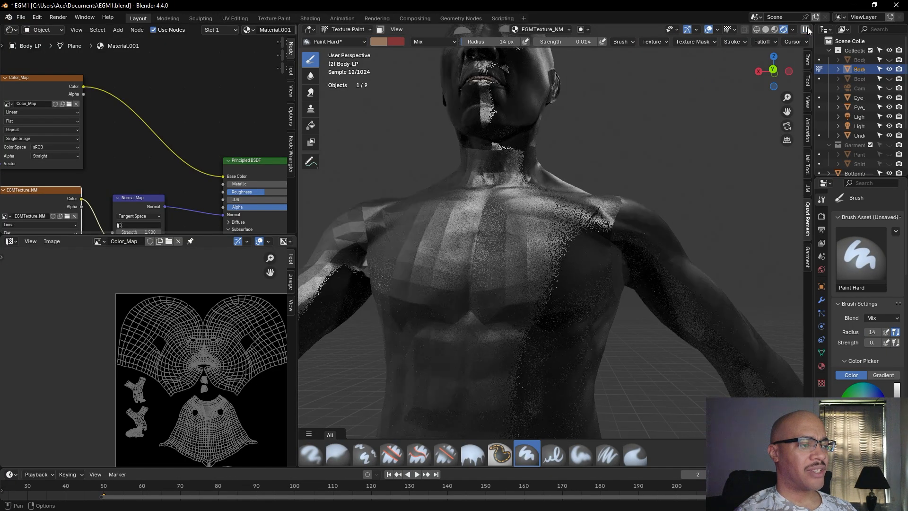
{"action": "left_click", "coordinate": [775, 30]}
{"action": "left_click", "coordinate": [768, 29]}
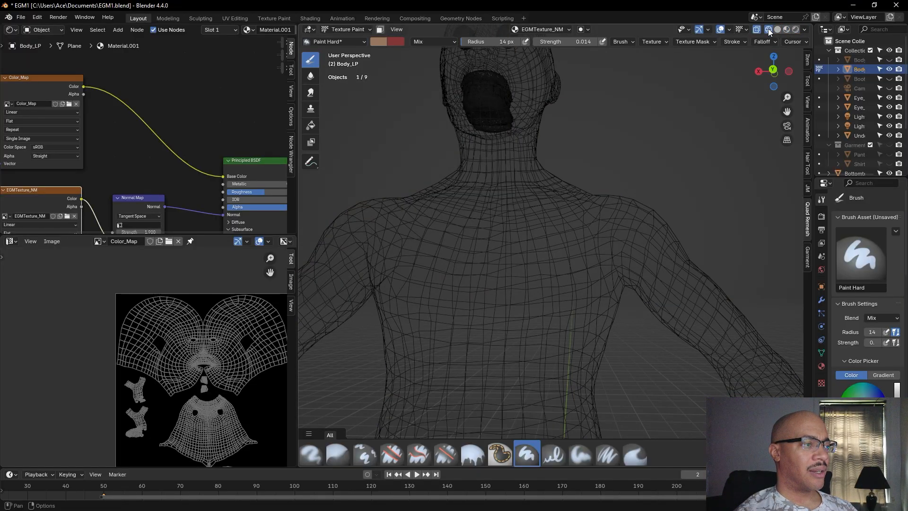
{"action": "left_click", "coordinate": [779, 30]}
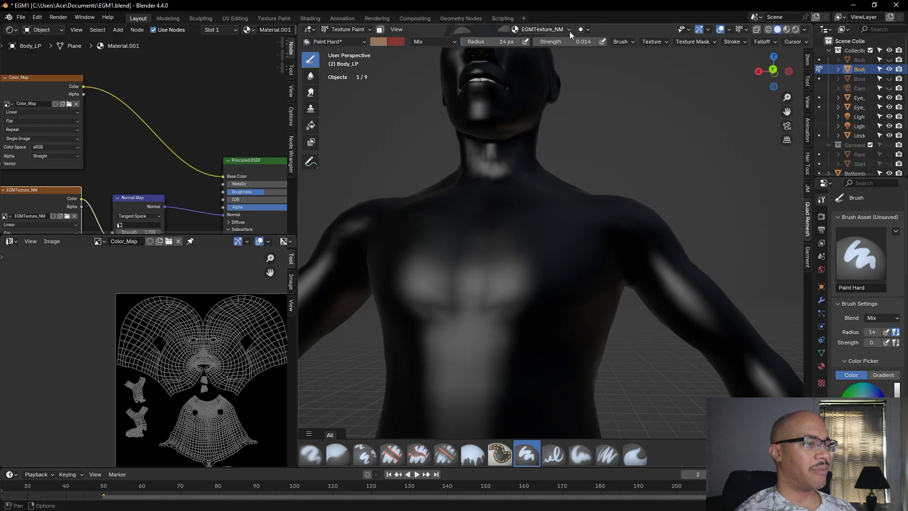
- Compare EGMTexture_NM and Color_Map as the active texture on the body, ending with Color_Map and the full figure in view
{"action": "left_click", "coordinate": [73, 136]}
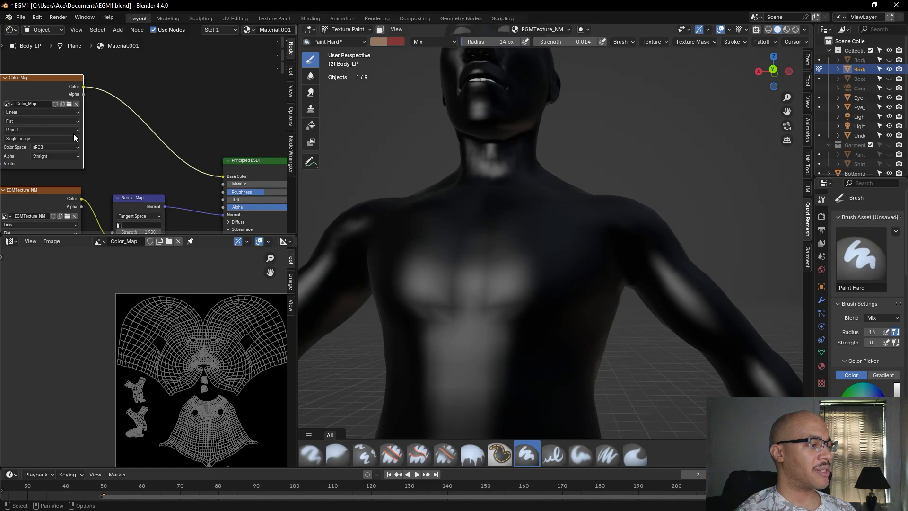
{"action": "scroll", "coordinate": [75, 131], "scroll_direction": "down", "scroll_amount": 1}
{"action": "left_click", "coordinate": [67, 183], "text": "ctrl+shift"}
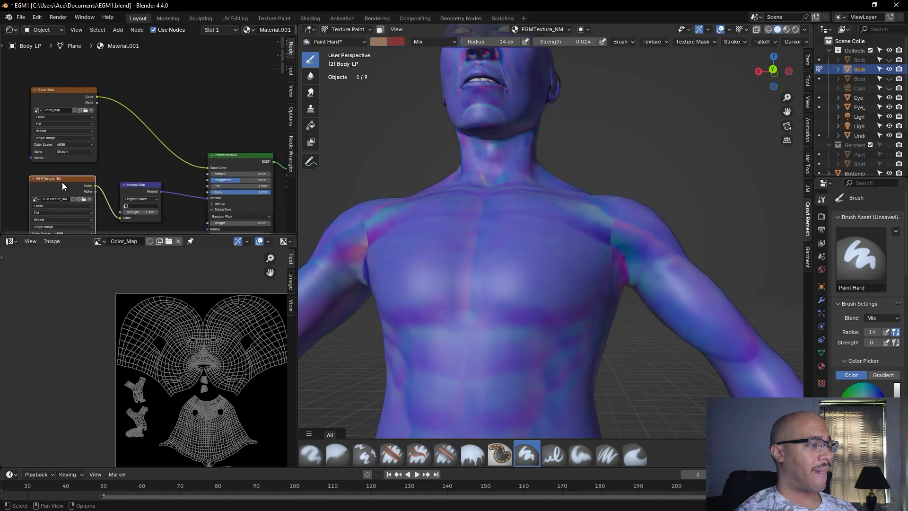
{"action": "left_click", "coordinate": [68, 94], "text": "ctrl+shift"}
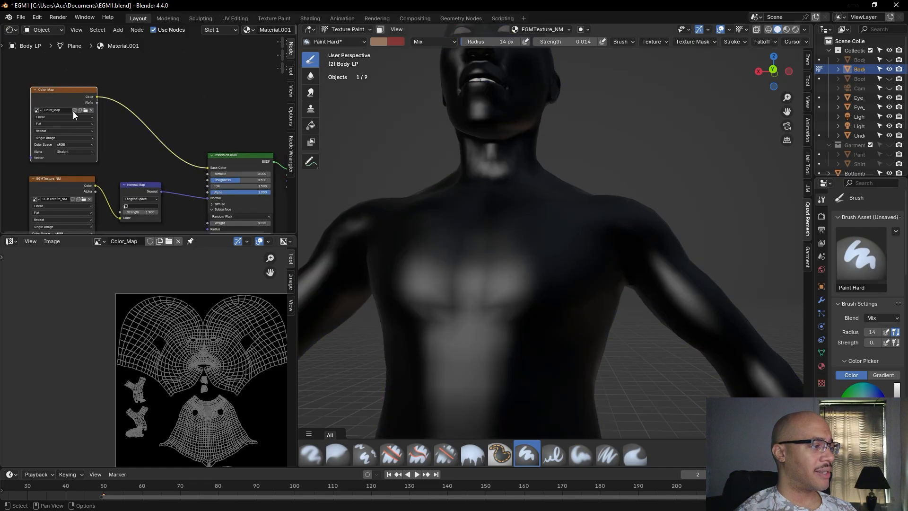
{"action": "scroll", "coordinate": [396, 146], "scroll_direction": "down", "scroll_amount": 7}
{"action": "middle_click_drag", "start_coordinate": [396, 146], "coordinate": [398, 151]}
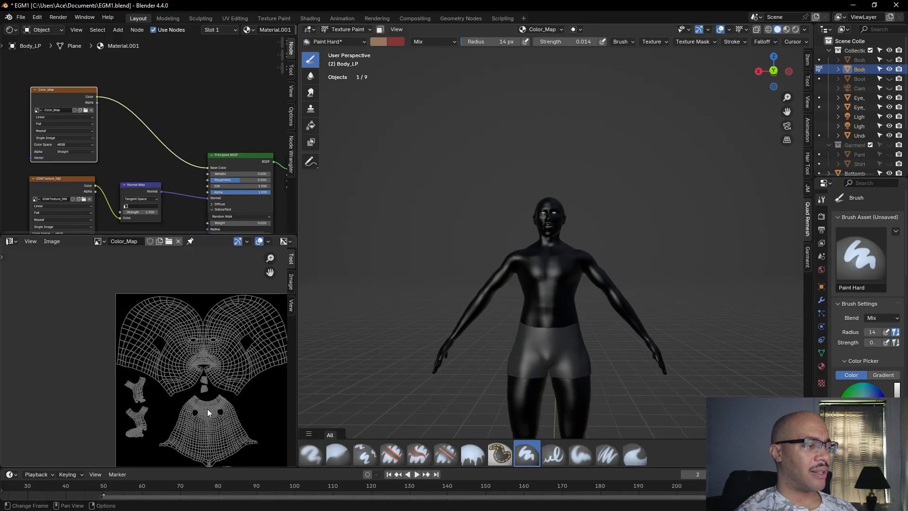
- Check the UV layout over the Color_Map image, and widen the outliner and properties area again
{"action": "scroll", "coordinate": [208, 407], "scroll_direction": "up", "scroll_amount": 4}
{"action": "scroll", "coordinate": [209, 401], "scroll_direction": "down", "scroll_amount": 7}
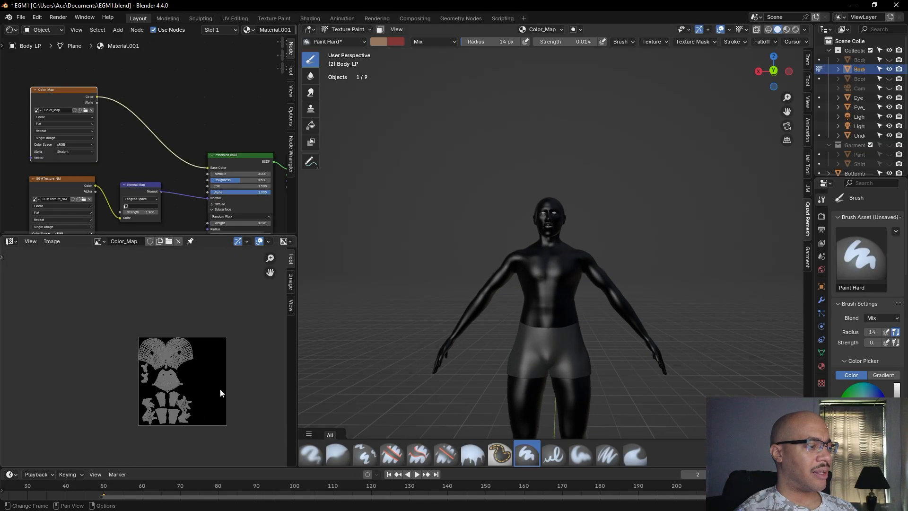
{"action": "scroll", "coordinate": [220, 390], "scroll_direction": "up", "scroll_amount": 8}
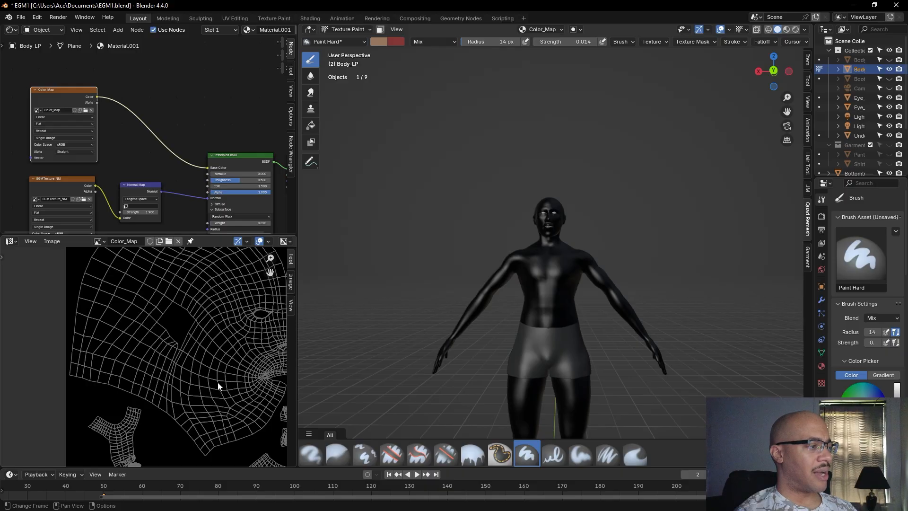
{"action": "left_click", "coordinate": [103, 241]}
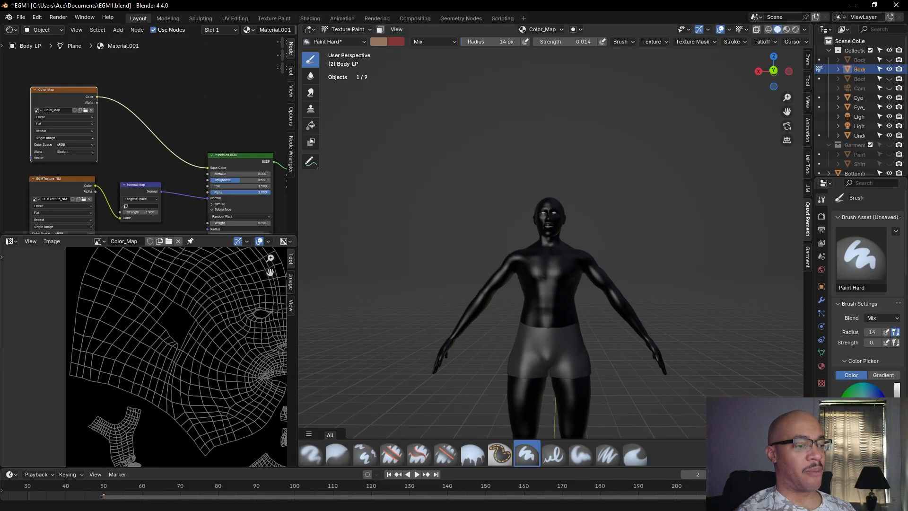
{"action": "left_click_drag", "start_coordinate": [817, 258], "coordinate": [717, 258]}
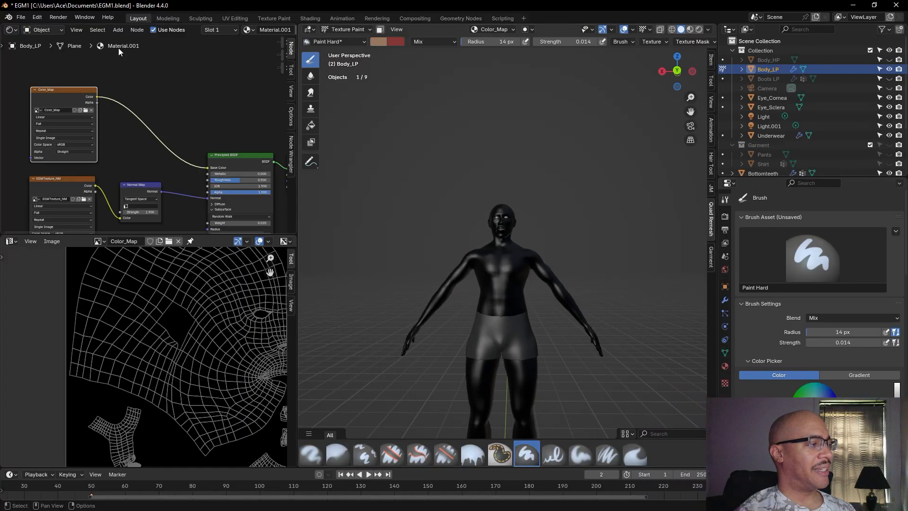
- Check which auto-saved files are available for recovery, and close the list without recovering any
{"action": "left_click", "coordinate": [25, 18]}
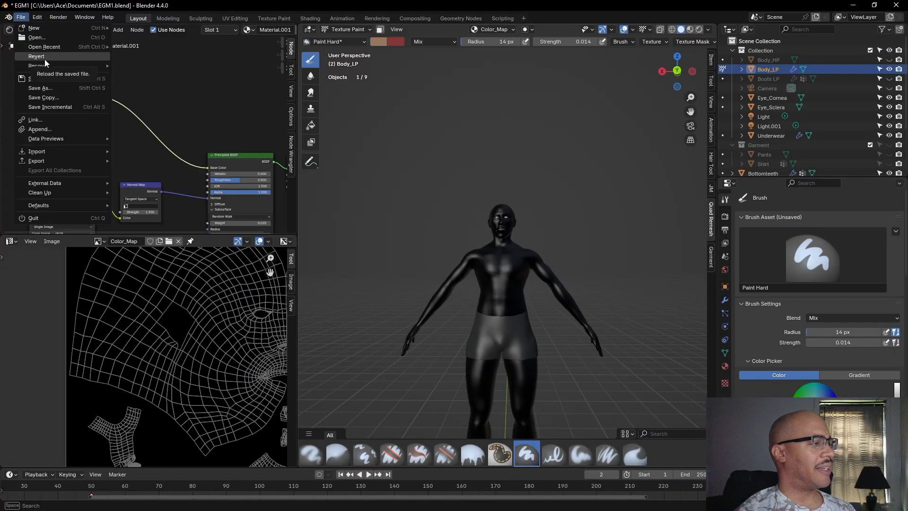
{"action": "mouse_move", "coordinate": [49, 64]}
{"action": "left_click", "coordinate": [153, 75]}
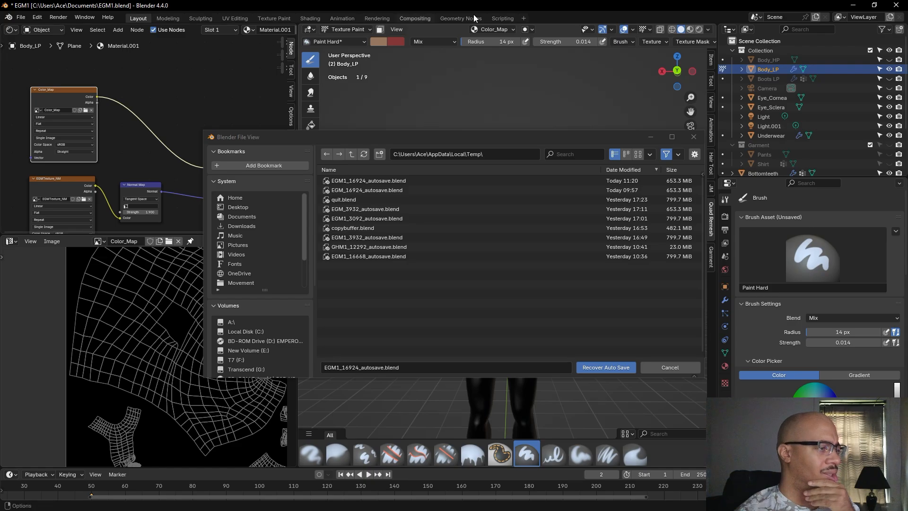
{"action": "left_click", "coordinate": [694, 137]}
- Examine the head and chest, the scene's object list, the available image operations and the UV layout over Color_Map
{"action": "scroll", "coordinate": [595, 263], "scroll_direction": "up", "scroll_amount": 5}
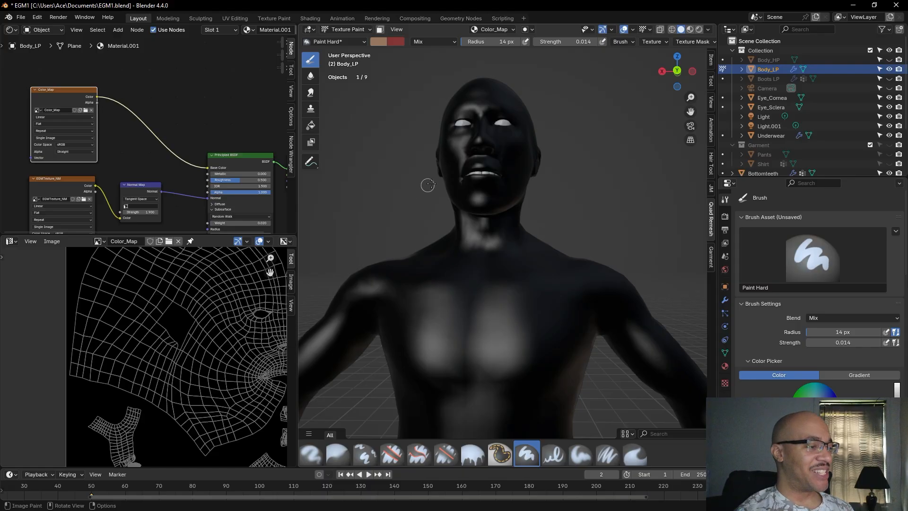
{"action": "scroll", "coordinate": [424, 187], "scroll_direction": "down", "scroll_amount": 5}
{"action": "scroll", "coordinate": [553, 185], "scroll_direction": "up", "scroll_amount": 5}
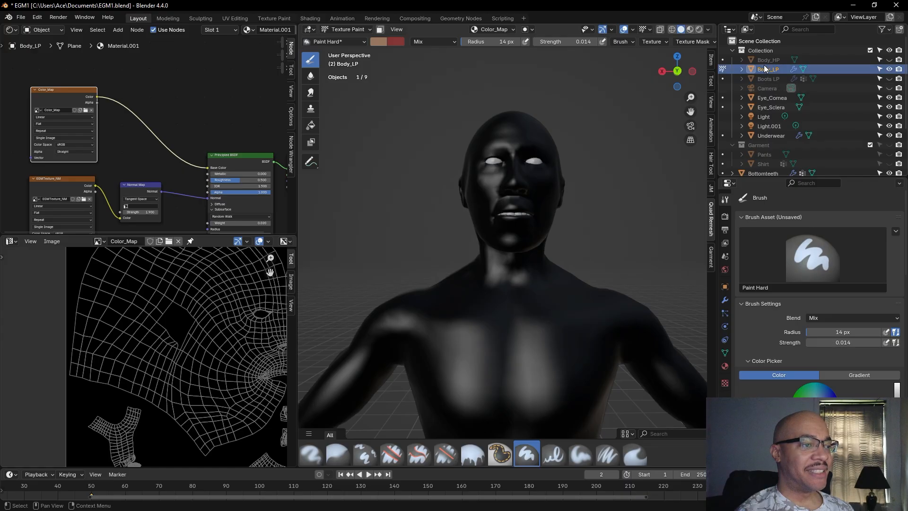
{"action": "scroll", "coordinate": [854, 113], "scroll_direction": "down", "scroll_amount": 5}
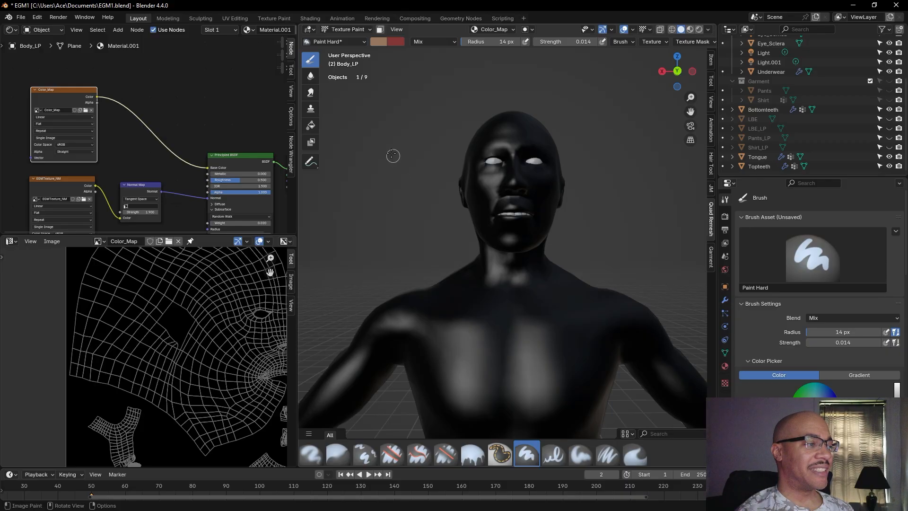
{"action": "left_click", "coordinate": [313, 125]}
{"action": "left_click", "coordinate": [311, 60]}
{"action": "middle_click_drag", "start_coordinate": [624, 216], "coordinate": [626, 215]}
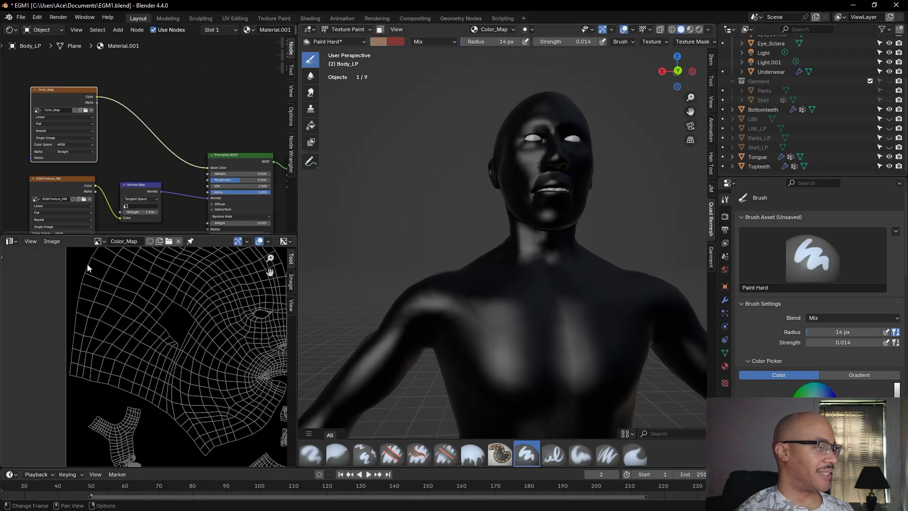
{"action": "left_click", "coordinate": [52, 241]}
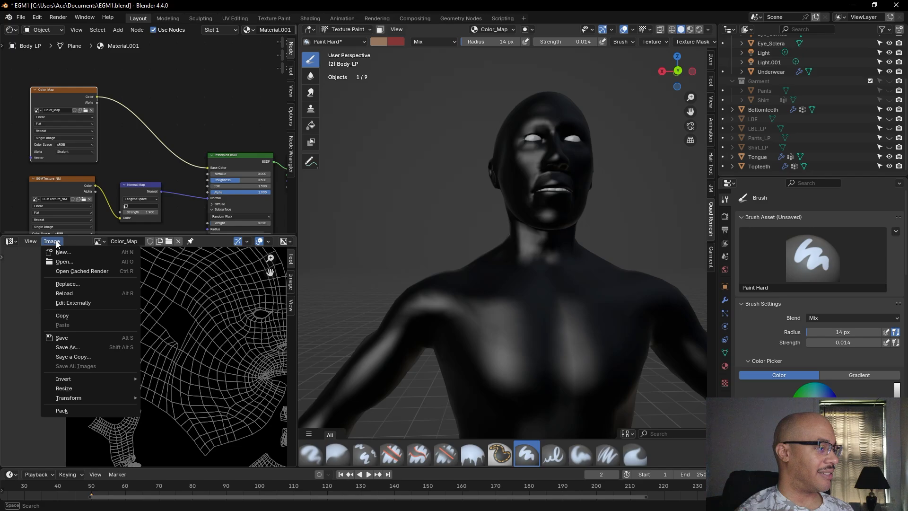
{"action": "scroll", "coordinate": [228, 336], "scroll_direction": "down", "scroll_amount": 4}
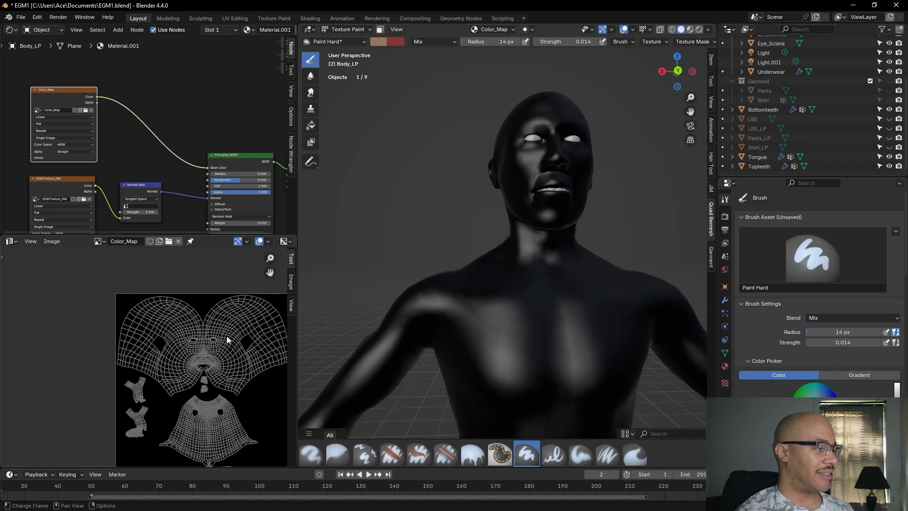
{"action": "scroll", "coordinate": [230, 377], "scroll_direction": "up", "scroll_amount": 6}
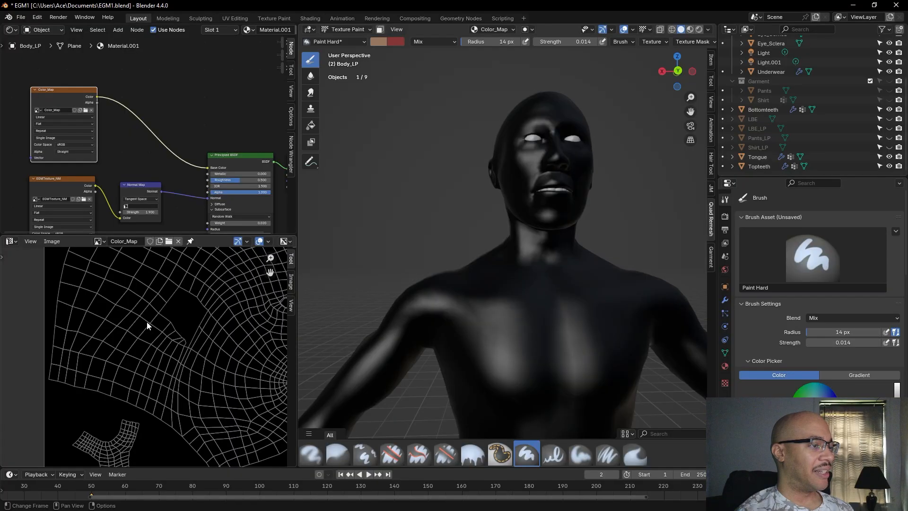
{"action": "middle_click_drag", "start_coordinate": [402, 175], "coordinate": [408, 205]}
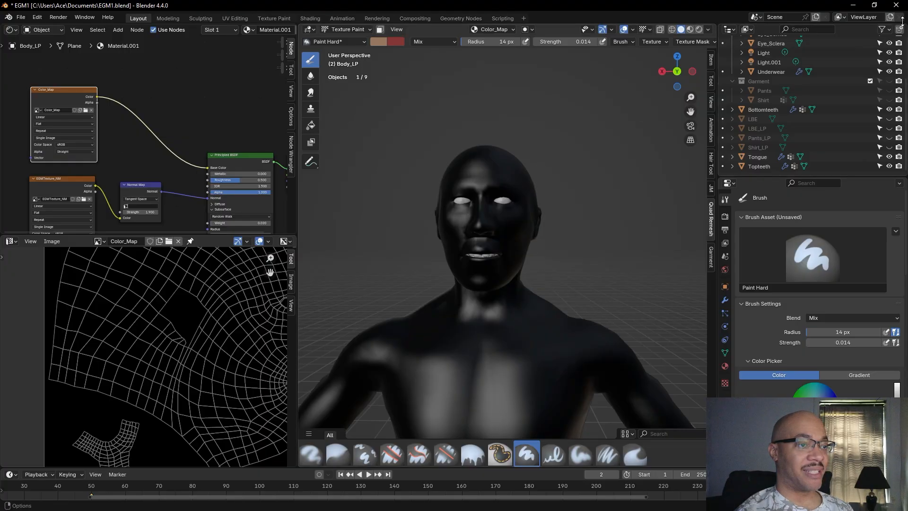
- Quit Blender without saving the changes to EGM1.blend
{"action": "left_click", "coordinate": [896, 6]}
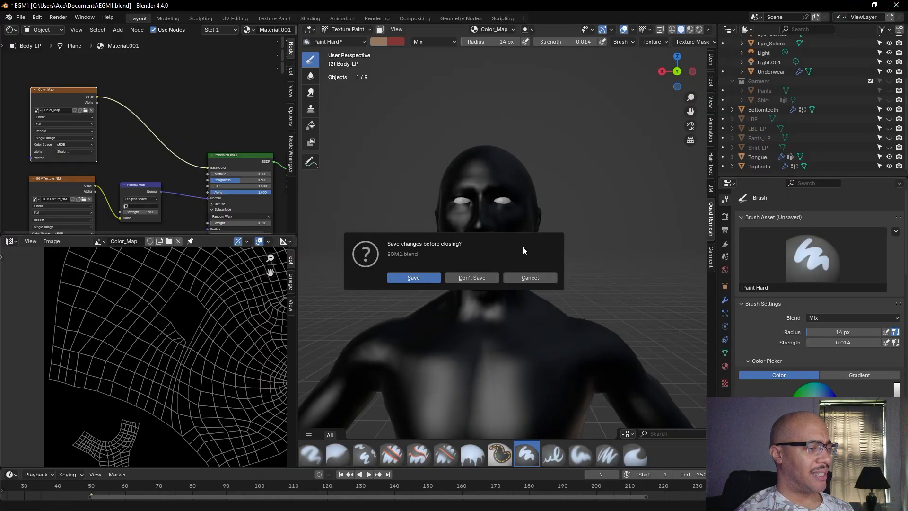
{"action": "left_click", "coordinate": [488, 276]}
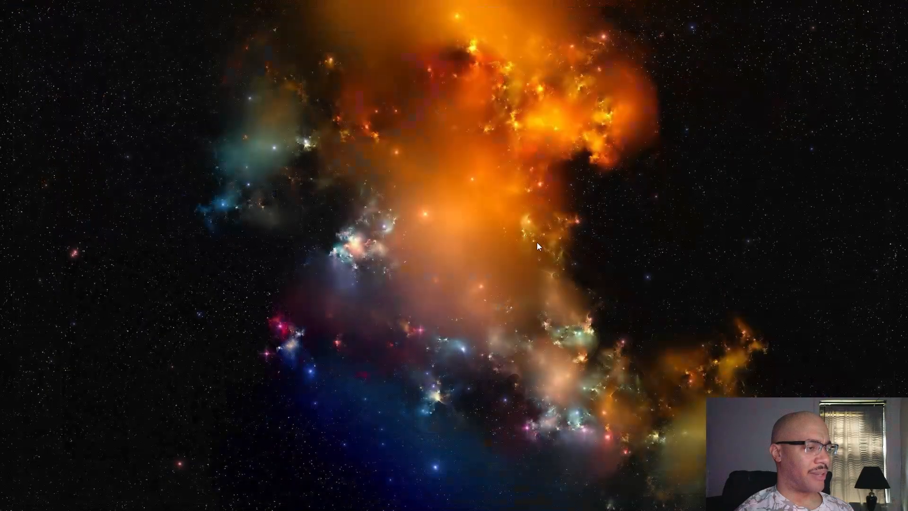
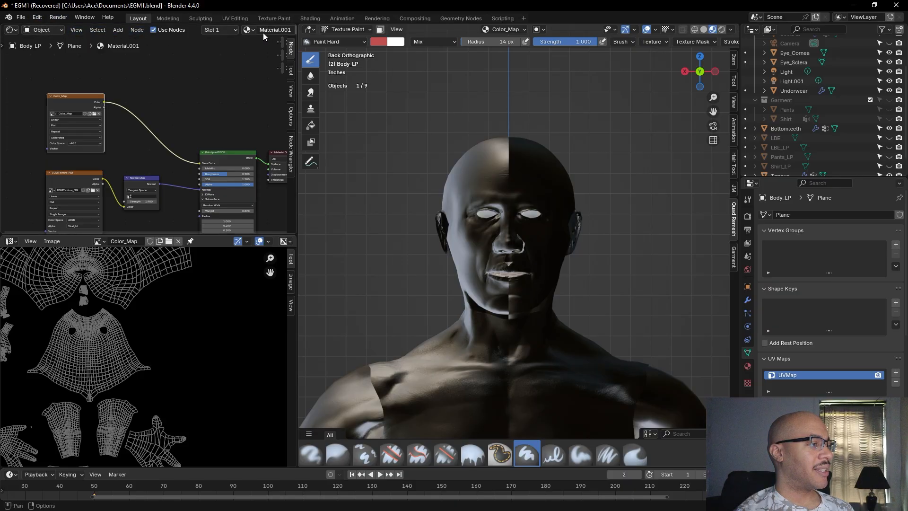
- Inspect the Color_Map node's settings in the recovered file, and choose Color_Map again as the image shown with the UV layout
{"action": "scroll", "coordinate": [61, 109], "scroll_direction": "up", "scroll_amount": 2}
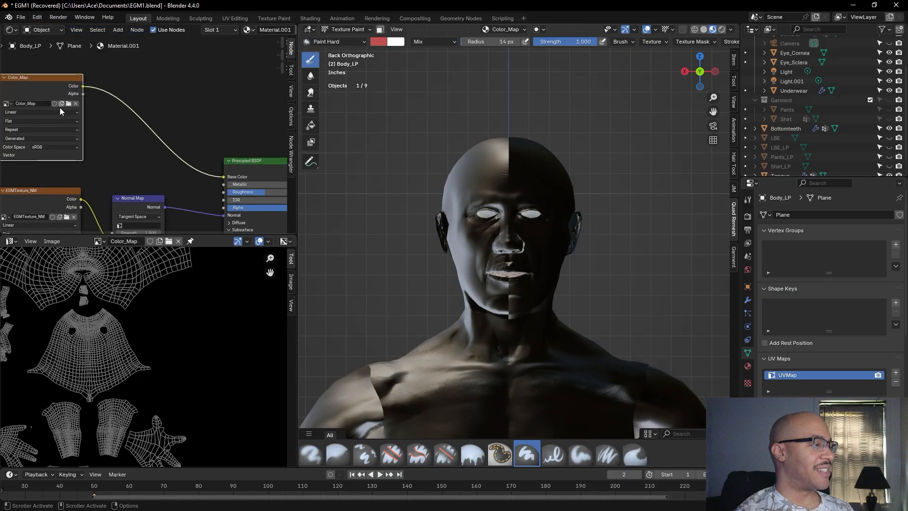
{"action": "middle_click_drag", "start_coordinate": [117, 144], "coordinate": [204, 134]}
{"action": "scroll", "coordinate": [169, 192], "scroll_direction": "up", "scroll_amount": 3}
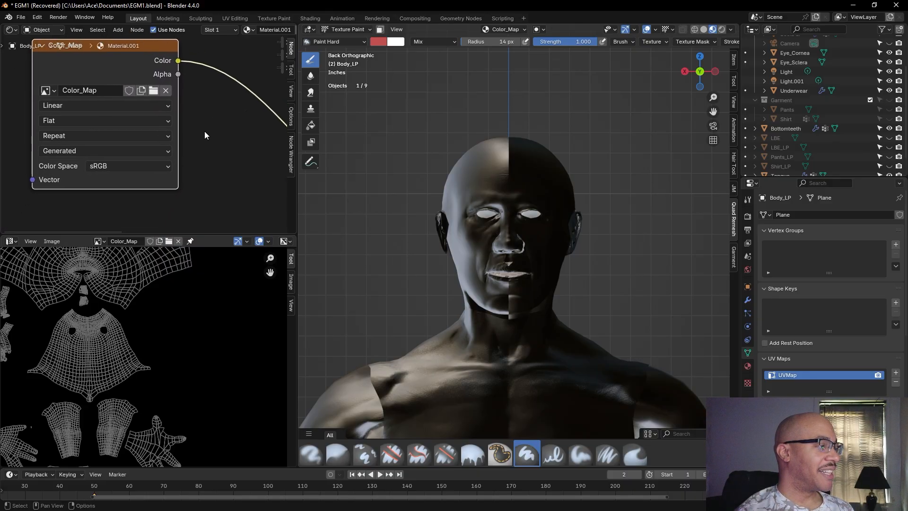
{"action": "left_click", "coordinate": [61, 19]}
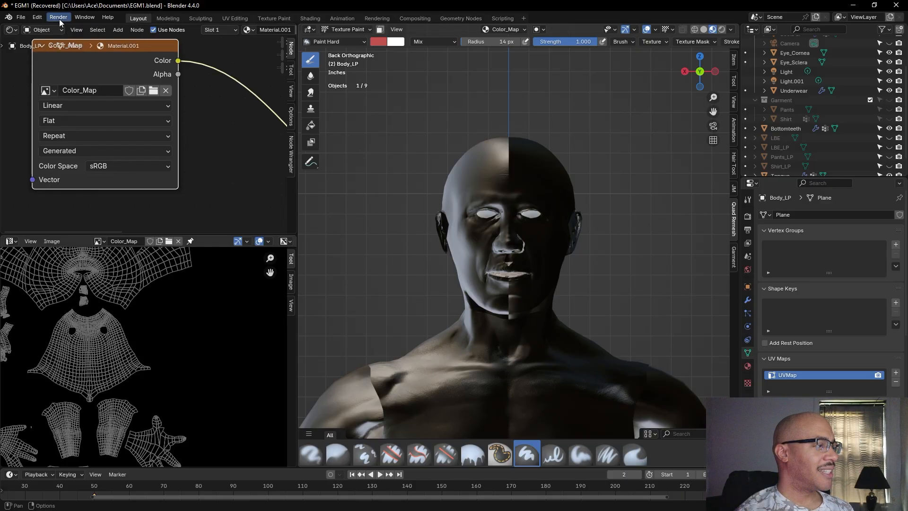
{"action": "left_click", "coordinate": [99, 241]}
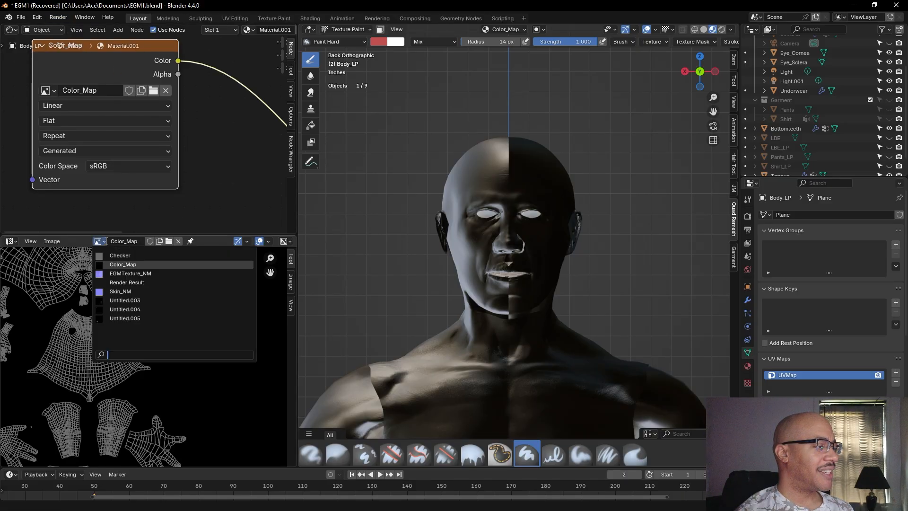
{"action": "left_click", "coordinate": [129, 265]}
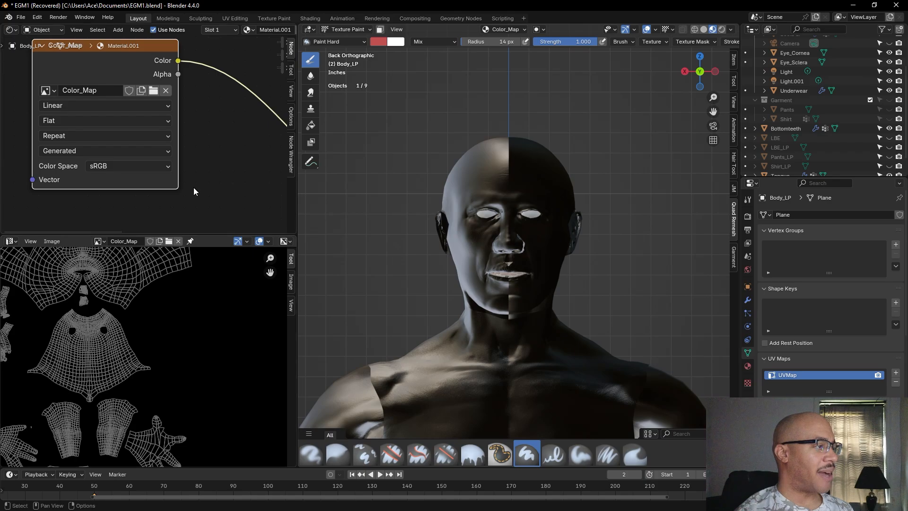
{"action": "scroll", "coordinate": [194, 184], "scroll_direction": "down", "scroll_amount": 2}
{"action": "scroll", "coordinate": [199, 178], "scroll_direction": "down", "scroll_amount": 3}
{"action": "middle_click_drag", "start_coordinate": [404, 134], "coordinate": [390, 112], "text": "shift"}
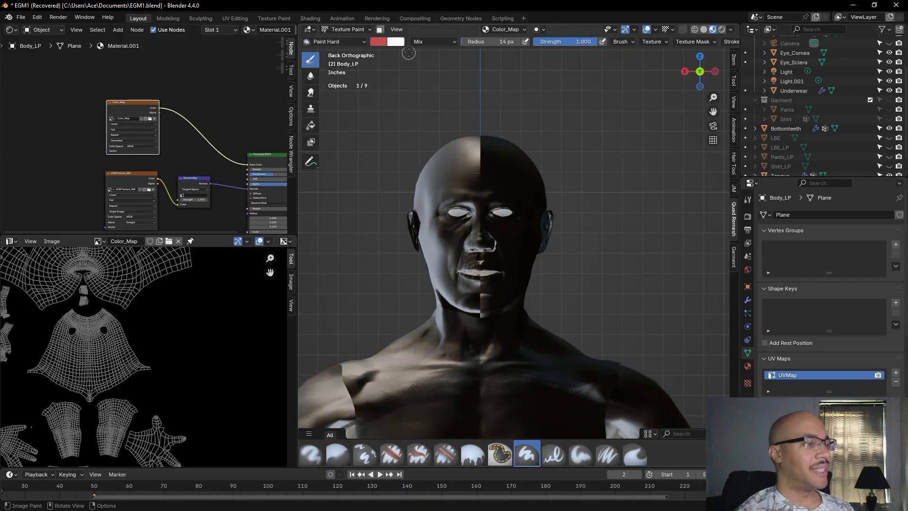
- Recover the auto-saved file quit.blend
{"action": "left_click", "coordinate": [22, 18]}
{"action": "mouse_move", "coordinate": [57, 67]}
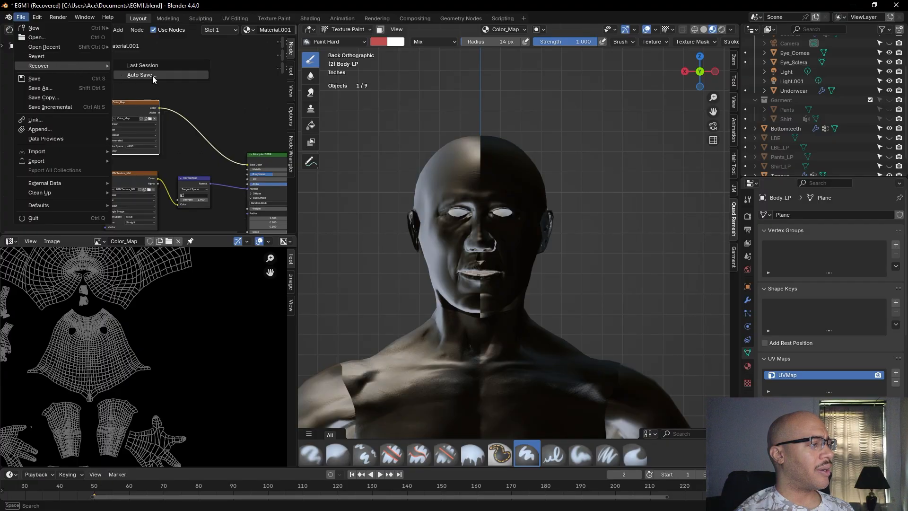
{"action": "left_click", "coordinate": [140, 75]}
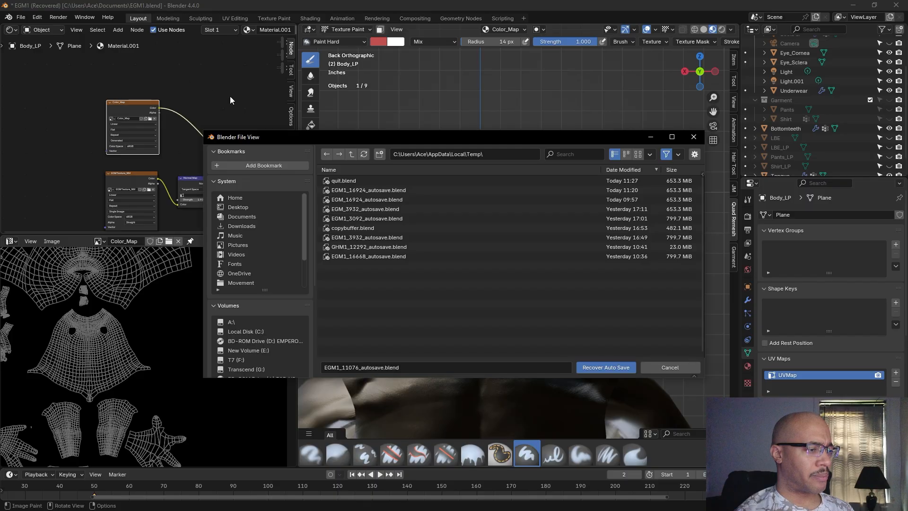
{"action": "left_click", "coordinate": [350, 181]}
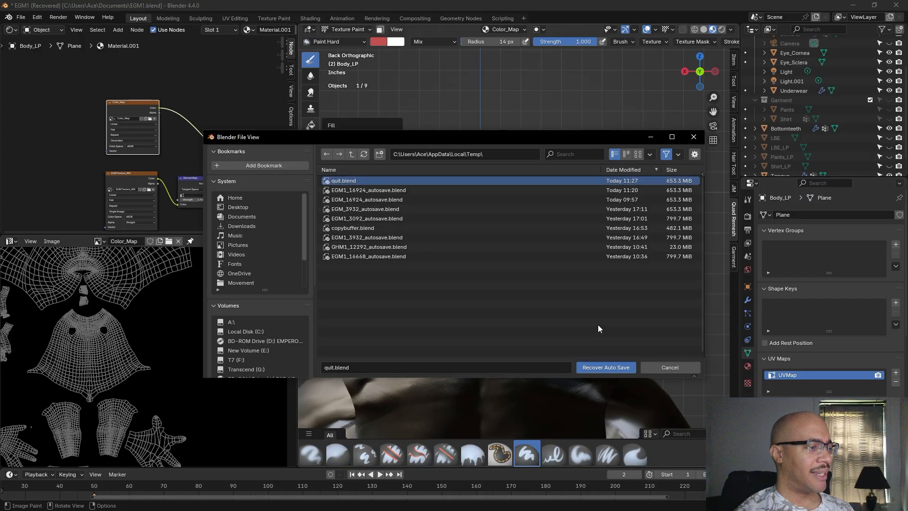
{"action": "left_click", "coordinate": [616, 363]}
{"action": "key", "text": "ctrl+s"}
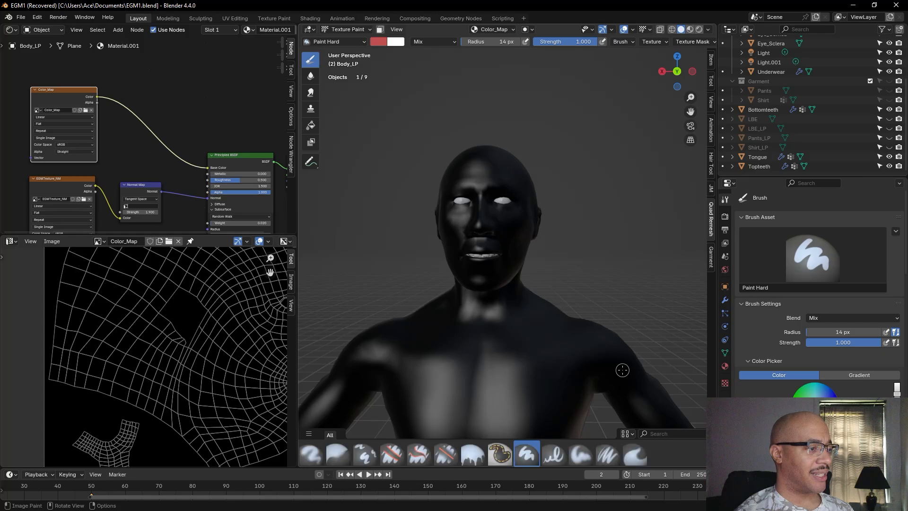
- Widen the node and image editors, and examine the body down to the underwear alongside the UV layout over Color_Map
{"action": "scroll", "coordinate": [222, 299], "scroll_direction": "down", "scroll_amount": 3}
{"action": "left_click_drag", "start_coordinate": [297, 261], "coordinate": [343, 246]}
{"action": "mouse_move", "coordinate": [560, 231]}
{"action": "middle_mouse_down", "text": "shift"}
{"action": "mouse_move", "coordinate": [574, 232]}
{"action": "mouse_move", "coordinate": [564, 226]}
{"action": "middle_mouse_up", "text": "shift"}
{"action": "scroll", "coordinate": [567, 232], "scroll_direction": "down", "scroll_amount": 6}
{"action": "scroll", "coordinate": [568, 230], "scroll_direction": "up", "scroll_amount": 1}
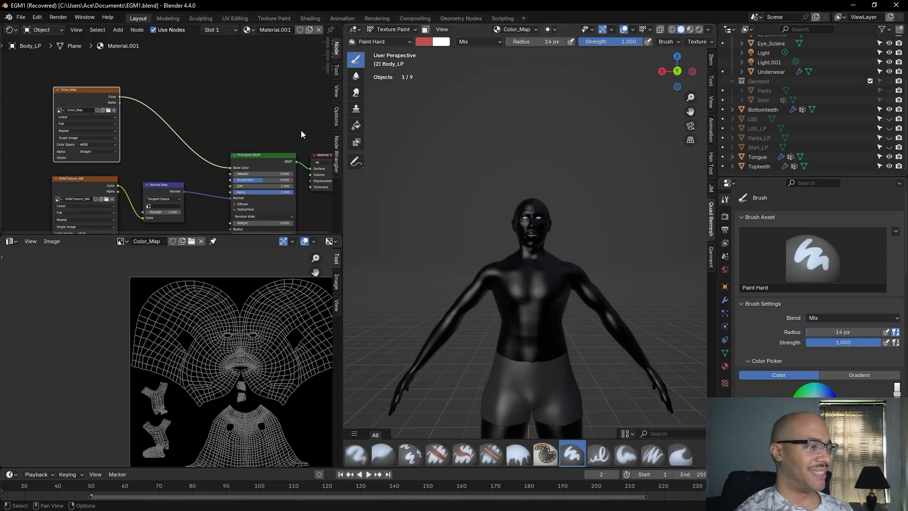
{"action": "left_click_drag", "start_coordinate": [344, 118], "coordinate": [376, 117]}
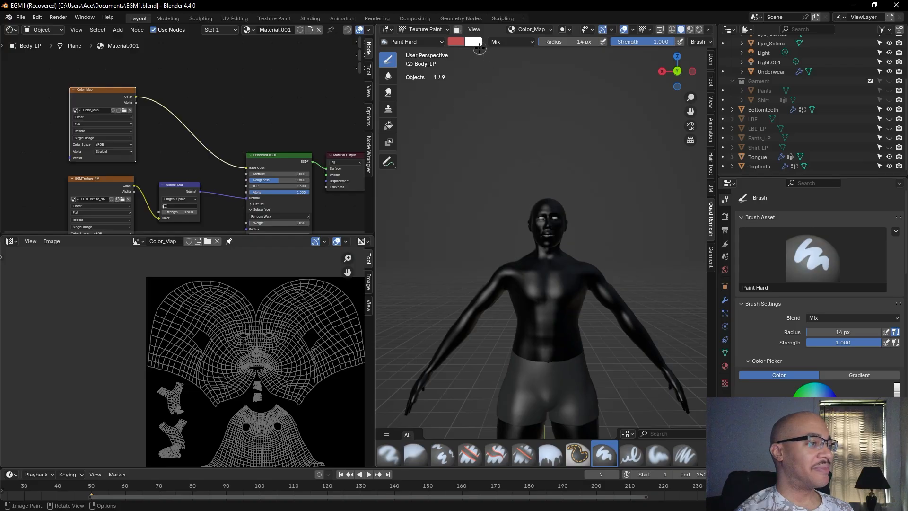
- Switch to the Fill tool and back to the Paint Hard brush, and examine the Color_Map node's settings
{"action": "left_click", "coordinate": [388, 126]}
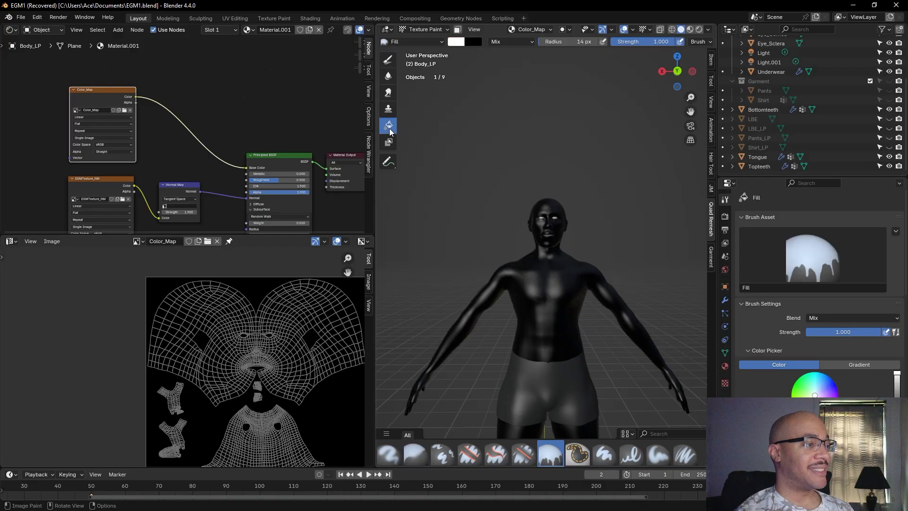
{"action": "left_click", "coordinate": [388, 59]}
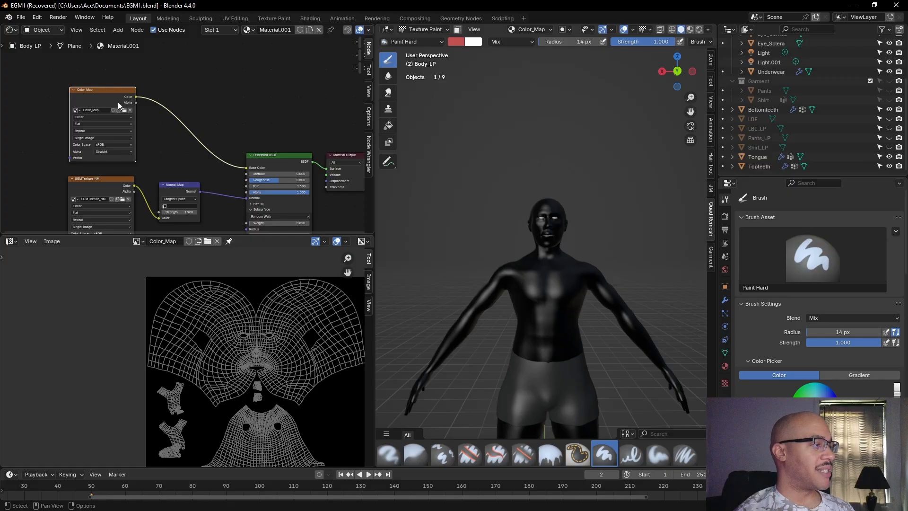
{"action": "scroll", "coordinate": [81, 92], "scroll_direction": "up", "scroll_amount": 3}
{"action": "scroll", "coordinate": [81, 93], "scroll_direction": "down", "scroll_amount": 2}
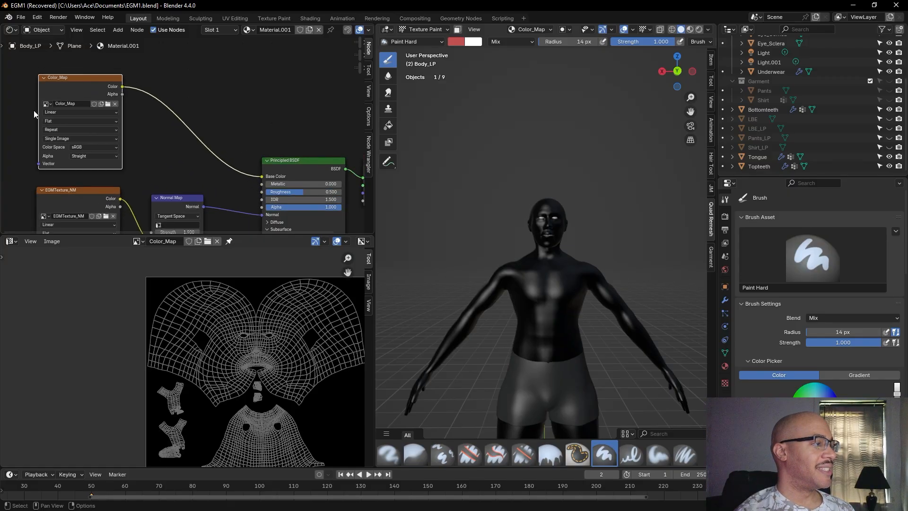
{"action": "scroll", "coordinate": [40, 108], "scroll_direction": "up", "scroll_amount": 2}
{"action": "middle_click_drag", "start_coordinate": [220, 138], "coordinate": [256, 182]}
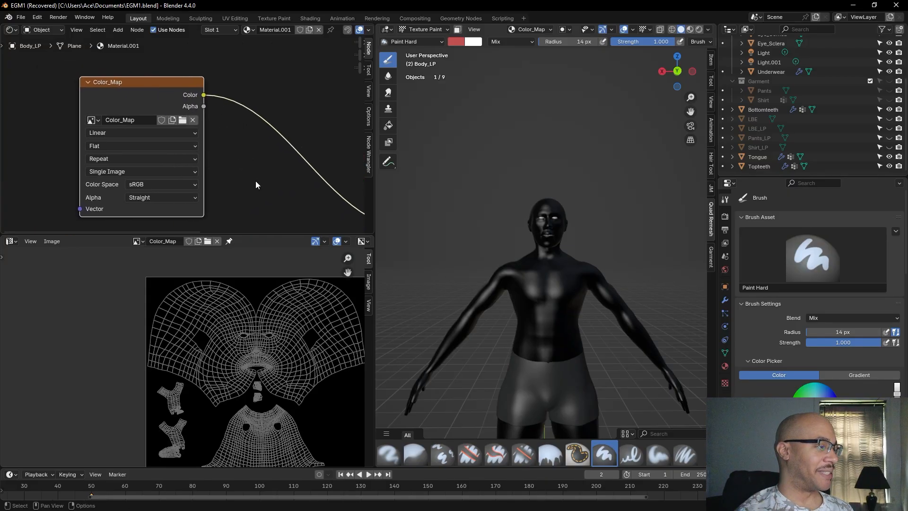
- Recover the last session and examine the head and chest of Body_LP
{"action": "left_click", "coordinate": [21, 17]}
{"action": "mouse_move", "coordinate": [39, 66]}
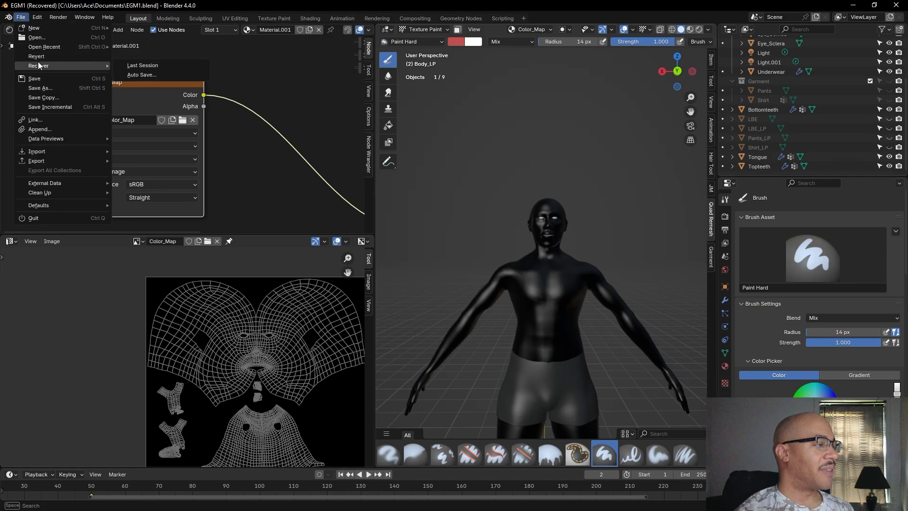
{"action": "left_click", "coordinate": [157, 65]}
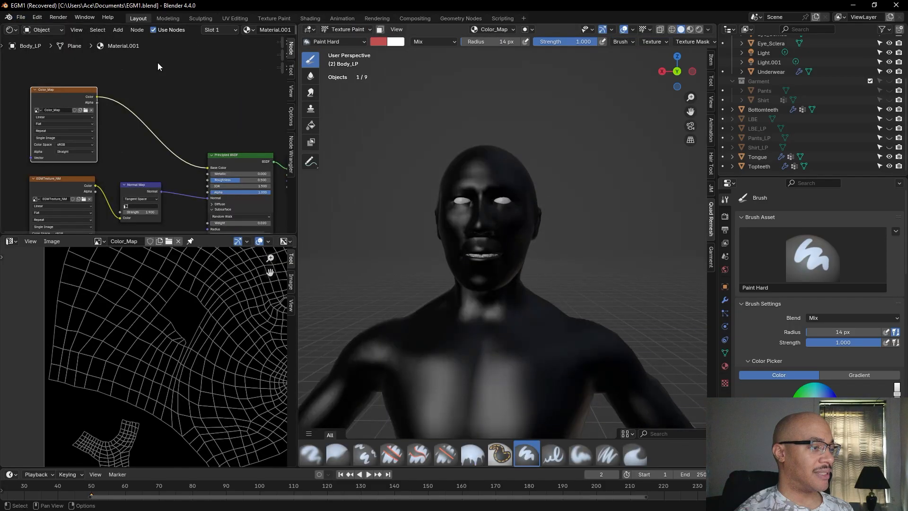
{"action": "middle_click_drag", "start_coordinate": [560, 127], "coordinate": [562, 121]}
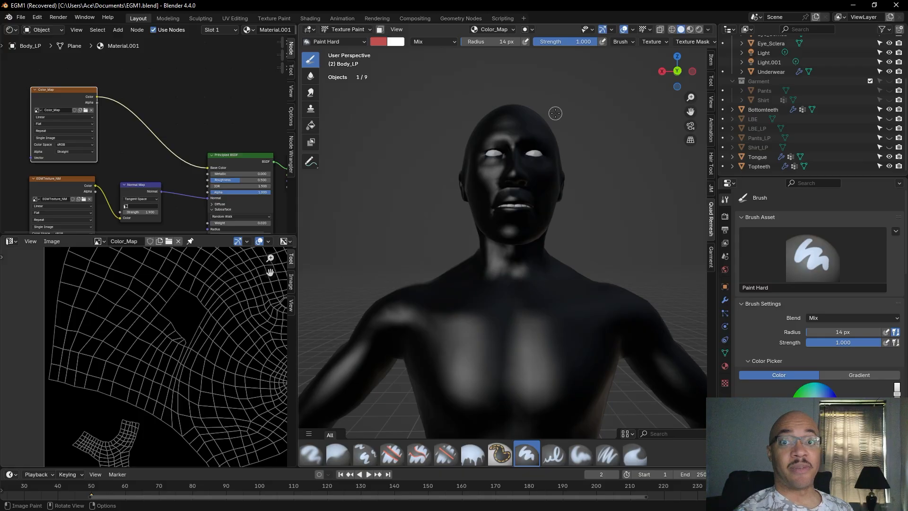
{"action": "middle_click_drag", "start_coordinate": [571, 125], "coordinate": [567, 129]}
- Choose EGMTexture_NM and then Color_Map as the active paint slot, and swap the brush's primary and secondary colors
{"action": "left_click", "coordinate": [503, 29]}
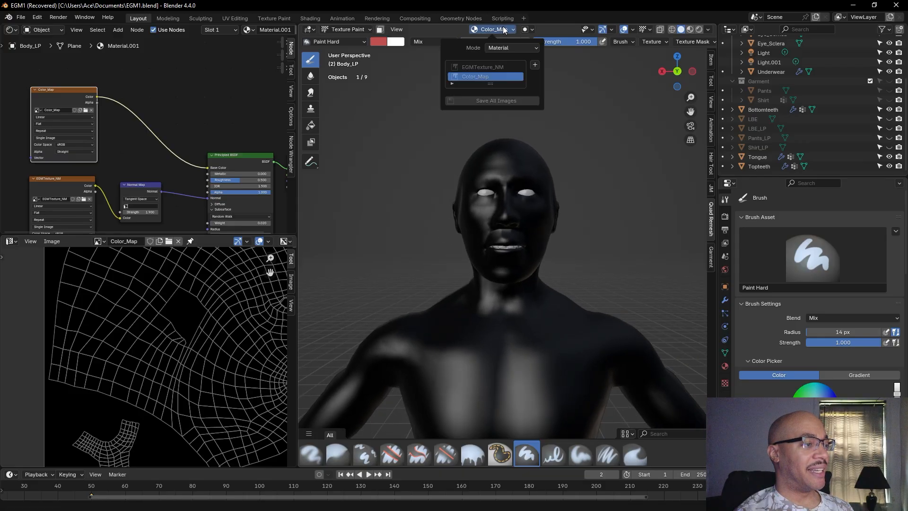
{"action": "left_click", "coordinate": [484, 67]}
{"action": "left_click", "coordinate": [483, 75]}
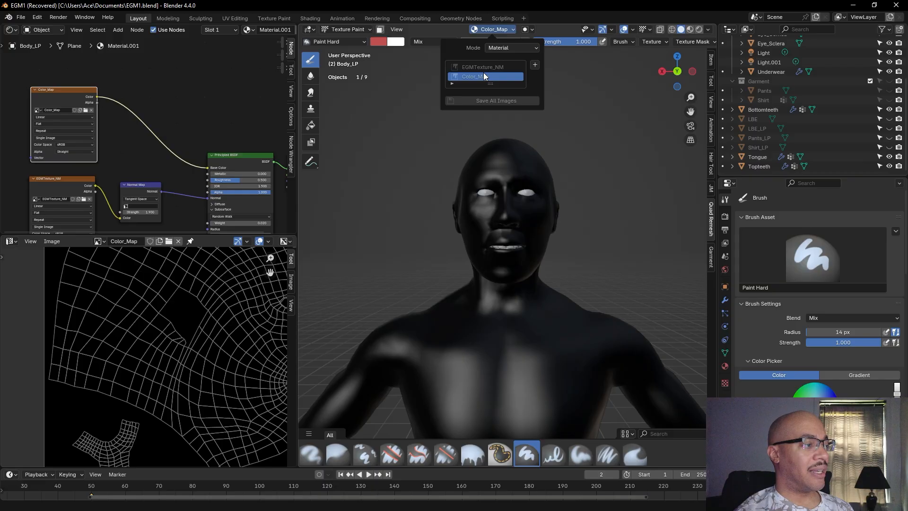
{"action": "left_click", "coordinate": [40, 93]}
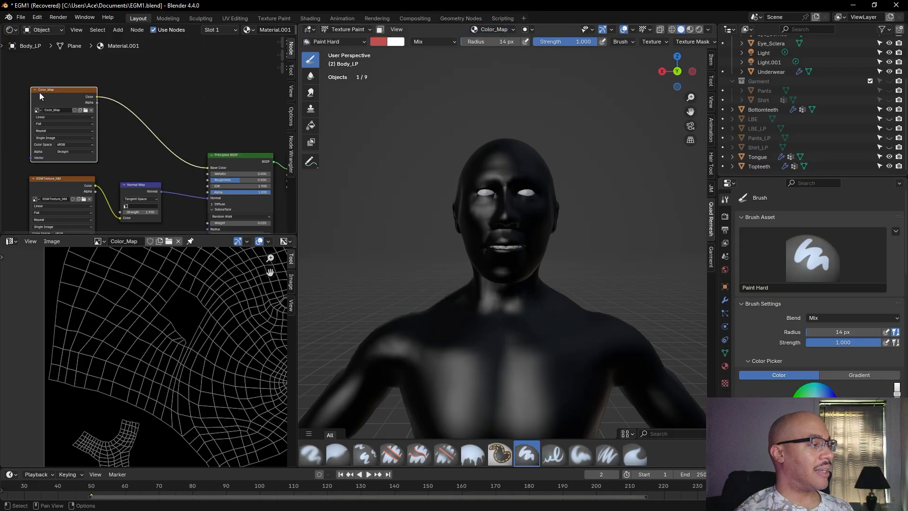
{"action": "scroll", "coordinate": [192, 357], "scroll_direction": "down", "scroll_amount": 5}
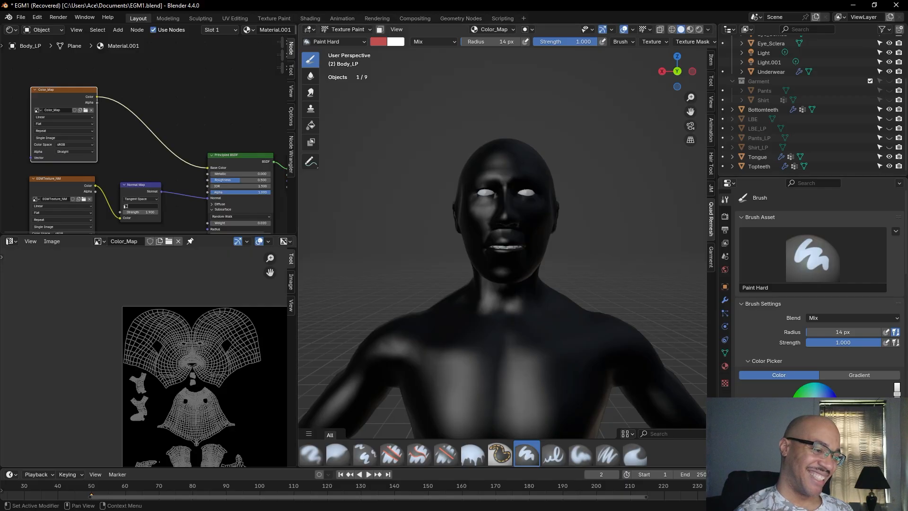
{"action": "key", "text": "x"}
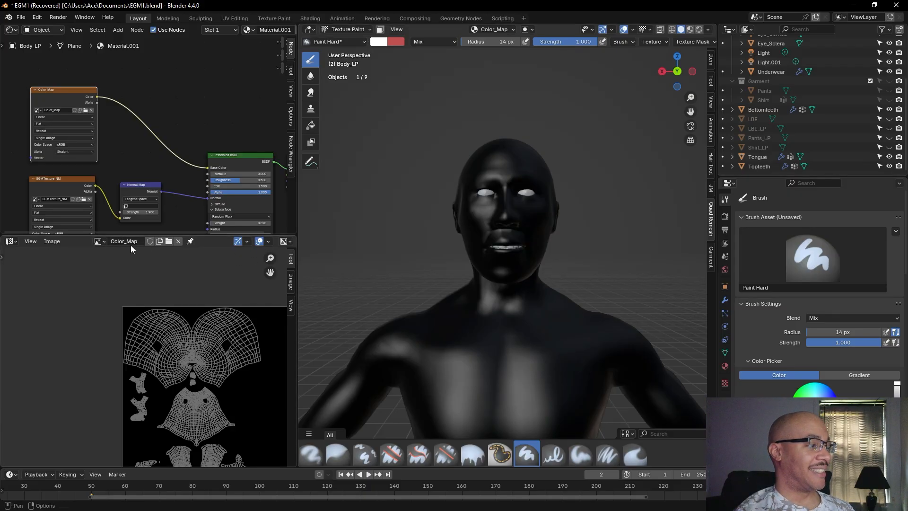
- Inspect the Untitled.005 image under the UV layout, and choose Color_Map again as the displayed image
{"action": "left_click", "coordinate": [98, 241]}
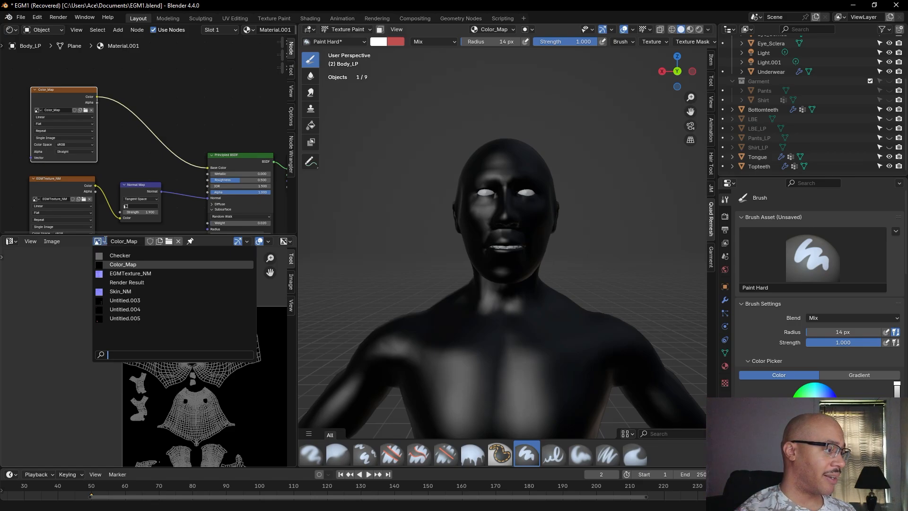
{"action": "left_click", "coordinate": [125, 318]}
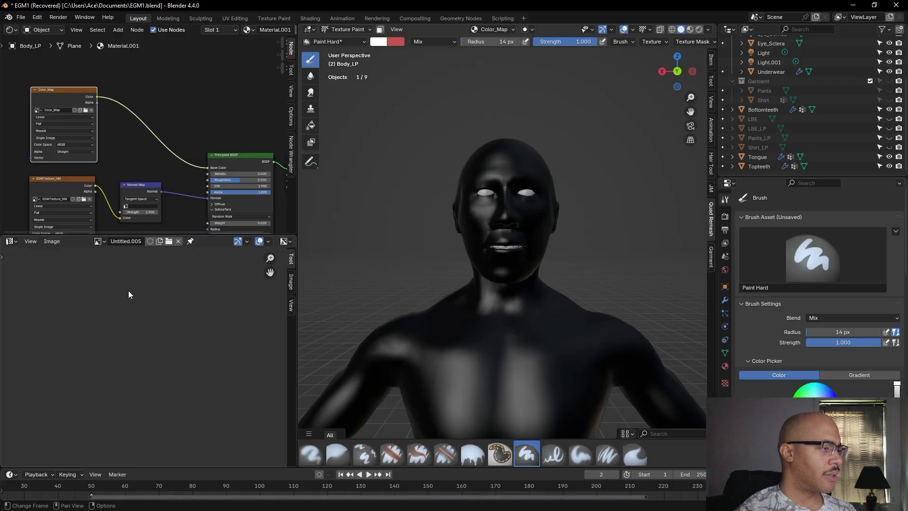
{"action": "scroll", "coordinate": [132, 293], "scroll_direction": "down", "scroll_amount": 3}
{"action": "middle_click_drag", "start_coordinate": [173, 333], "coordinate": [84, 266]}
{"action": "scroll", "coordinate": [142, 356], "scroll_direction": "up", "scroll_amount": 9}
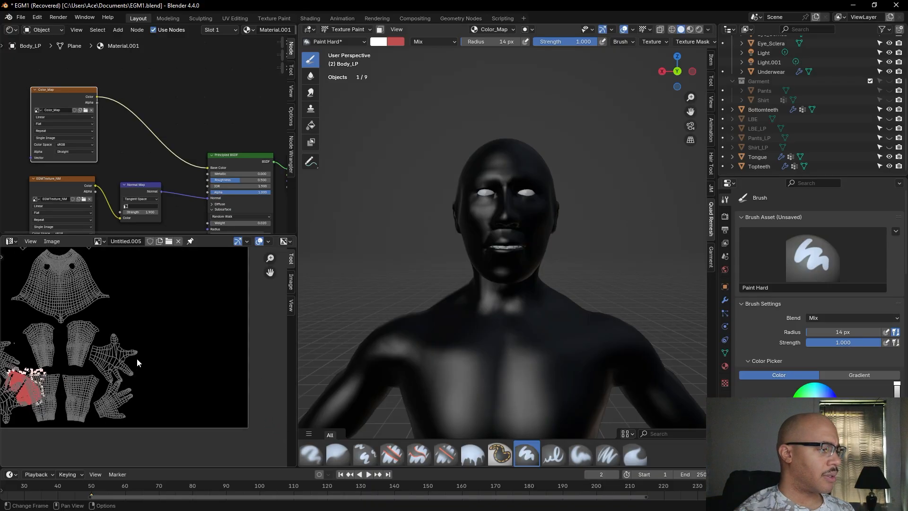
{"action": "middle_click_drag", "start_coordinate": [137, 359], "coordinate": [170, 369]}
{"action": "scroll", "coordinate": [169, 369], "scroll_direction": "down", "scroll_amount": 5}
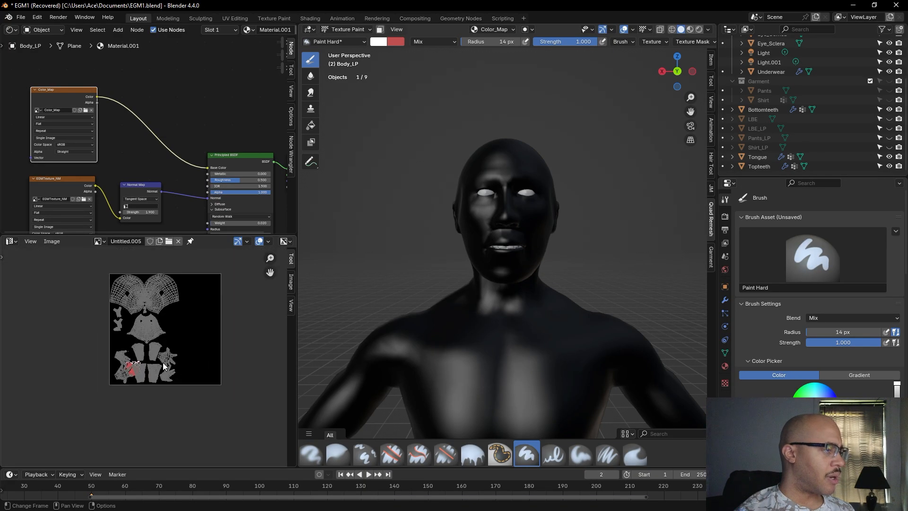
{"action": "left_click", "coordinate": [104, 242]}
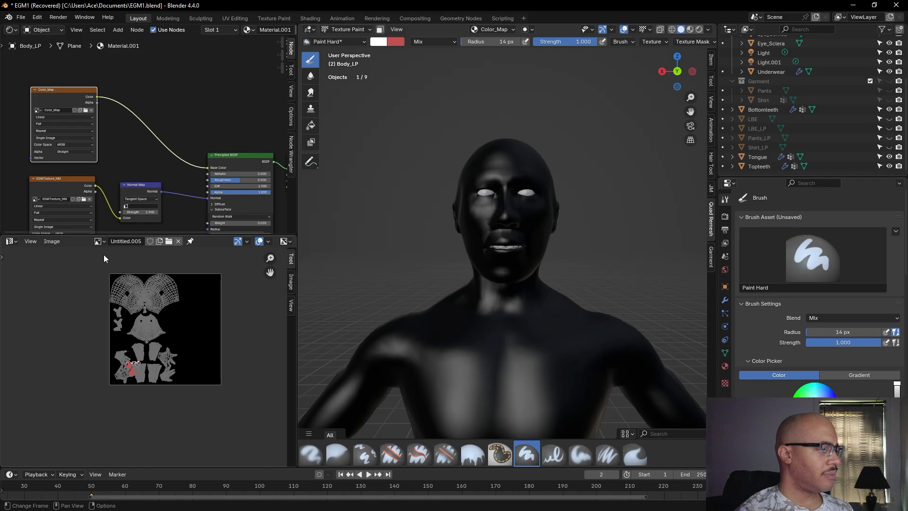
{"action": "left_click", "coordinate": [98, 242]}
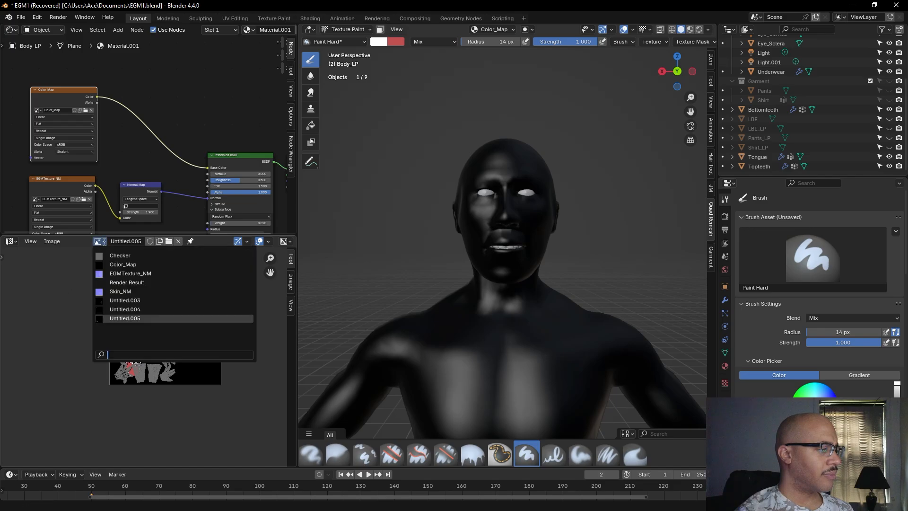
{"action": "left_click", "coordinate": [115, 269]}
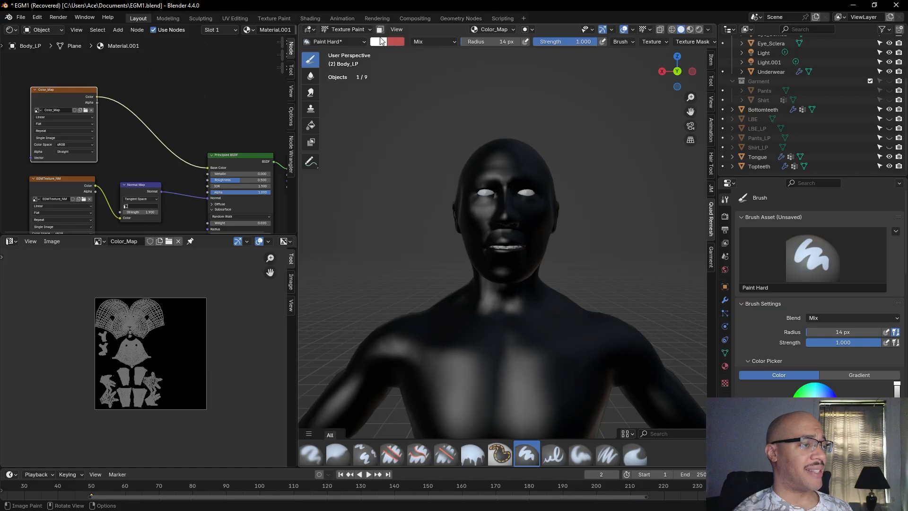
- Recover the auto-saved file EGM_16924_autosave.blend
{"action": "left_click", "coordinate": [9, 17]}
{"action": "left_click", "coordinate": [20, 18]}
{"action": "left_click", "coordinate": [20, 18]}
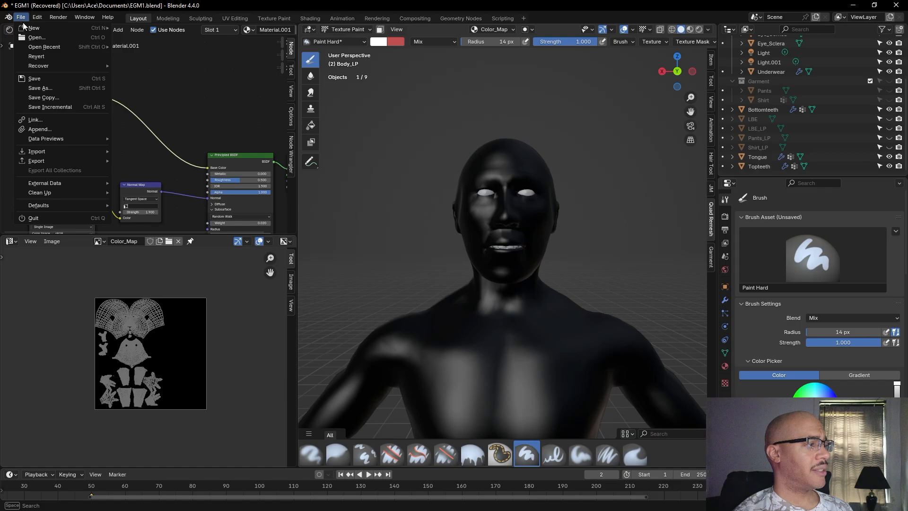
{"action": "mouse_move", "coordinate": [47, 67]}
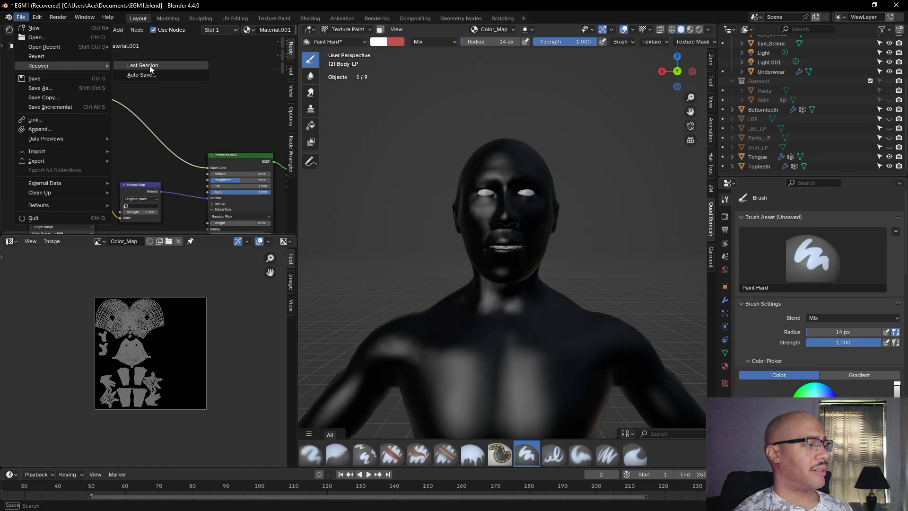
{"action": "left_click", "coordinate": [147, 73]}
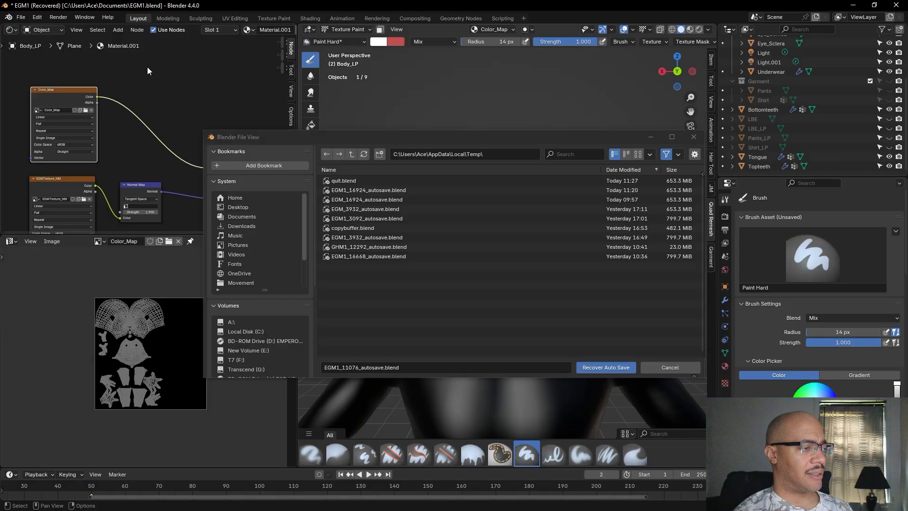
{"action": "left_click", "coordinate": [608, 201]}
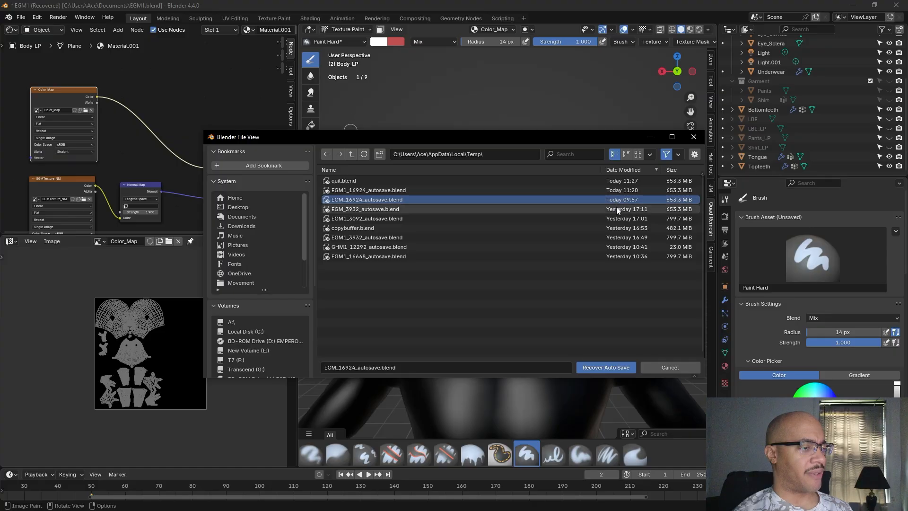
{"action": "left_click", "coordinate": [620, 368]}
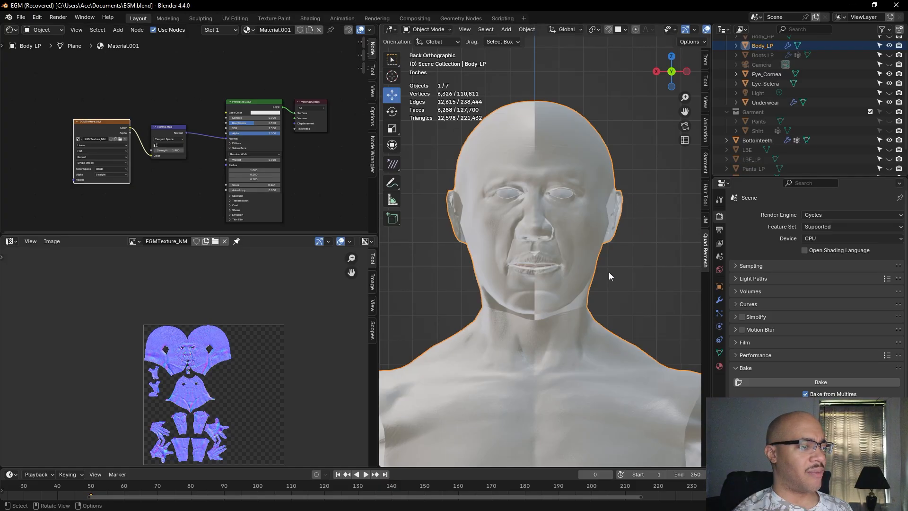
- Recover quit.blend again from the auto-saved files, and check the full body and the UV layout over Color_Map
{"action": "left_click", "coordinate": [21, 17]}
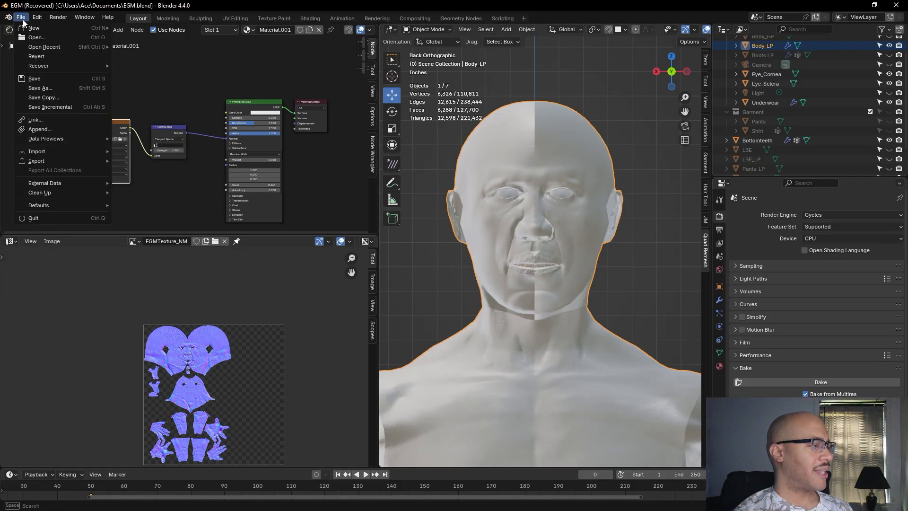
{"action": "mouse_move", "coordinate": [47, 68]}
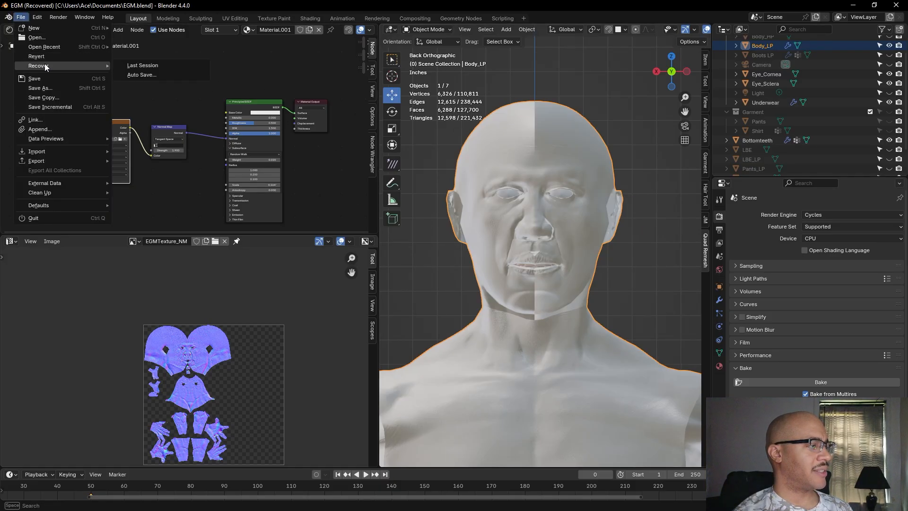
{"action": "left_click", "coordinate": [139, 74]}
{"action": "left_click", "coordinate": [371, 181]}
{"action": "left_click", "coordinate": [593, 368]}
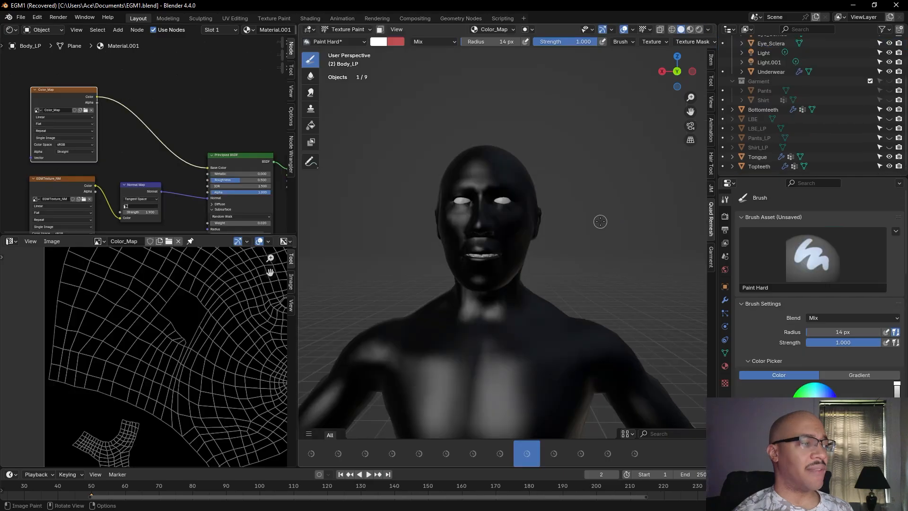
{"action": "scroll", "coordinate": [565, 106], "scroll_direction": "down", "scroll_amount": 5}
{"action": "scroll", "coordinate": [152, 296], "scroll_direction": "down", "scroll_amount": 3}
{"action": "scroll", "coordinate": [511, 210], "scroll_direction": "down", "scroll_amount": 10}
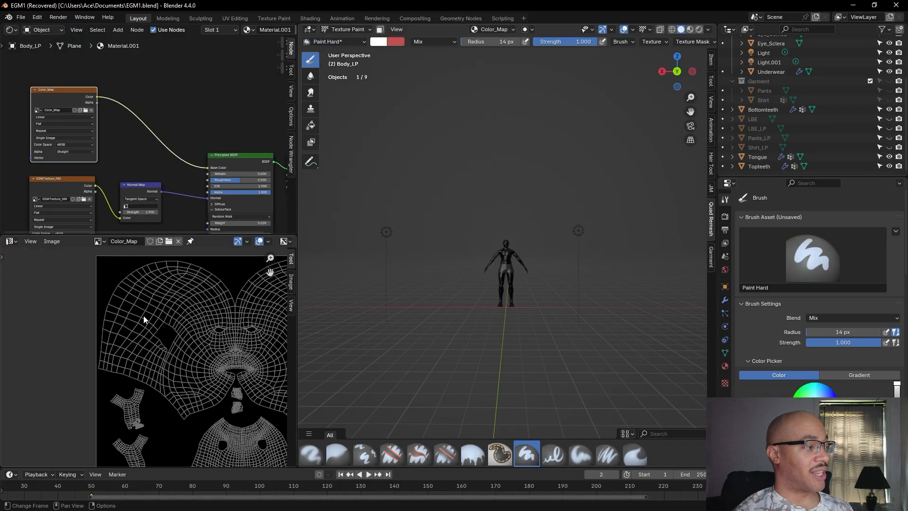
{"action": "scroll", "coordinate": [197, 407], "scroll_direction": "down", "scroll_amount": 2}
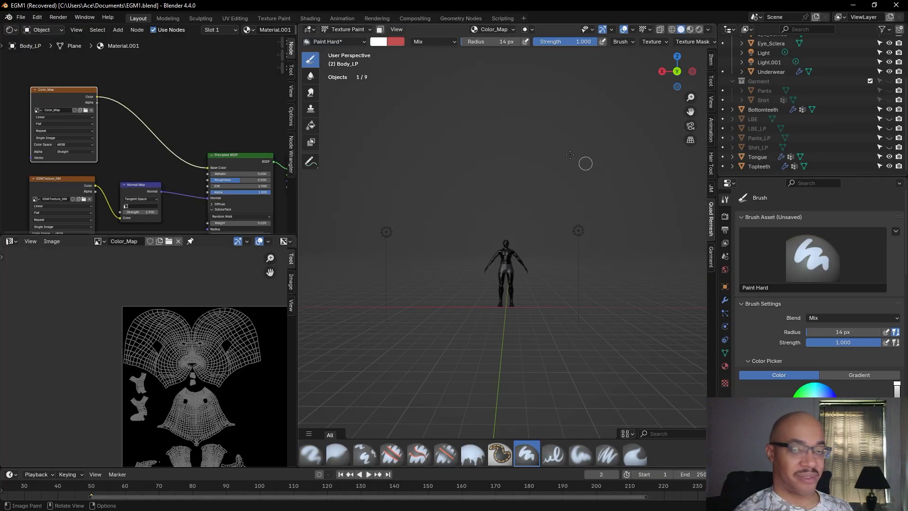
- Check the head and torso of Body_LP in Material Preview and then Rendered viewport shading
{"action": "scroll", "coordinate": [257, 344], "scroll_direction": "up", "scroll_amount": 6}
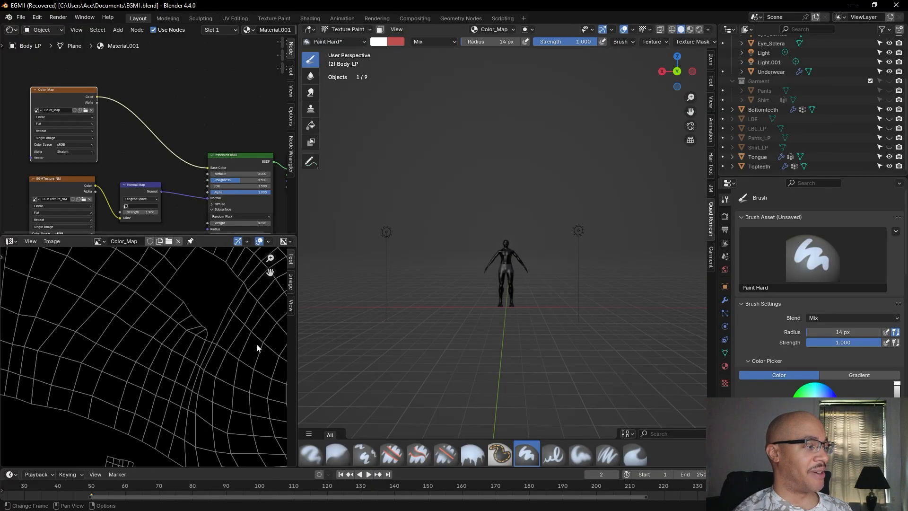
{"action": "scroll", "coordinate": [175, 200], "scroll_direction": "up", "scroll_amount": 2}
{"action": "scroll", "coordinate": [174, 199], "scroll_direction": "up", "scroll_amount": 2}
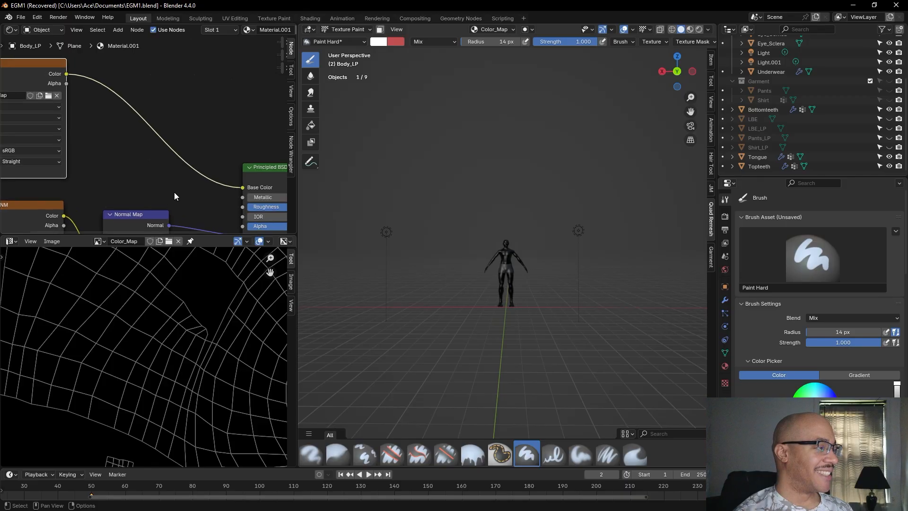
{"action": "scroll", "coordinate": [589, 314], "scroll_direction": "up", "scroll_amount": 5}
{"action": "scroll", "coordinate": [589, 314], "scroll_direction": "up", "scroll_amount": 3}
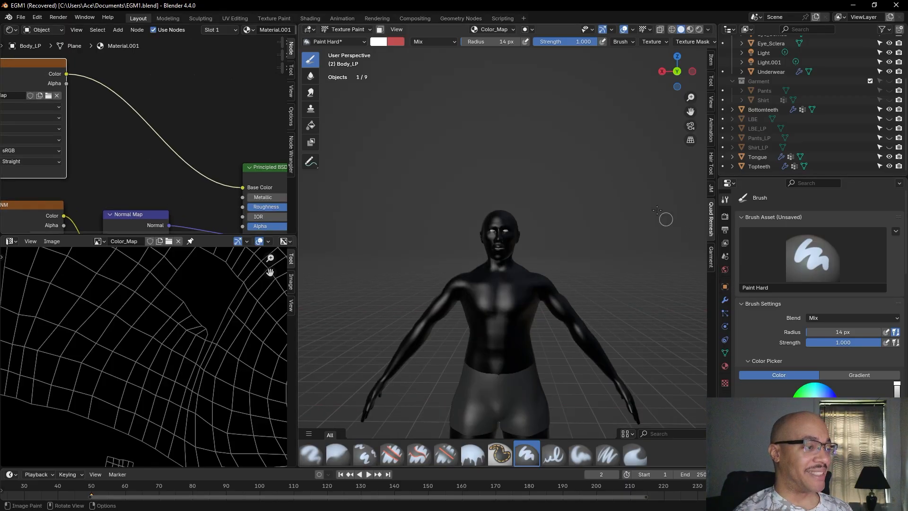
{"action": "left_click", "coordinate": [690, 29]}
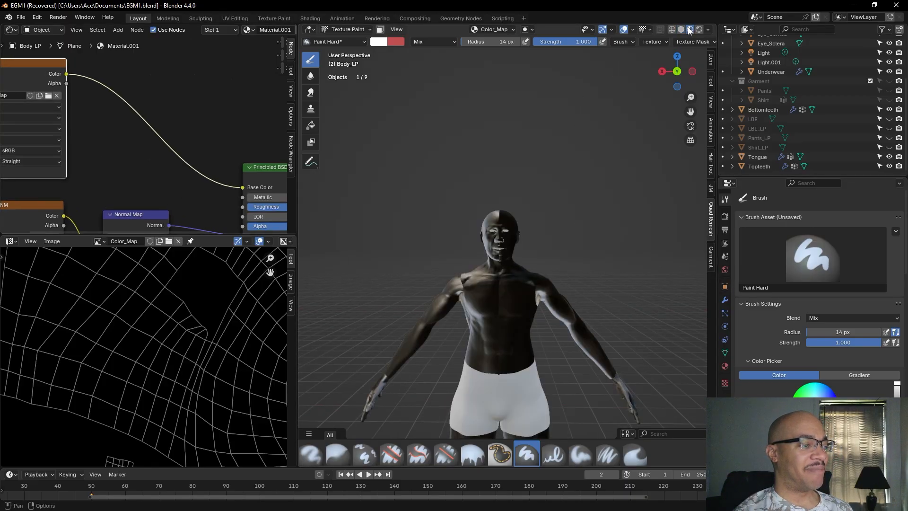
{"action": "mouse_move", "coordinate": [594, 233]}
{"action": "middle_mouse_down"}
{"action": "mouse_move", "coordinate": [610, 231]}
{"action": "mouse_move", "coordinate": [589, 226]}
{"action": "mouse_move", "coordinate": [597, 224]}
{"action": "middle_mouse_up"}
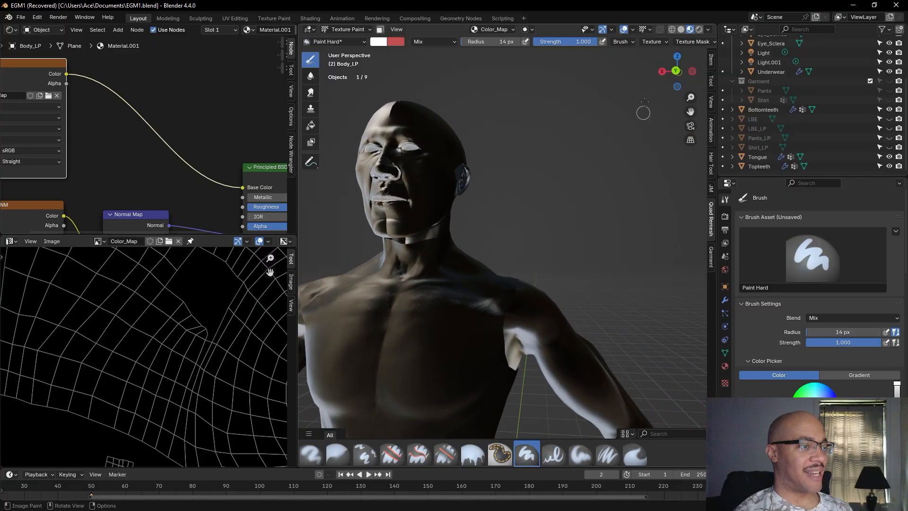
{"action": "left_click", "coordinate": [699, 30]}
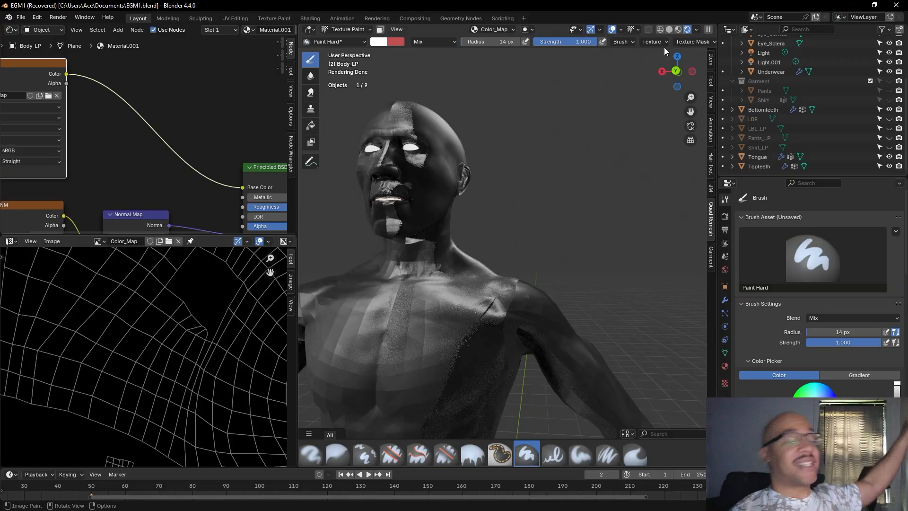
{"action": "middle_click_drag", "start_coordinate": [584, 152], "coordinate": [549, 154]}
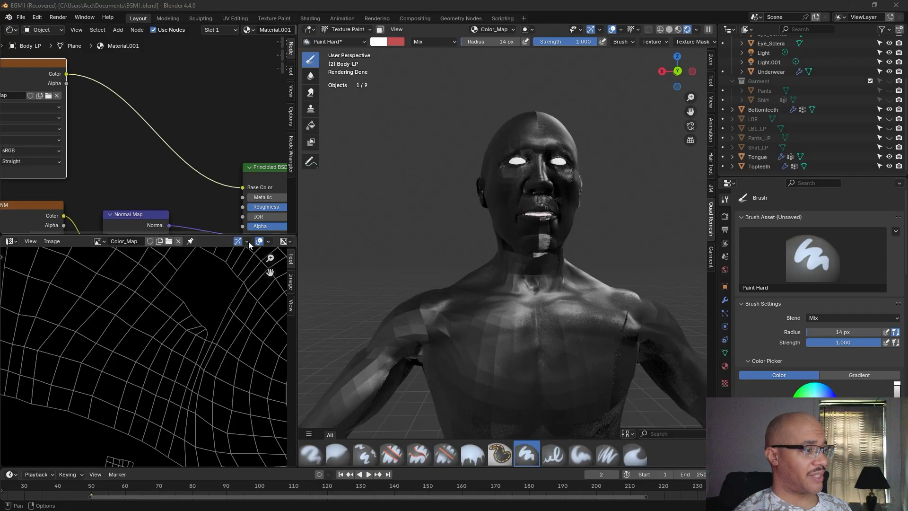
- Widen the node and image editors, and select the Color_Map texture node in Material.001
{"action": "left_click_drag", "start_coordinate": [297, 230], "coordinate": [455, 229]}
{"action": "scroll", "coordinate": [402, 355], "scroll_direction": "down", "scroll_amount": 4}
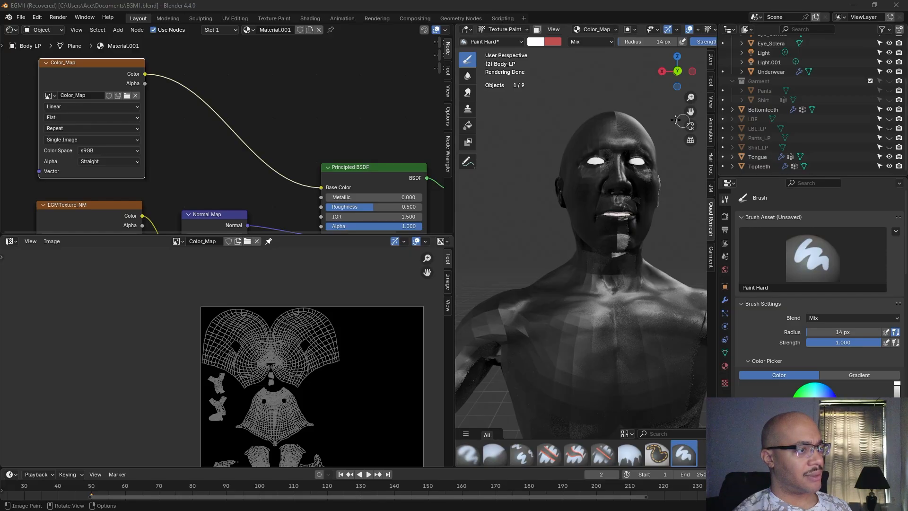
{"action": "left_click", "coordinate": [215, 152]}
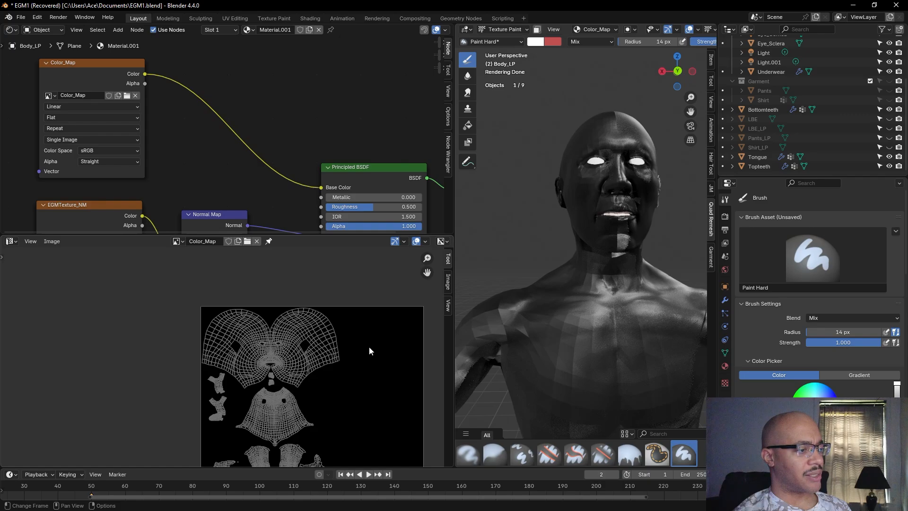
{"action": "left_click", "coordinate": [89, 79]}
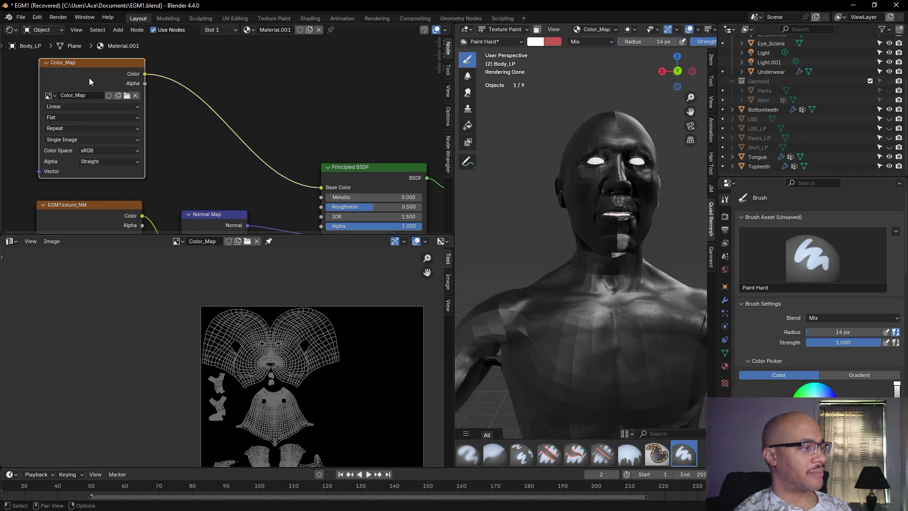
- Narrow the node and image editors again, and examine the Material.001 node network and the rendered full body
{"action": "mouse_move", "coordinate": [596, 218]}
{"action": "middle_mouse_down"}
{"action": "mouse_move", "coordinate": [568, 220]}
{"action": "mouse_move", "coordinate": [604, 220]}
{"action": "middle_mouse_up"}
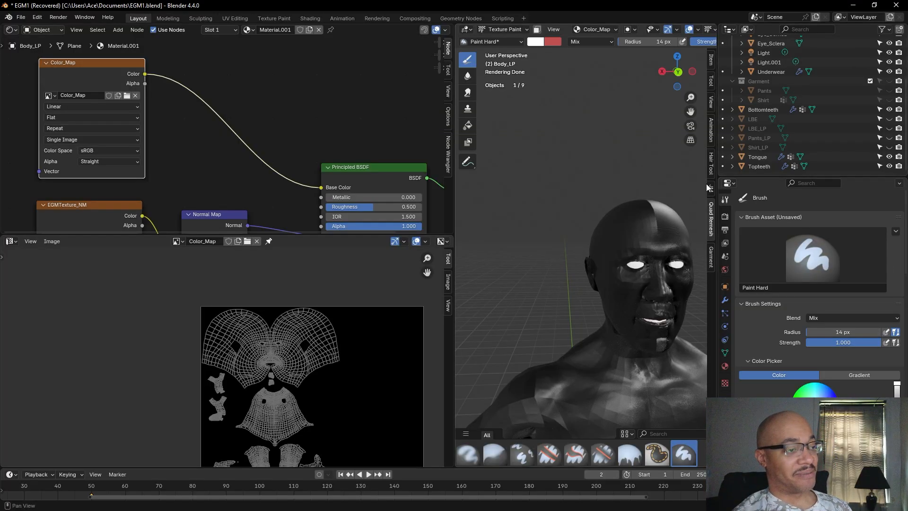
{"action": "scroll", "coordinate": [687, 176], "scroll_direction": "down", "scroll_amount": 10}
{"action": "middle_click_drag", "start_coordinate": [677, 208], "coordinate": [672, 245]}
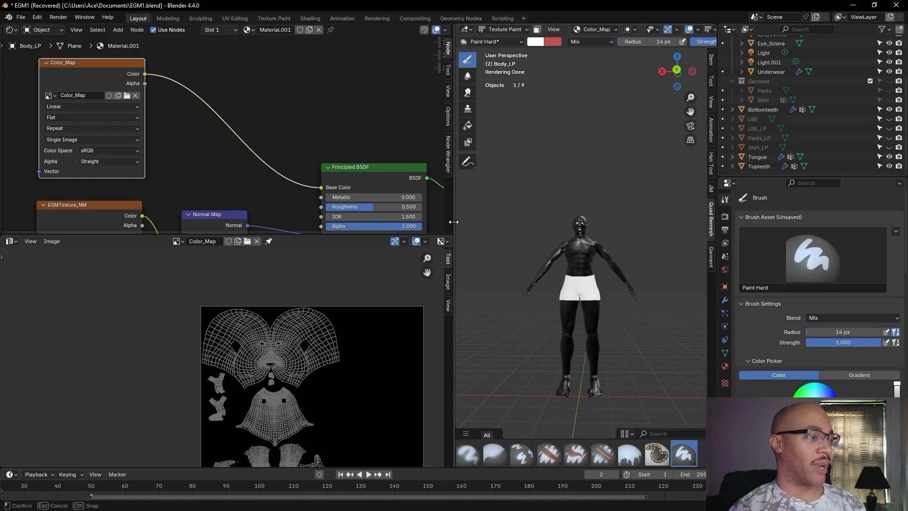
{"action": "left_click_drag", "start_coordinate": [453, 222], "coordinate": [360, 222]}
{"action": "scroll", "coordinate": [256, 168], "scroll_direction": "down", "scroll_amount": 1}
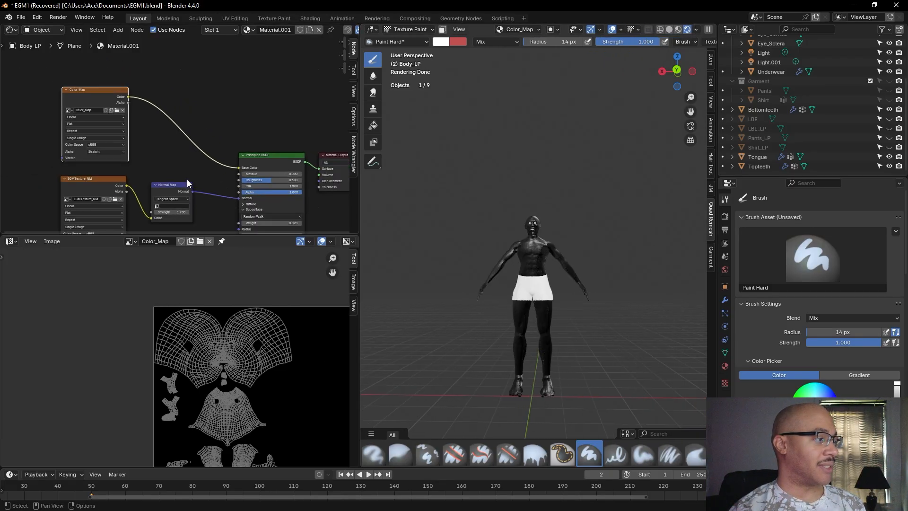
{"action": "scroll", "coordinate": [302, 142], "scroll_direction": "down", "scroll_amount": 1}
{"action": "scroll", "coordinate": [302, 142], "scroll_direction": "down", "scroll_amount": 2}
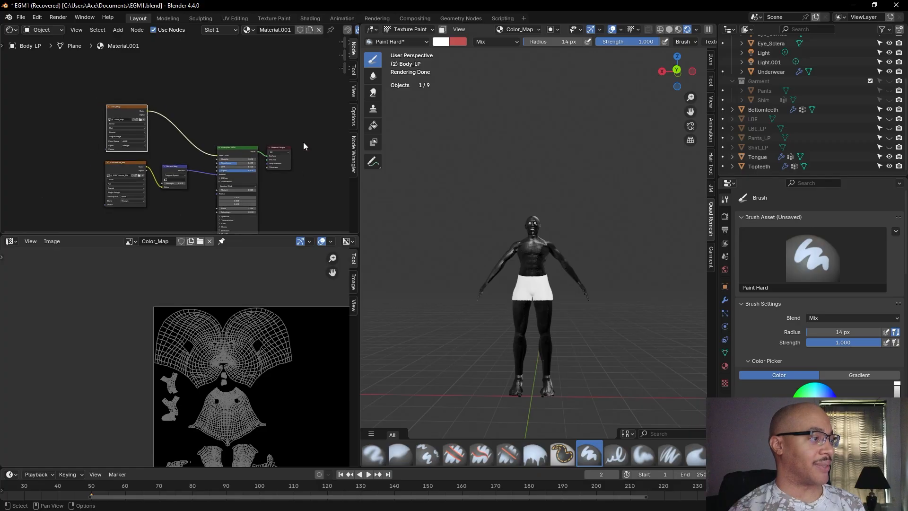
{"action": "scroll", "coordinate": [308, 178], "scroll_direction": "down", "scroll_amount": 1}
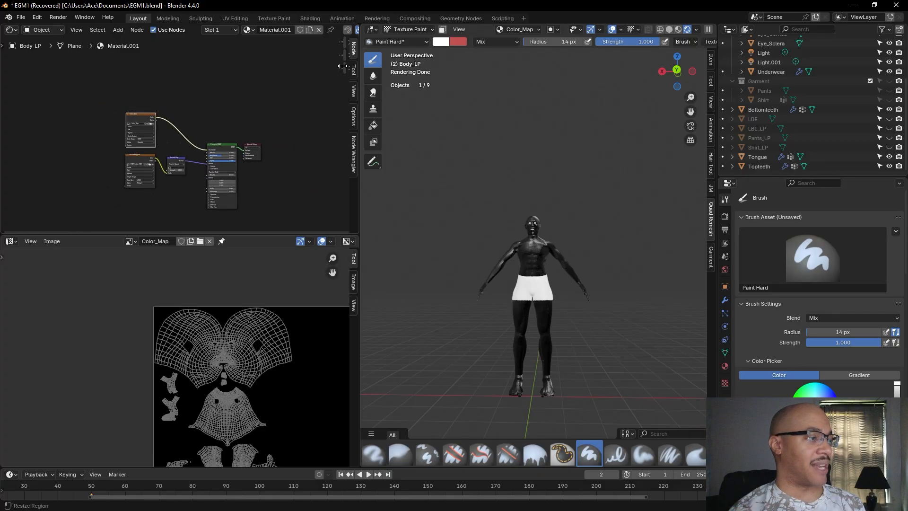
{"action": "scroll", "coordinate": [295, 113], "scroll_direction": "up", "scroll_amount": 4}
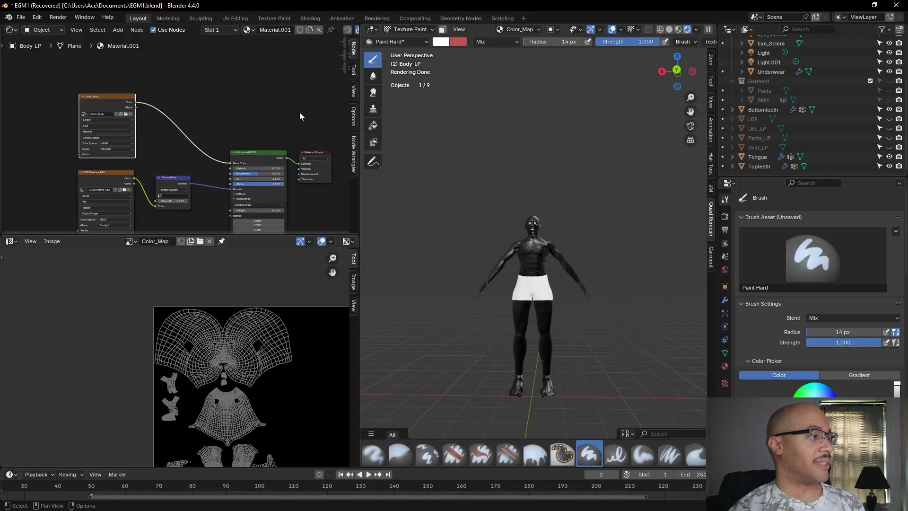
{"action": "scroll", "coordinate": [639, 198], "scroll_direction": "down", "scroll_amount": 6}
{"action": "scroll", "coordinate": [625, 78], "scroll_direction": "up", "scroll_amount": 3}
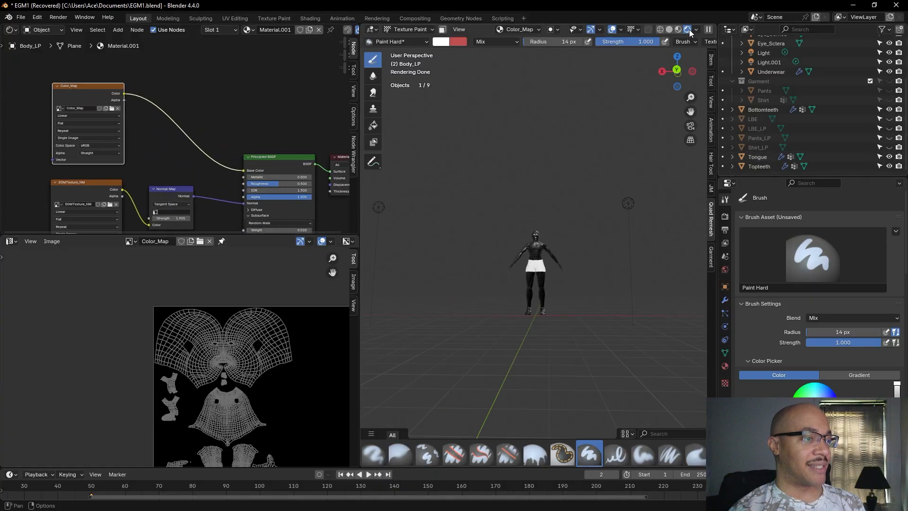
{"action": "scroll", "coordinate": [633, 211], "scroll_direction": "up", "scroll_amount": 10}
{"action": "middle_click_drag", "start_coordinate": [632, 211], "coordinate": [635, 217]}
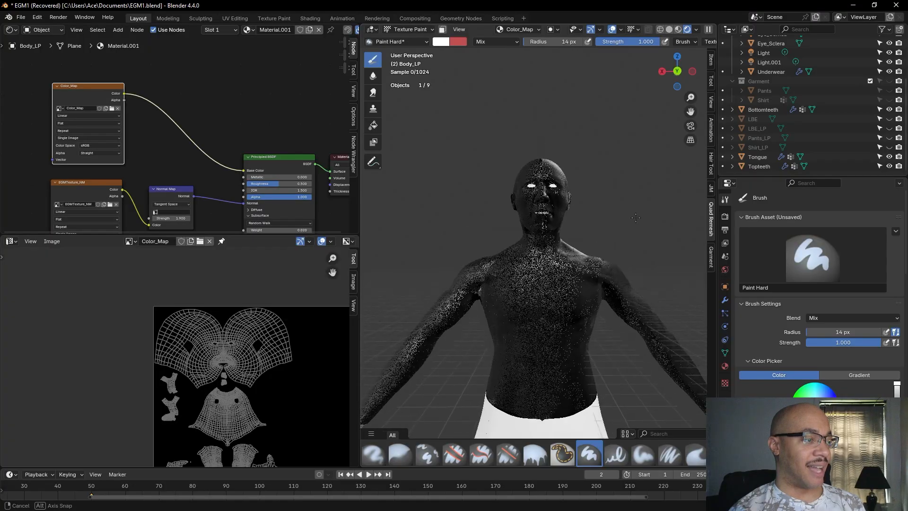
{"action": "scroll", "coordinate": [633, 217], "scroll_direction": "down", "scroll_amount": 5}
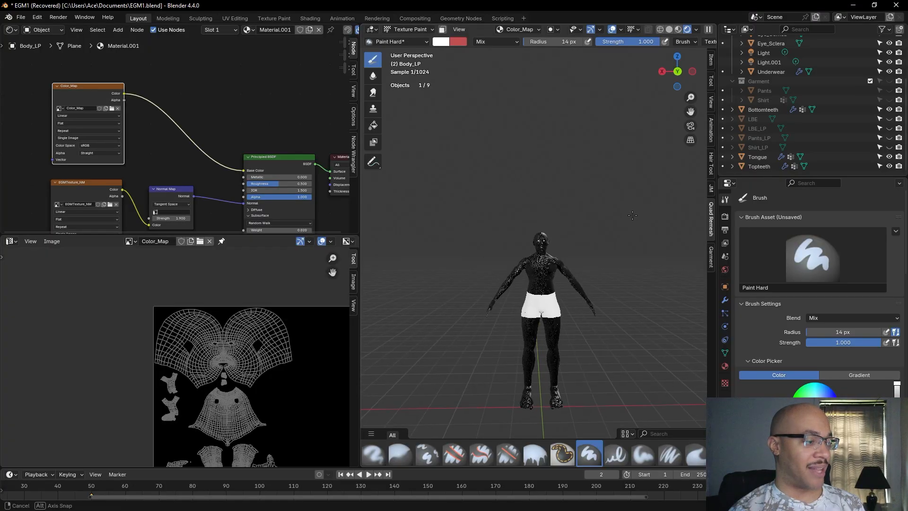
- Open Color_Map.tga from the Documents folder in the Image Editor
{"action": "left_click", "coordinate": [130, 242]}
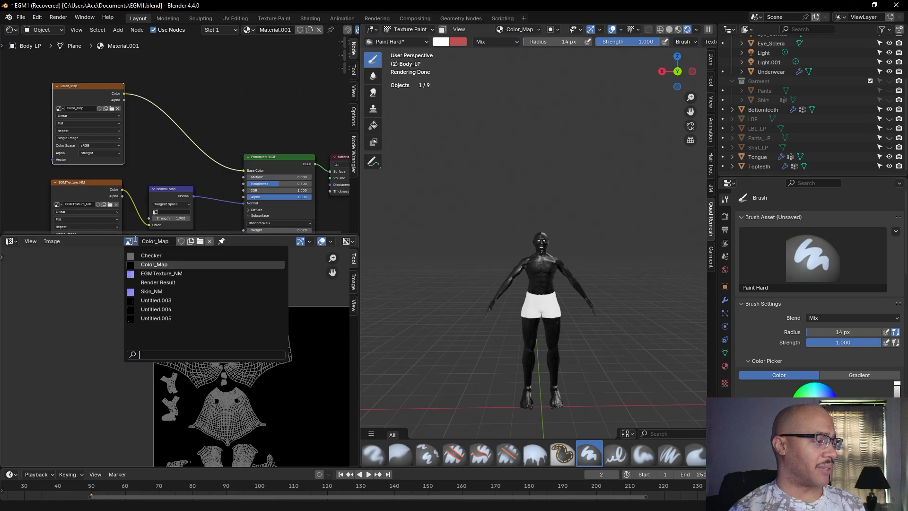
{"action": "left_click", "coordinate": [58, 241]}
{"action": "left_click", "coordinate": [64, 262]}
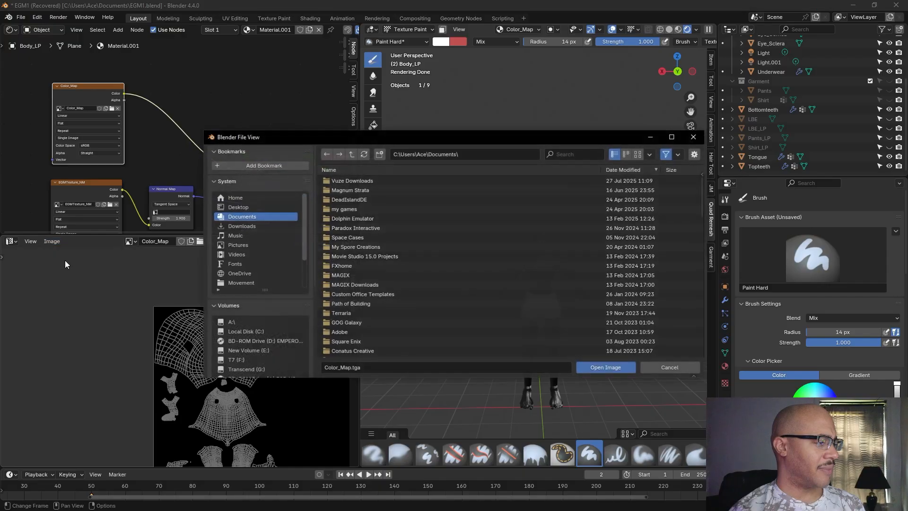
{"action": "scroll", "coordinate": [407, 310], "scroll_direction": "down", "scroll_amount": 10}
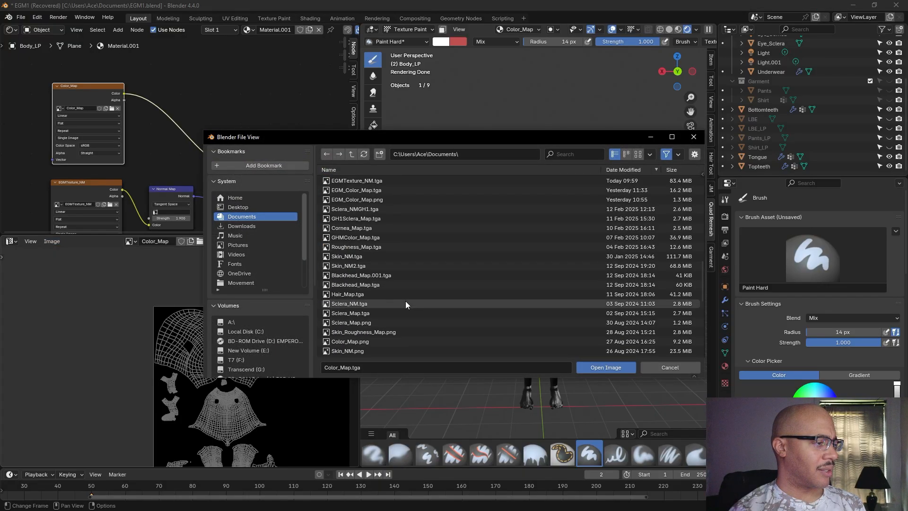
{"action": "scroll", "coordinate": [406, 303], "scroll_direction": "down", "scroll_amount": 10}
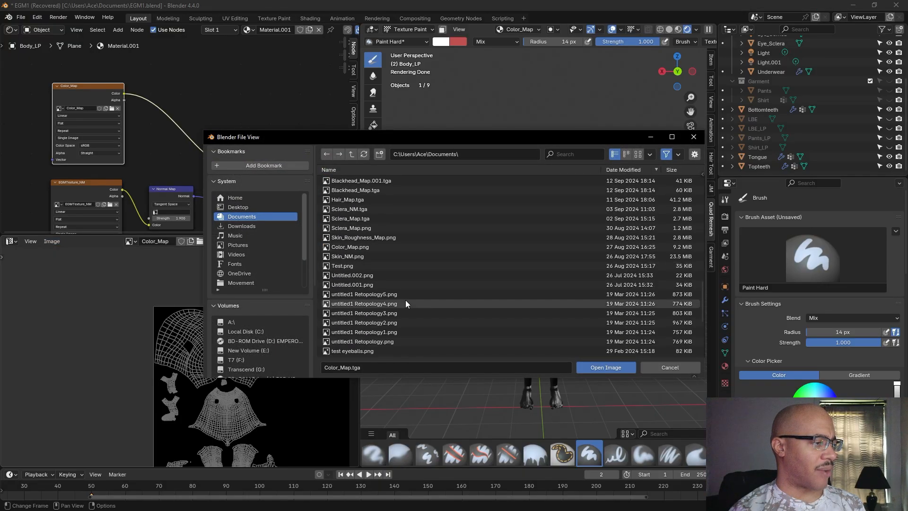
{"action": "scroll", "coordinate": [405, 300], "scroll_direction": "down", "scroll_amount": 3}
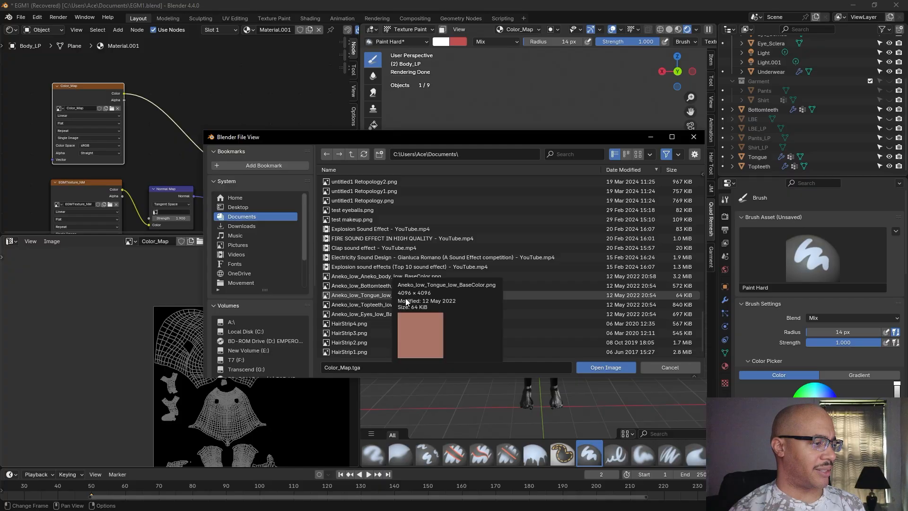
{"action": "scroll", "coordinate": [540, 277], "scroll_direction": "up", "scroll_amount": 6}
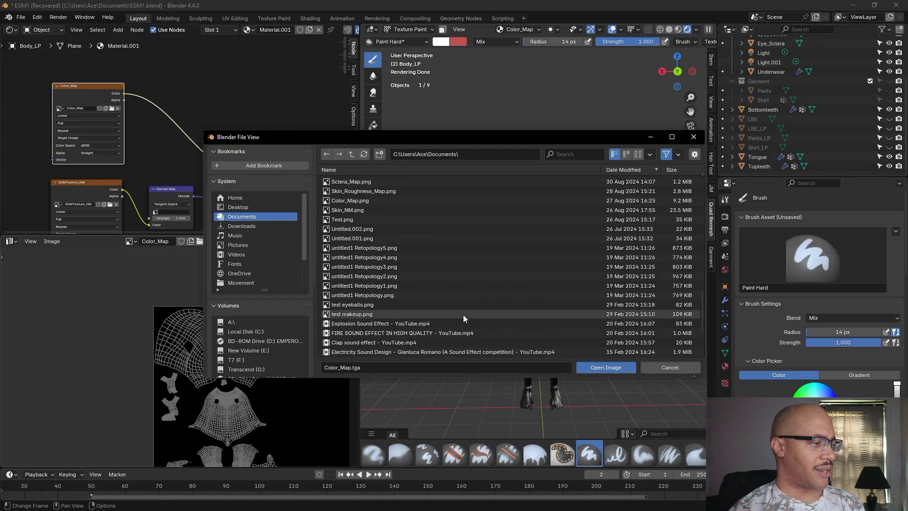
{"action": "scroll", "coordinate": [464, 312], "scroll_direction": "up", "scroll_amount": 2}
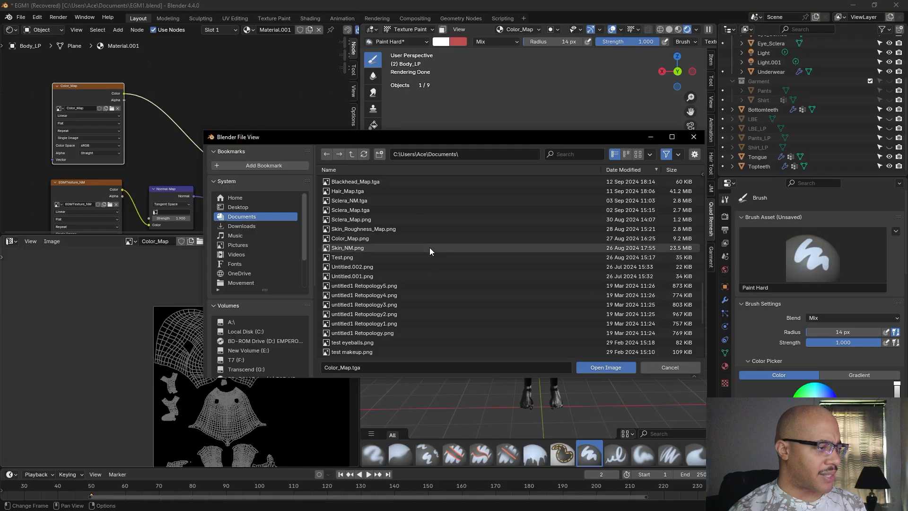
{"action": "scroll", "coordinate": [429, 238], "scroll_direction": "up", "scroll_amount": 4}
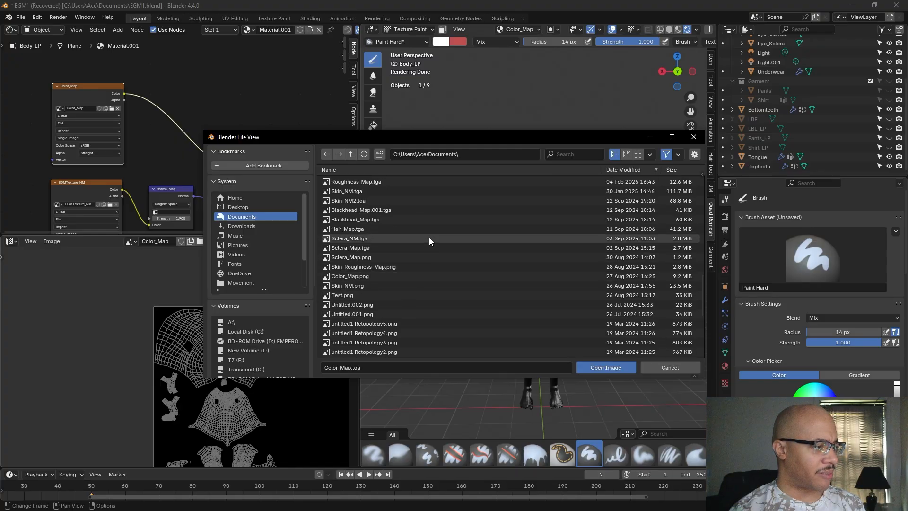
{"action": "scroll", "coordinate": [429, 237], "scroll_direction": "up", "scroll_amount": 4}
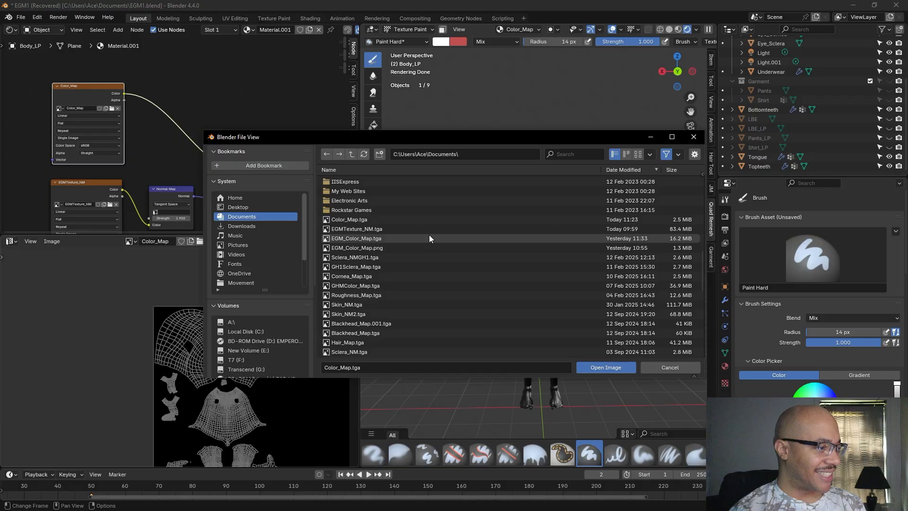
{"action": "left_click", "coordinate": [435, 219]}
{"action": "left_click", "coordinate": [606, 367]}
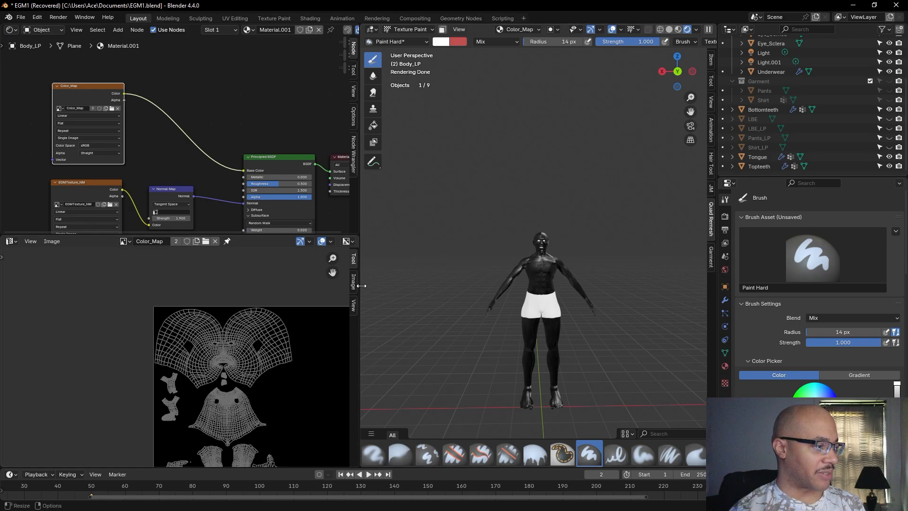
- Widen the image editor and make a single-user copy of the displayed Color_Map image
{"action": "left_click_drag", "start_coordinate": [363, 286], "coordinate": [415, 286]}
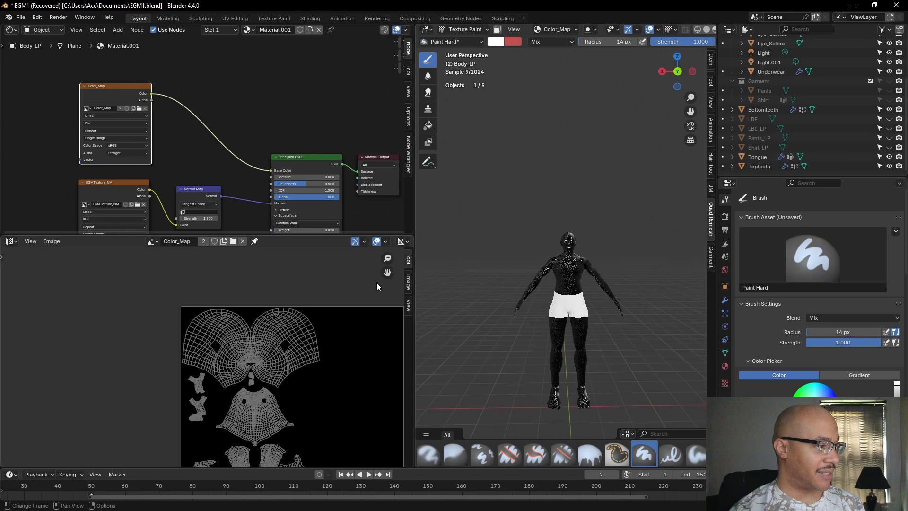
{"action": "left_click", "coordinate": [203, 241]}
{"action": "left_click", "coordinate": [187, 240]}
{"action": "left_click", "coordinate": [210, 265]}
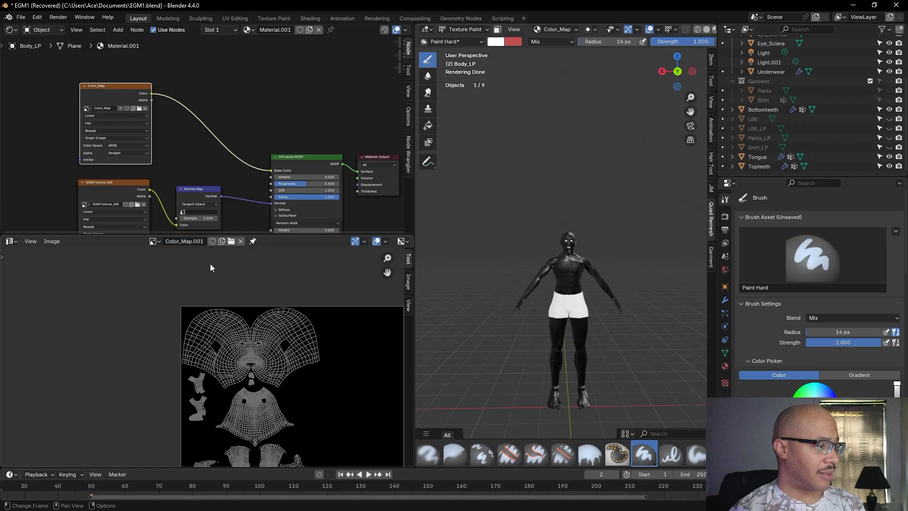
- Compare the original Color_Map with its copy in the Image Editor, and display the Checker image
{"action": "left_click", "coordinate": [160, 240]}
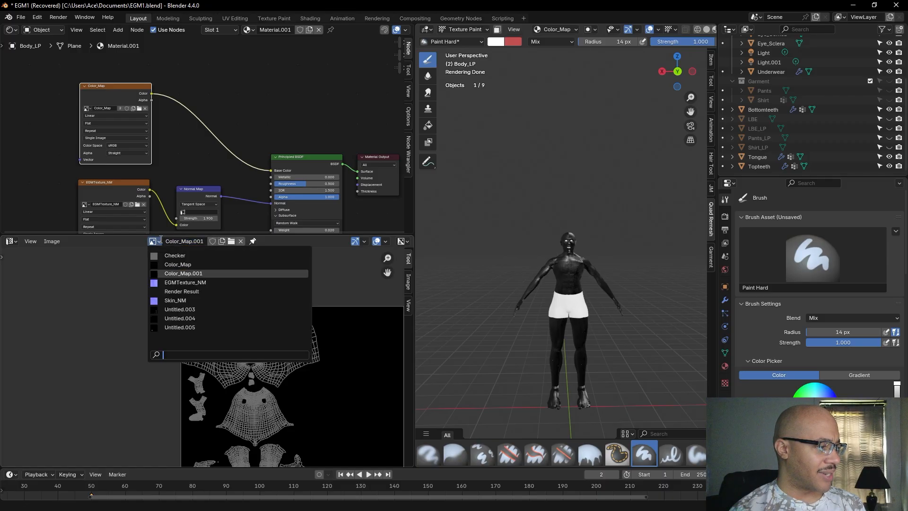
{"action": "left_click", "coordinate": [174, 265]}
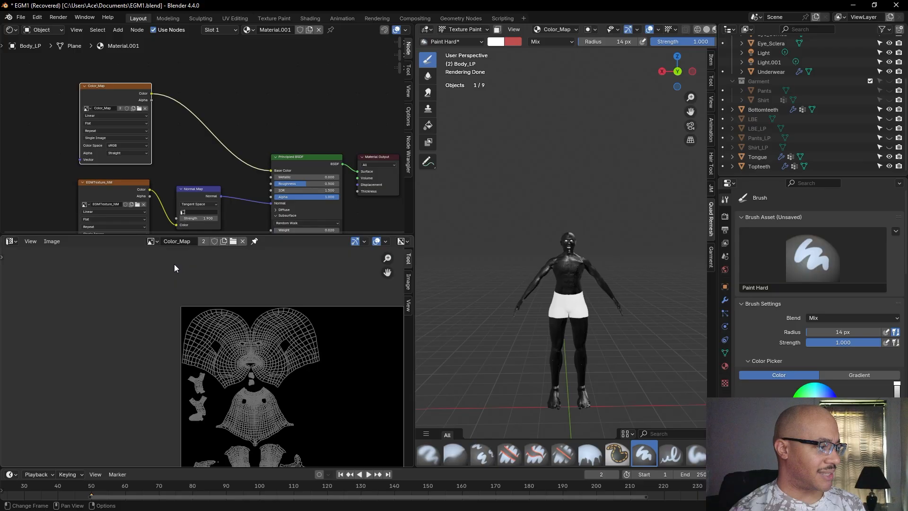
{"action": "left_click", "coordinate": [159, 243]}
{"action": "left_click", "coordinate": [195, 276]}
{"action": "left_click", "coordinate": [151, 241]}
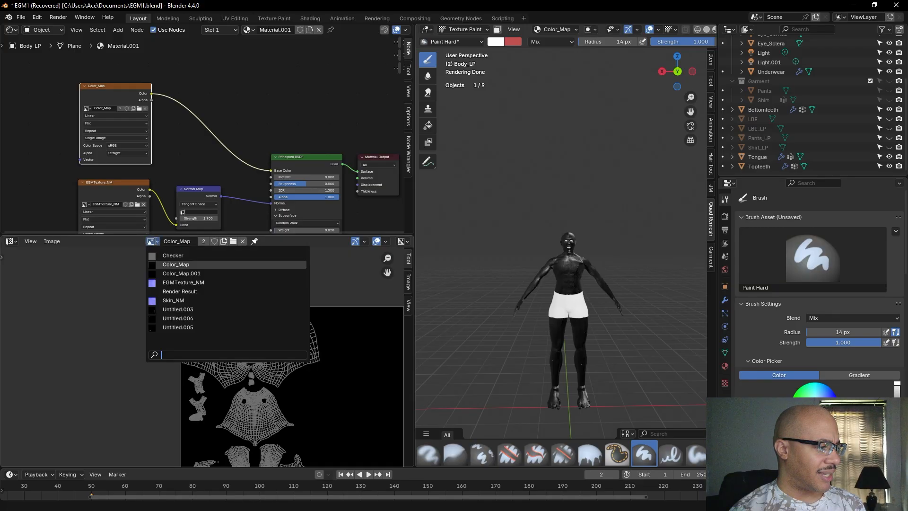
{"action": "left_click", "coordinate": [165, 254]}
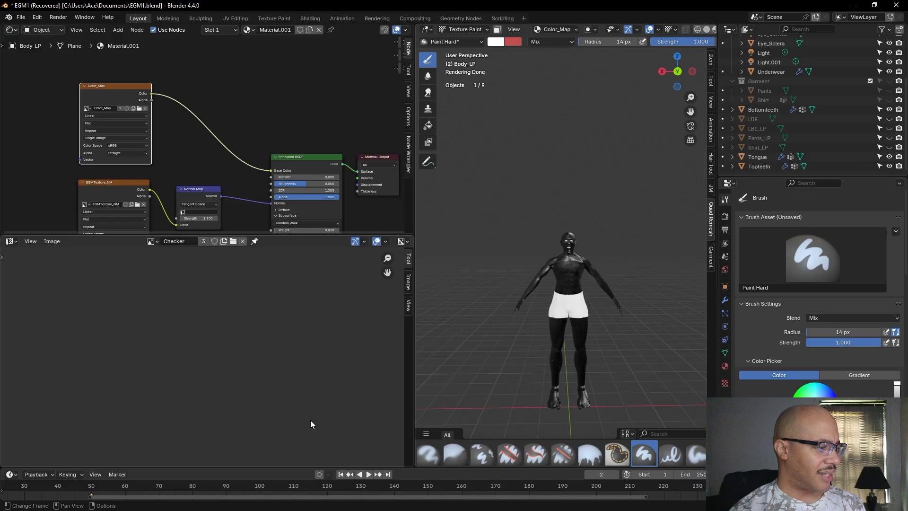
- Examine the Checker image and the body's UV layout over it in the Image Editor
{"action": "scroll", "coordinate": [304, 416], "scroll_direction": "down", "scroll_amount": 2}
{"action": "middle_click_drag", "start_coordinate": [313, 420], "coordinate": [266, 377]}
{"action": "scroll", "coordinate": [263, 377], "scroll_direction": "up", "scroll_amount": 13}
{"action": "middle_click_drag", "start_coordinate": [209, 369], "coordinate": [70, 362]}
{"action": "scroll", "coordinate": [70, 362], "scroll_direction": "down", "scroll_amount": 3}
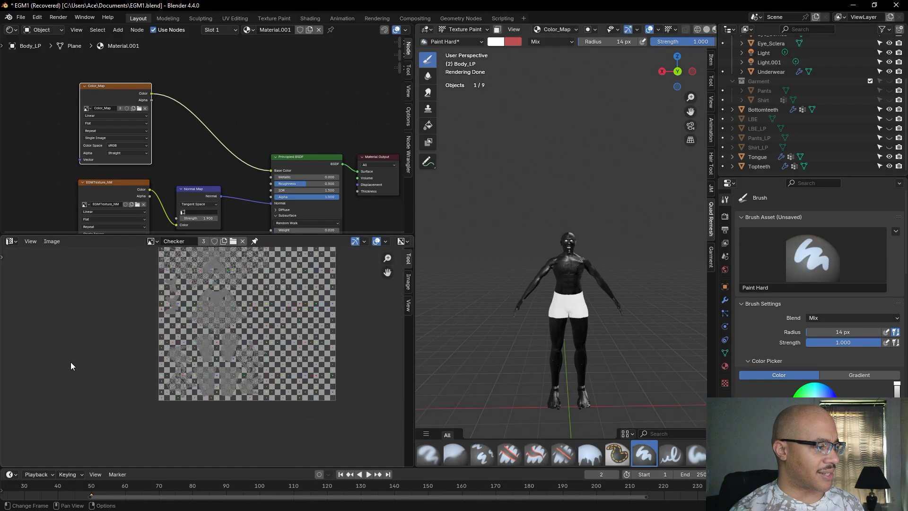
{"action": "scroll", "coordinate": [70, 369], "scroll_direction": "up", "scroll_amount": 3}
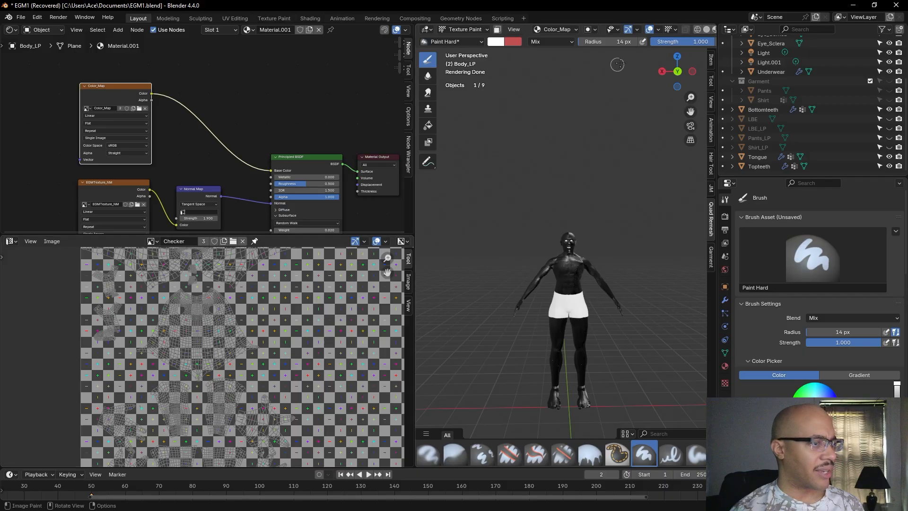
- Widen the 3D viewport and compare Body_LP in rendered and material preview shading
{"action": "left_click", "coordinate": [713, 31]}
{"action": "scroll", "coordinate": [651, 301], "scroll_direction": "up", "scroll_amount": 16}
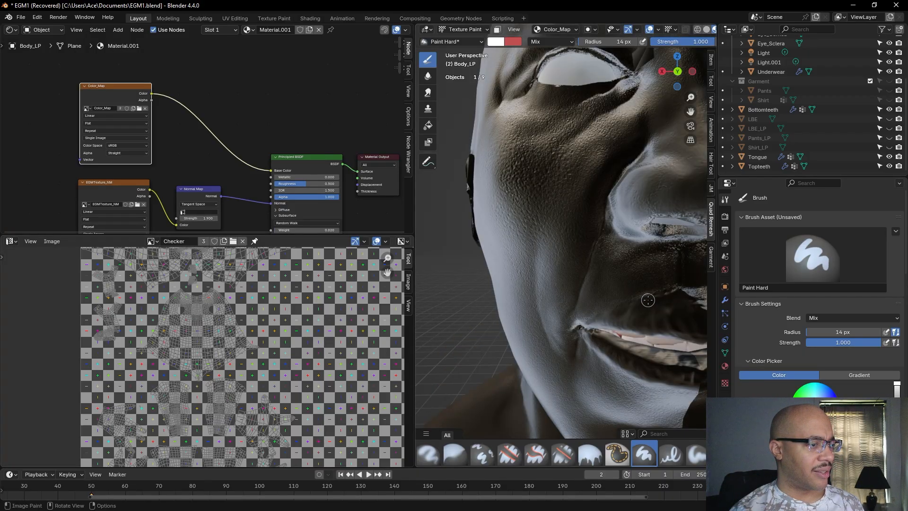
{"action": "scroll", "coordinate": [648, 300], "scroll_direction": "down", "scroll_amount": 16}
{"action": "left_click_drag", "start_coordinate": [718, 42], "coordinate": [779, 43]}
{"action": "left_click", "coordinate": [748, 29]}
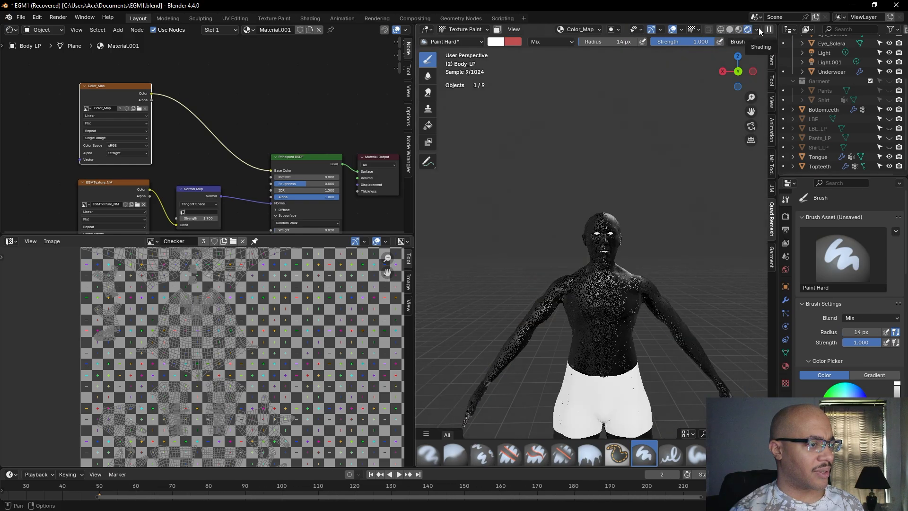
{"action": "left_click", "coordinate": [740, 30]}
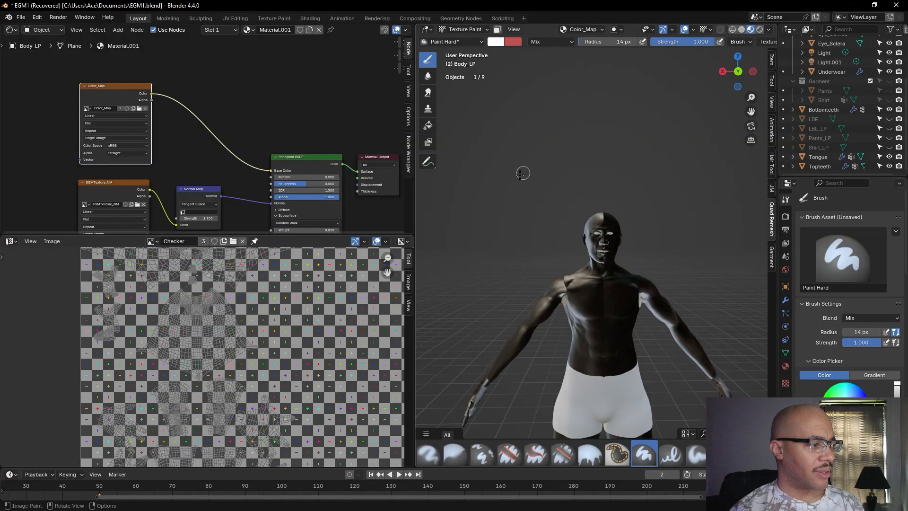
{"action": "scroll", "coordinate": [521, 175], "scroll_direction": "down", "scroll_amount": 5}
{"action": "scroll", "coordinate": [332, 324], "scroll_direction": "down", "scroll_amount": 3}
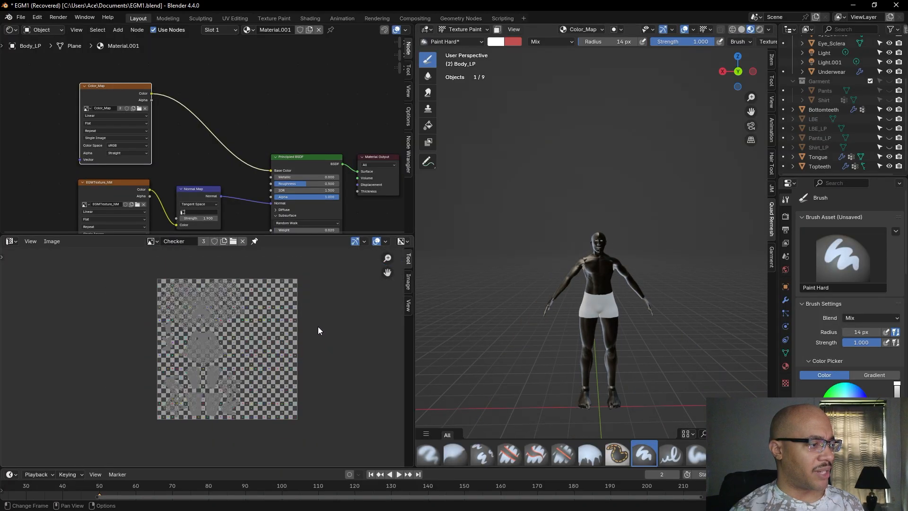
- Display the Color_Map image in the Image Editor again, leaving both editor types as they are
{"action": "left_click", "coordinate": [158, 240]}
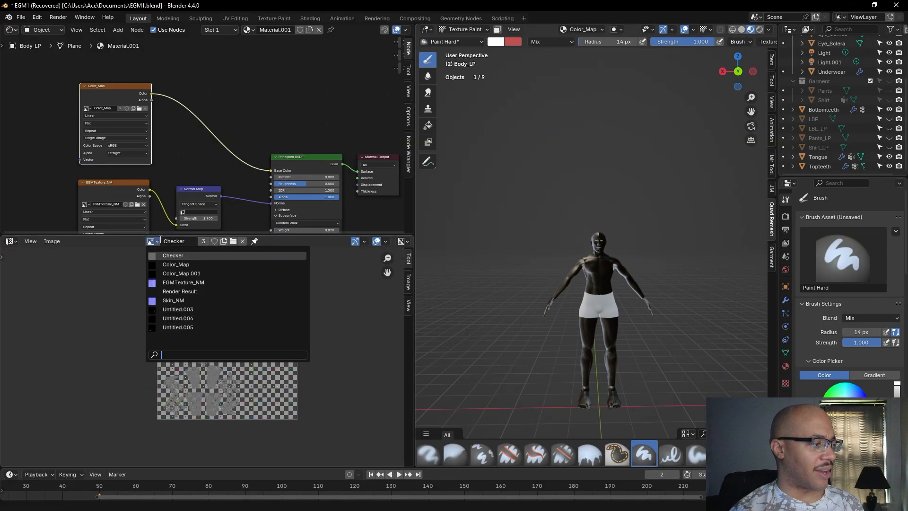
{"action": "left_click", "coordinate": [173, 266]}
{"action": "scroll", "coordinate": [201, 304], "scroll_direction": "down", "scroll_amount": 4}
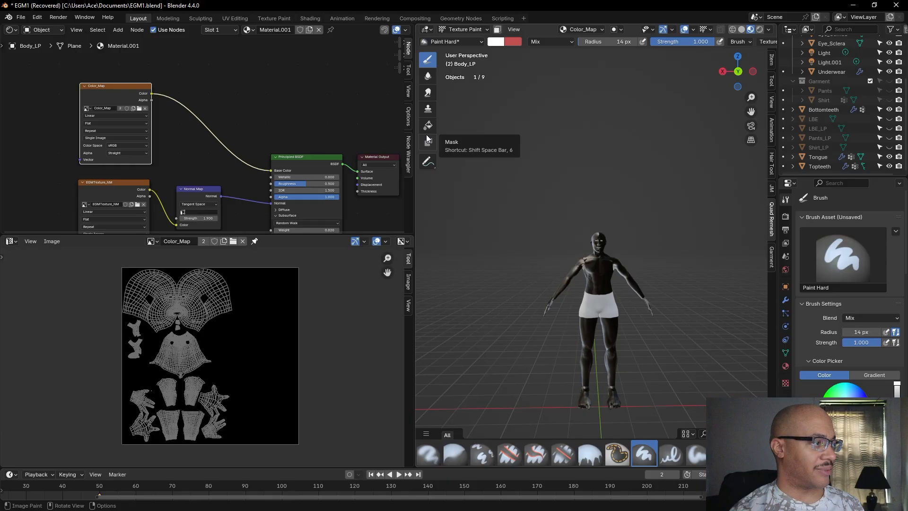
{"action": "left_click", "coordinate": [11, 30]}
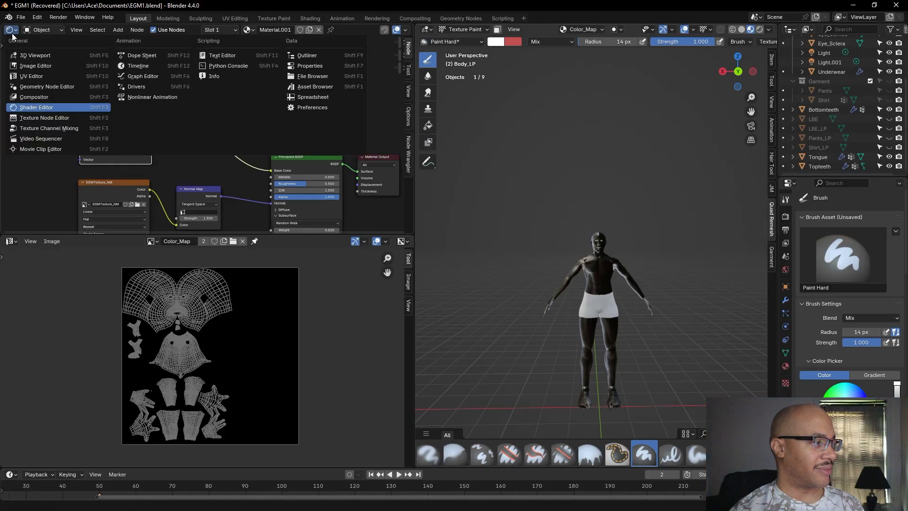
{"action": "left_click", "coordinate": [11, 242]}
{"action": "left_click", "coordinate": [11, 243]}
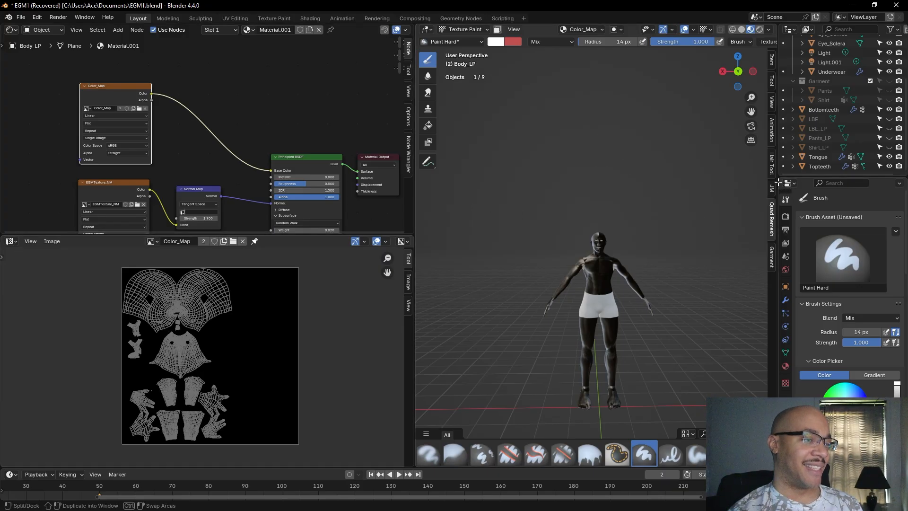
- Split the Properties editor and widen the Outliner and Properties area to reach the Body_LP entry
{"action": "left_click_drag", "start_coordinate": [778, 179], "coordinate": [783, 213]}
{"action": "left_click_drag", "start_coordinate": [778, 182], "coordinate": [691, 170]}
{"action": "scroll", "coordinate": [791, 138], "scroll_direction": "up", "scroll_amount": 2}
{"action": "scroll", "coordinate": [791, 138], "scroll_direction": "up", "scroll_amount": 2}
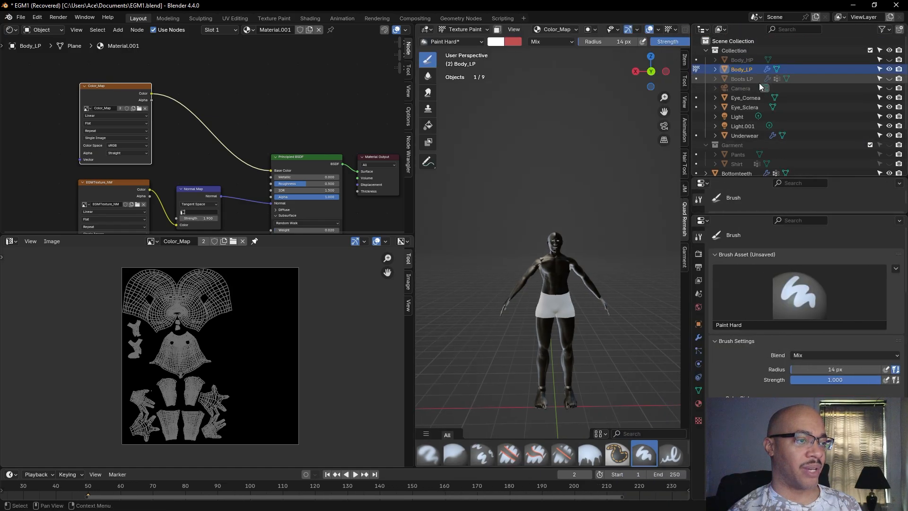
- Toggle the viewport visibility of Body_LP off and on twice in the Outliner
{"action": "left_click", "coordinate": [890, 69]}
{"action": "left_click", "coordinate": [890, 70]}
{"action": "left_click", "coordinate": [890, 70]}
{"action": "left_click", "coordinate": [890, 69]}
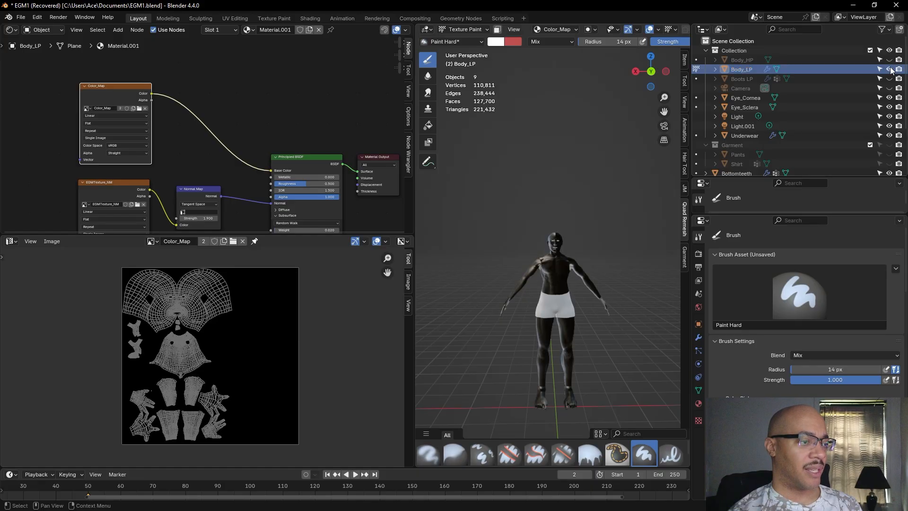
- Switch Body_LP from Texture Paint through Object and Edit Mode to Sculpt Mode, and inspect the head and shoulders
{"action": "left_click", "coordinate": [466, 30]}
{"action": "left_click", "coordinate": [473, 40]}
{"action": "left_click", "coordinate": [473, 32]}
{"action": "left_click", "coordinate": [468, 49]}
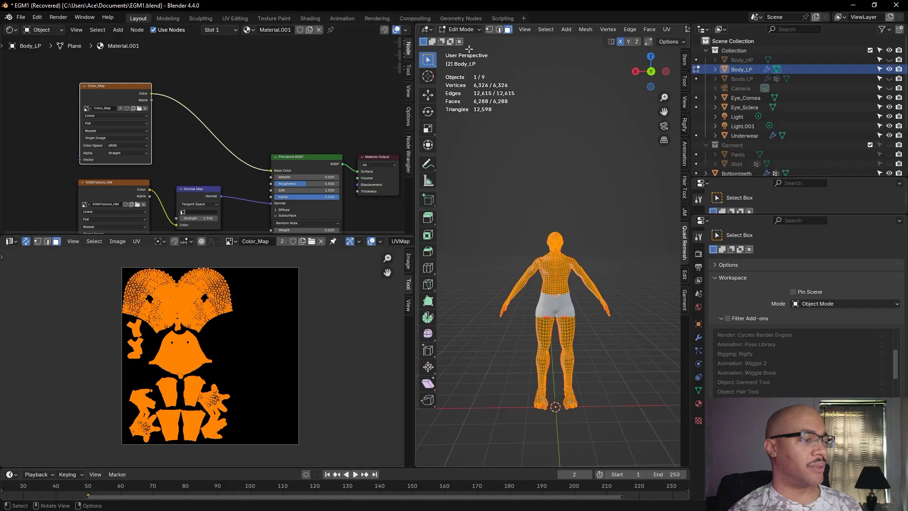
{"action": "left_click", "coordinate": [472, 30]}
{"action": "left_click", "coordinate": [467, 61]}
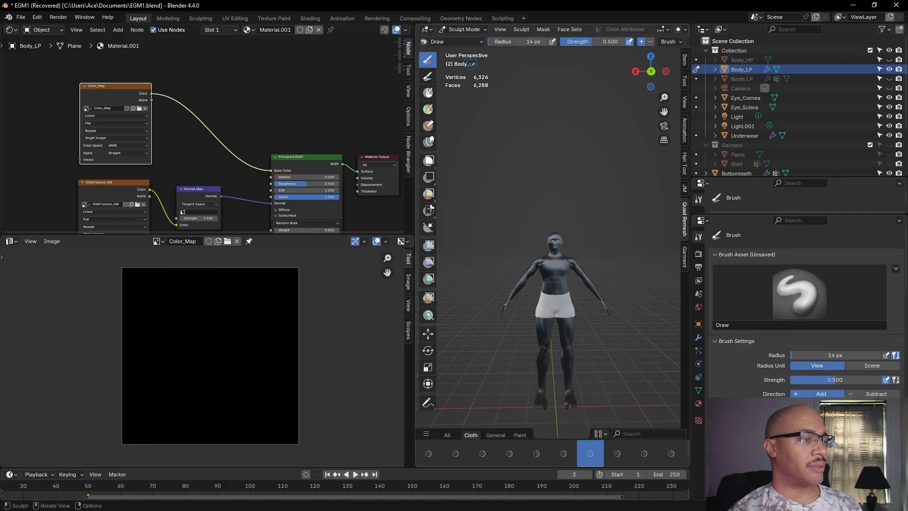
{"action": "scroll", "coordinate": [575, 268], "scroll_direction": "up", "scroll_amount": 8}
{"action": "middle_click_drag", "start_coordinate": [467, 258], "coordinate": [449, 243]}
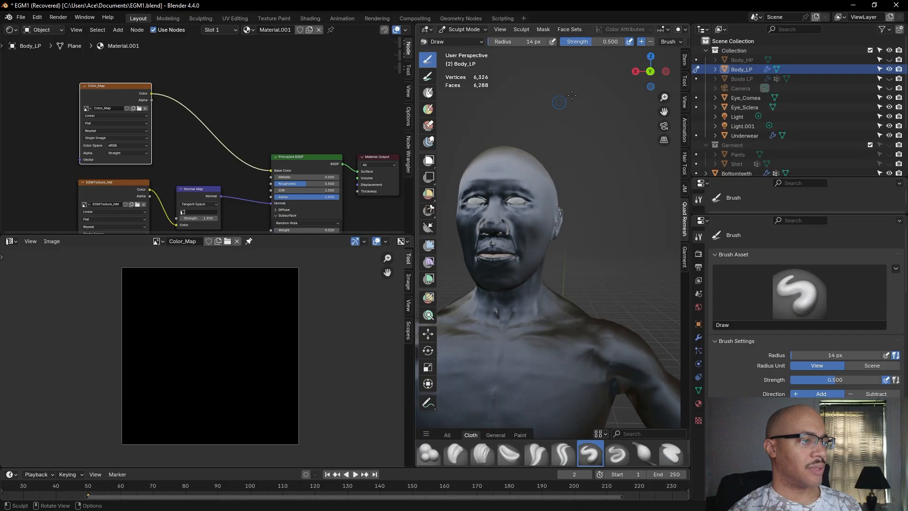
- Enlarge the 3D viewport and compare the head in material preview and rendered shading, ending in rendered shading
{"action": "left_click_drag", "start_coordinate": [692, 53], "coordinate": [829, 45]}
{"action": "left_click", "coordinate": [789, 29]}
{"action": "left_click", "coordinate": [807, 30]}
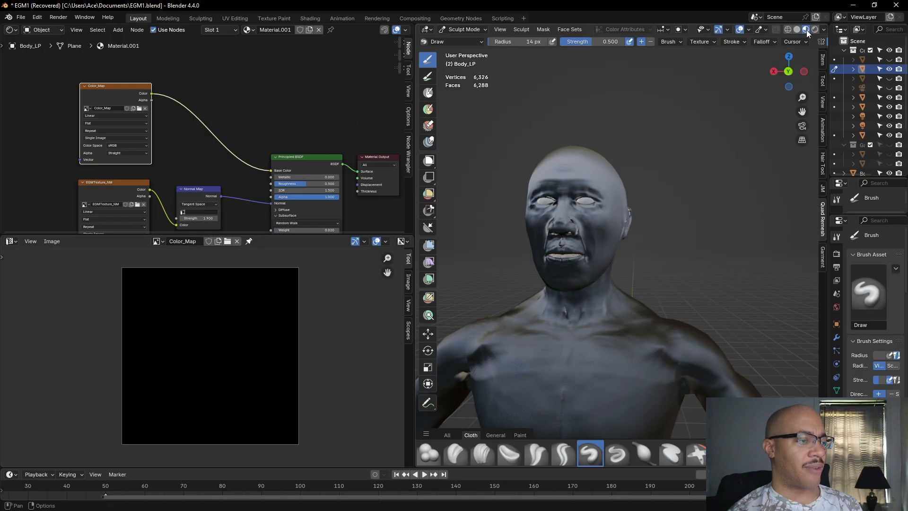
{"action": "left_click", "coordinate": [812, 28]}
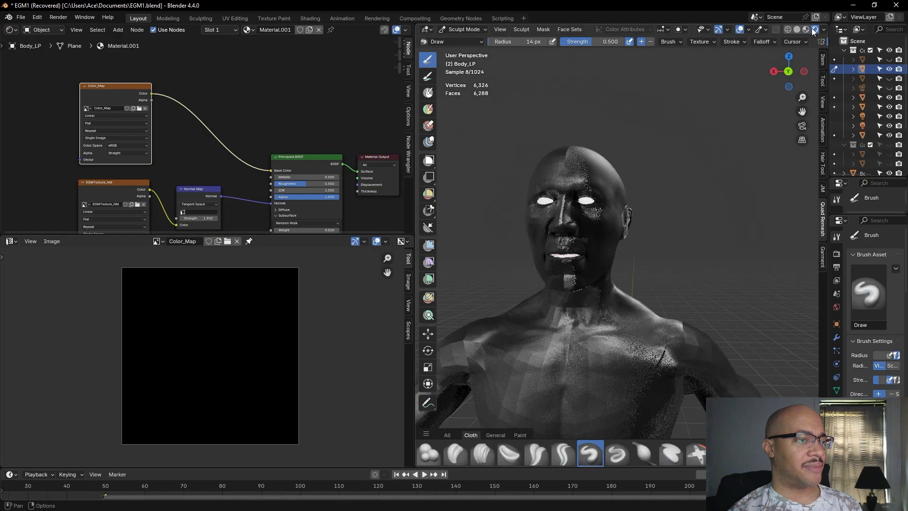
{"action": "left_click", "coordinate": [806, 29]}
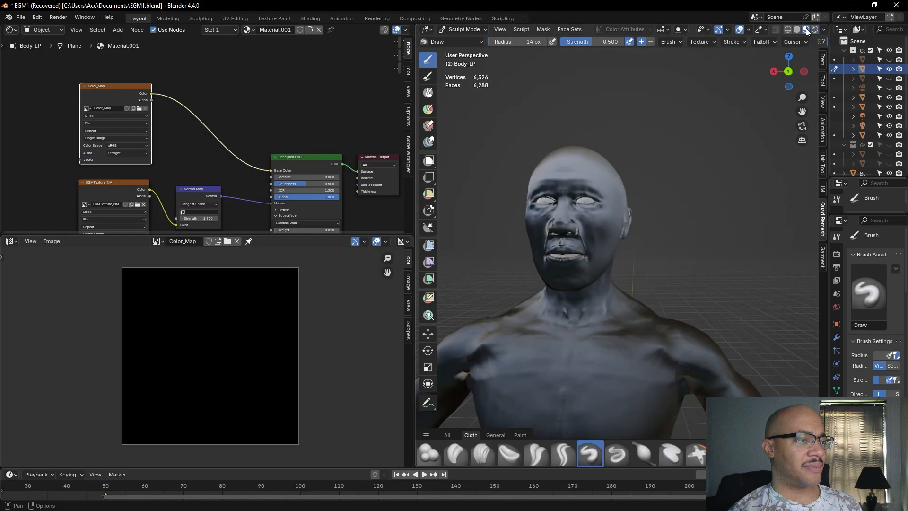
{"action": "left_click", "coordinate": [815, 29]}
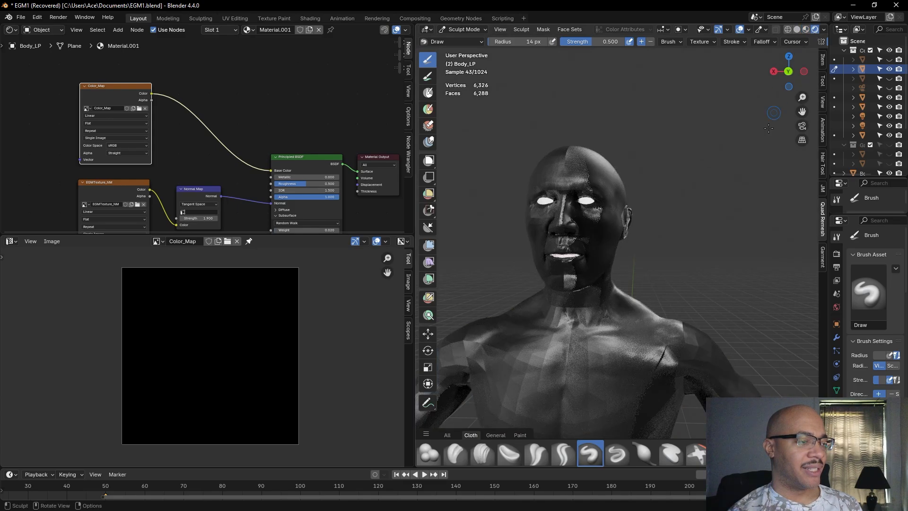
- Return Body_LP from Sculpt Mode to Object Mode with the full body in view
{"action": "scroll", "coordinate": [754, 166], "scroll_direction": "down", "scroll_amount": 9}
{"action": "middle_click_drag", "start_coordinate": [754, 166], "coordinate": [734, 194]}
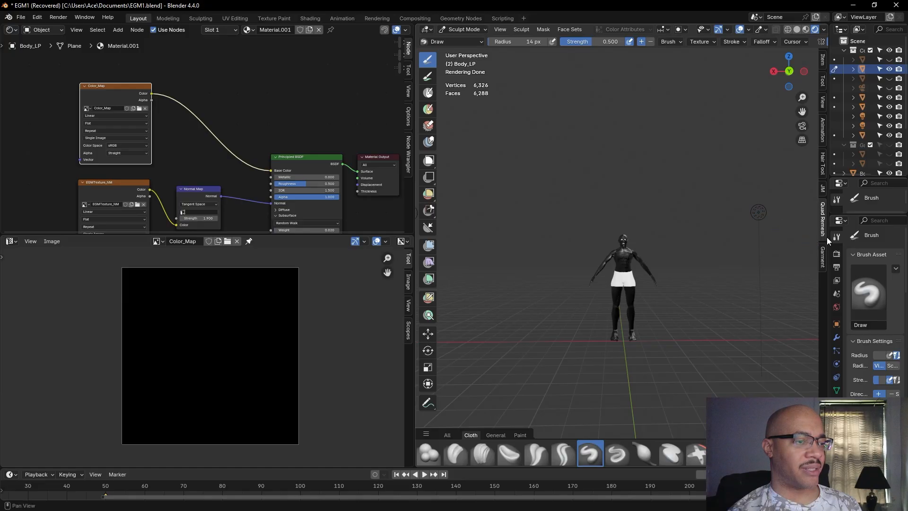
{"action": "mouse_move", "coordinate": [831, 225]}
{"action": "left_mouse_down"}
{"action": "mouse_move", "coordinate": [714, 226]}
{"action": "mouse_move", "coordinate": [836, 225]}
{"action": "left_mouse_up"}
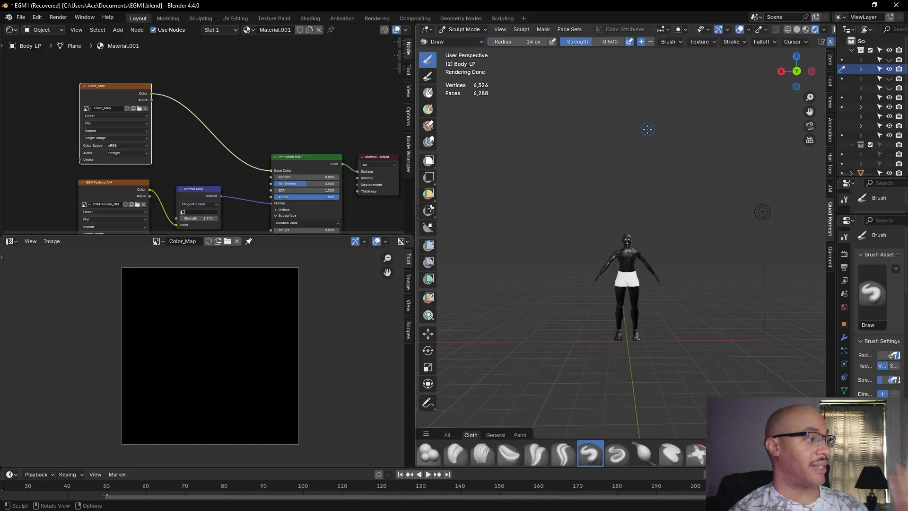
{"action": "scroll", "coordinate": [290, 376], "scroll_direction": "up", "scroll_amount": 2}
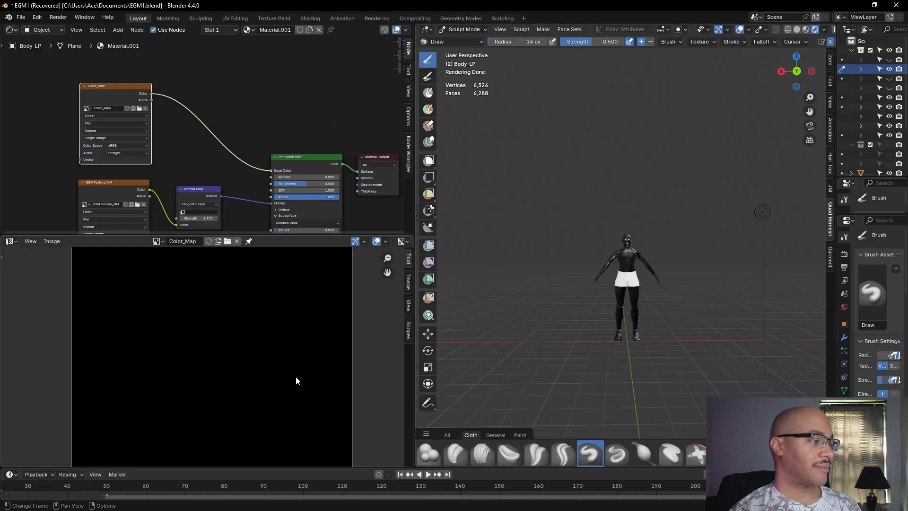
{"action": "left_click", "coordinate": [455, 32]}
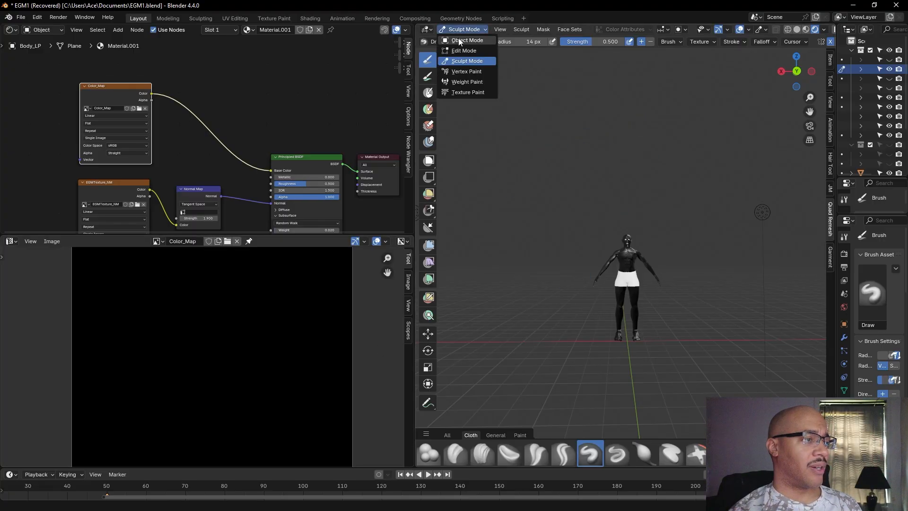
{"action": "left_click", "coordinate": [478, 40]}
{"action": "left_click", "coordinate": [636, 274]}
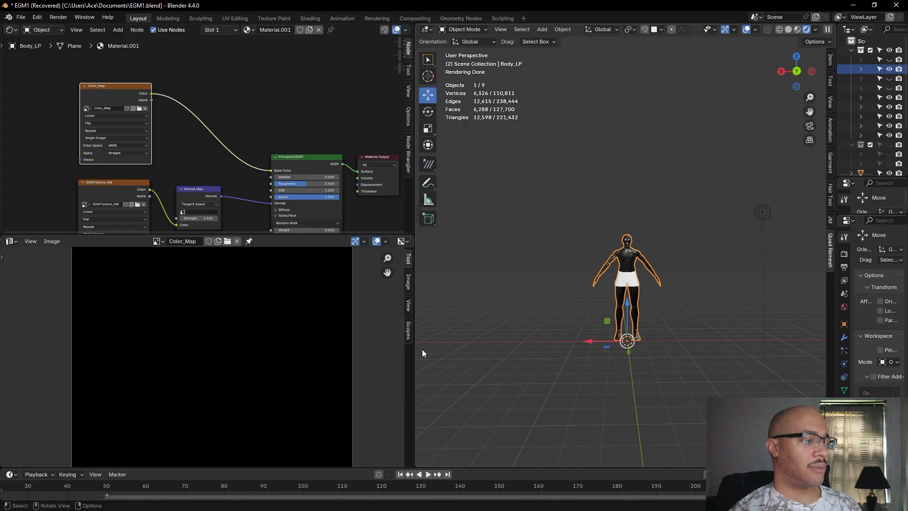
- Select the EGMTexture_NM node and reselect the Color_Map node to check the image and the rendered body
{"action": "scroll", "coordinate": [432, 352], "scroll_direction": "down", "scroll_amount": 1}
{"action": "scroll", "coordinate": [330, 370], "scroll_direction": "down", "scroll_amount": 3}
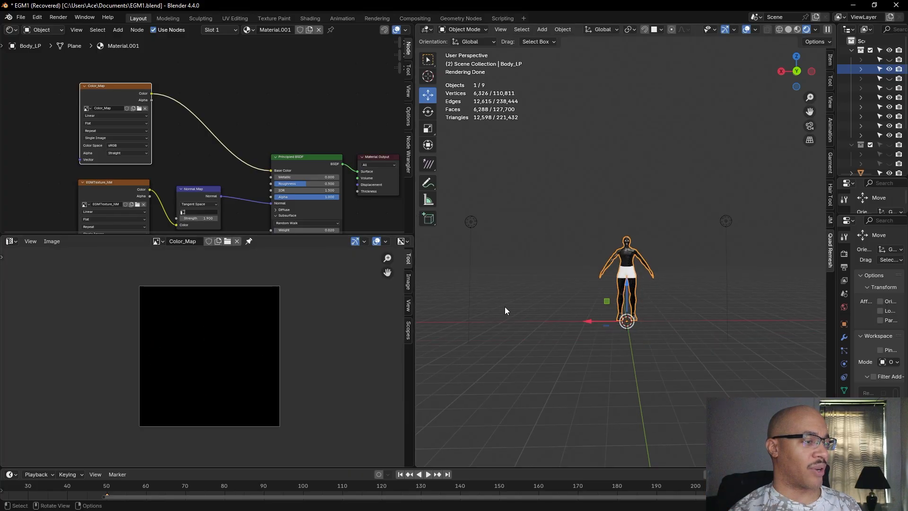
{"action": "scroll", "coordinate": [457, 321], "scroll_direction": "up", "scroll_amount": 4}
{"action": "left_click", "coordinate": [92, 194]}
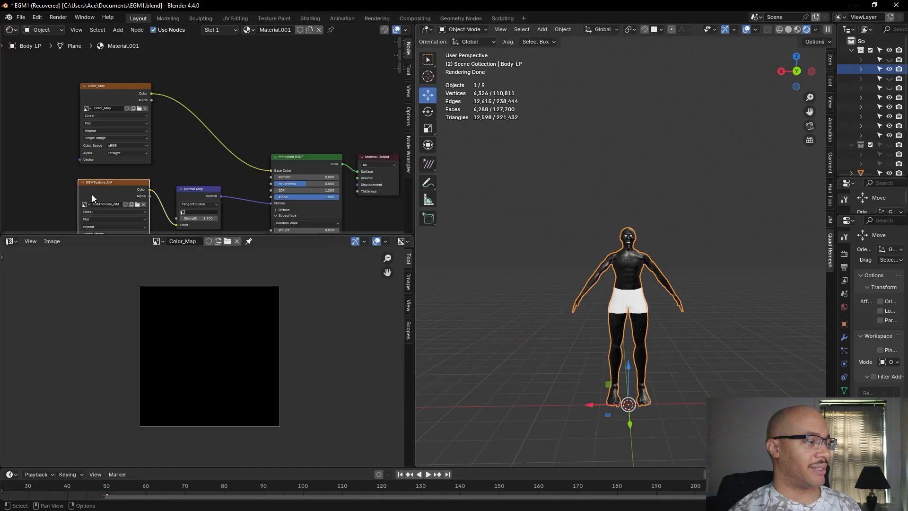
{"action": "left_click", "coordinate": [118, 88]}
{"action": "scroll", "coordinate": [474, 200], "scroll_direction": "up", "scroll_amount": 4}
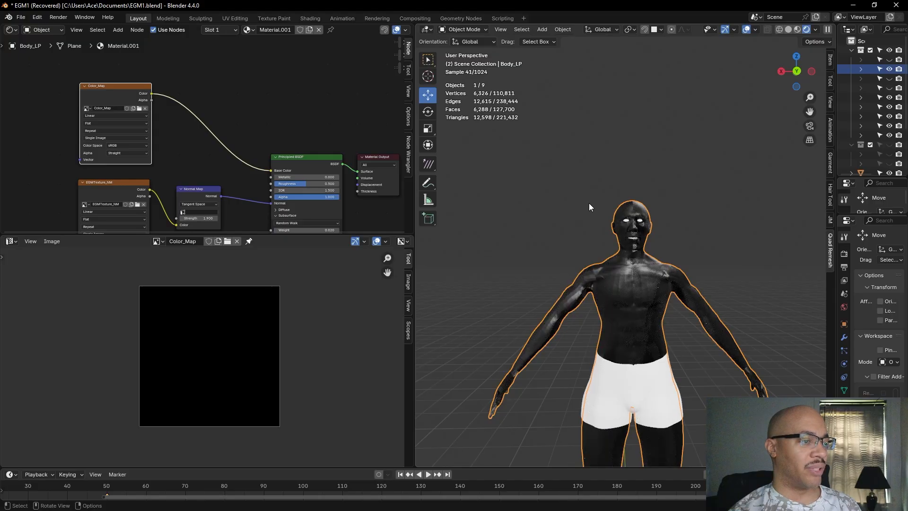
{"action": "scroll", "coordinate": [589, 203], "scroll_direction": "up", "scroll_amount": 5}
- Inspect the rendered head up close and the Body_LP Outliner entry, widening the Outliner temporarily
{"action": "left_click_drag", "start_coordinate": [836, 121], "coordinate": [672, 121]}
{"action": "scroll", "coordinate": [183, 374], "scroll_direction": "up", "scroll_amount": 4}
{"action": "scroll", "coordinate": [185, 373], "scroll_direction": "up", "scroll_amount": 1}
{"action": "scroll", "coordinate": [186, 374], "scroll_direction": "down", "scroll_amount": 2}
{"action": "scroll", "coordinate": [187, 374], "scroll_direction": "down", "scroll_amount": 3}
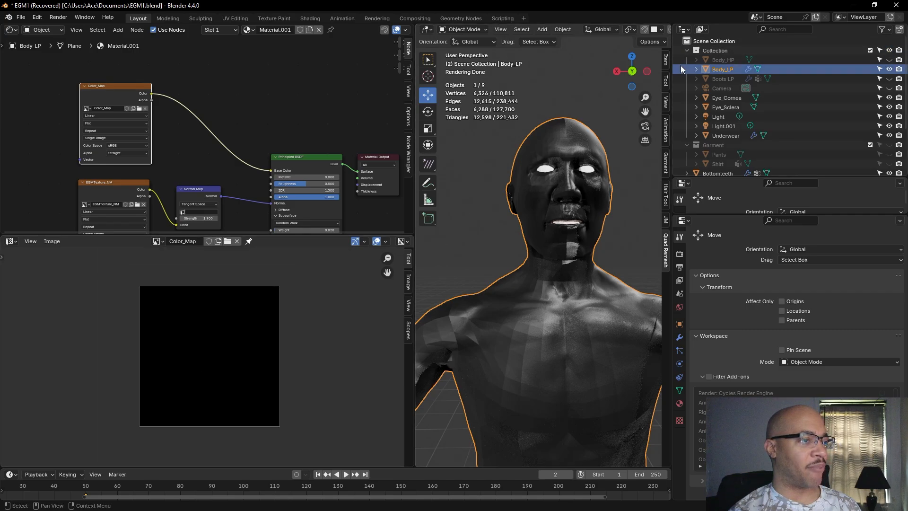
{"action": "left_click_drag", "start_coordinate": [672, 64], "coordinate": [836, 64]}
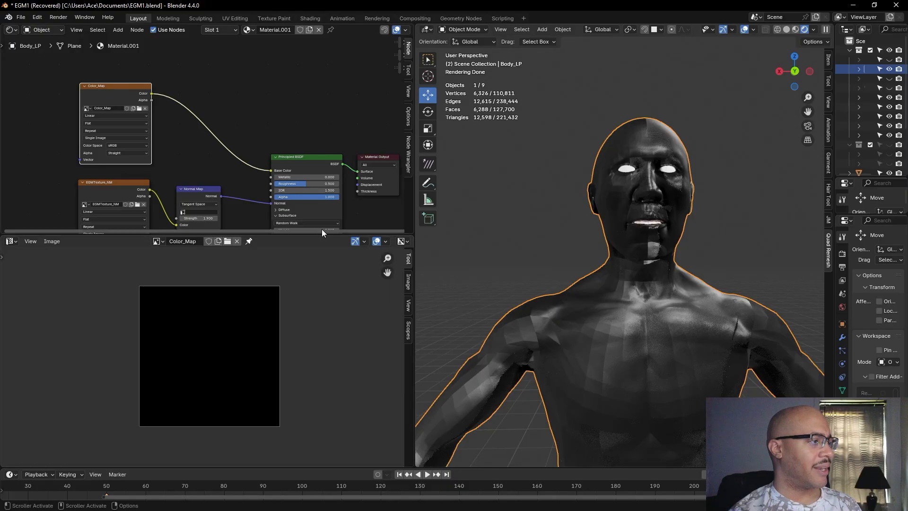
- Alternate between the EGMTexture_NM and Color_Map nodes, and switch Body_LP to Sculpt Mode and back to Object Mode
{"action": "left_click", "coordinate": [107, 190]}
{"action": "left_click", "coordinate": [121, 97]}
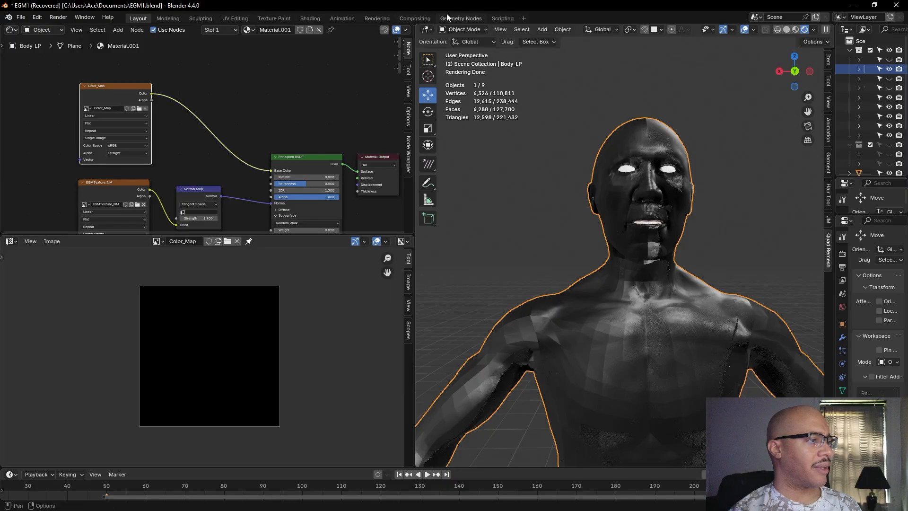
{"action": "left_click", "coordinate": [465, 29]}
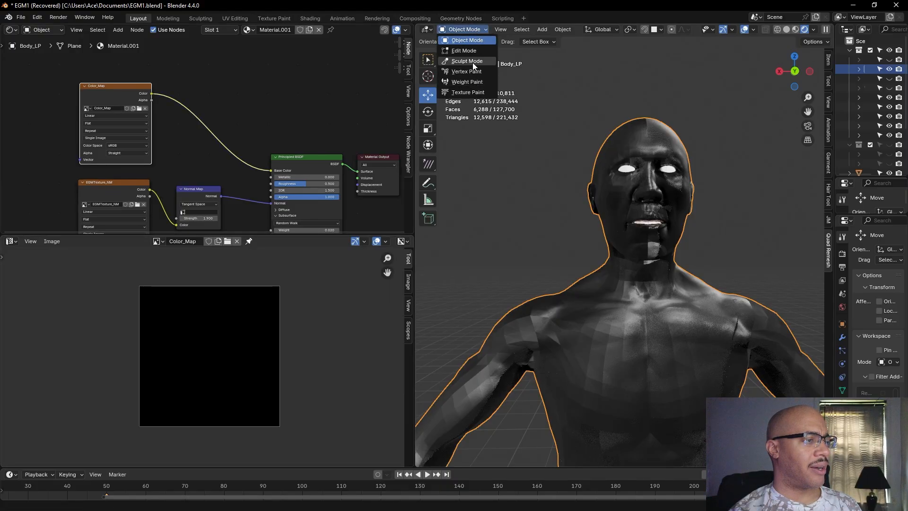
{"action": "left_click", "coordinate": [473, 62]}
{"action": "left_click", "coordinate": [466, 32]}
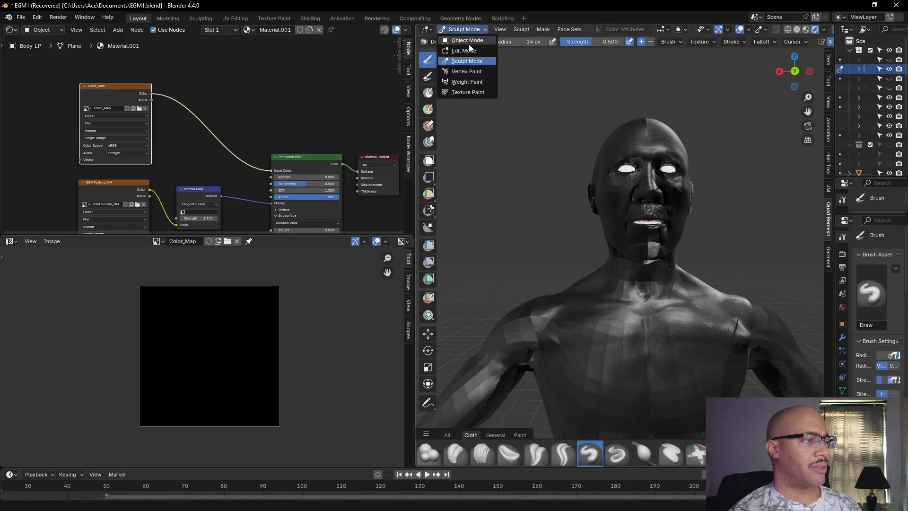
{"action": "left_click", "coordinate": [469, 41]}
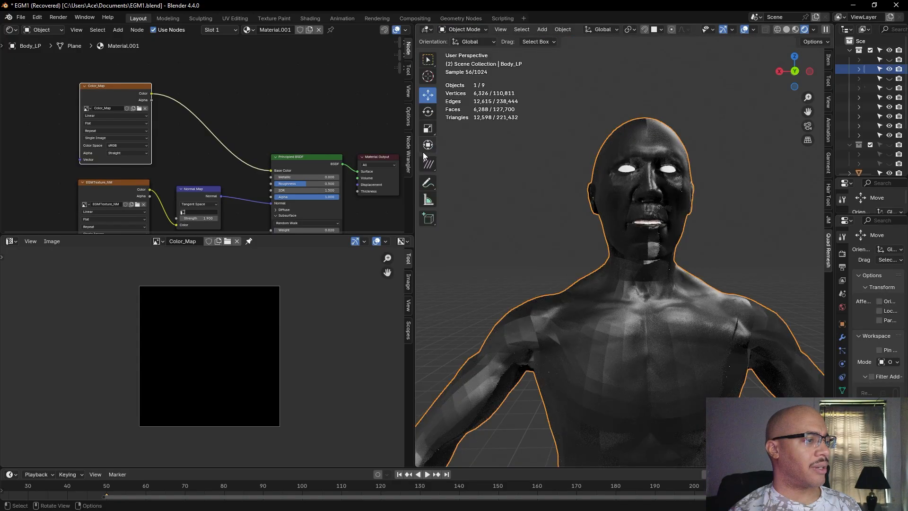
- Narrow the node and image editors and widen the Outliner and Properties editors
{"action": "left_click_drag", "start_coordinate": [416, 159], "coordinate": [316, 156]}
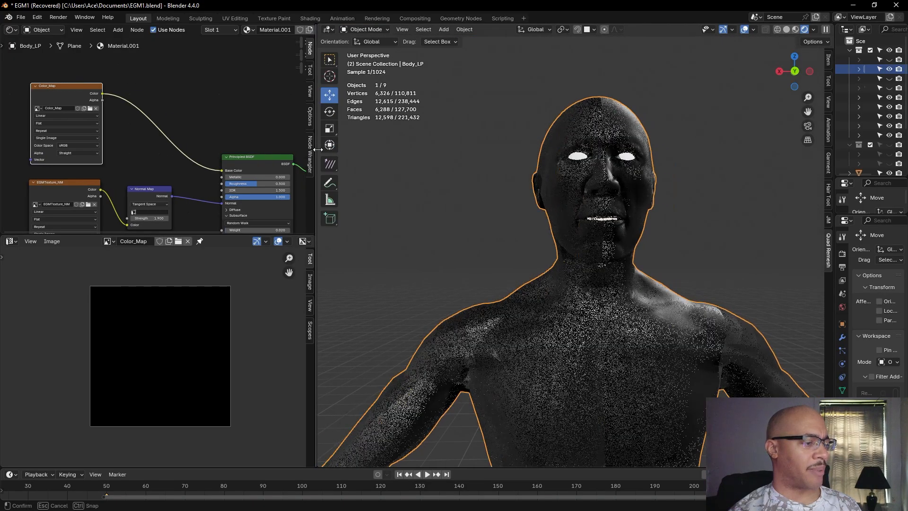
{"action": "left_click_drag", "start_coordinate": [831, 212], "coordinate": [747, 199]}
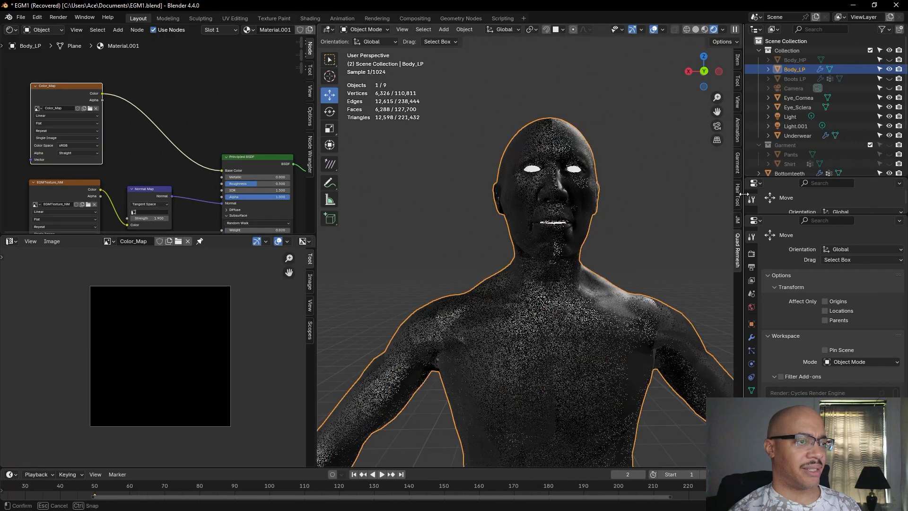
- Select Boots LP and Body_HP in turn, then reselect Body_LP and examine the whole rendered body
{"action": "left_click", "coordinate": [793, 82]}
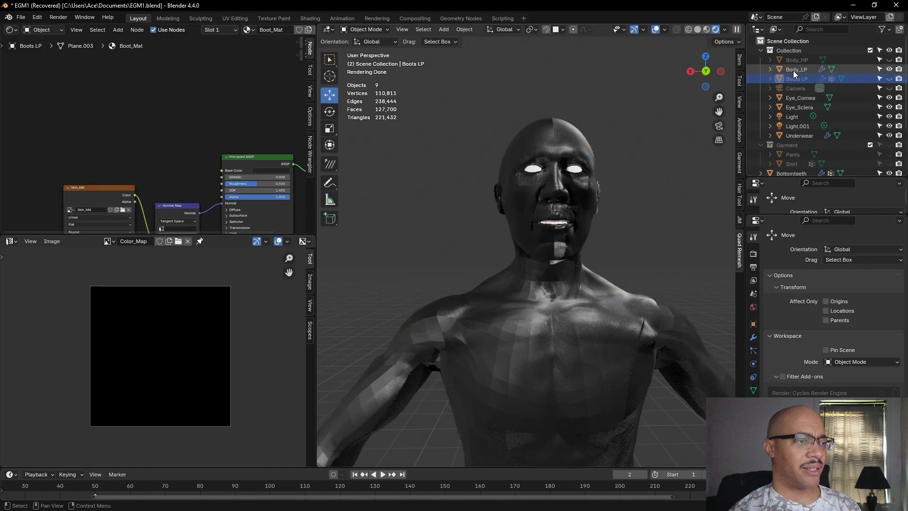
{"action": "left_click", "coordinate": [793, 70]}
{"action": "left_click", "coordinate": [796, 61]}
{"action": "left_click", "coordinate": [797, 70]}
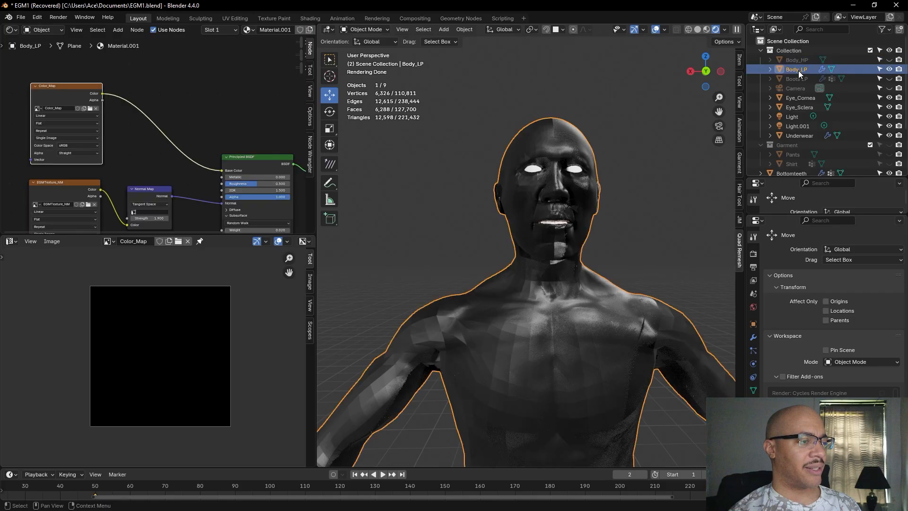
{"action": "scroll", "coordinate": [631, 212], "scroll_direction": "down", "scroll_amount": 5}
{"action": "middle_click_drag", "start_coordinate": [630, 214], "coordinate": [628, 211]}
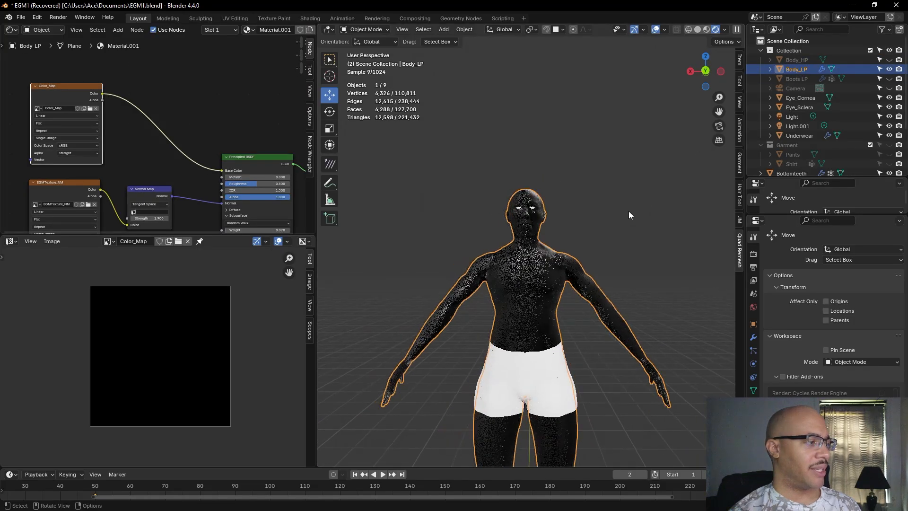
- Display the Color_Map.001 image for comparison, then switch the image display back to Color_Map
{"action": "left_click", "coordinate": [115, 244]}
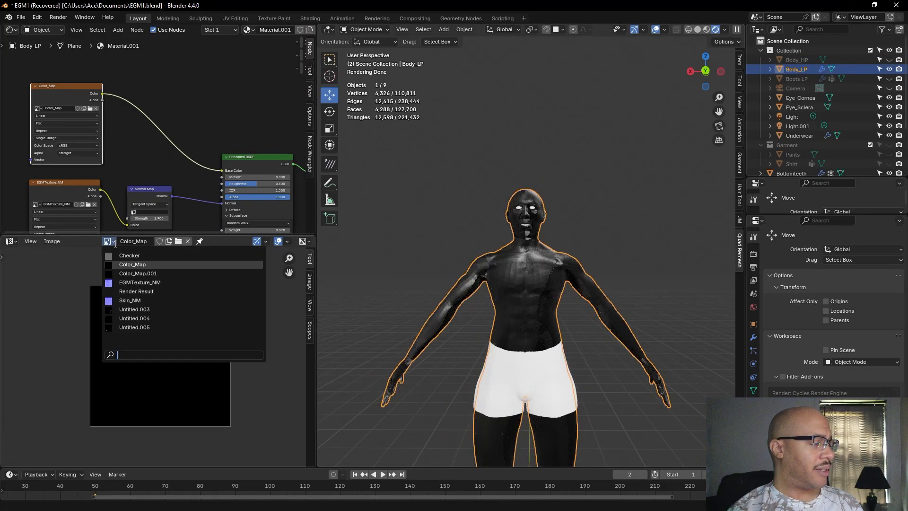
{"action": "left_click", "coordinate": [138, 274]}
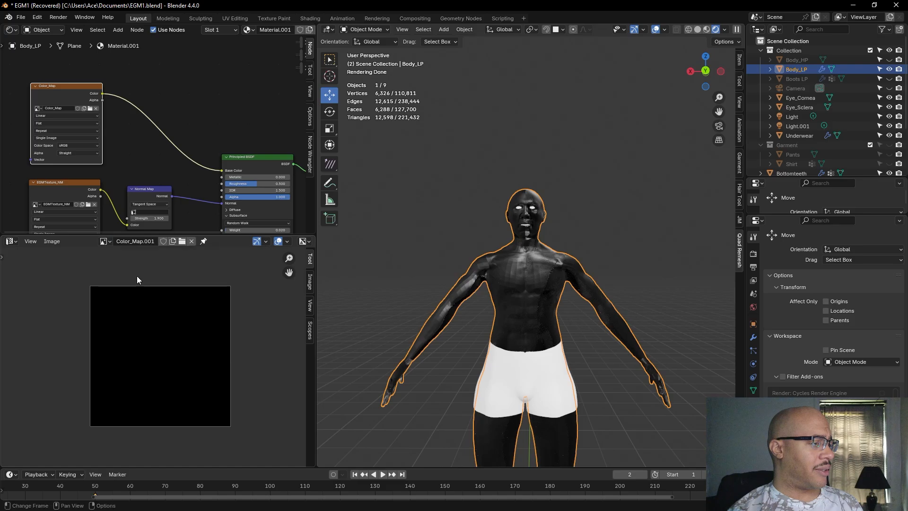
{"action": "left_click", "coordinate": [105, 242]}
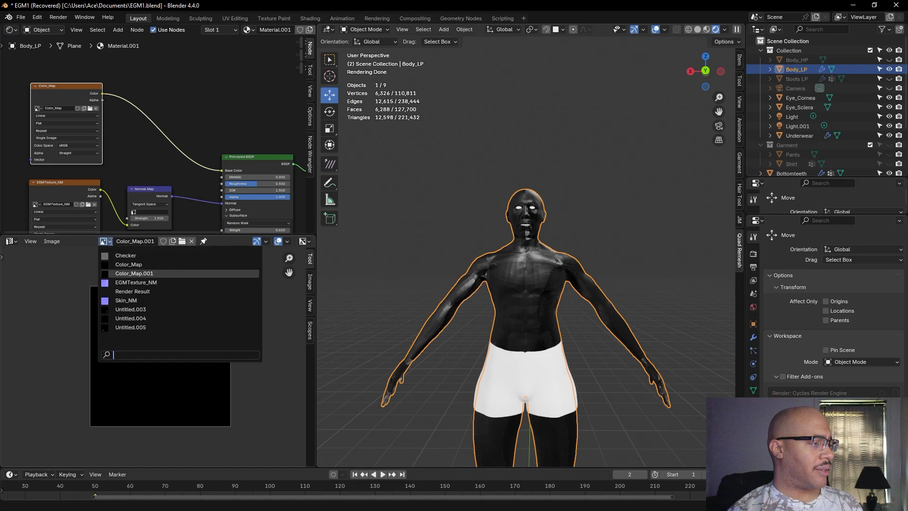
{"action": "left_click", "coordinate": [126, 265]}
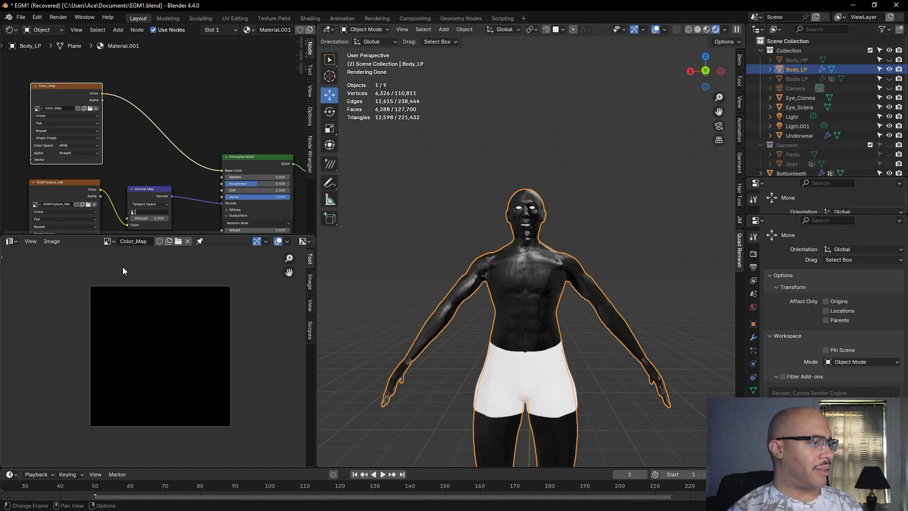
- Close the recovered session, maximize the window of the reopened EGM1 file and select Body_LP
{"action": "left_click", "coordinate": [22, 21]}
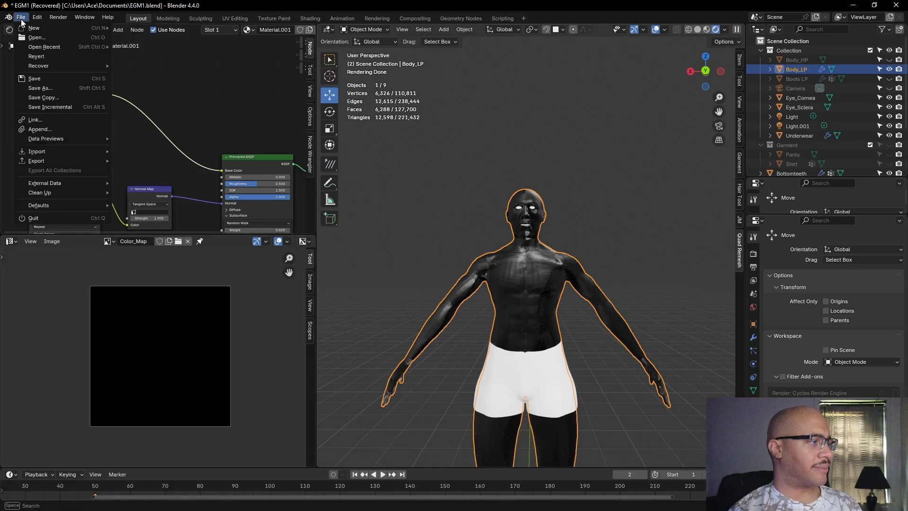
{"action": "left_click", "coordinate": [895, 5]}
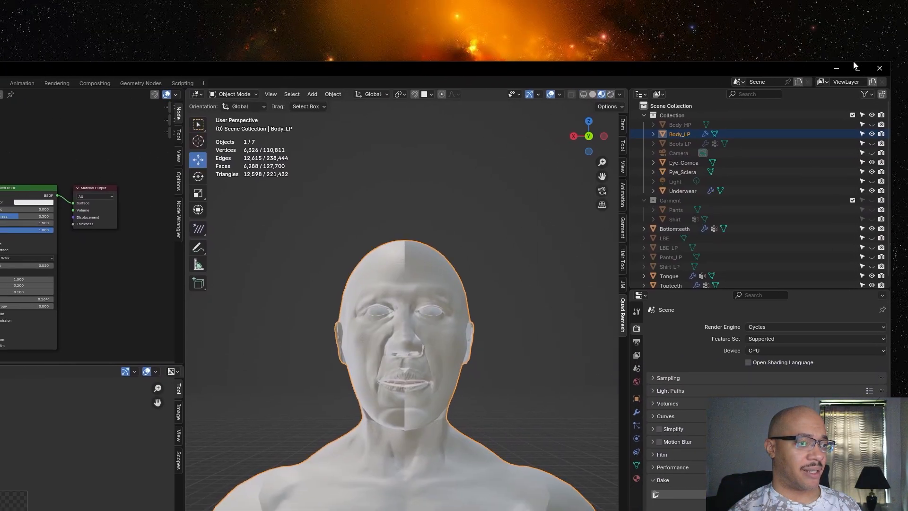
{"action": "left_click", "coordinate": [855, 65]}
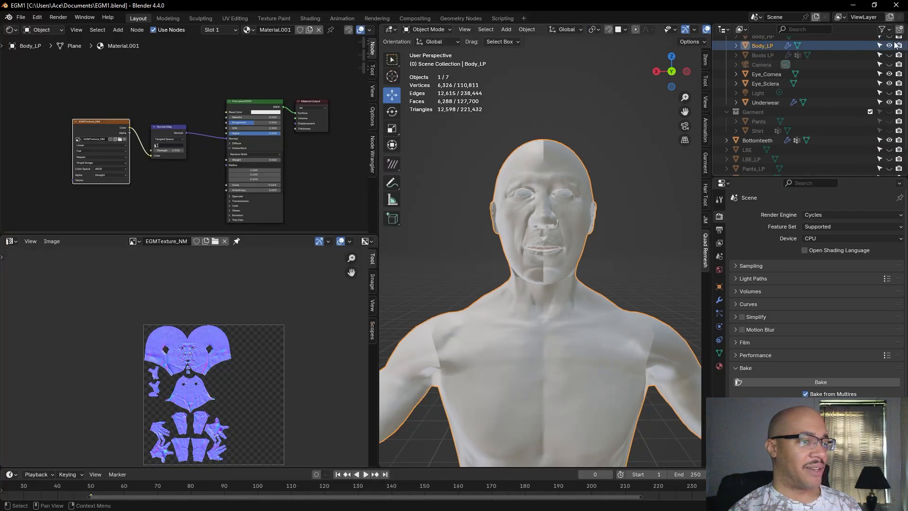
{"action": "left_click", "coordinate": [776, 46]}
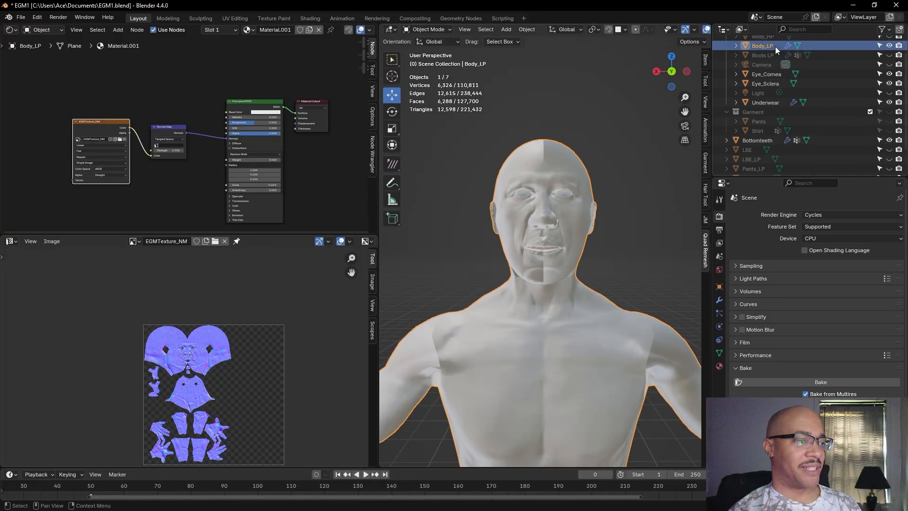
{"action": "left_click", "coordinate": [423, 30]}
{"action": "left_click", "coordinate": [423, 30]}
{"action": "left_click", "coordinate": [423, 30]}
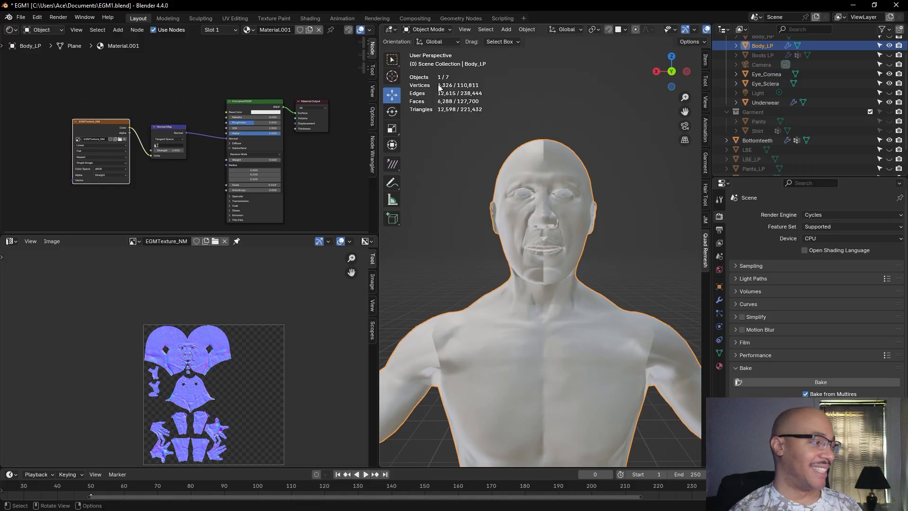
{"action": "left_click", "coordinate": [16, 244]}
{"action": "left_click", "coordinate": [16, 243]}
{"action": "left_click", "coordinate": [16, 243]}
{"action": "left_click", "coordinate": [16, 243]}
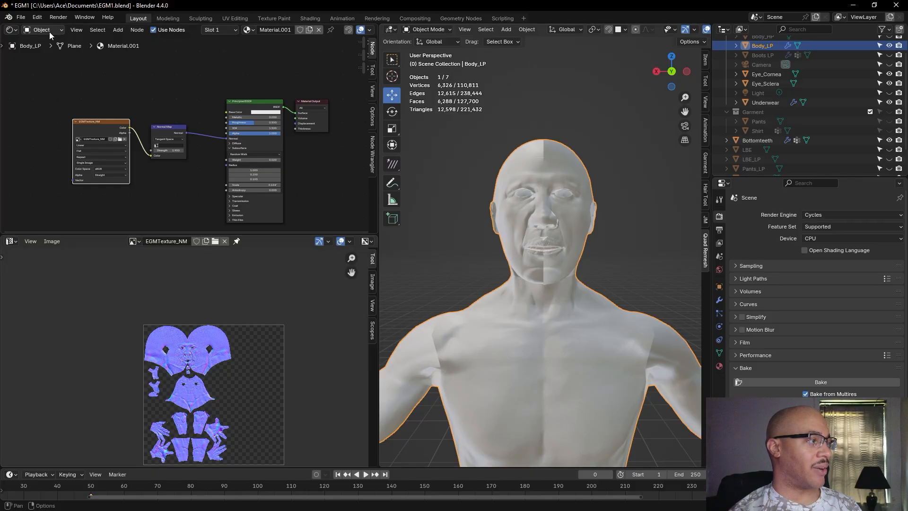
- Recover the last session of the EGM1 project
{"action": "left_click", "coordinate": [21, 17]}
{"action": "mouse_move", "coordinate": [52, 66]}
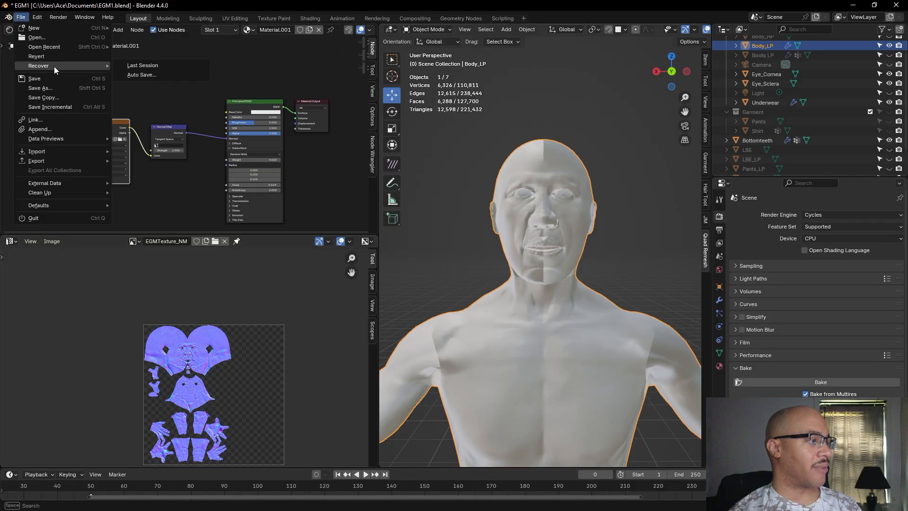
{"action": "left_click", "coordinate": [148, 67]}
{"action": "left_click", "coordinate": [475, 282]}
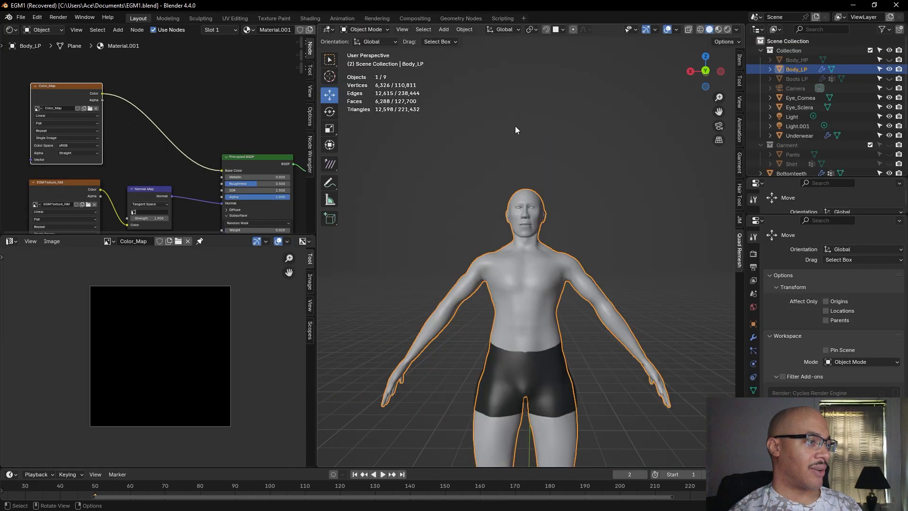
- Check the body in Rendered and Material Preview shading, then return the viewport to Solid shading
{"action": "left_click", "coordinate": [727, 29]}
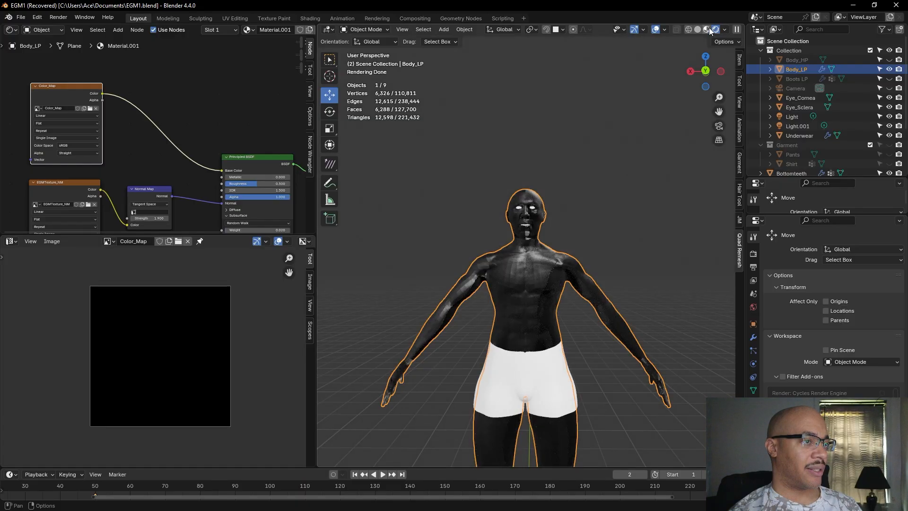
{"action": "left_click", "coordinate": [706, 29]}
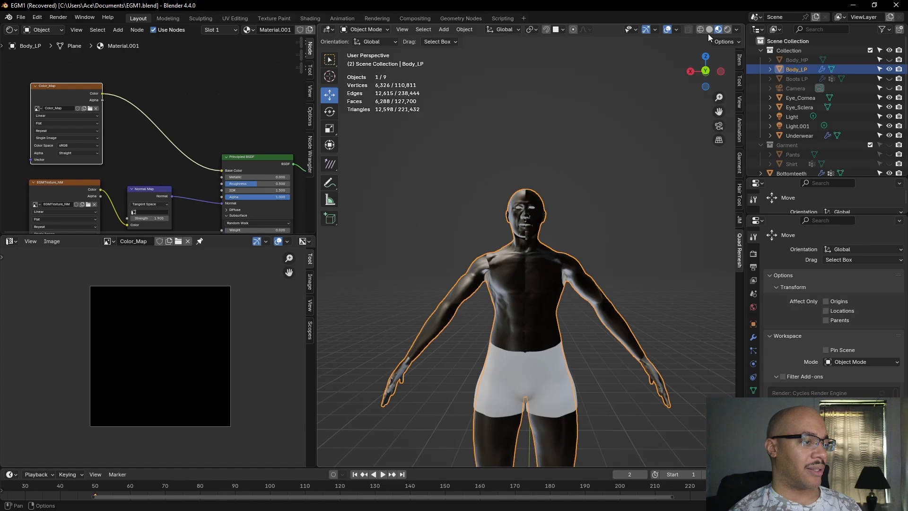
{"action": "left_click", "coordinate": [708, 32]}
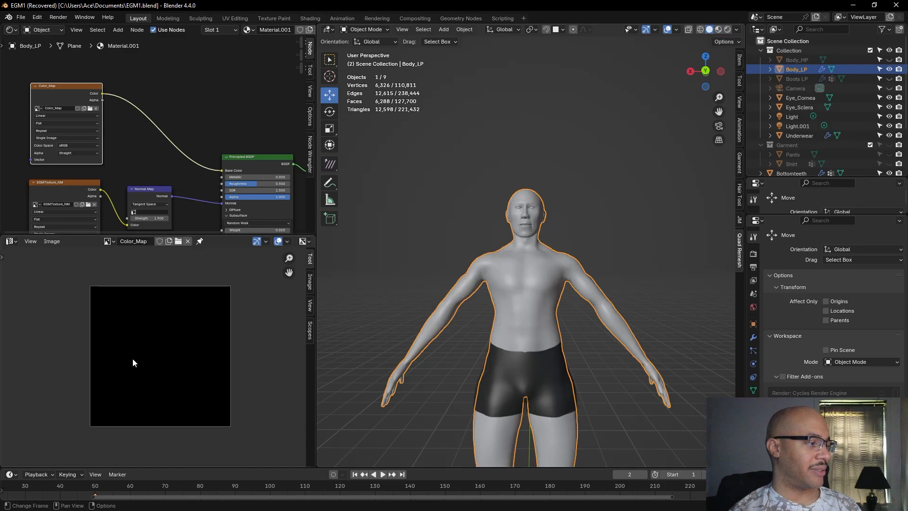
- Inspect the Color_Map image up close, unlink it from the image display and assign Color_Map again
{"action": "scroll", "coordinate": [185, 395], "scroll_direction": "up", "scroll_amount": 3}
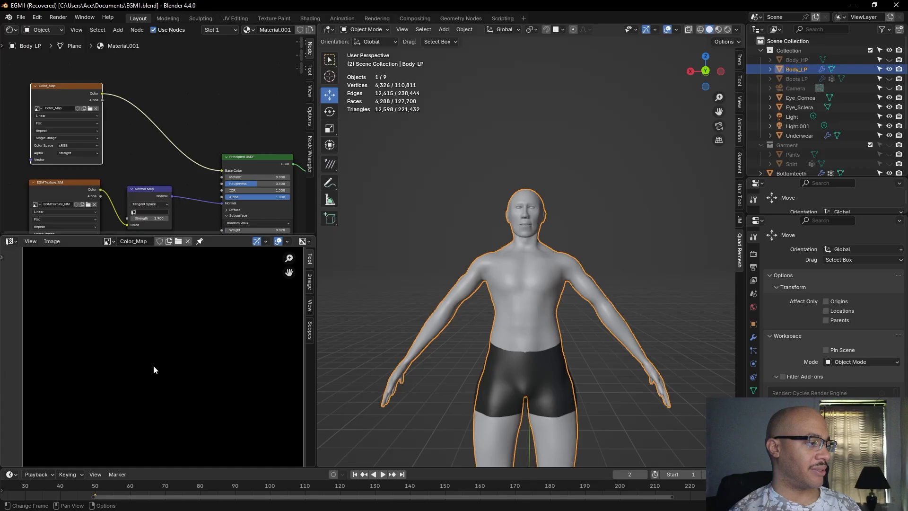
{"action": "scroll", "coordinate": [180, 340], "scroll_direction": "down", "scroll_amount": 3}
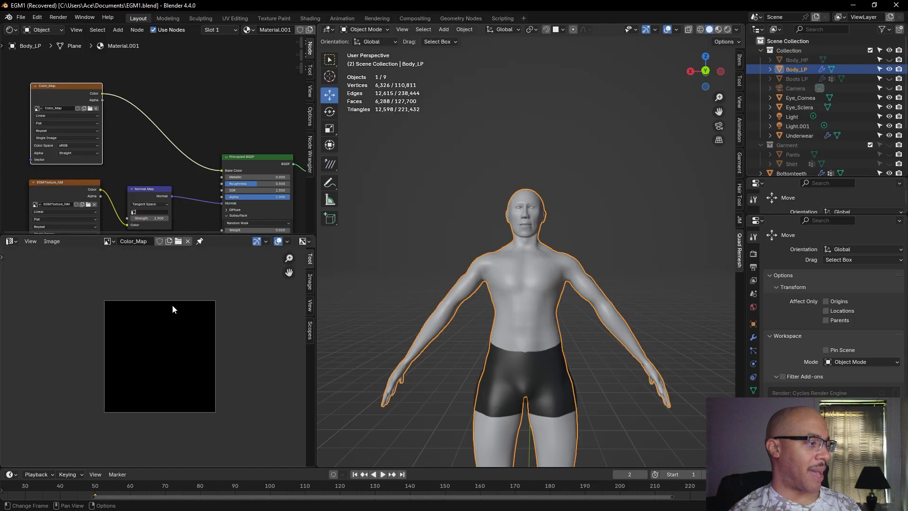
{"action": "left_click", "coordinate": [188, 242]}
{"action": "left_click", "coordinate": [119, 241]}
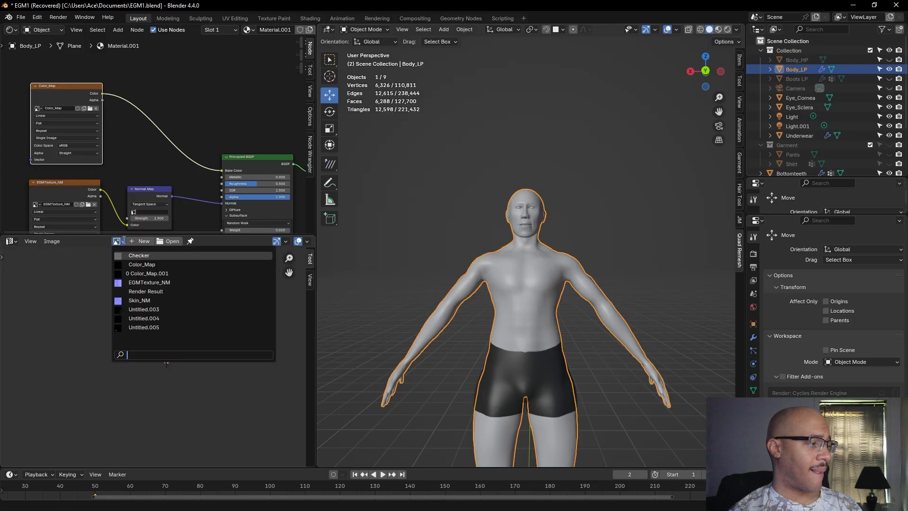
{"action": "left_click", "coordinate": [141, 265]}
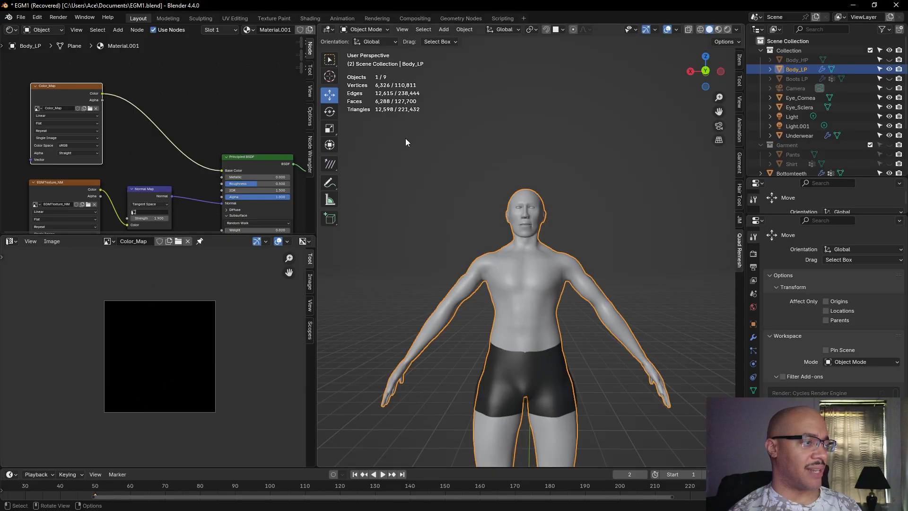
- Examine Body_LP's UV layout over Color_Map in Edit Mode, deselect the mesh and return to Object Mode
{"action": "left_click", "coordinate": [379, 31]}
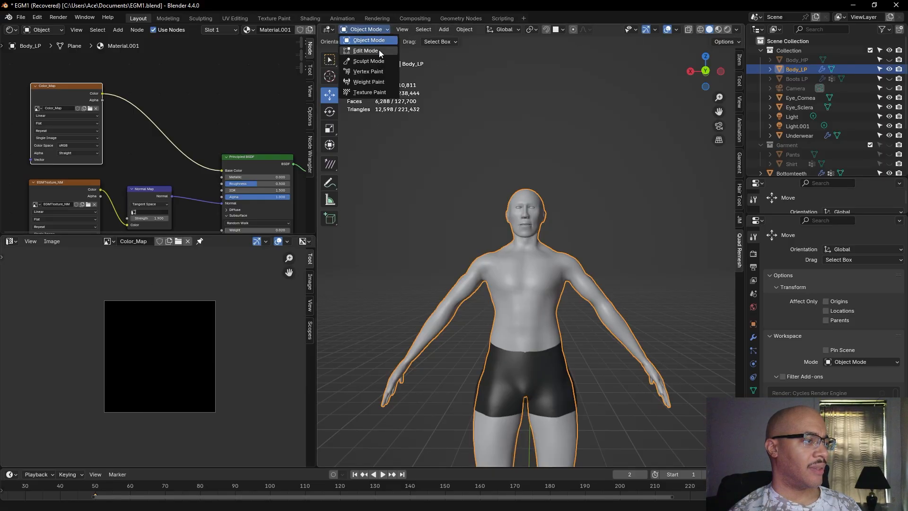
{"action": "left_click", "coordinate": [376, 46]}
{"action": "scroll", "coordinate": [133, 391], "scroll_direction": "up", "scroll_amount": 7}
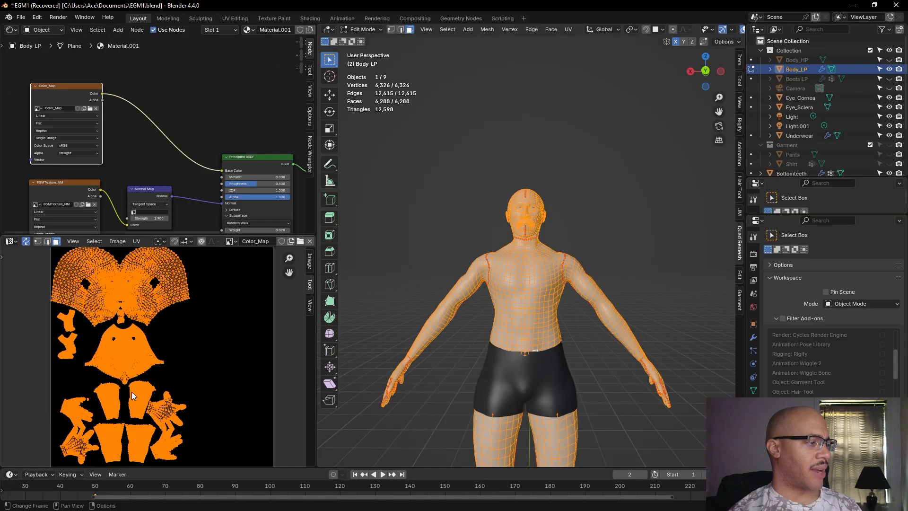
{"action": "scroll", "coordinate": [134, 390], "scroll_direction": "up", "scroll_amount": 4}
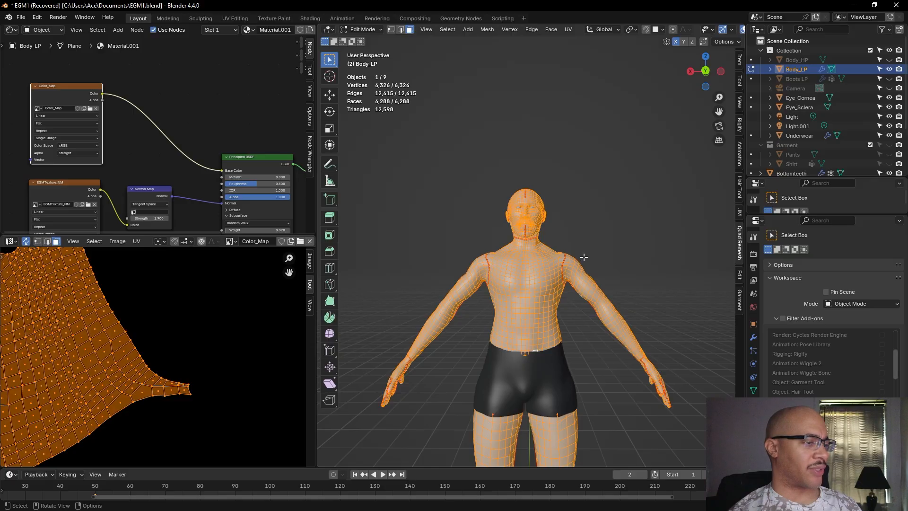
{"action": "scroll", "coordinate": [468, 307], "scroll_direction": "down", "scroll_amount": 4}
{"action": "scroll", "coordinate": [211, 382], "scroll_direction": "down", "scroll_amount": 10}
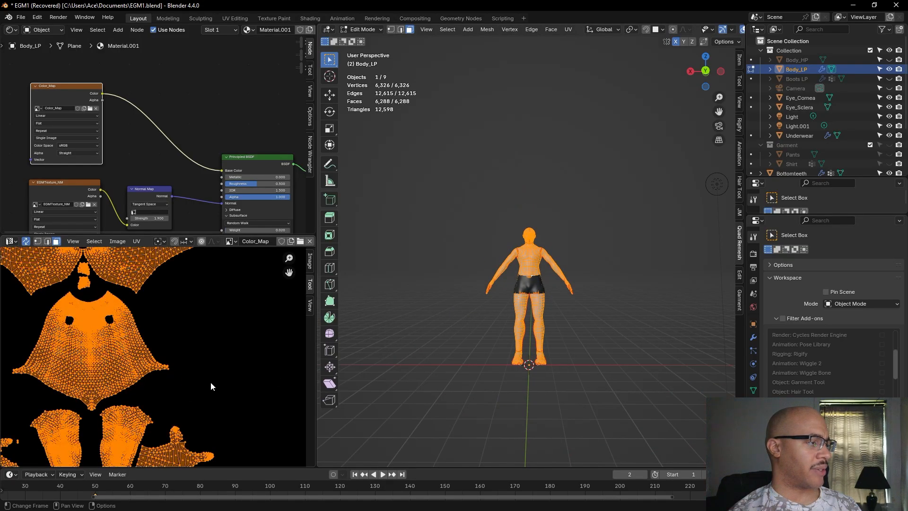
{"action": "left_click", "coordinate": [385, 375]}
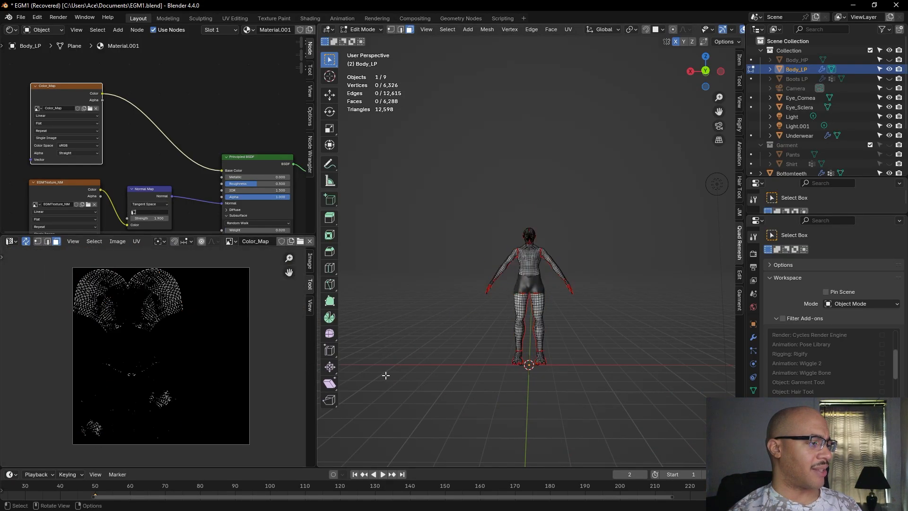
{"action": "left_click", "coordinate": [366, 29]}
{"action": "left_click", "coordinate": [376, 40]}
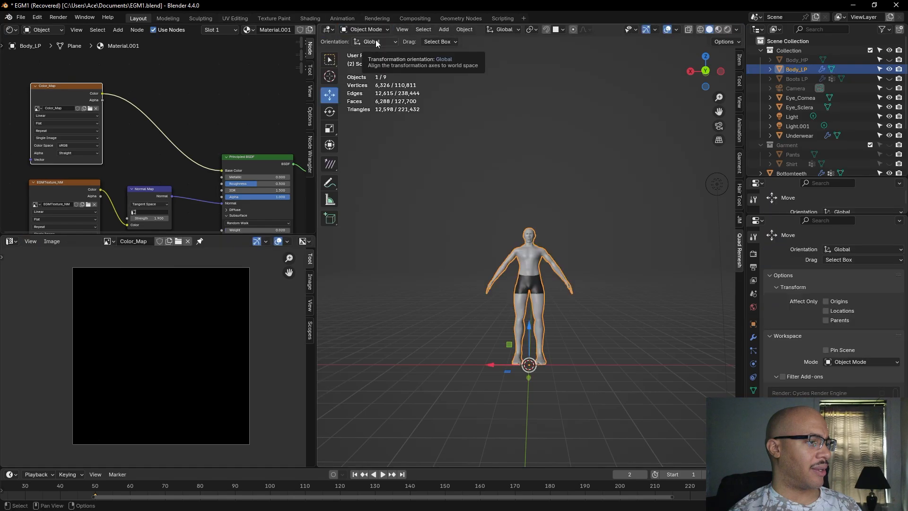
- Inspect the Color_Map image and the full Body_LP figure in Solid shading
{"action": "scroll", "coordinate": [144, 366], "scroll_direction": "up", "scroll_amount": 4}
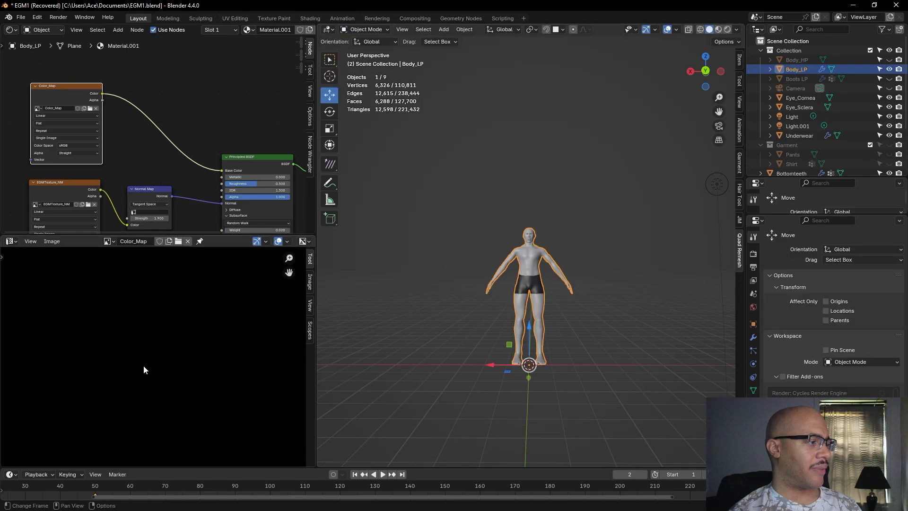
{"action": "scroll", "coordinate": [144, 366], "scroll_direction": "down", "scroll_amount": 5}
{"action": "scroll", "coordinate": [144, 365], "scroll_direction": "up", "scroll_amount": 1}
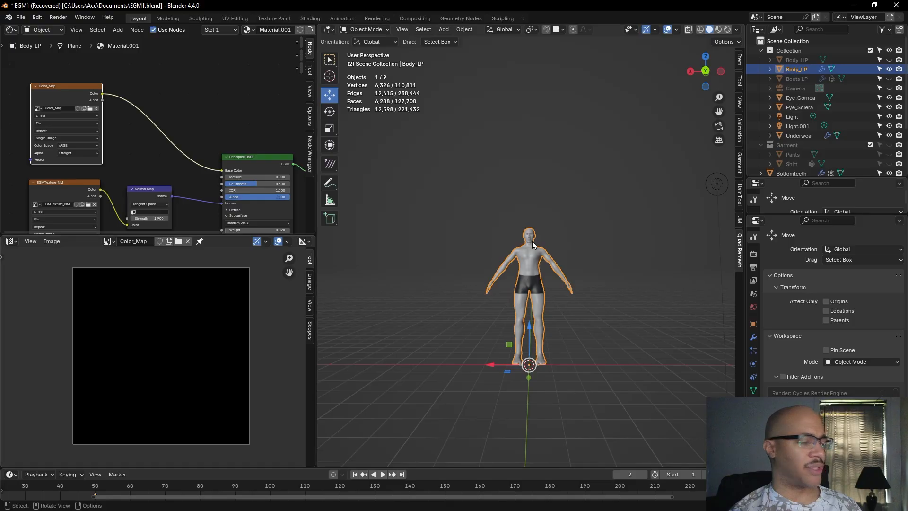
{"action": "middle_click_drag", "start_coordinate": [638, 222], "coordinate": [661, 171]}
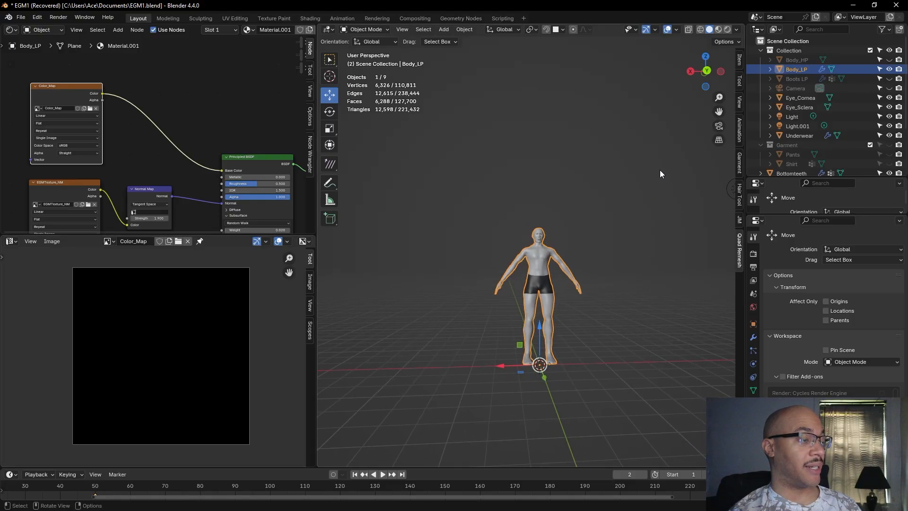